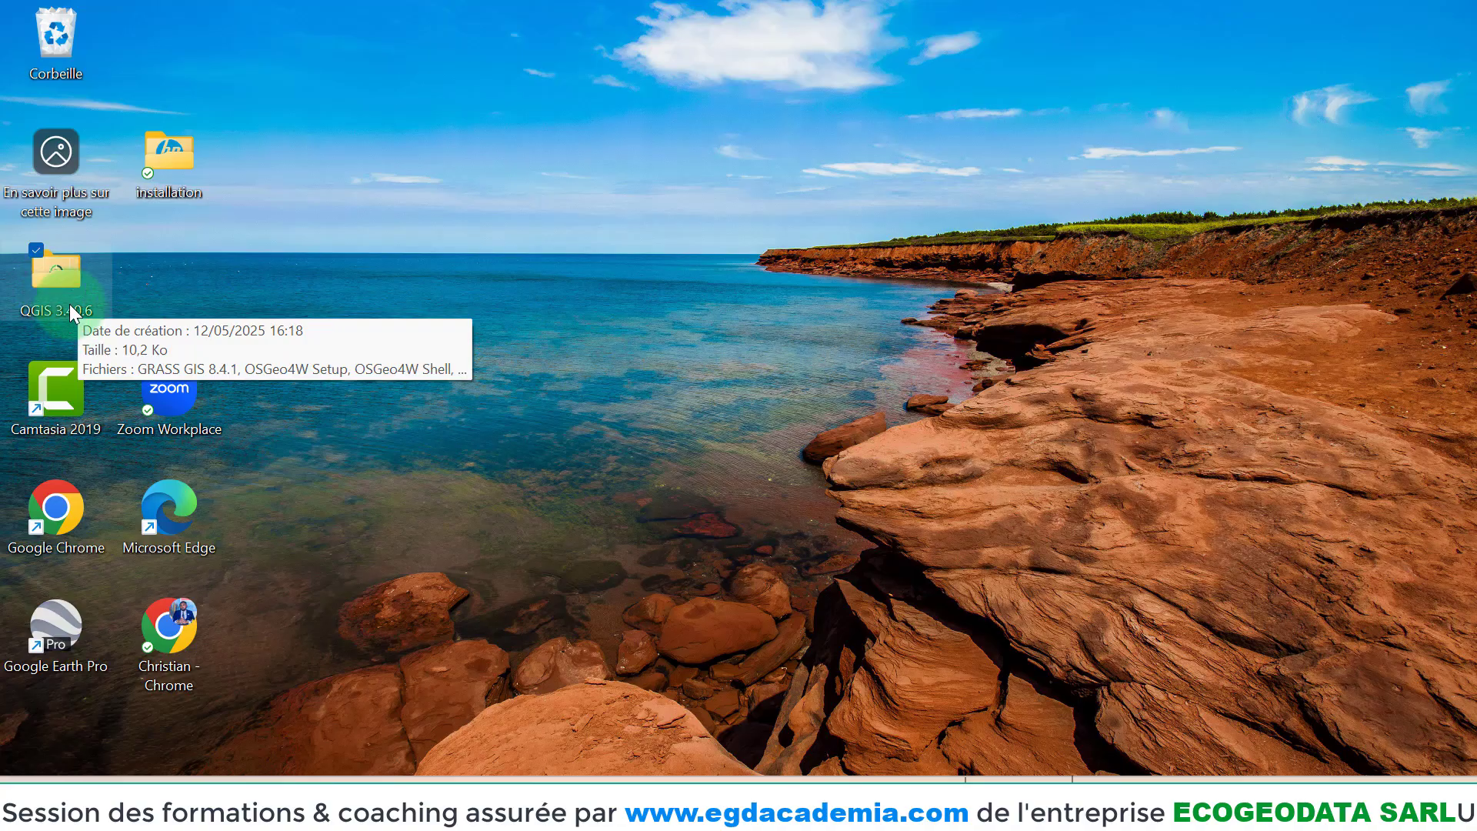
- Open the QGIS 3.40.6 folder on the desktop and look over all the shortcuts it contains
double_click(43, 274)
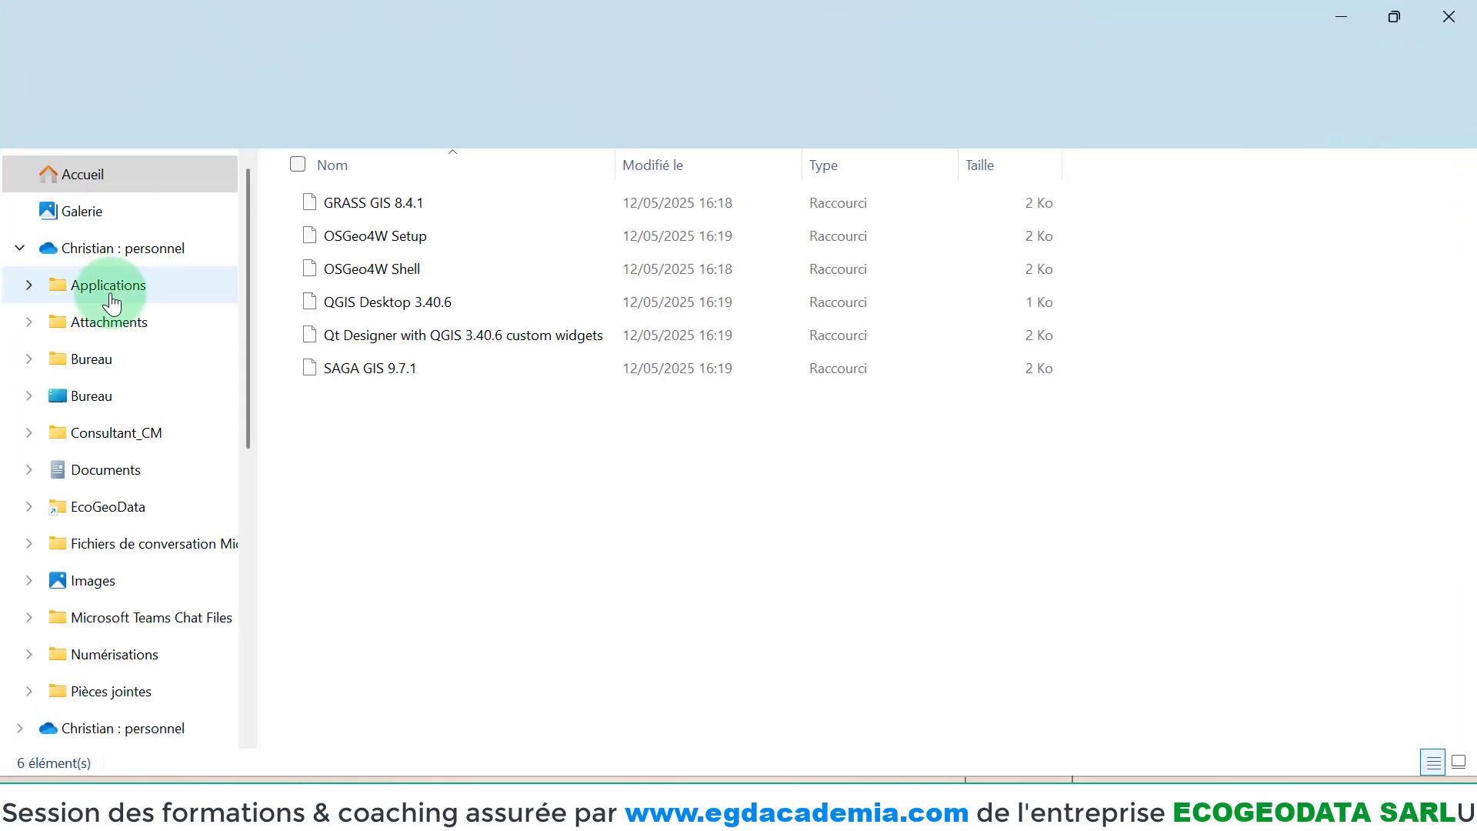
drag(396, 388, 350, 195)
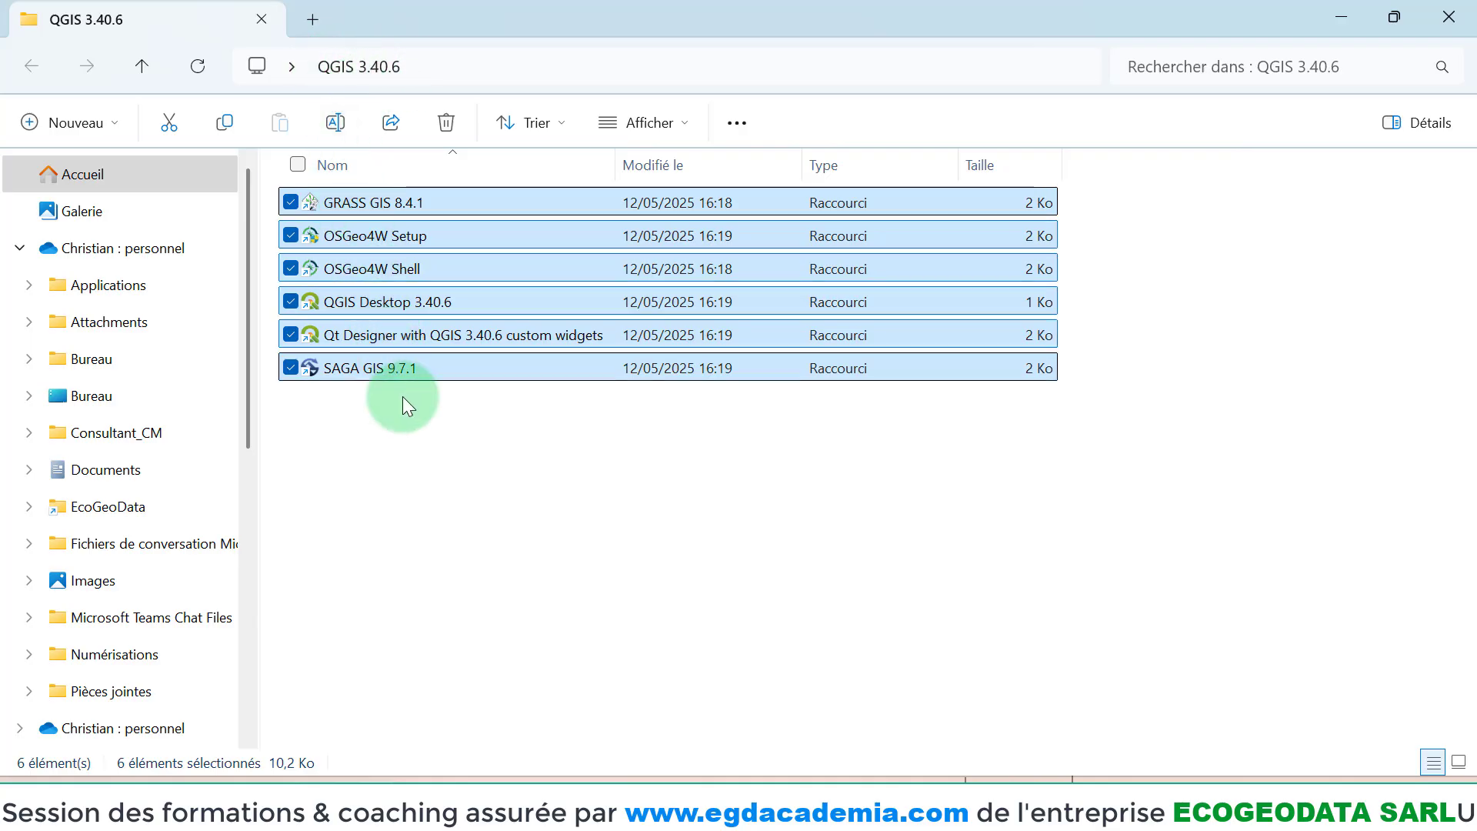
click(372, 470)
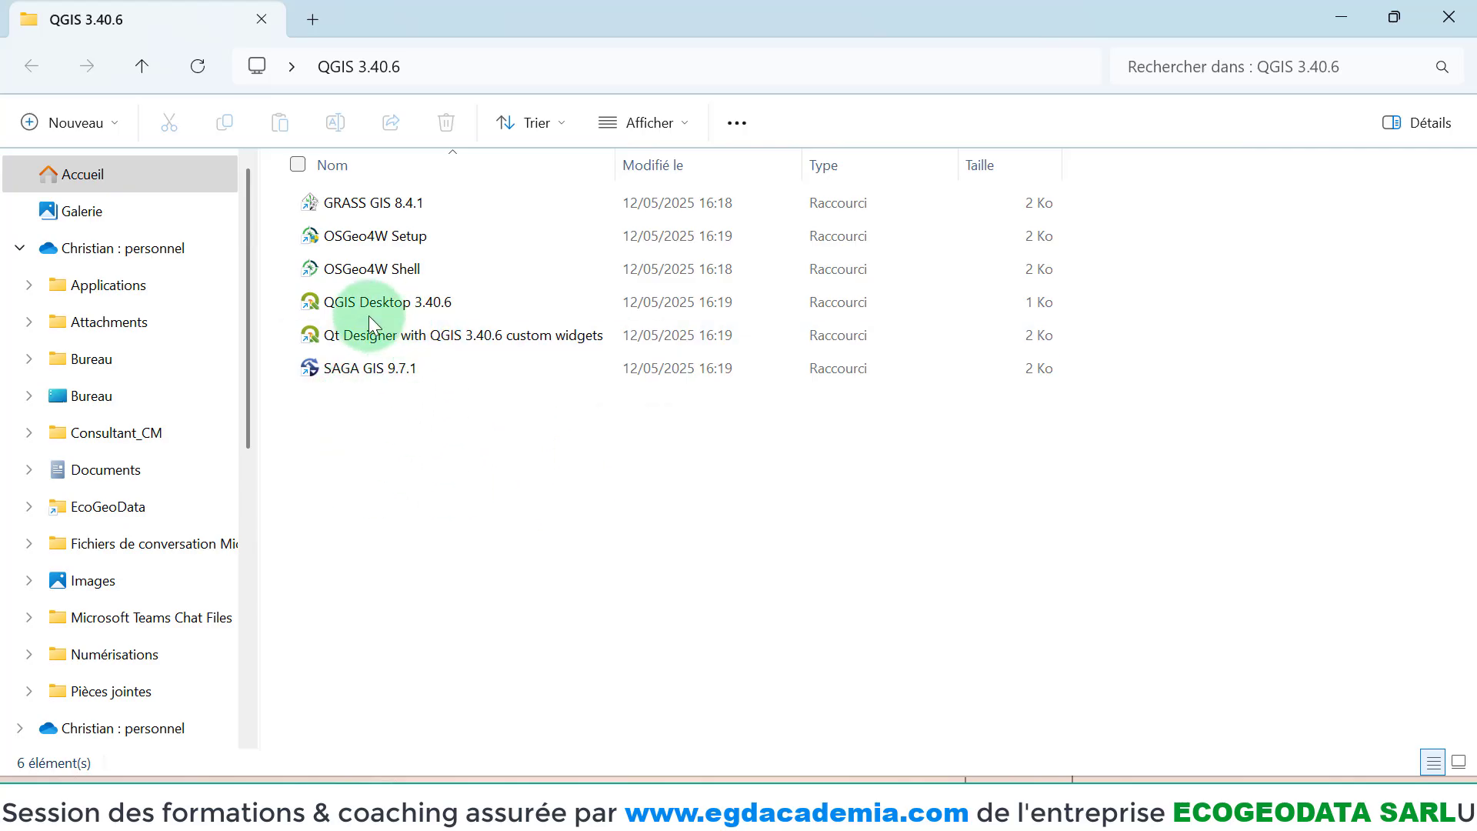
click(448, 307)
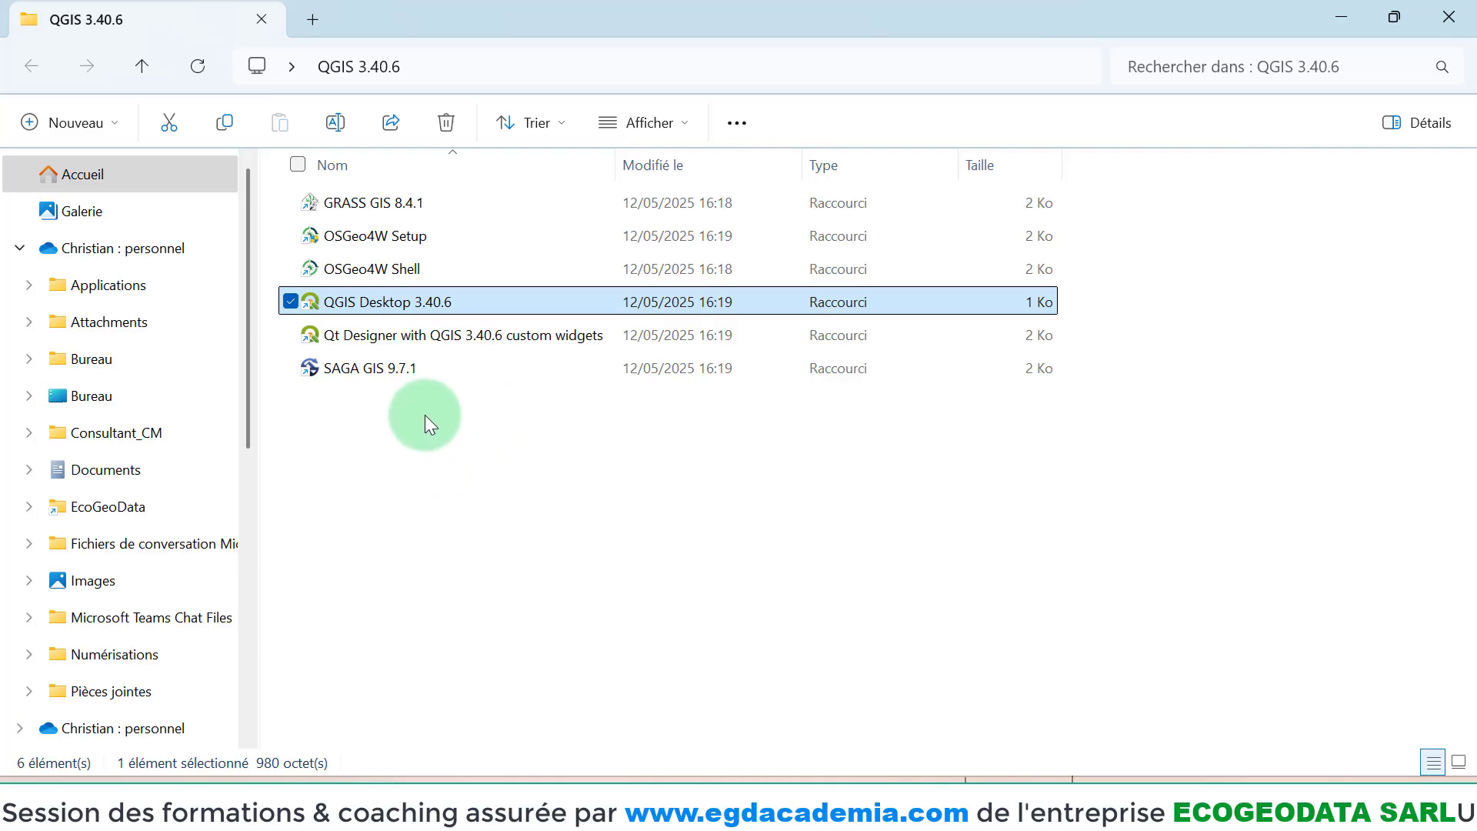
right_click(366, 307)
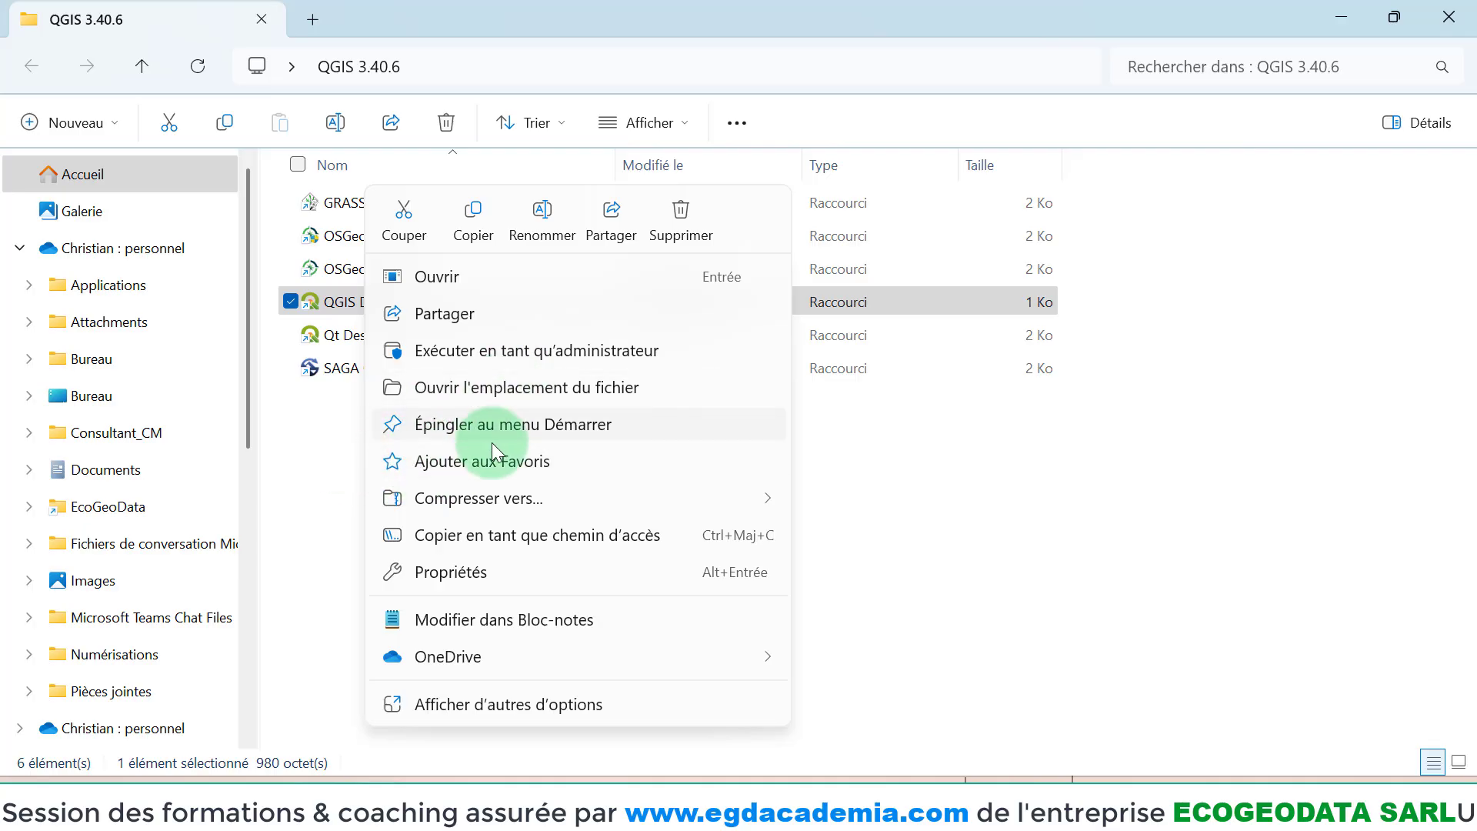
click(330, 474)
click(329, 474)
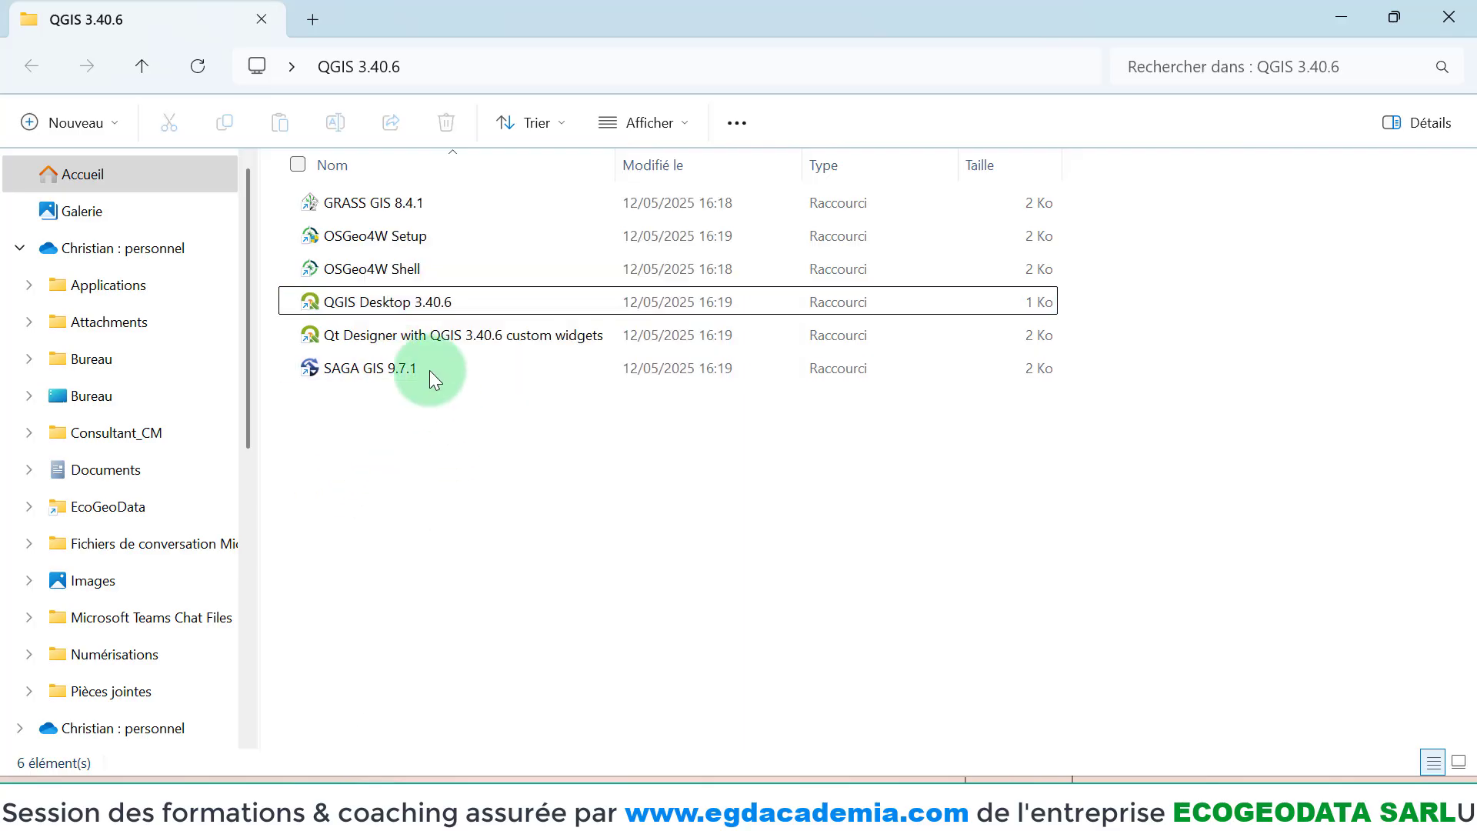
- Launch QGIS Desktop 3.40.6 from its shortcut and maximize the program window
click(374, 312)
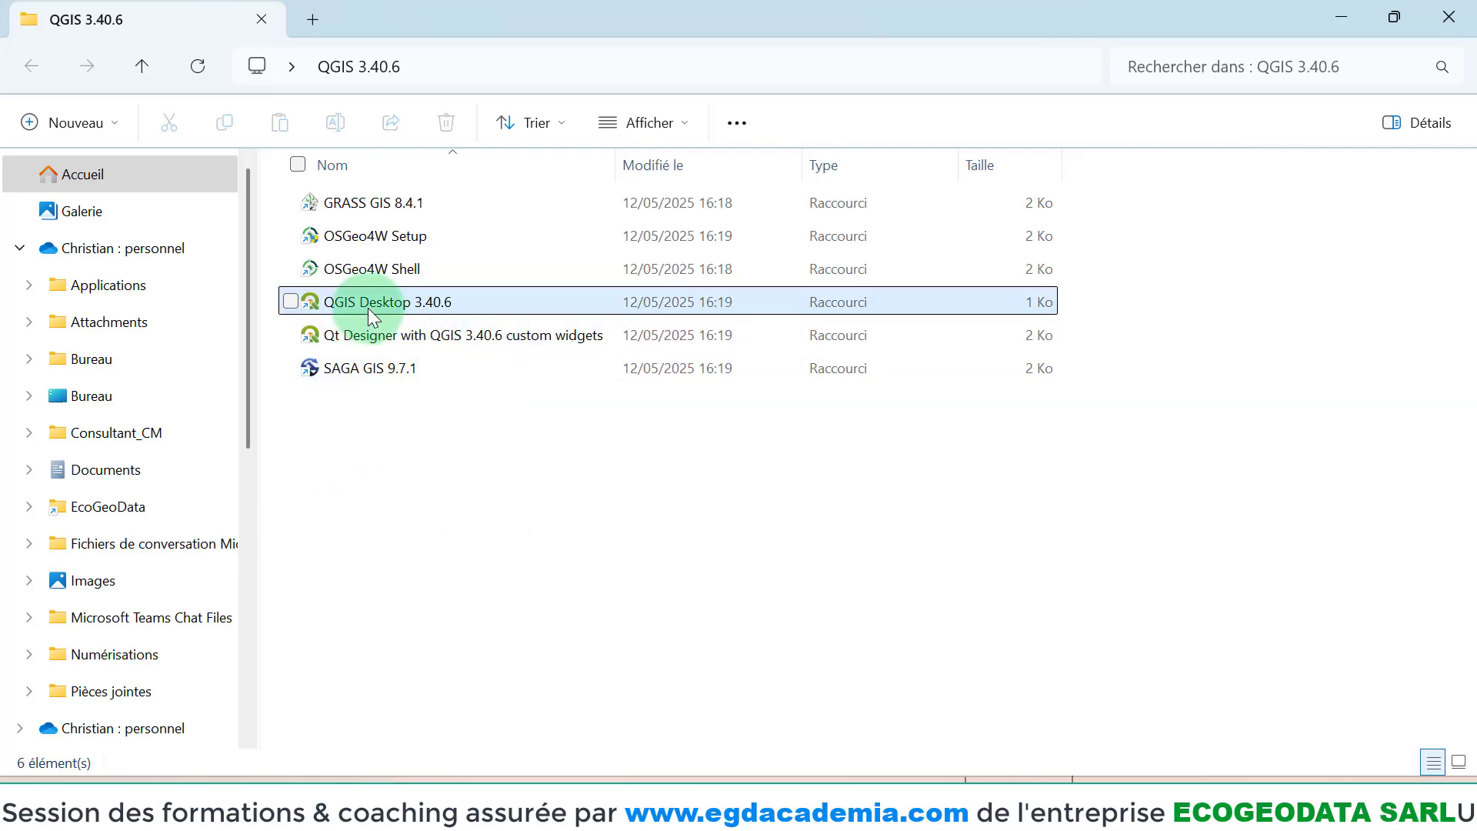
double_click(371, 305)
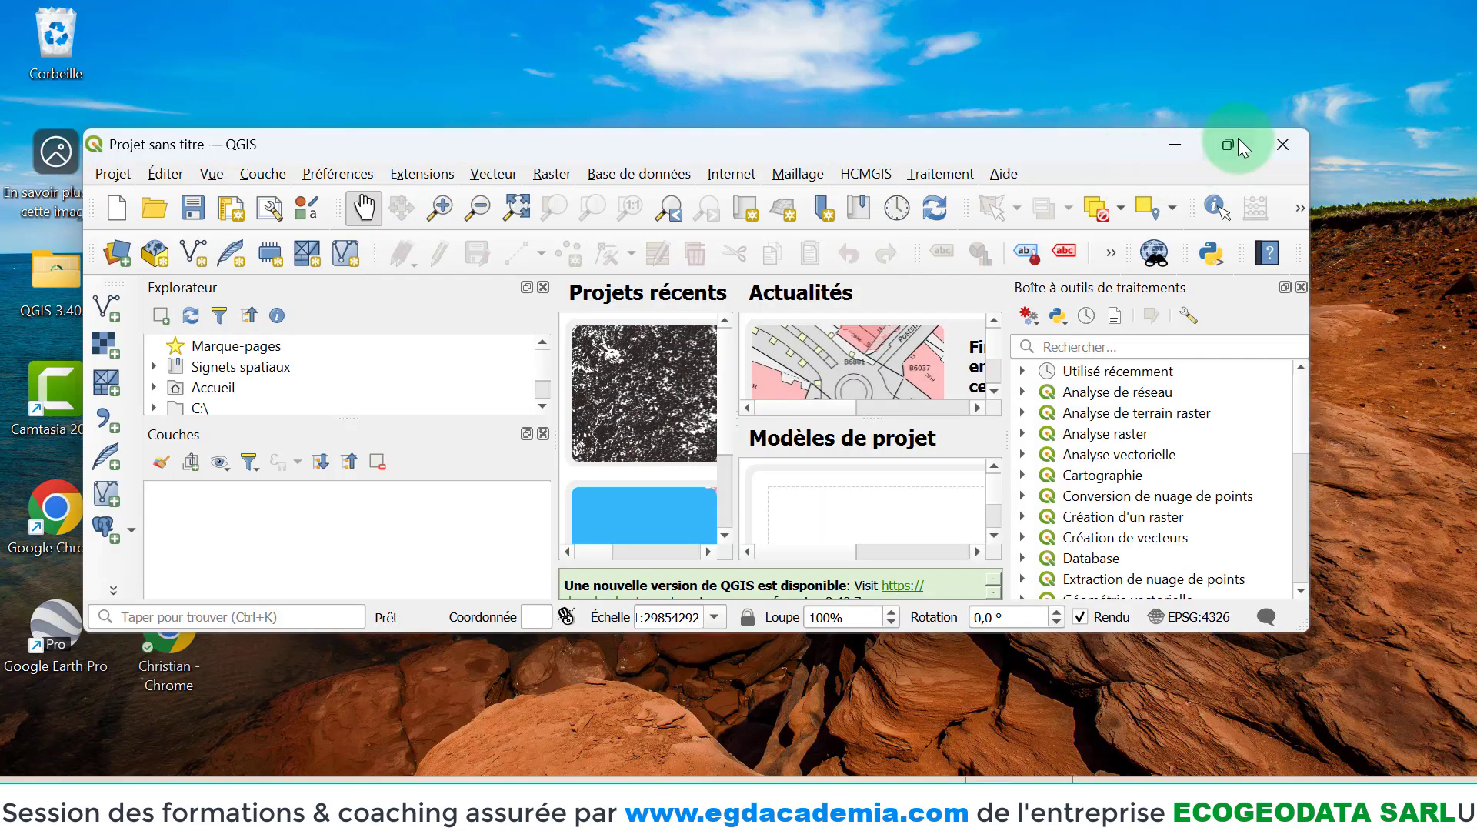
click(1231, 143)
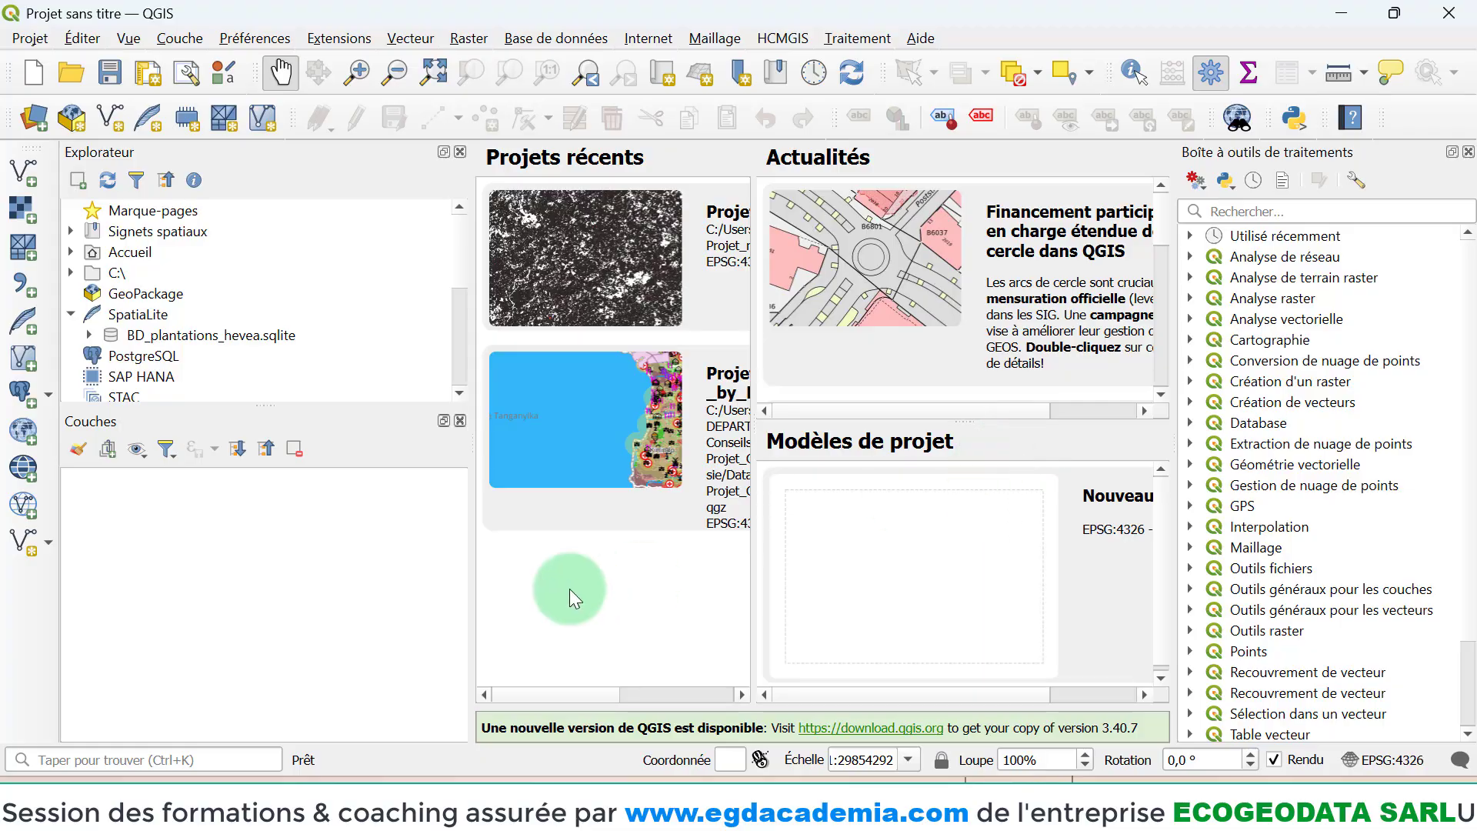
- Narrow the docked Explorateur and Couches panels and close the Boîte à outils de traitements panel
drag(472, 472, 314, 472)
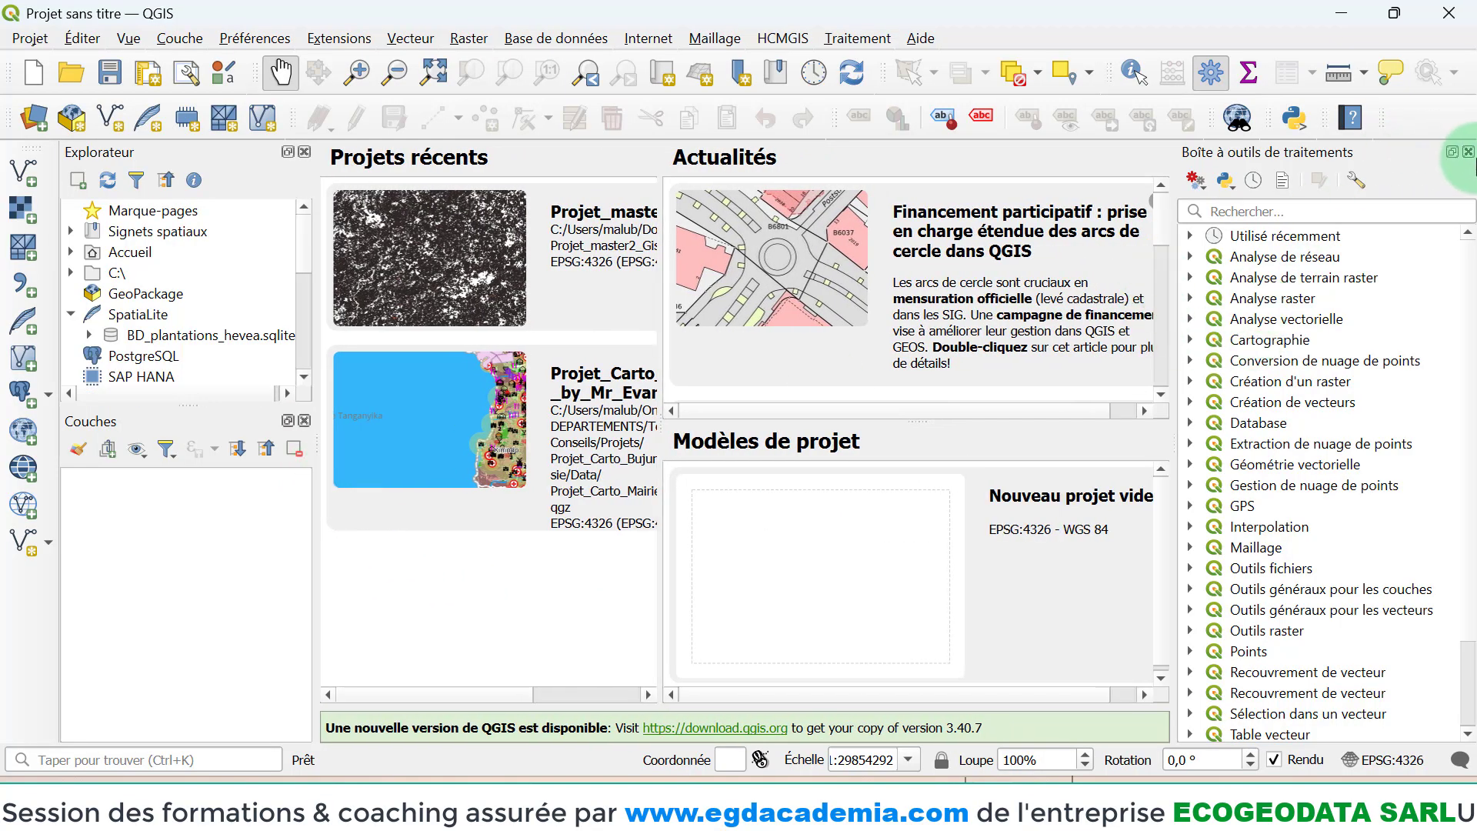
click(1469, 151)
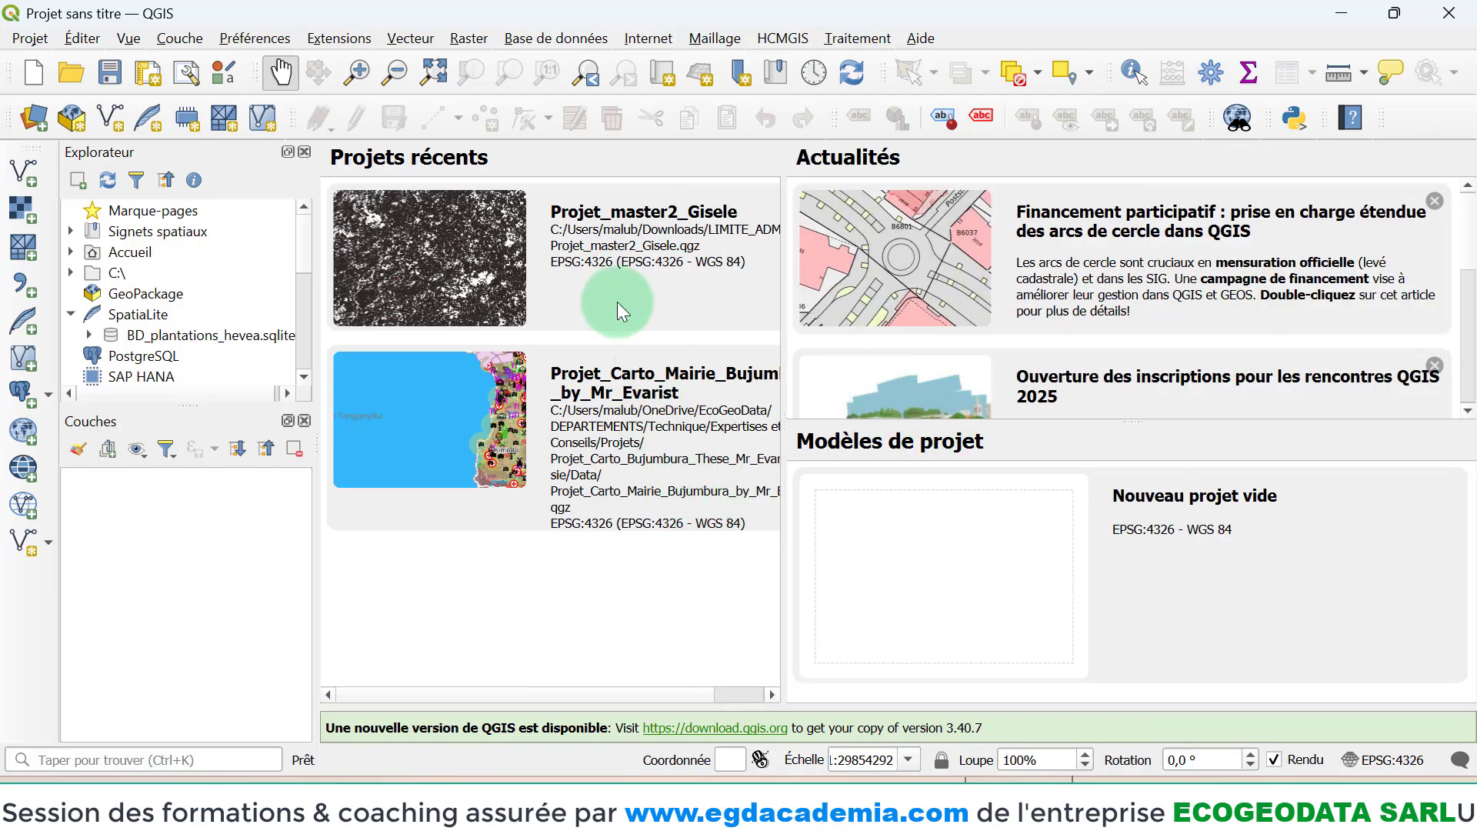
- Examine the recent projects, the news items and the empty project template on the start page
click(437, 275)
click(450, 423)
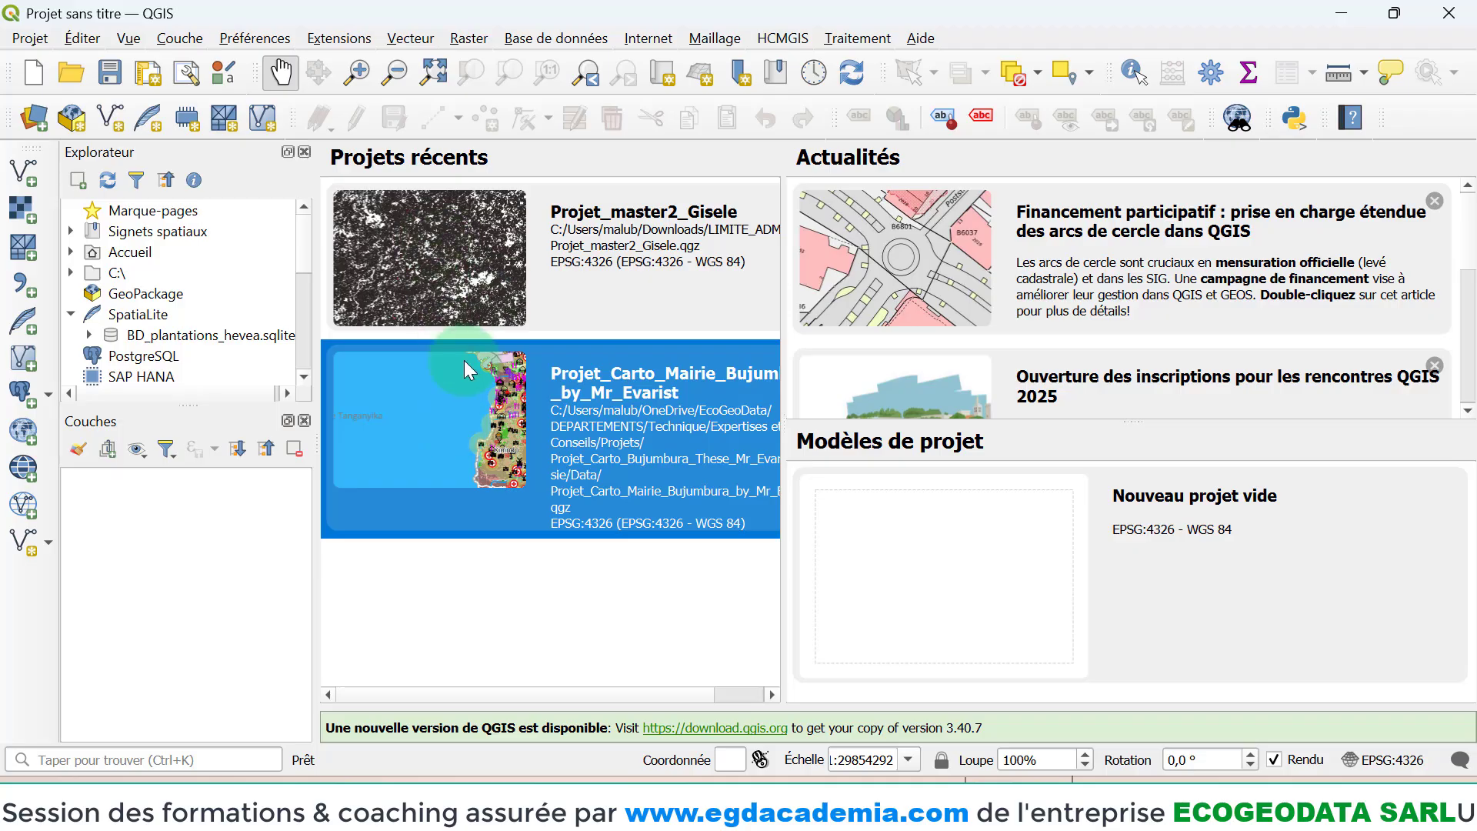
click(464, 281)
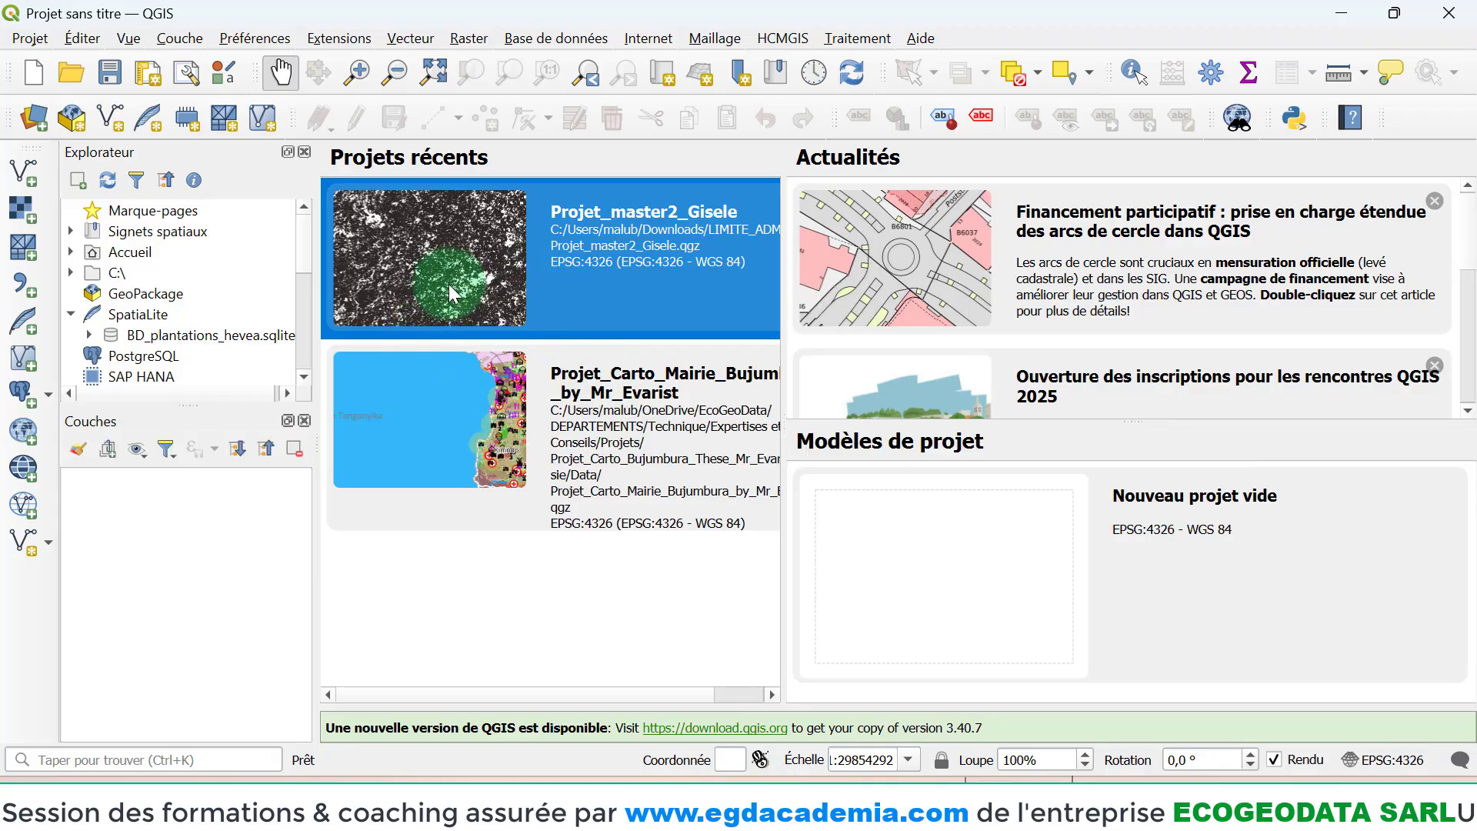
click(472, 426)
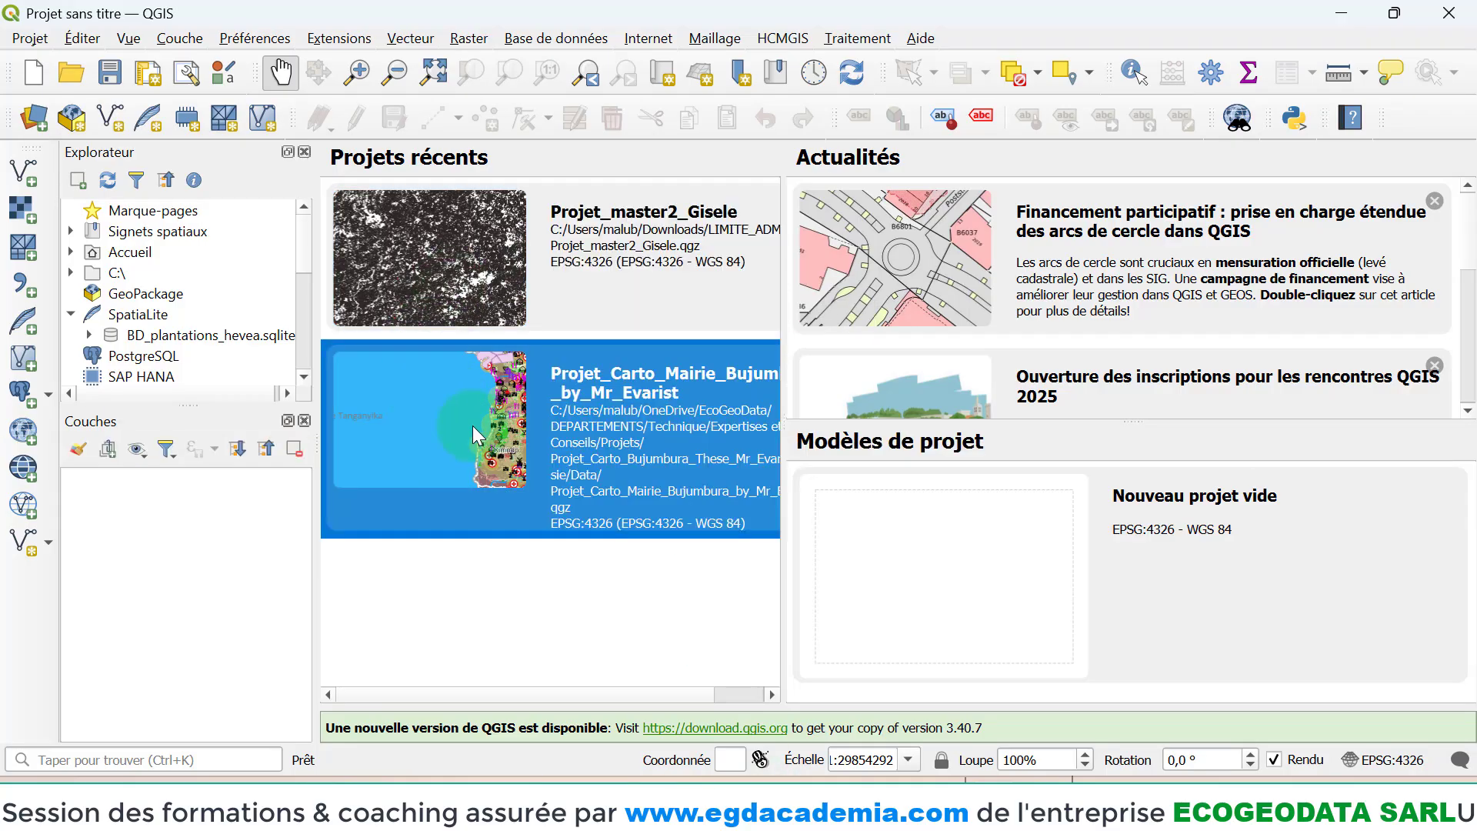
click(1017, 256)
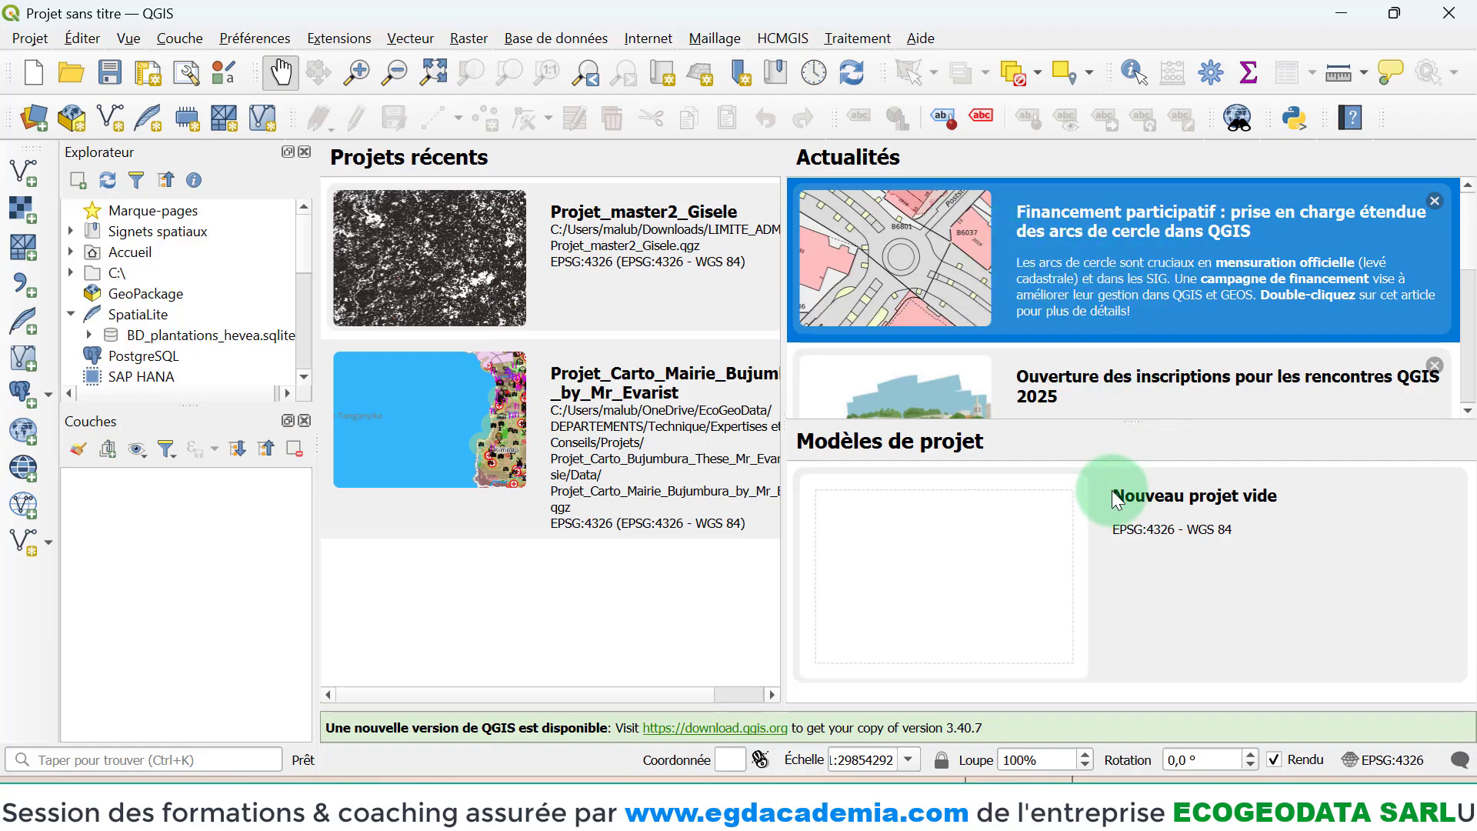
click(1055, 386)
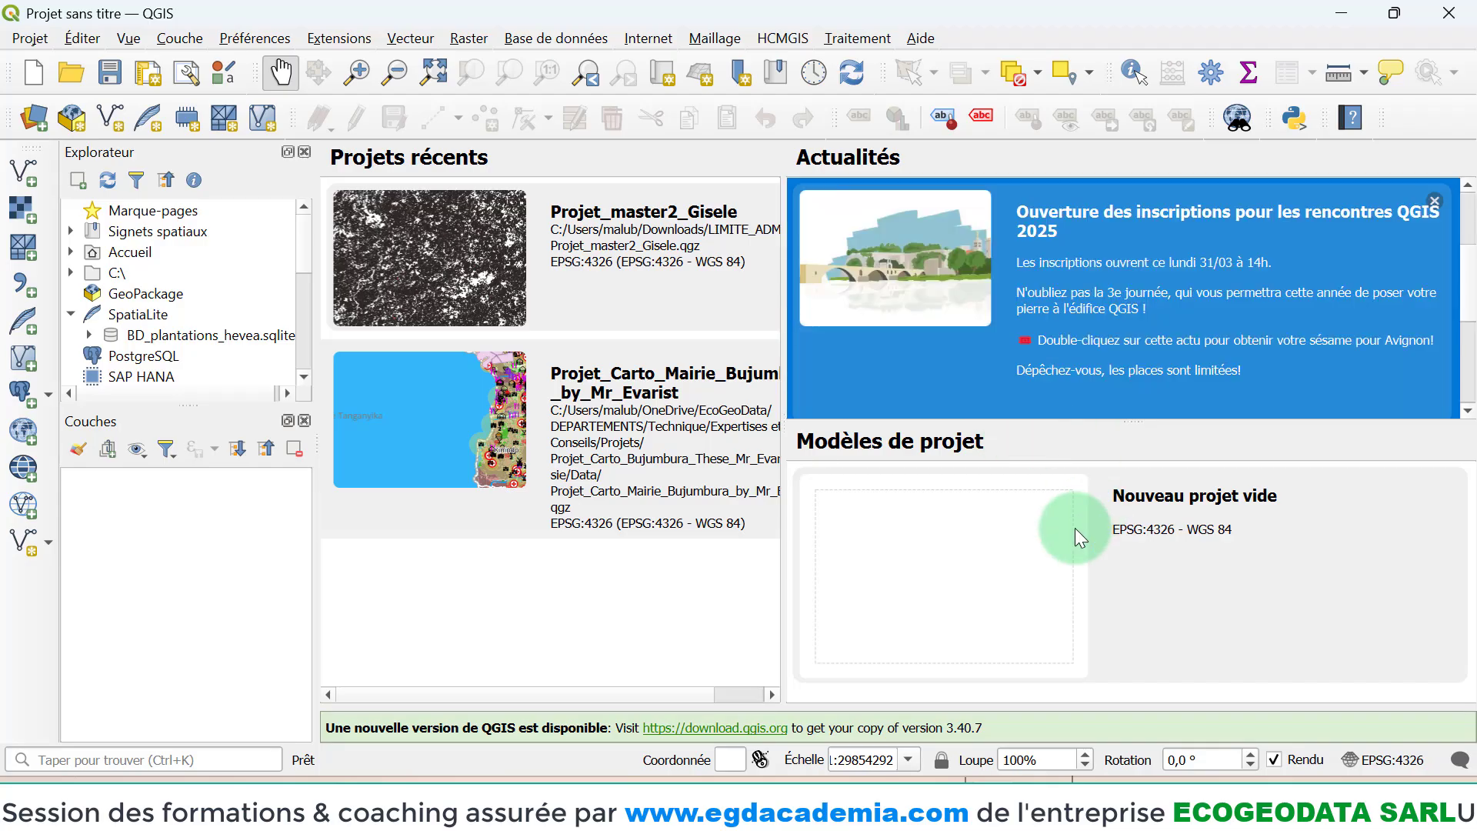
click(1017, 563)
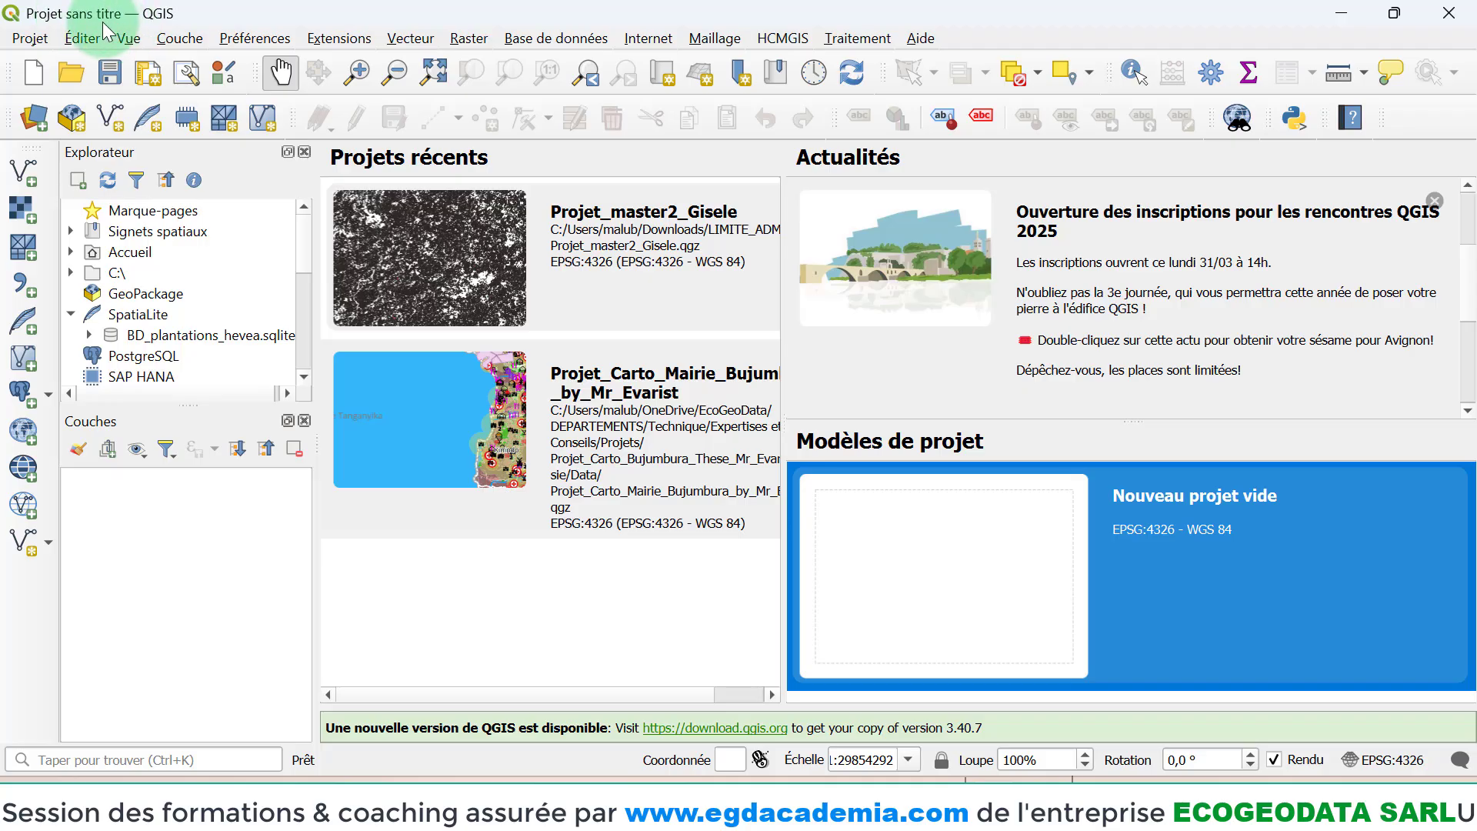
- Look through the available project and editing commands, including the options for opening a project from another source
click(30, 38)
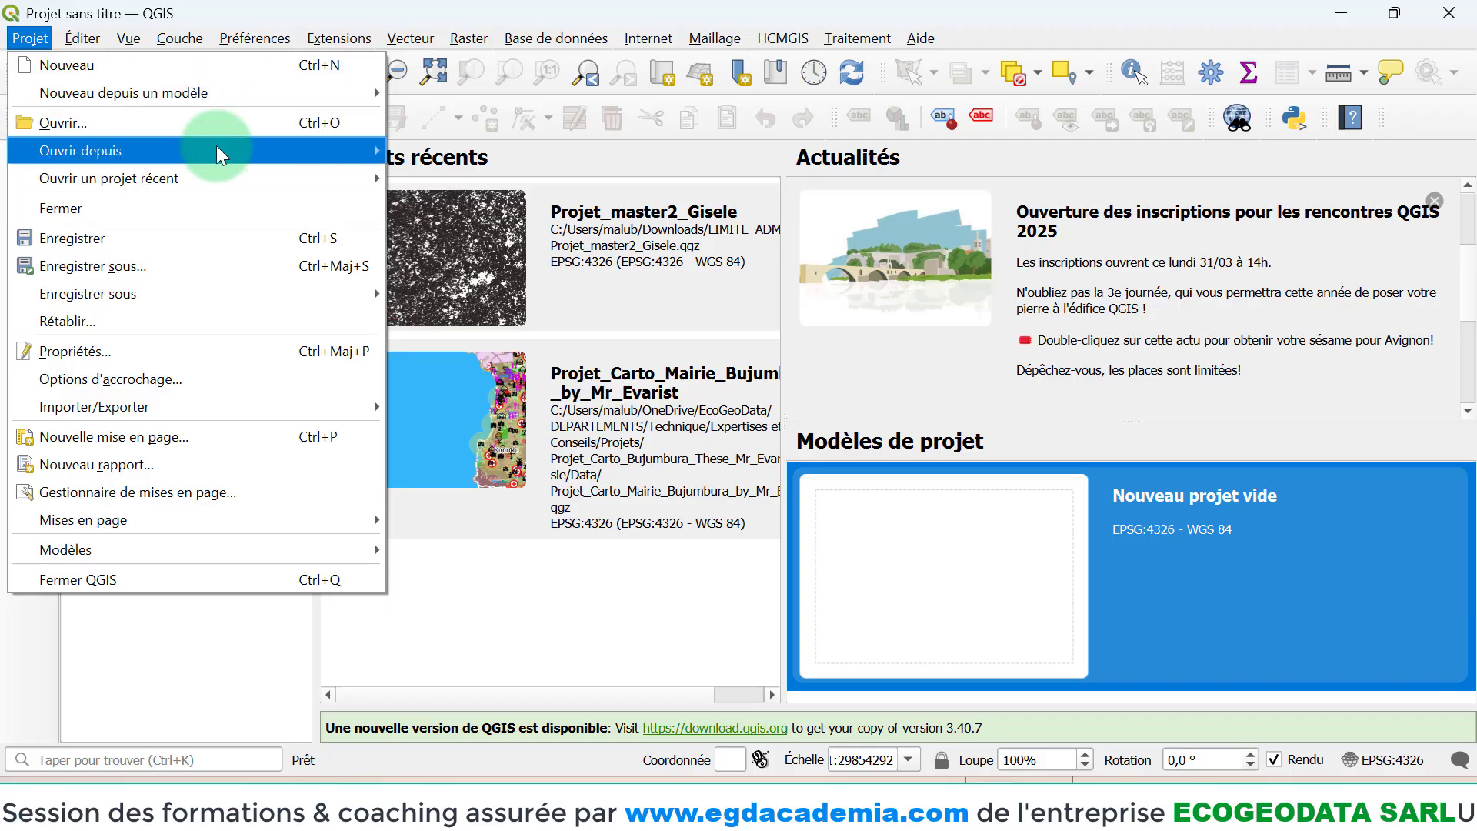
mouse_move(223, 149)
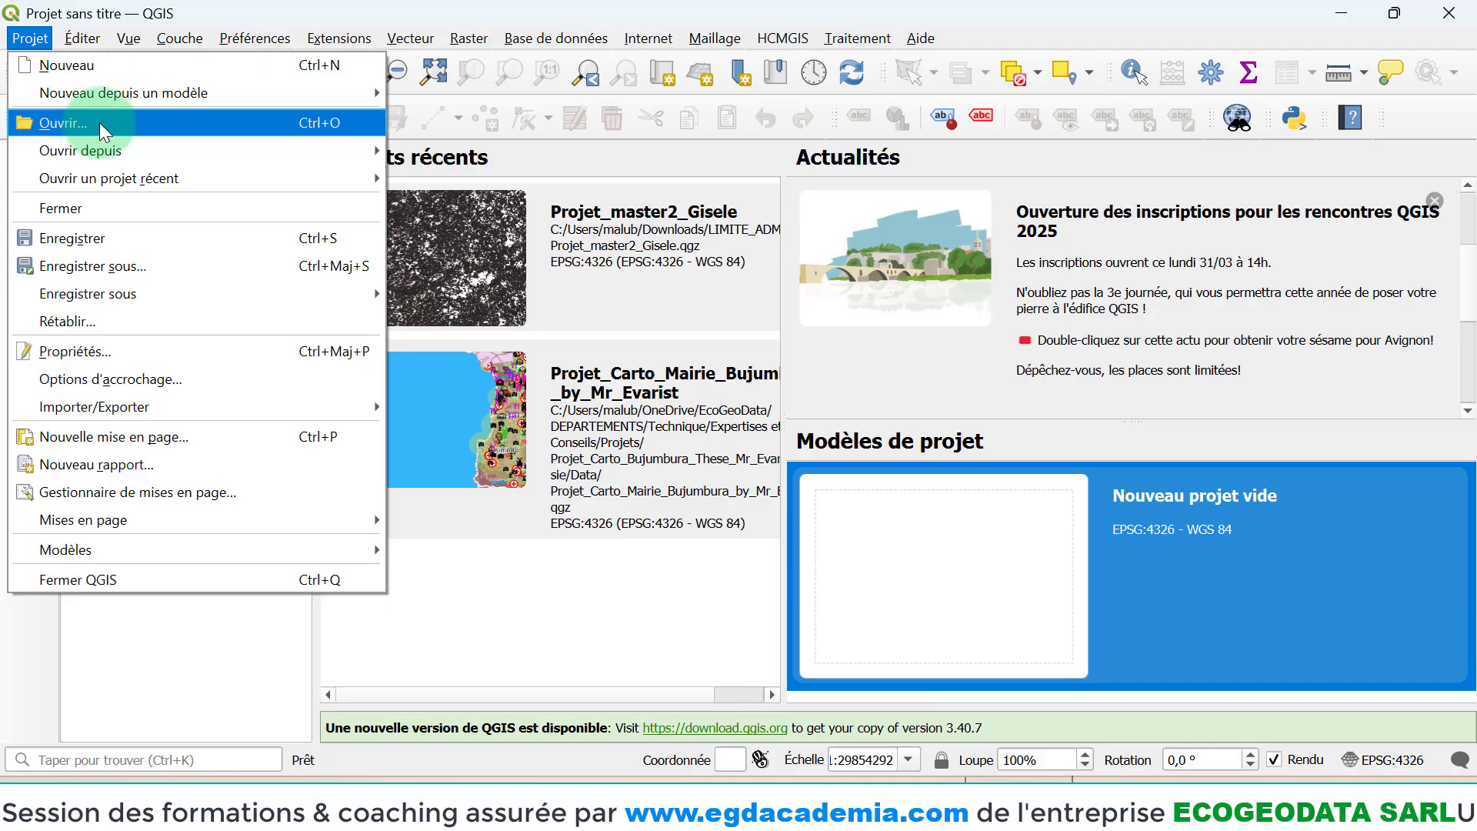
mouse_move(110, 157)
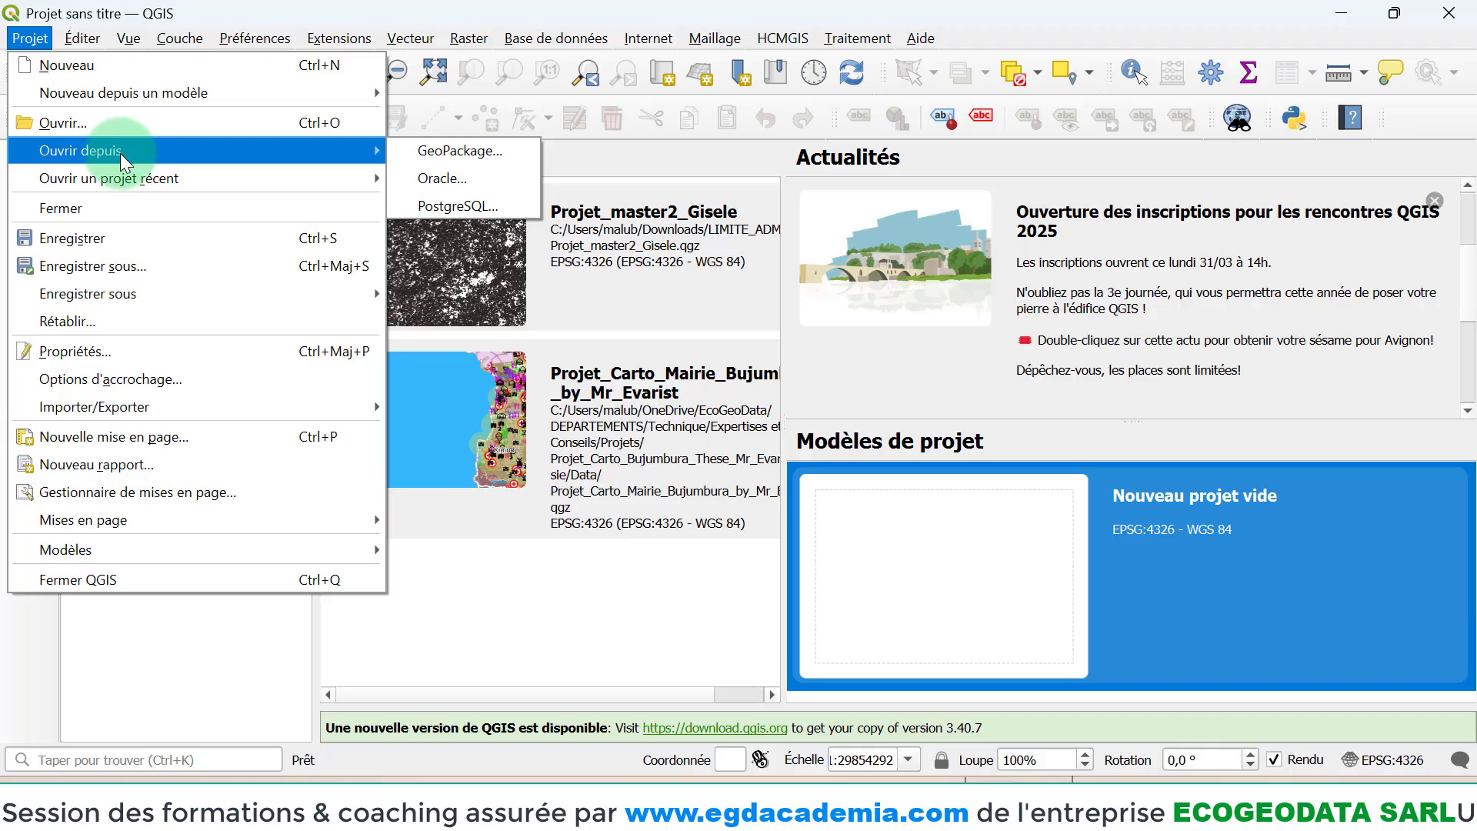
mouse_move(127, 182)
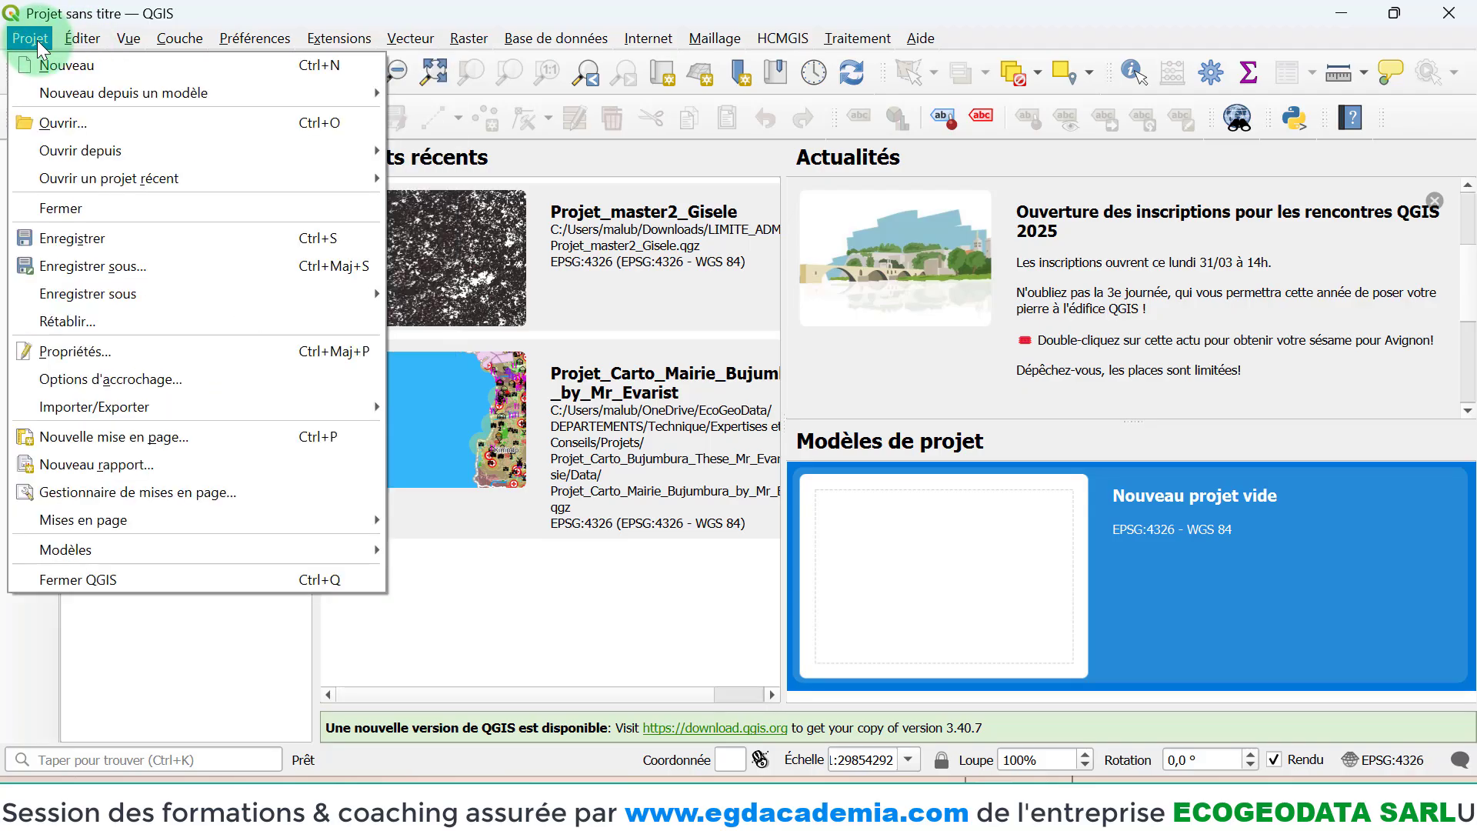
mouse_move(83, 39)
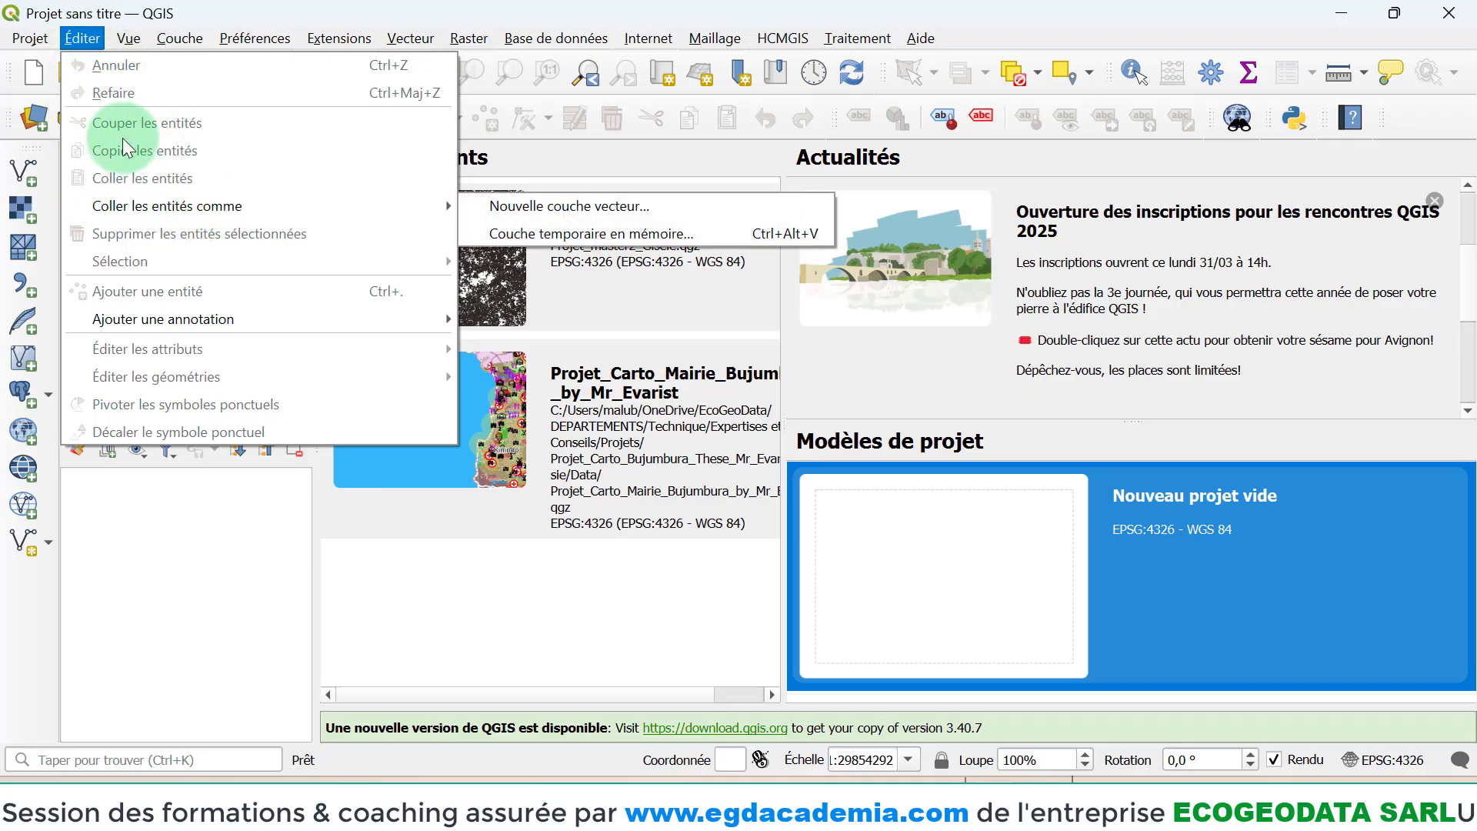
click(122, 43)
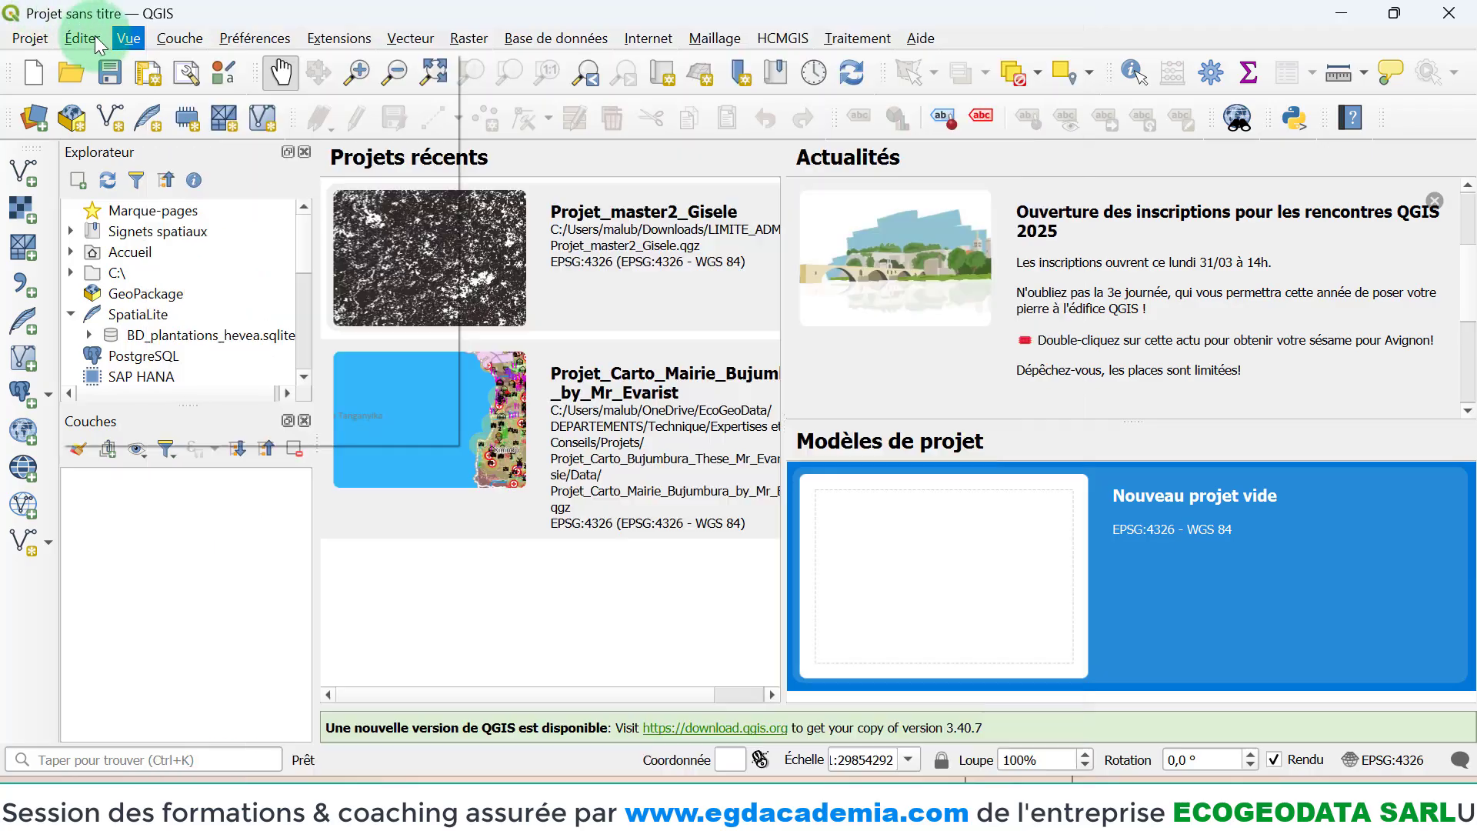
click(82, 37)
click(82, 37)
- Look through the view commands and the lists of panels and toolbars that can be shown or hidden
click(128, 37)
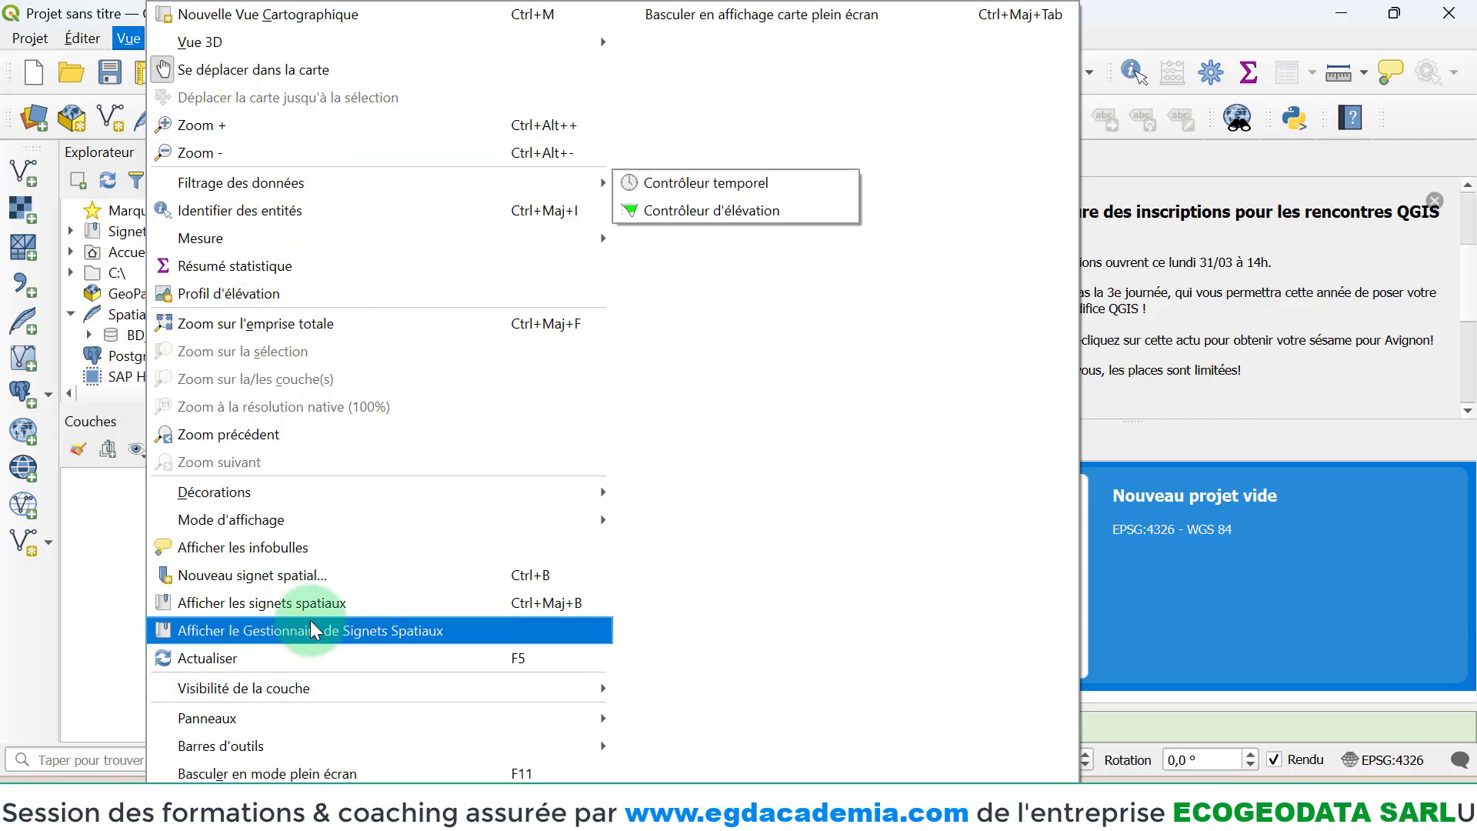
mouse_move(264, 718)
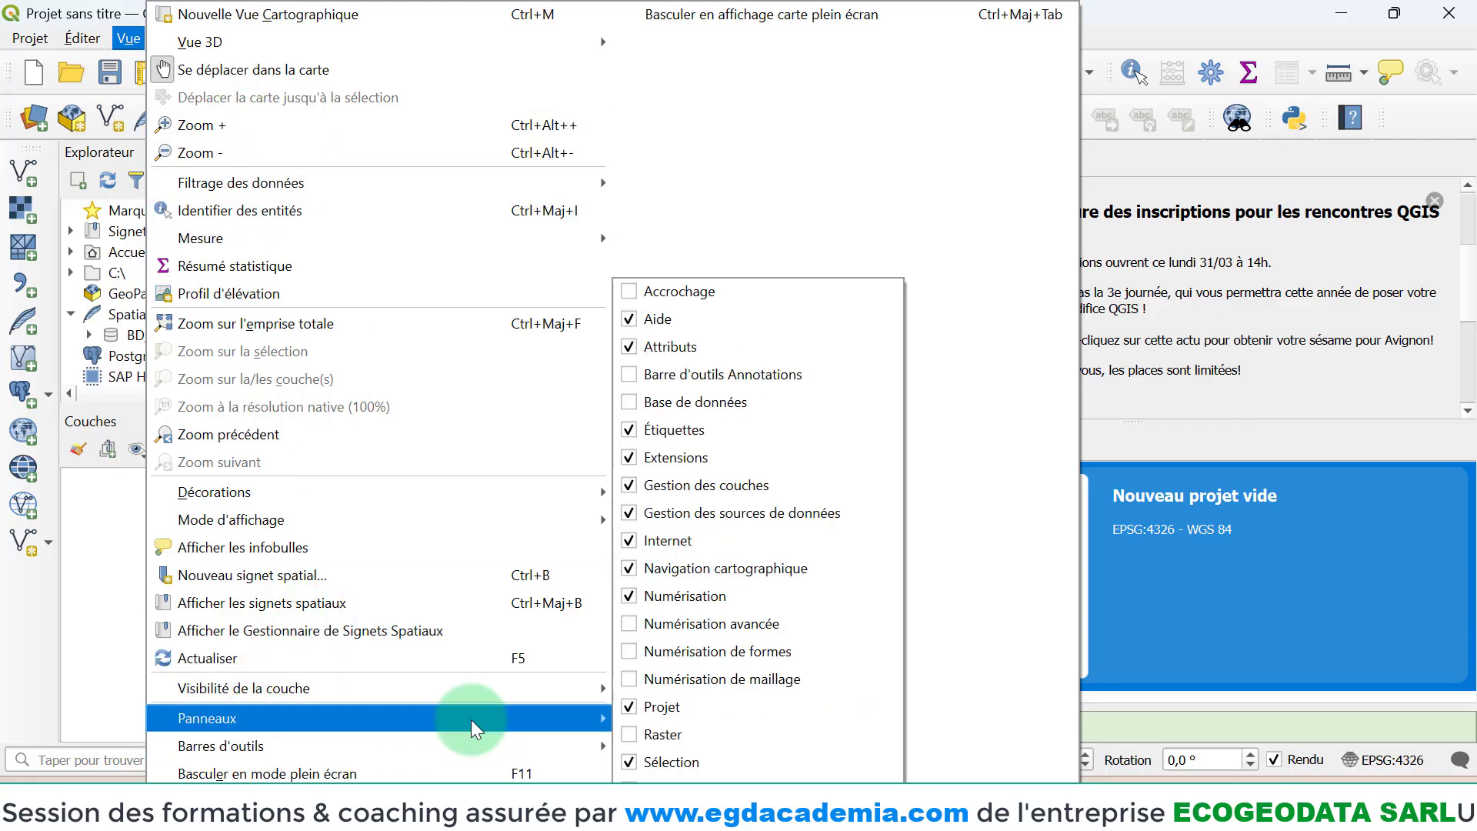
mouse_move(507, 720)
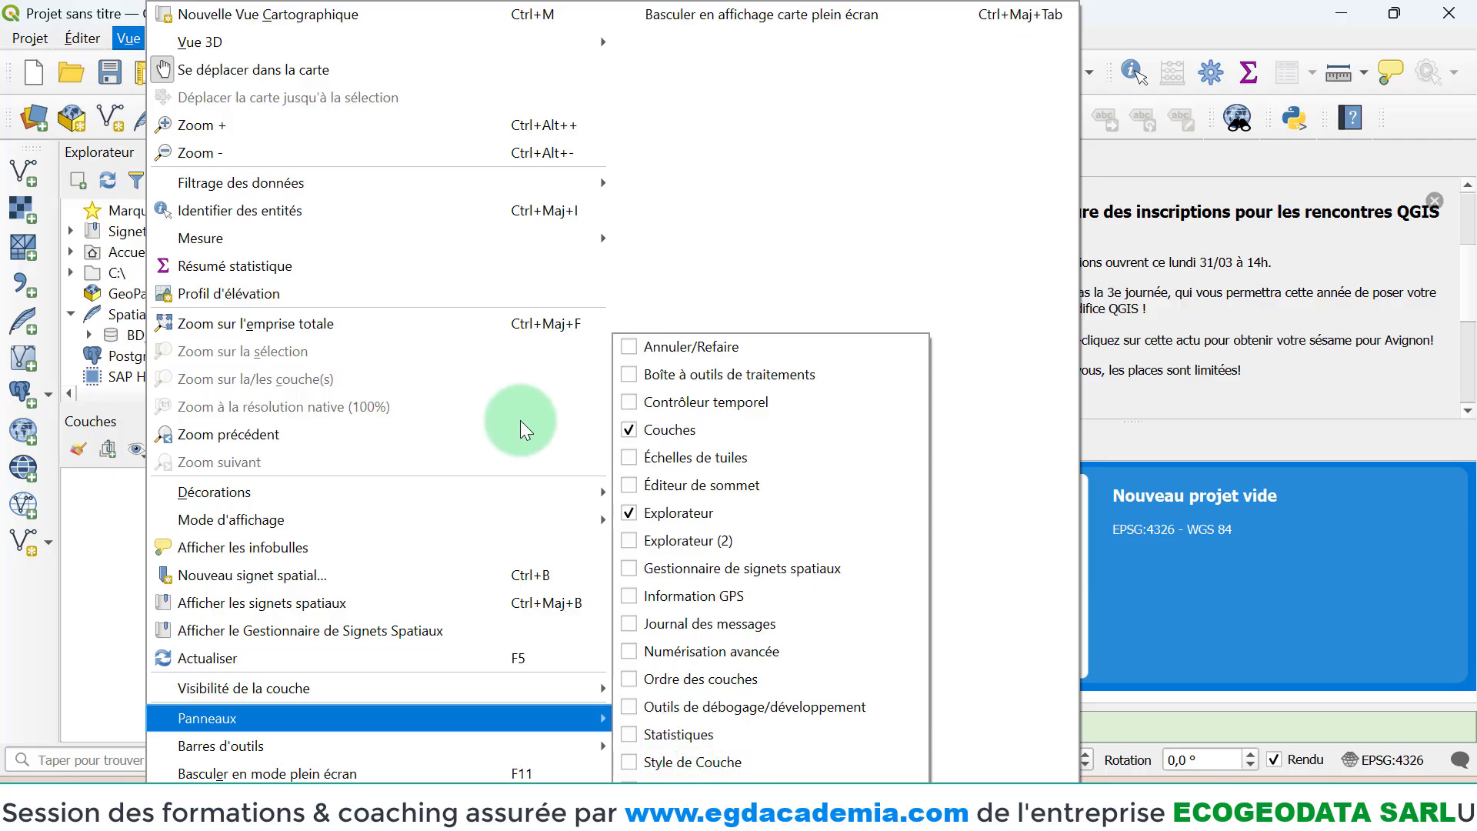
click(32, 647)
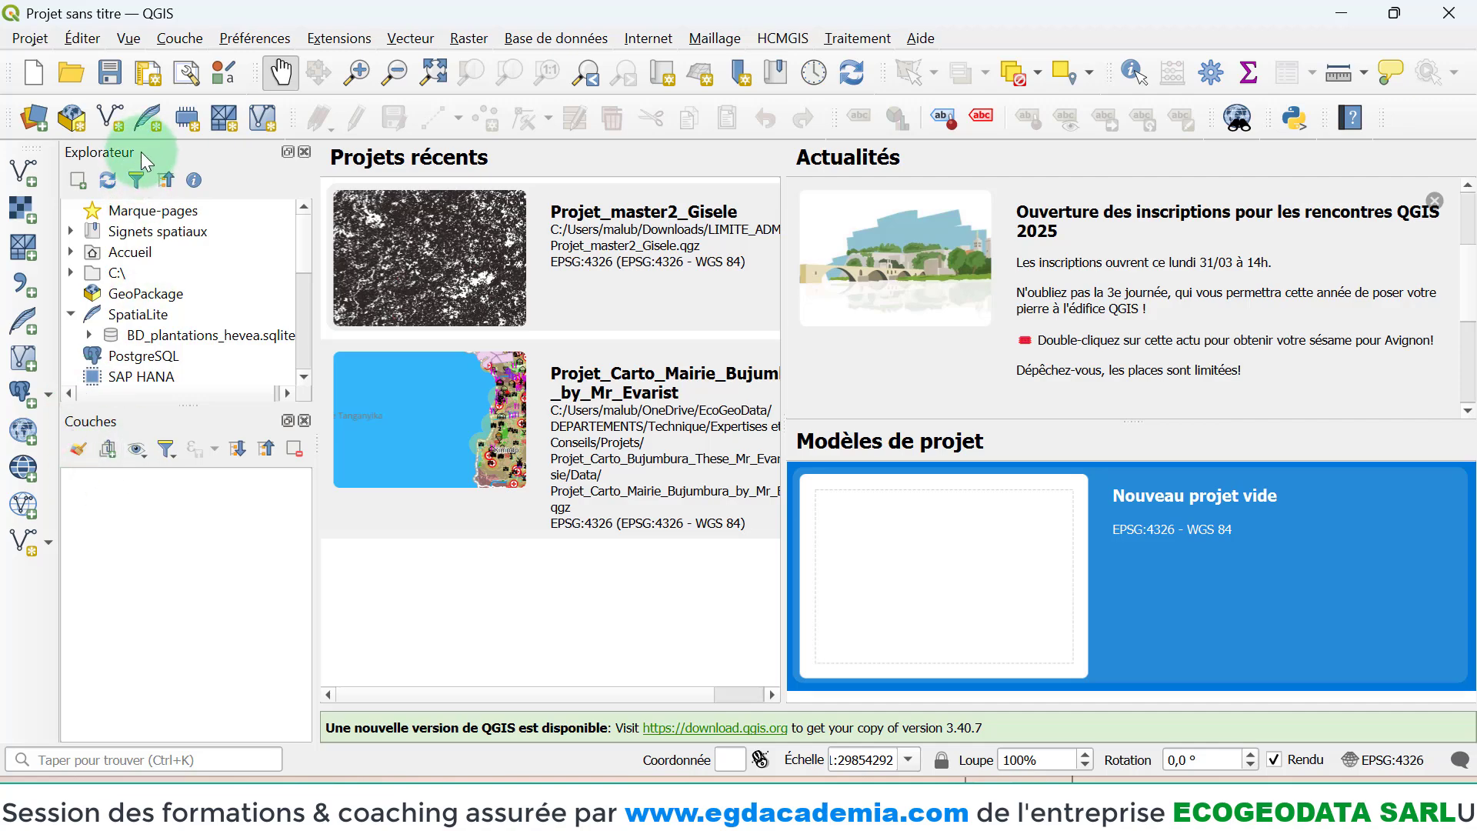
- Dock the Explorateur panel on the opposite side of the workspace, then float it over the start page
drag(145, 151, 1419, 390)
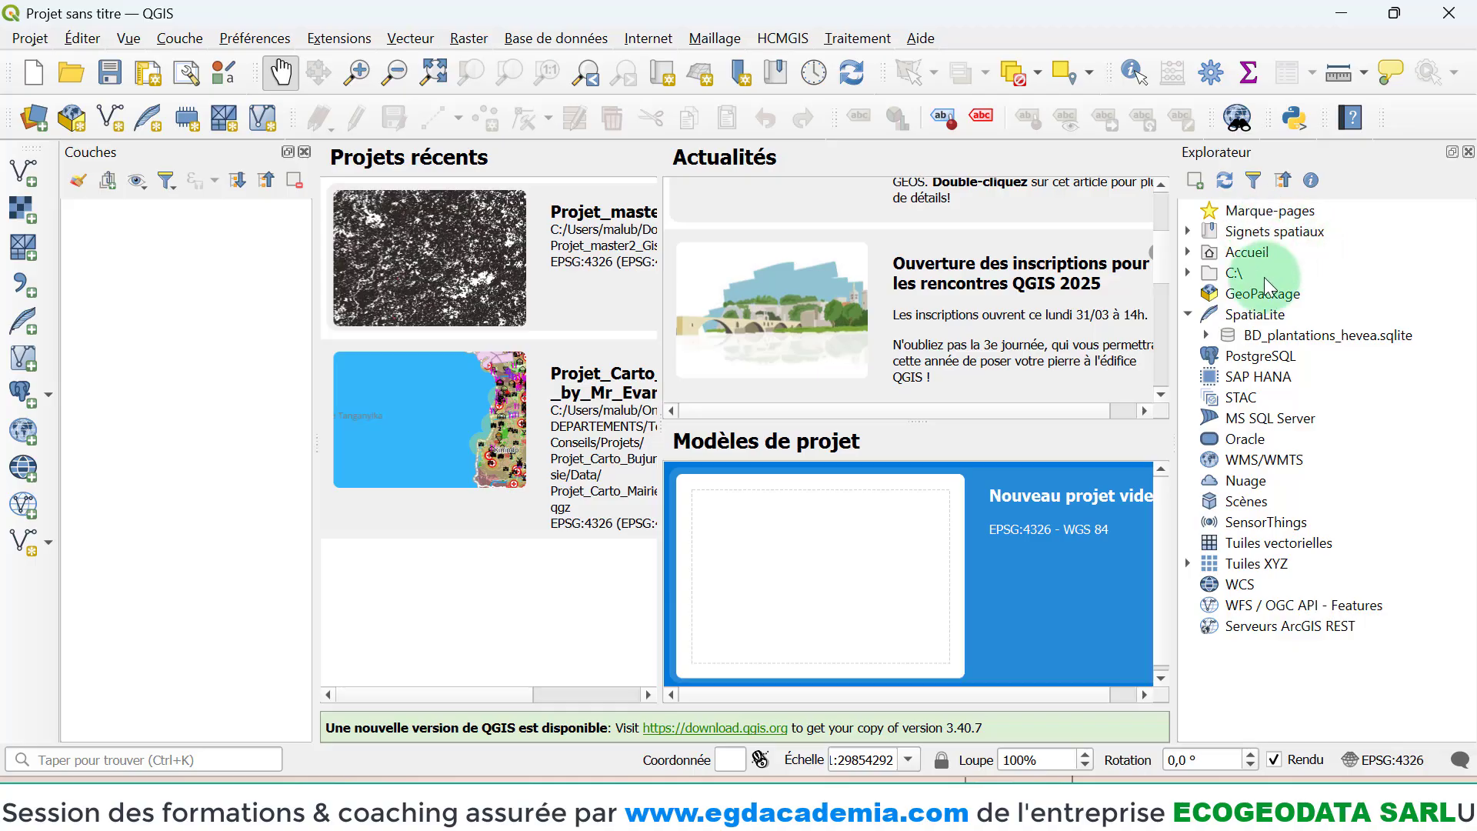
double_click(1294, 151)
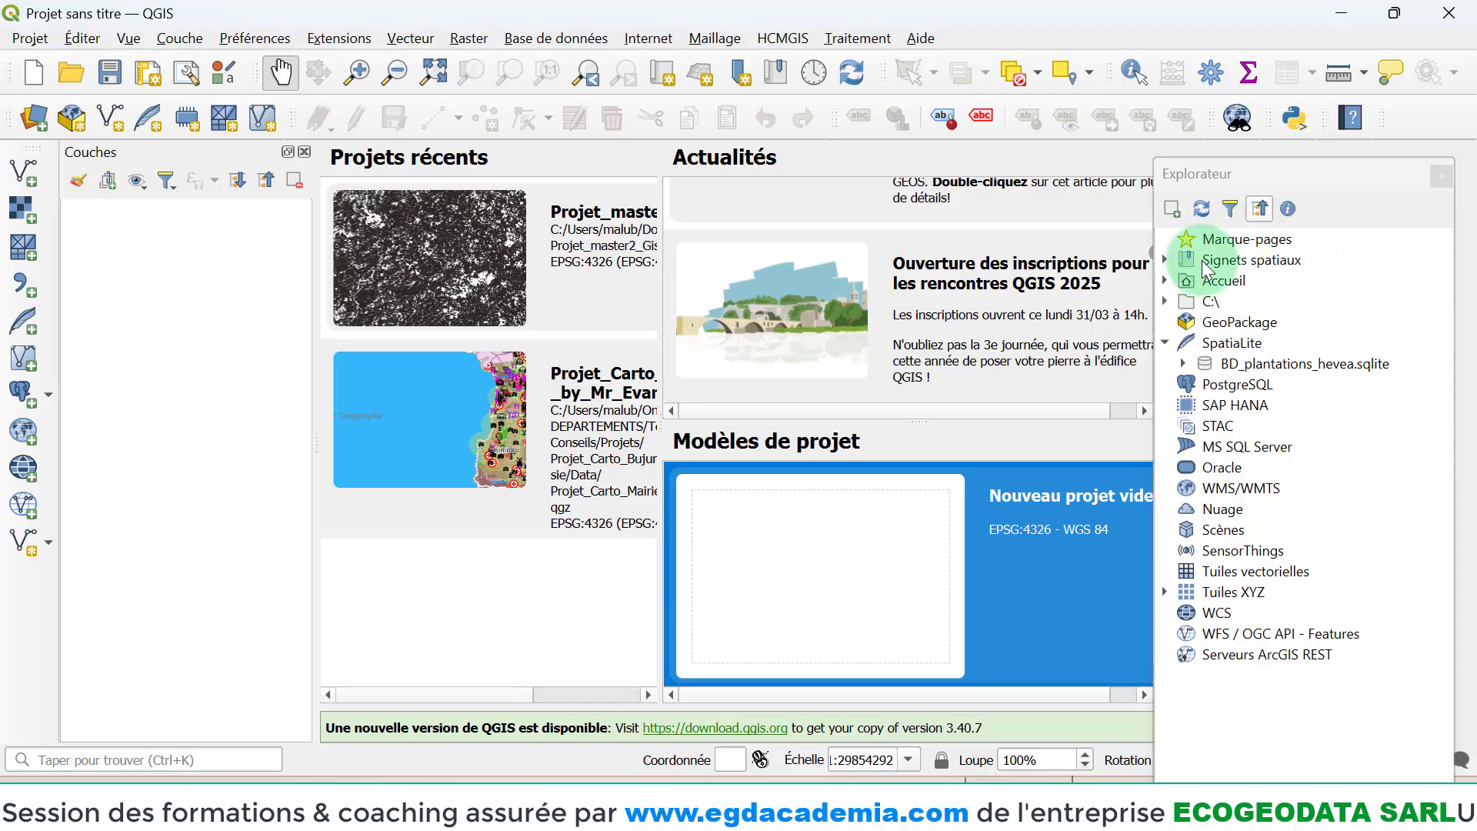
drag(1206, 270, 164, 696)
drag(177, 596, 723, 340)
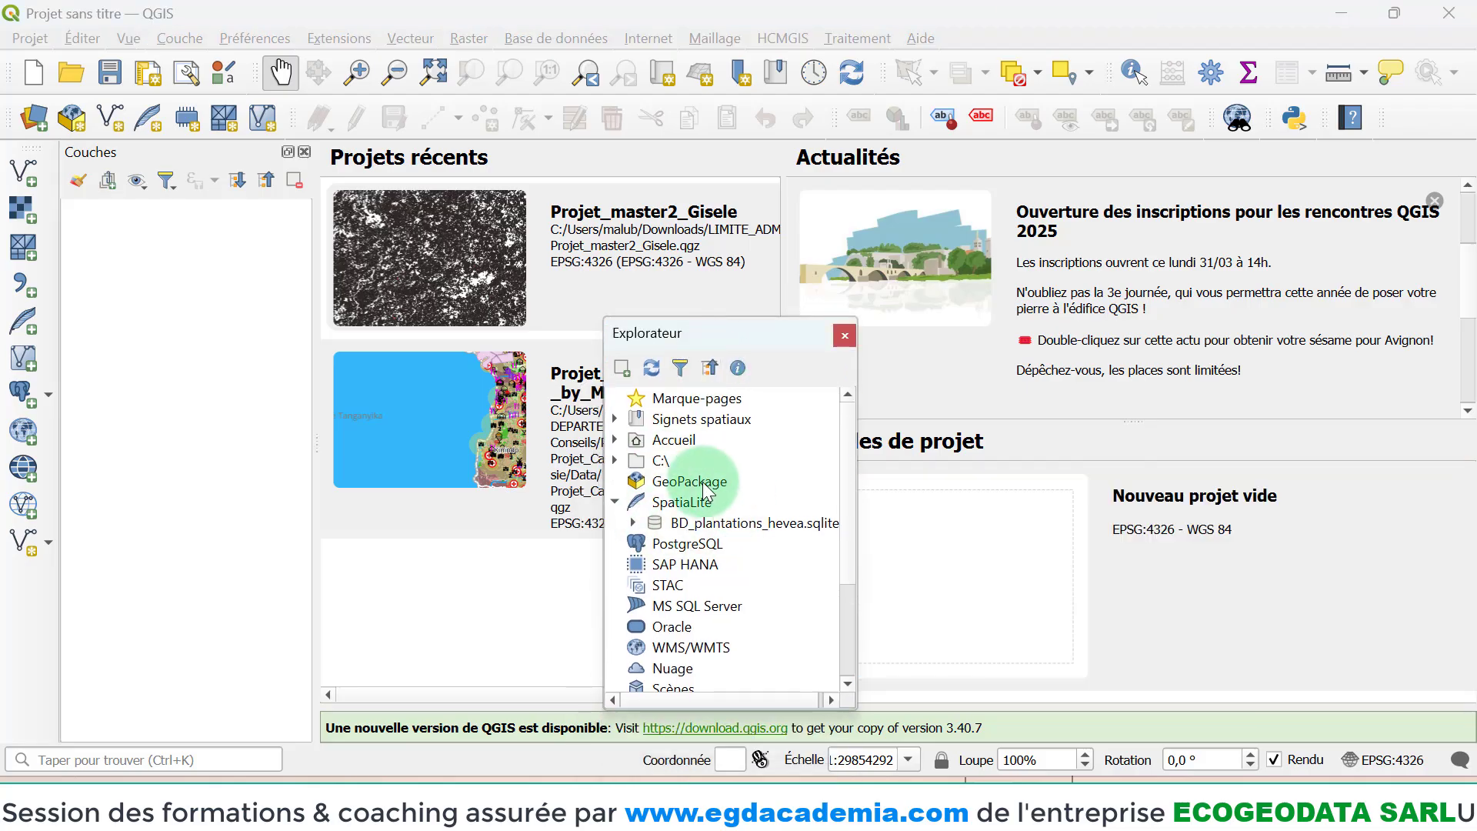
- Dock the Explorateur panel as a tab together with Couches and bring Couches to the front
drag(713, 331, 173, 300)
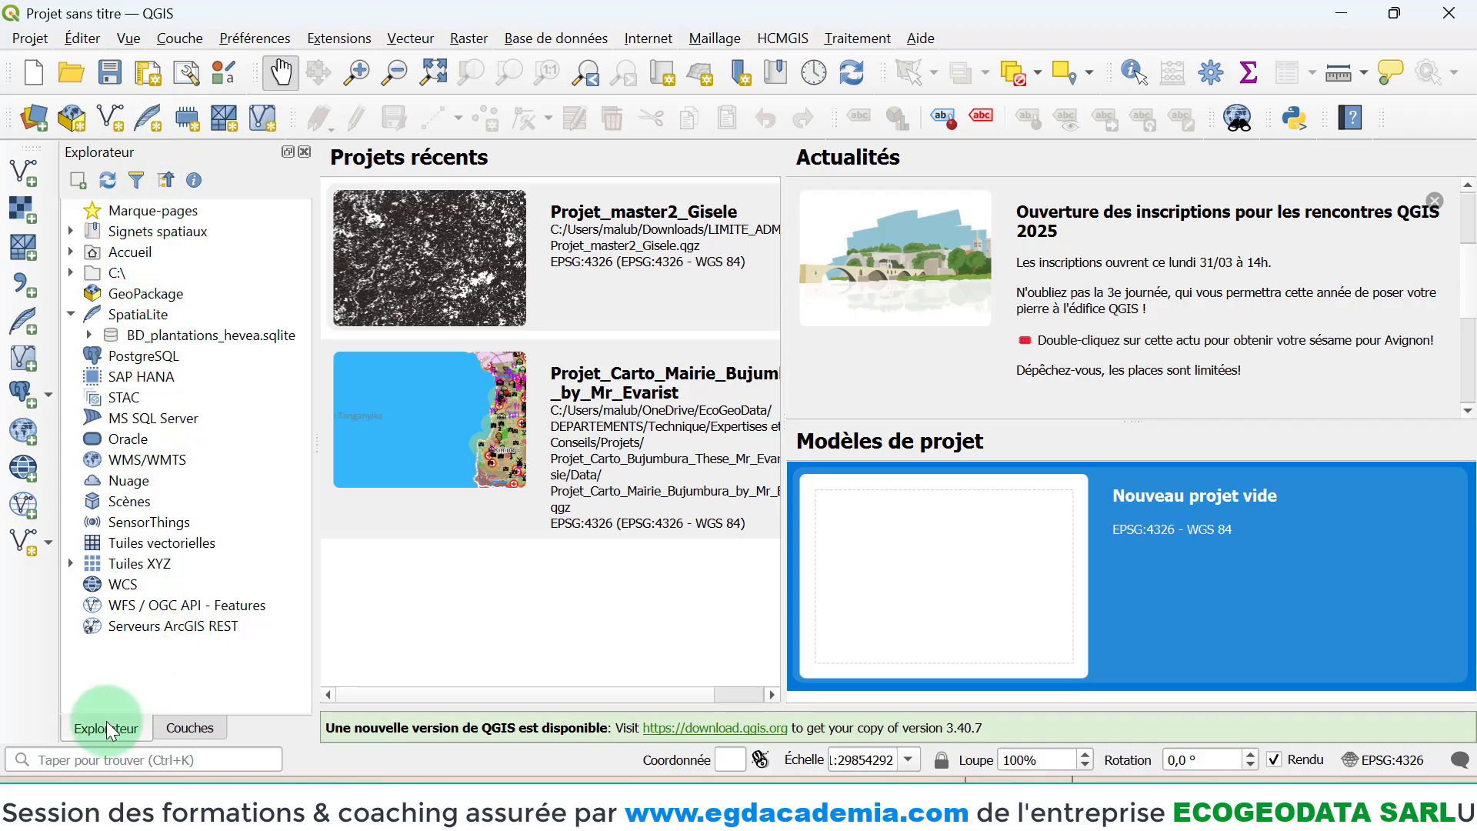
click(206, 727)
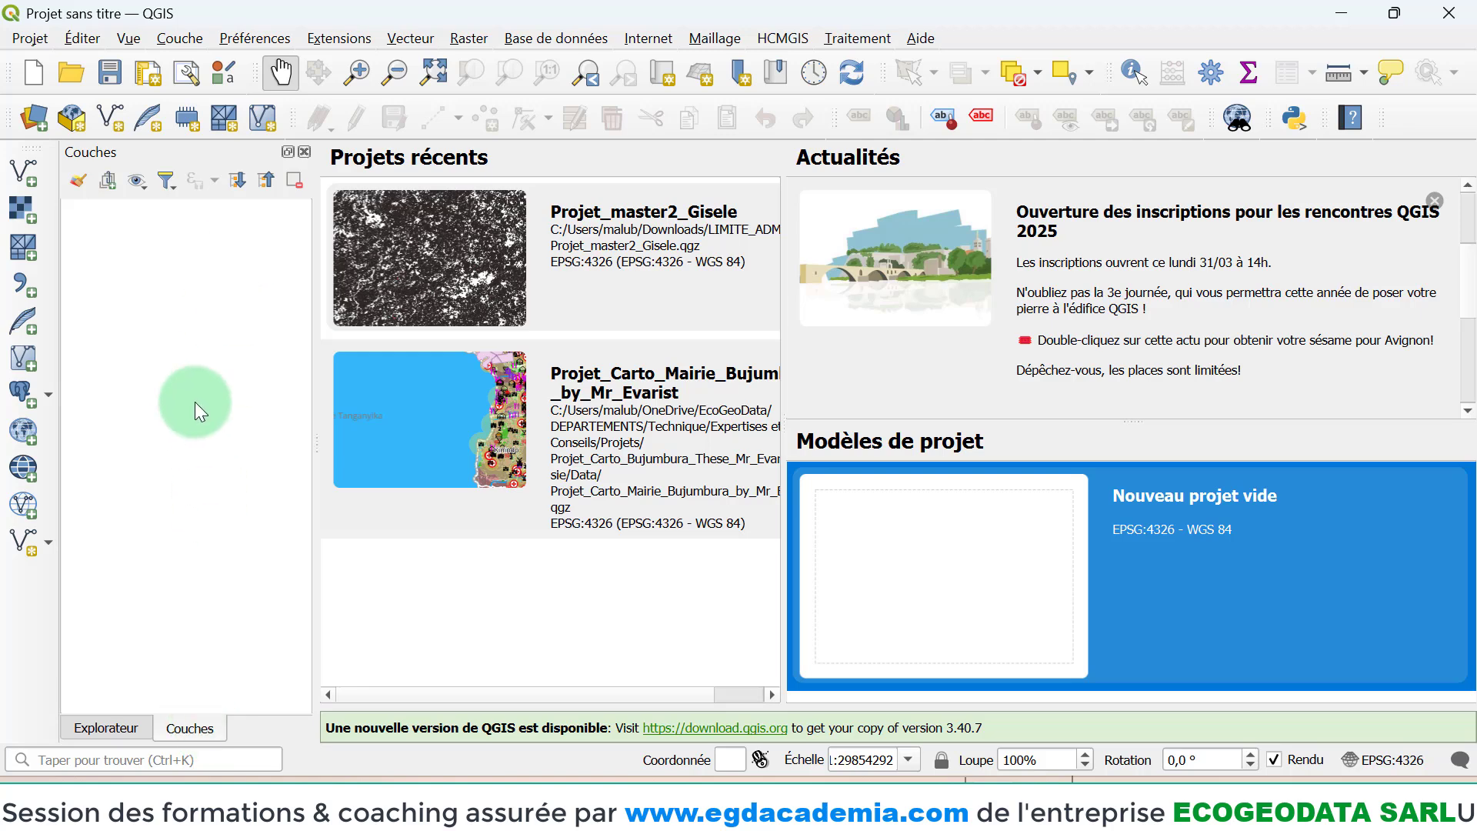
- Stack the Explorateur panel above Couches again, then increase its height and widen both panels
drag(121, 730, 205, 172)
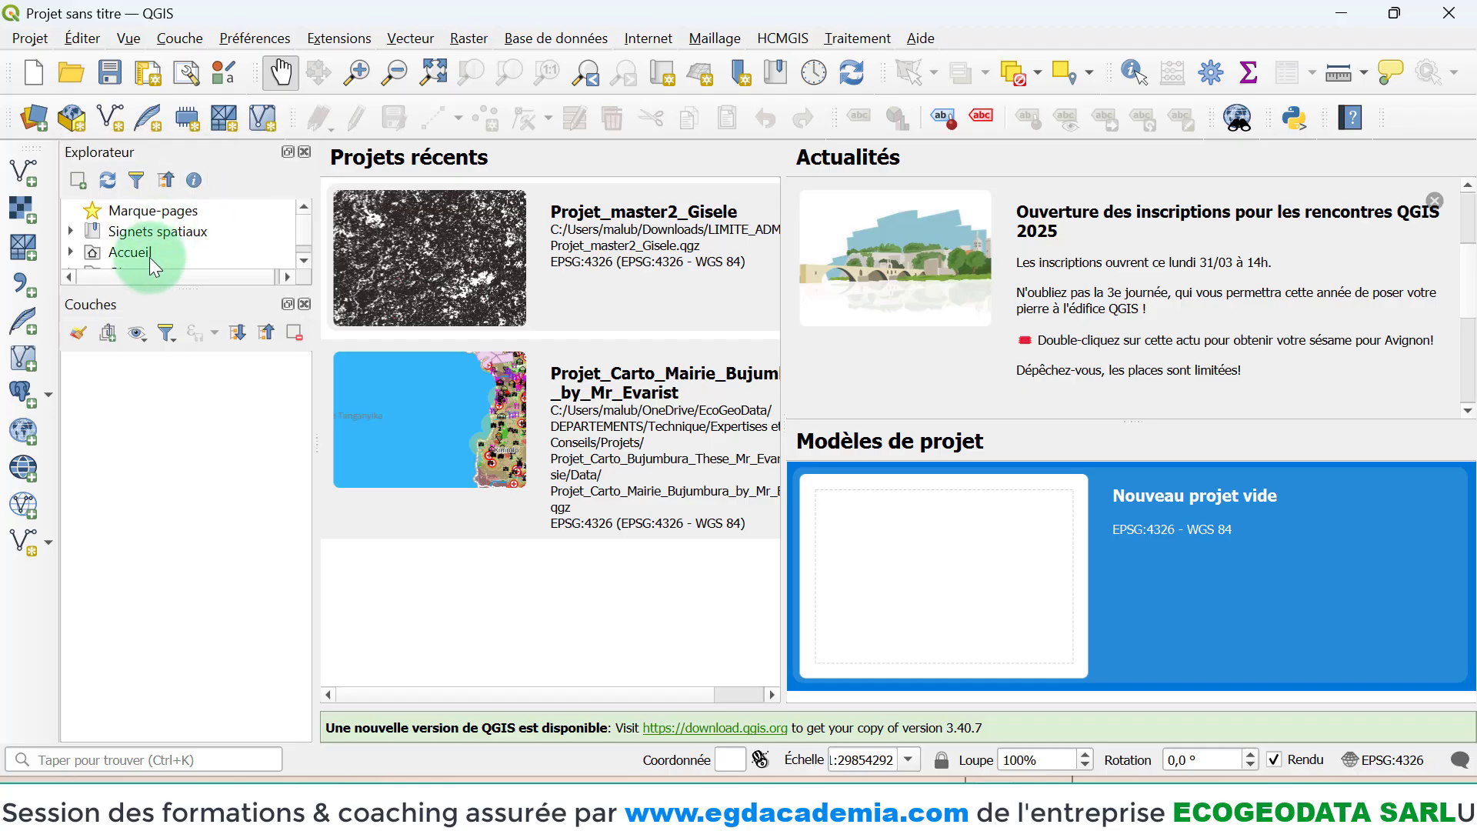
drag(163, 289, 167, 477)
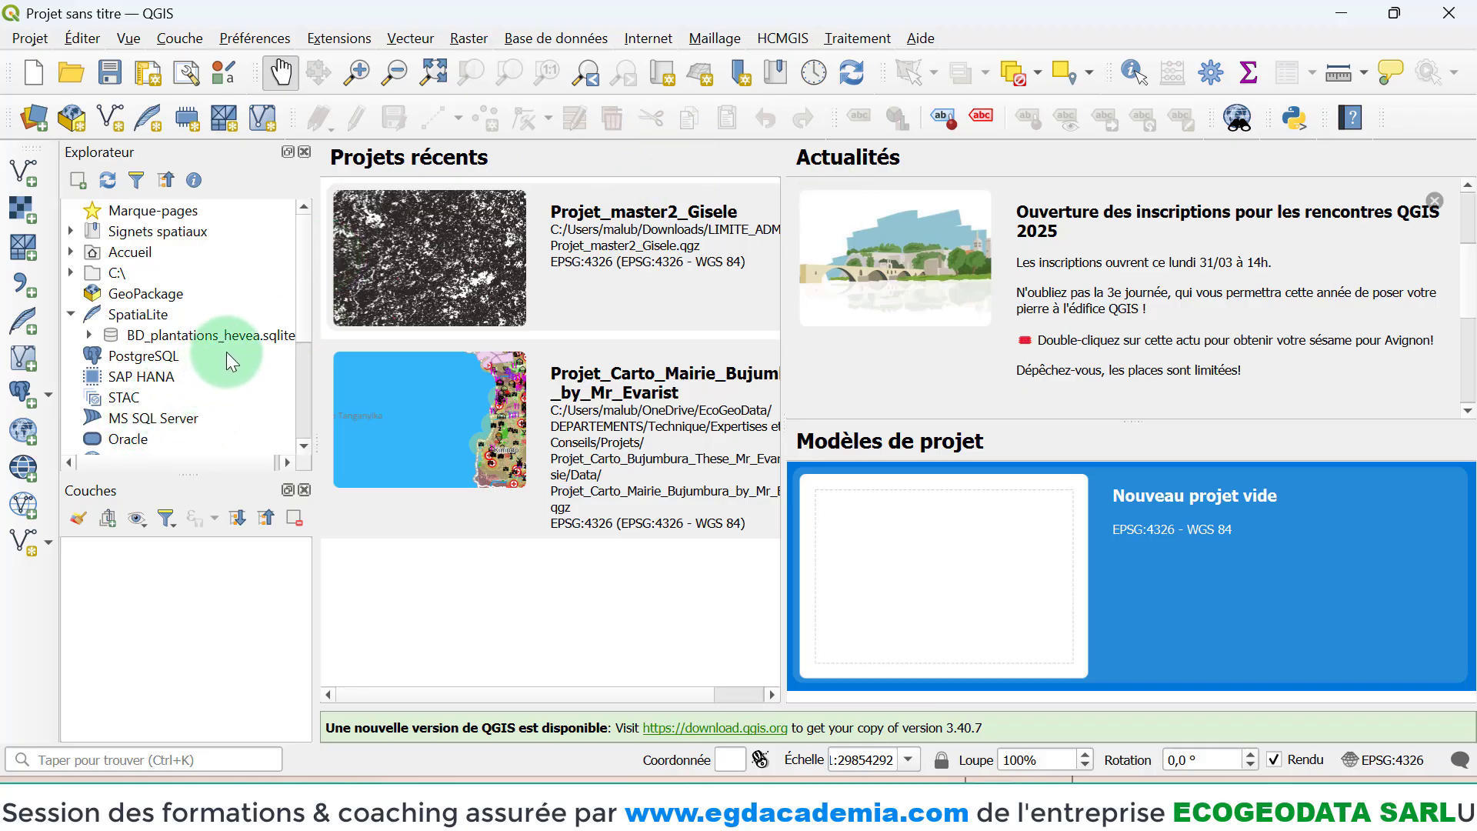
drag(316, 369, 364, 370)
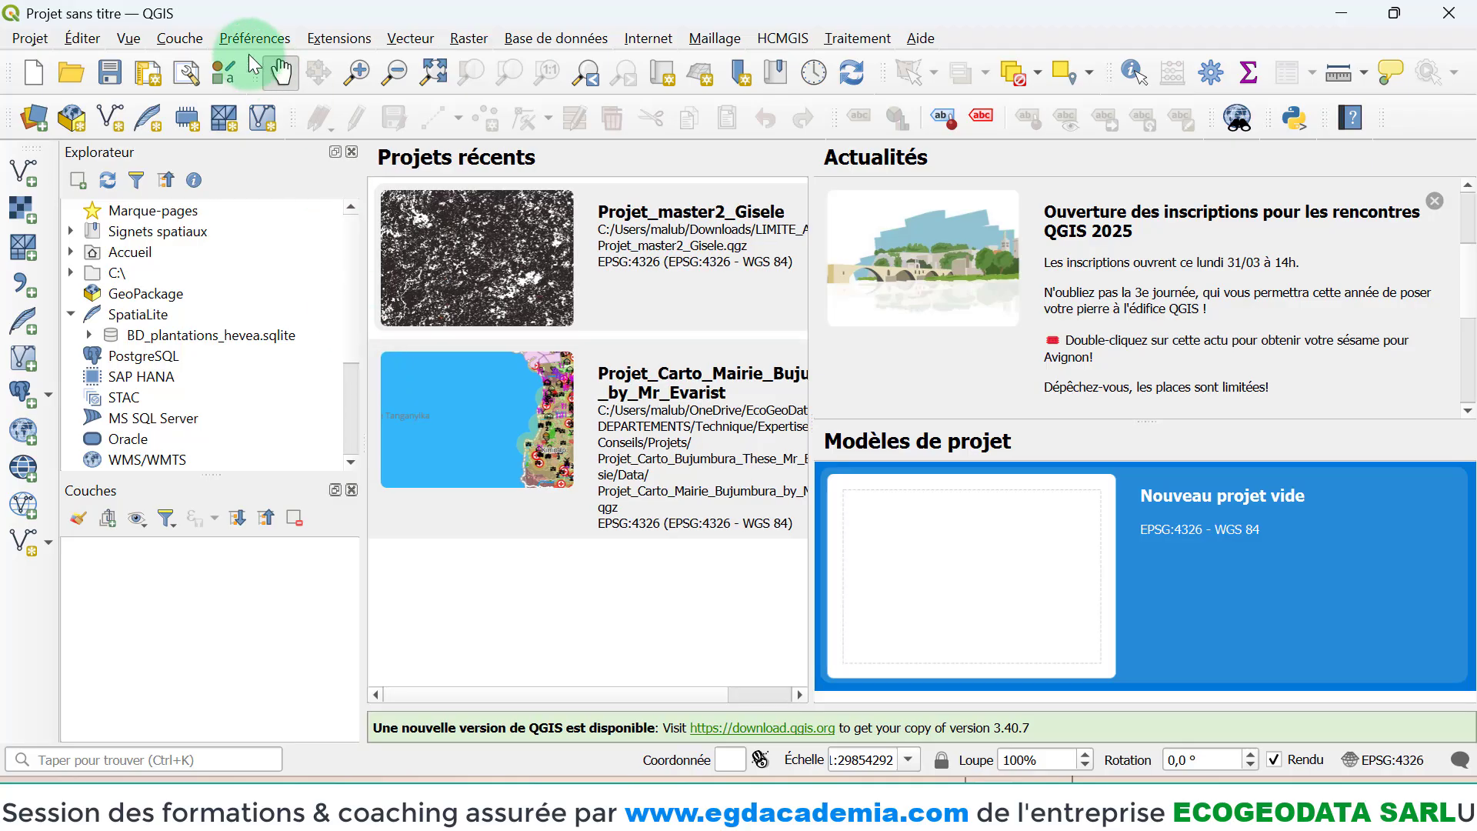
- Show the Boîte à outils de traitements panel, then hide it again
click(129, 43)
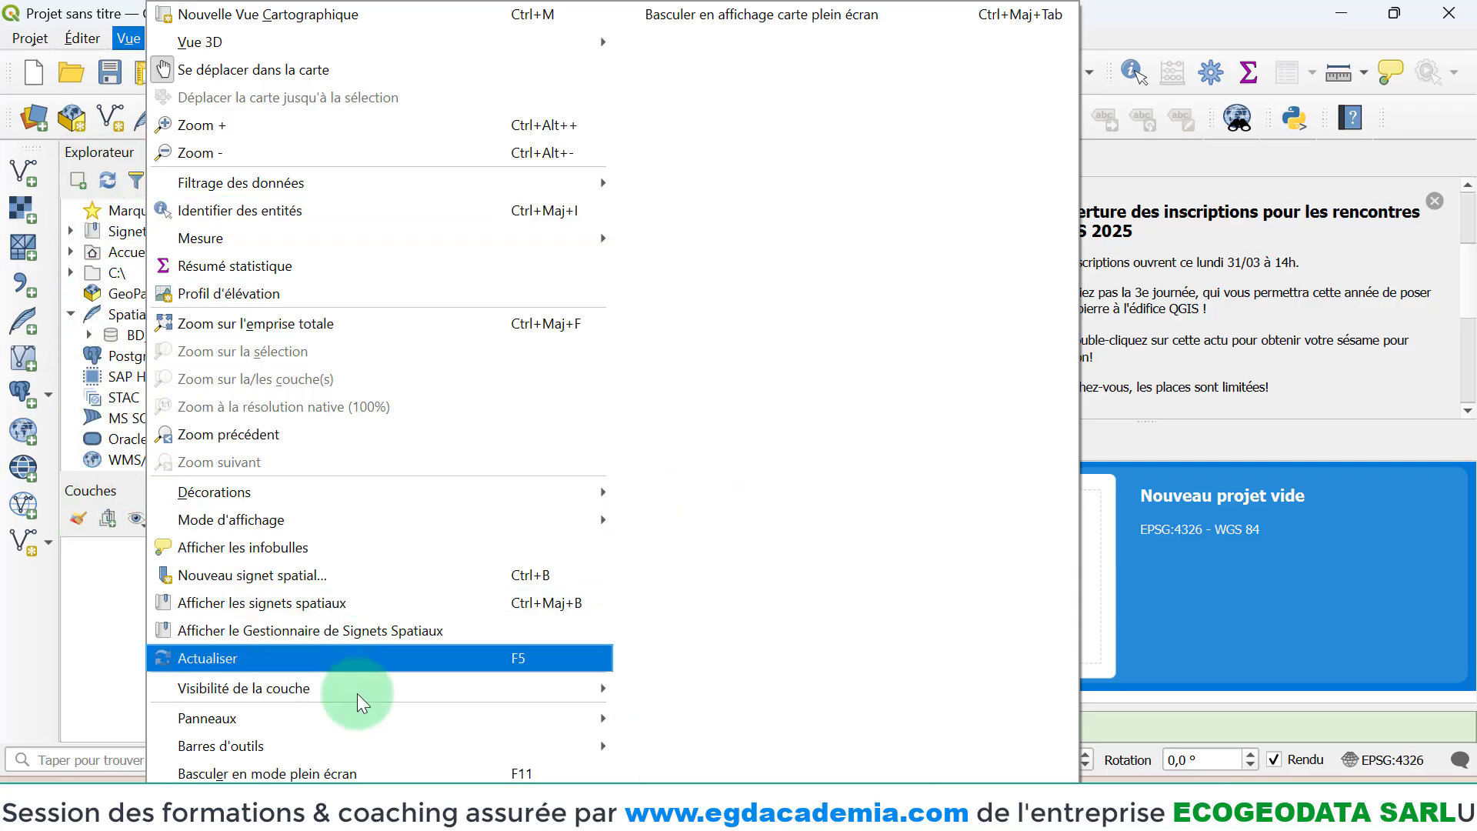
mouse_move(361, 718)
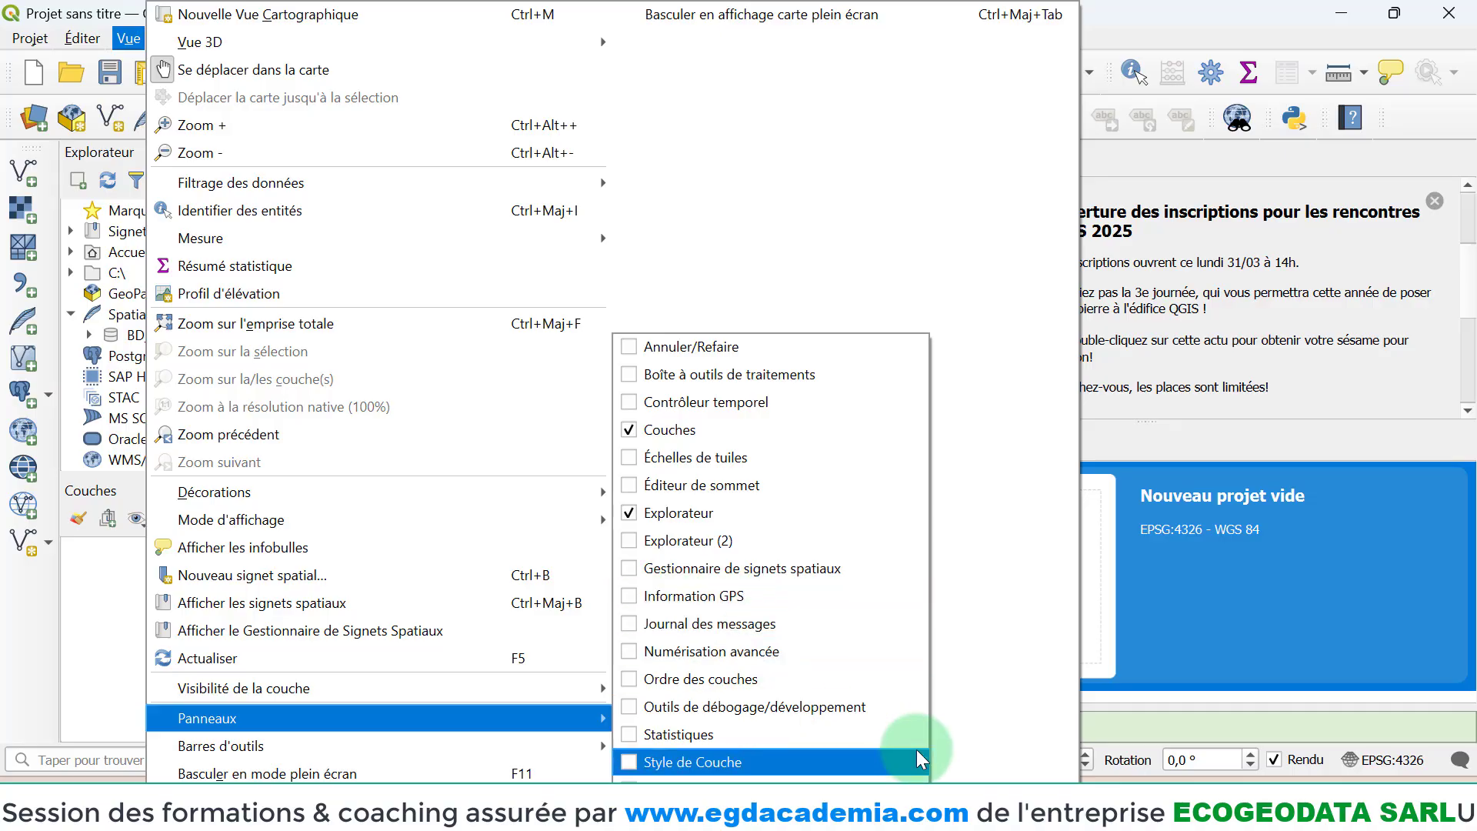
click(630, 376)
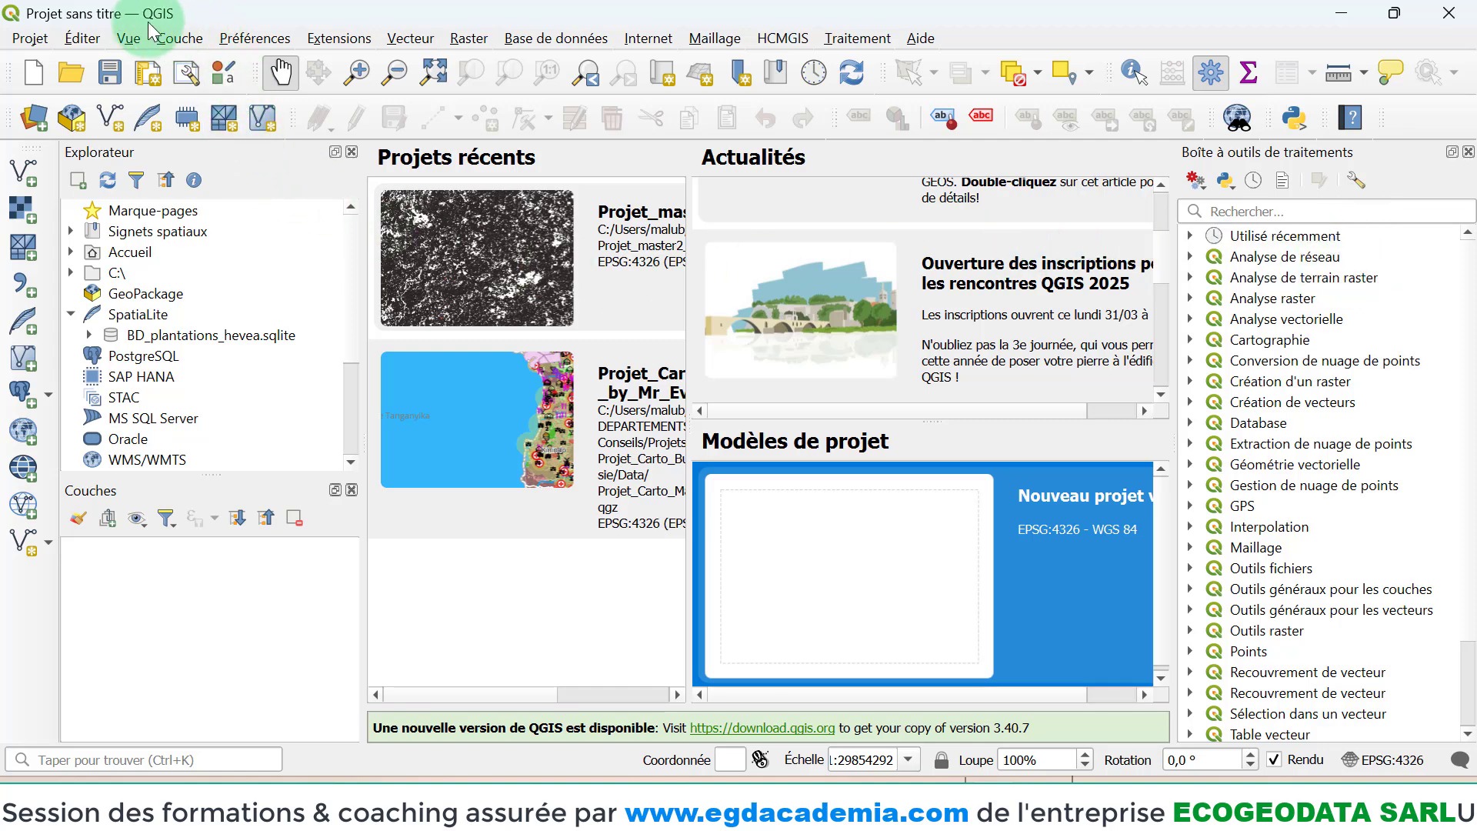
click(129, 43)
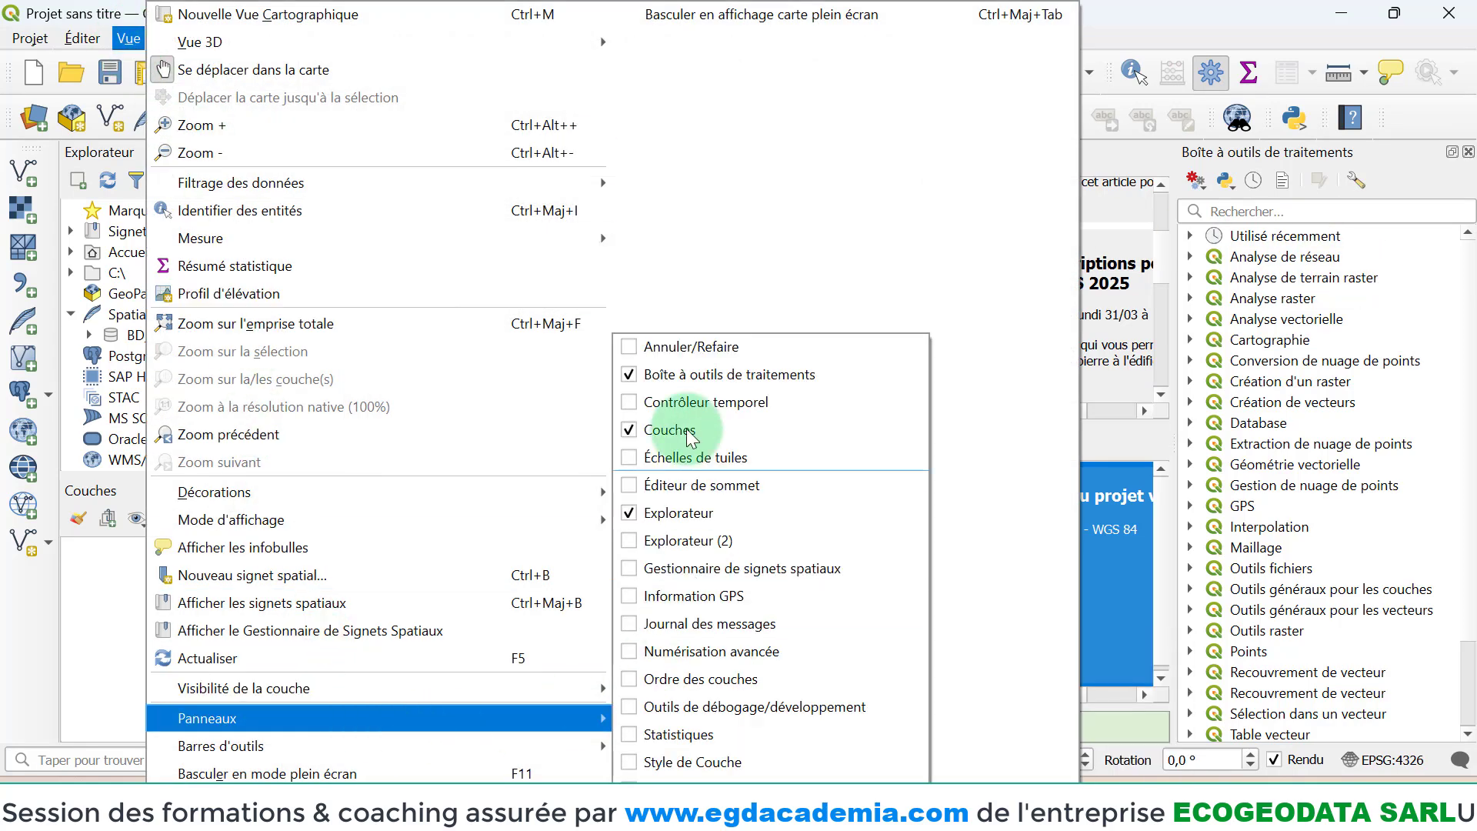
click(626, 373)
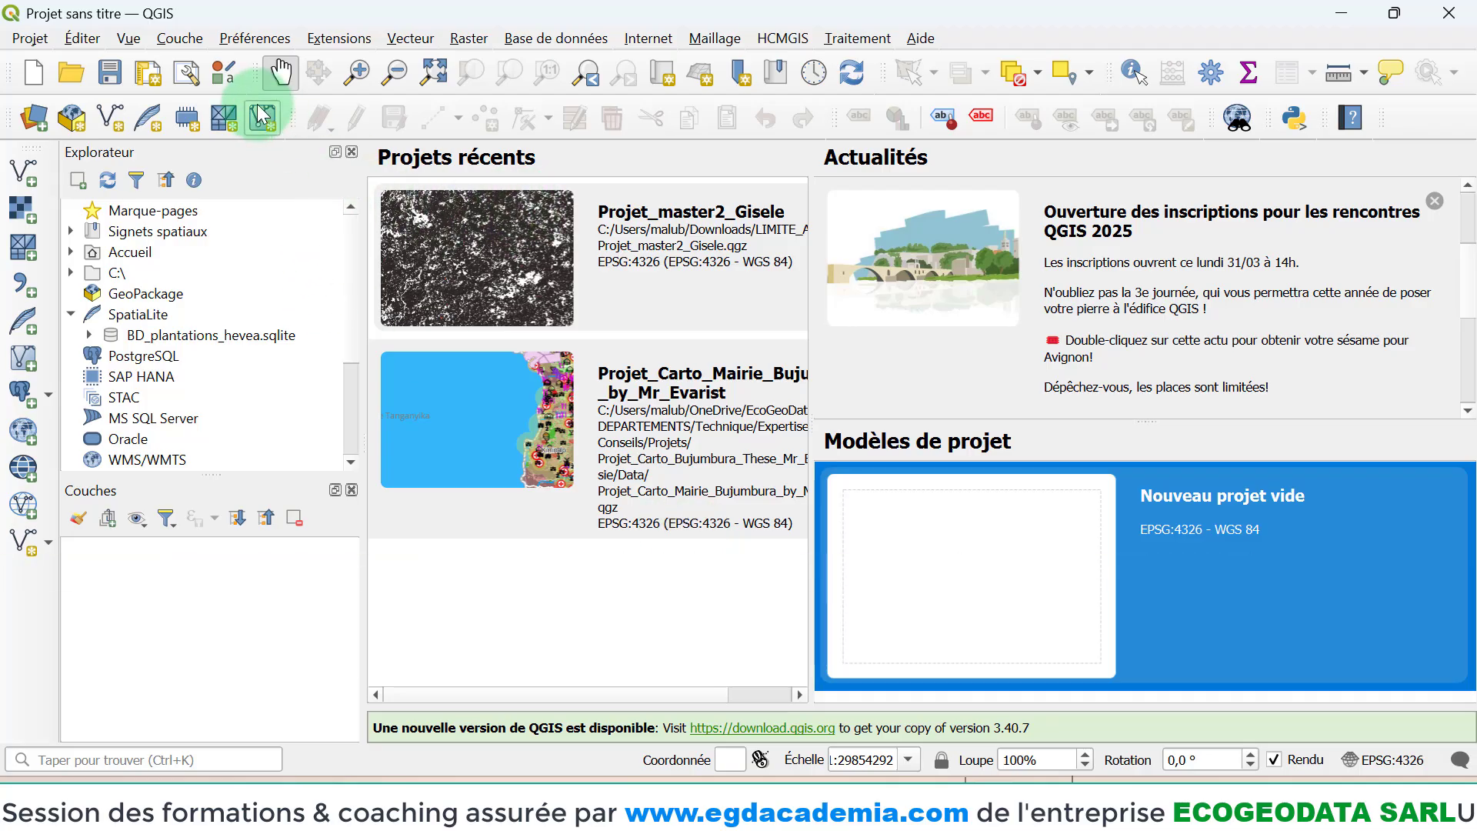
- Look through the Projet, Éditer, Vue and Préférences commands without choosing any of them
click(129, 40)
mouse_move(247, 745)
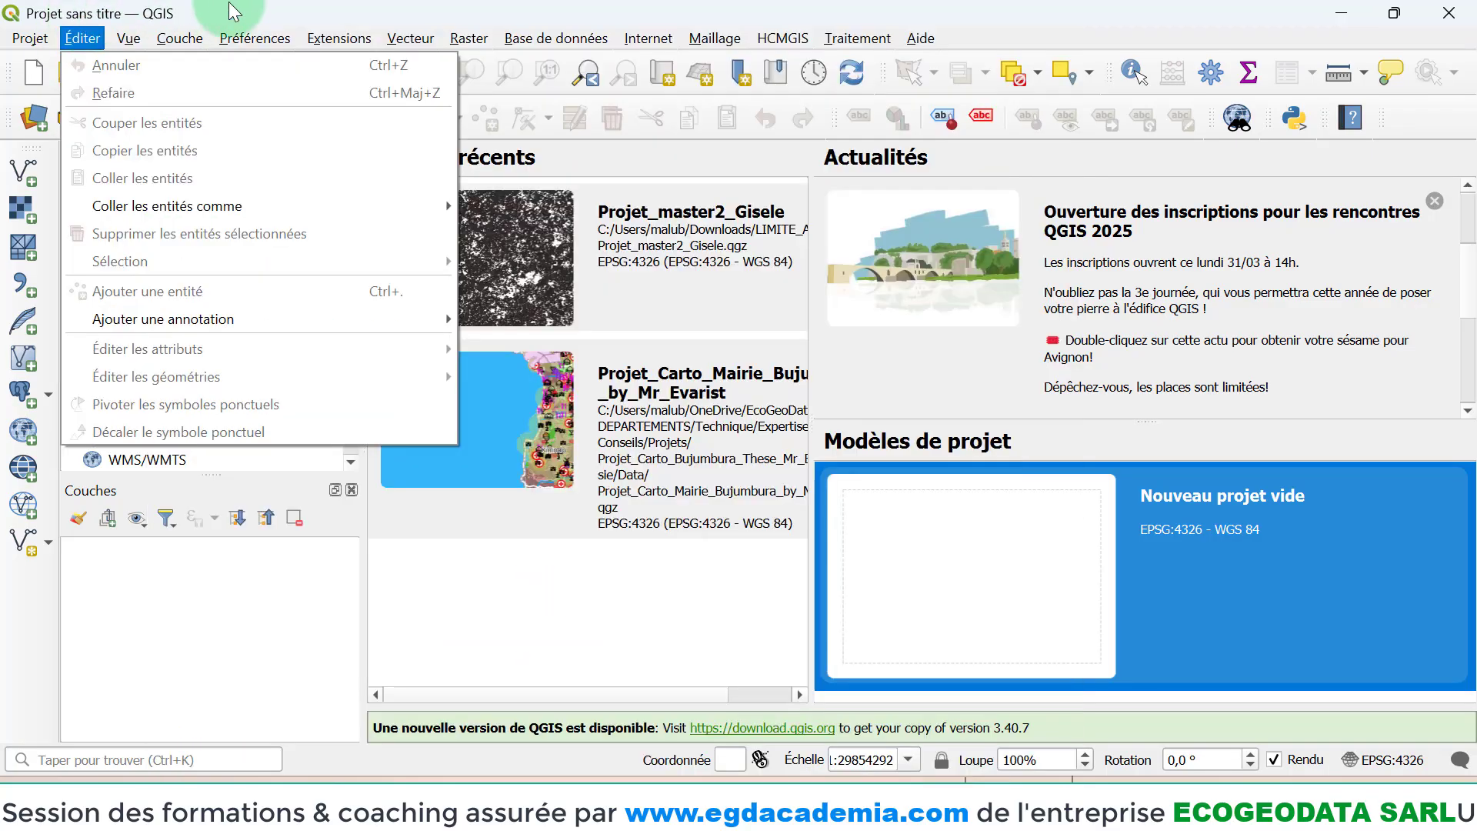
click(83, 38)
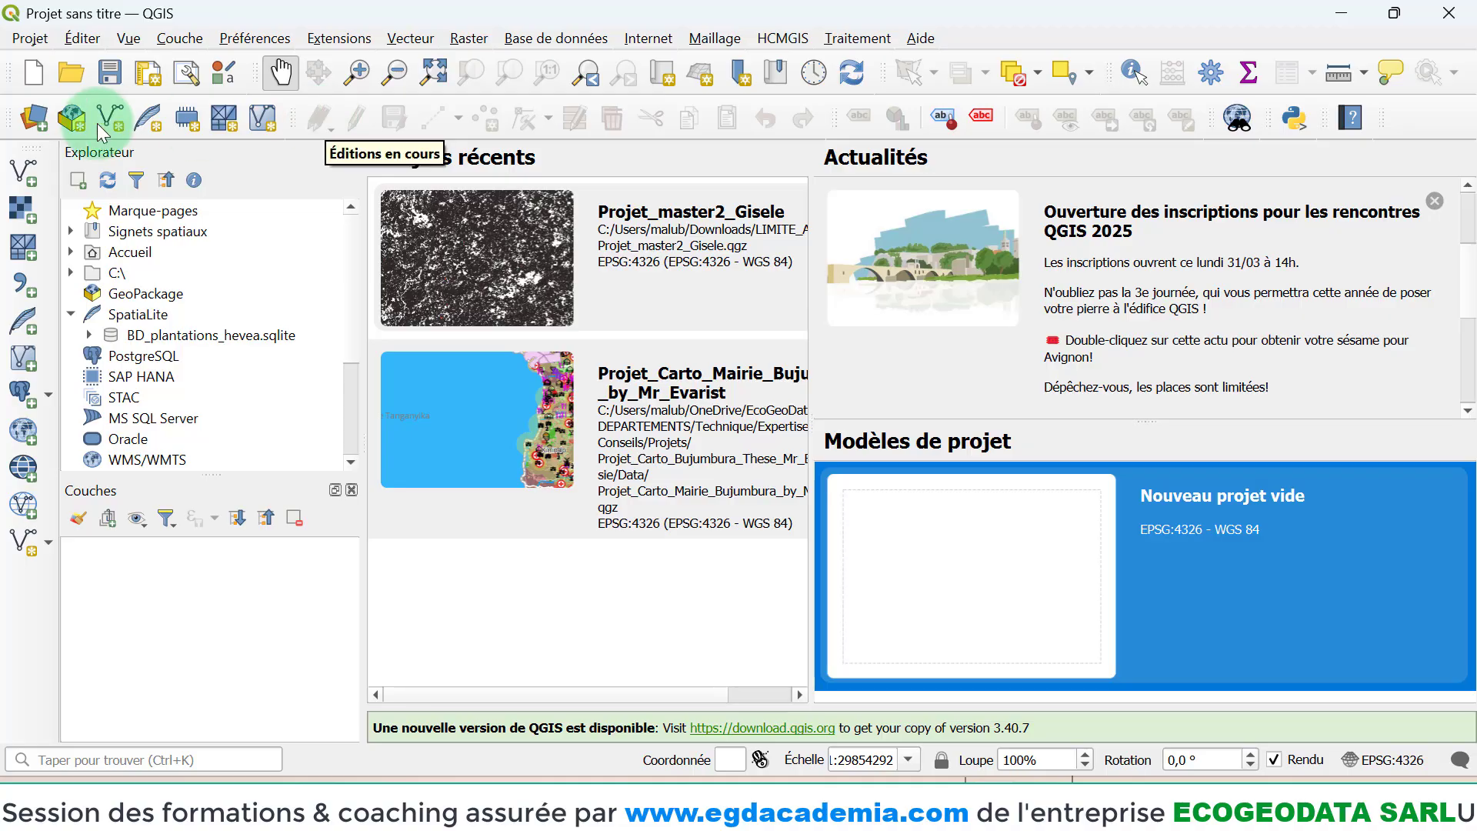
click(32, 39)
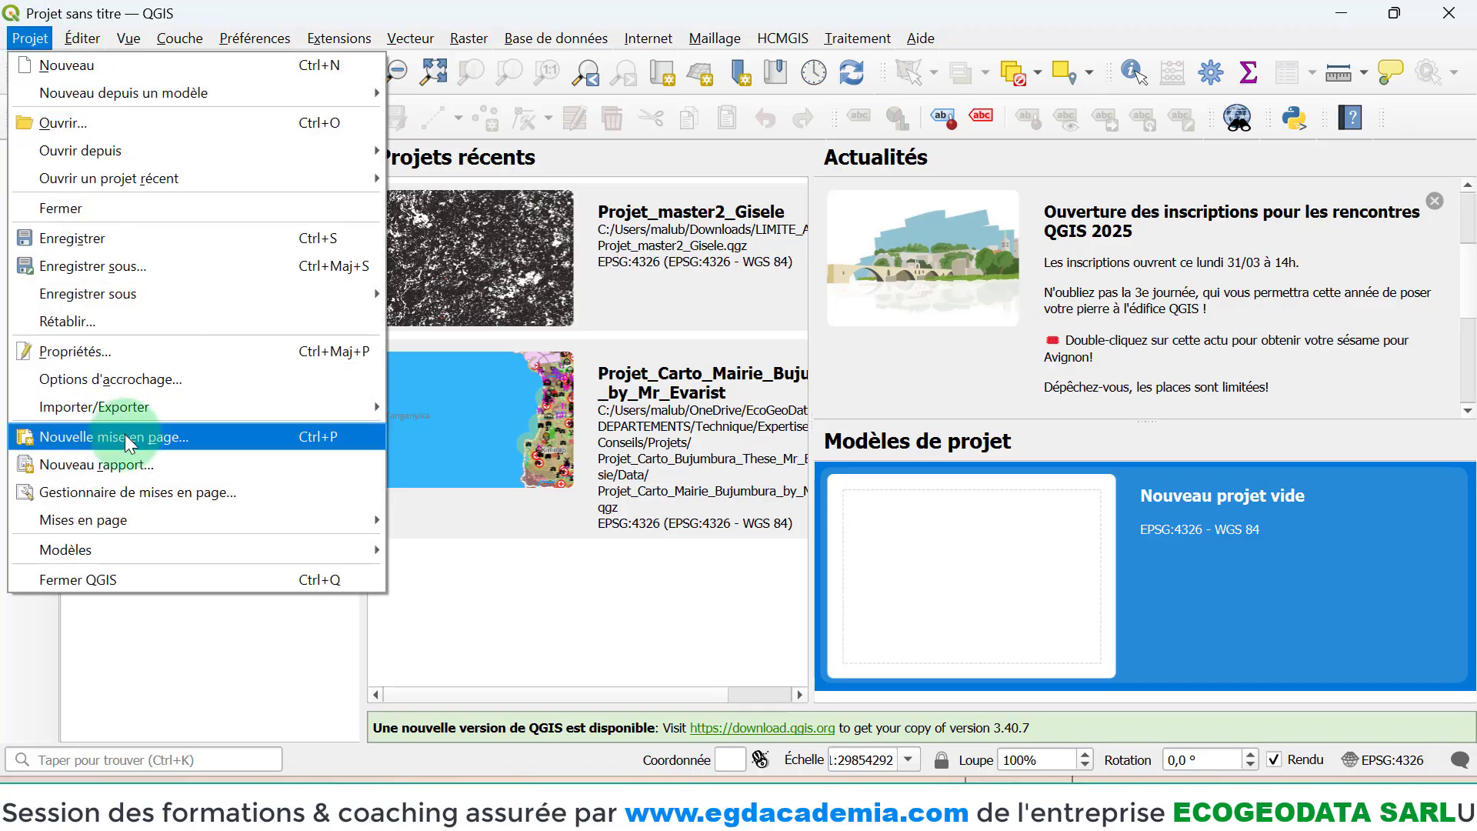
mouse_move(255, 38)
click(277, 9)
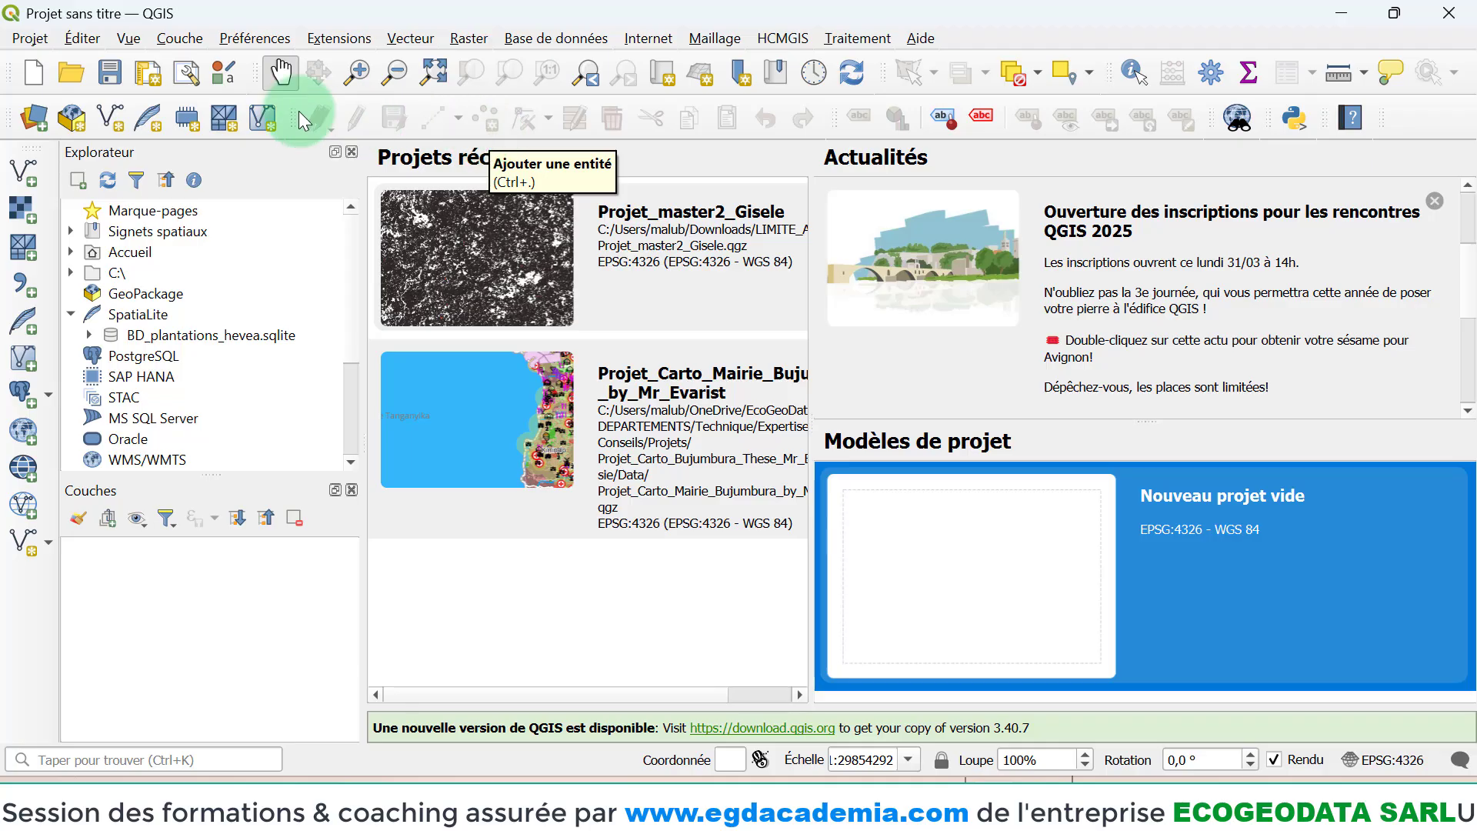
click(30, 39)
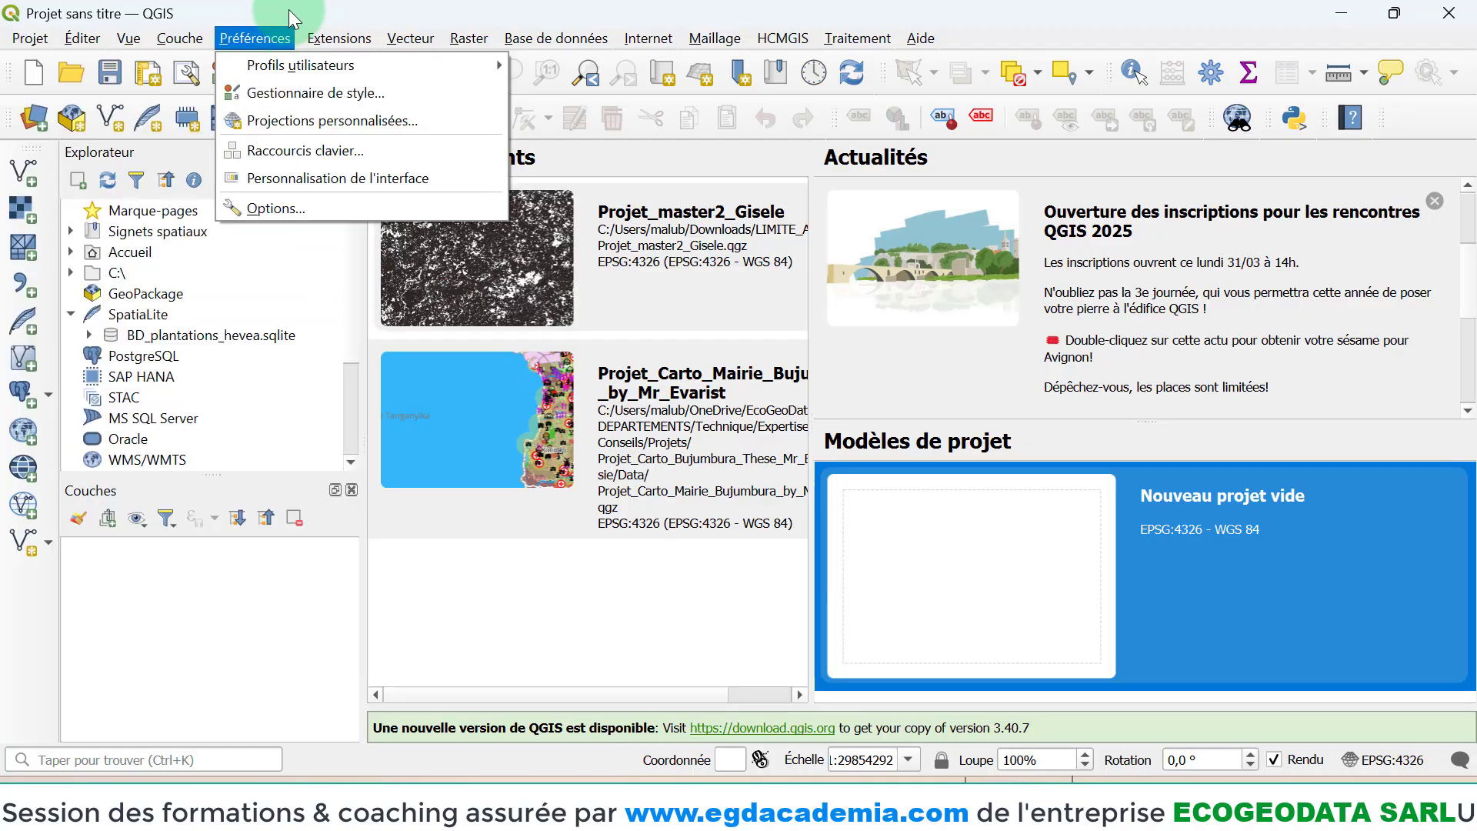
click(289, 8)
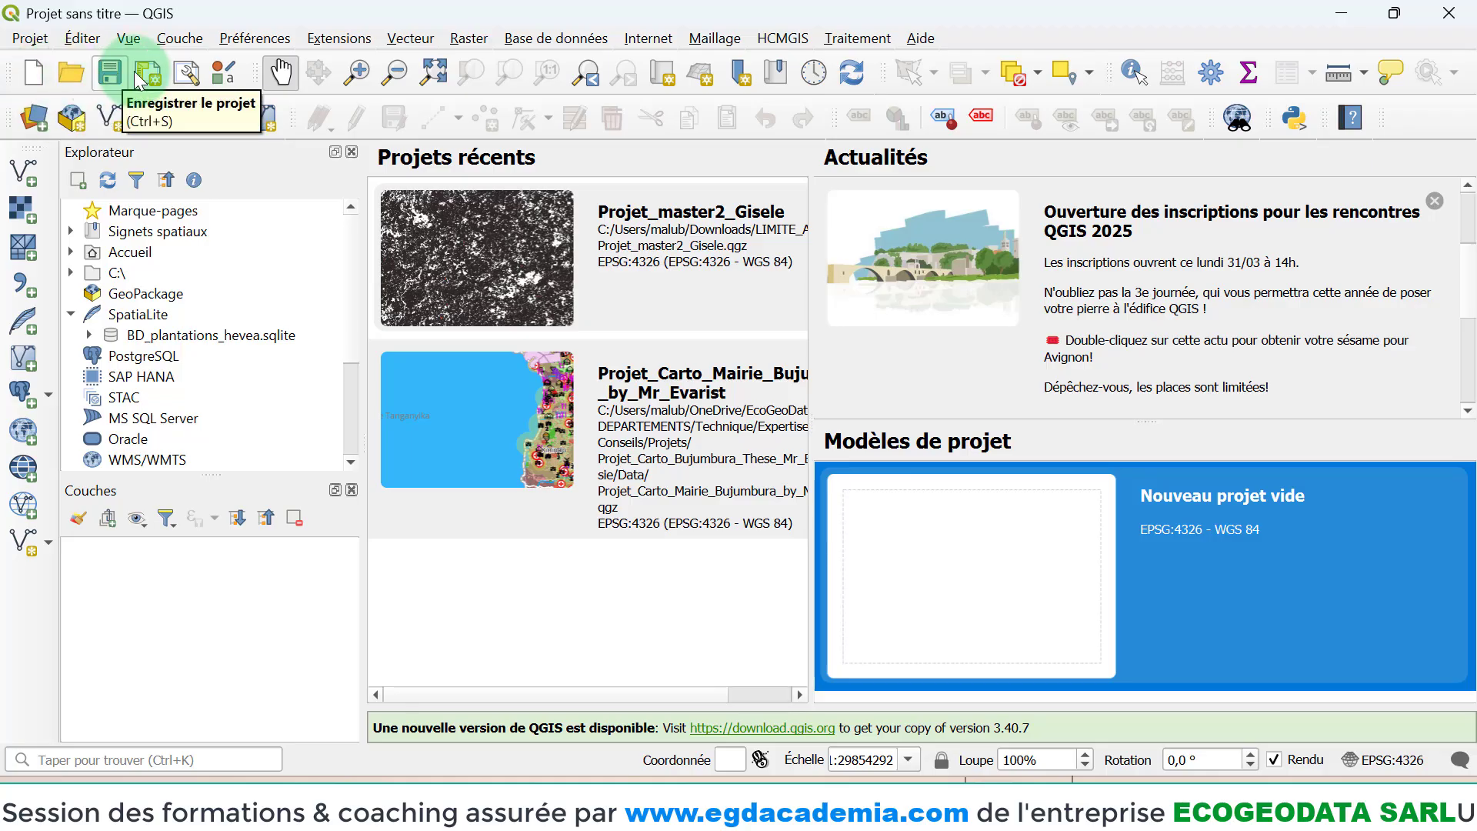
click(83, 42)
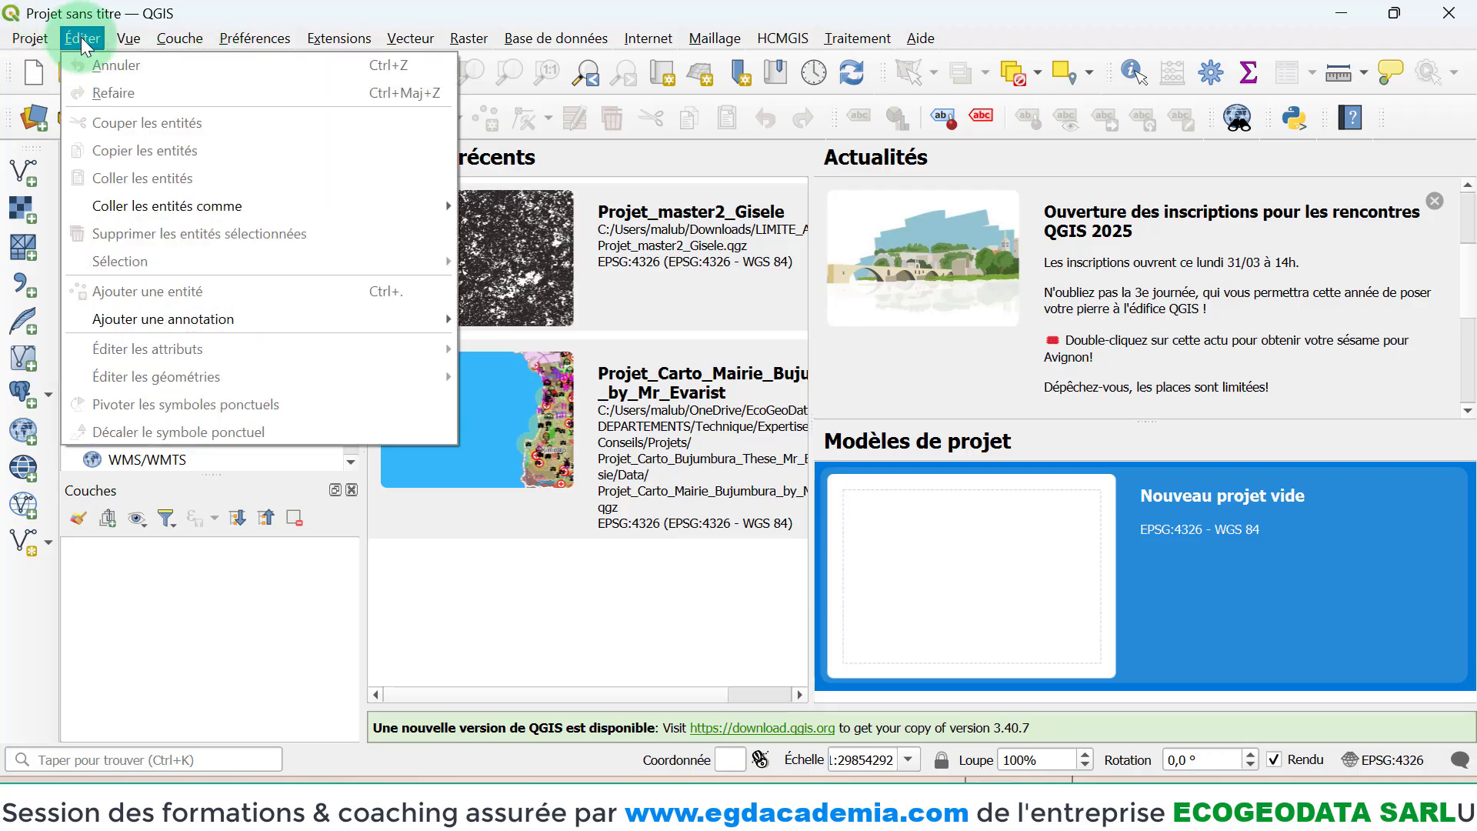
mouse_move(127, 39)
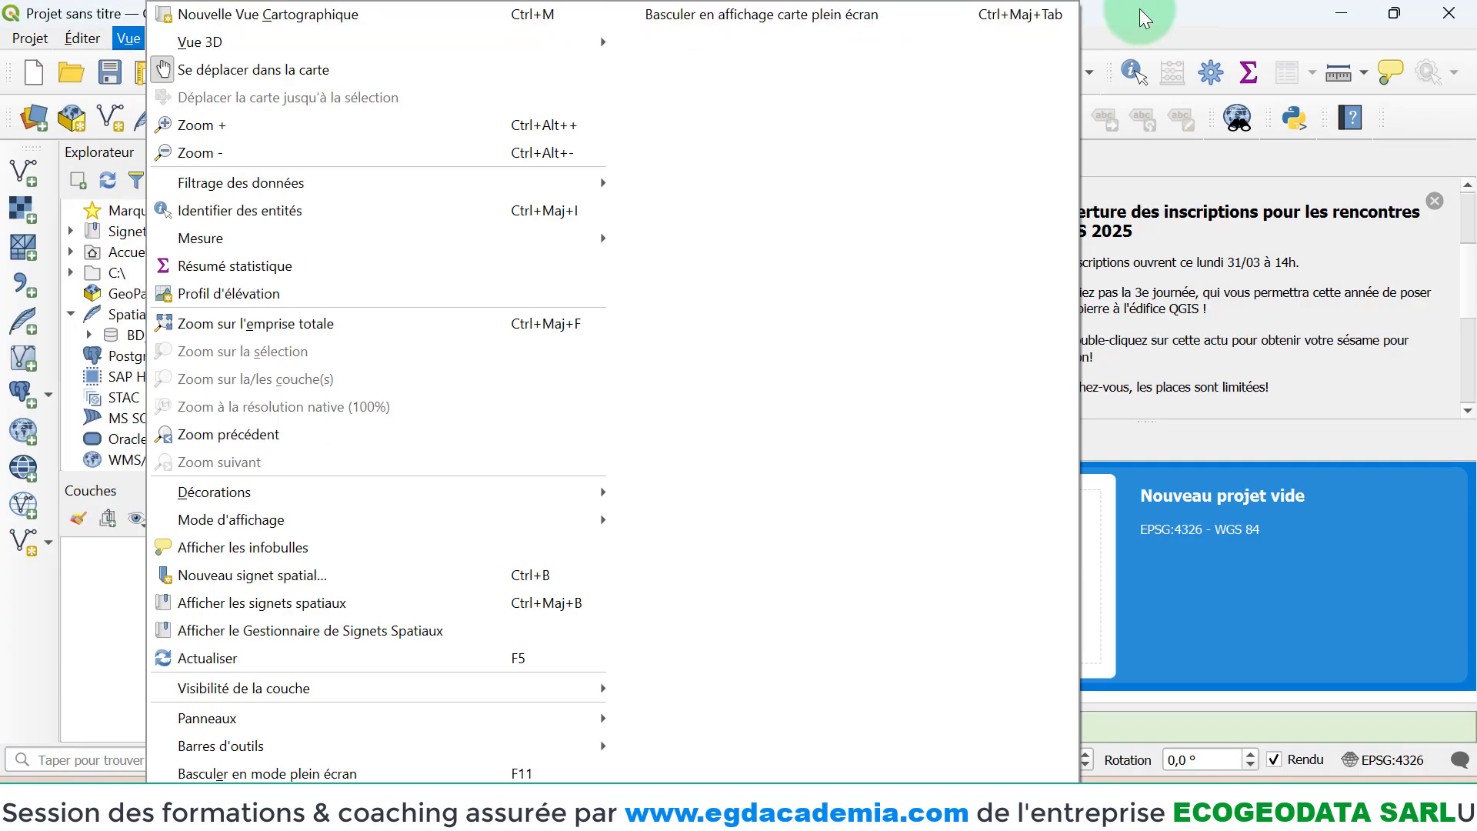
click(1139, 15)
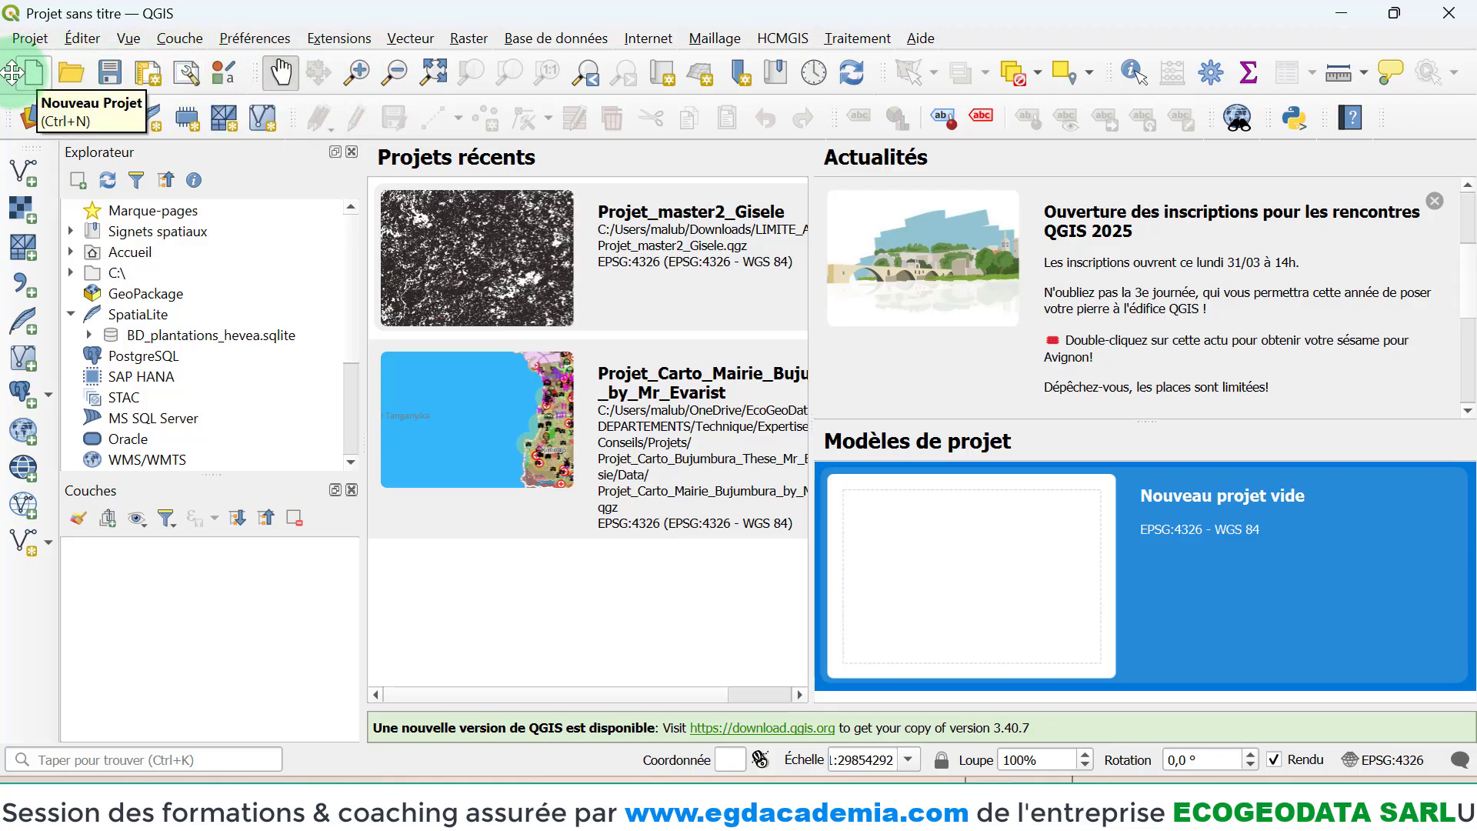
- Dock the Projet toolbar vertically beside the panels and the Gestion des couches toolbar below the workspace, then return both to their original places
drag(13, 73, 19, 608)
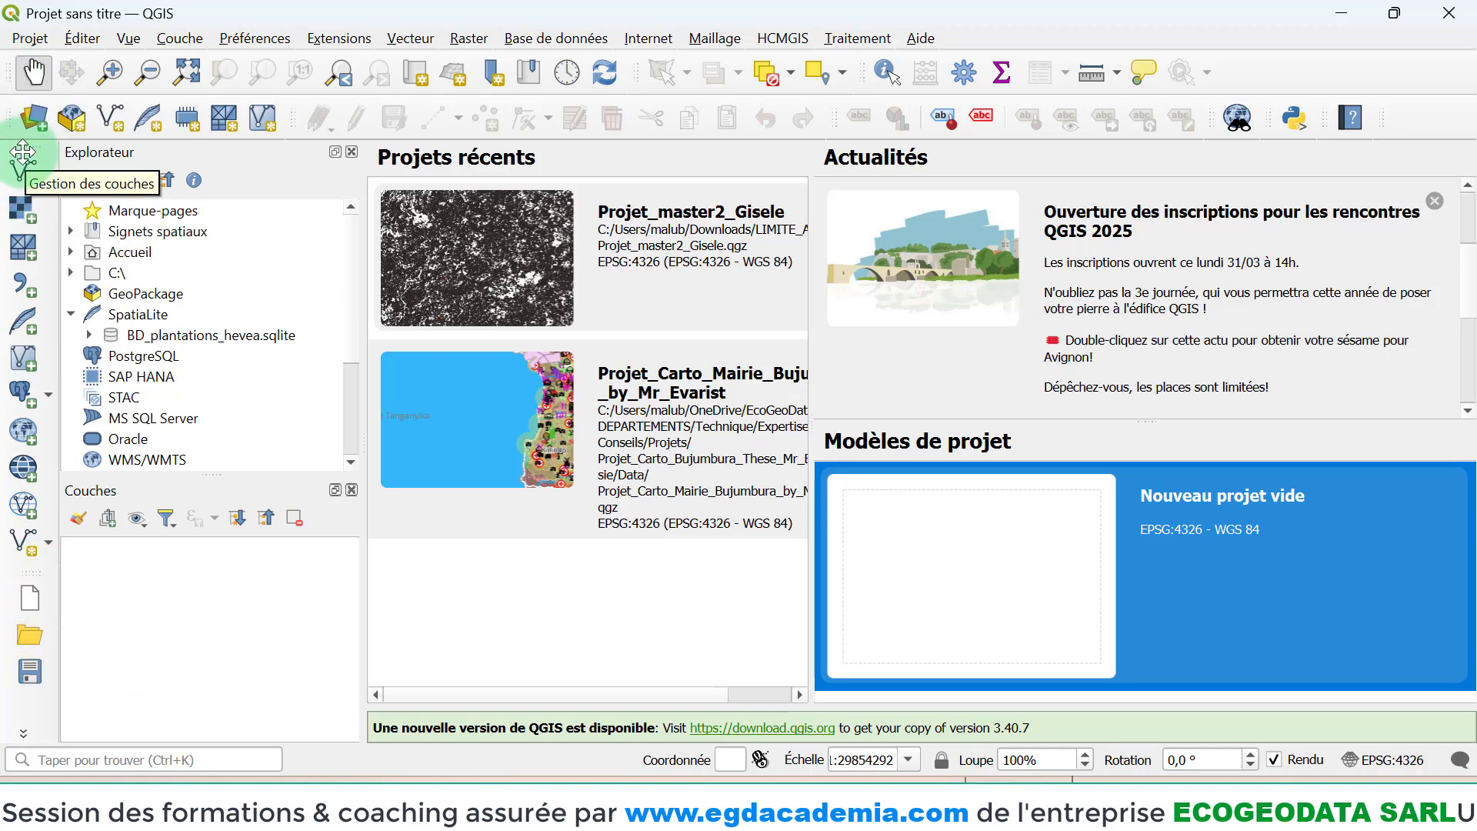
drag(31, 148, 450, 723)
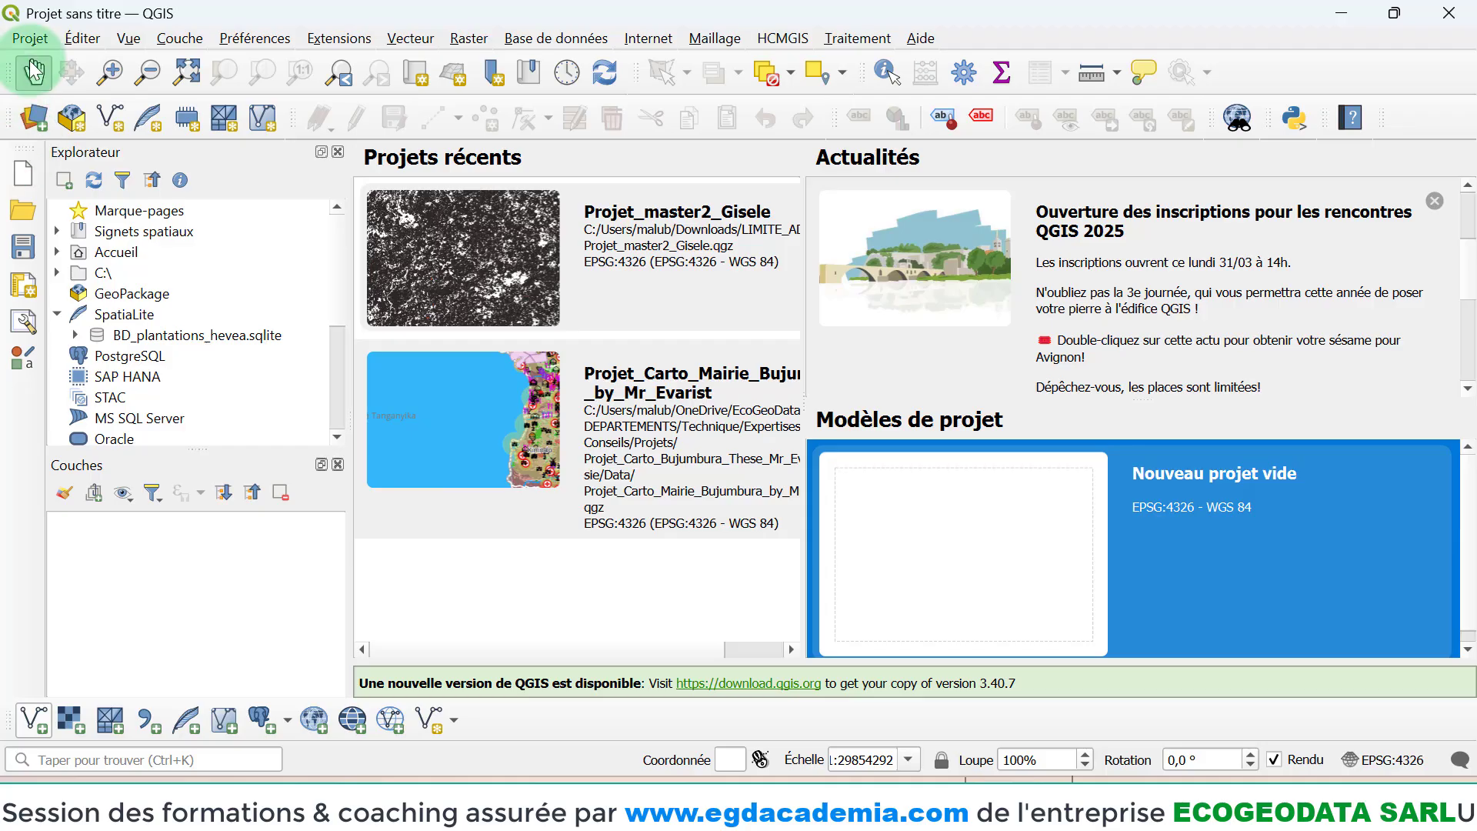
drag(23, 155, 35, 77)
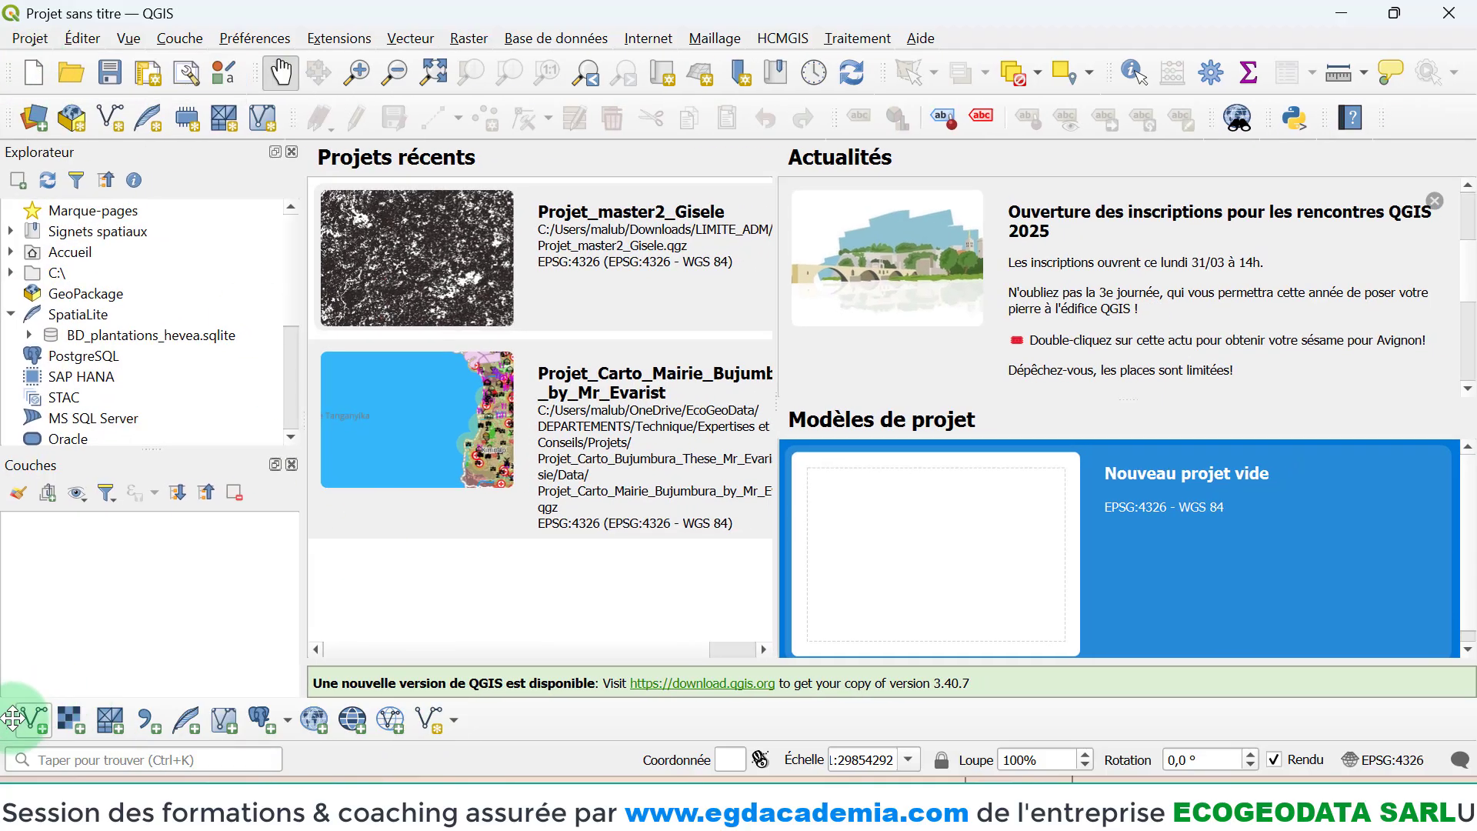
drag(13, 718, 7, 219)
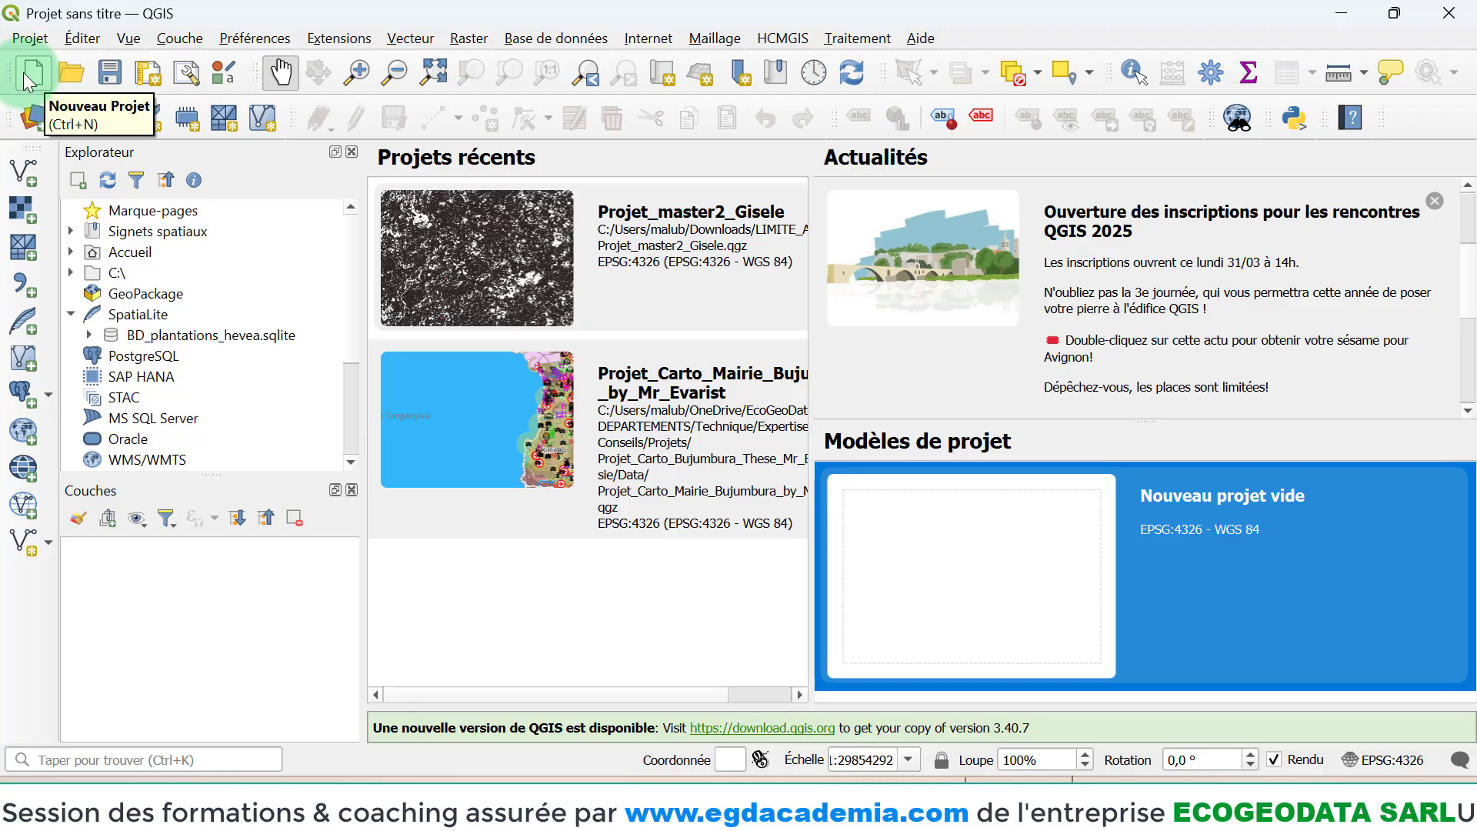
- Create a new empty project and look over the list of toolbars that can be shown or hidden
click(30, 40)
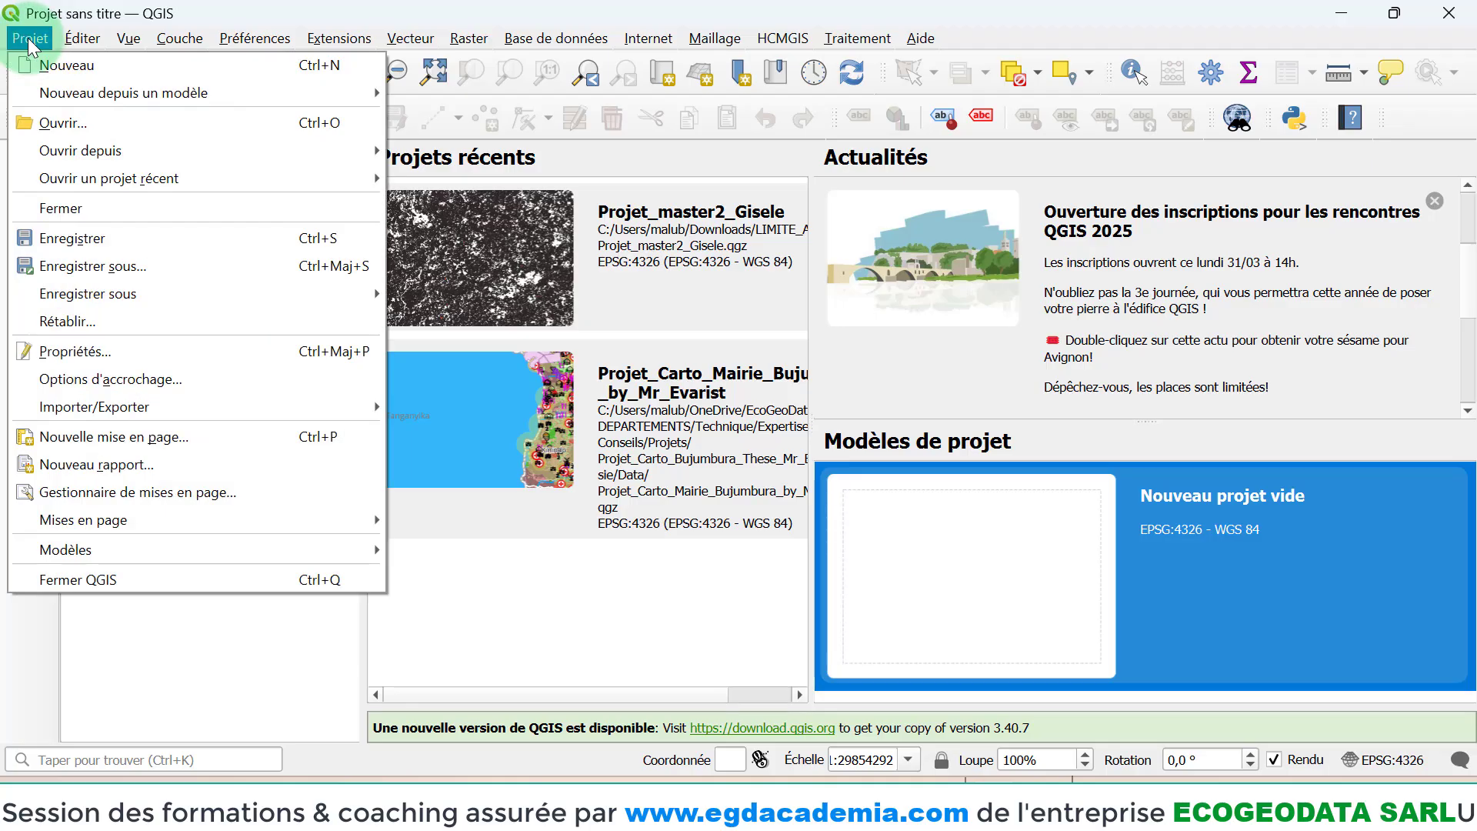
click(67, 66)
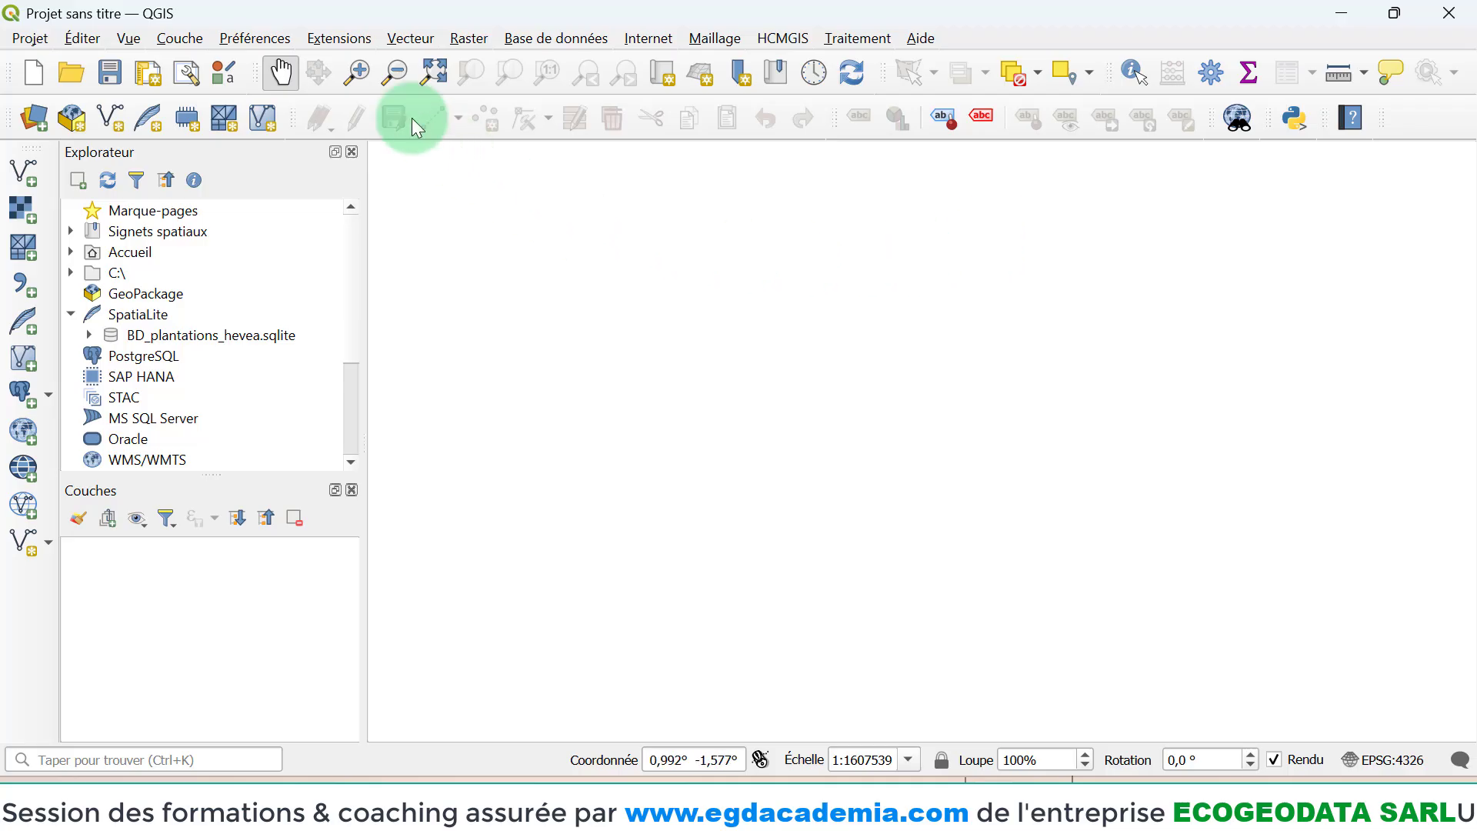
click(129, 38)
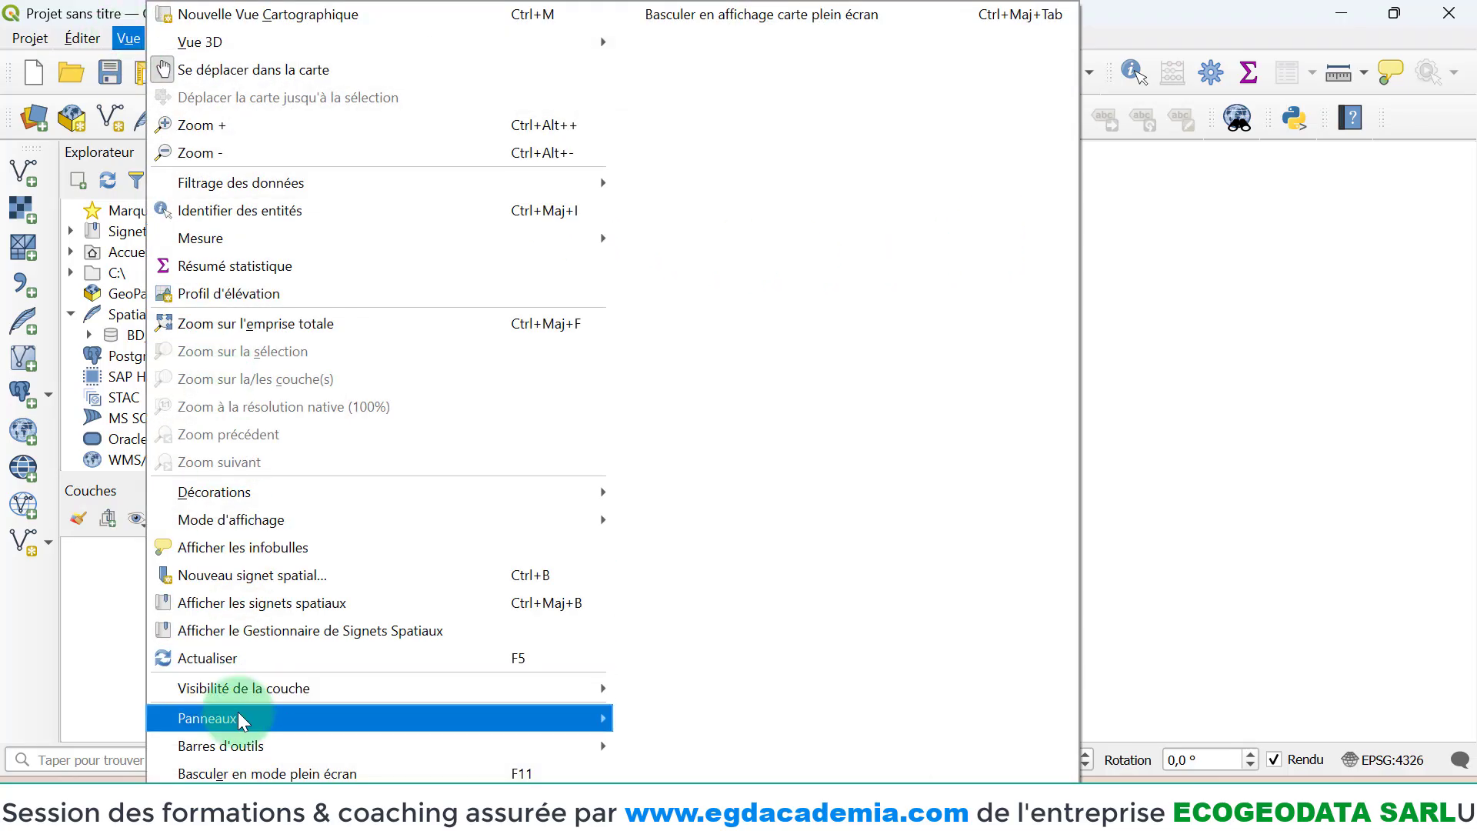
mouse_move(300, 748)
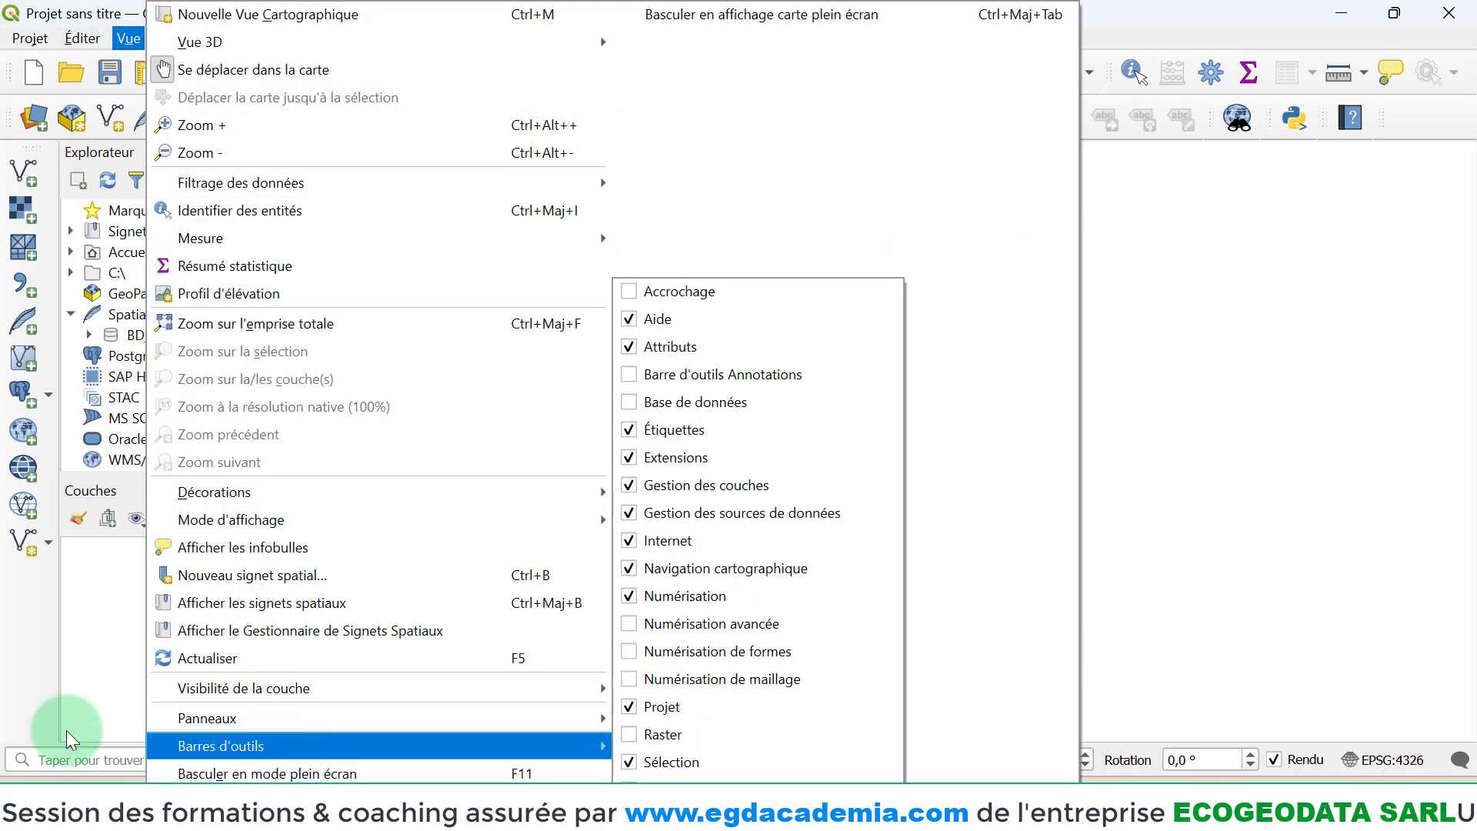
click(18, 639)
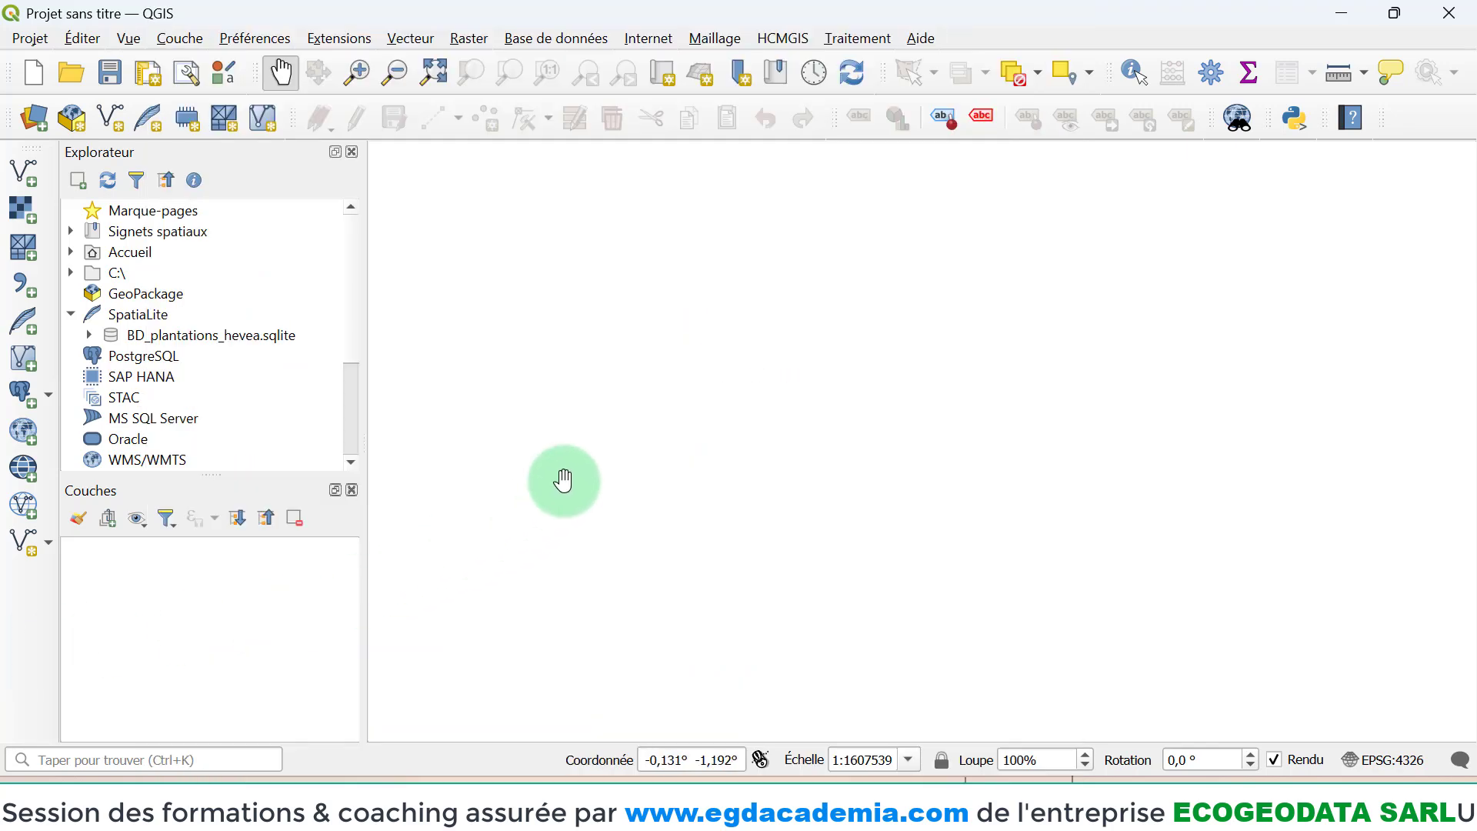
- Turn the Boîte à outils de traitements panel on and off again through the combined list of panels and toolbars
right_click(1037, 53)
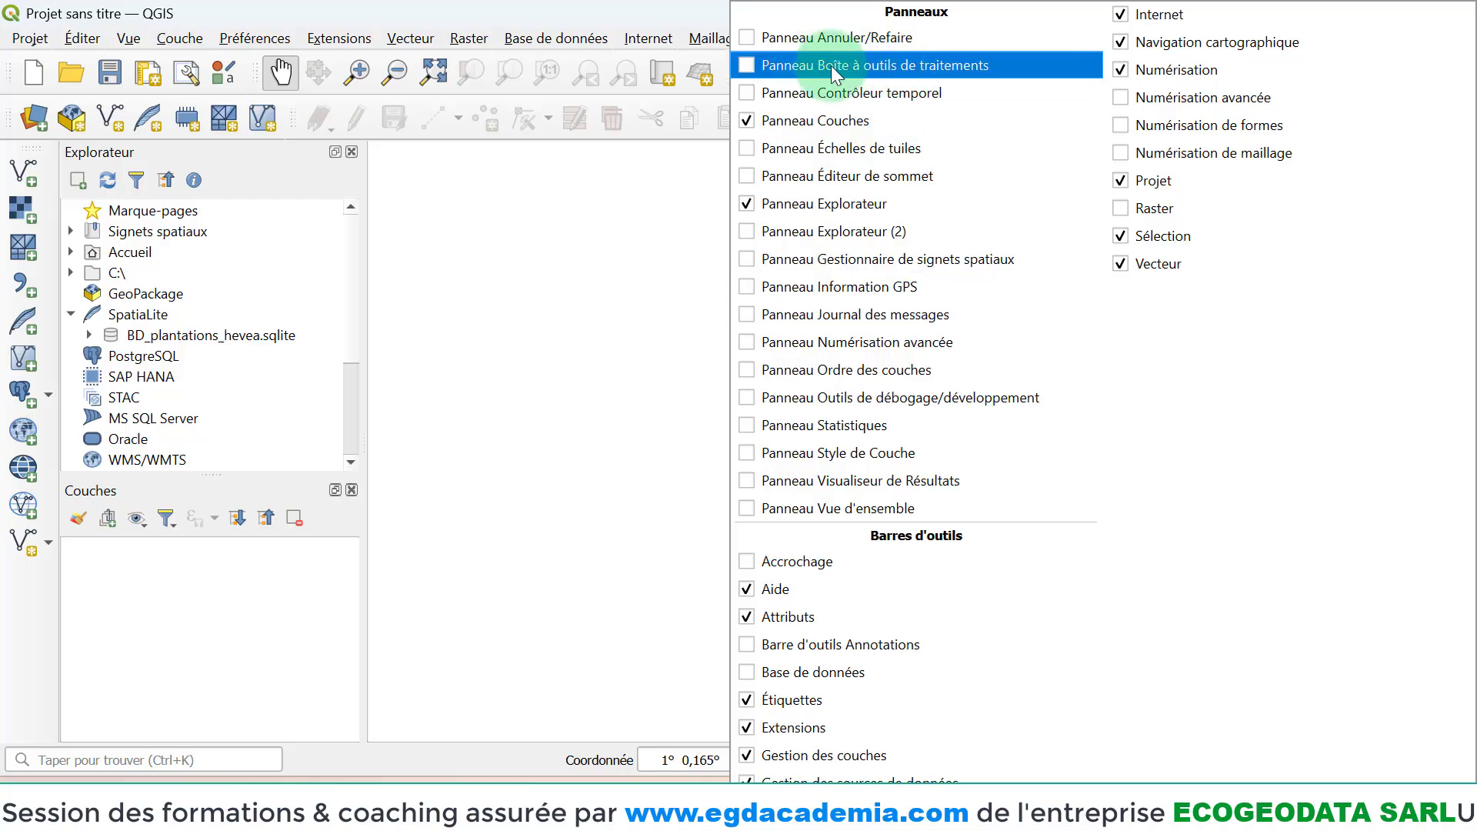
click(746, 64)
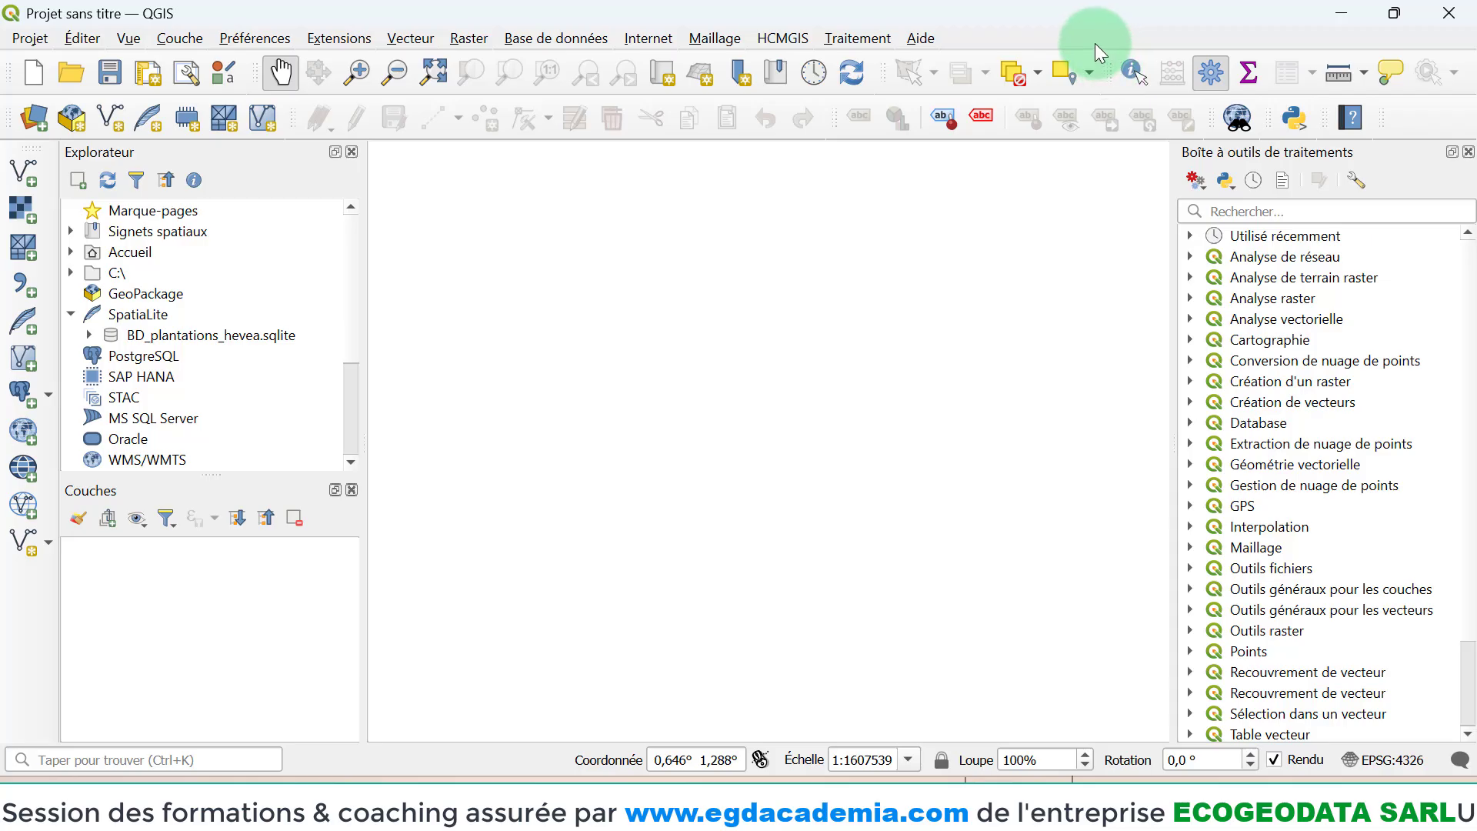
right_click(1108, 62)
click(750, 66)
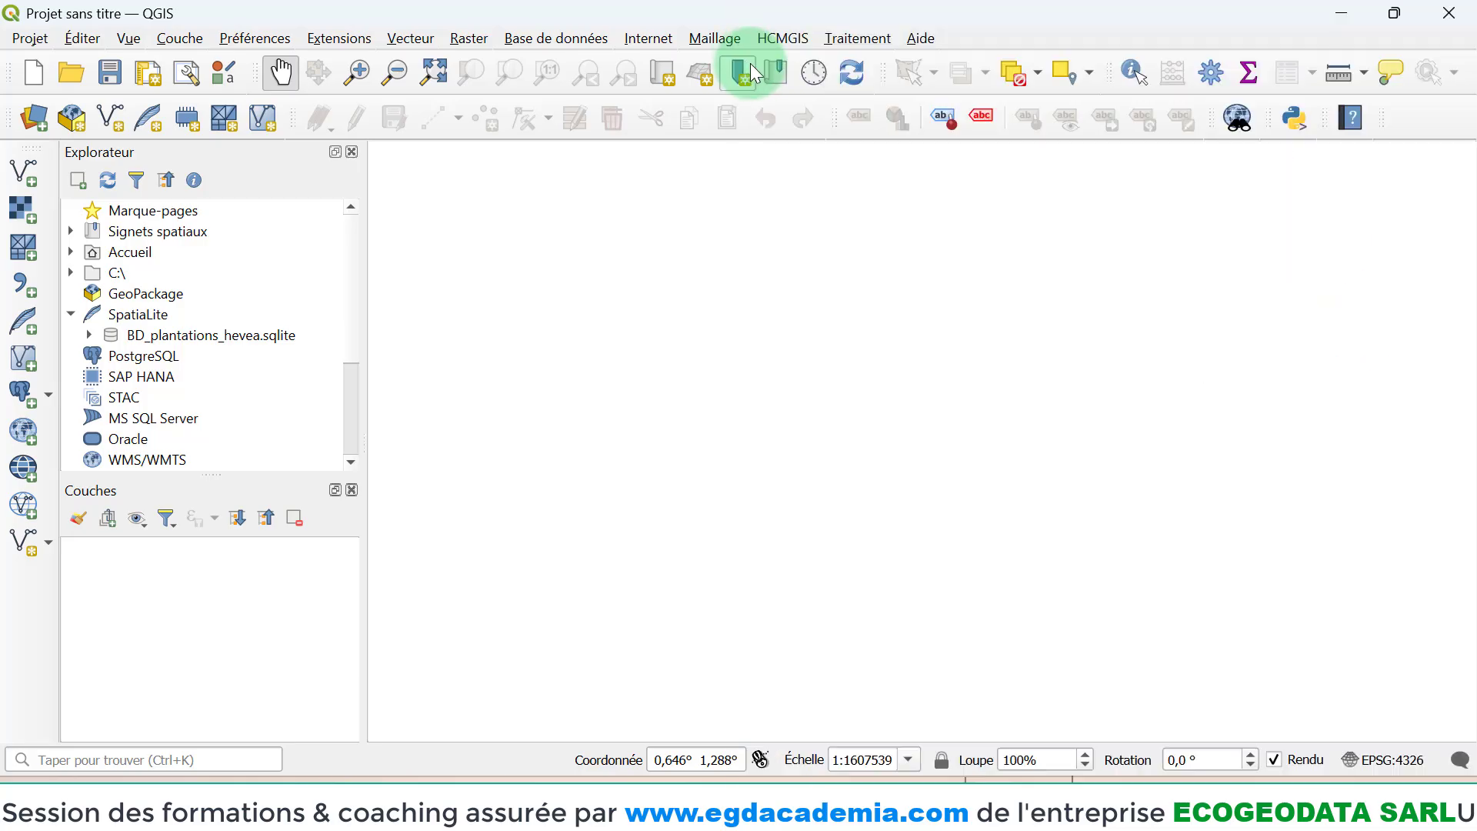
- Show the Boîte à outils de traitements panel and narrow the Explorateur and Couches panels slightly
right_click(1090, 36)
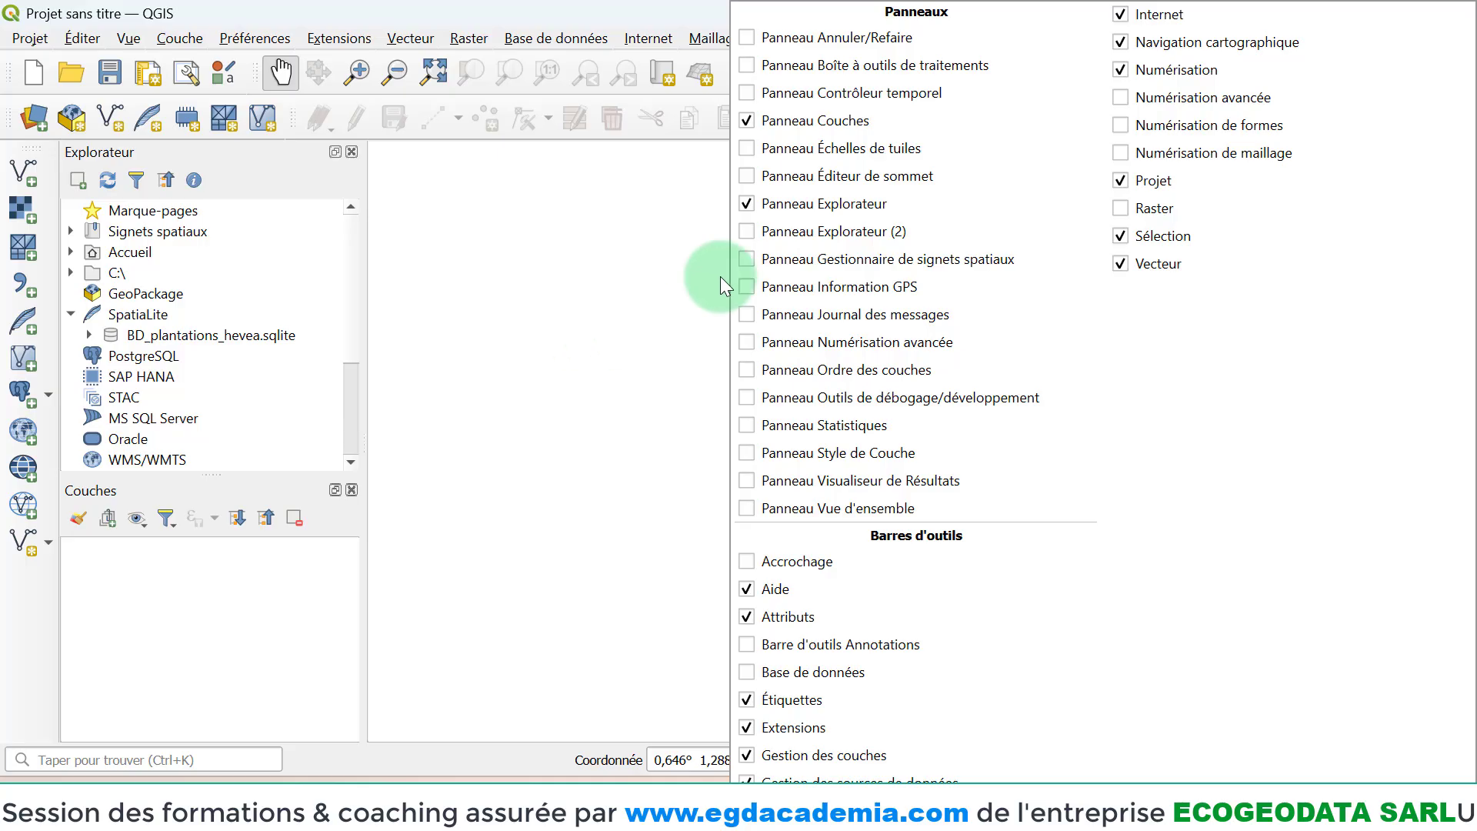
click(751, 65)
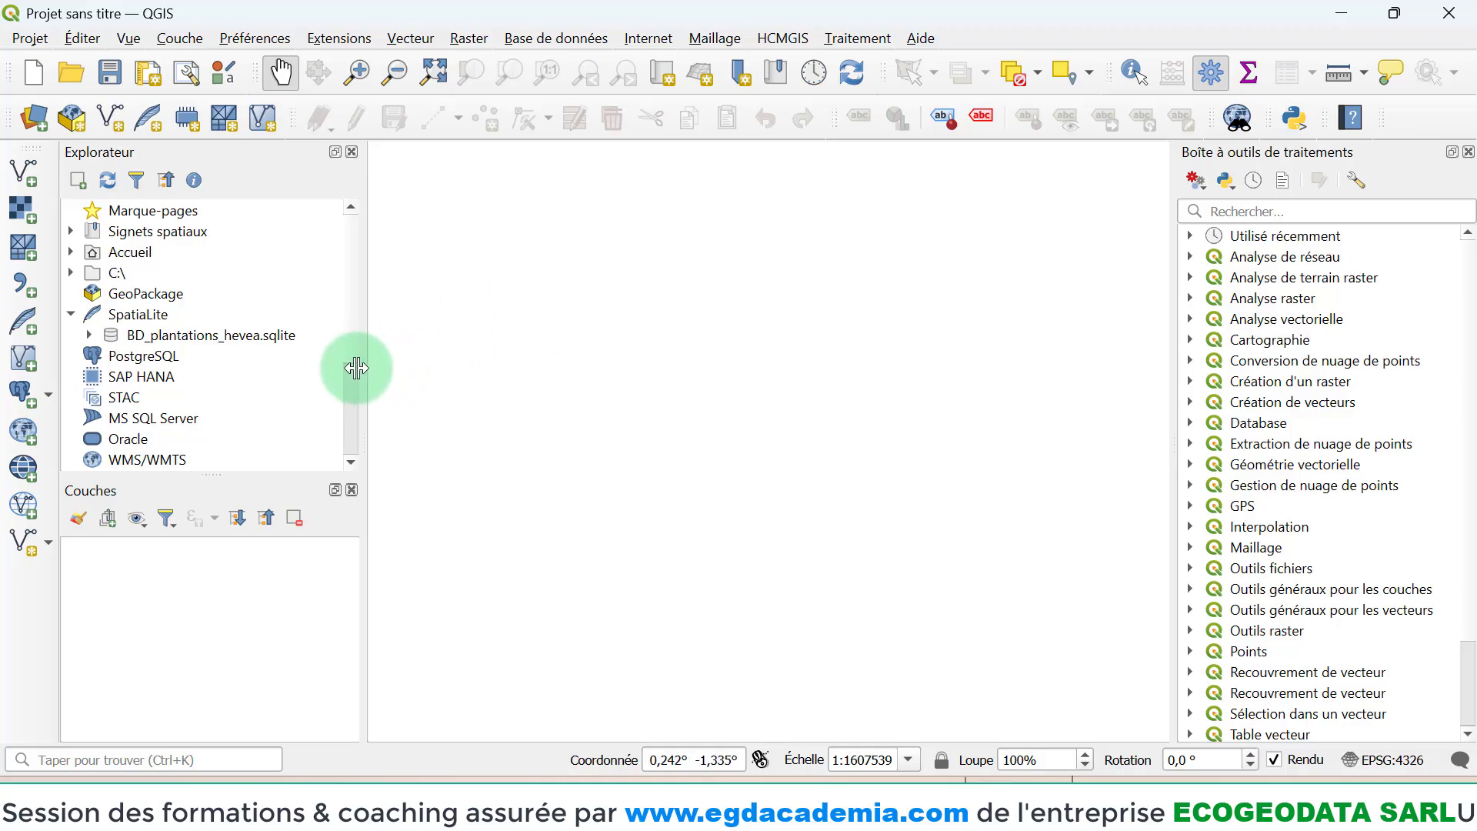
drag(356, 368, 330, 371)
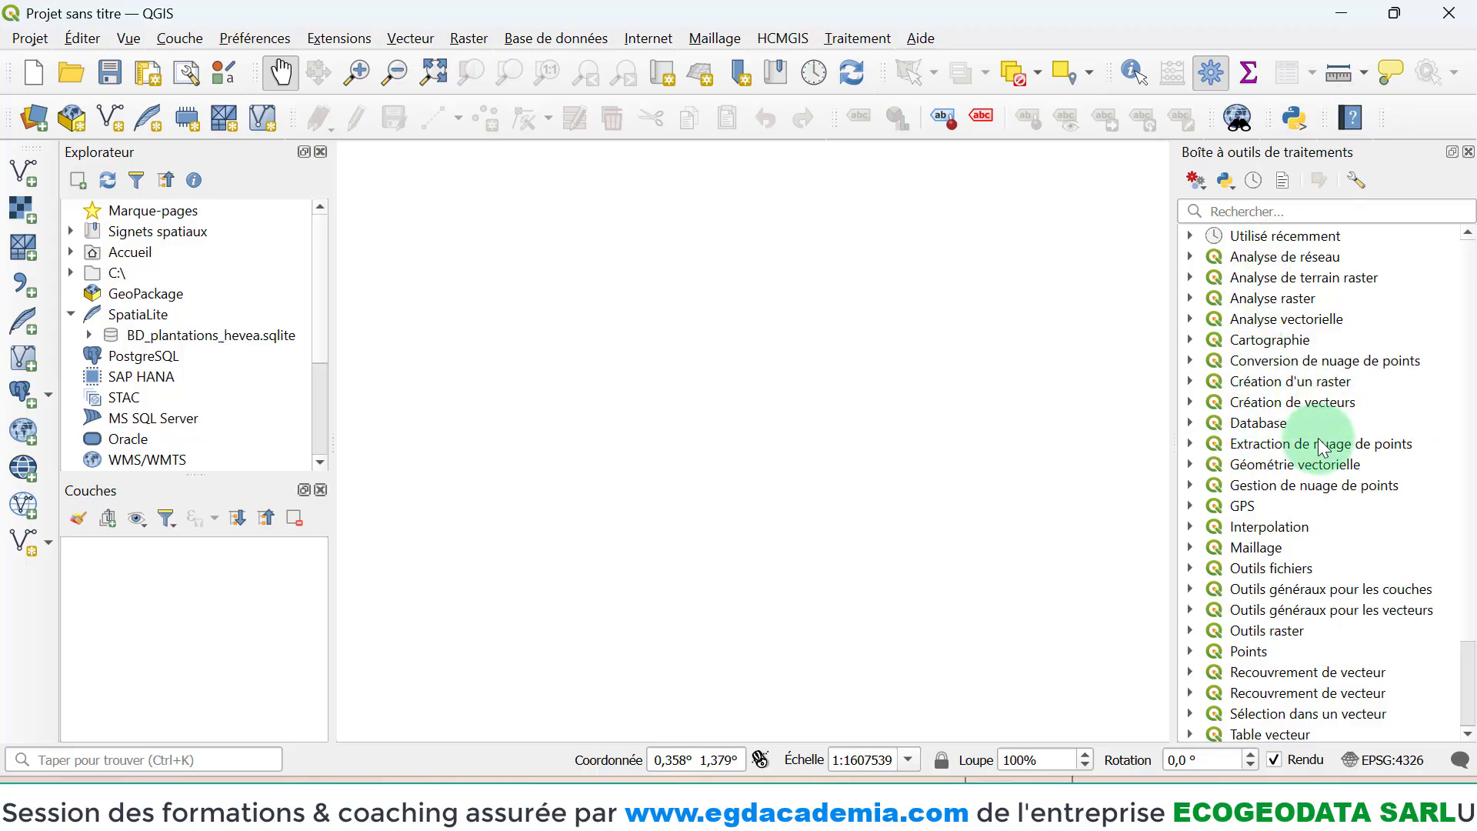
- Expand the Cartographie group in the processing toolbox and examine its tools and the other tool groups
click(1188, 340)
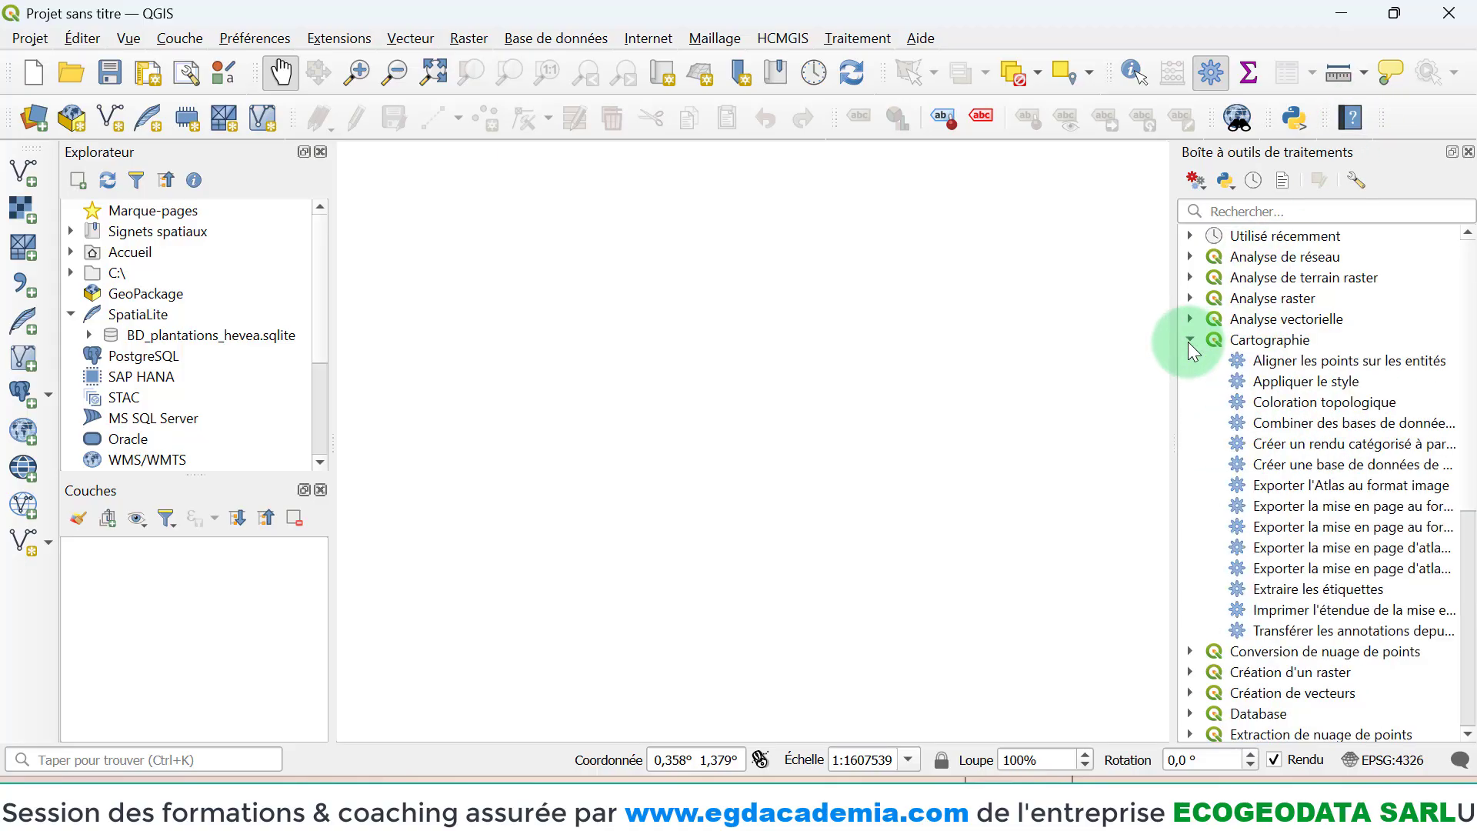
click(1274, 463)
click(1314, 530)
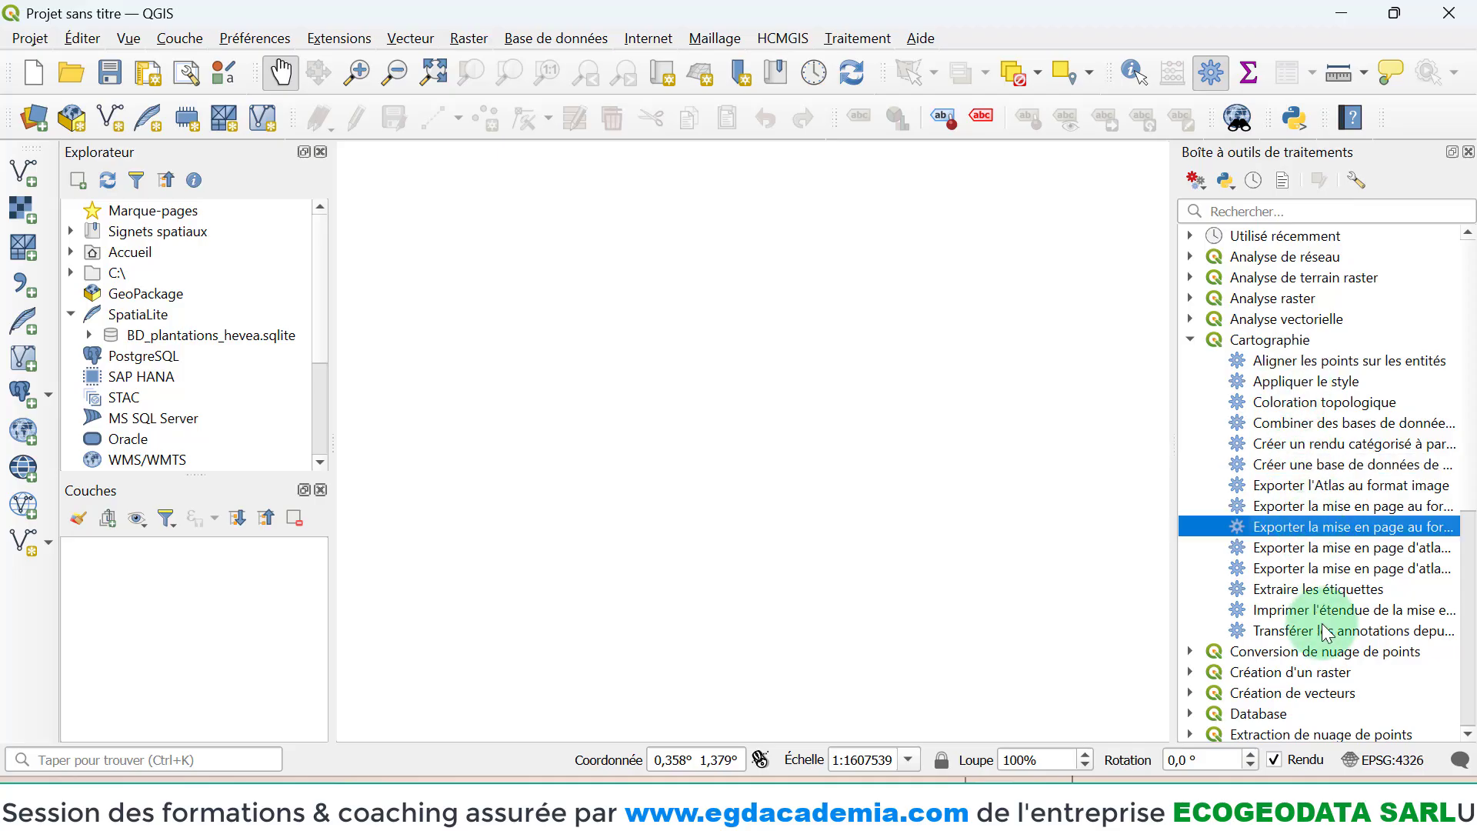
scroll(1300, 625, down, 2)
scroll(1299, 622, down, 3)
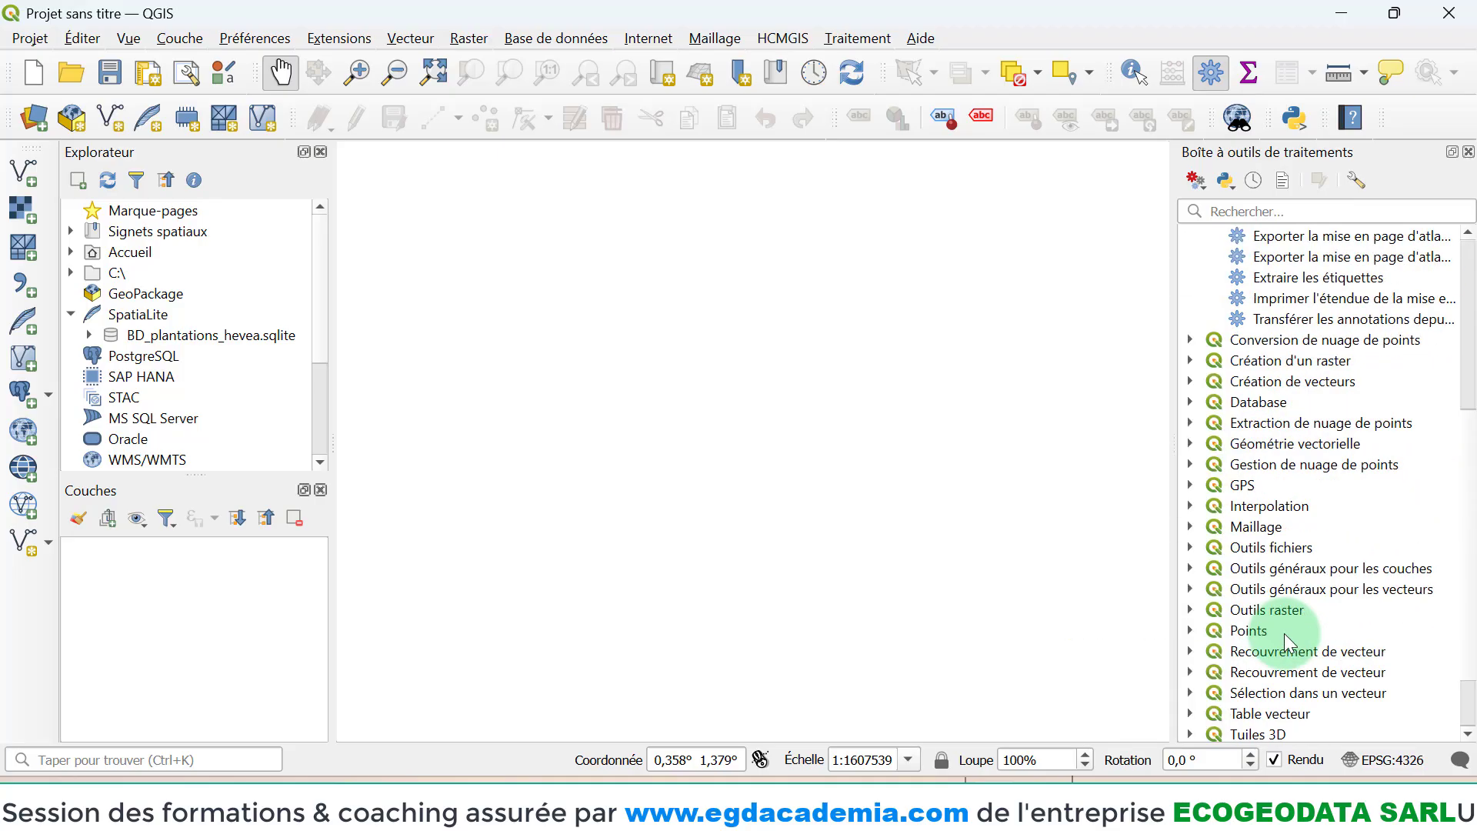
scroll(1235, 563, up, 3)
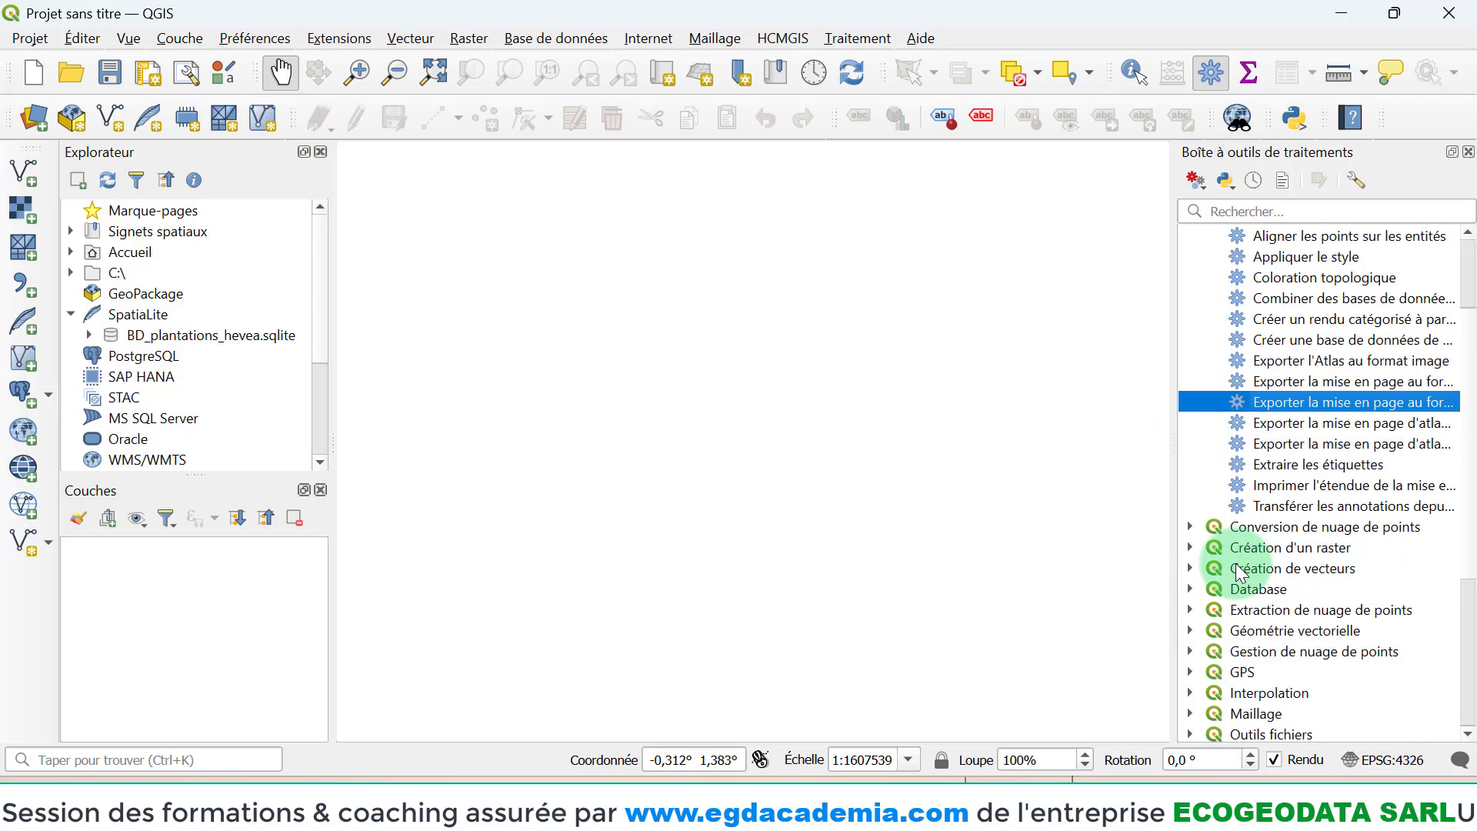
- Search the processing toolbox for "tampon" and examine the Tampon and r.buffer tools among the matches
click(1242, 211)
text(tamp)
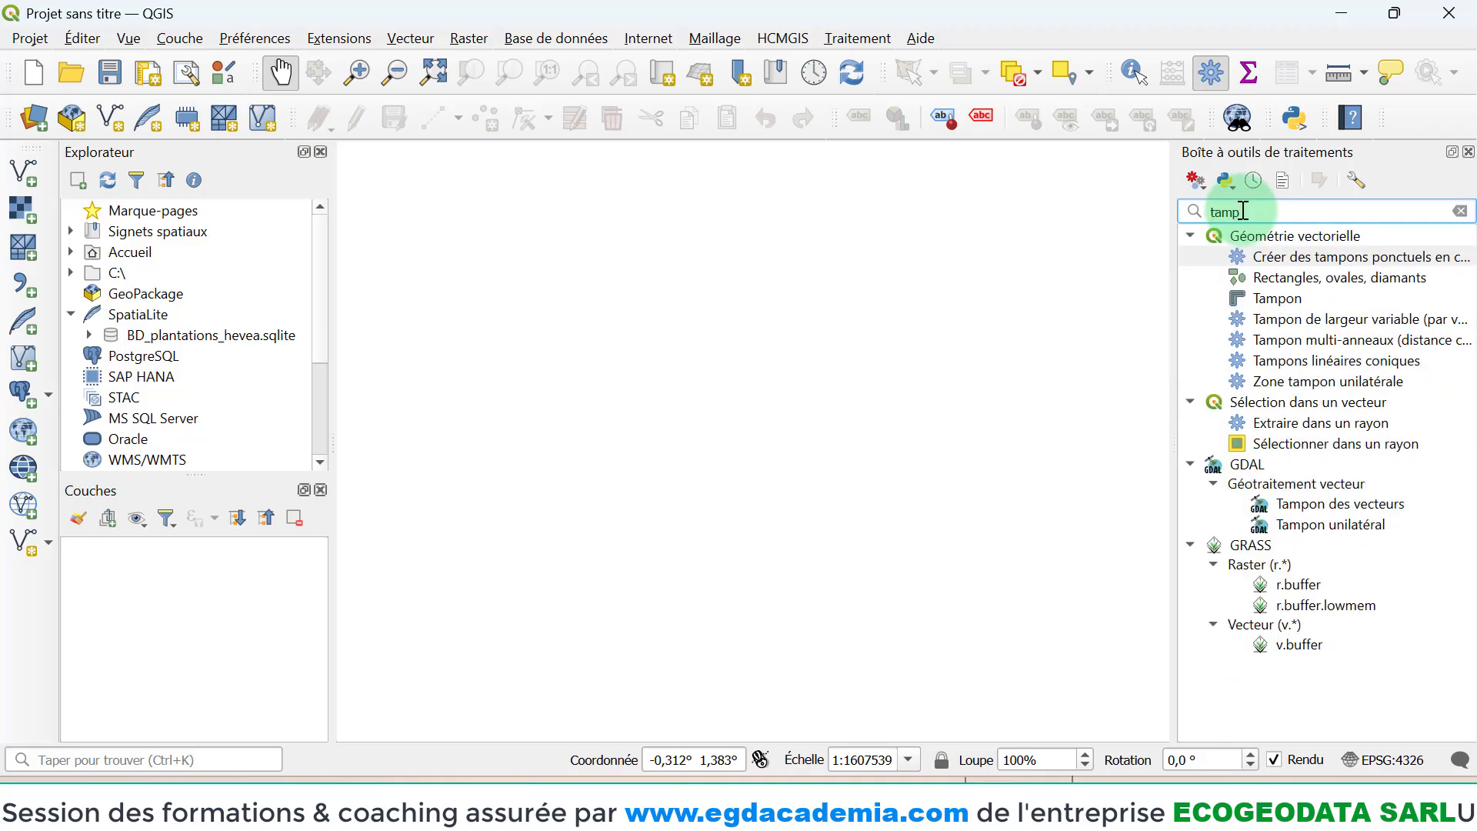
key(BackSpace)
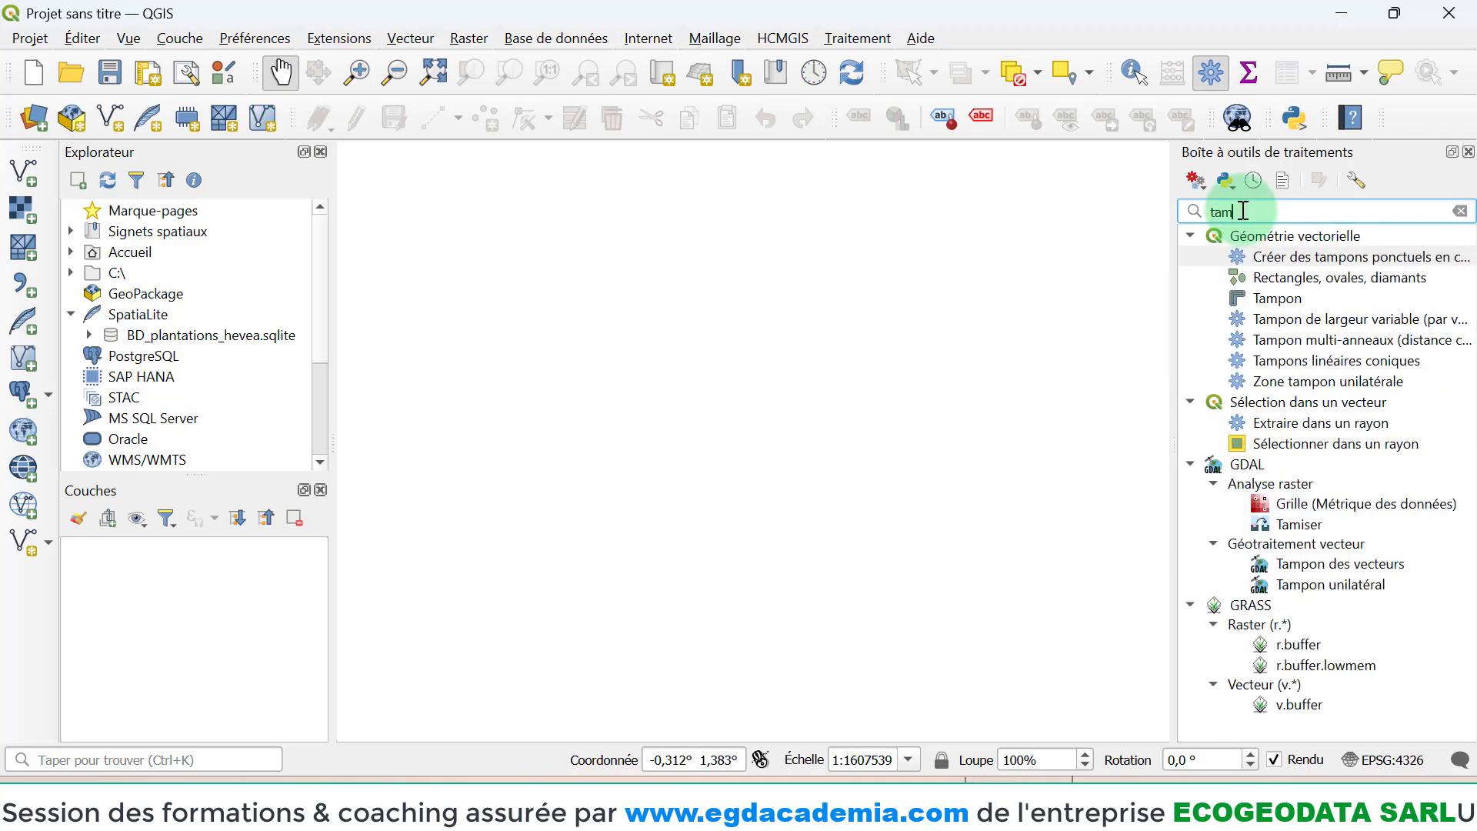
text(po)
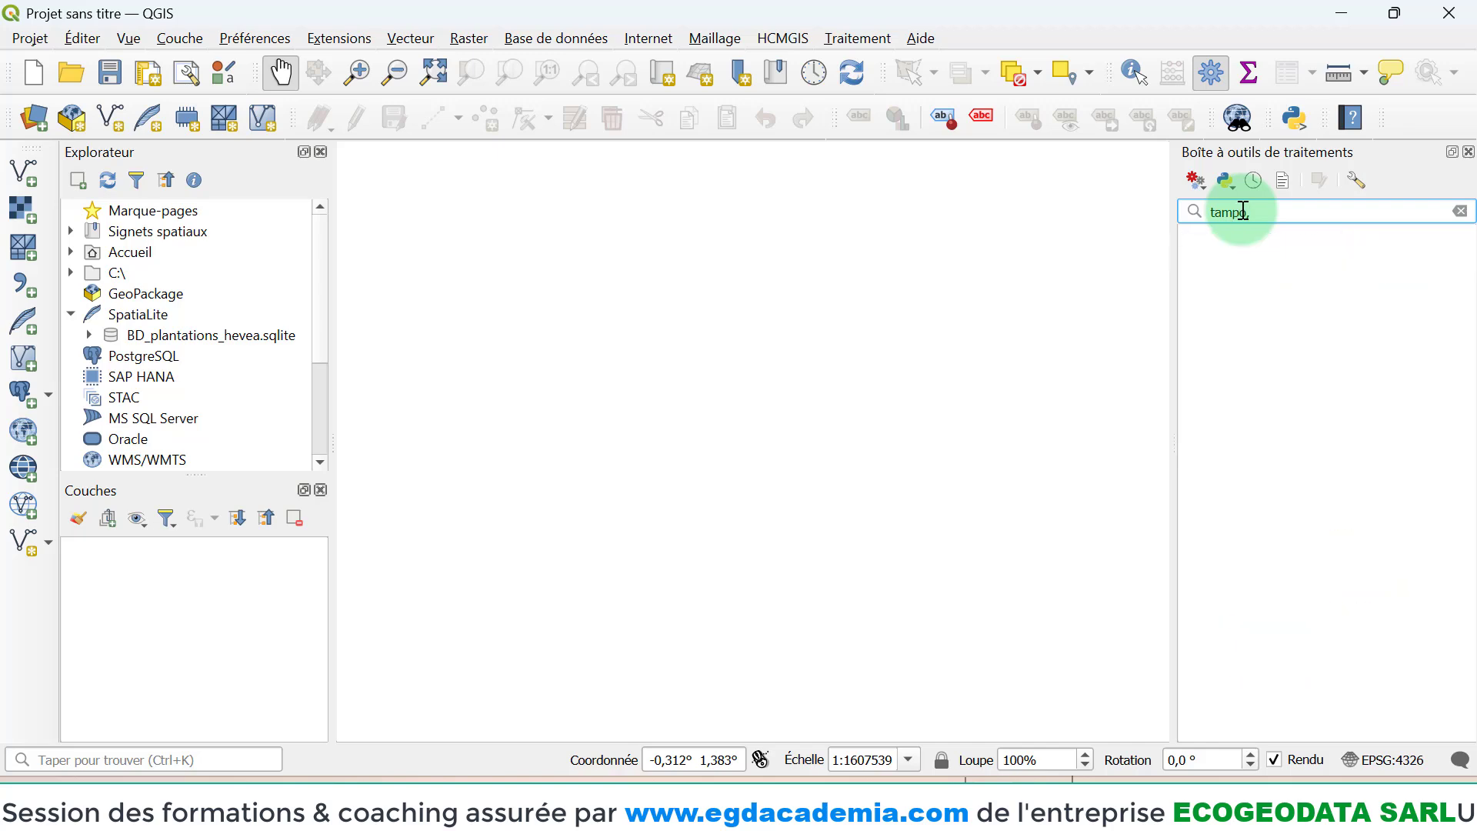
text(n)
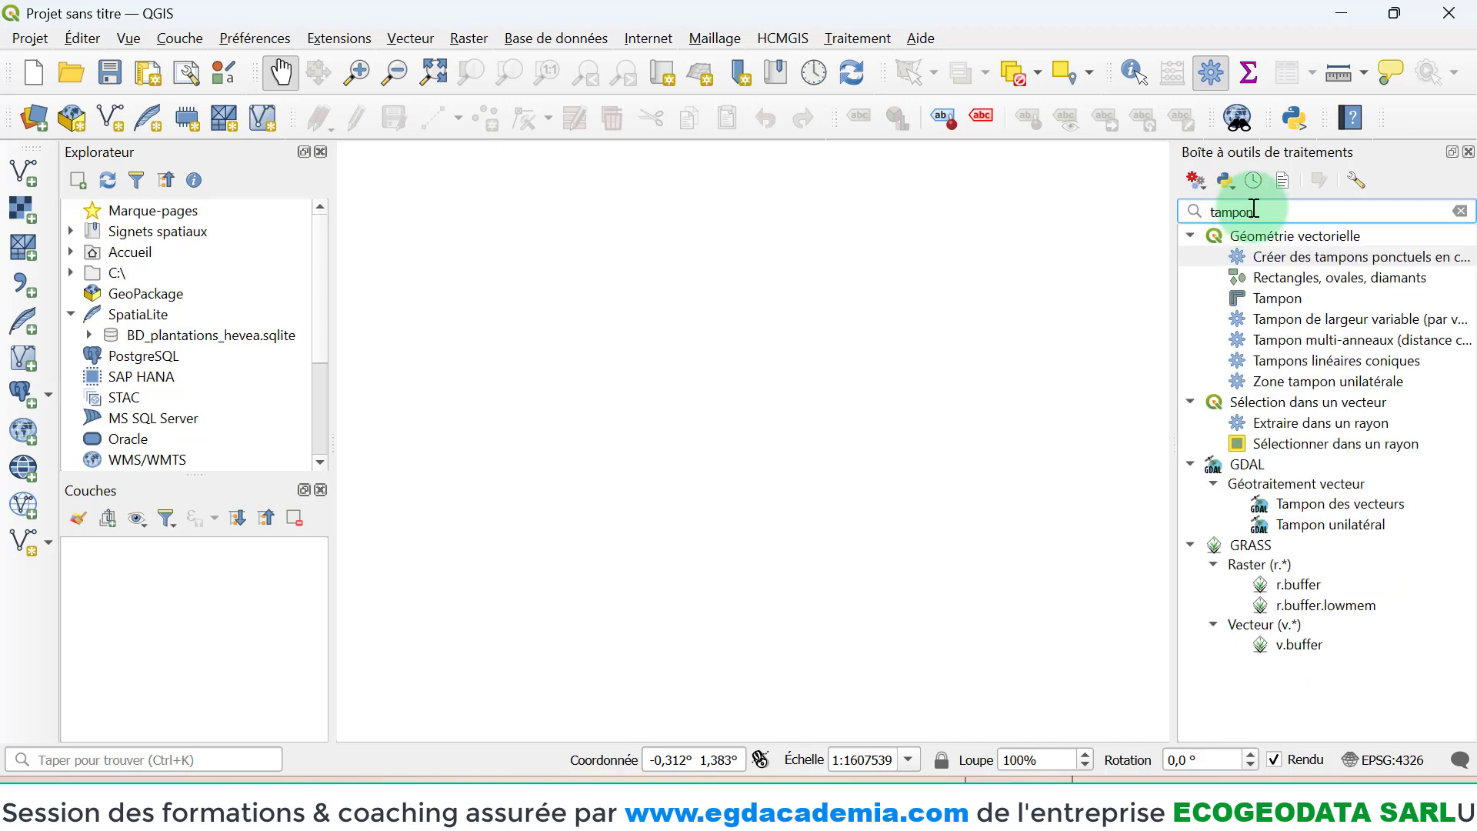
drag(1254, 211, 1187, 223)
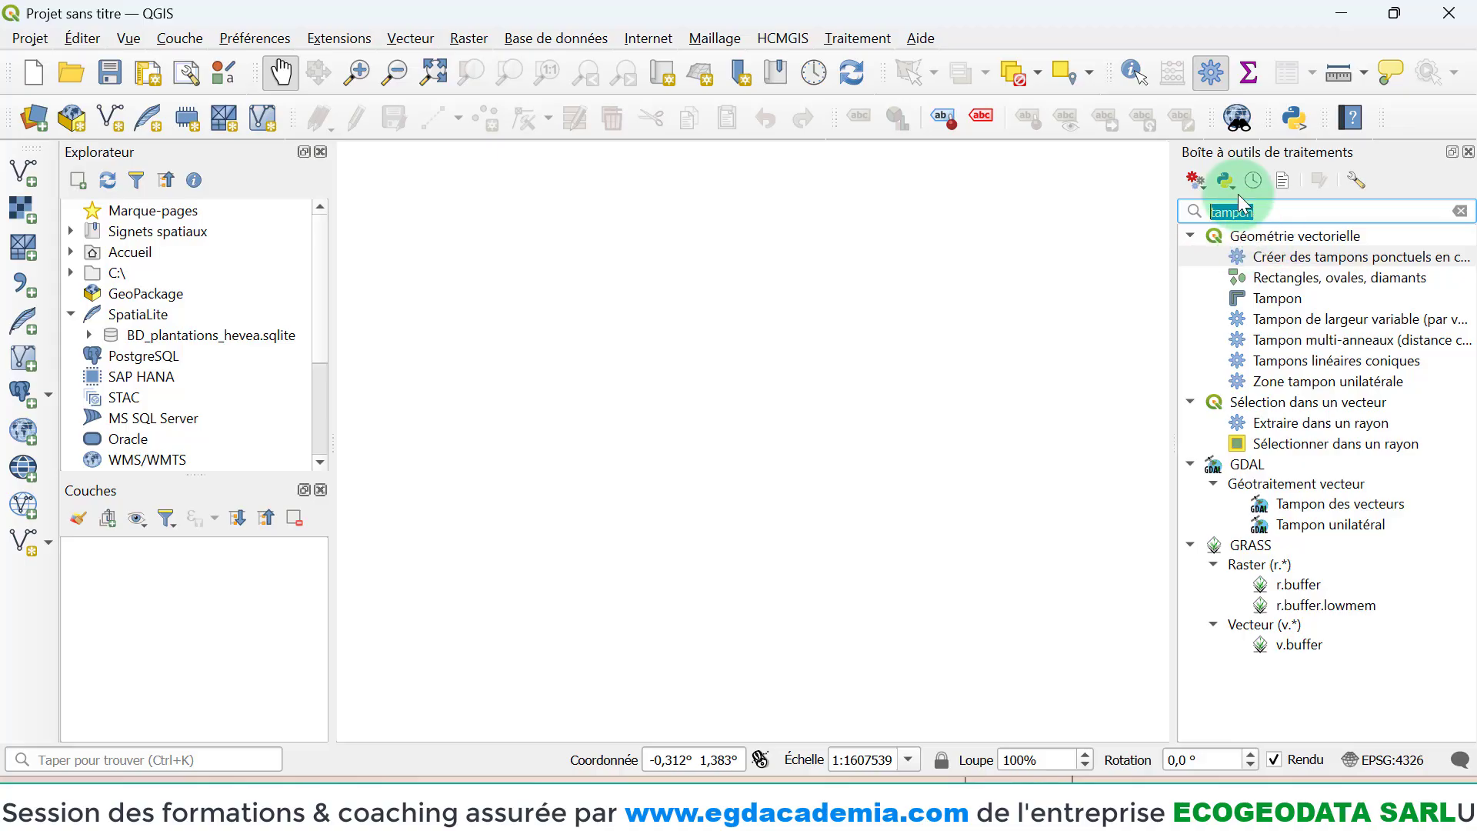
click(1265, 300)
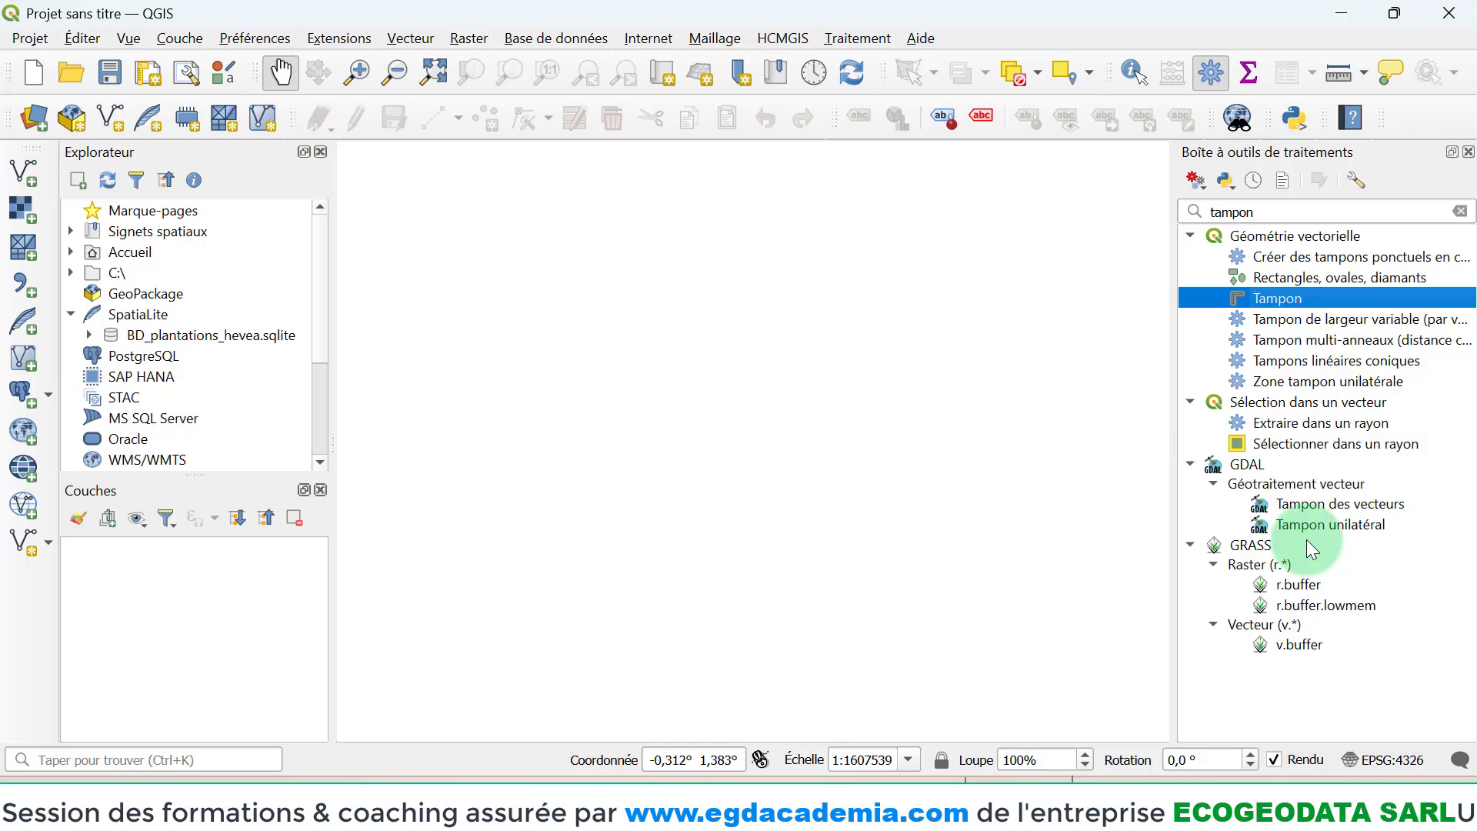
click(1300, 586)
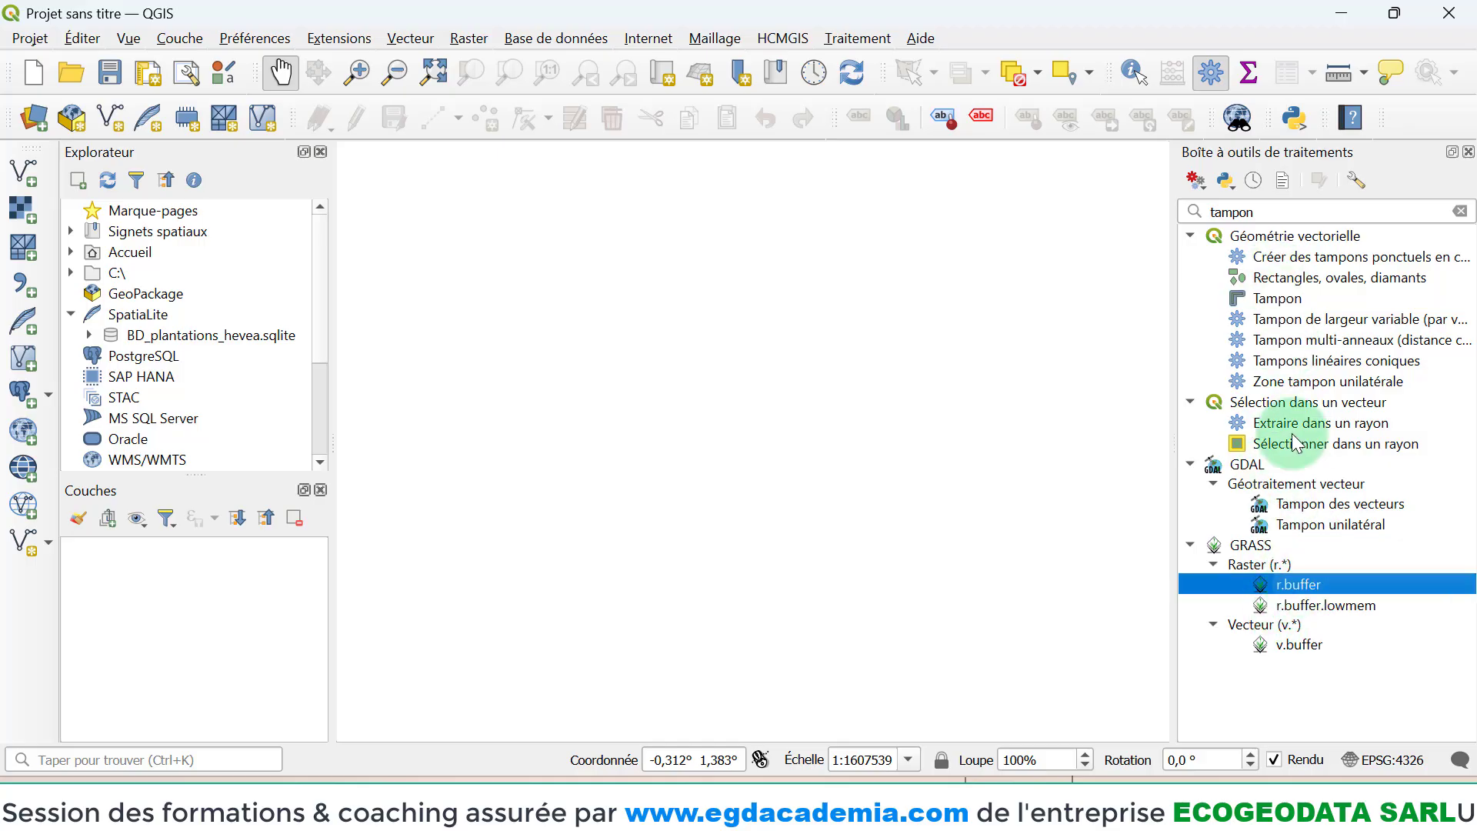
click(1274, 300)
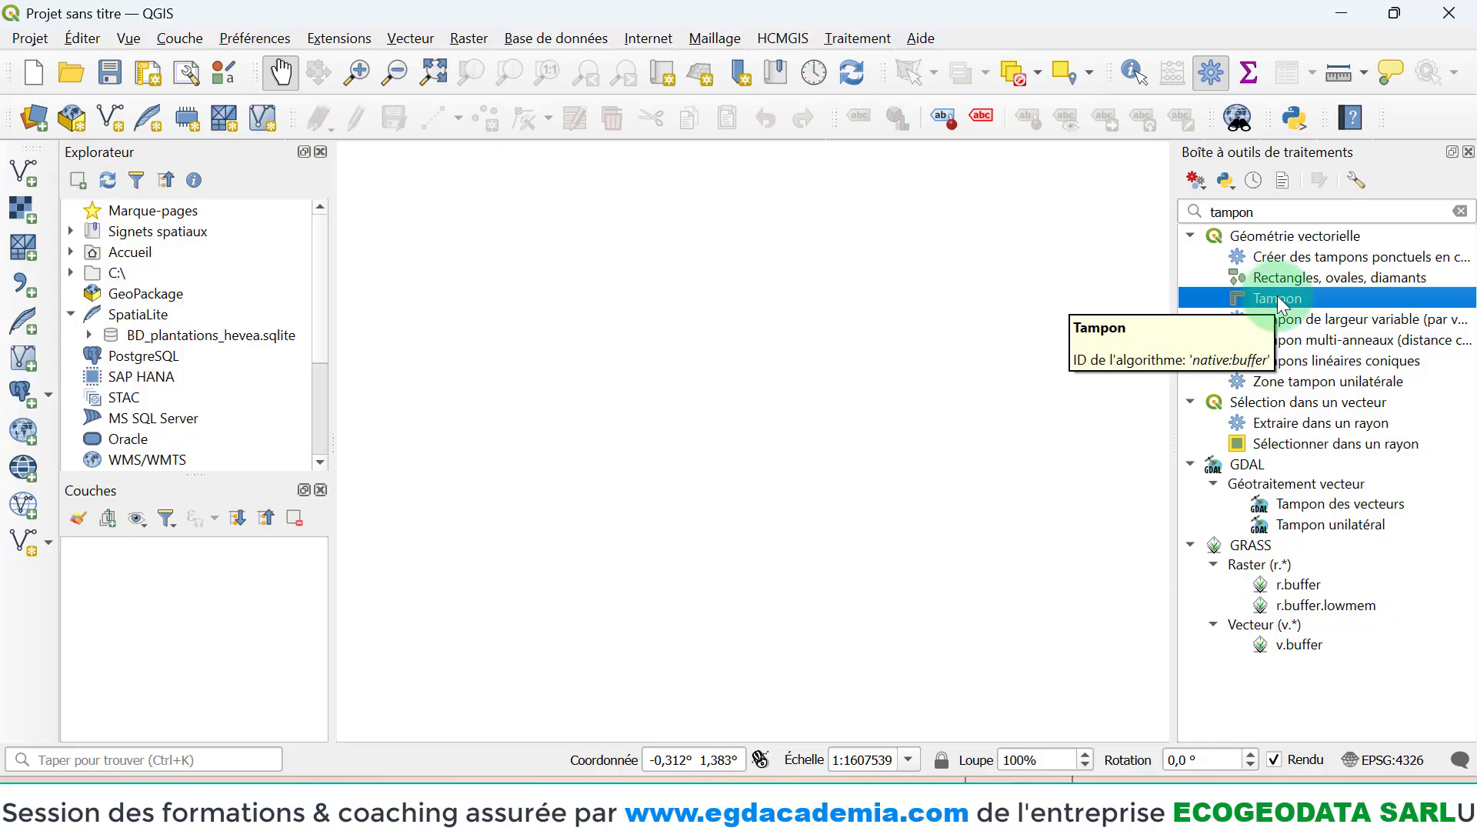
- Search the processing toolbox for "iso", select the v.net.iso tool, and clear the search to list all tool groups again
click(1161, 214)
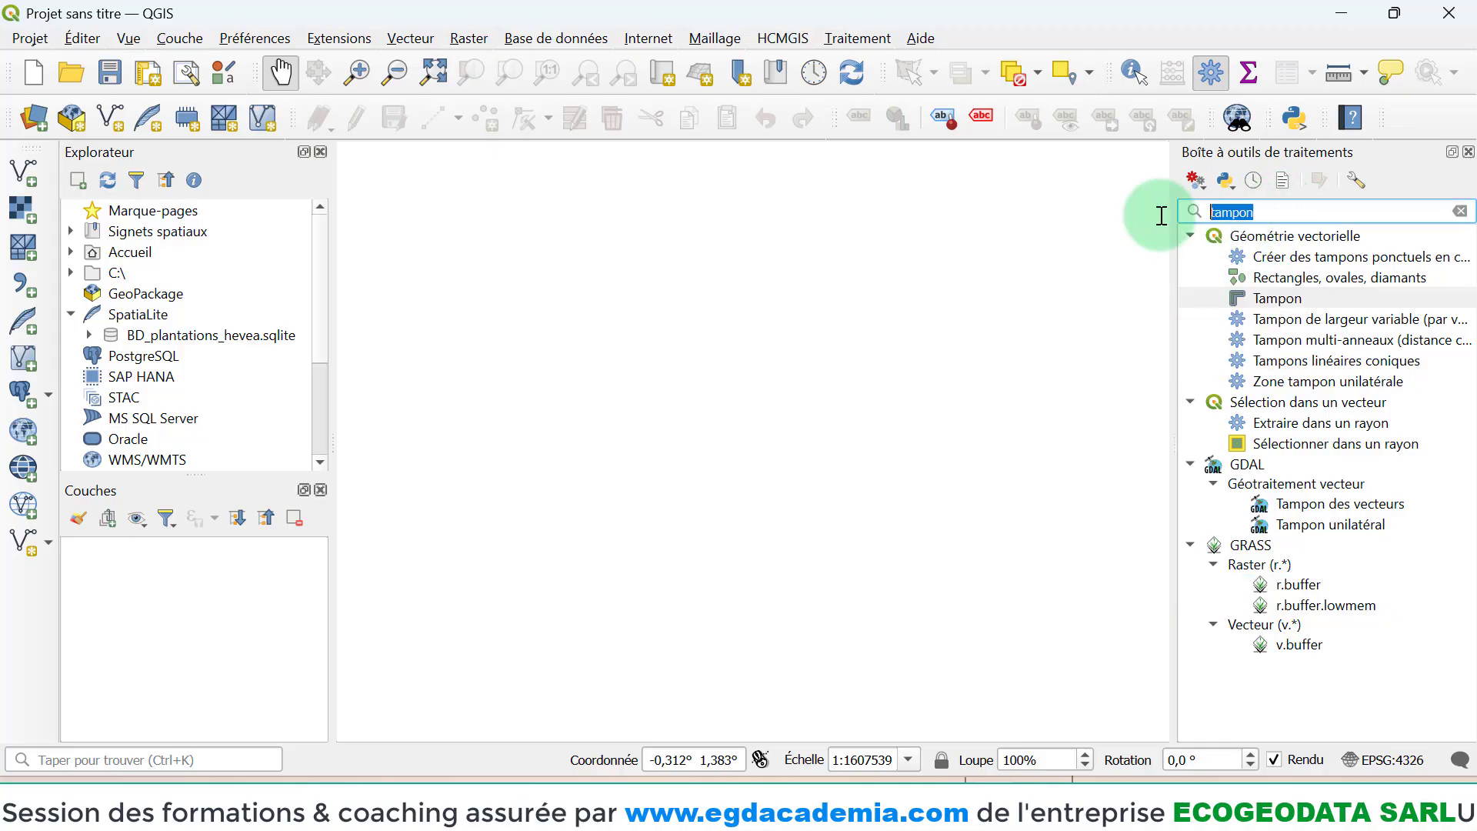
key(BackSpace)
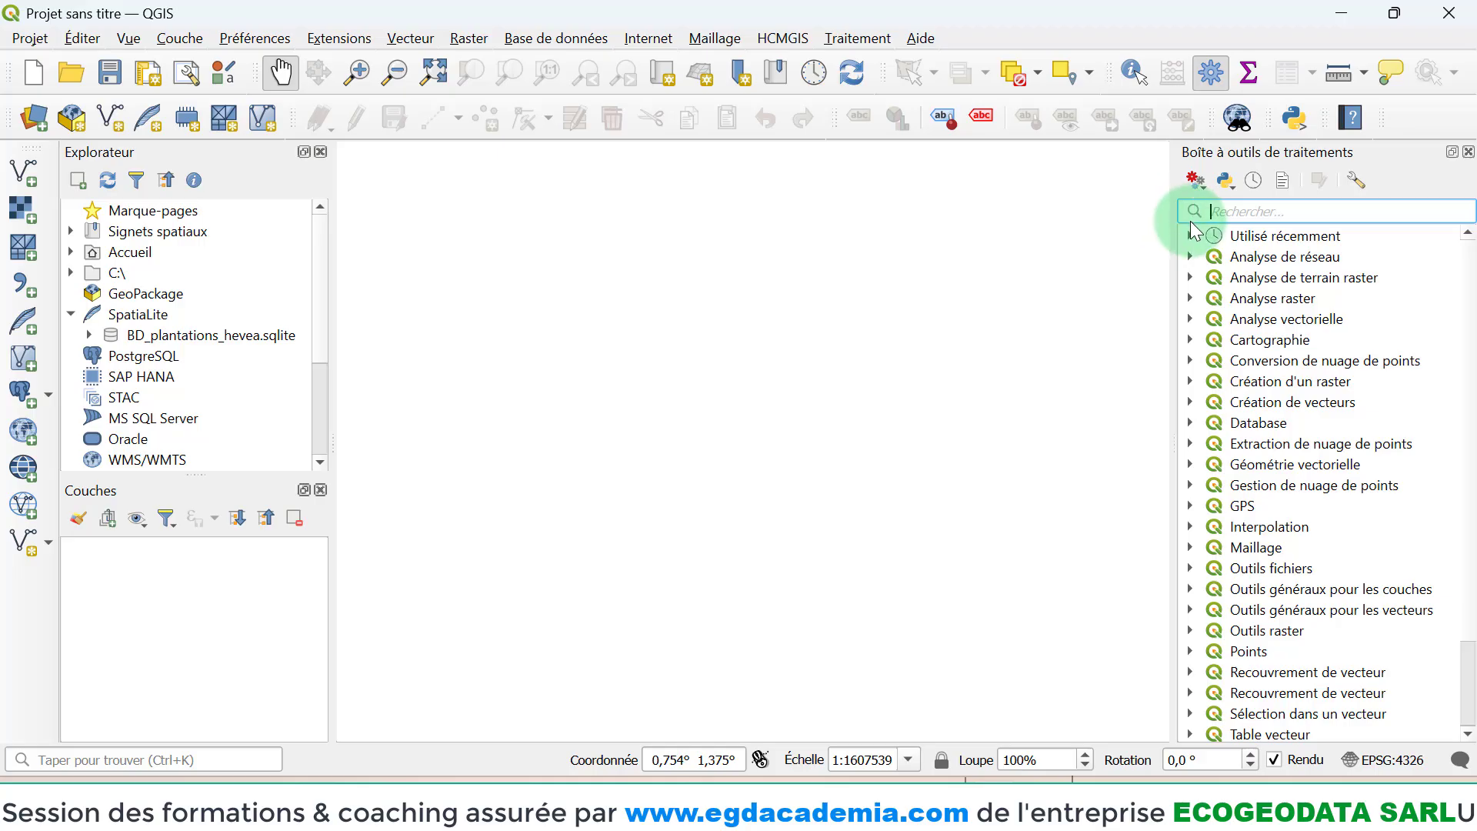
text(i)
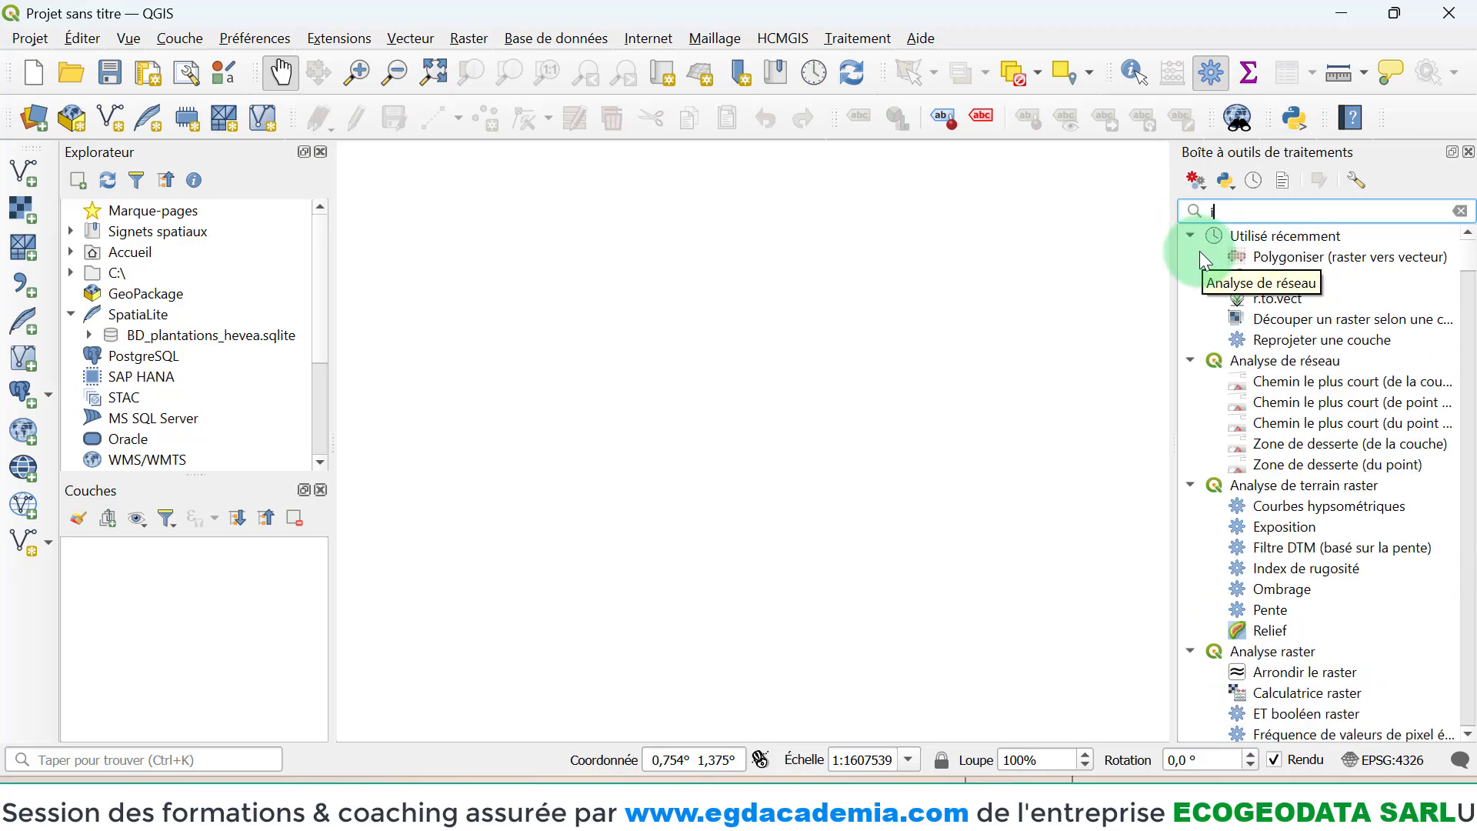
text(so)
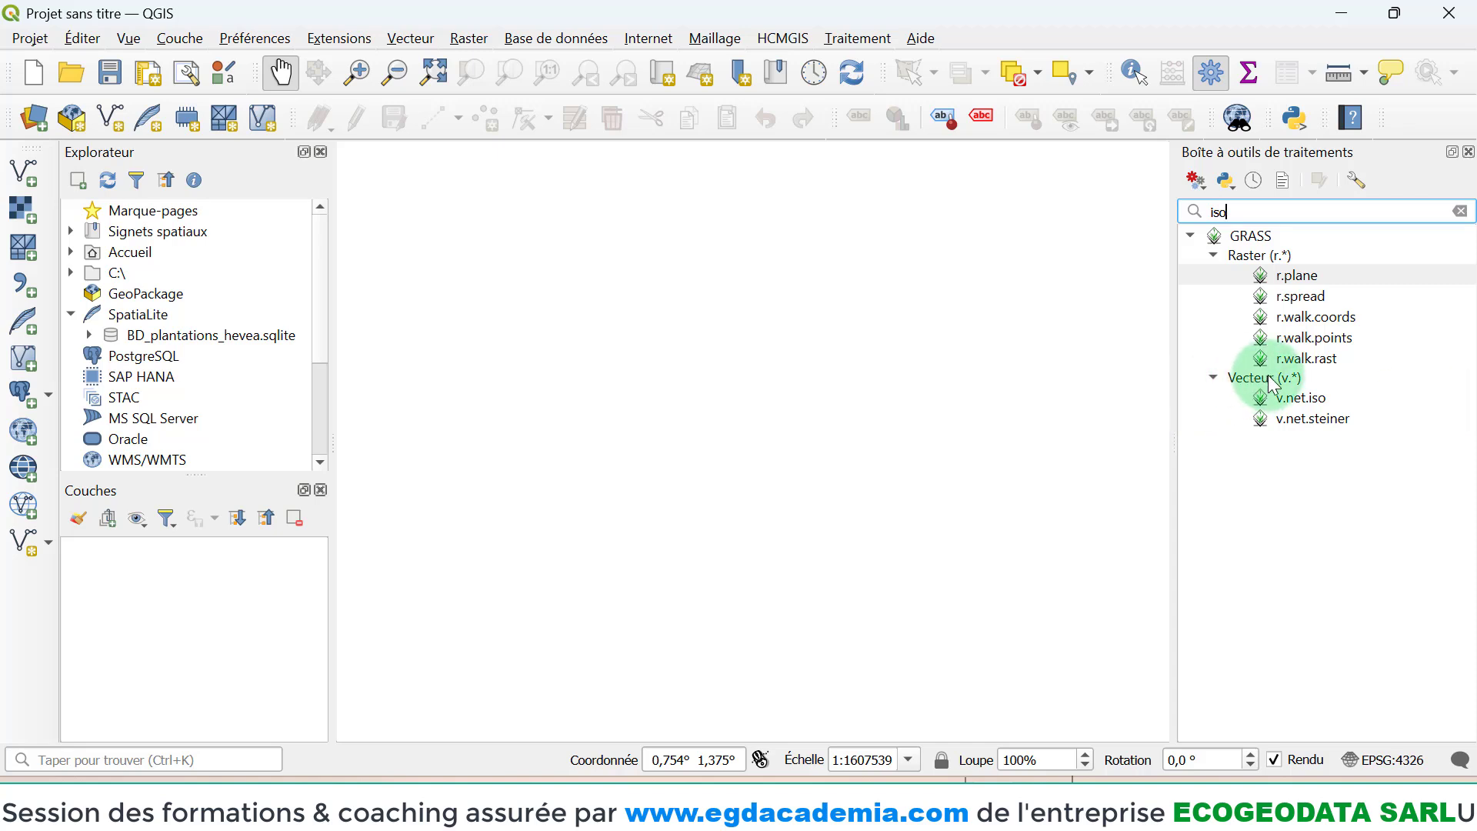
click(1298, 397)
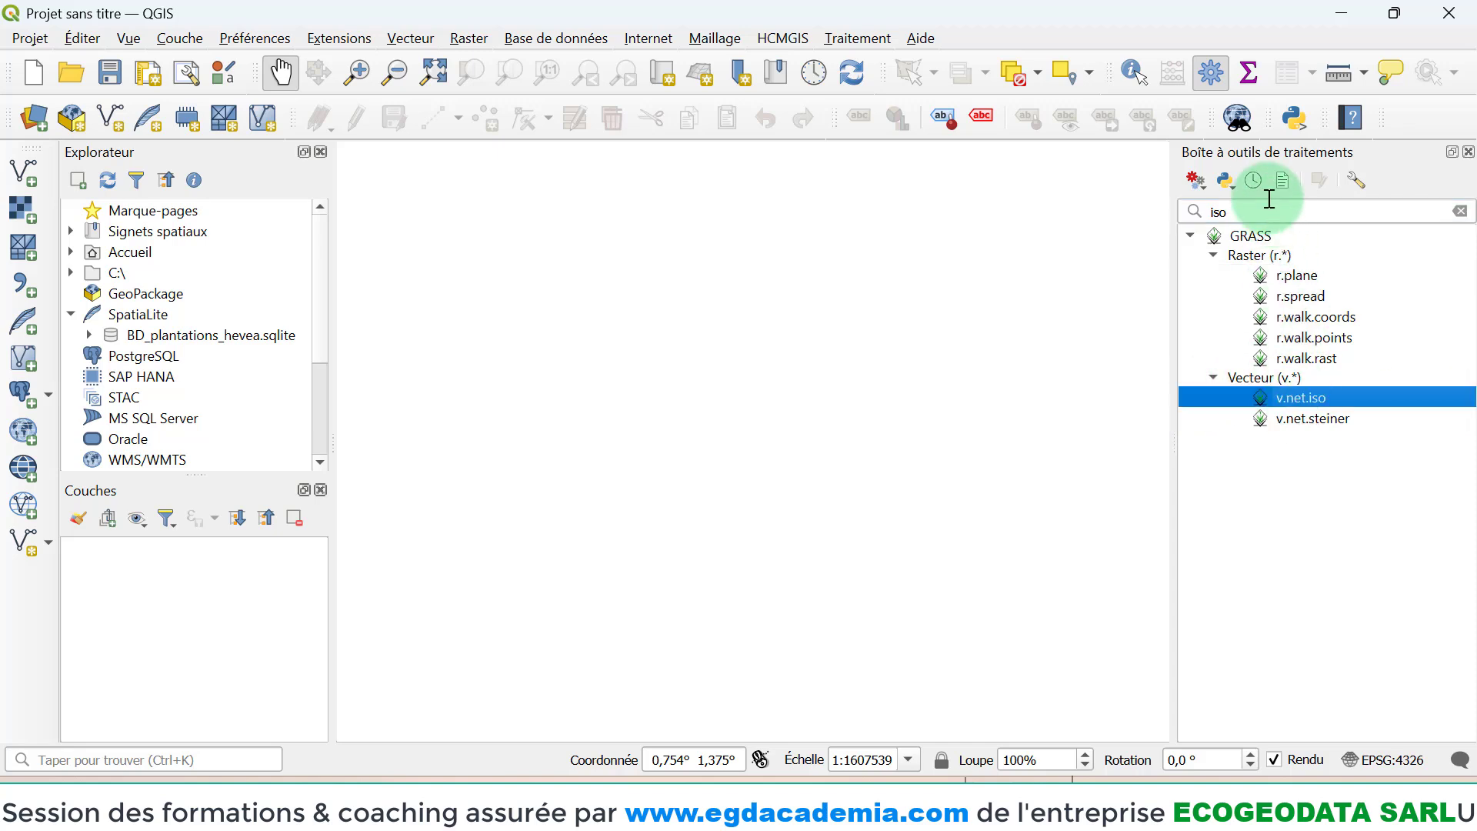
double_click(1196, 209)
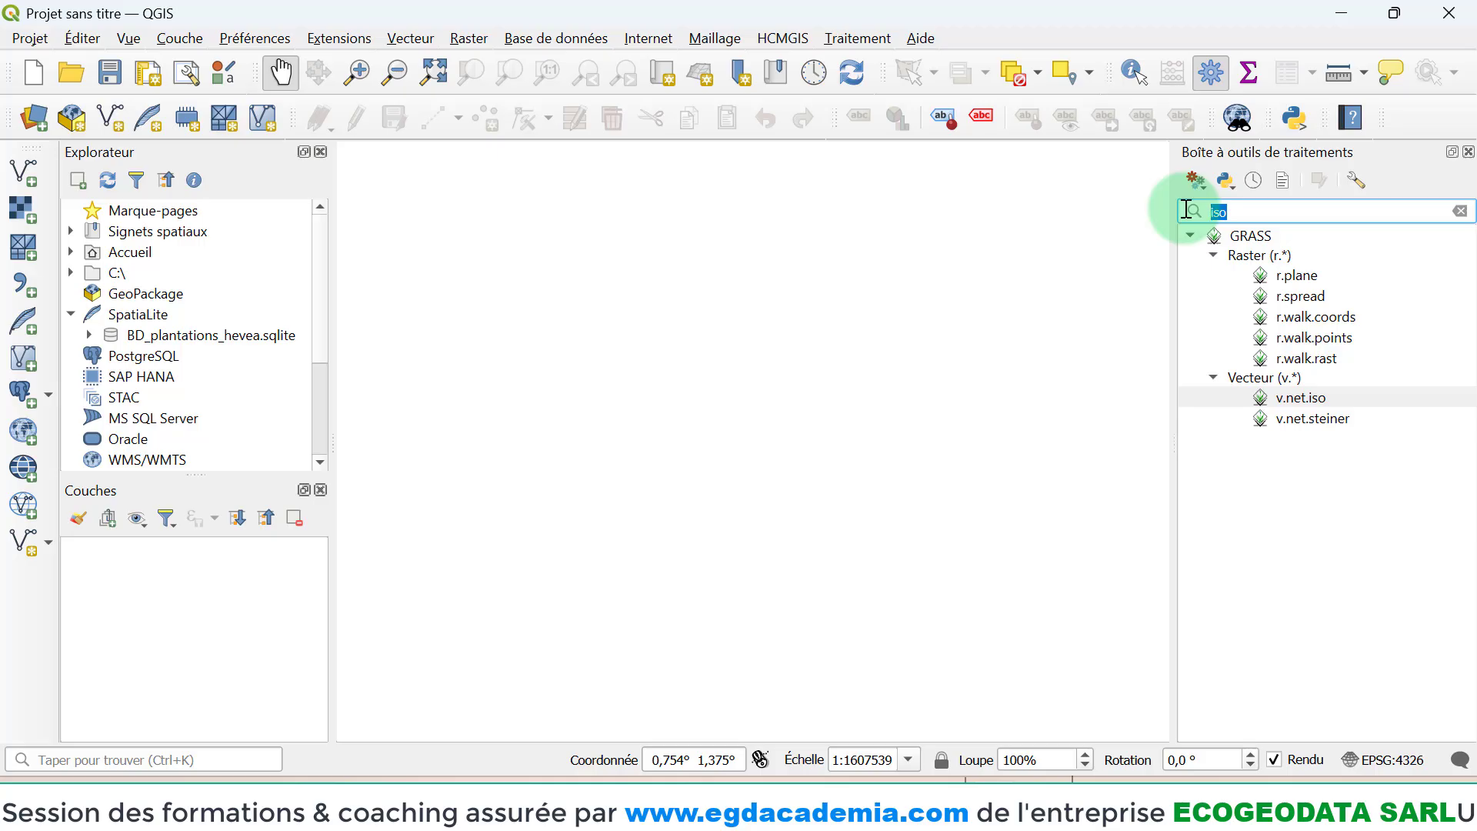
text(a)
key(BackSpace)
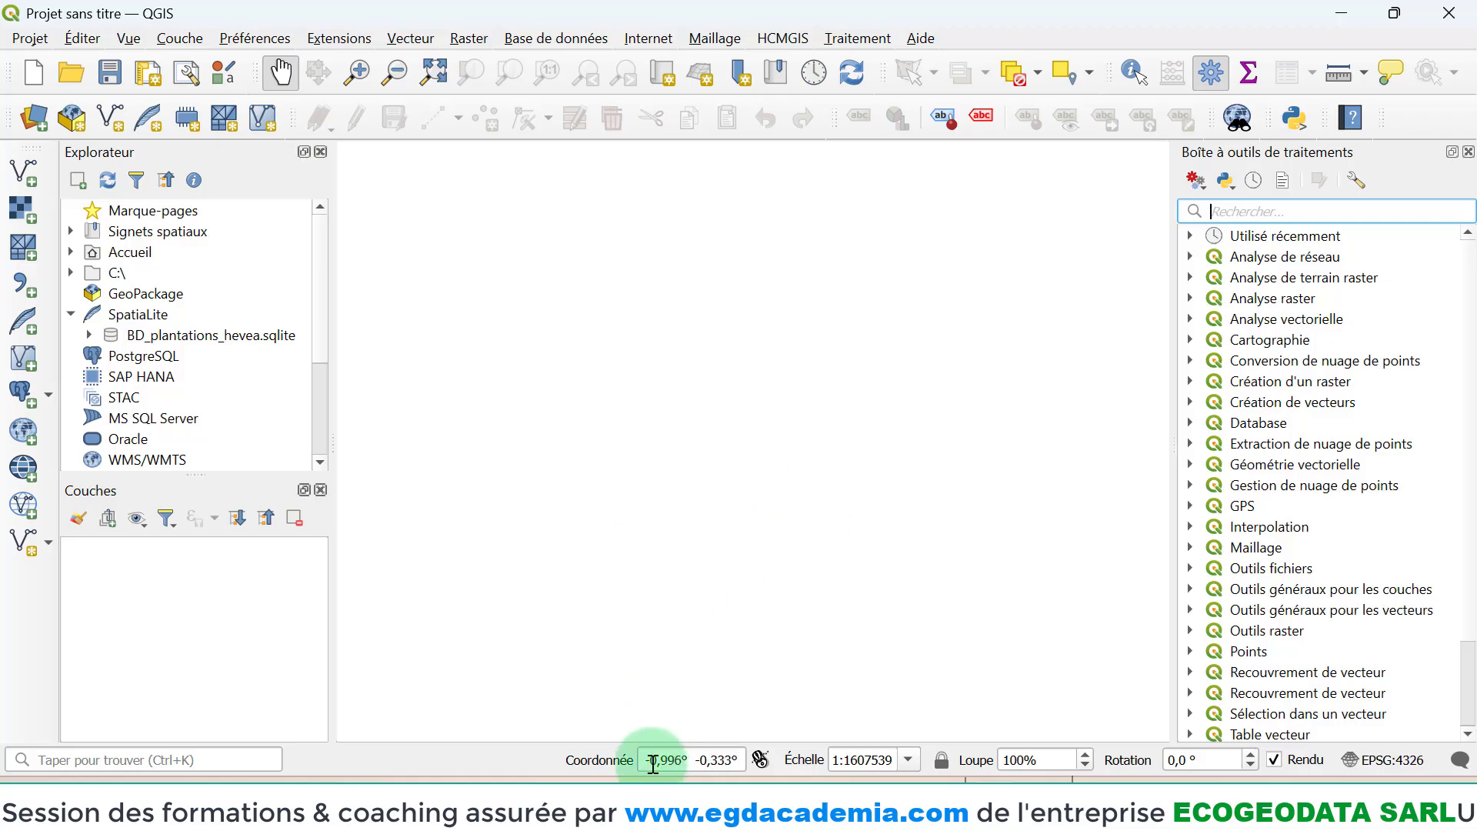
- Search the general locator for "clip" and for "couper", select the first Couper algorithm, and clear the search
drag(650, 760, 748, 762)
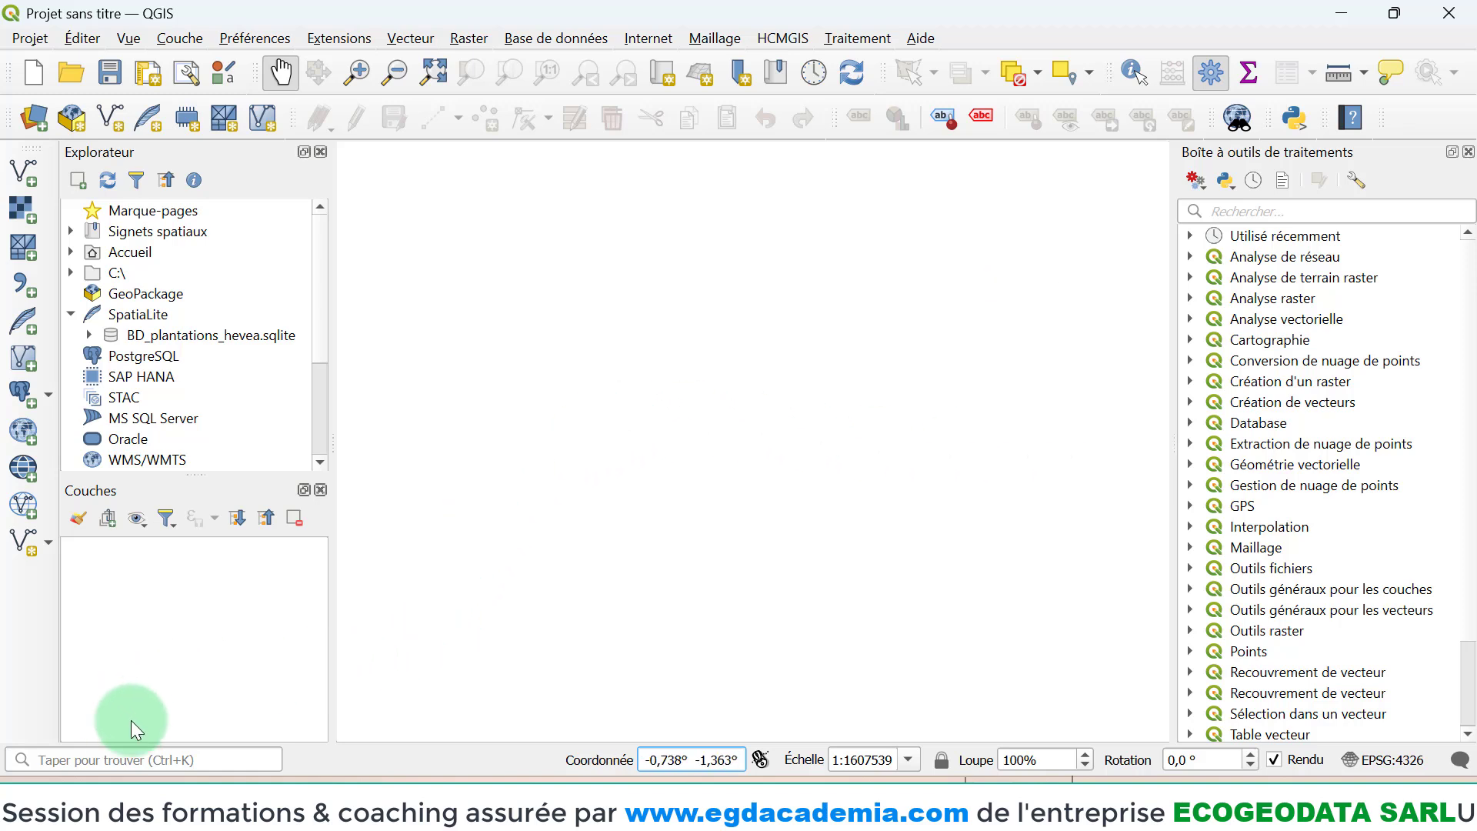
click(167, 758)
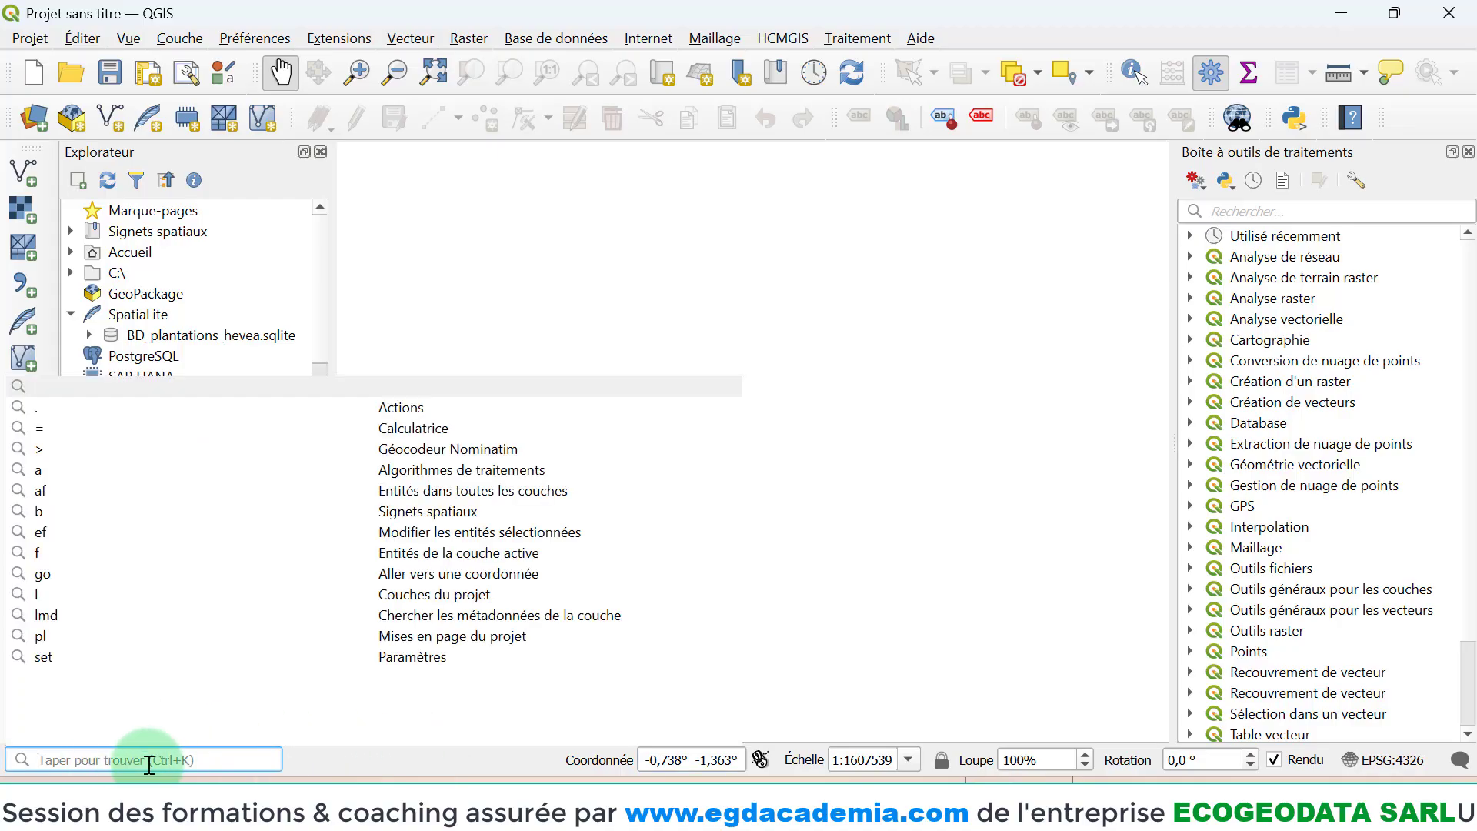
text(clip)
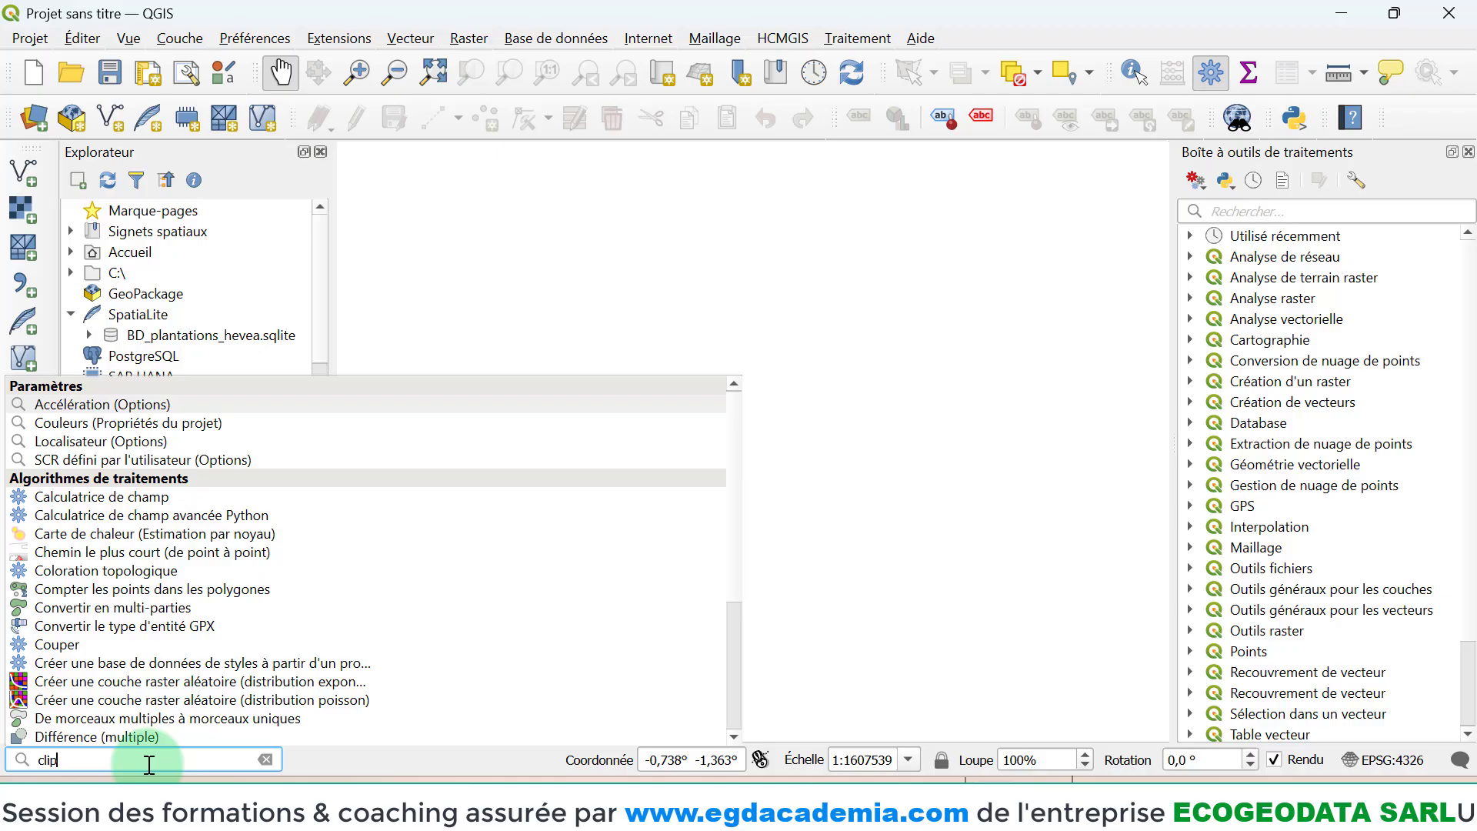
key(BackSpace)
key(BackSpace)
key(BackSpace)
text(ouper)
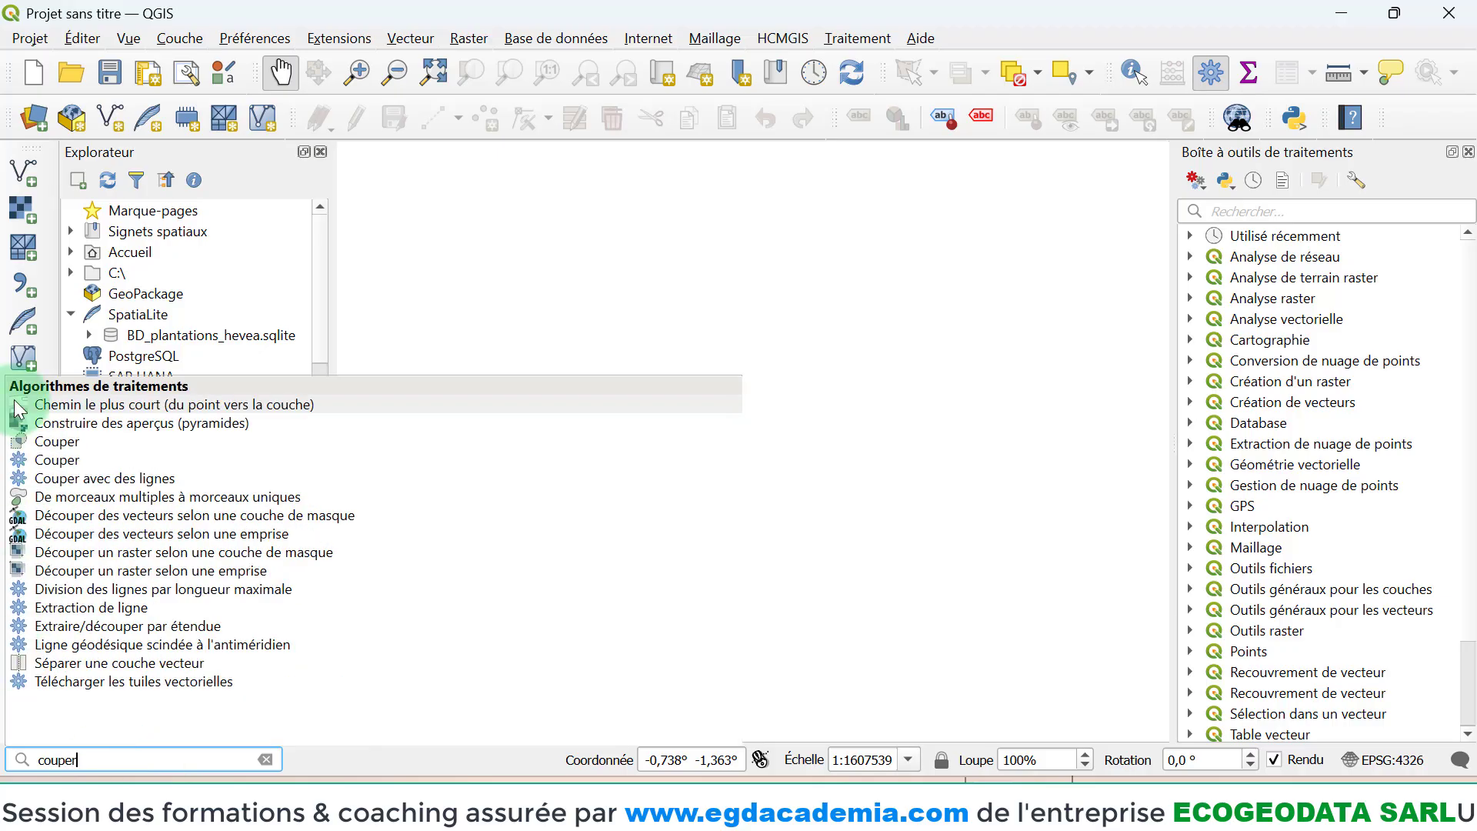
click(75, 445)
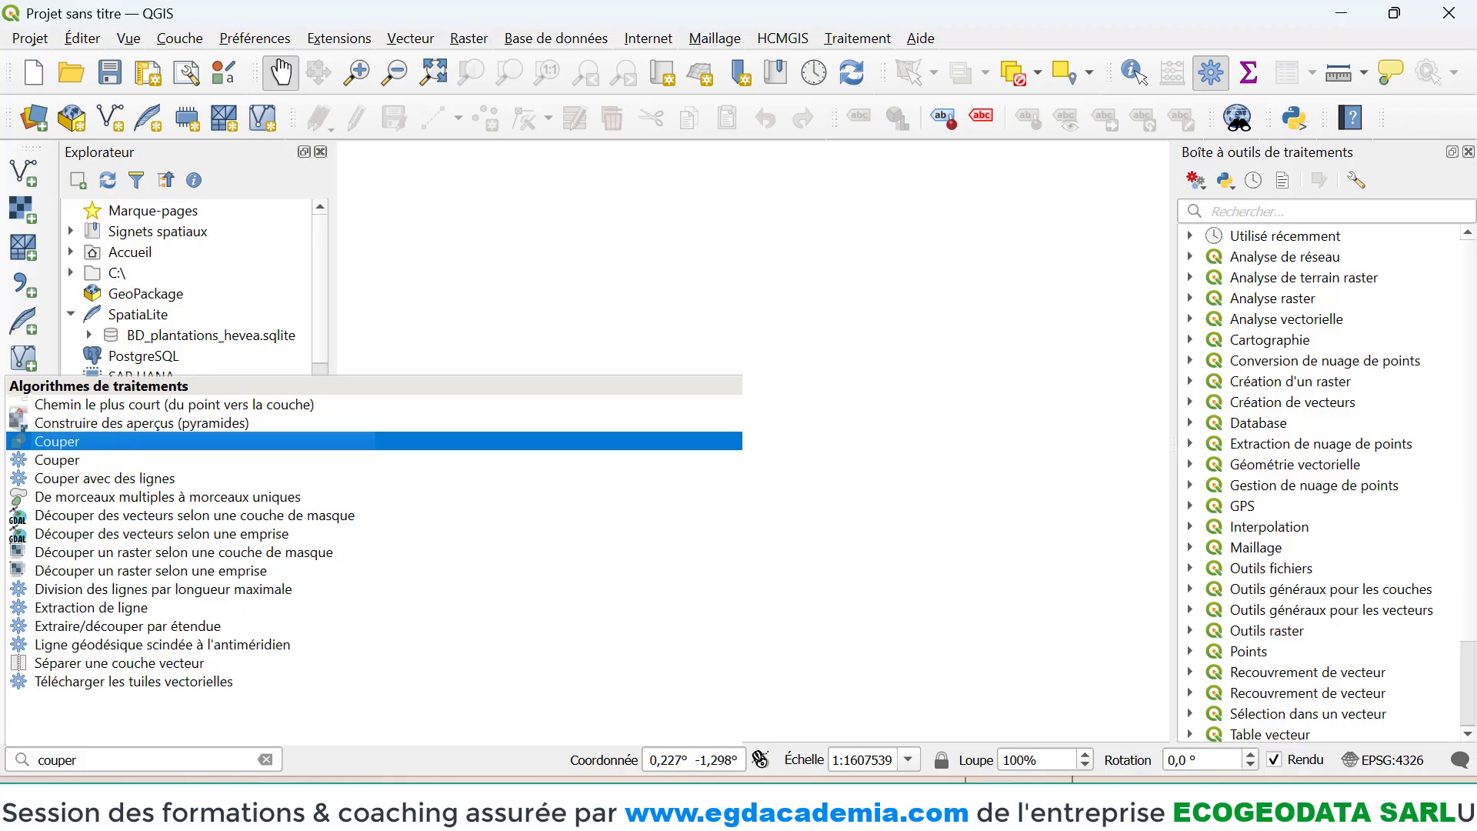
click(267, 760)
- Move the map canvas and examine the coordinate, scale, magnifier and rotation settings, including the list of predefined scales
drag(626, 254, 782, 402)
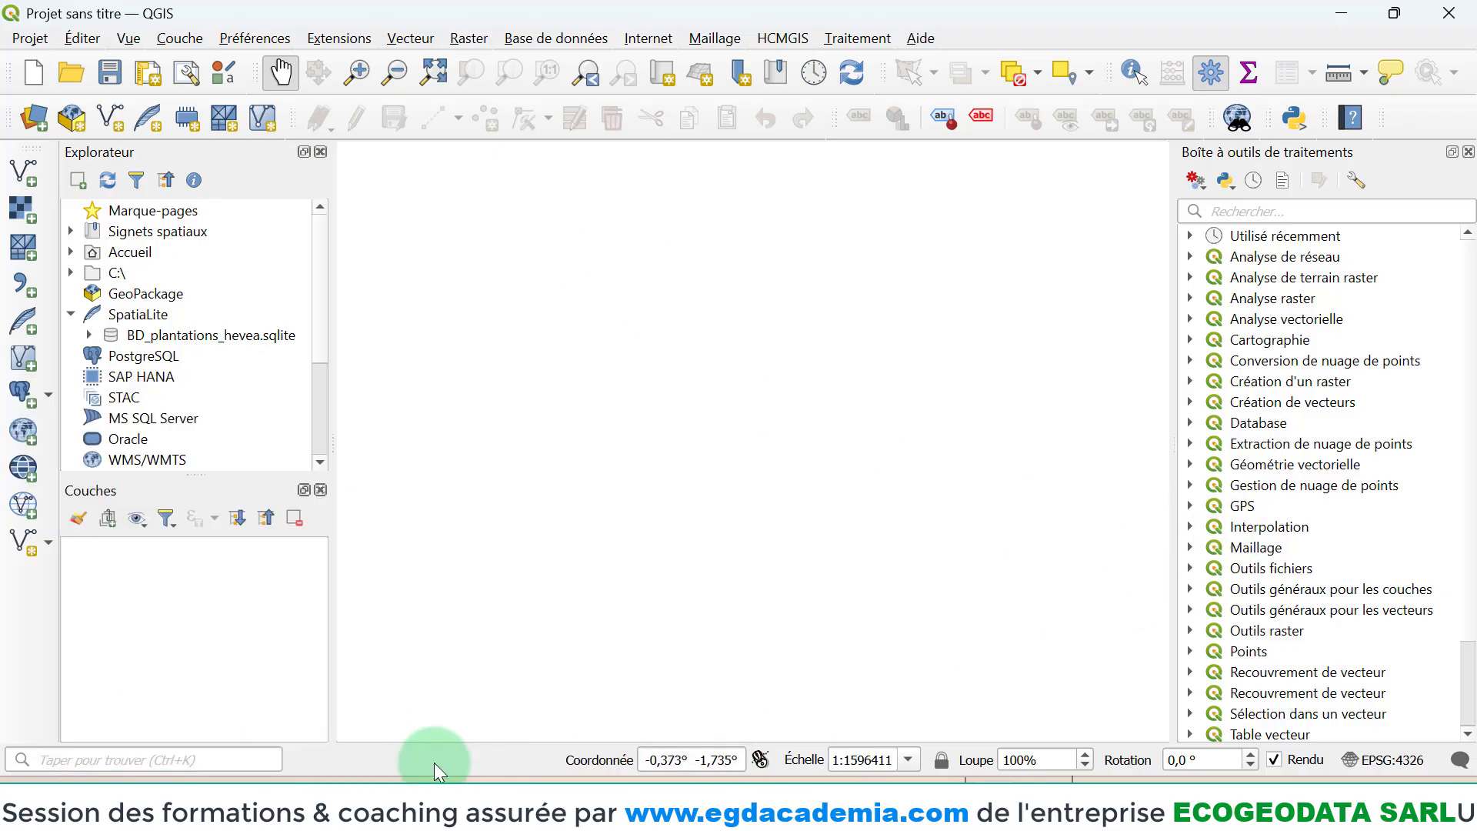
drag(643, 761, 739, 759)
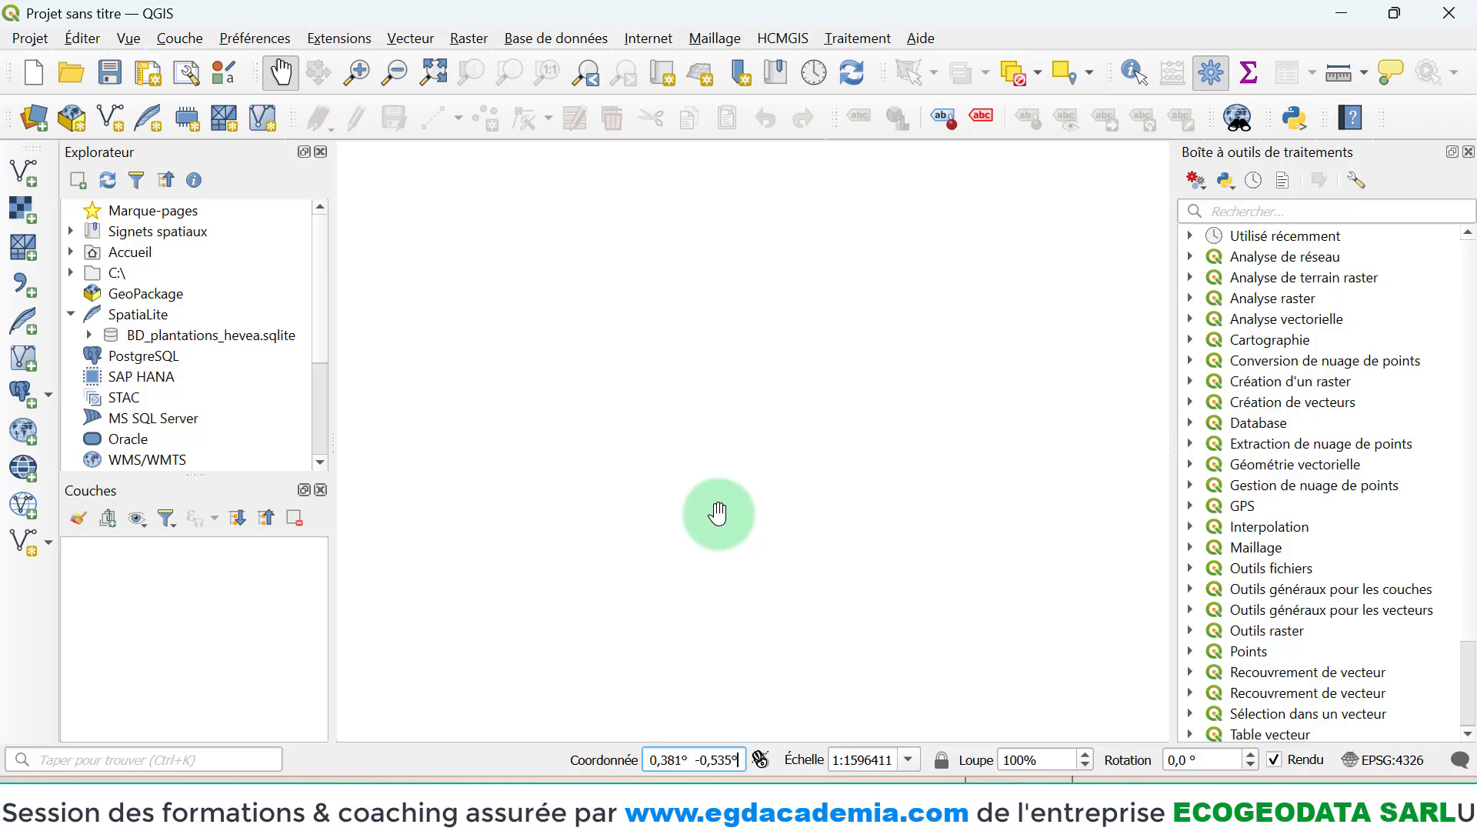
click(908, 760)
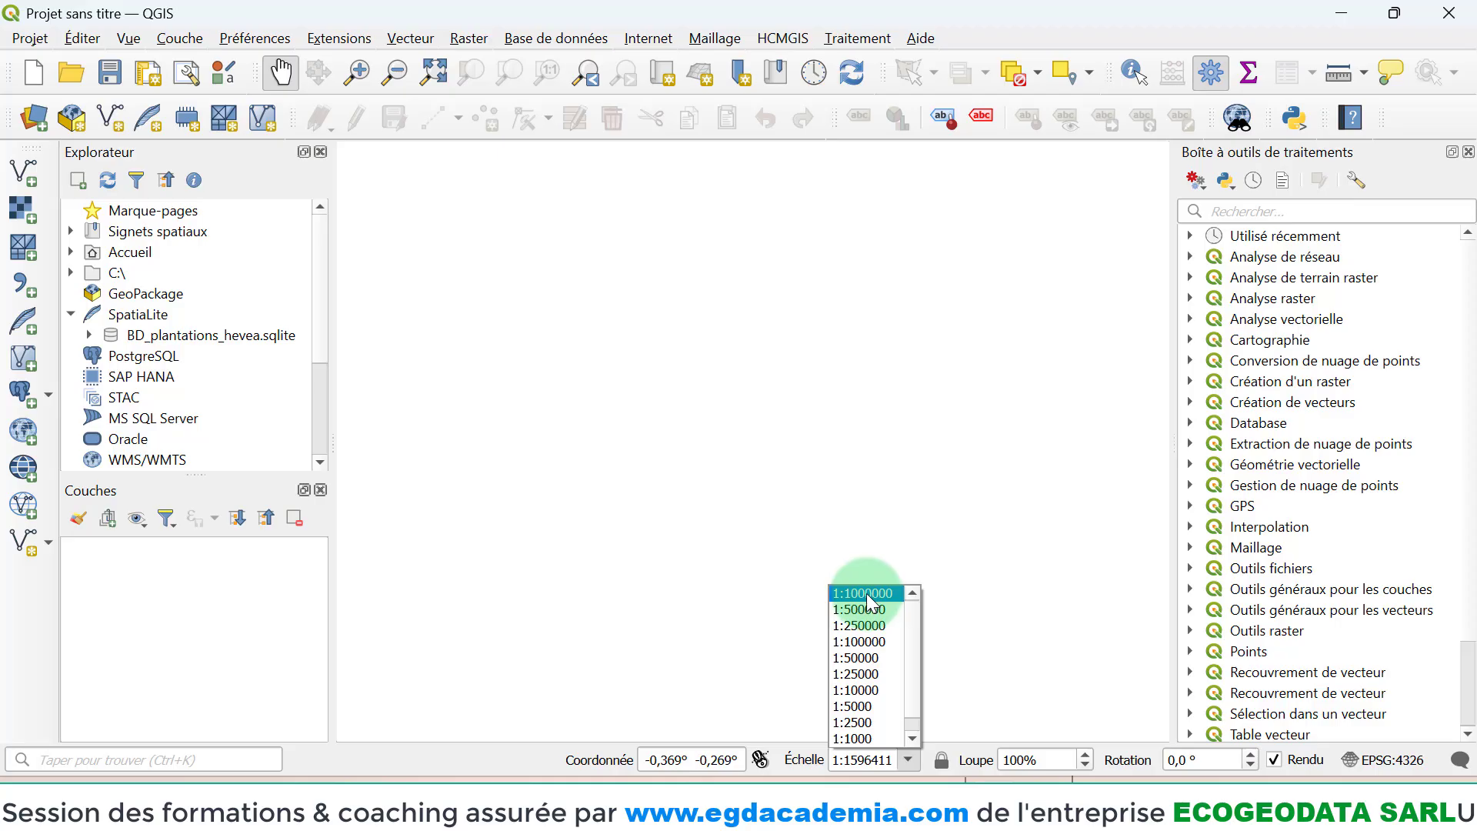
click(1033, 760)
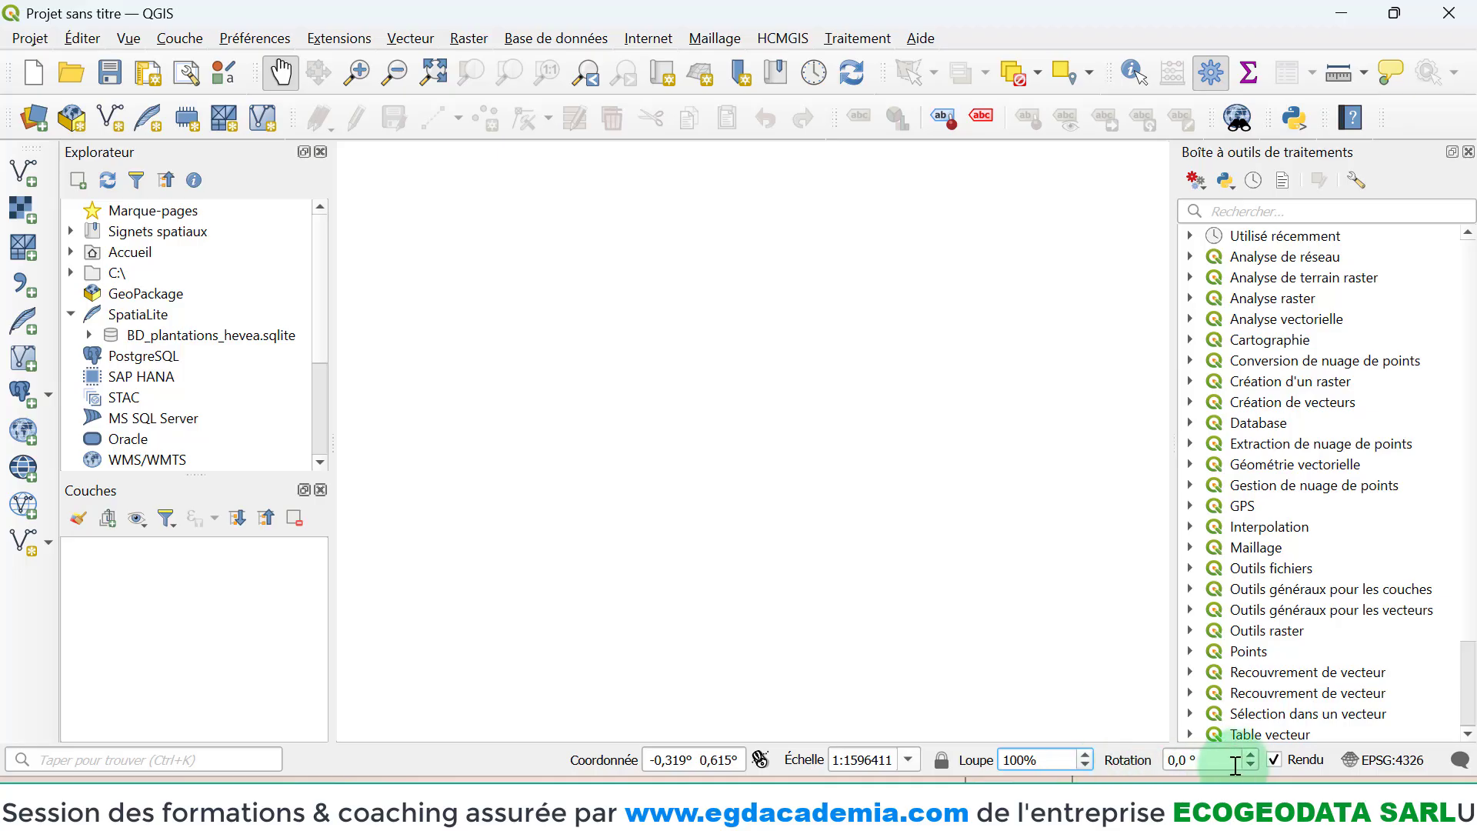
click(1209, 760)
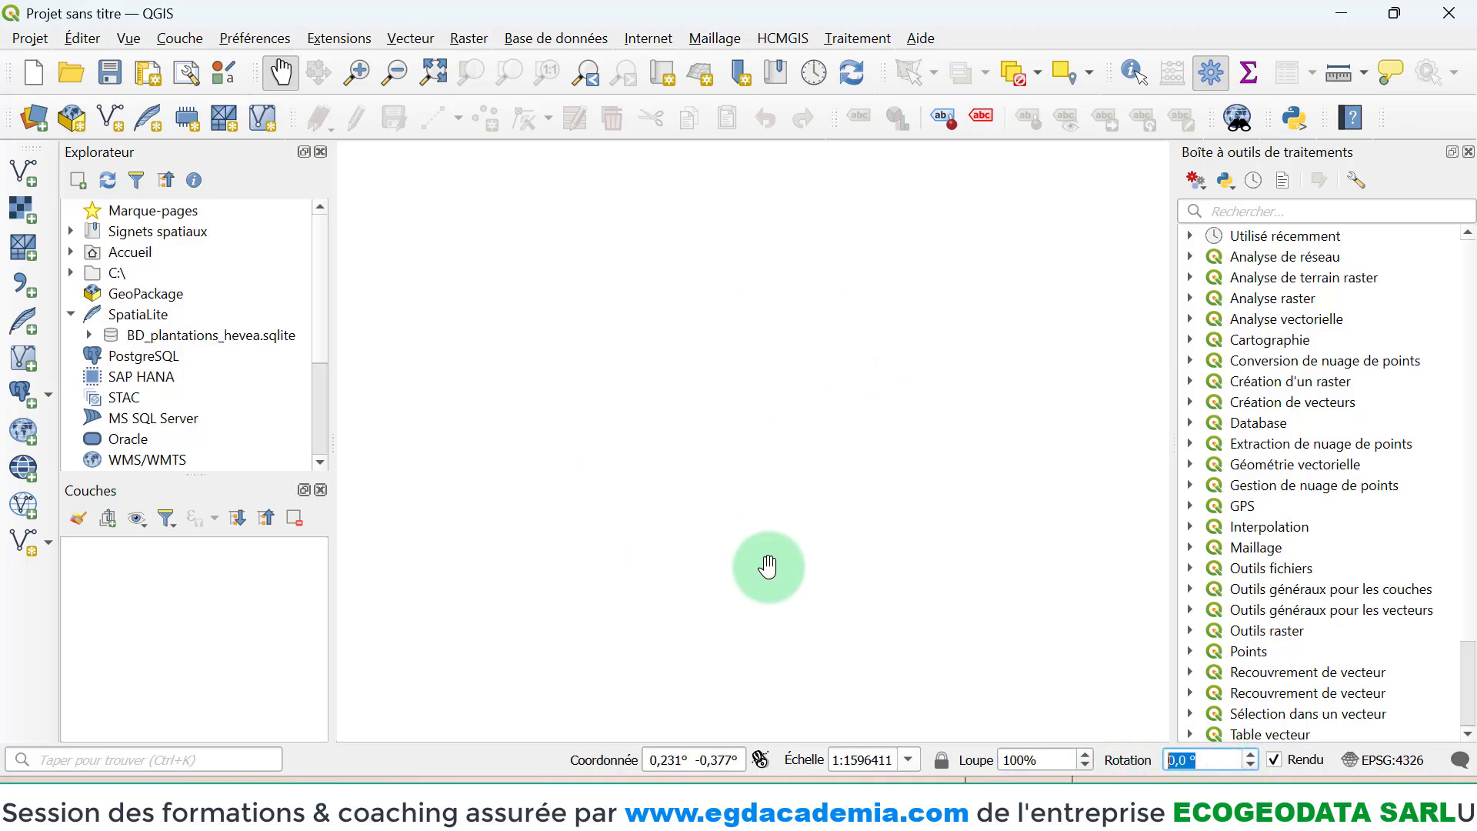
- Open the project's coordinate reference system properties, view the available systems, and leave without applying changes
click(1369, 760)
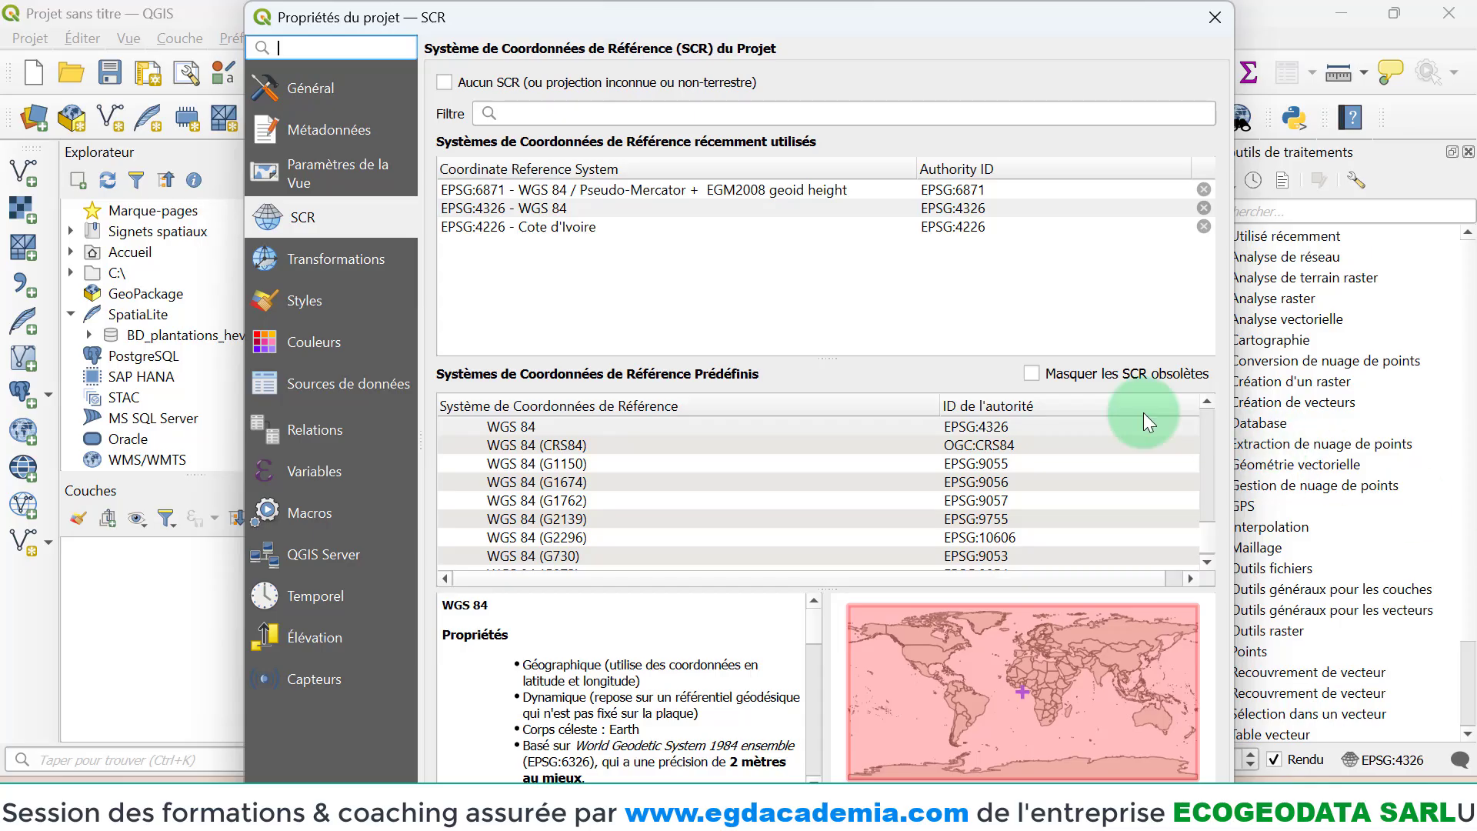
drag(1039, 3, 1031, 37)
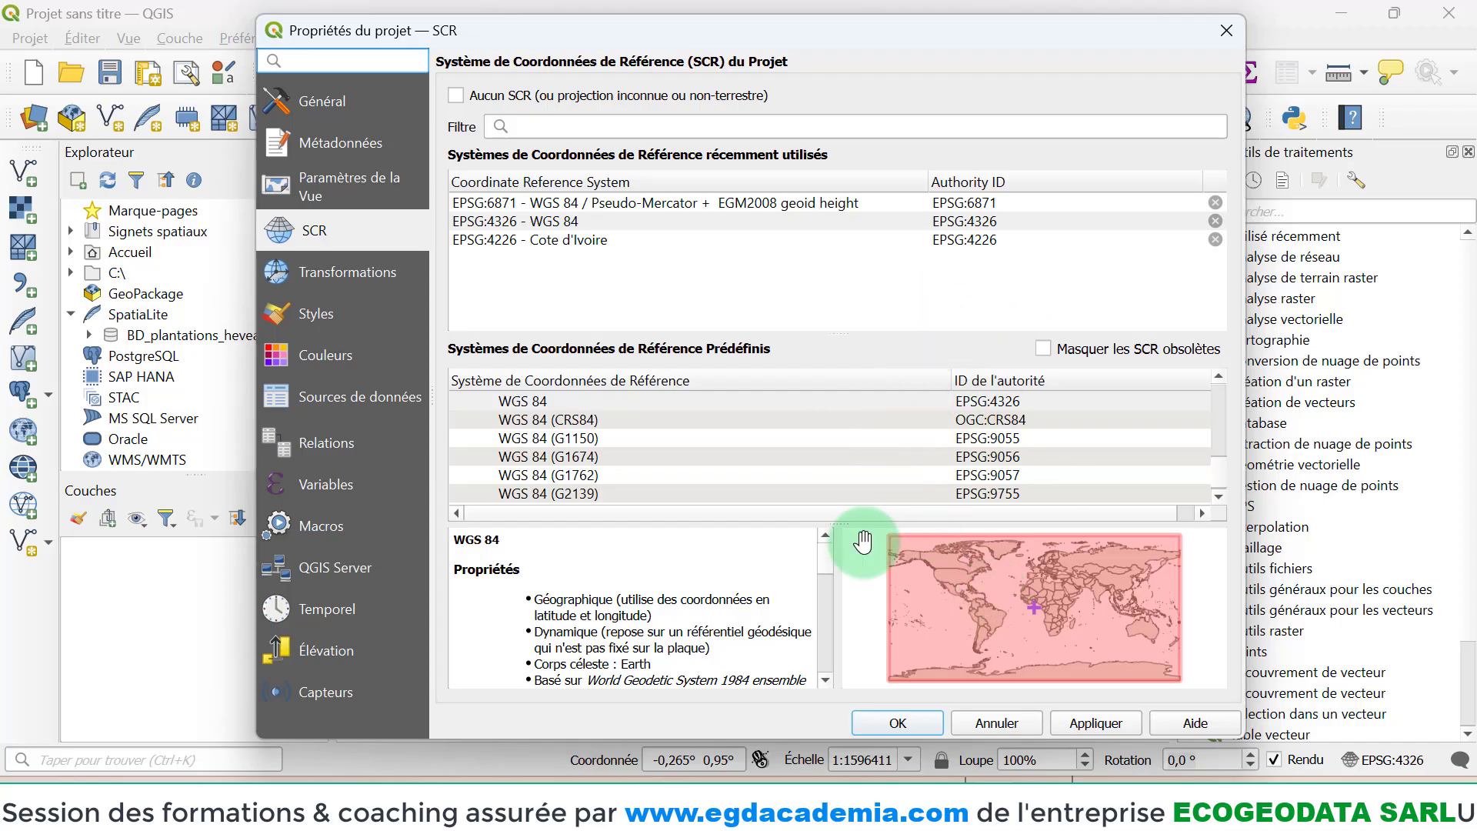
click(980, 722)
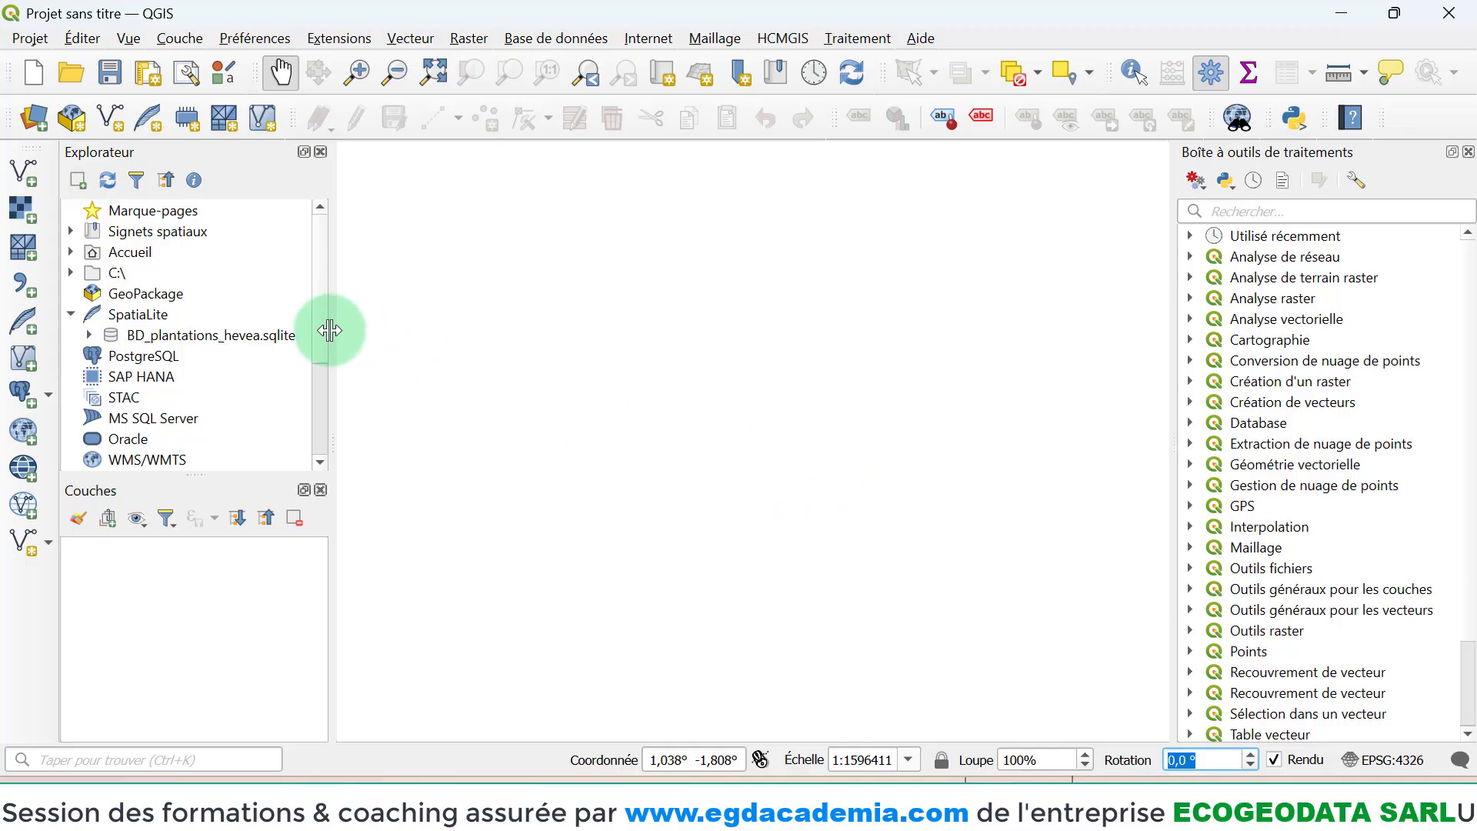
- Narrow the Explorateur and Couches panels slightly and open the general program options, moving the dialog fully into view
mouse_move(336, 336)
mouse_down()
mouse_move(354, 339)
mouse_move(317, 342)
mouse_up()
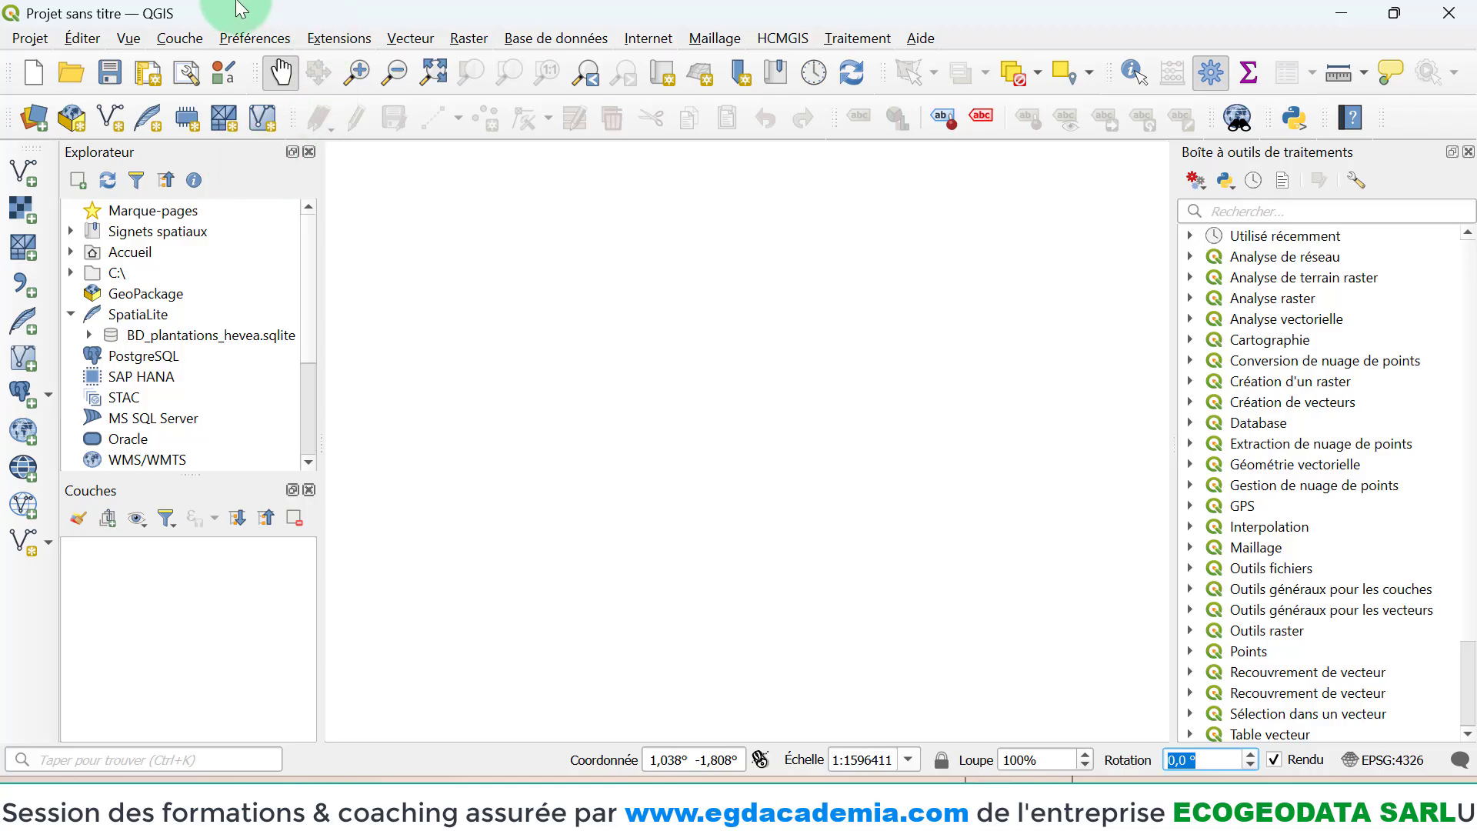
click(249, 42)
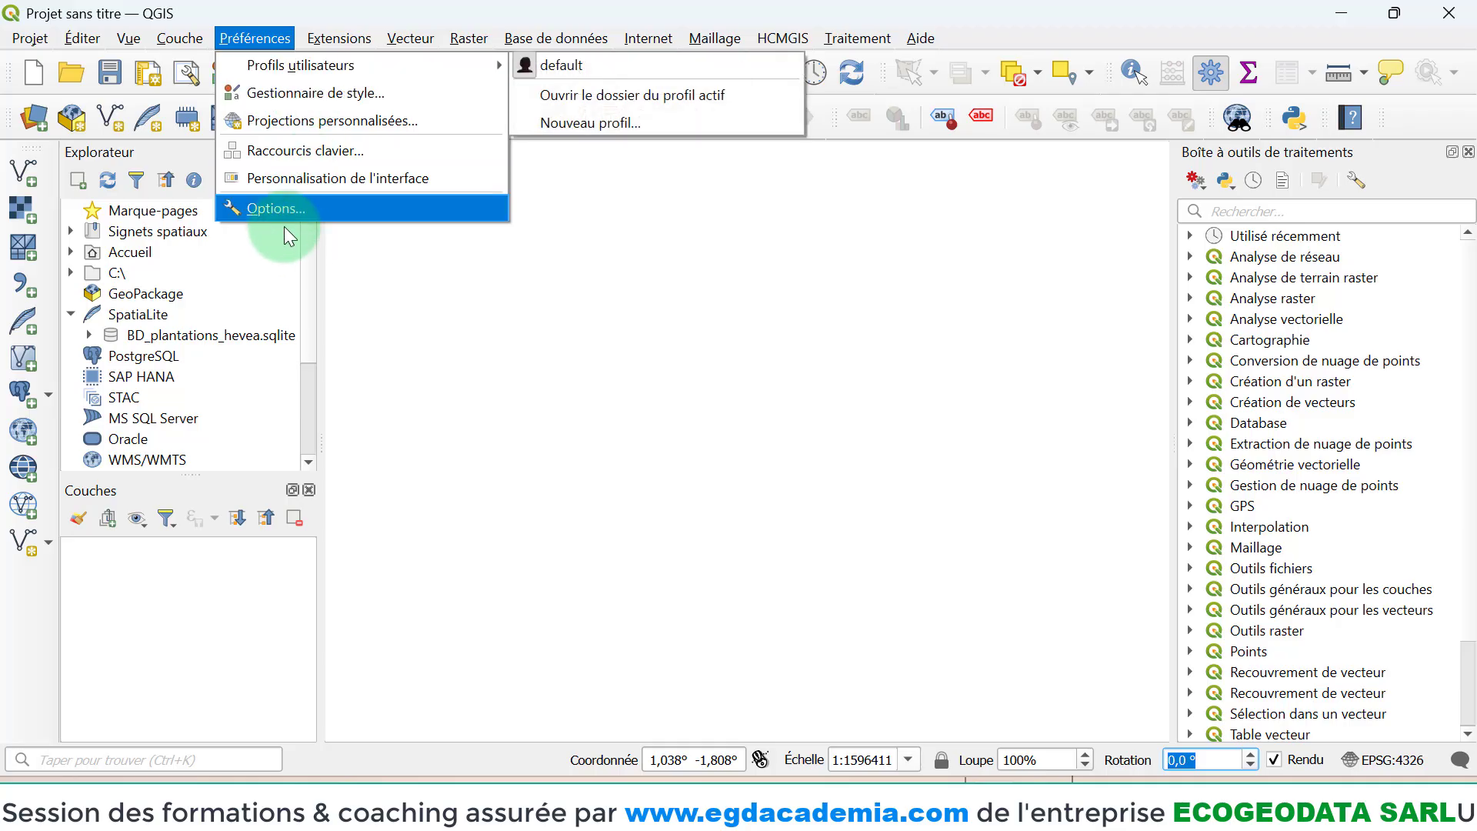
click(275, 209)
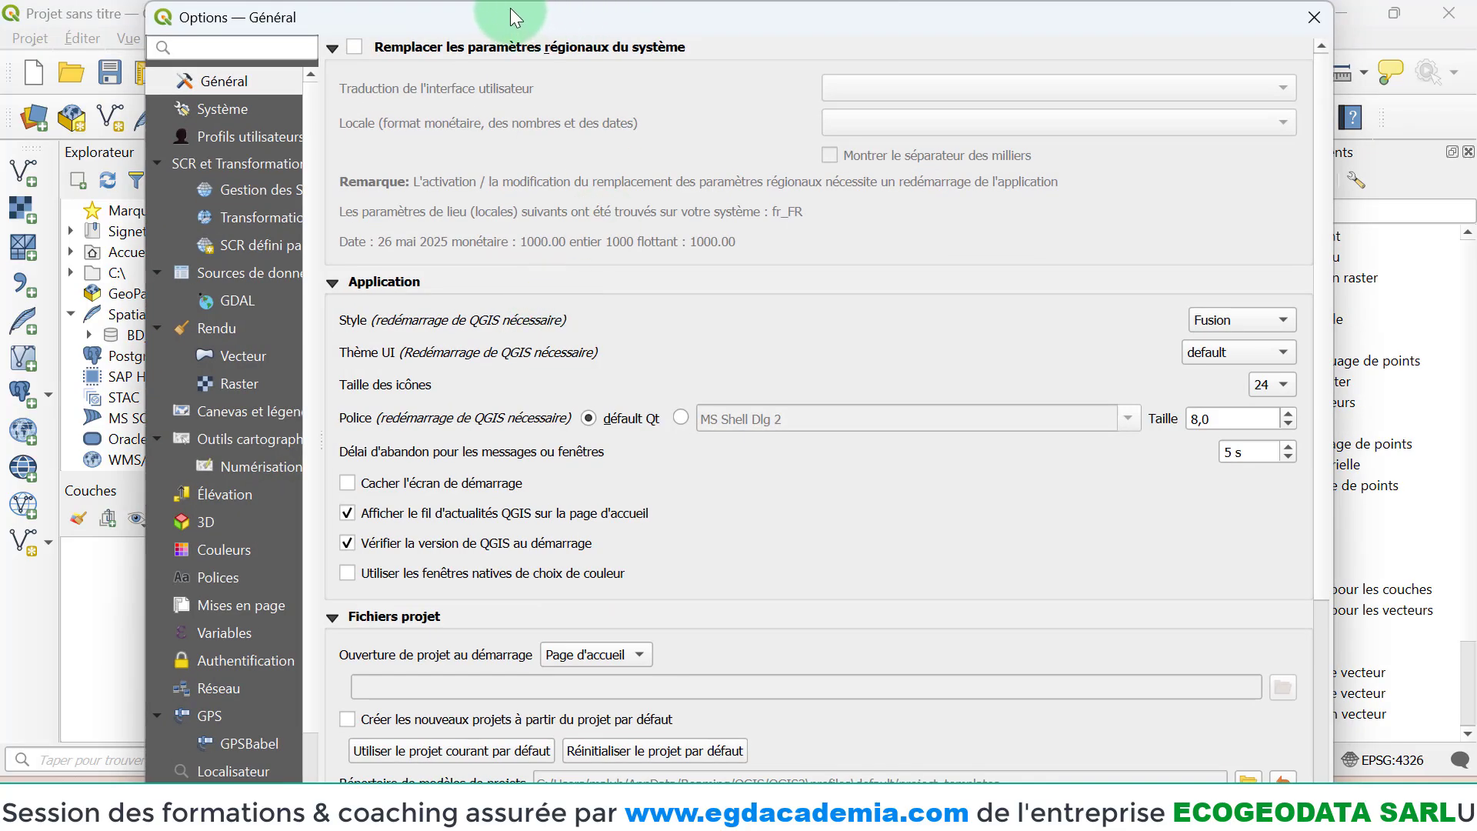
drag(511, 13, 568, 45)
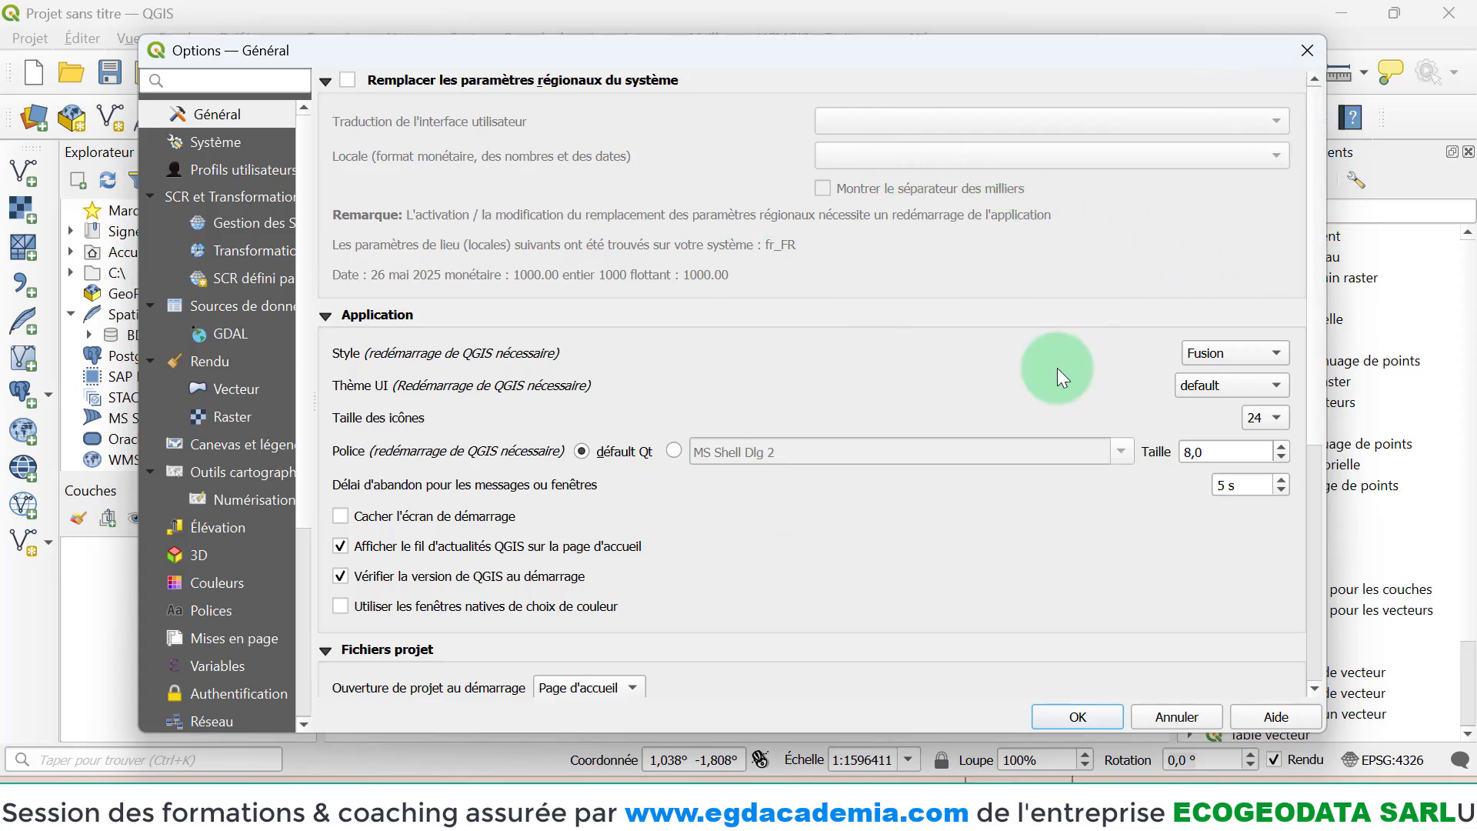
- Enable the override of the system's regional settings and look through the available interface languages and locales
click(1000, 121)
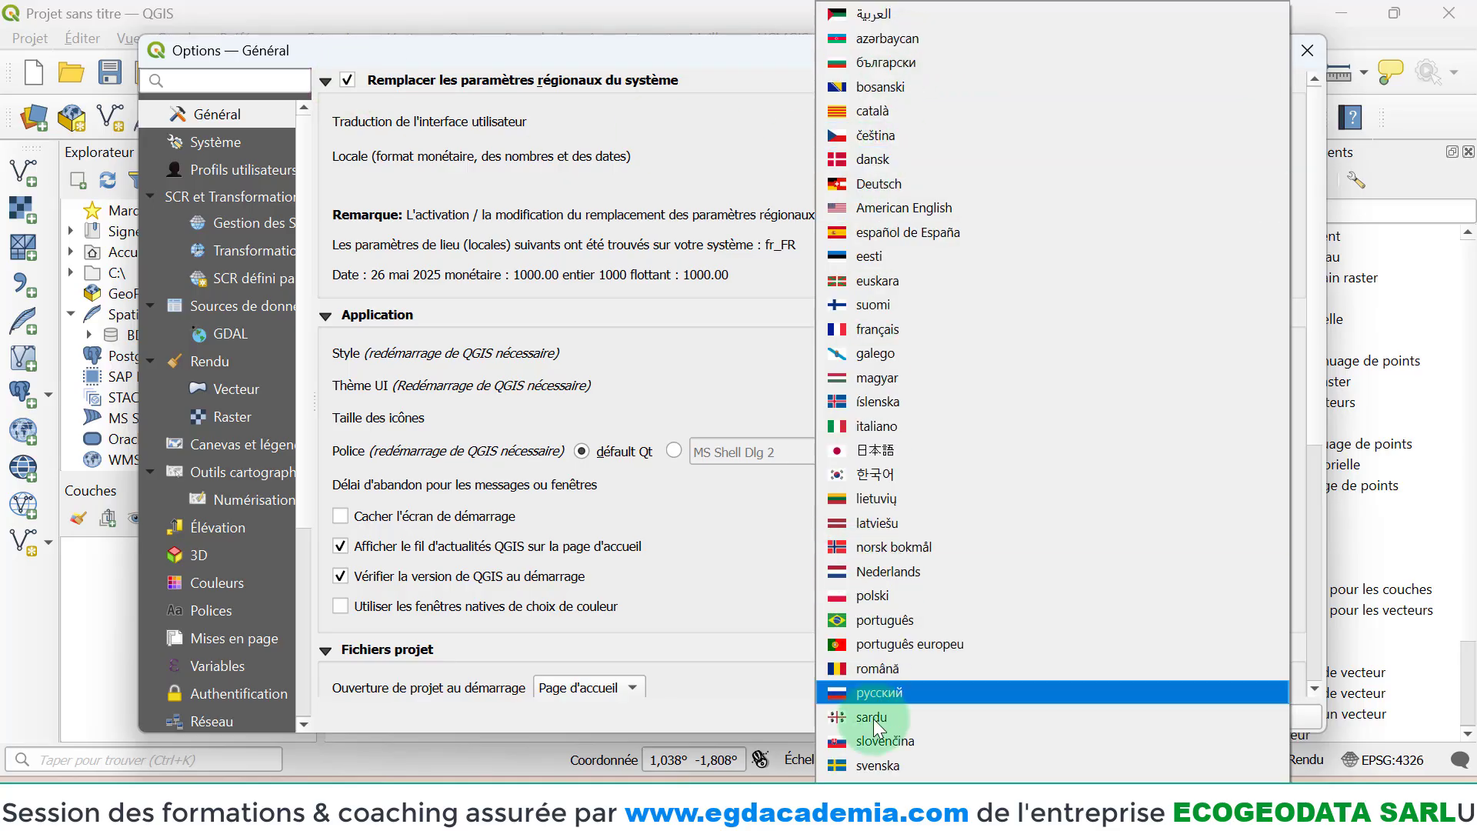
click(708, 116)
click(929, 156)
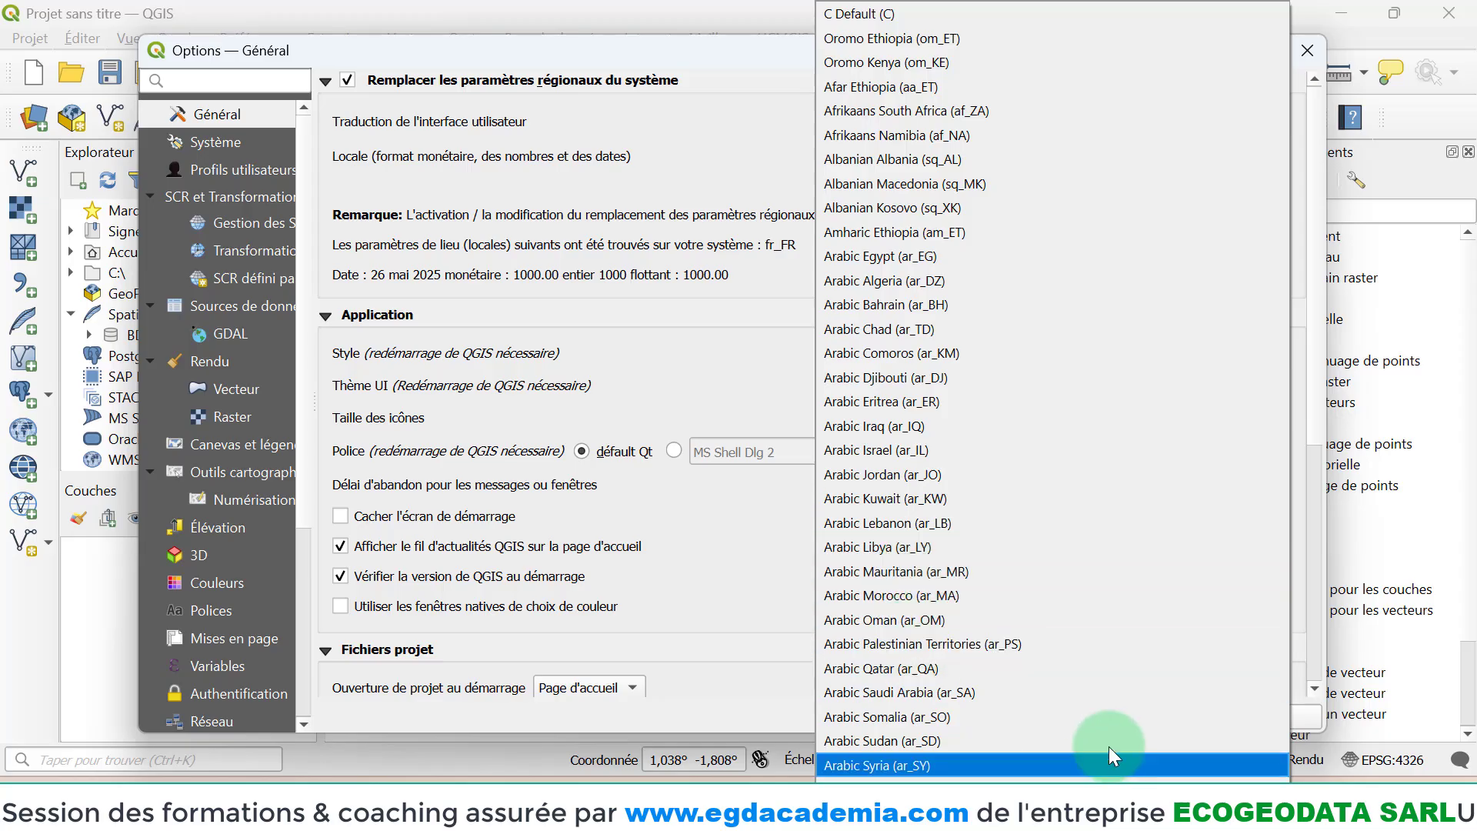
click(736, 151)
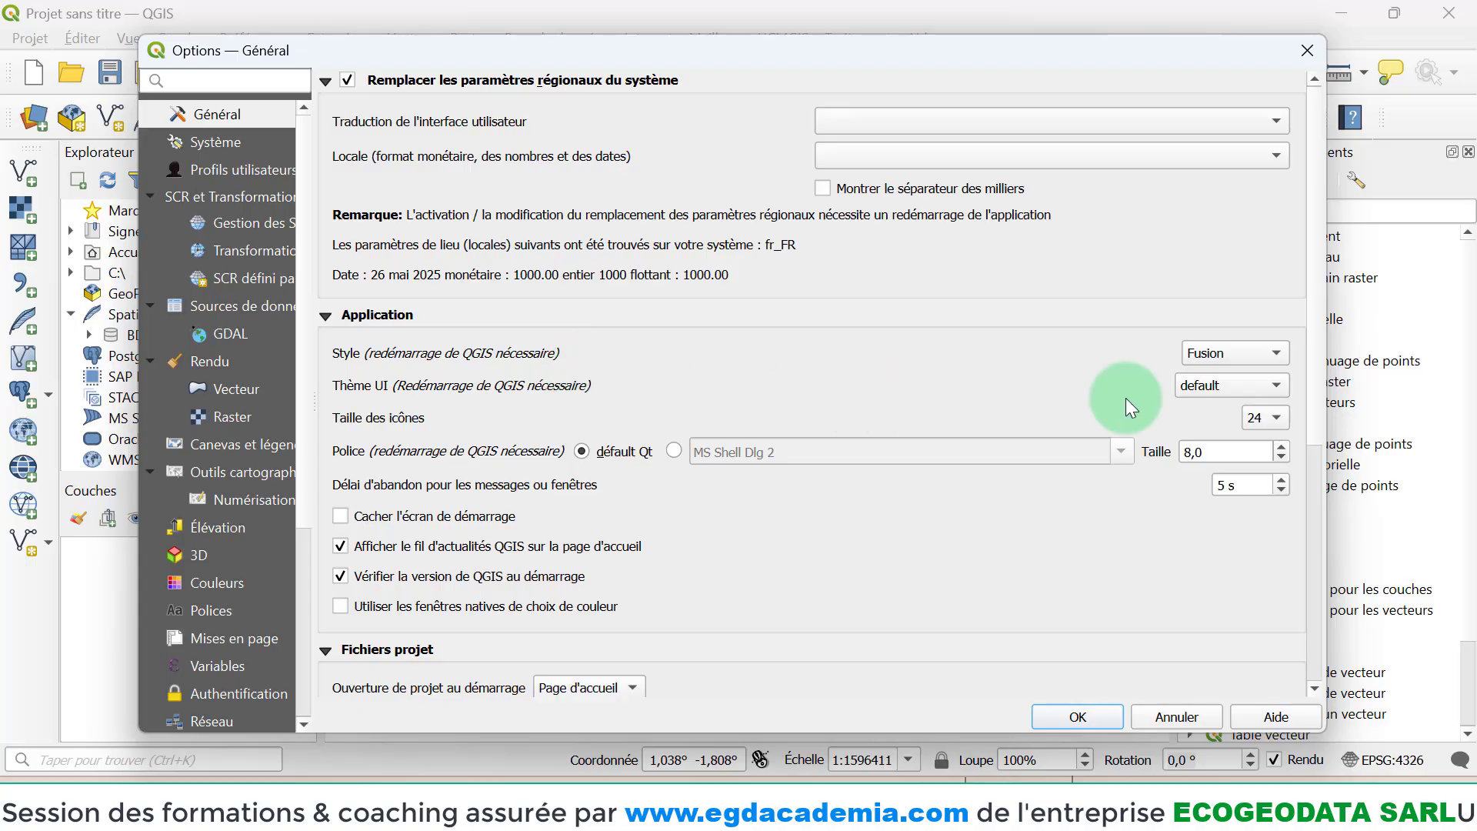
- Examine the available interface styles and the project file settings in the general options
click(1208, 354)
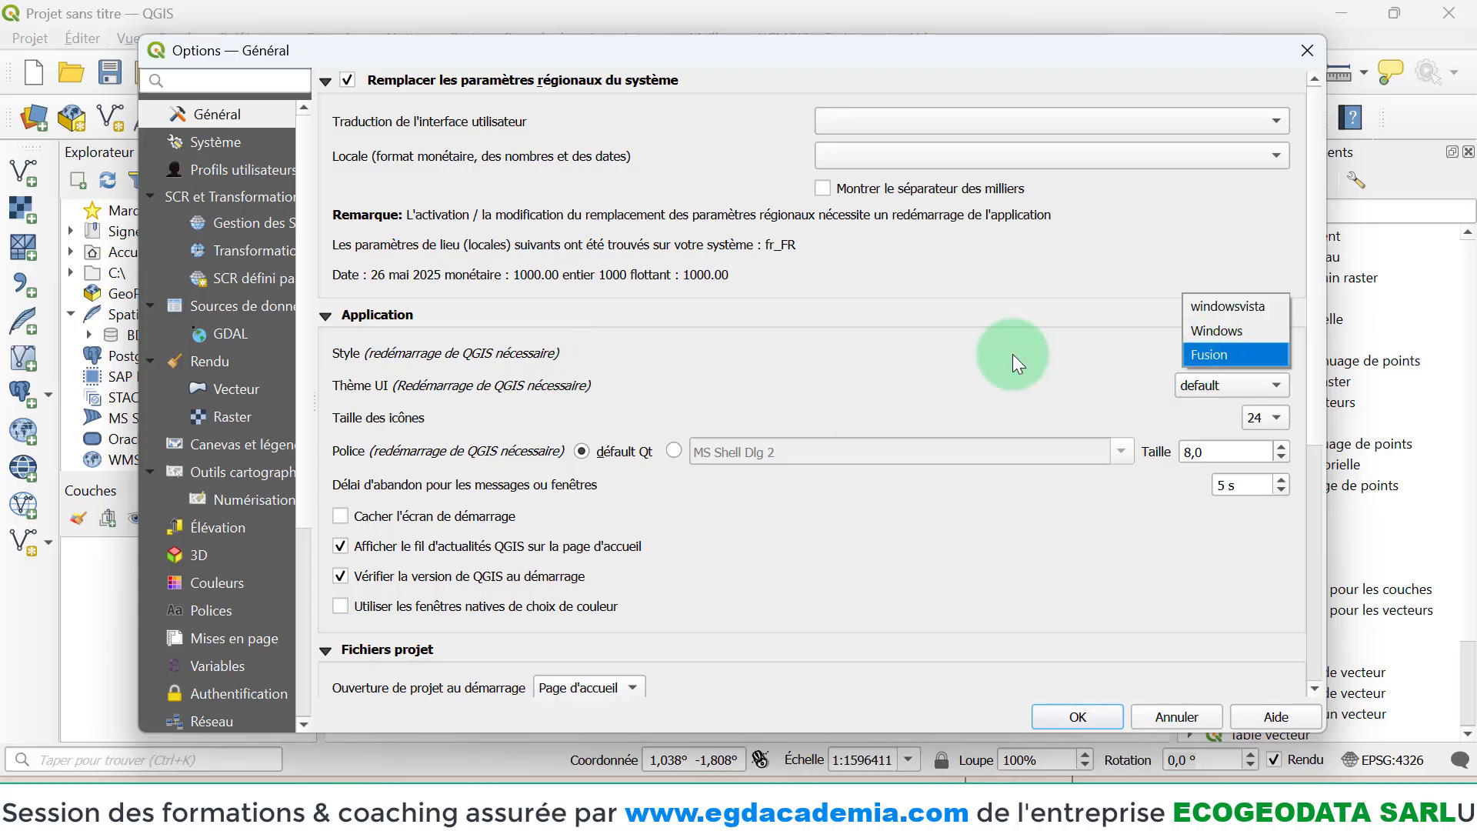
click(916, 361)
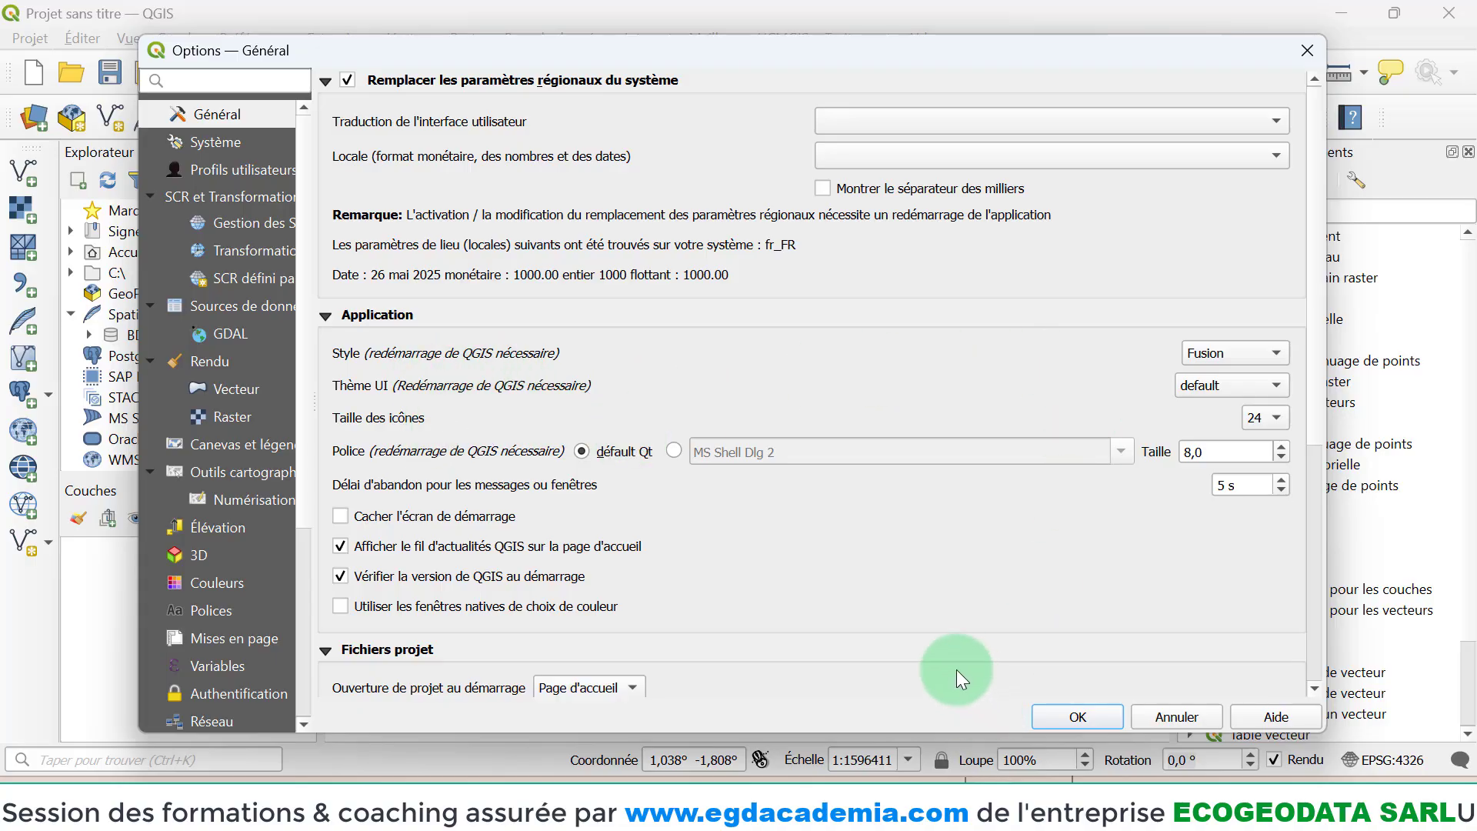
drag(1323, 395, 1326, 639)
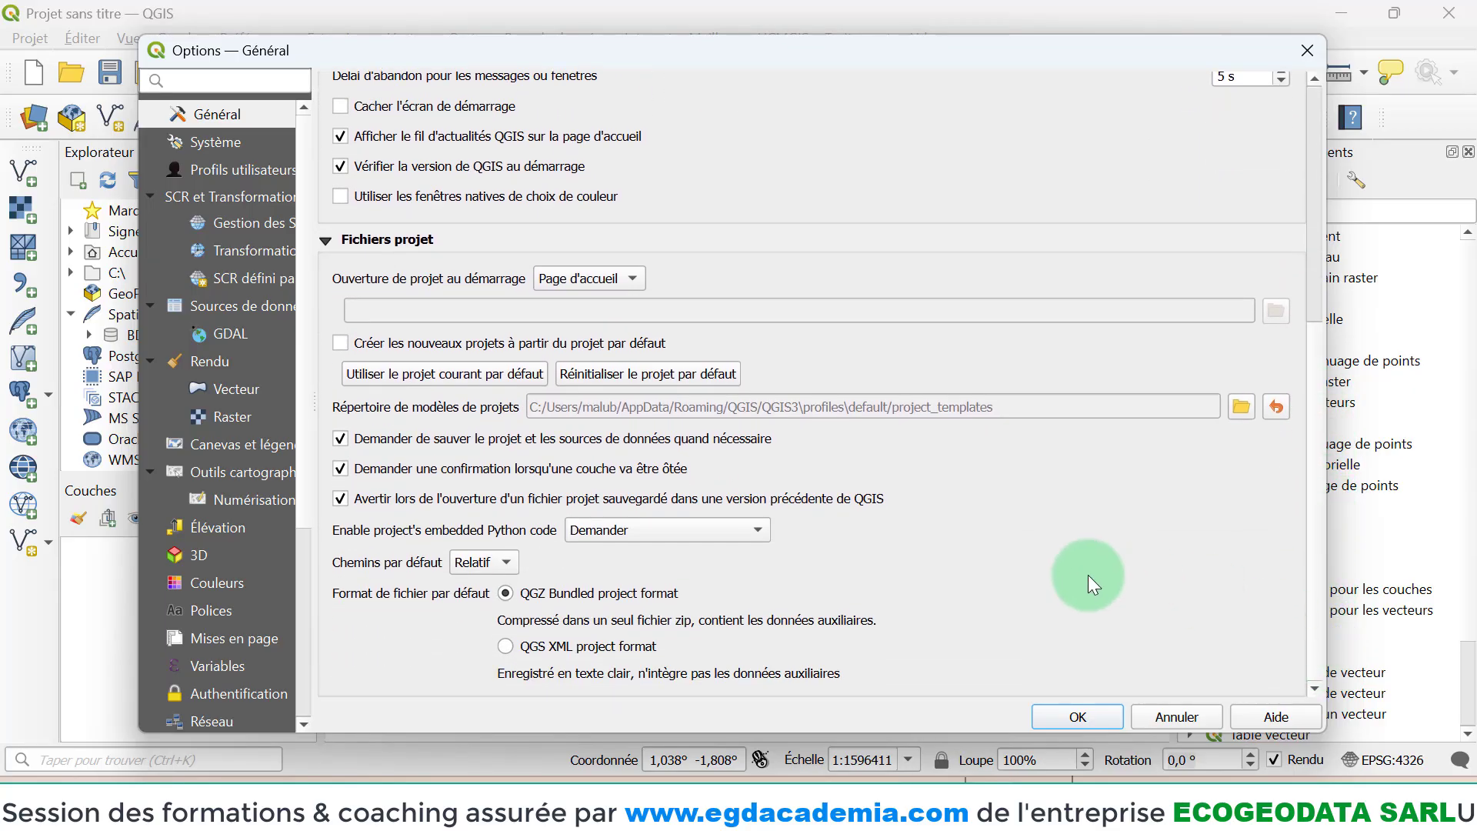
- Look through the Système, Avancé and Python categories of the program options
click(200, 143)
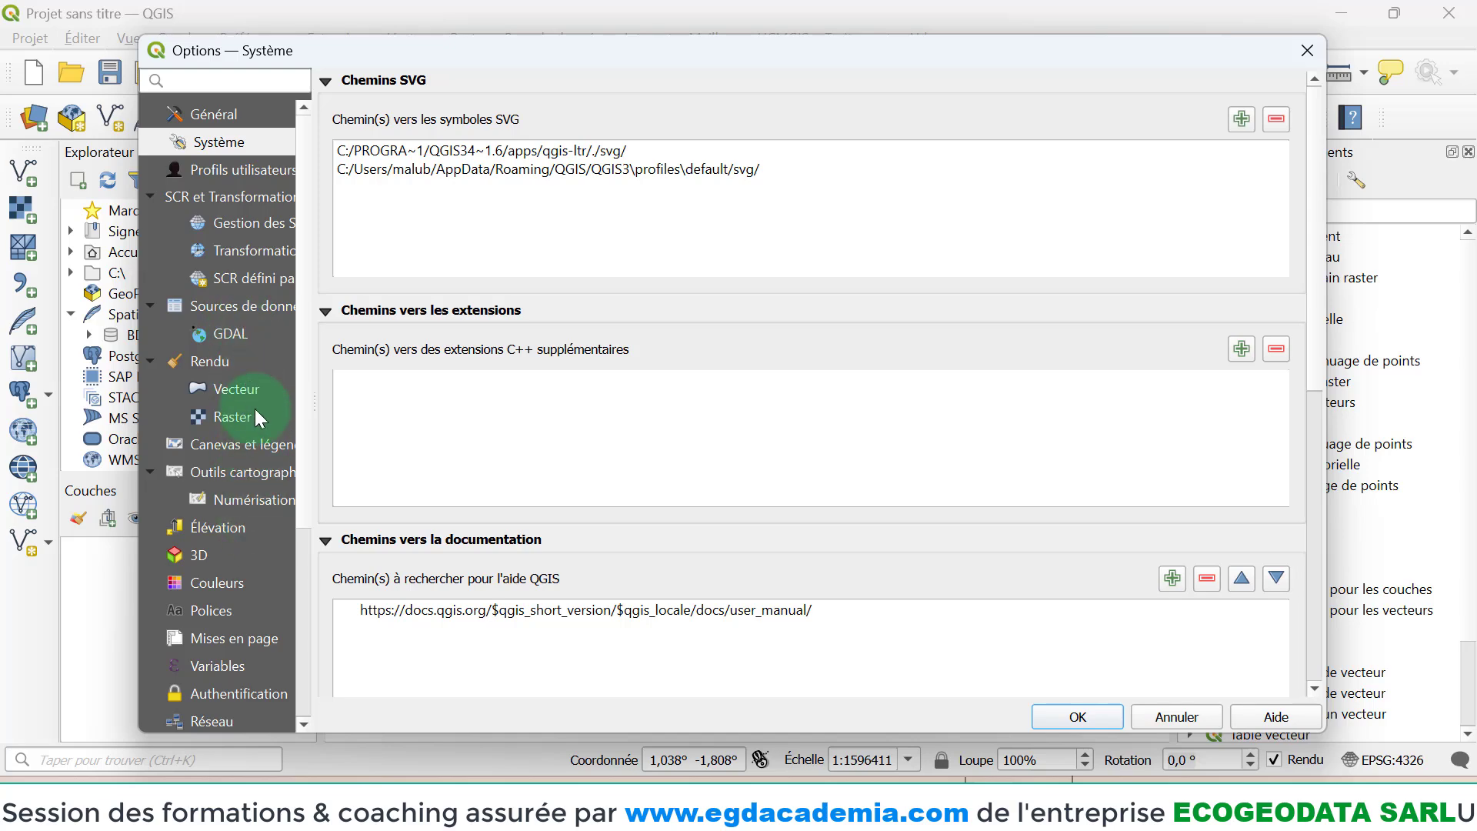
click(232, 120)
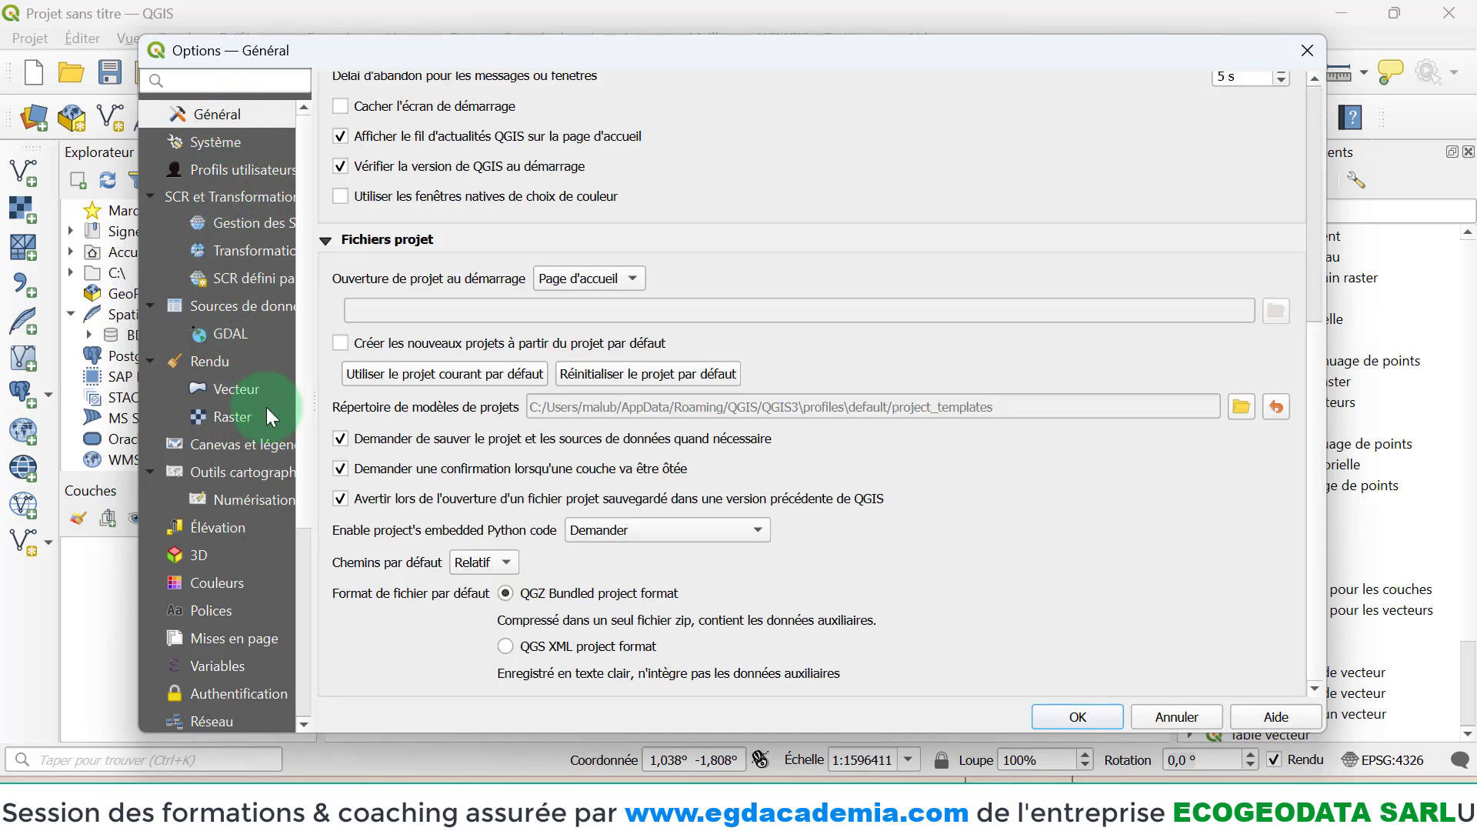
scroll(262, 477, down, 3)
click(238, 697)
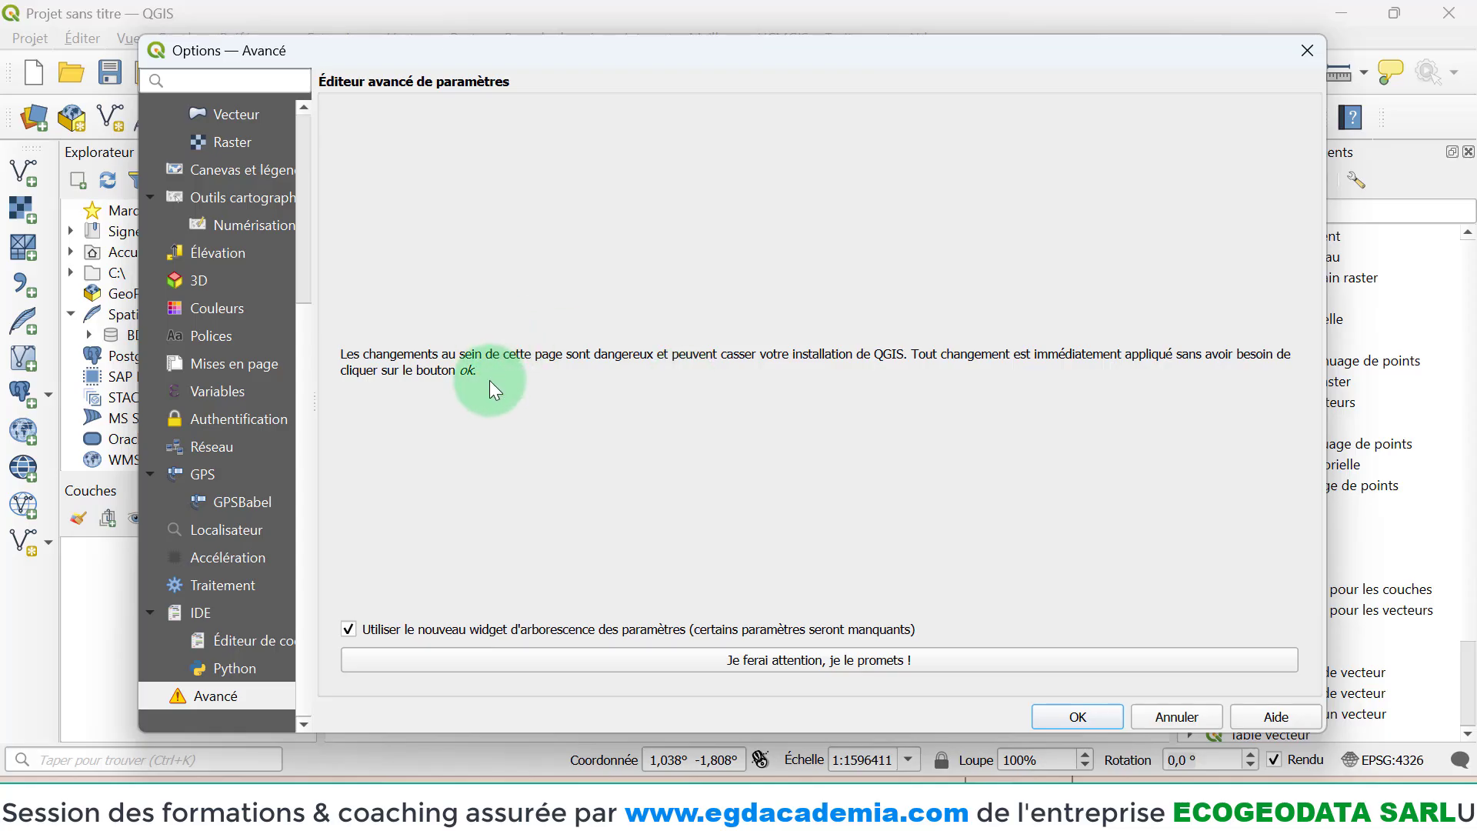
click(235, 666)
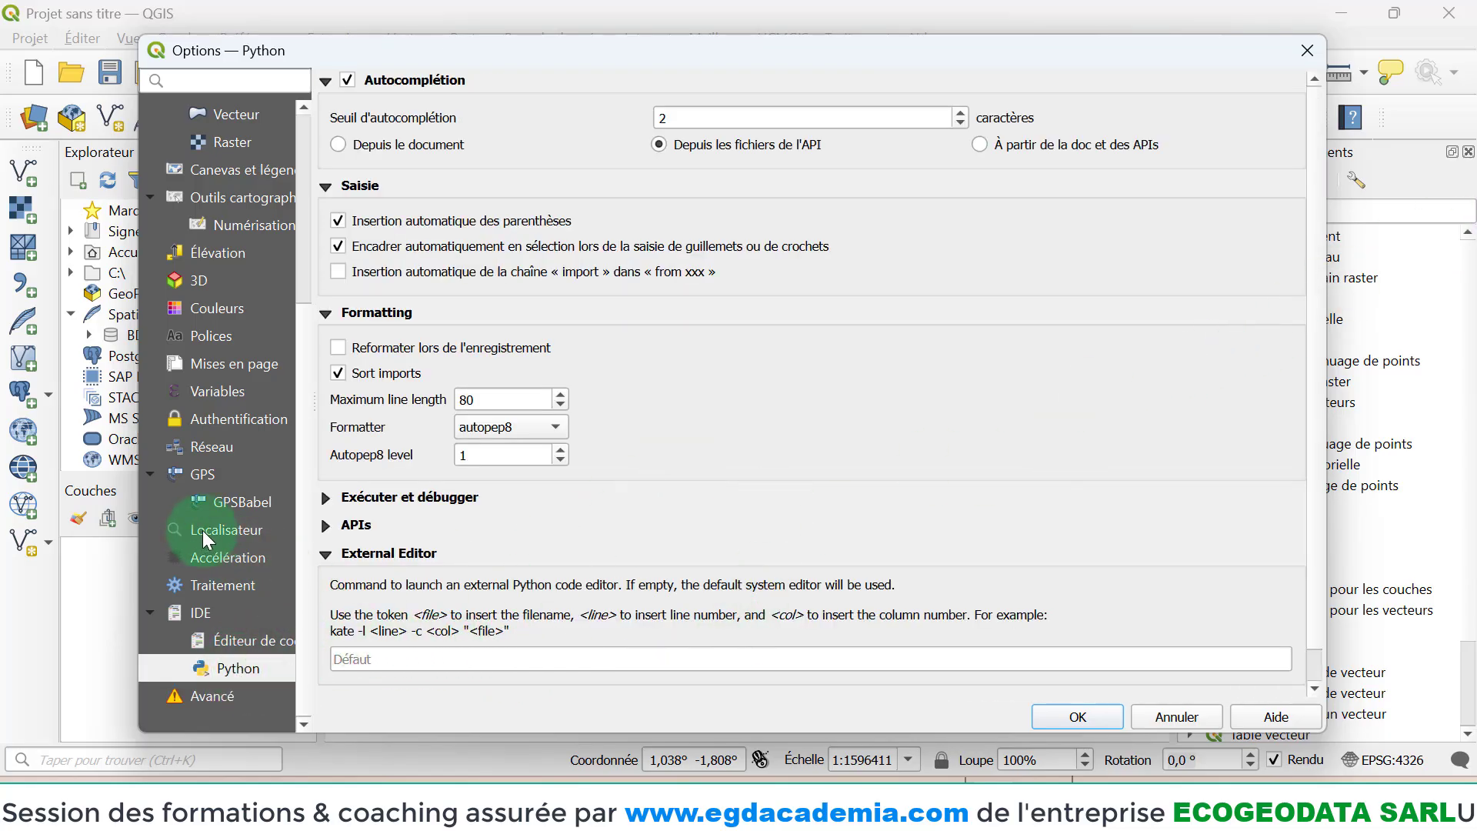
scroll(208, 538, up, 3)
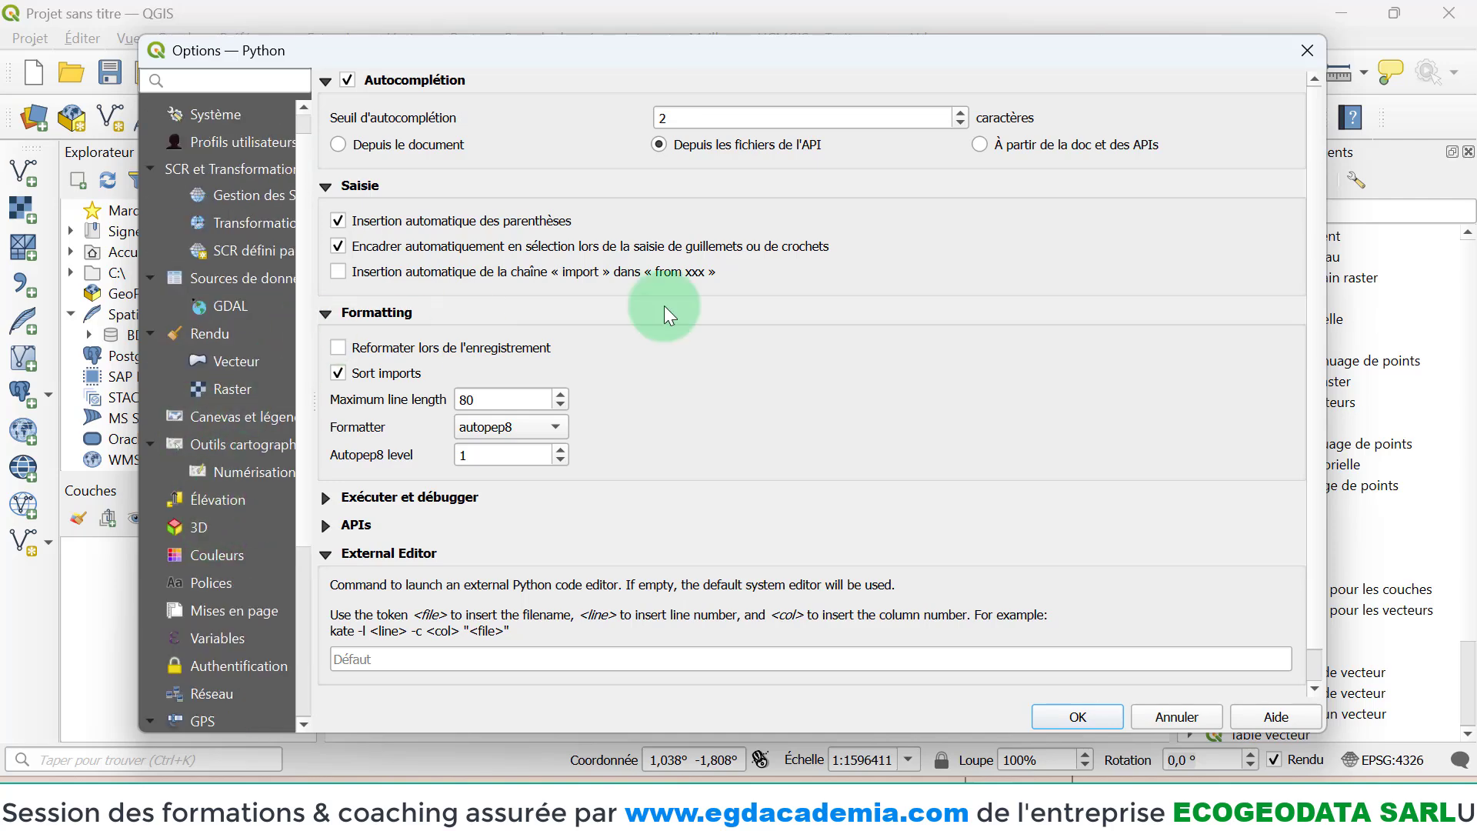
scroll(261, 249, up, 1)
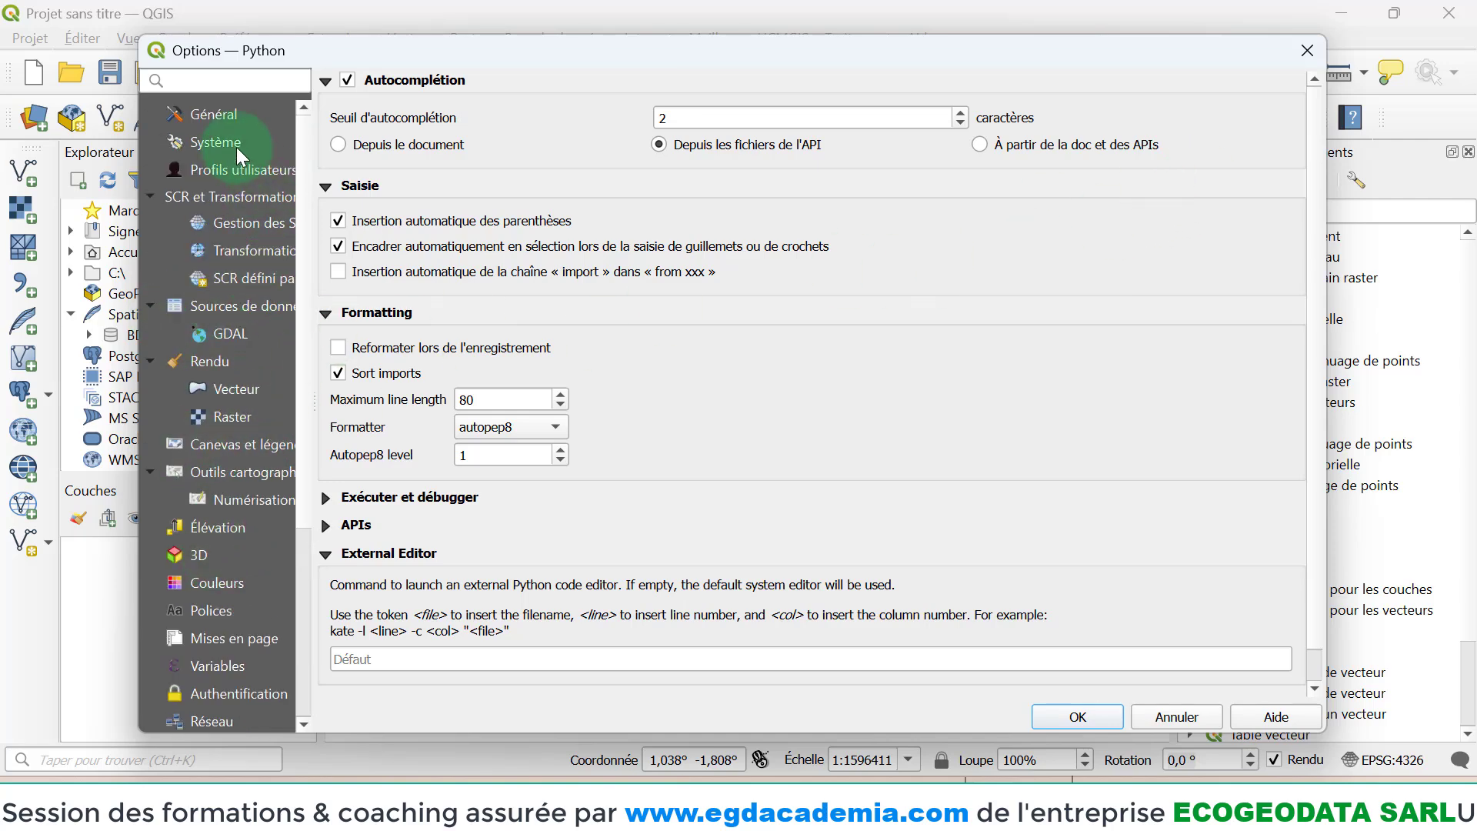
- Disable the override of the system's regional settings in the general options and close the dialog
click(233, 113)
scroll(946, 162, up, 5)
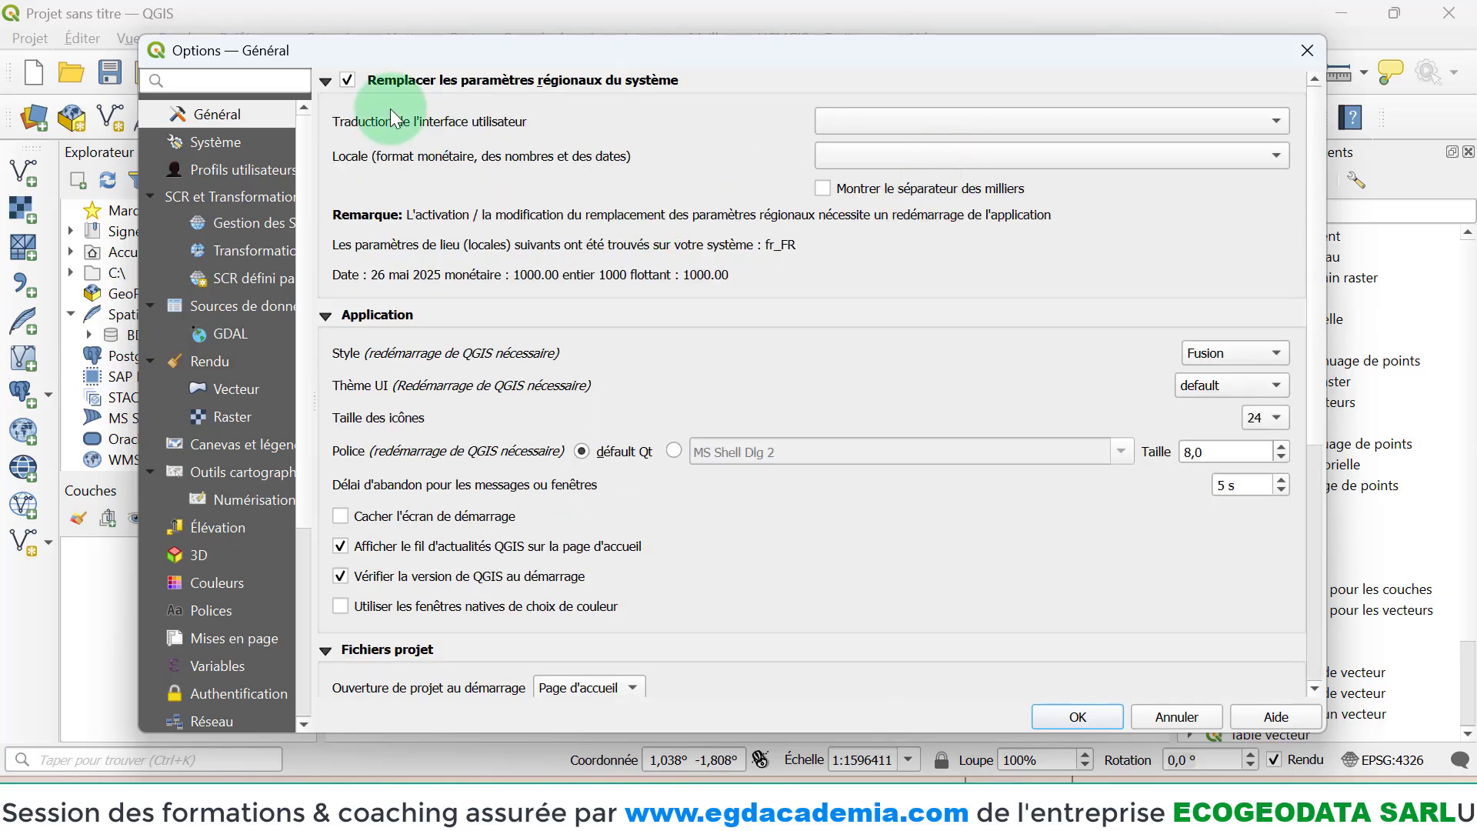
click(350, 79)
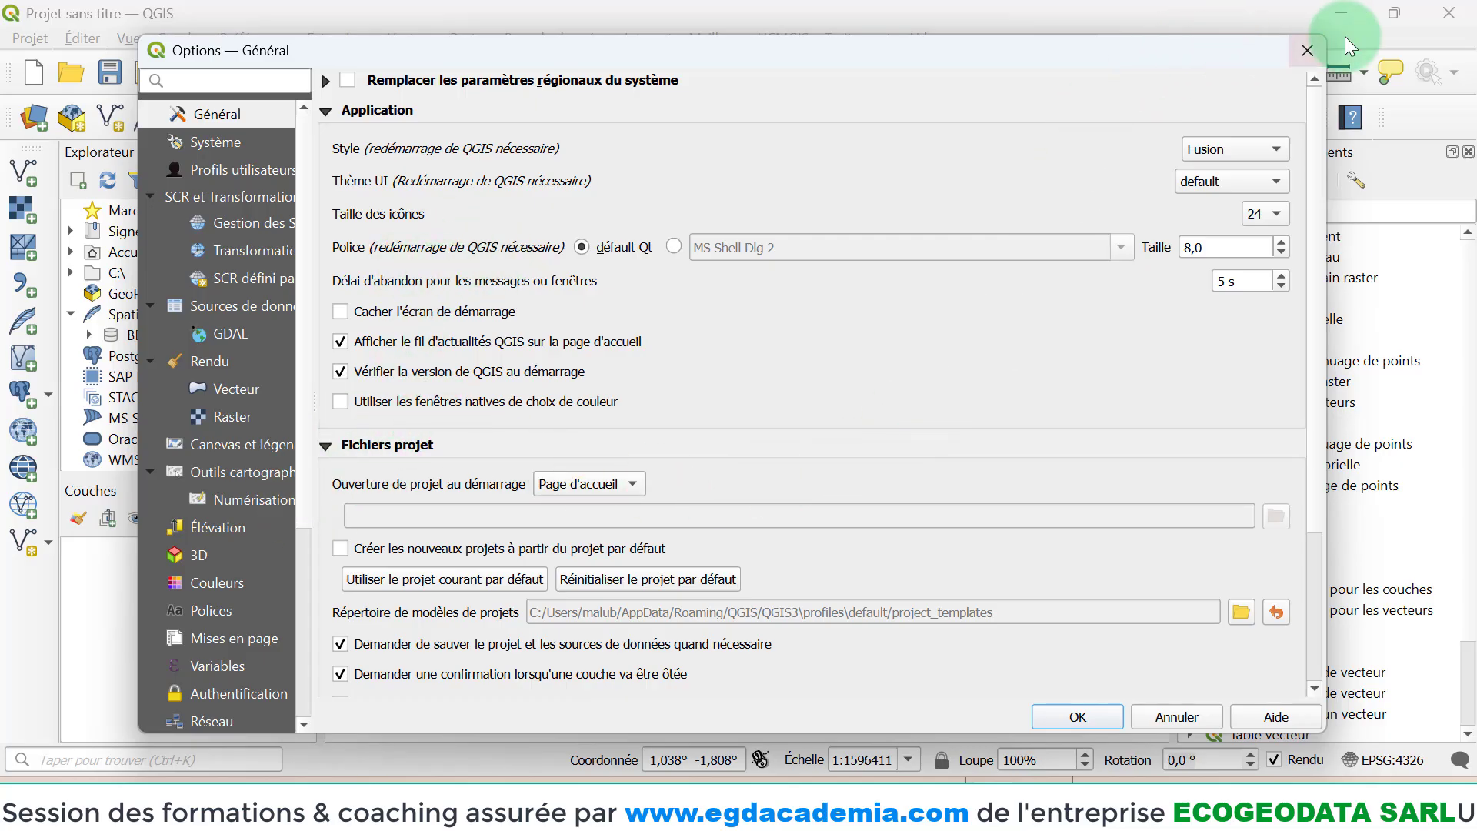
click(1307, 51)
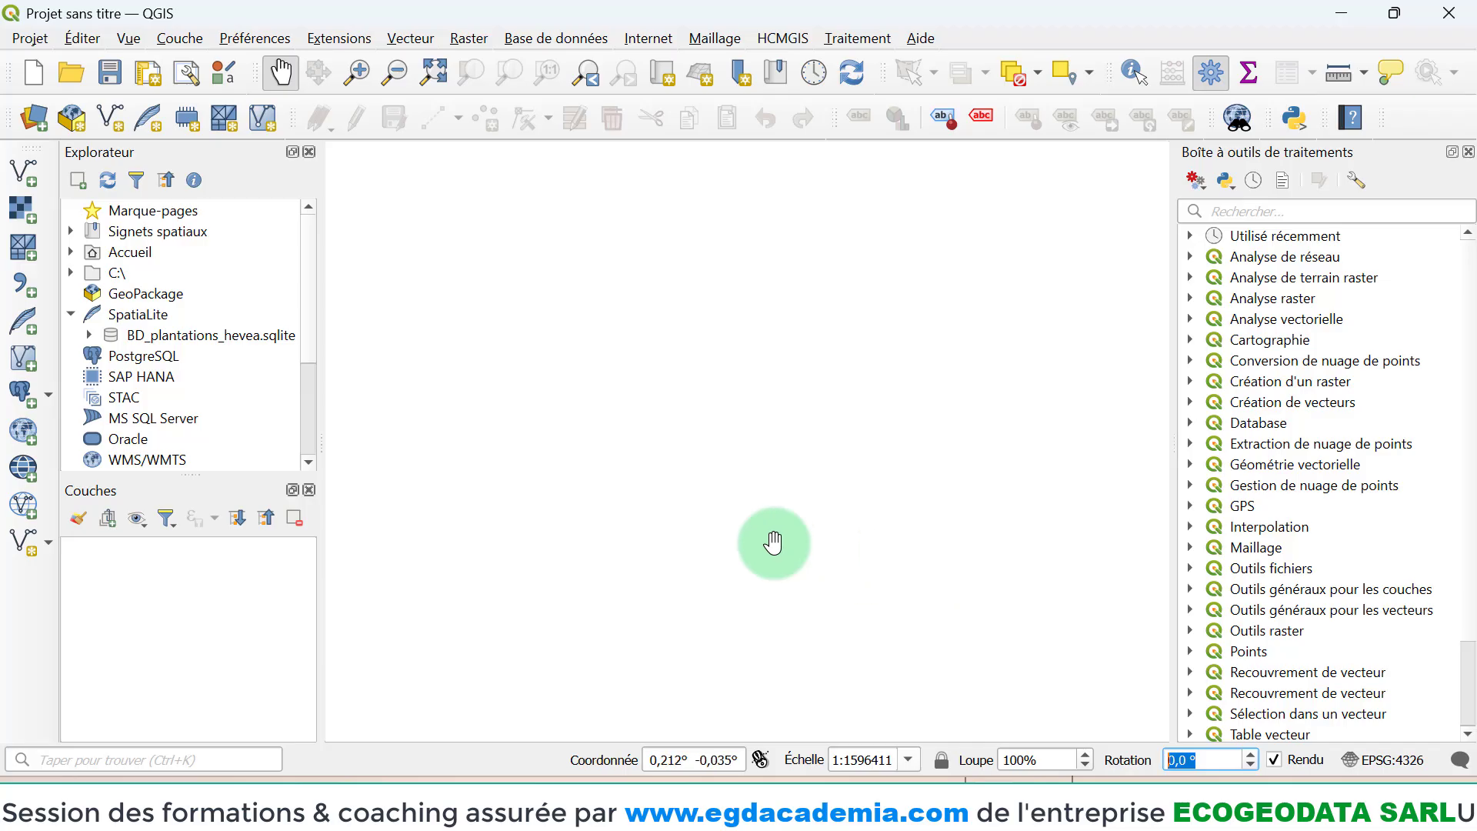
- Widen the Explorateur and Couches panels and make Explorateur taller to view its list of data sources
drag(321, 376, 481, 374)
drag(255, 473, 261, 410)
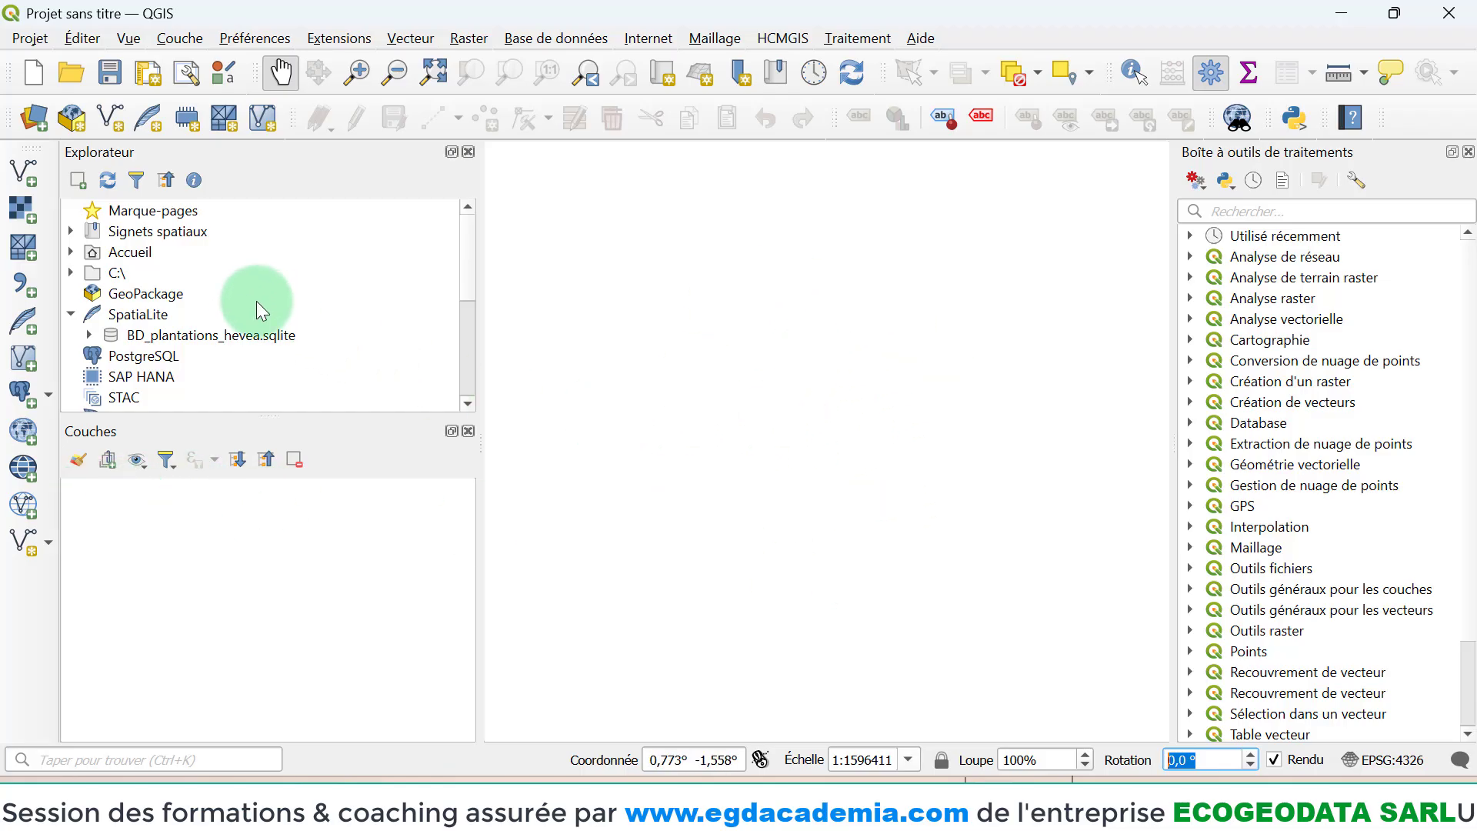
drag(267, 416, 267, 544)
scroll(243, 312, down, 2)
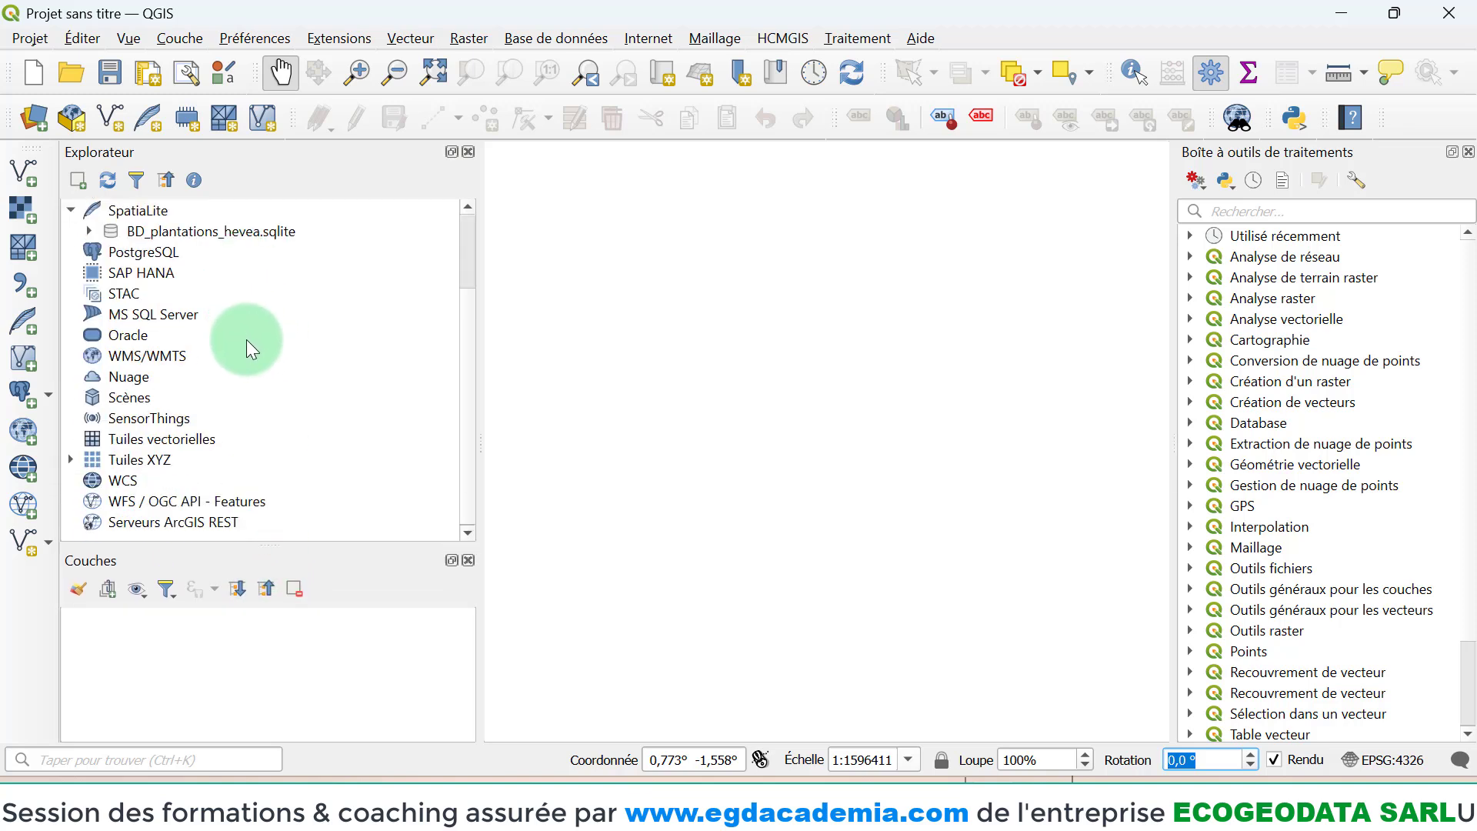
scroll(246, 339, up, 2)
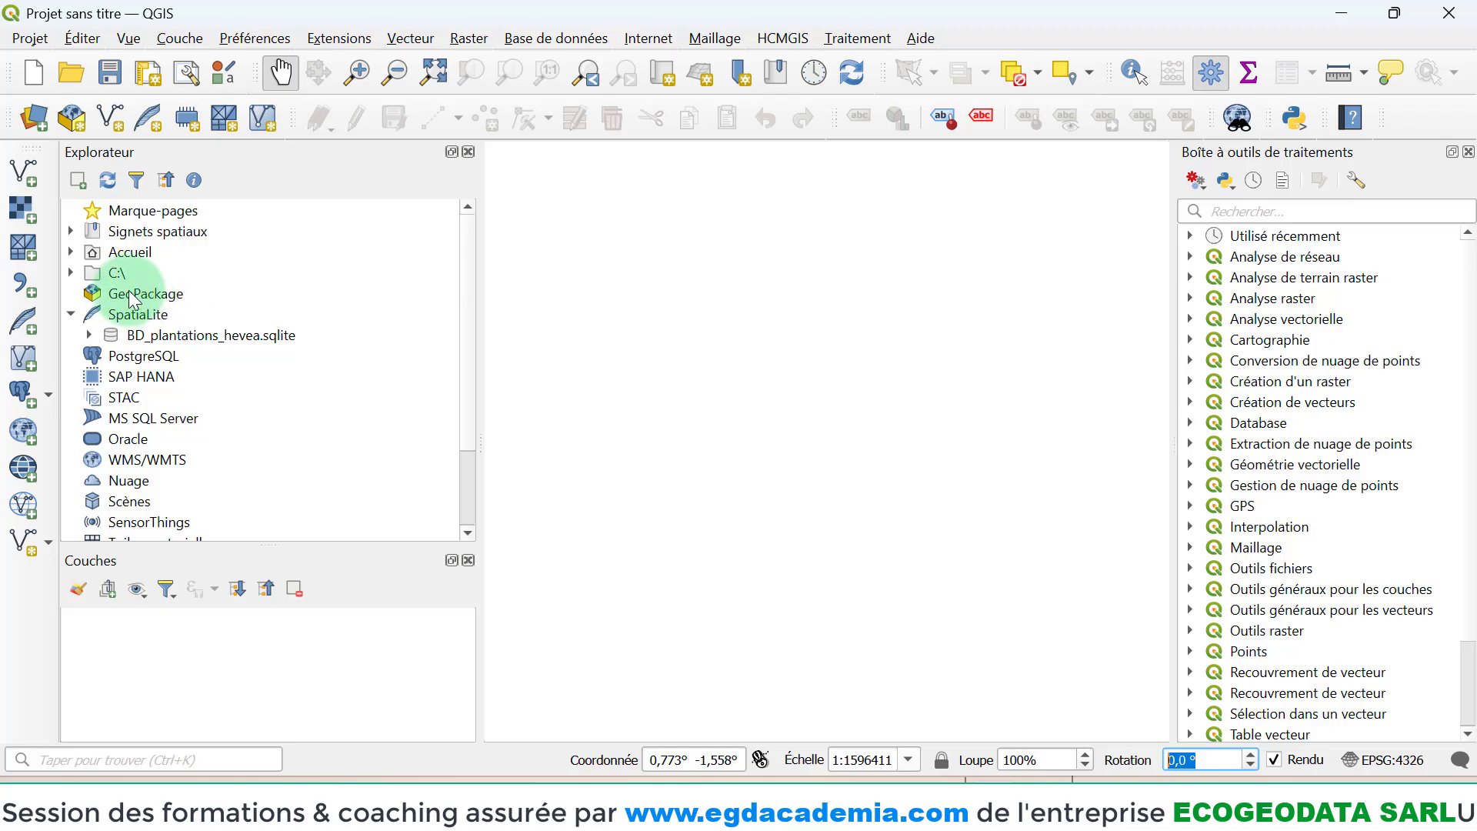
- Expand the Accueil folder and its Downloads subfolder in Explorateur
click(71, 251)
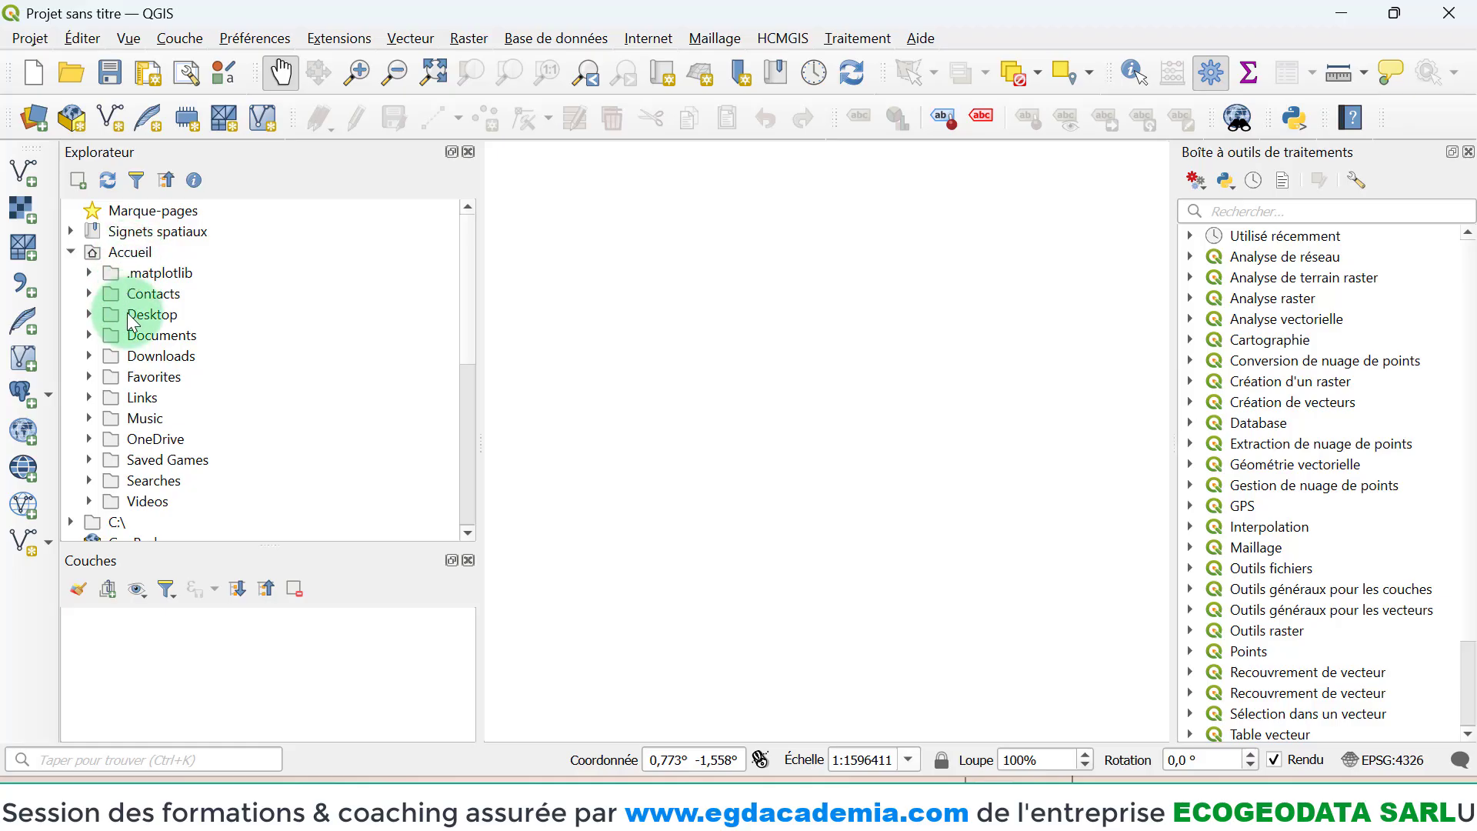
click(112, 356)
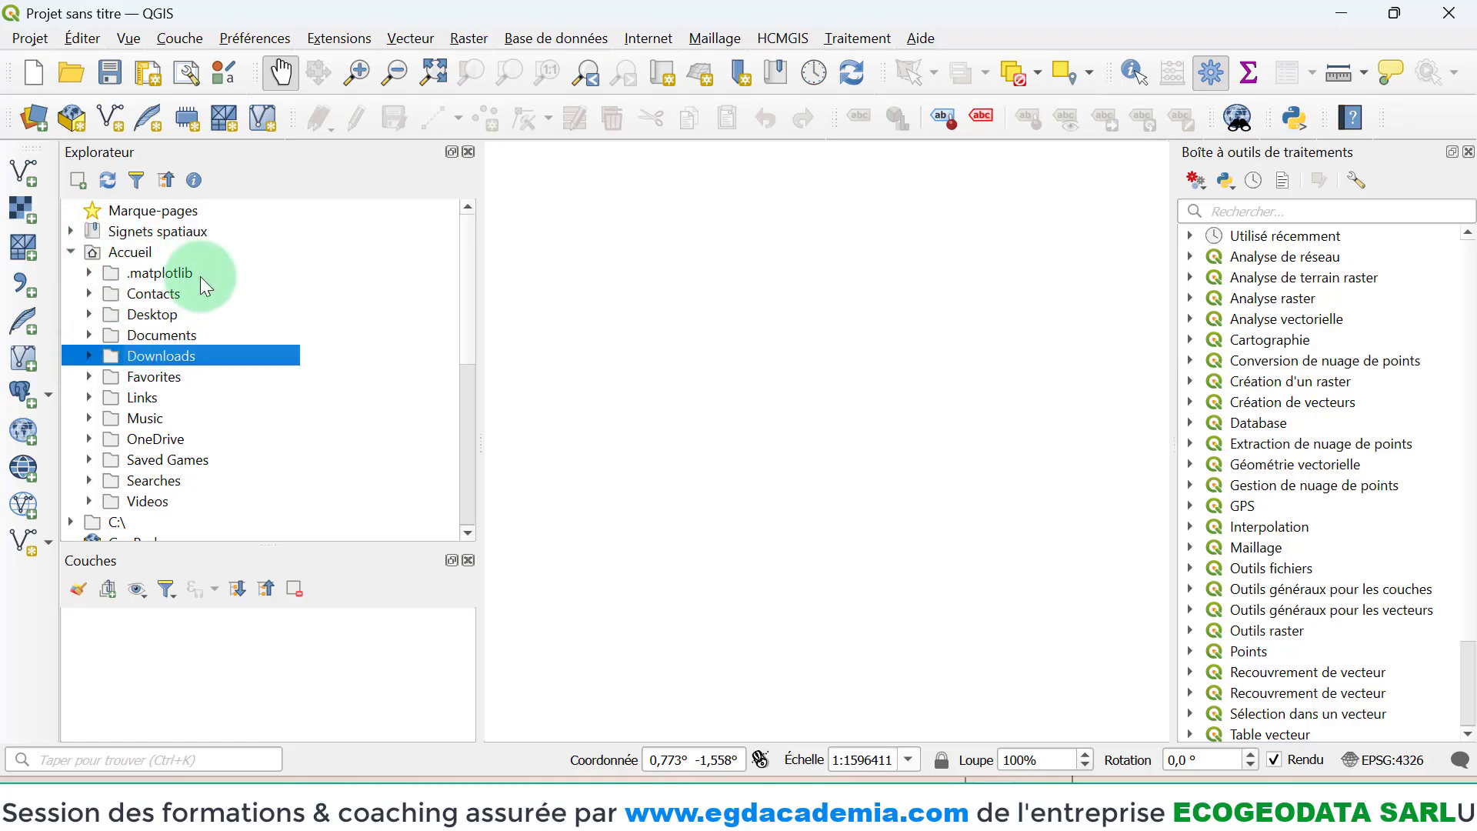
scroll(173, 407, down, 2)
scroll(170, 404, up, 2)
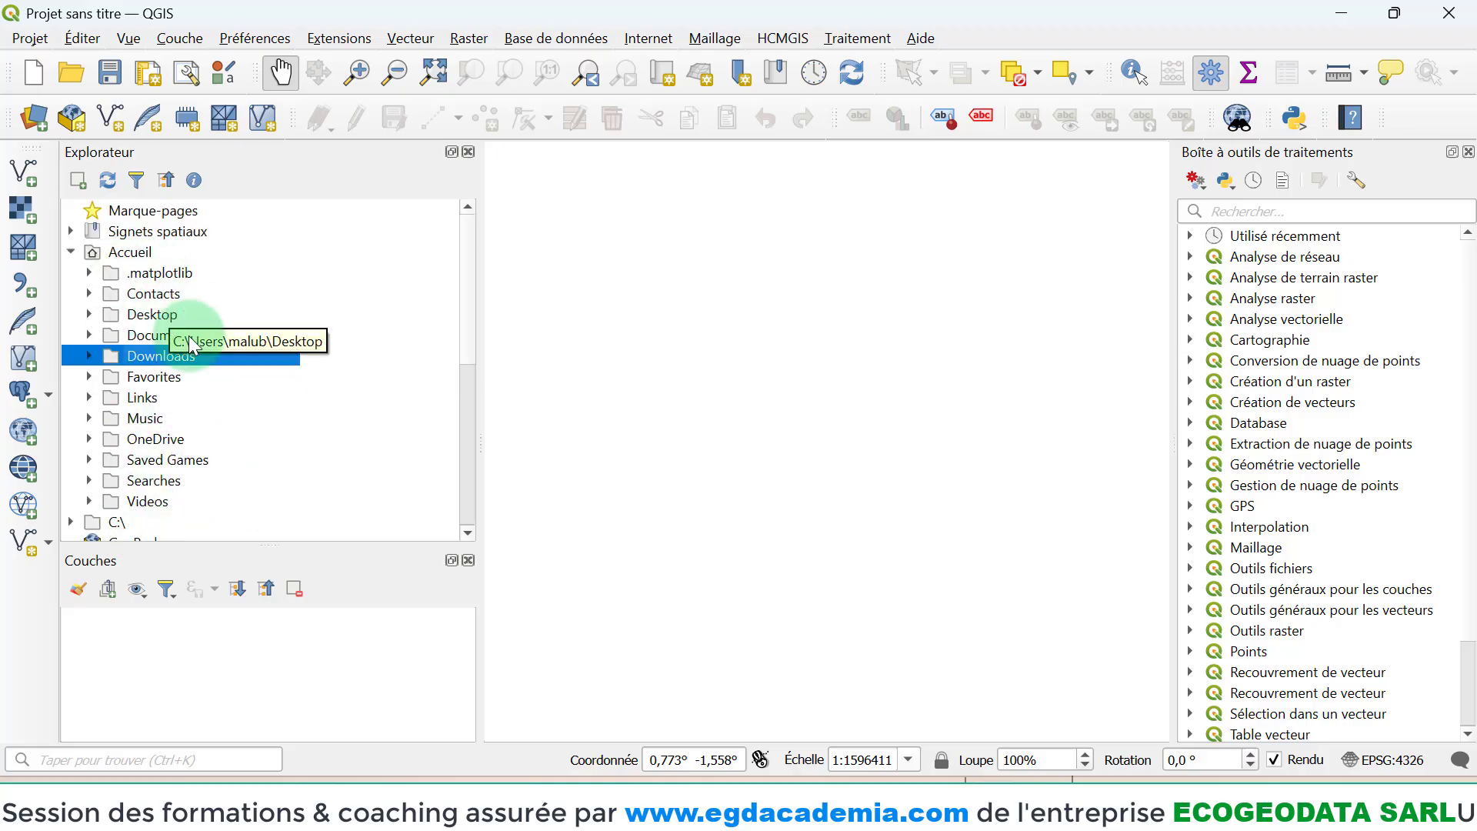
click(88, 355)
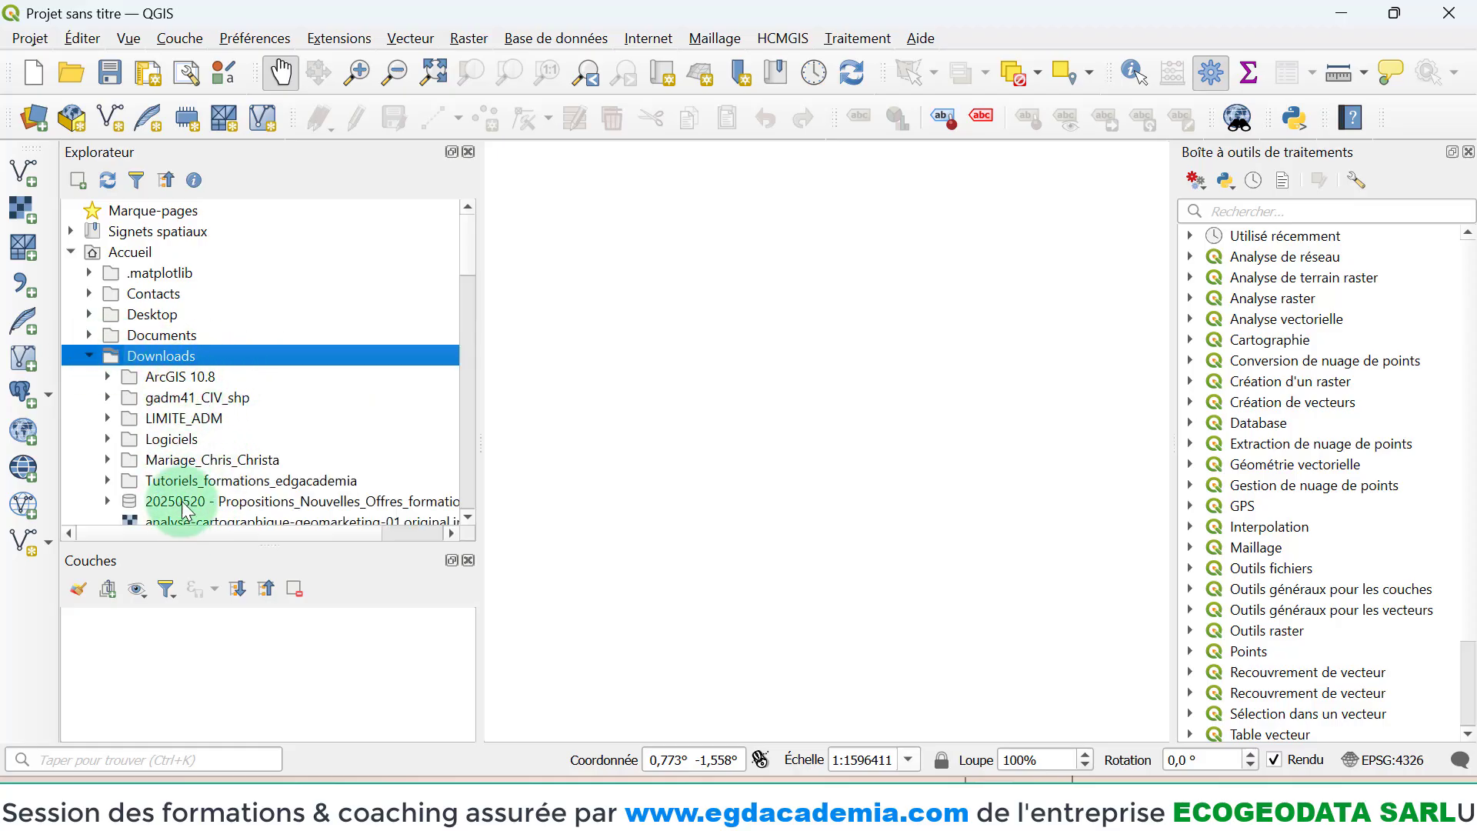
- Examine the folders and the spatial, image and table files contained in the Downloads folder
scroll(201, 399, down, 1)
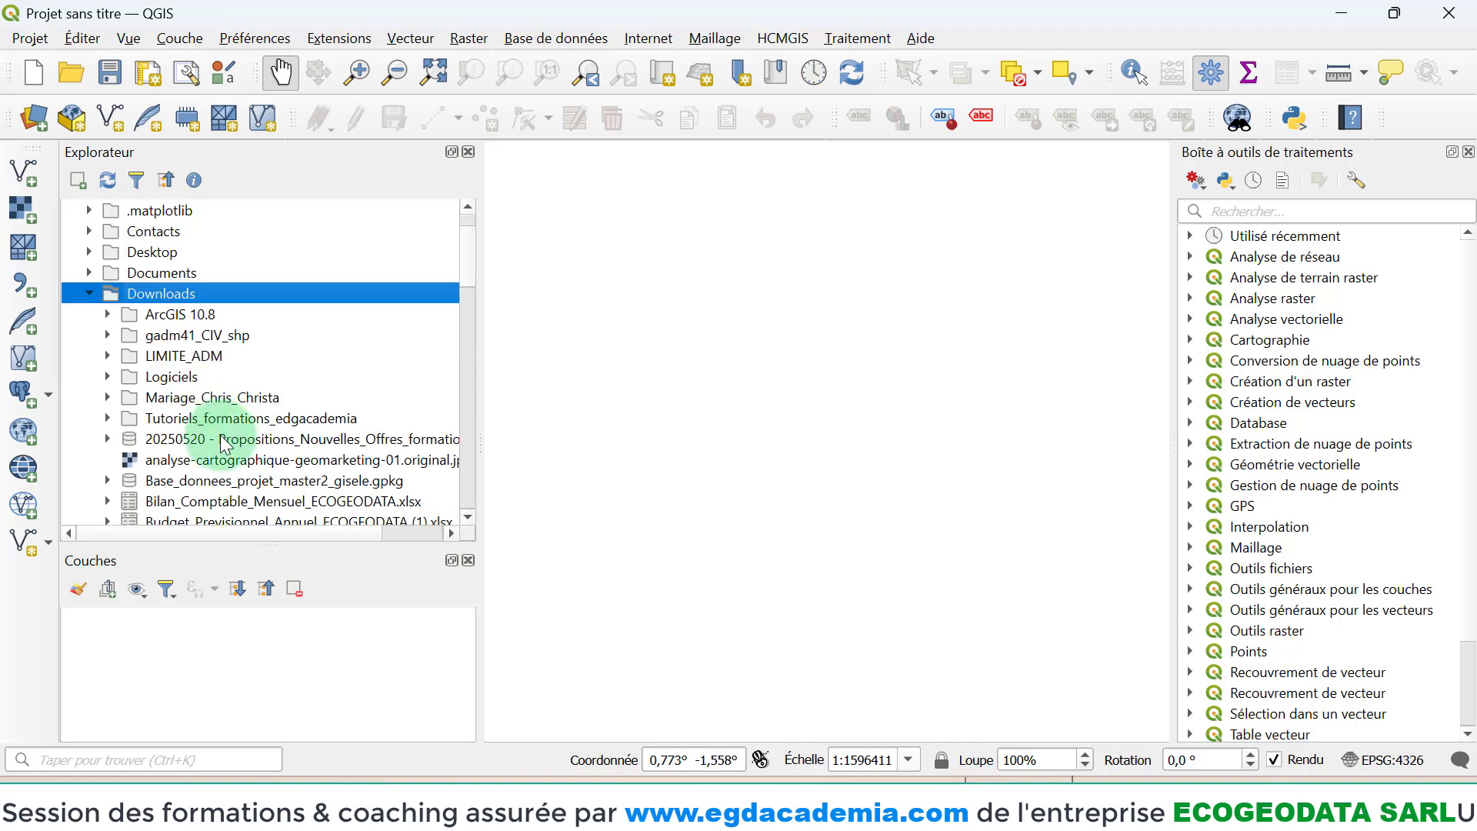
scroll(185, 480, down, 1)
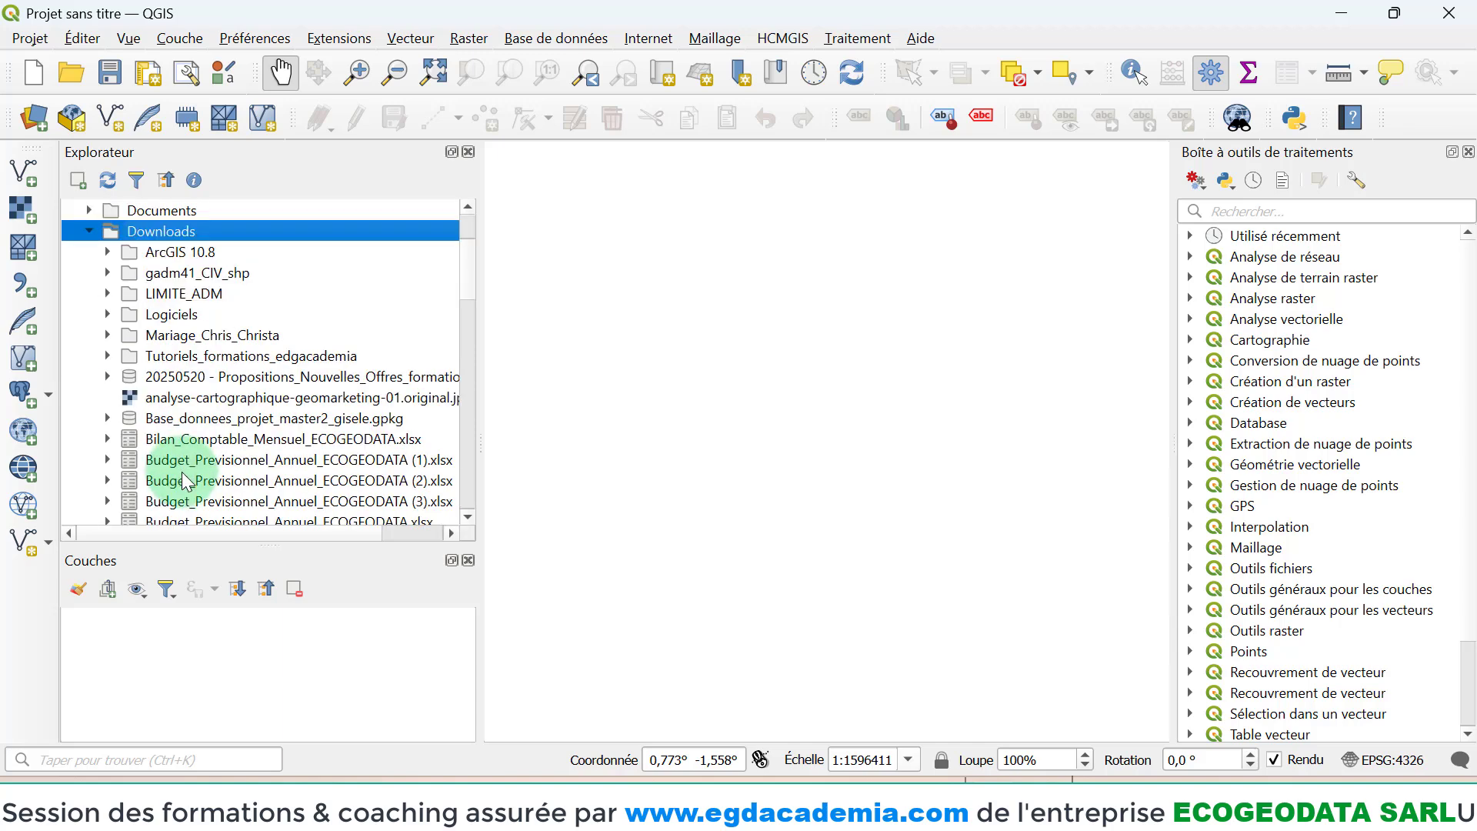
scroll(185, 480, down, 1)
scroll(184, 480, down, 2)
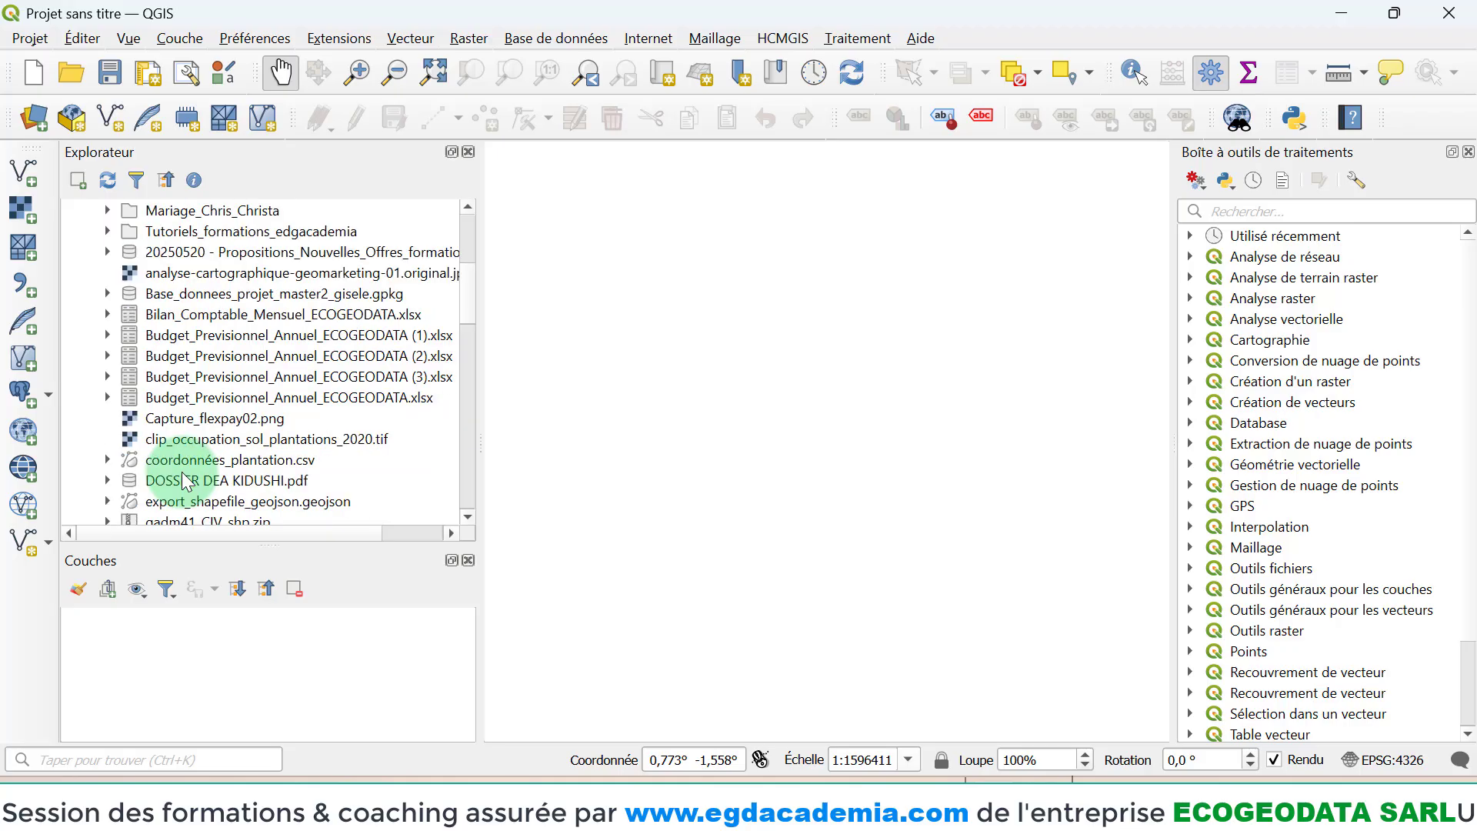
scroll(185, 480, down, 2)
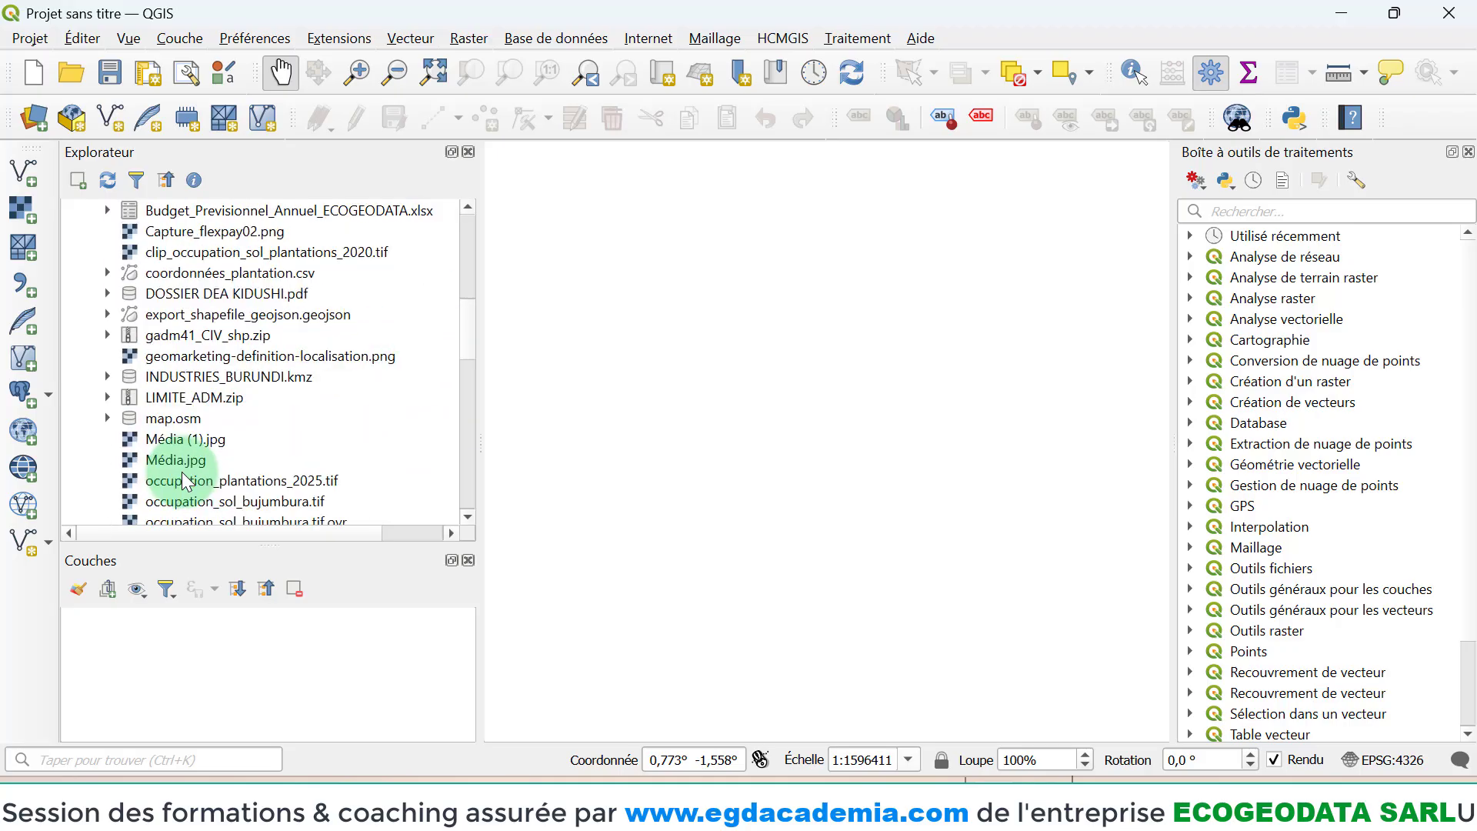
scroll(185, 480, down, 3)
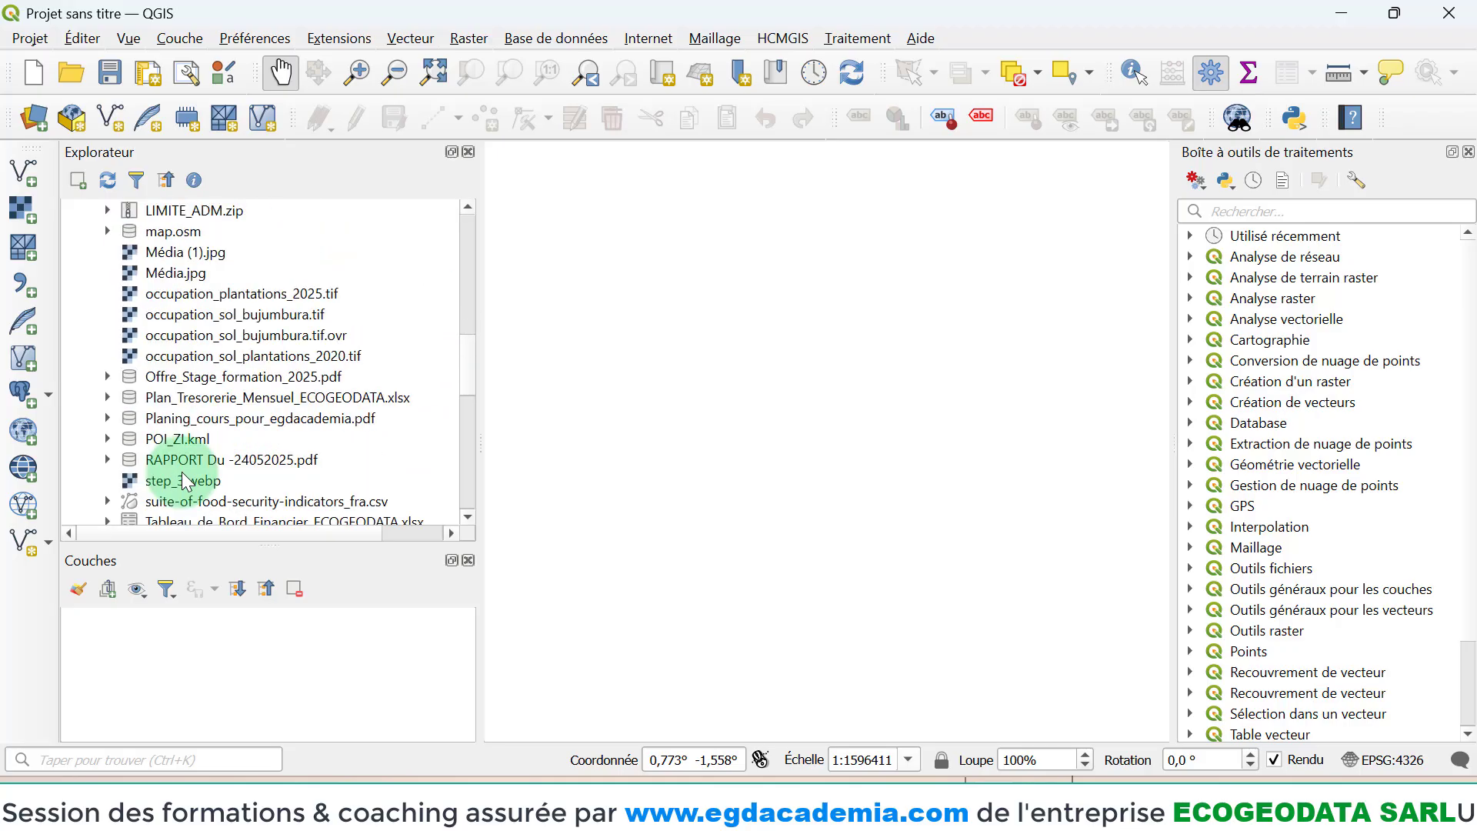
scroll(185, 480, down, 1)
scroll(181, 472, down, 1)
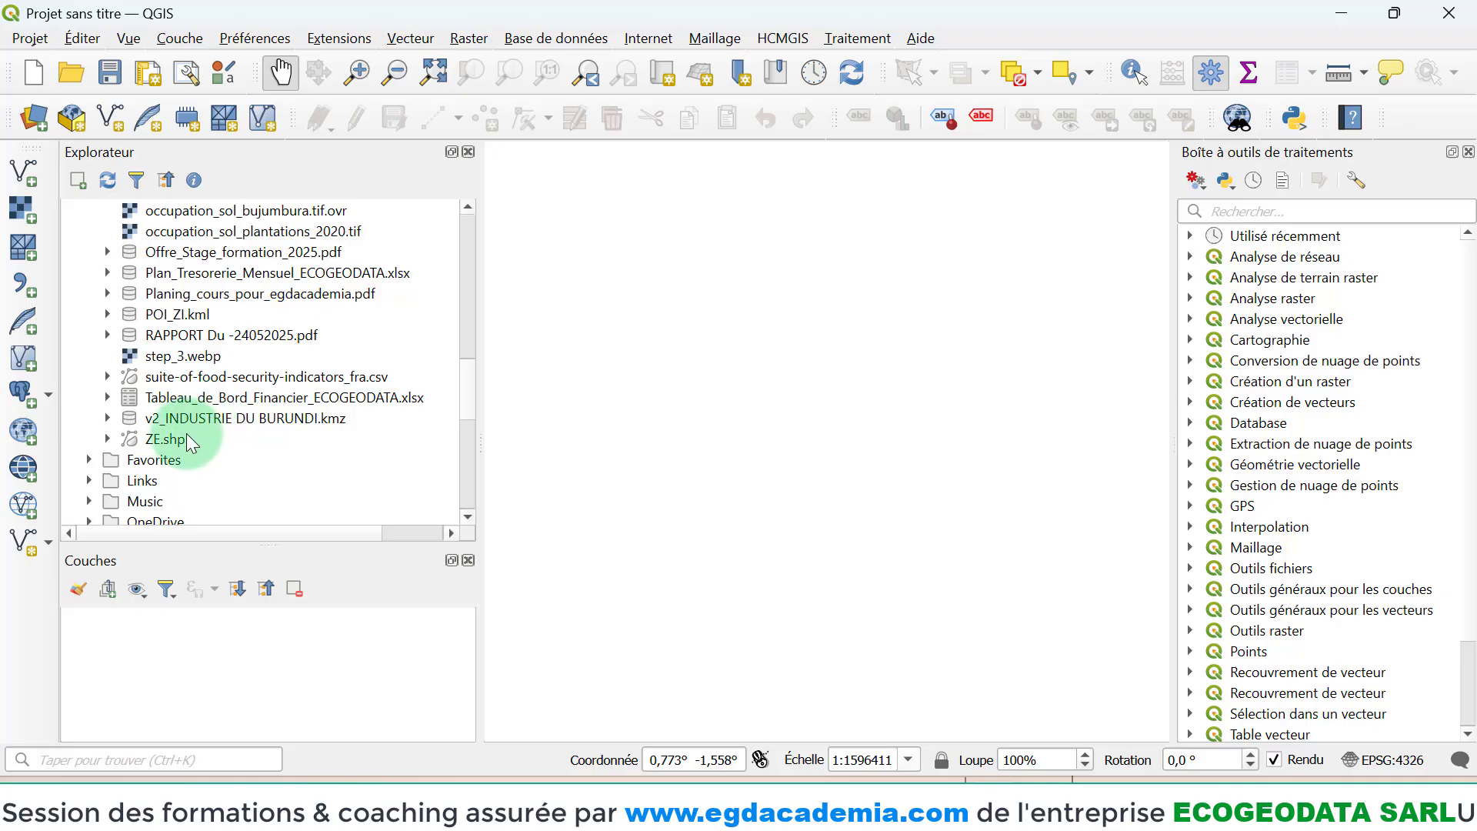
scroll(184, 434, up, 8)
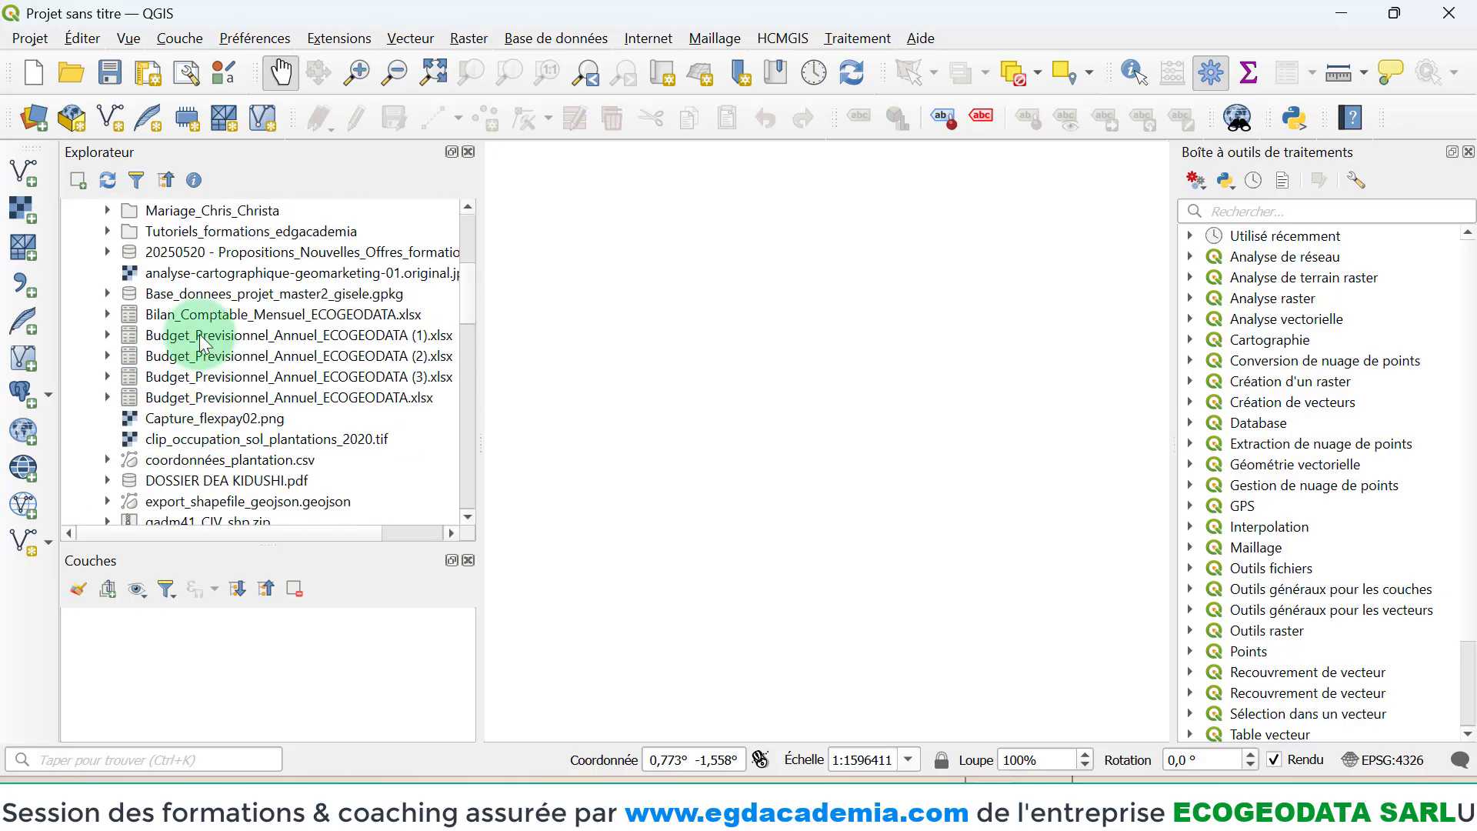
scroll(196, 338, up, 5)
scroll(181, 336, down, 1)
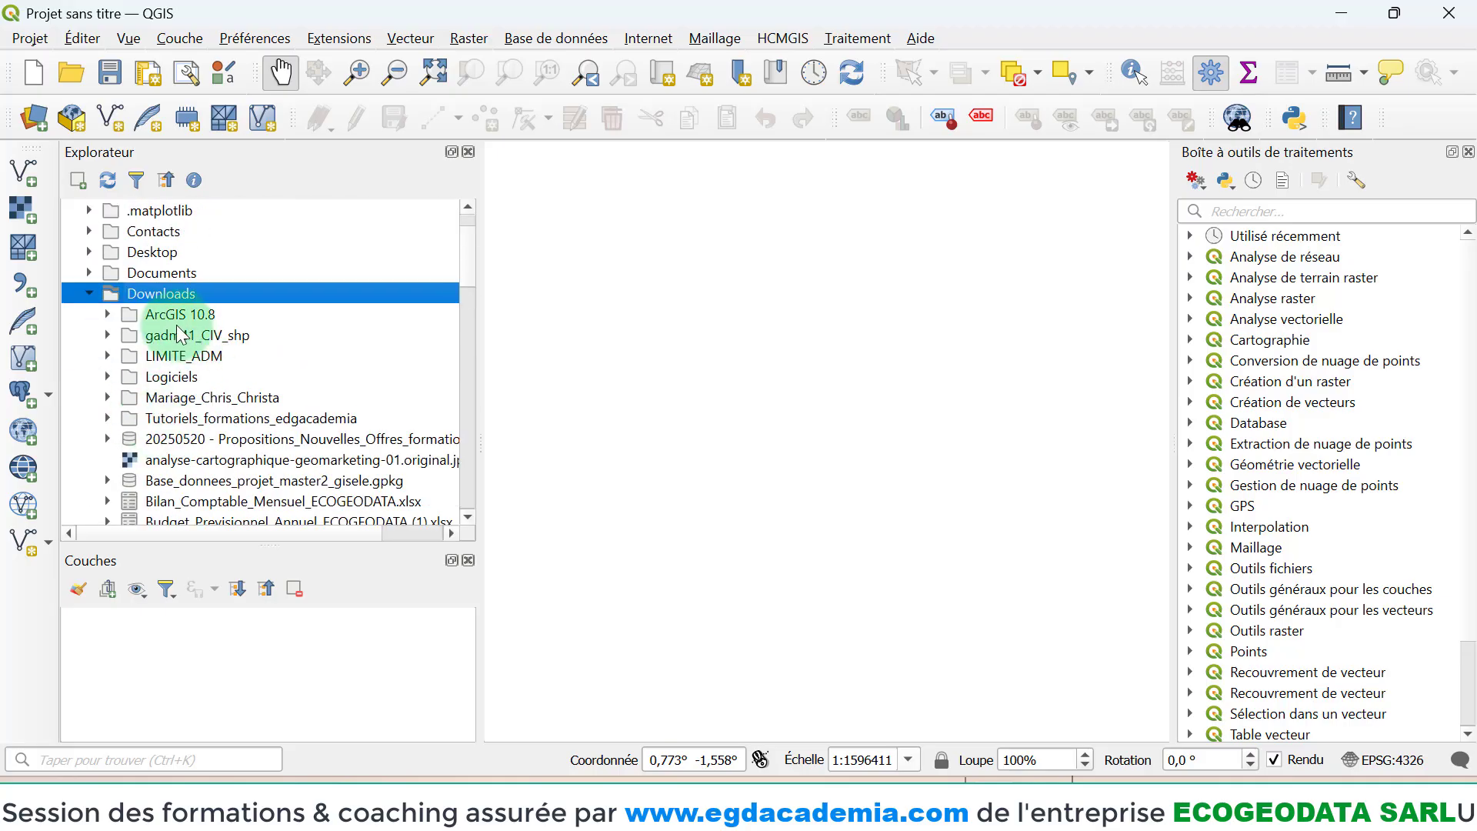
scroll(169, 371, up, 1)
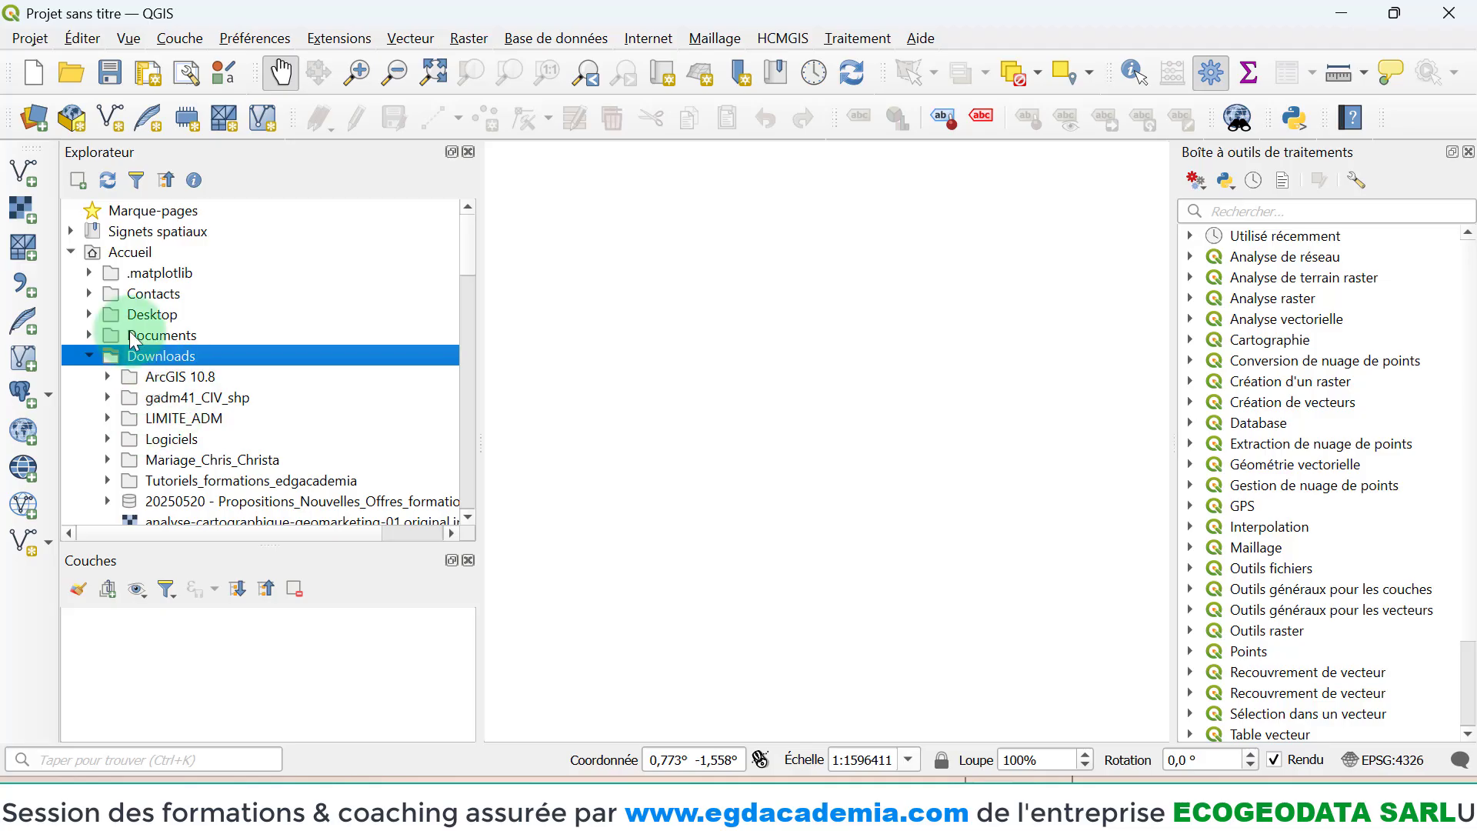
scroll(177, 370, down, 2)
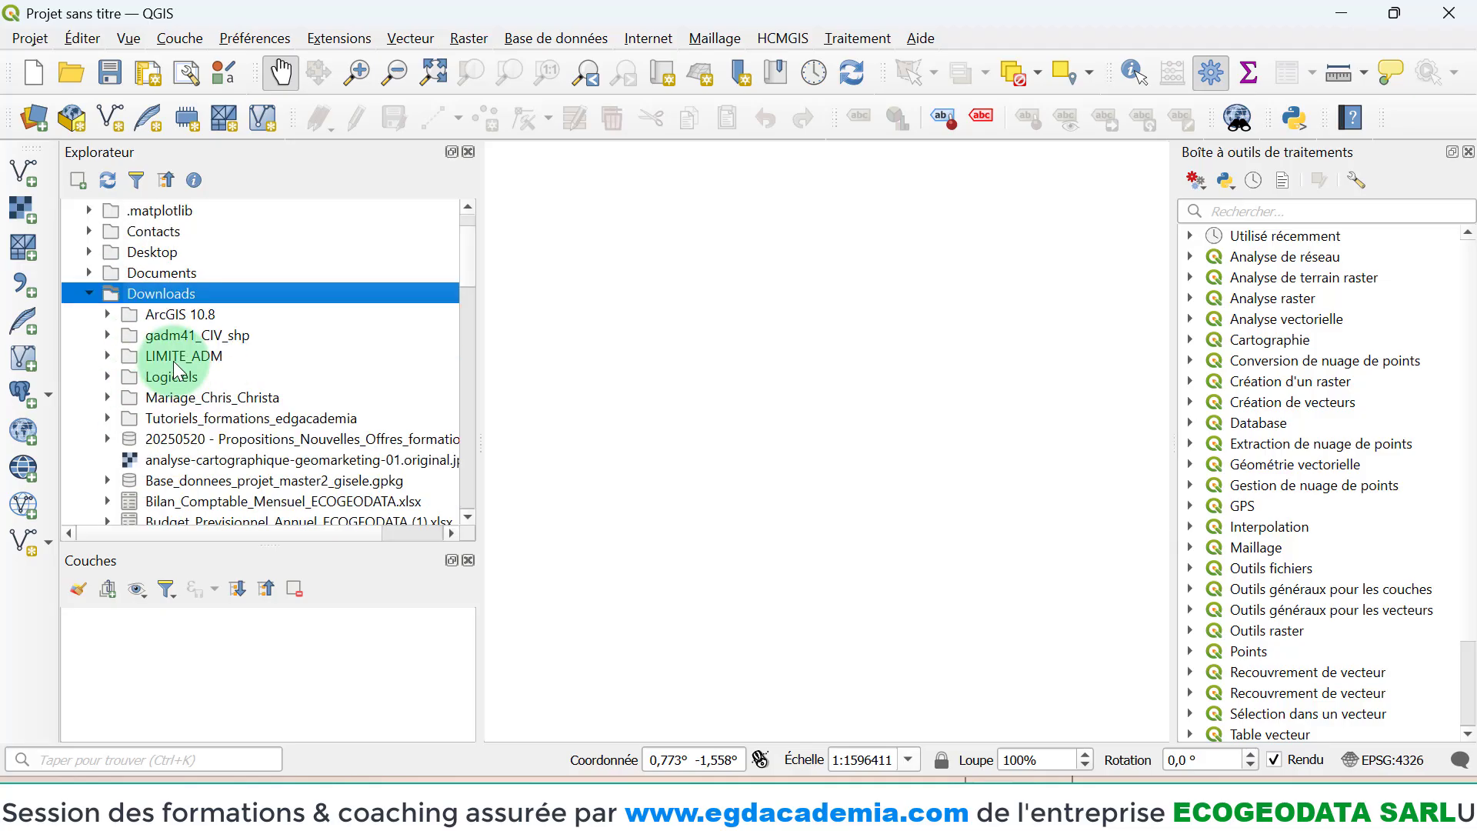
scroll(184, 362, up, 1)
scroll(192, 354, down, 8)
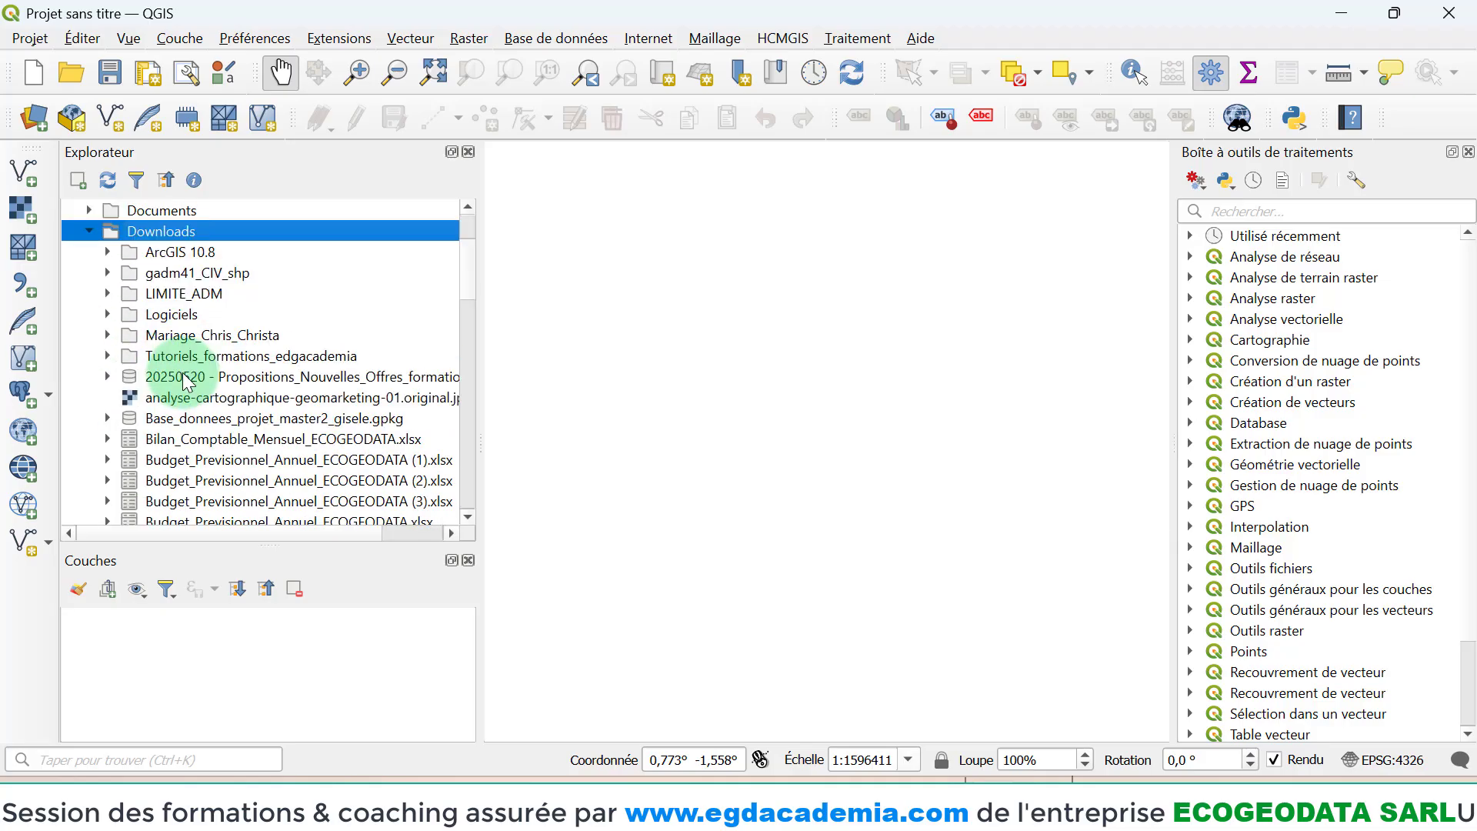
scroll(184, 377, down, 5)
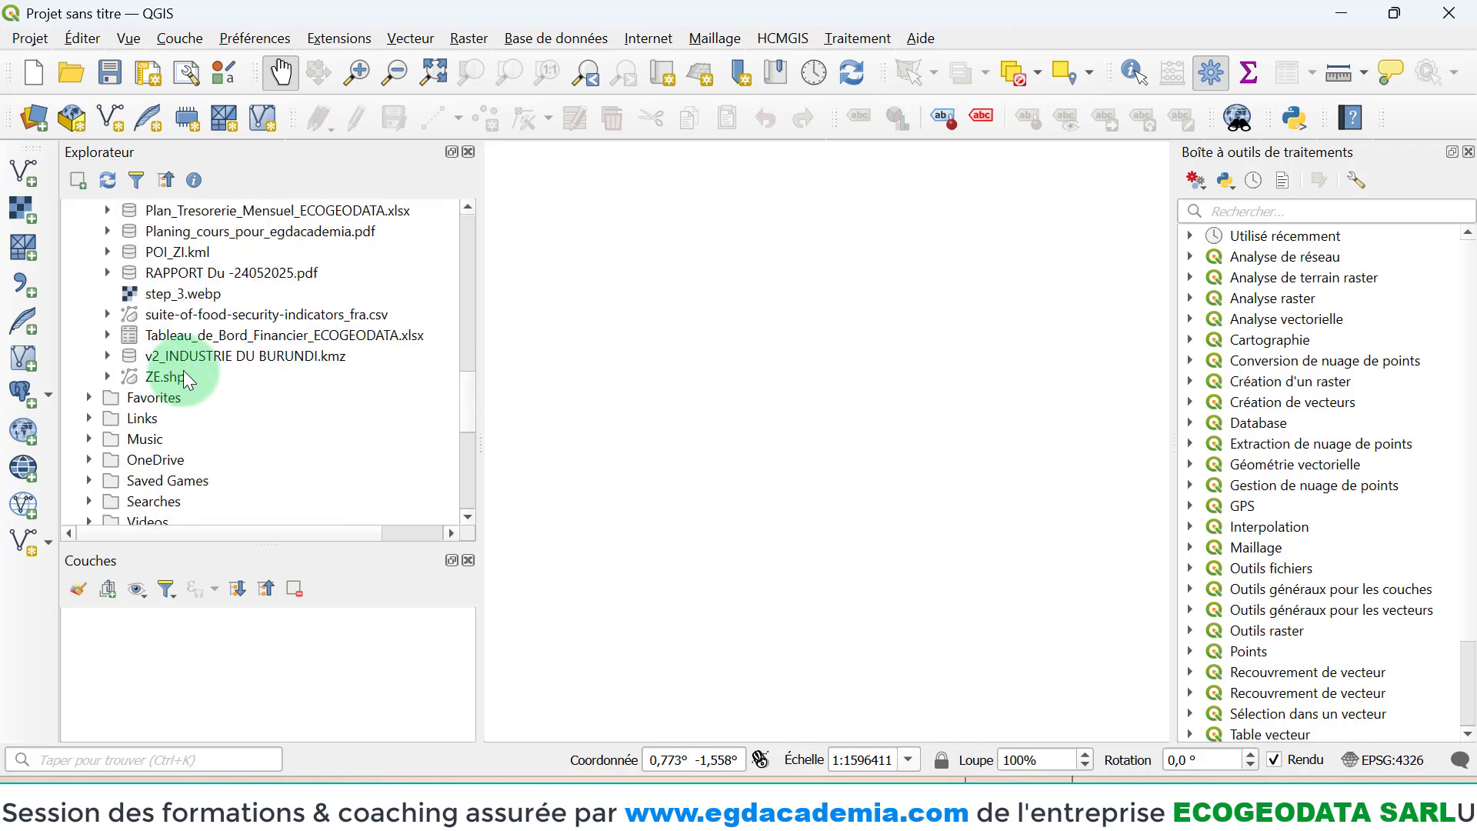
- Look through the database and web service sources in Explorateur, selecting GeoPackage, SpatiaLite and PostgreSQL one by one
scroll(183, 371, down, 3)
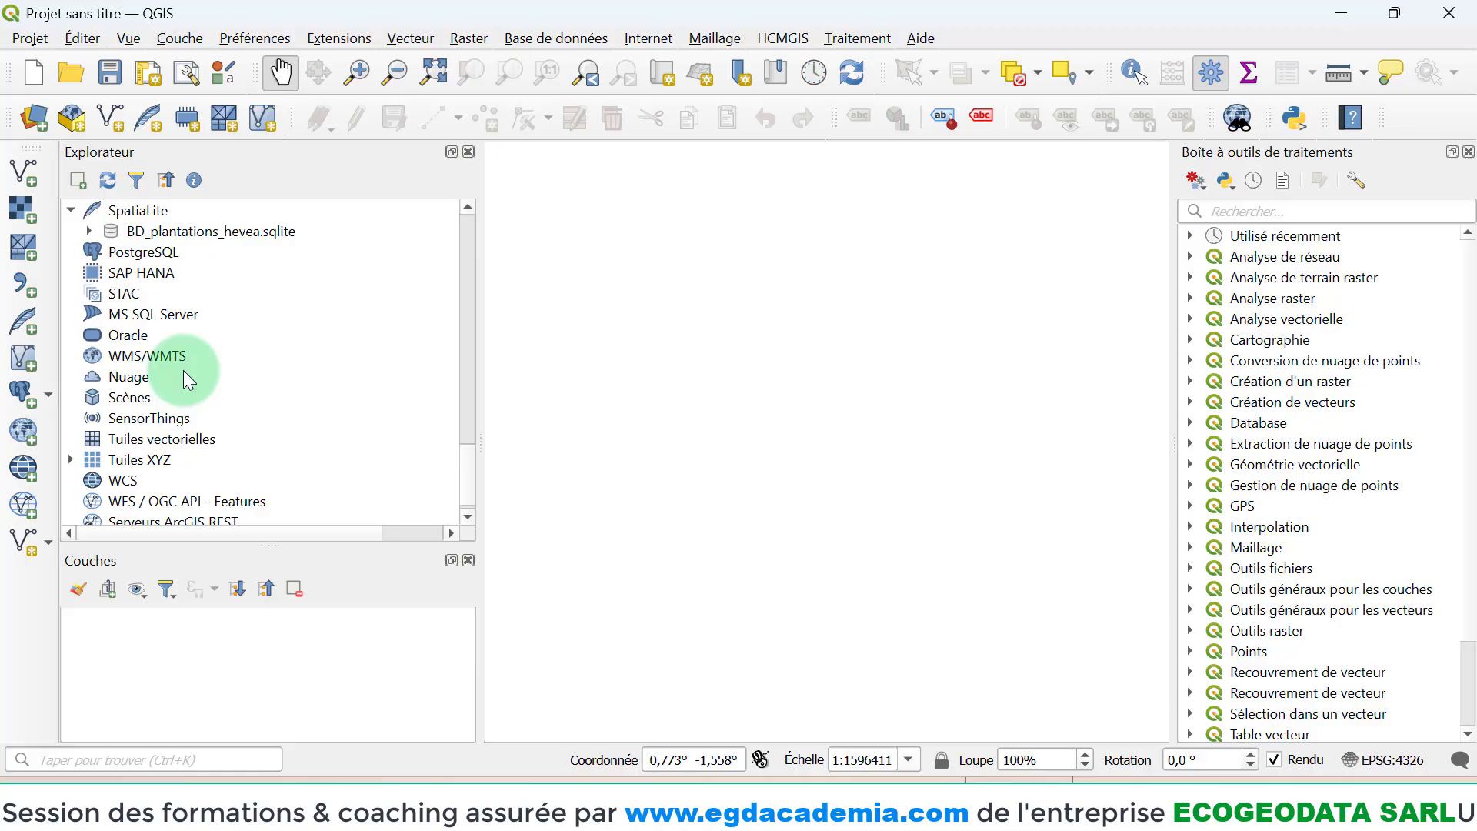
scroll(184, 370, down, 1)
scroll(183, 371, up, 3)
click(157, 238)
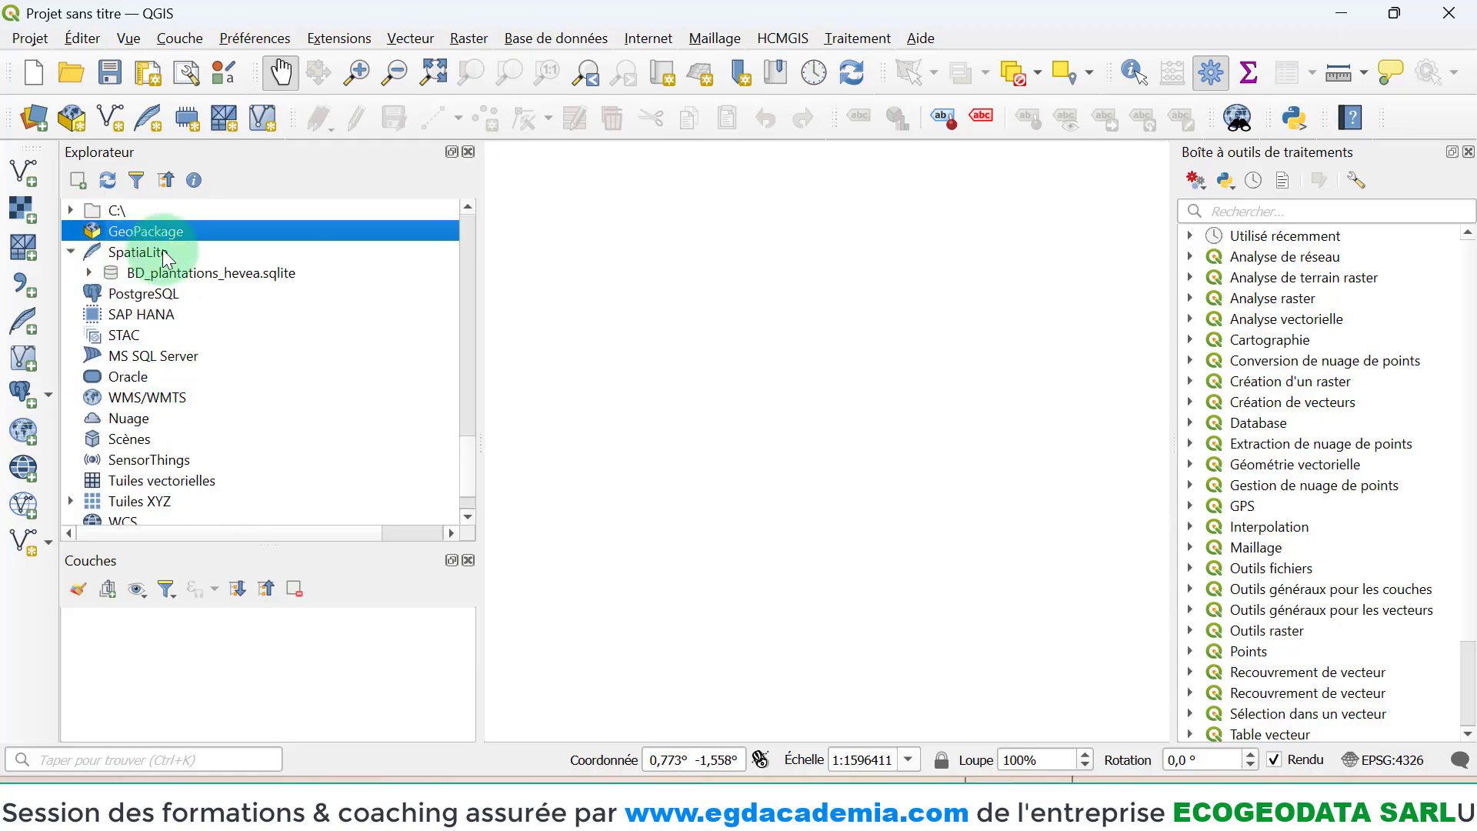
click(161, 256)
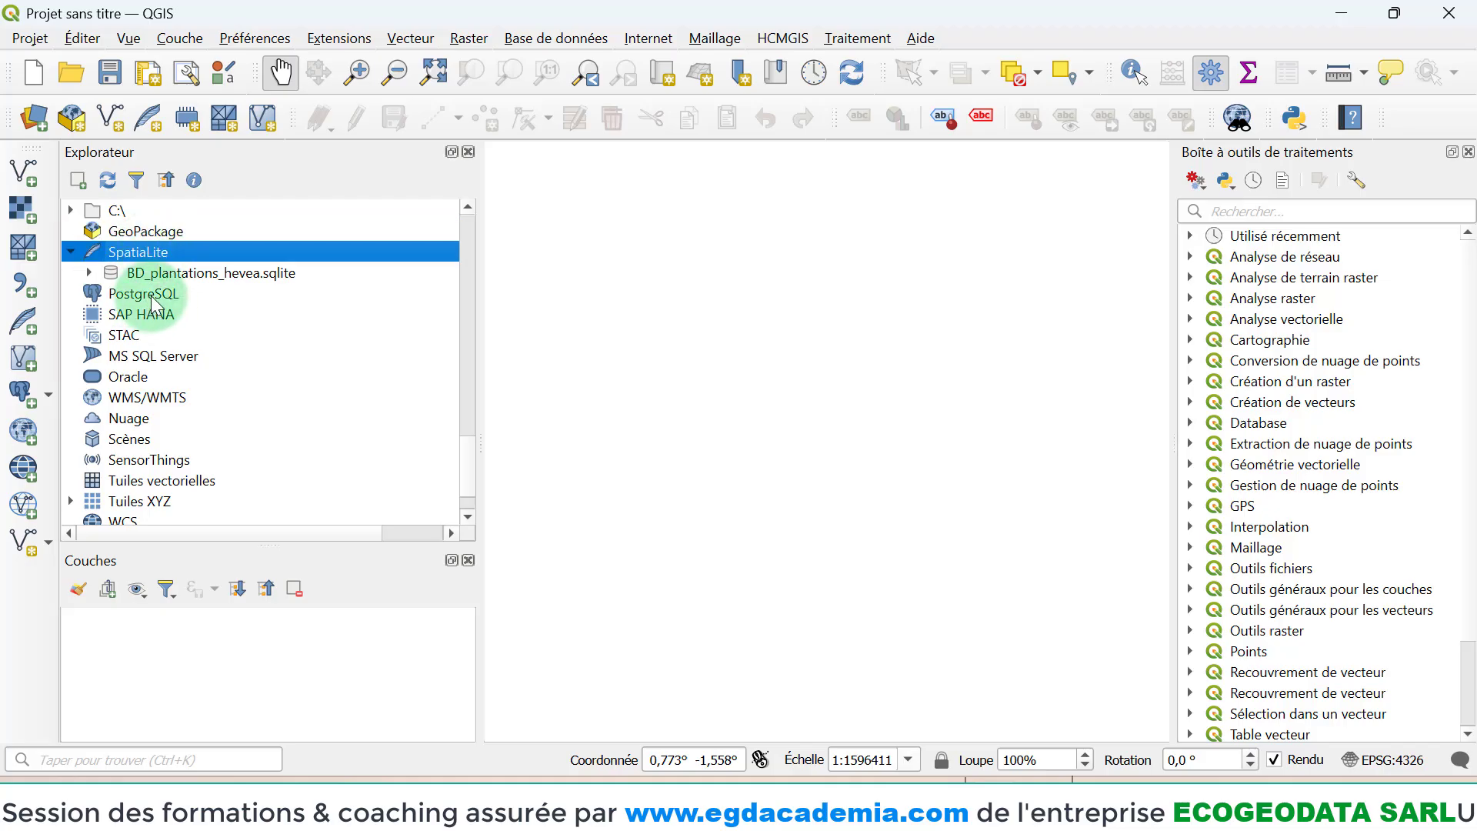
click(151, 295)
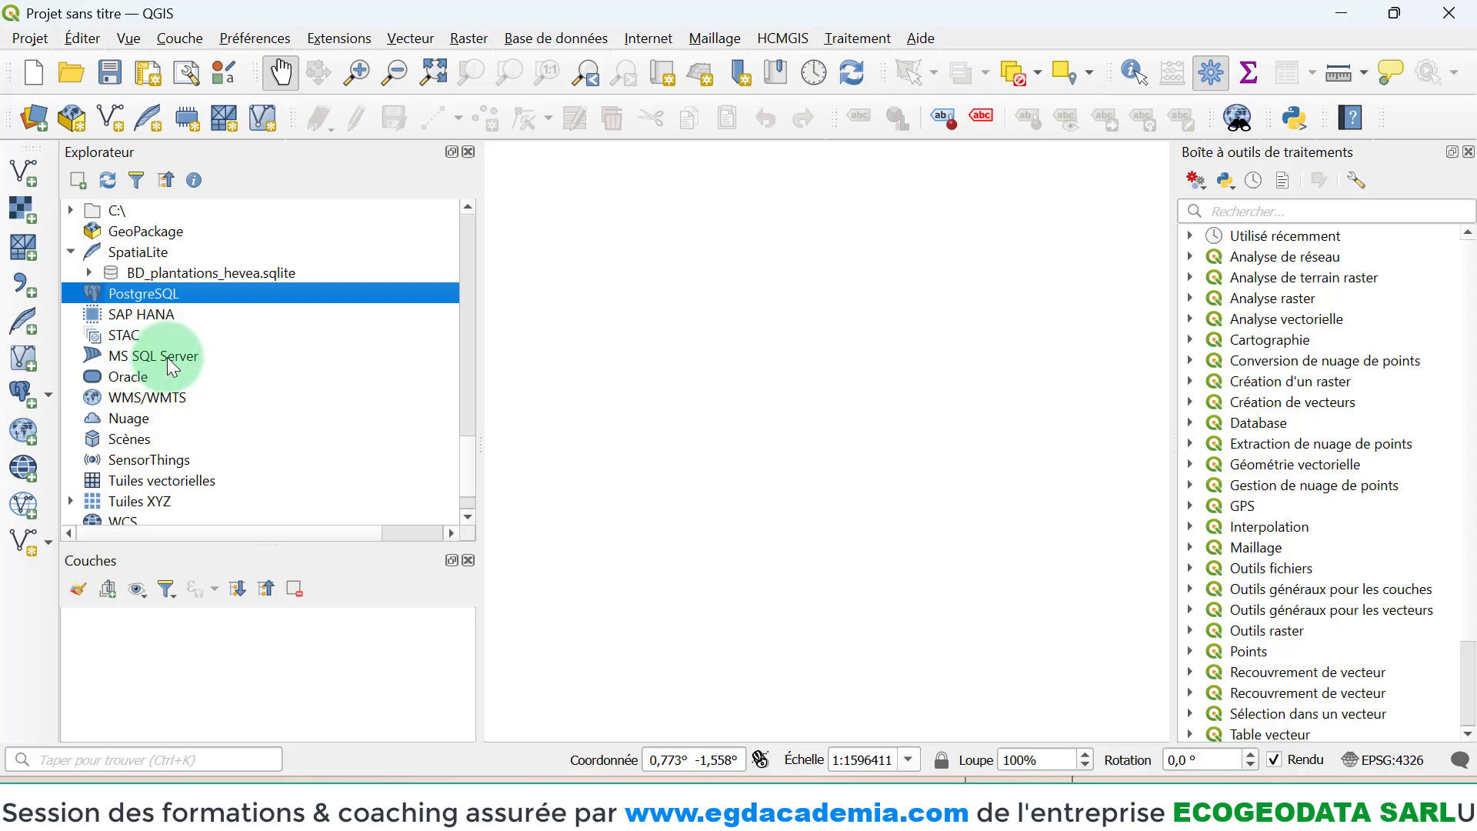
- Select the Oracle source in Explorateur, then review the other database and web service sources and the Downloads files
click(138, 378)
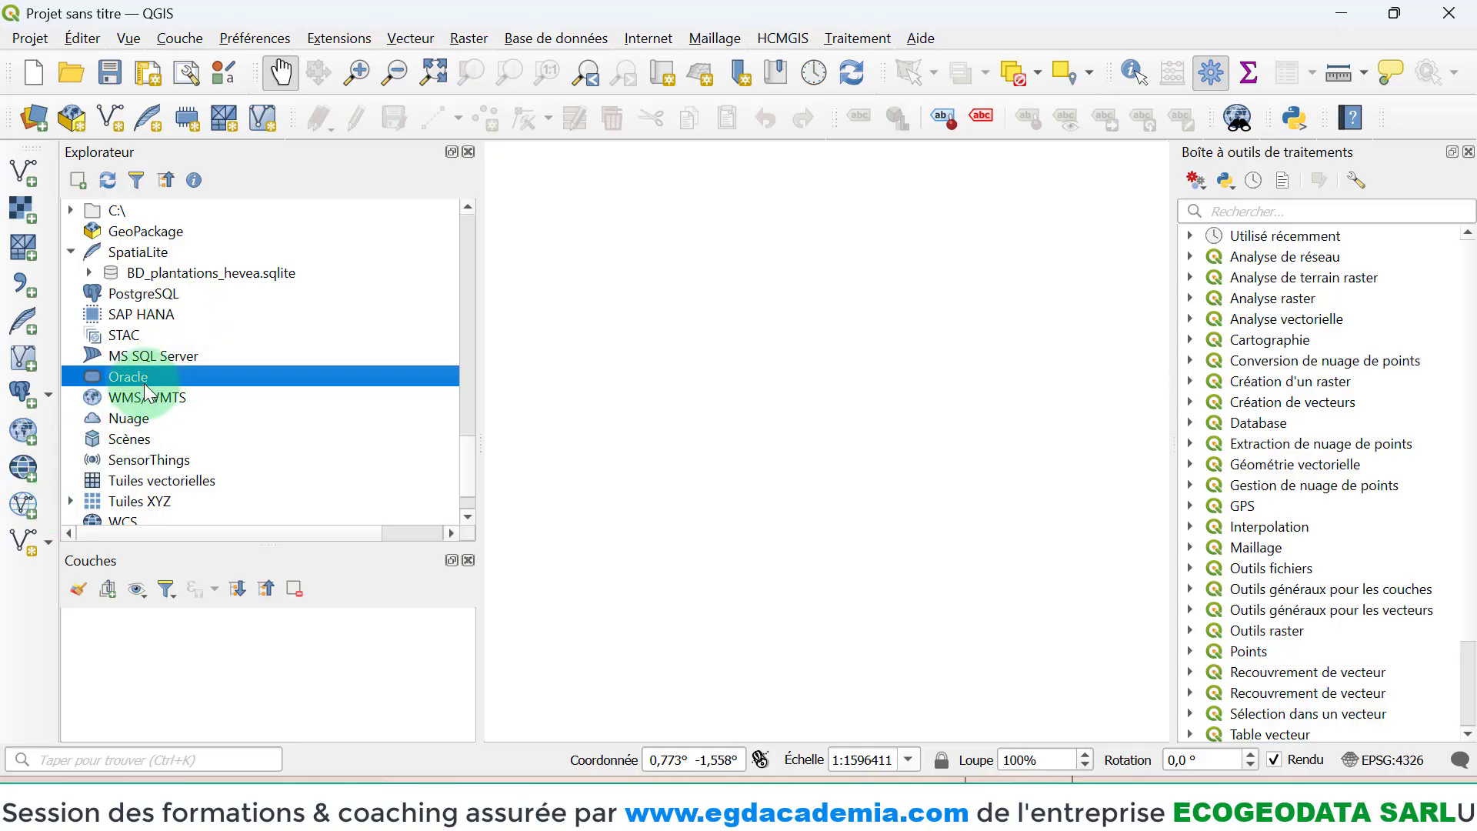
scroll(145, 384, up, 5)
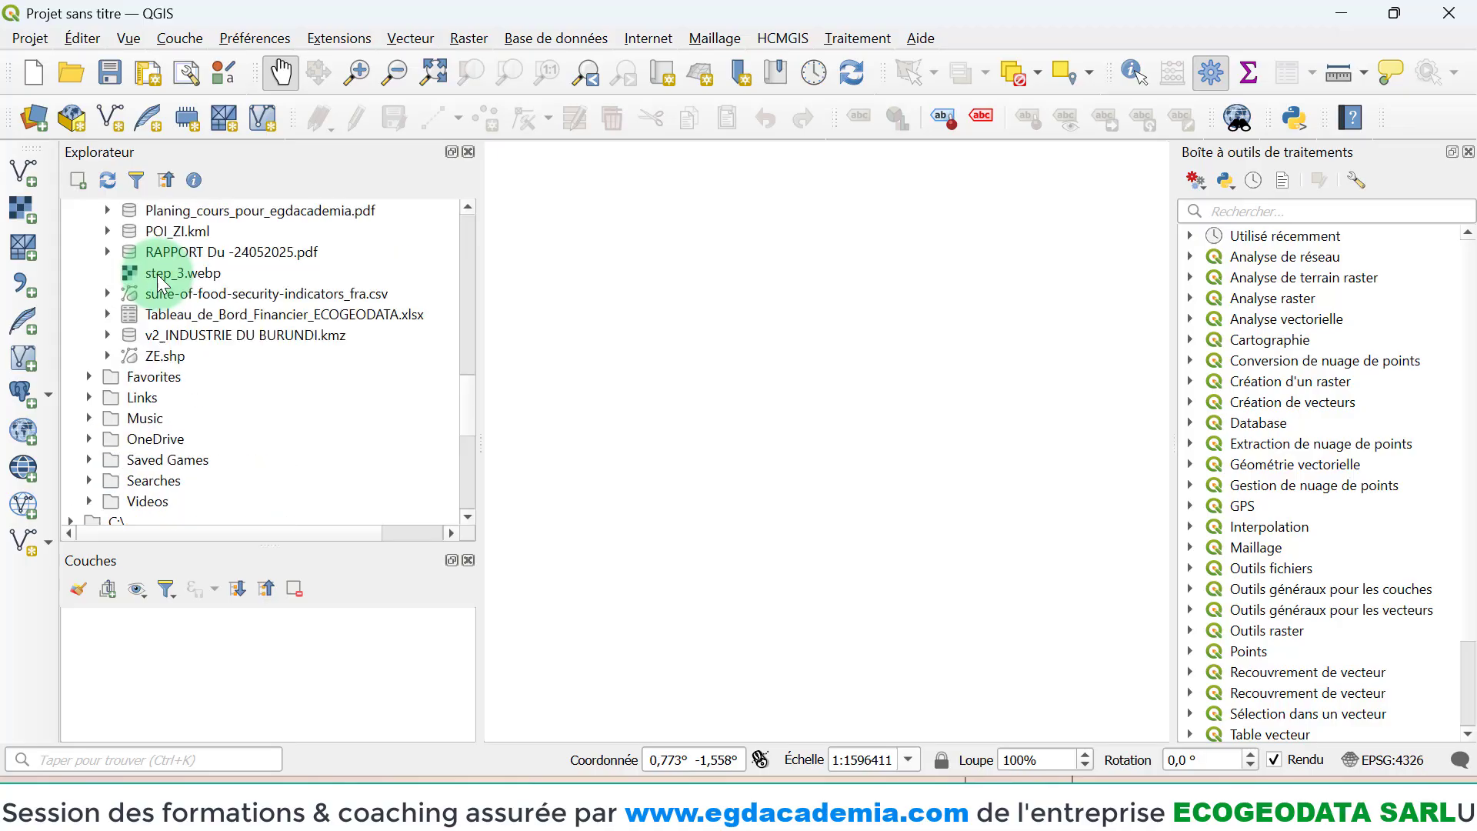
scroll(159, 282, up, 1)
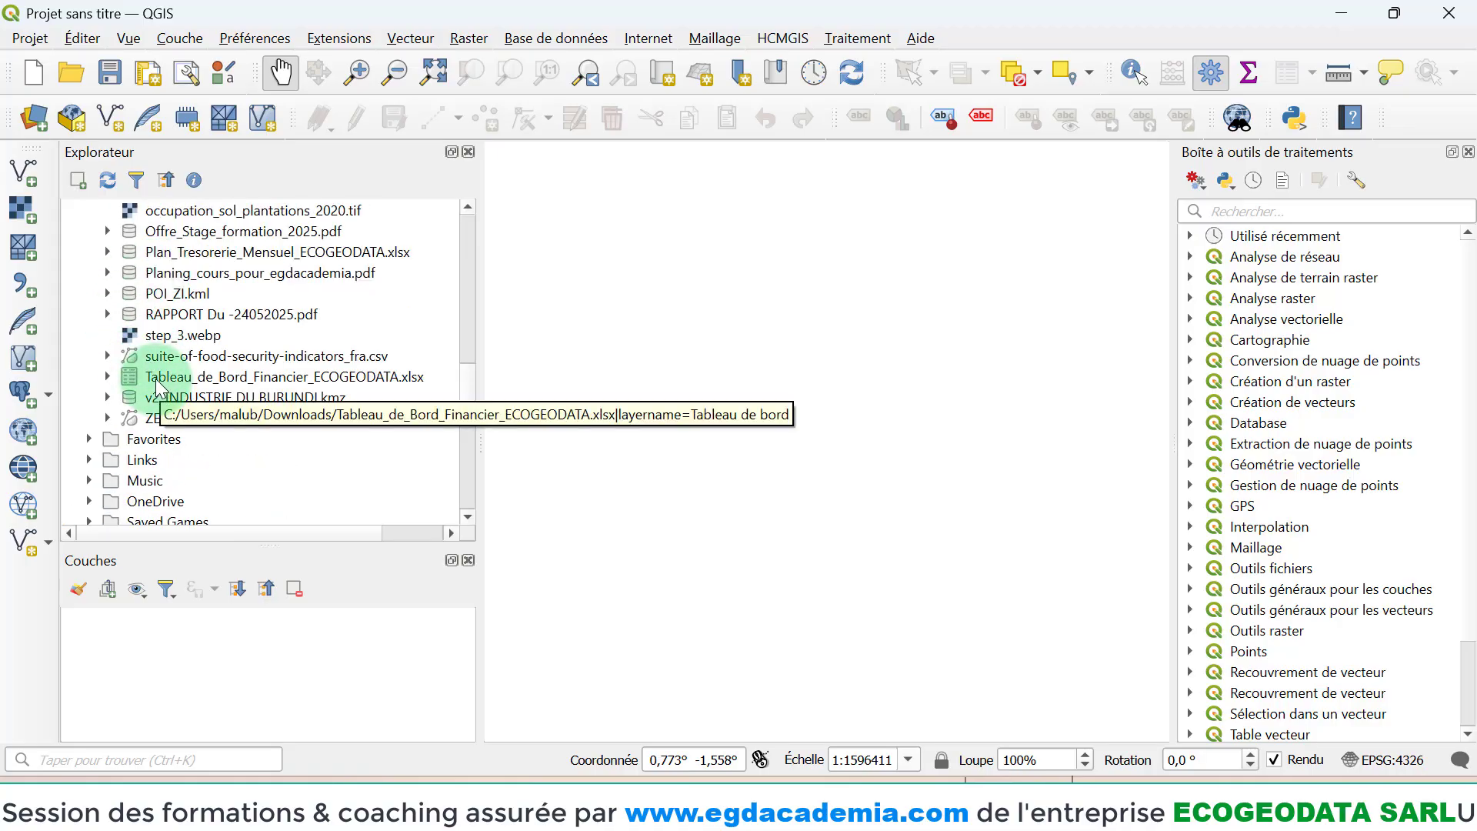
scroll(157, 383, down, 5)
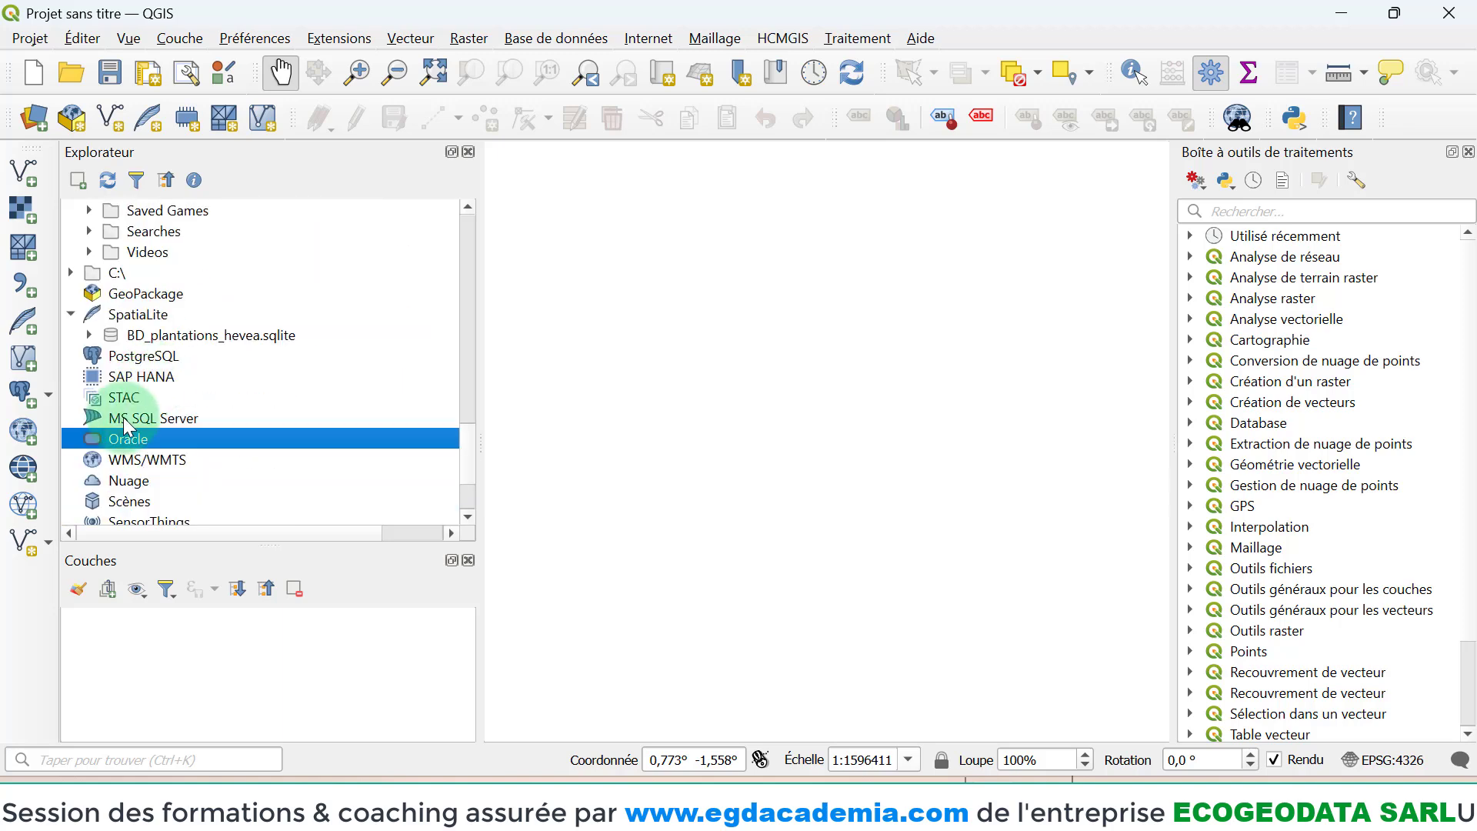
scroll(125, 428, down, 2)
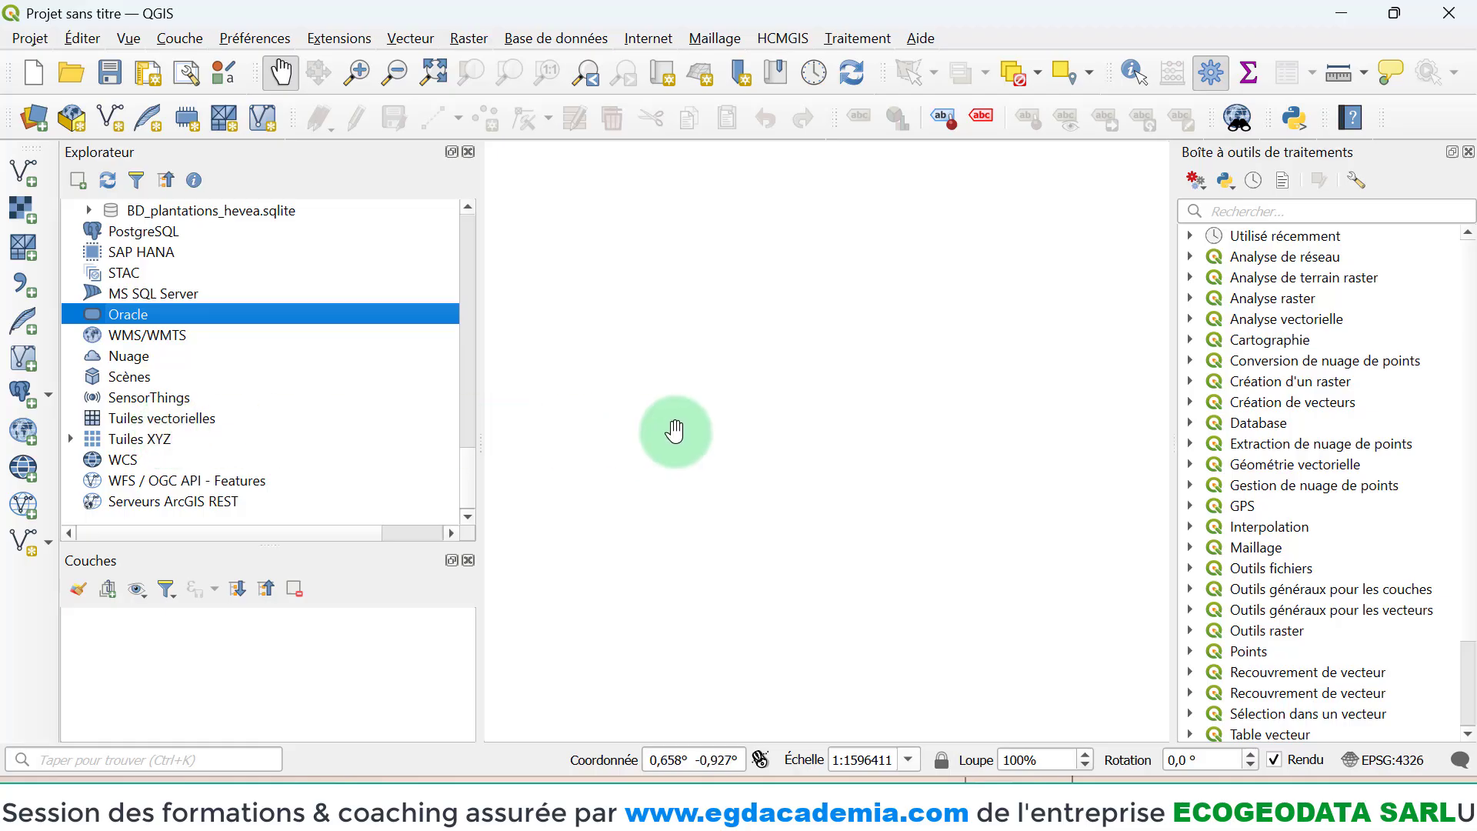
scroll(166, 311, up, 2)
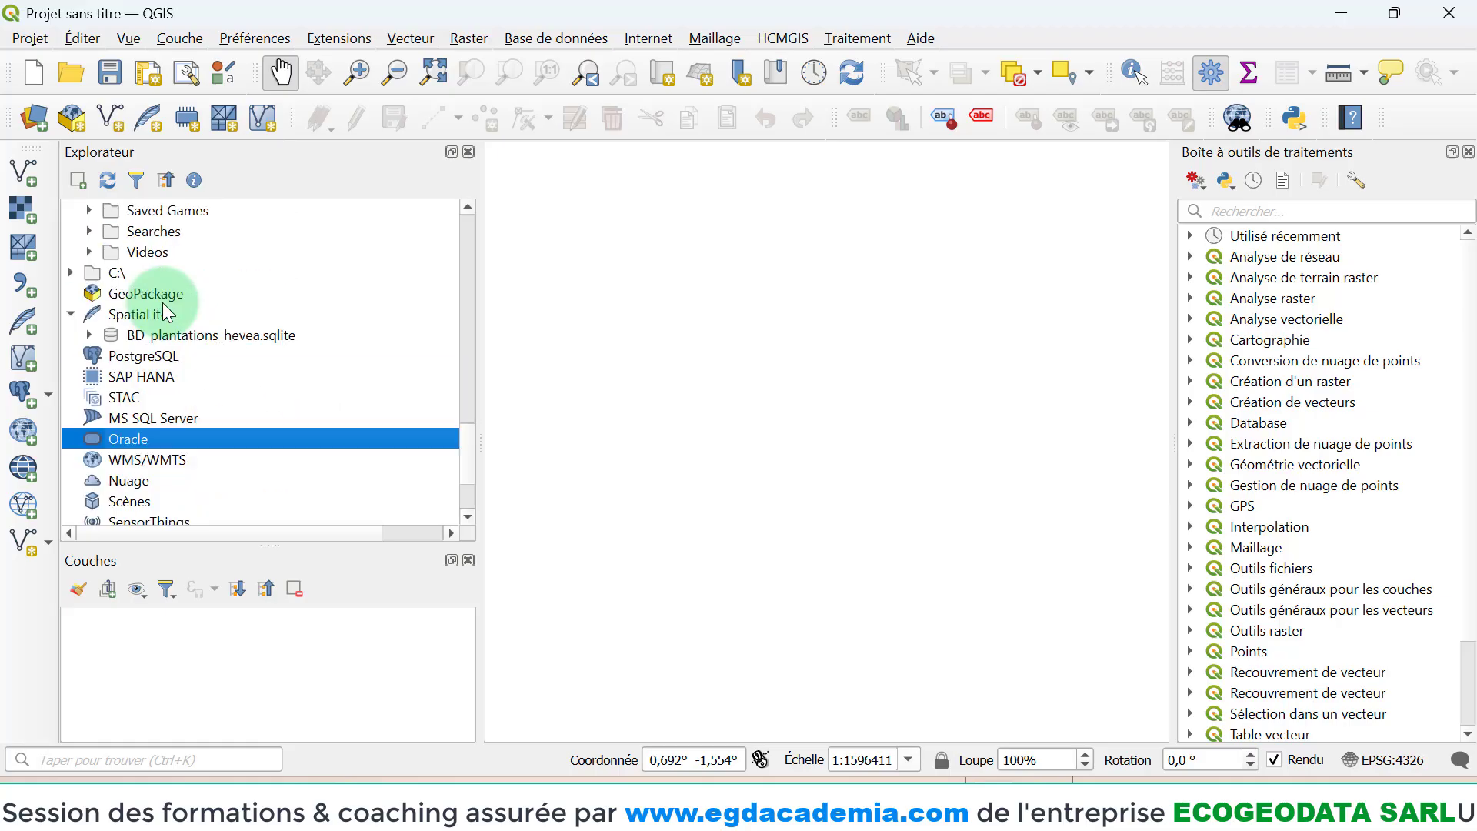
scroll(164, 312, up, 1)
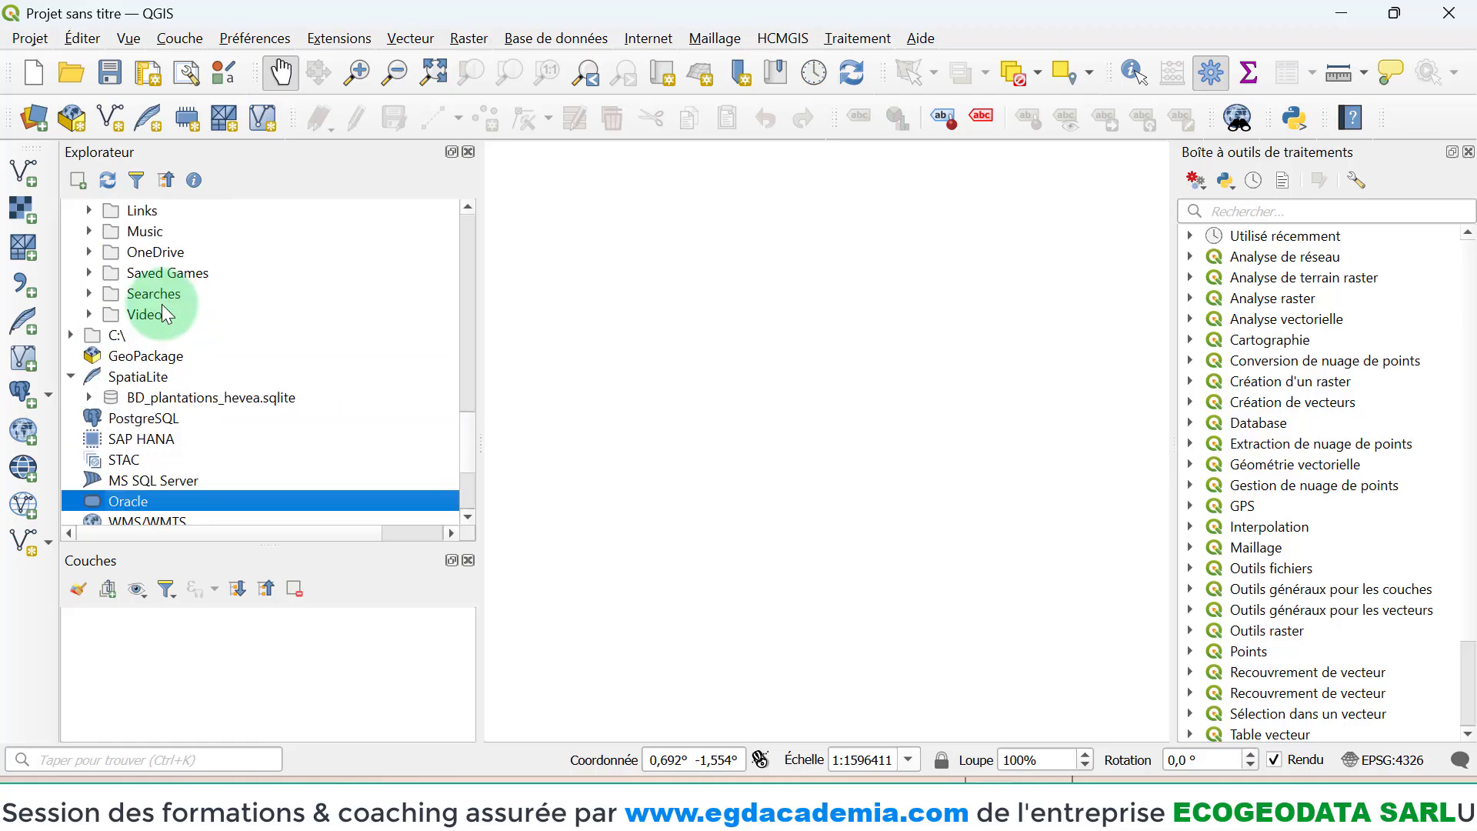
scroll(164, 312, up, 5)
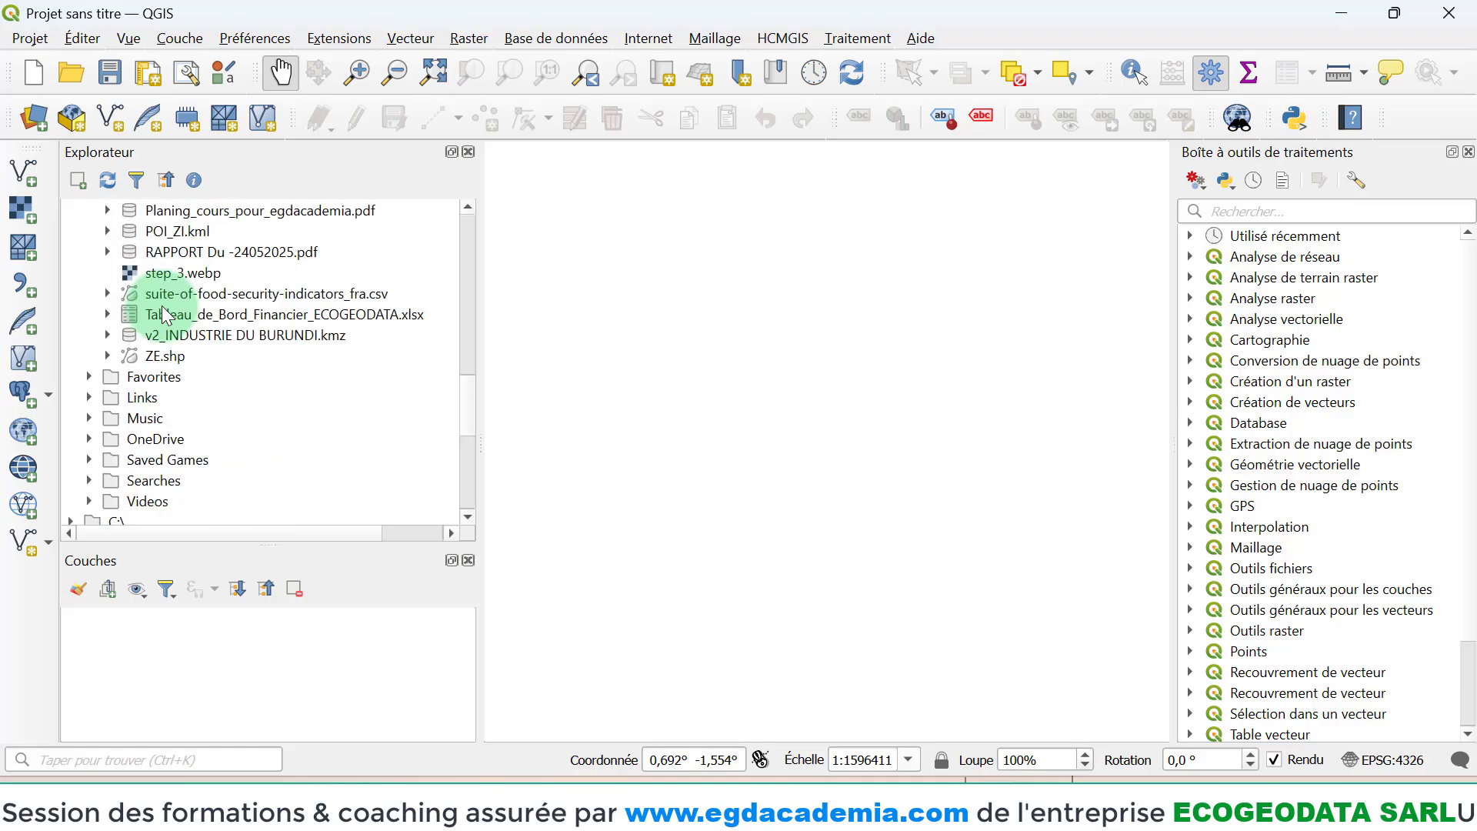
scroll(164, 312, up, 8)
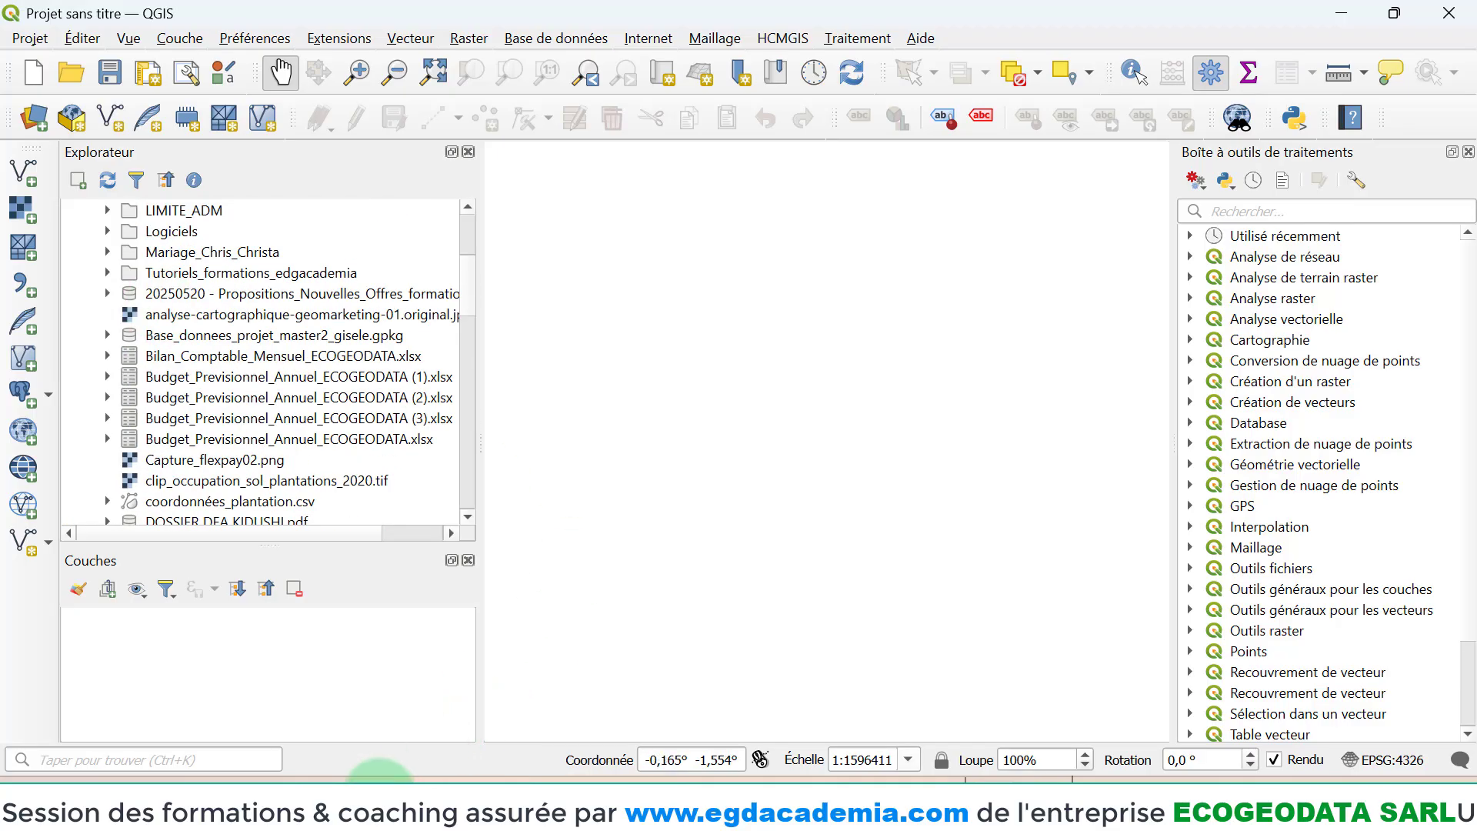
- Close the QGIS 3.40.6 folder window and open the Téléchargements folder in a new Windows File Explorer window
click(380, 792)
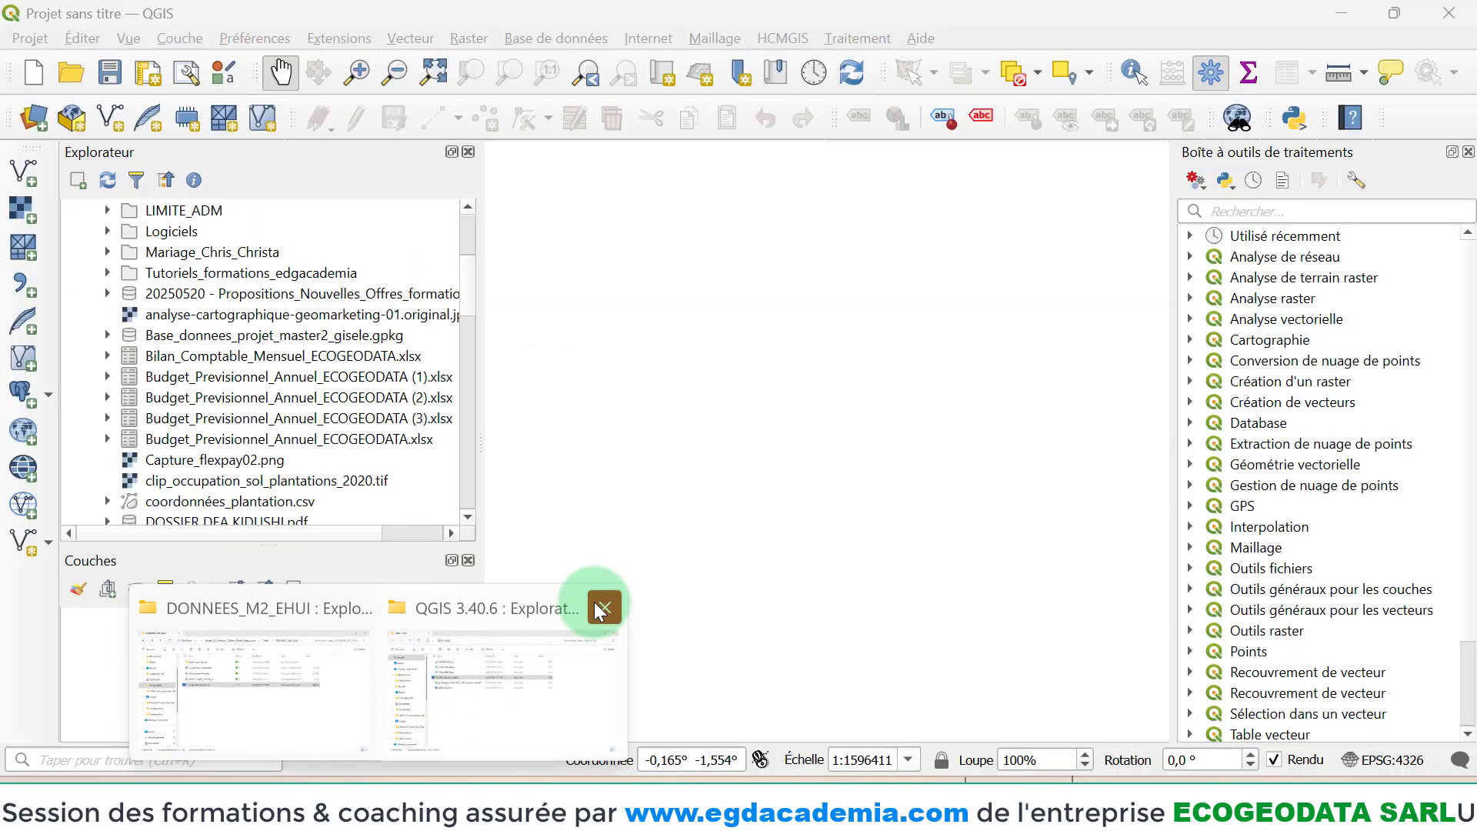
click(606, 607)
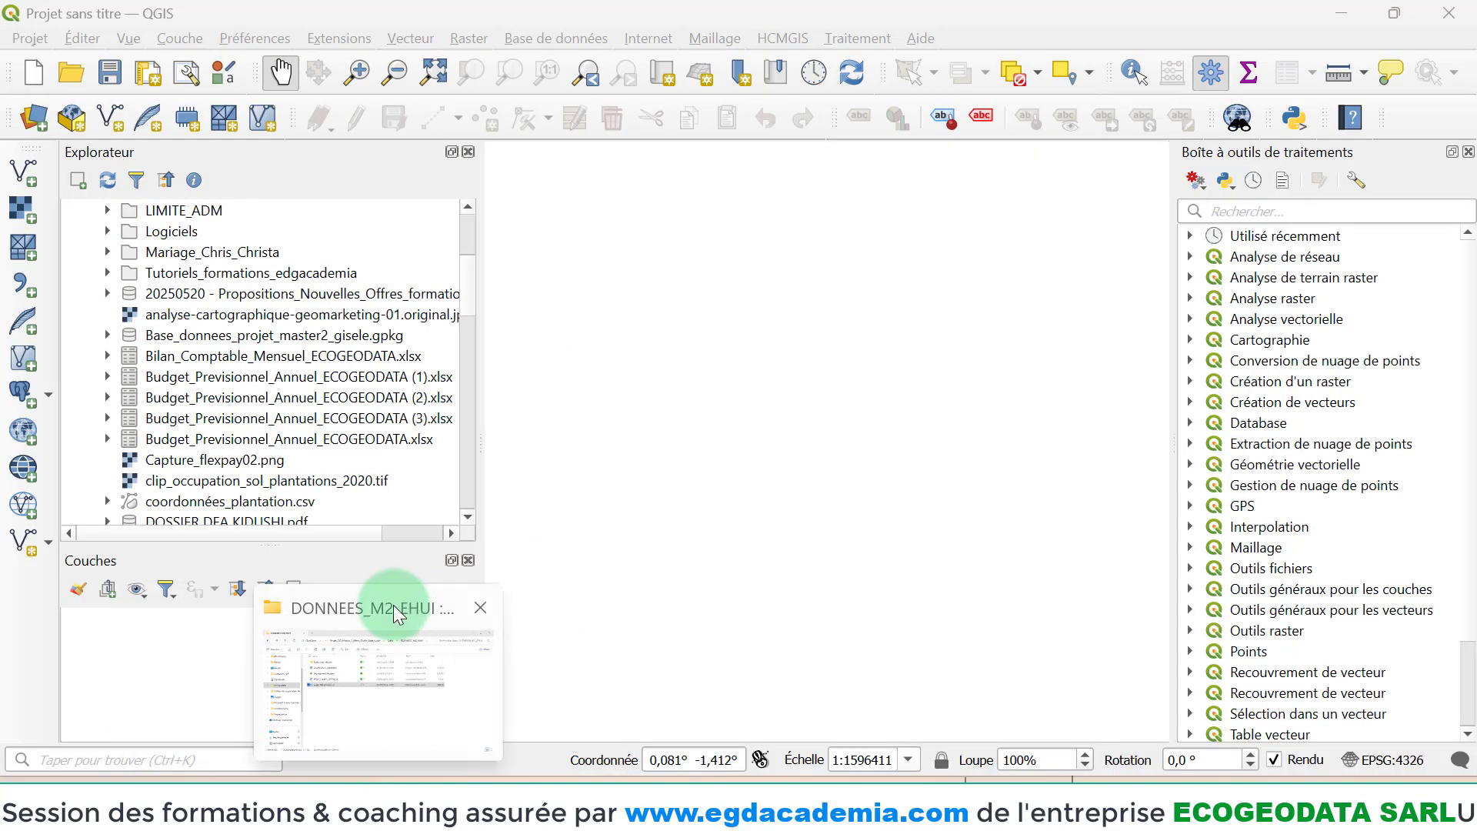
click(377, 792)
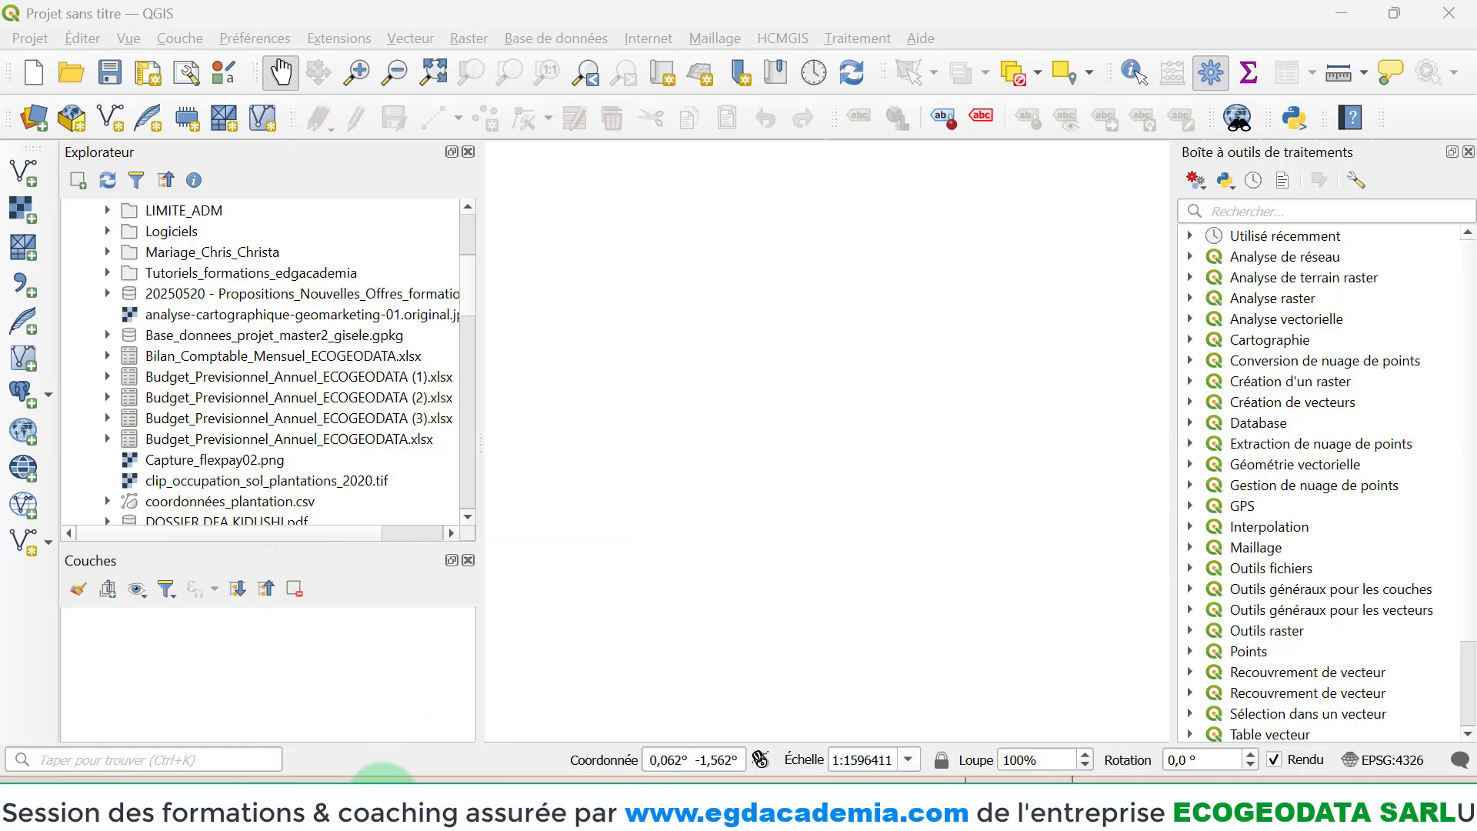
scroll(431, 594, down, 5)
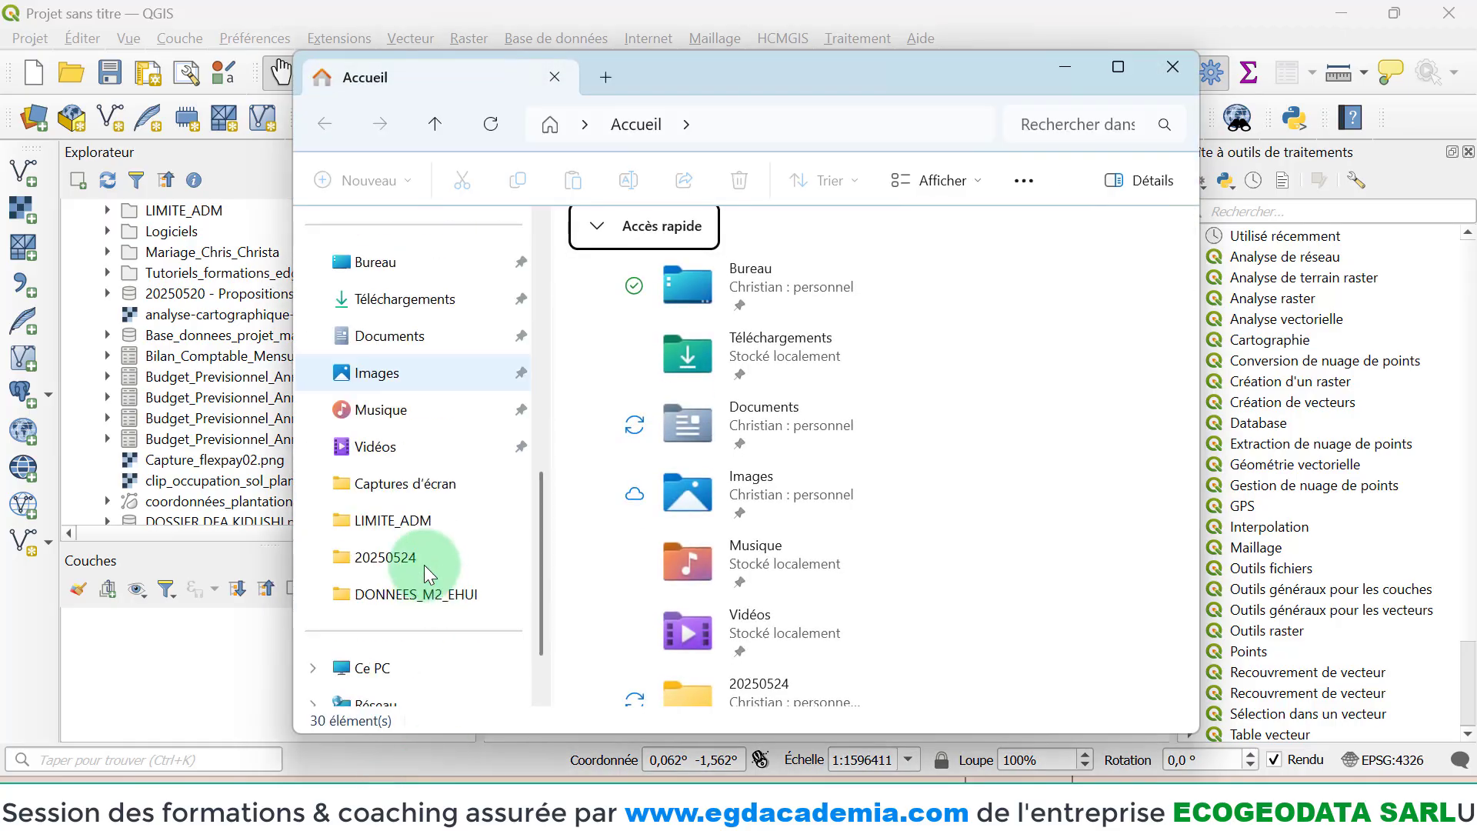
click(423, 299)
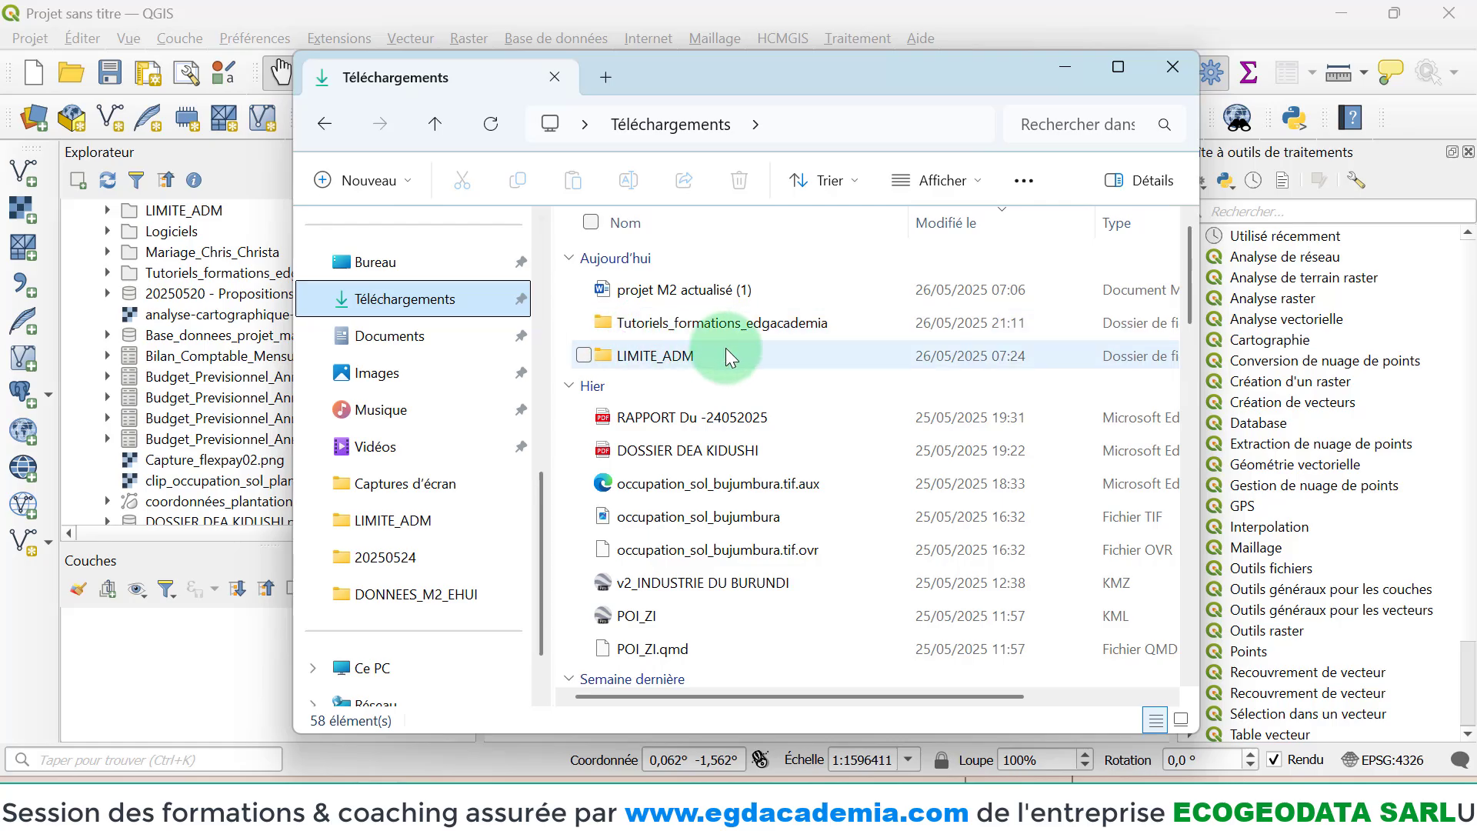
- Widen the File Explorer window, examine the types and sizes of the downloaded files, and close it
scroll(736, 358, down, 4)
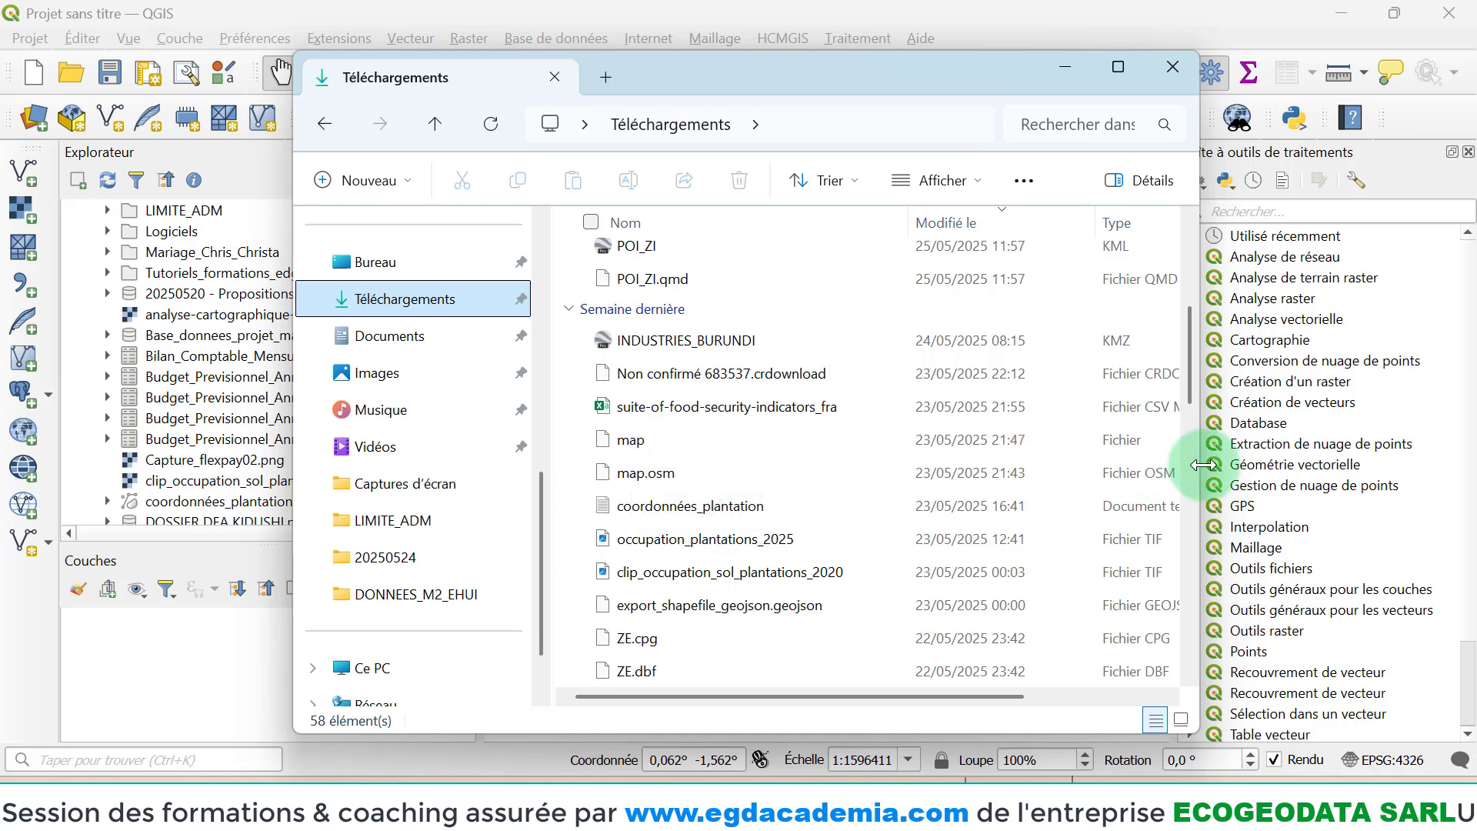
drag(1202, 465, 1424, 464)
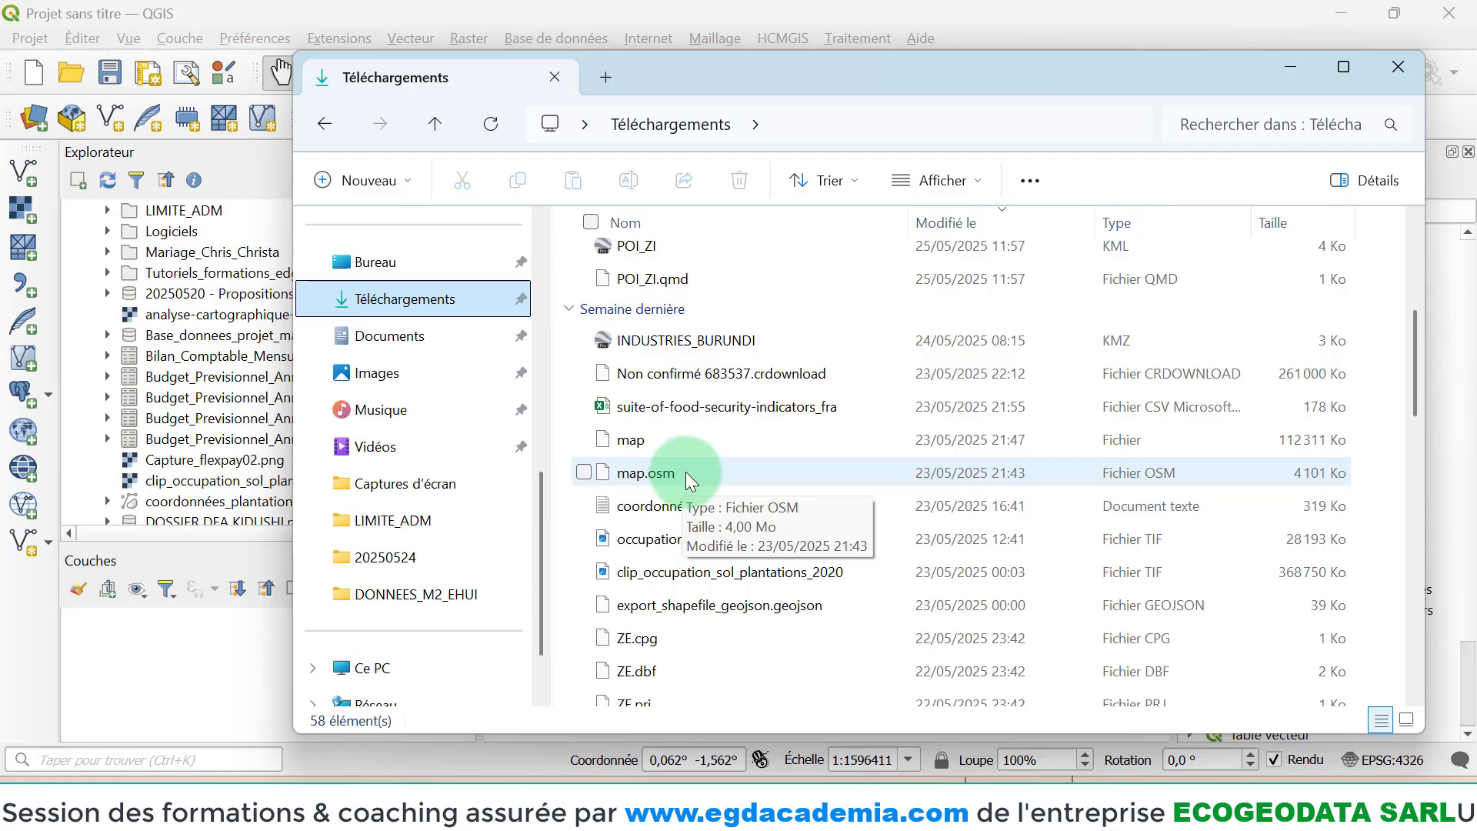
scroll(685, 473, up, 4)
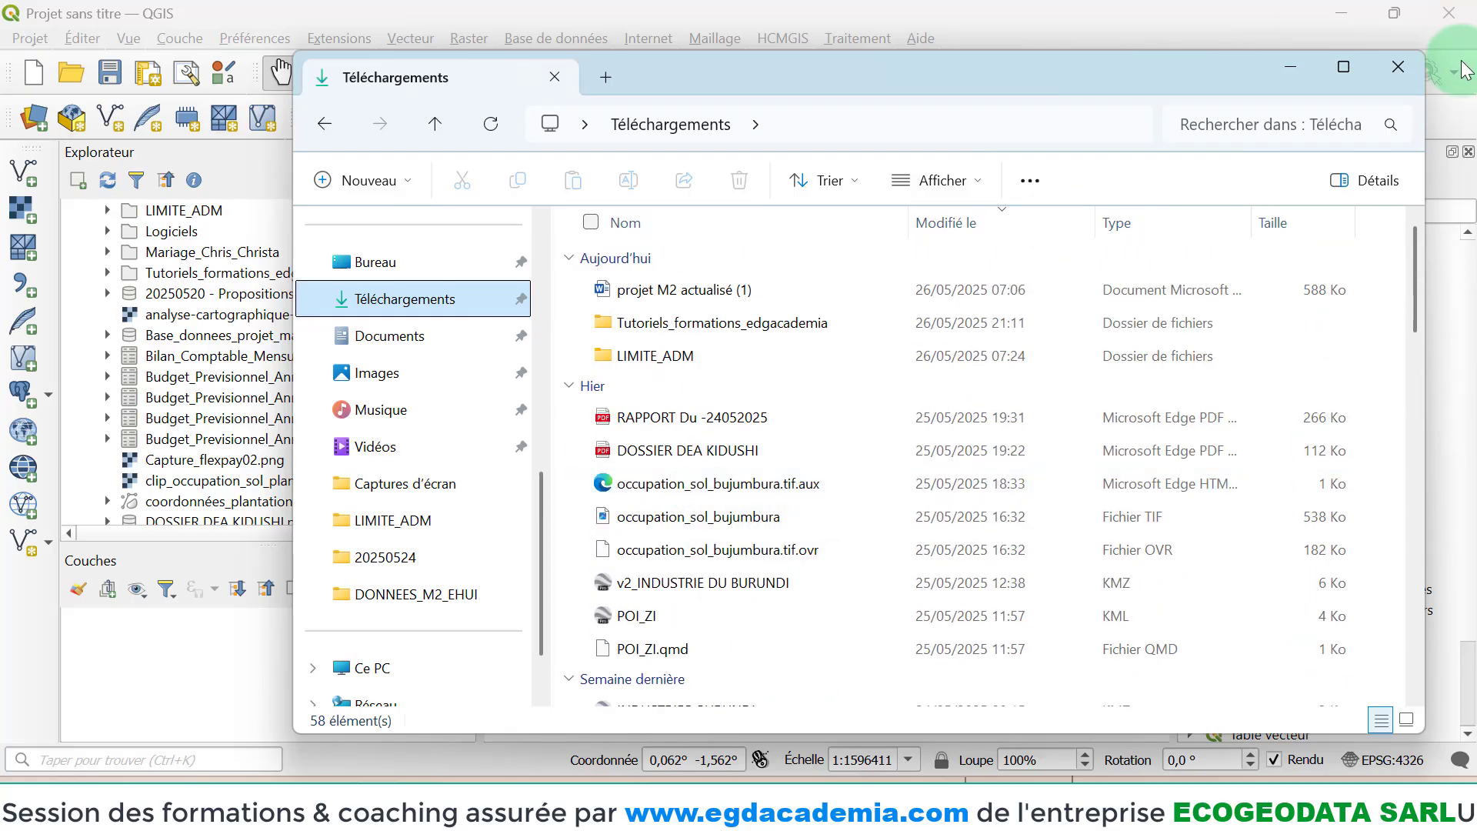
click(1398, 68)
- Switch to Chrome, detach a new blank tab into its own maximized window, and minimize the original browser window
click(630, 777)
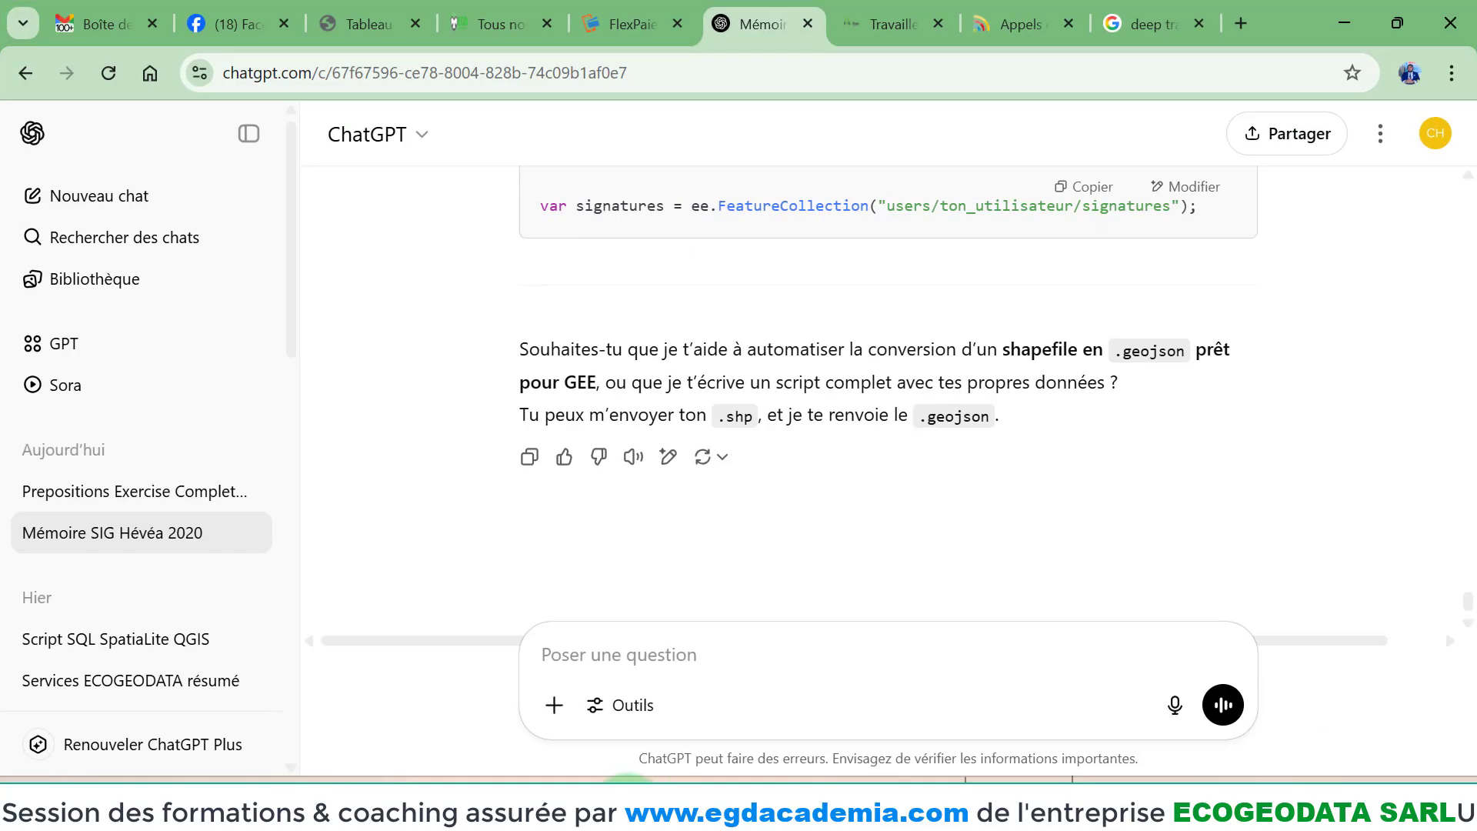
click(1244, 23)
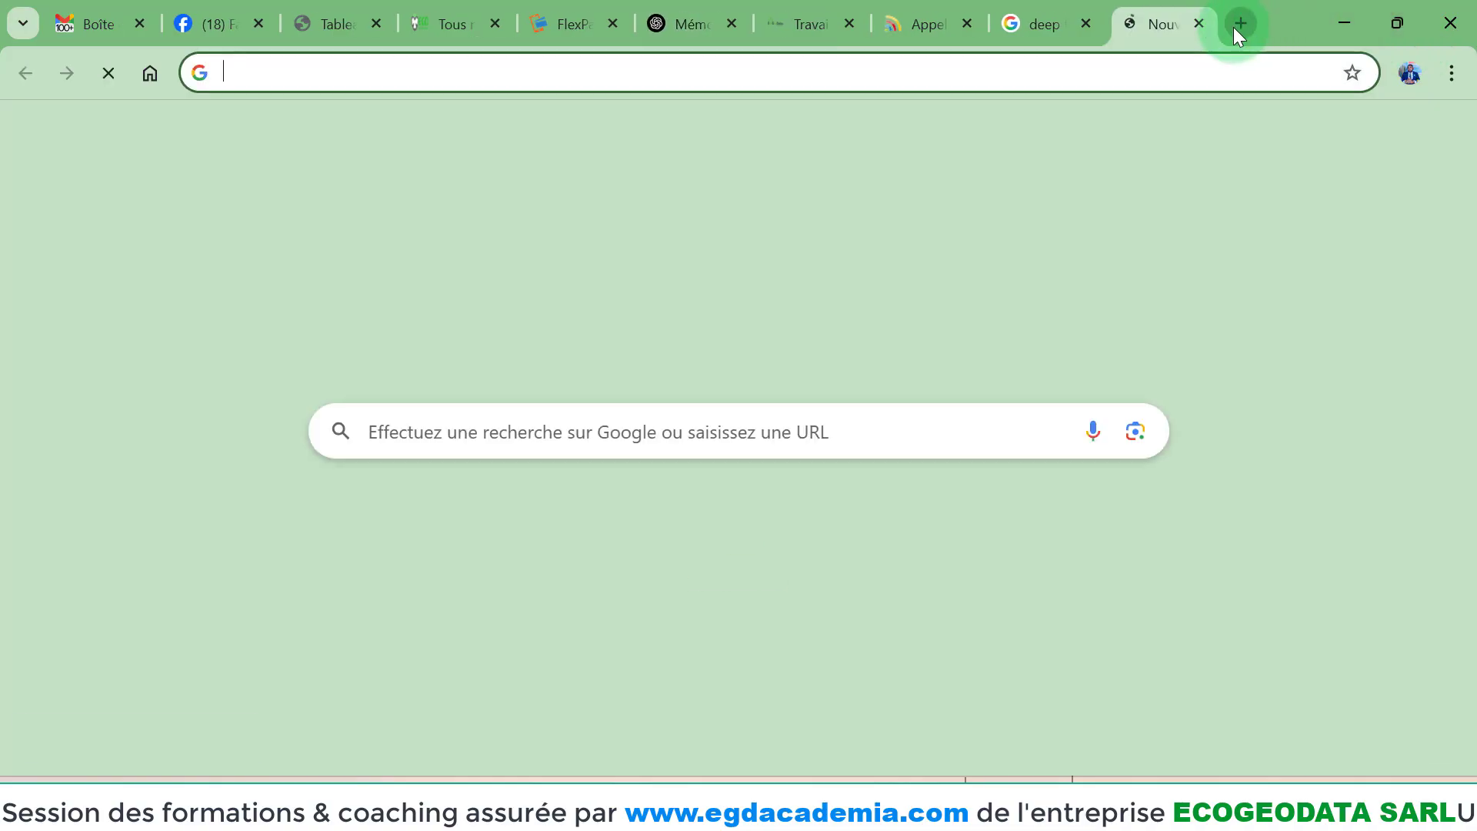
drag(1154, 26, 1104, 246)
click(1347, 23)
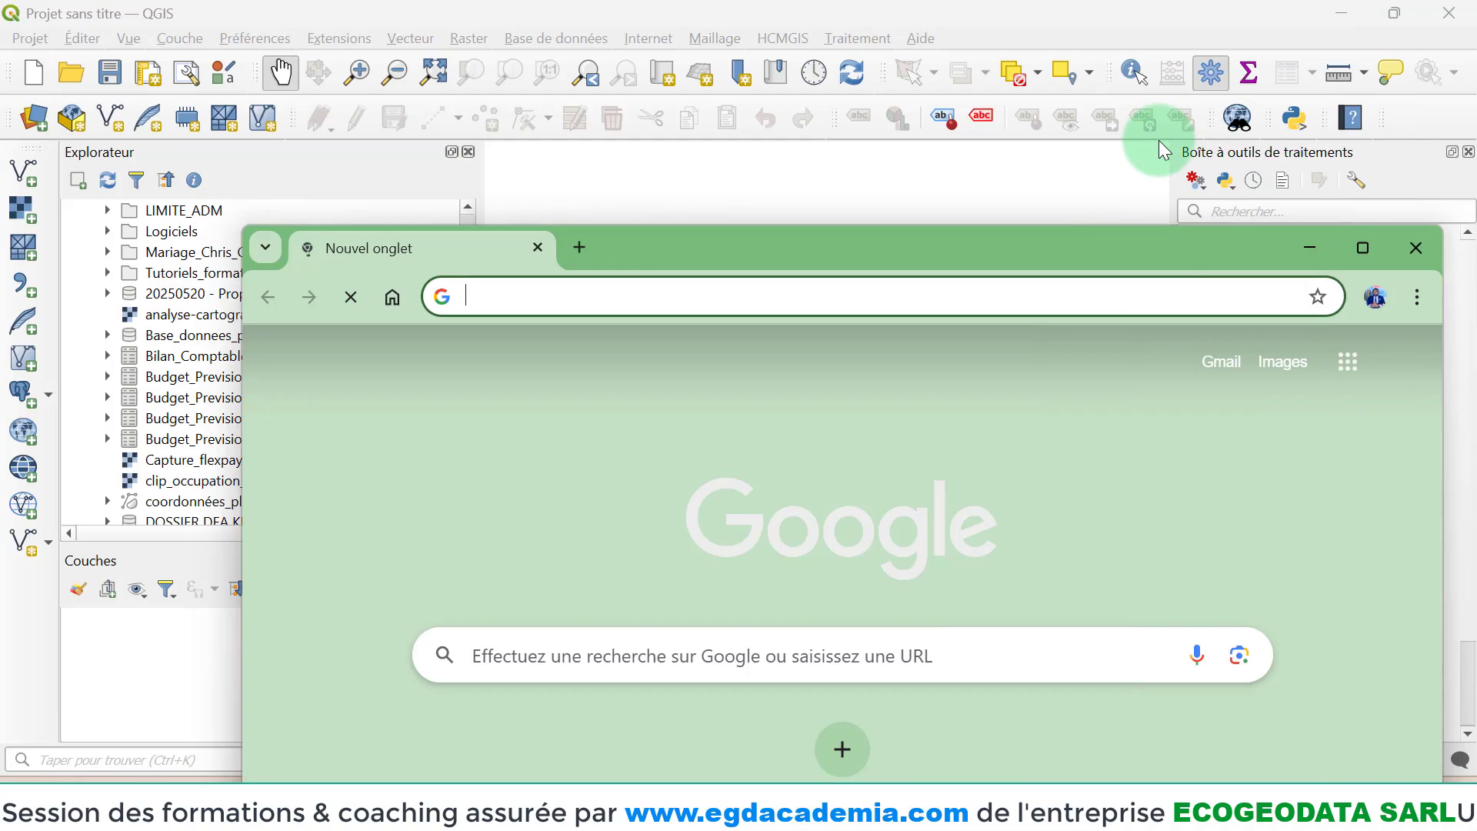
click(1363, 247)
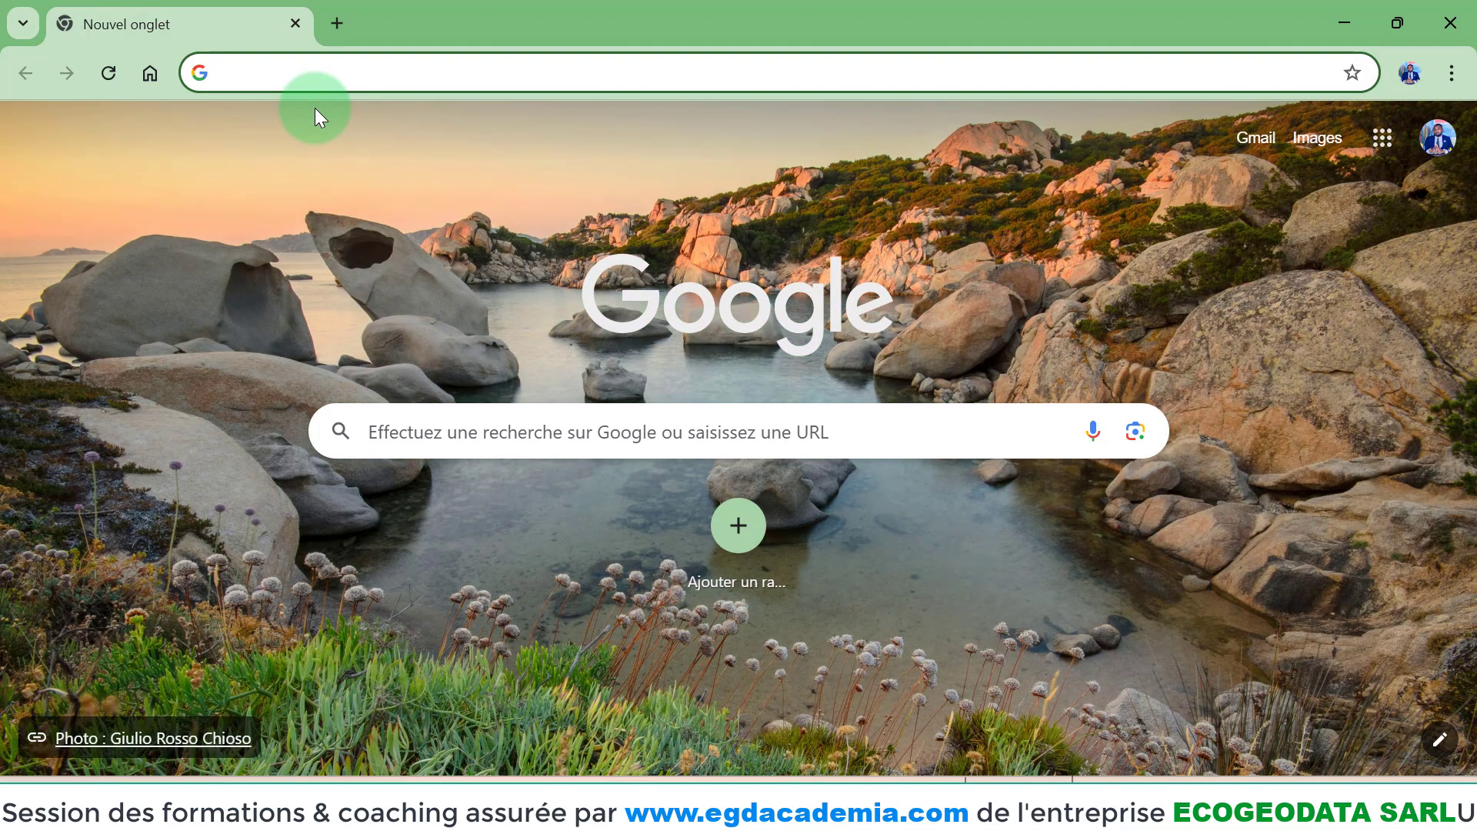
- Search Google for "gadm", keeping the query as a plain search instead of the suggested address
text(g)
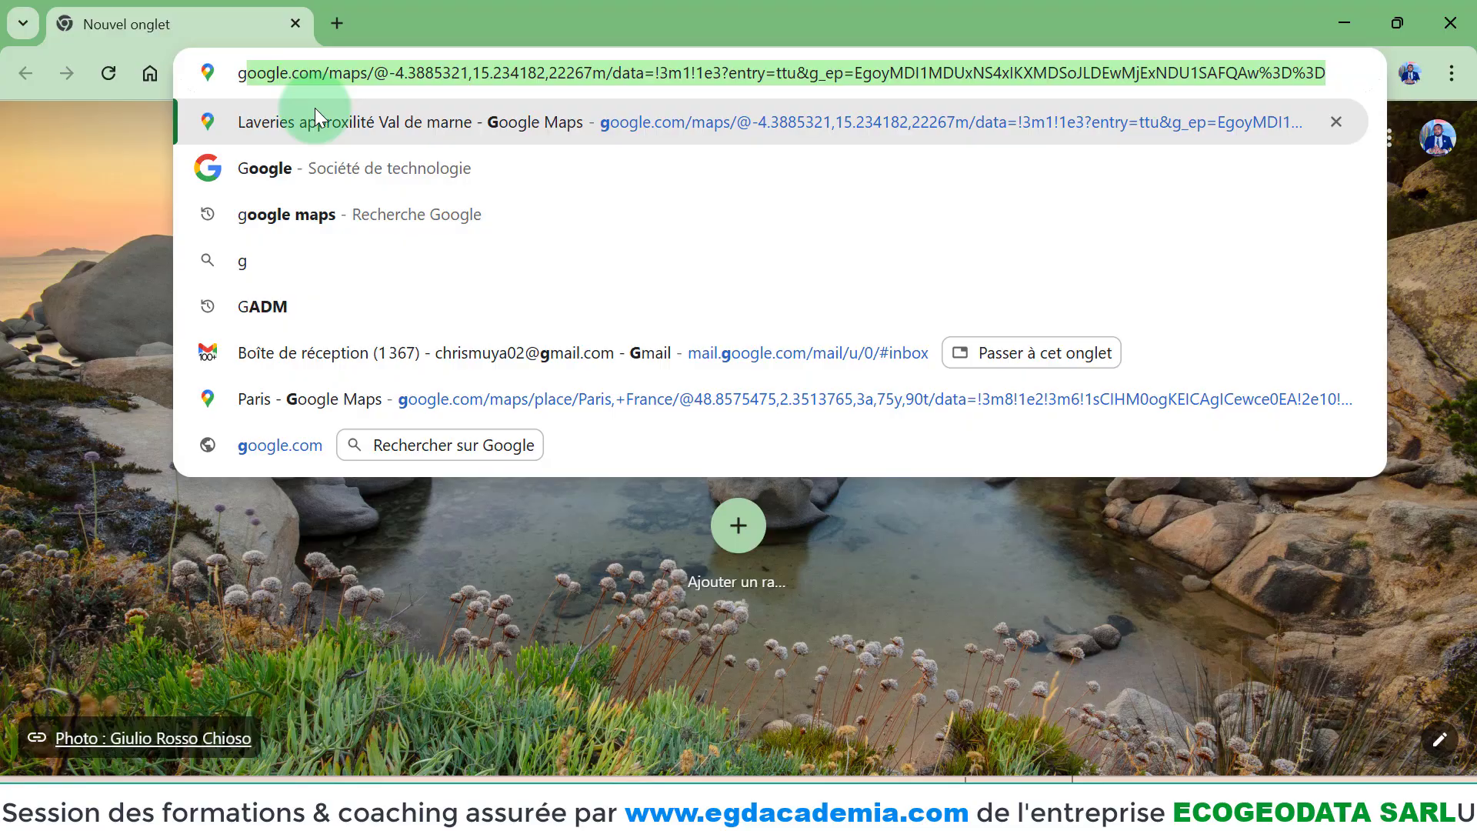
text(adm)
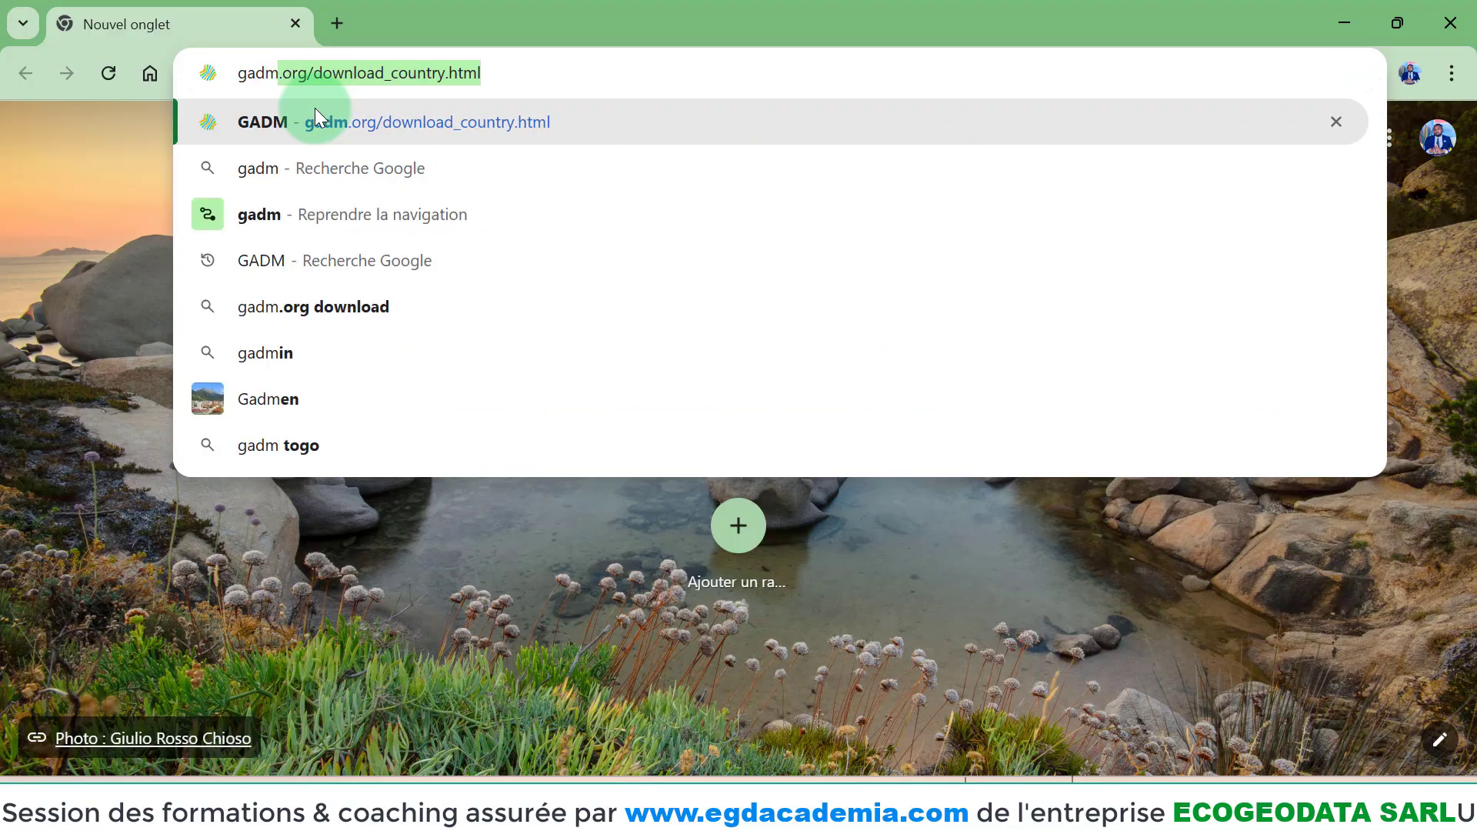
key(Delete)
key(Return)
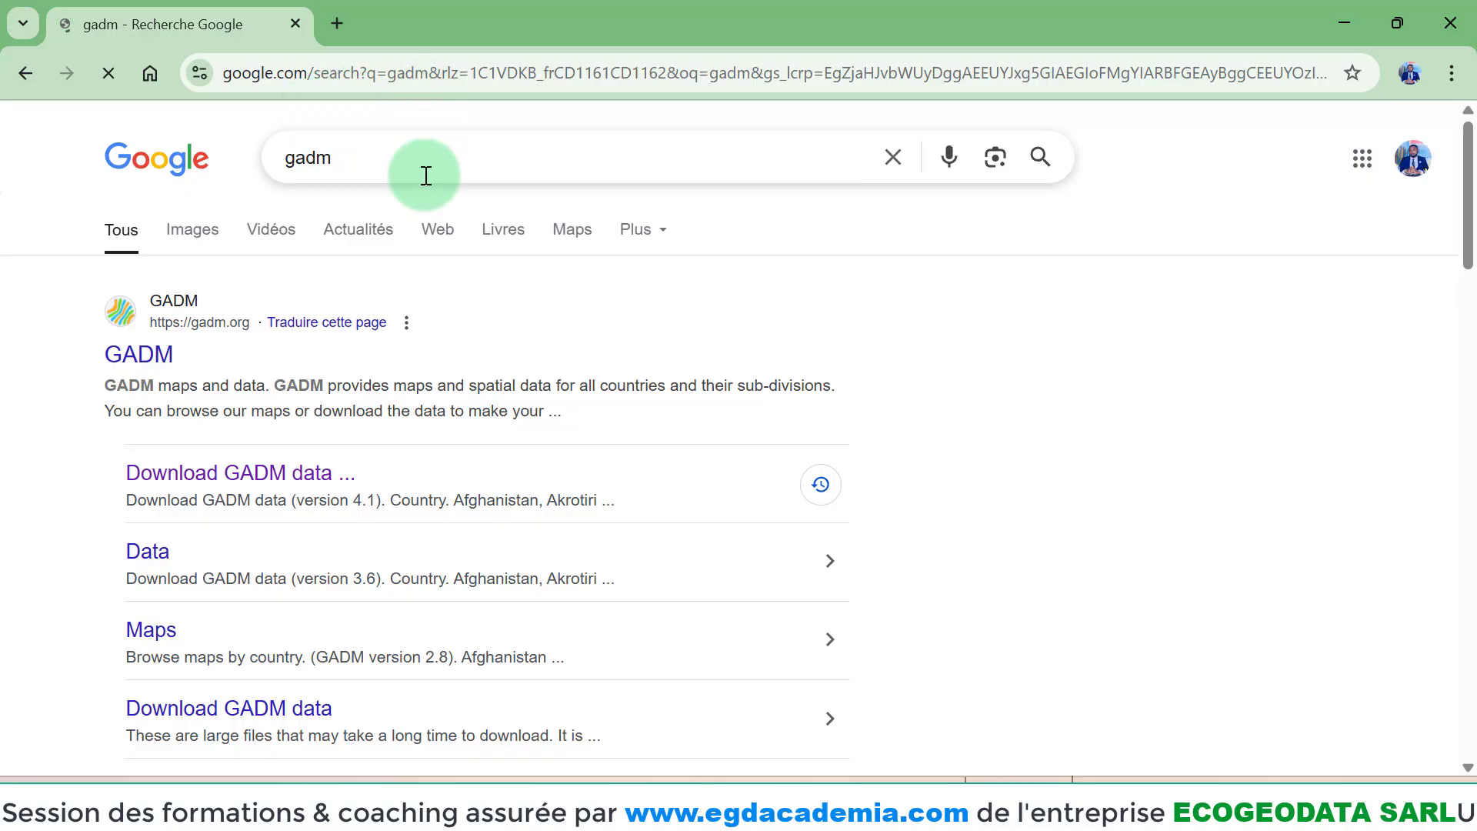
click(356, 161)
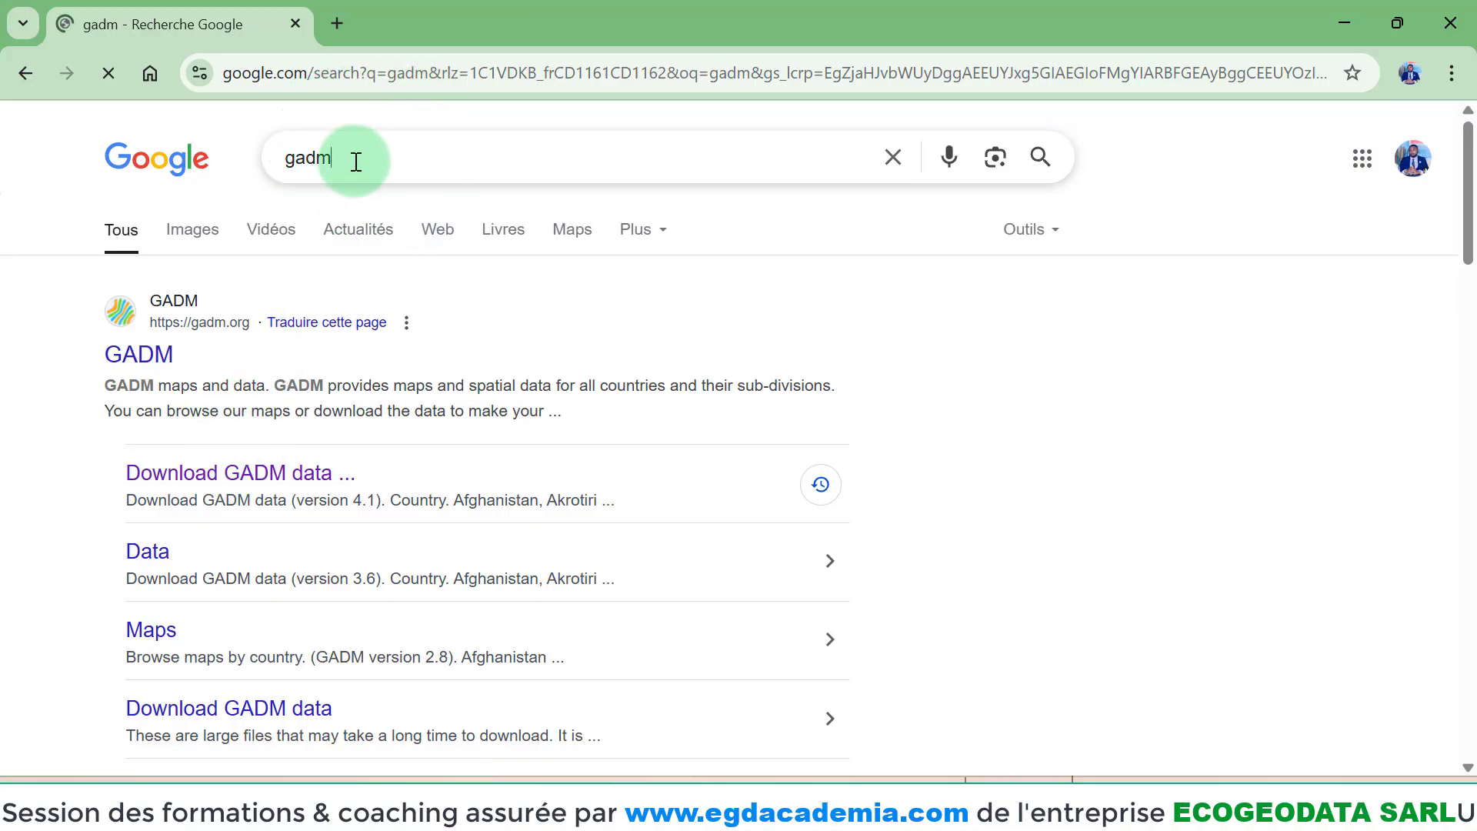
double_click(355, 161)
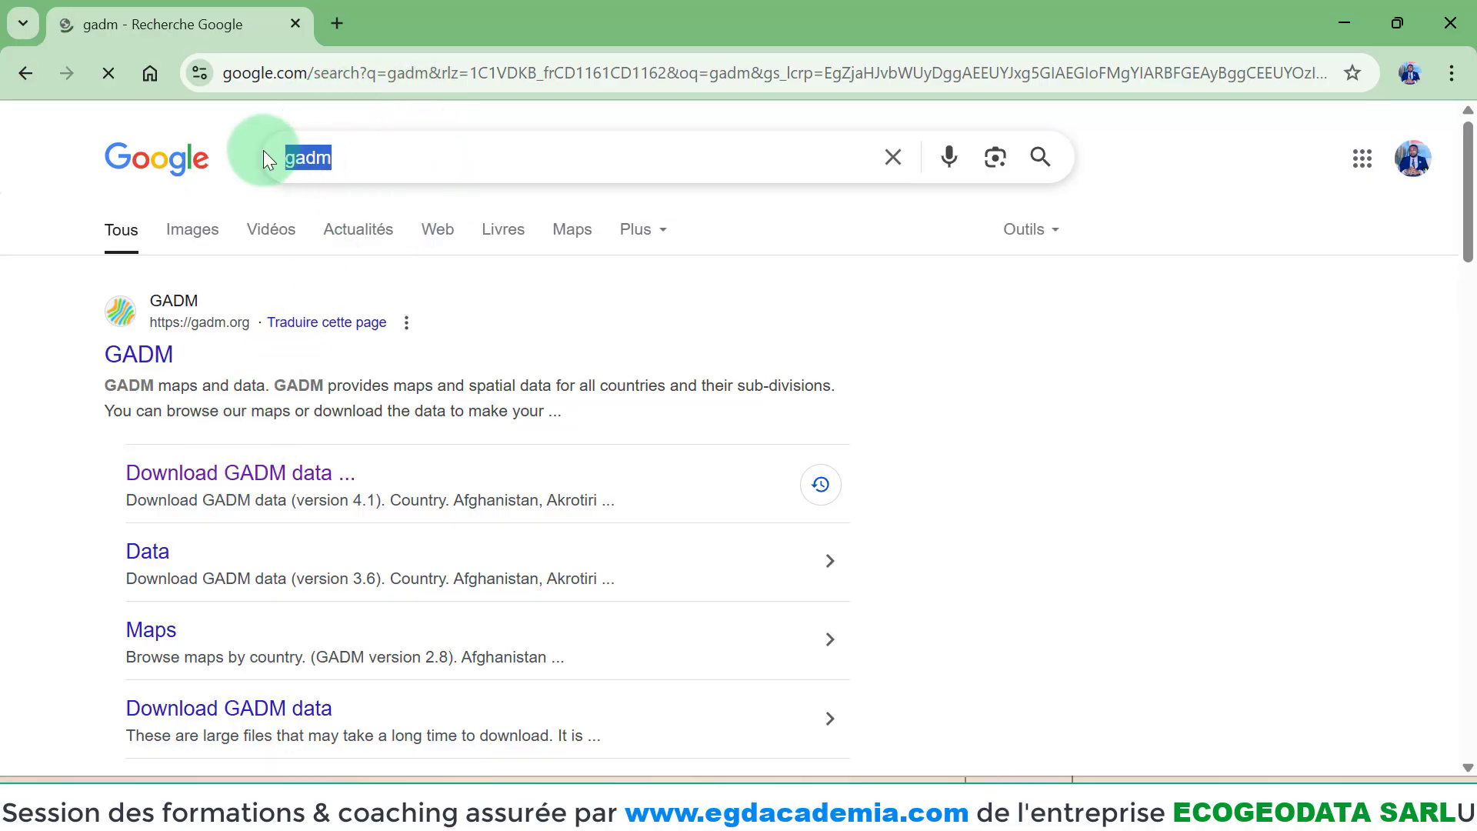
click(340, 163)
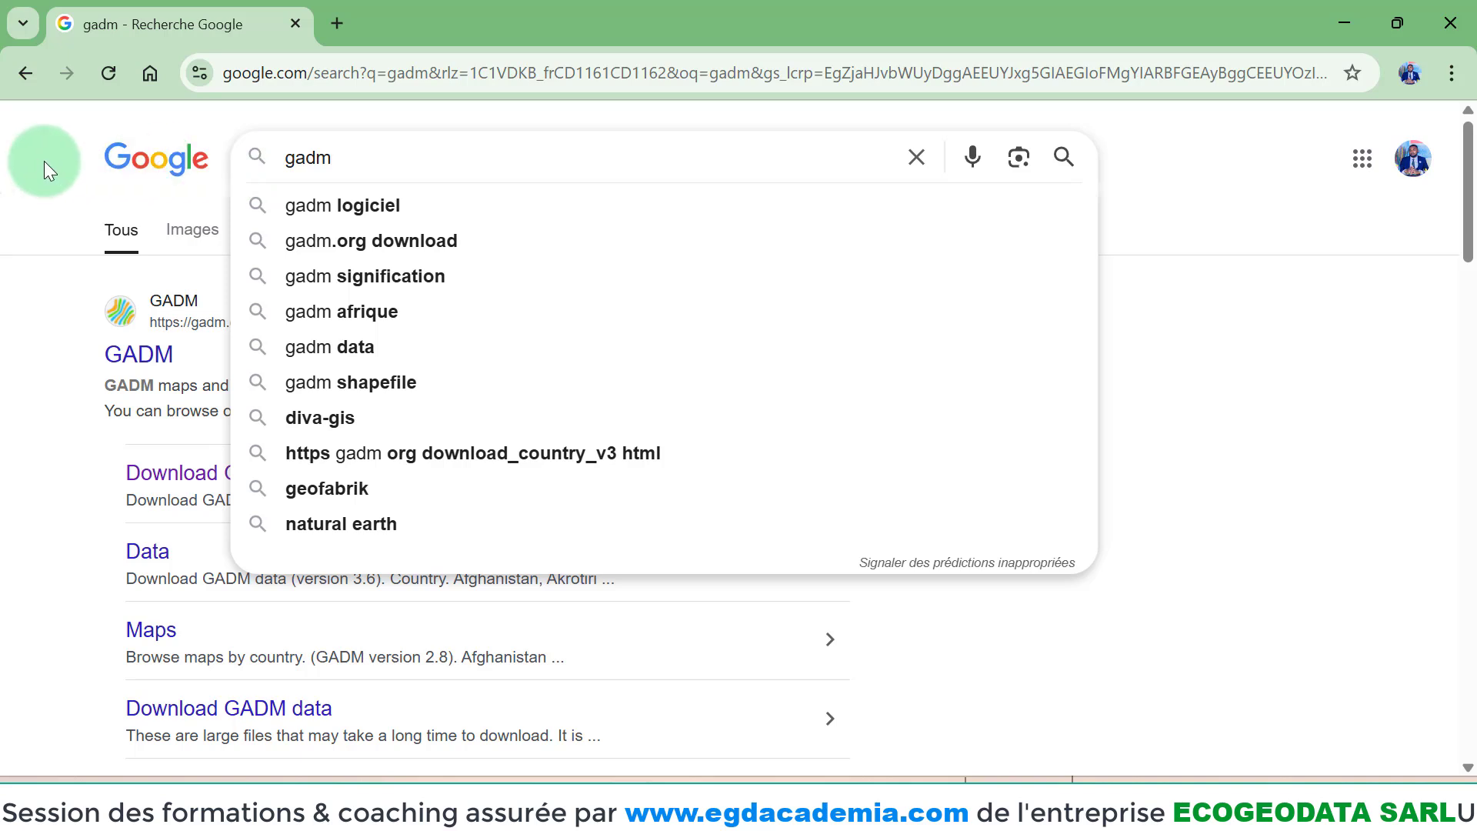
click(1263, 411)
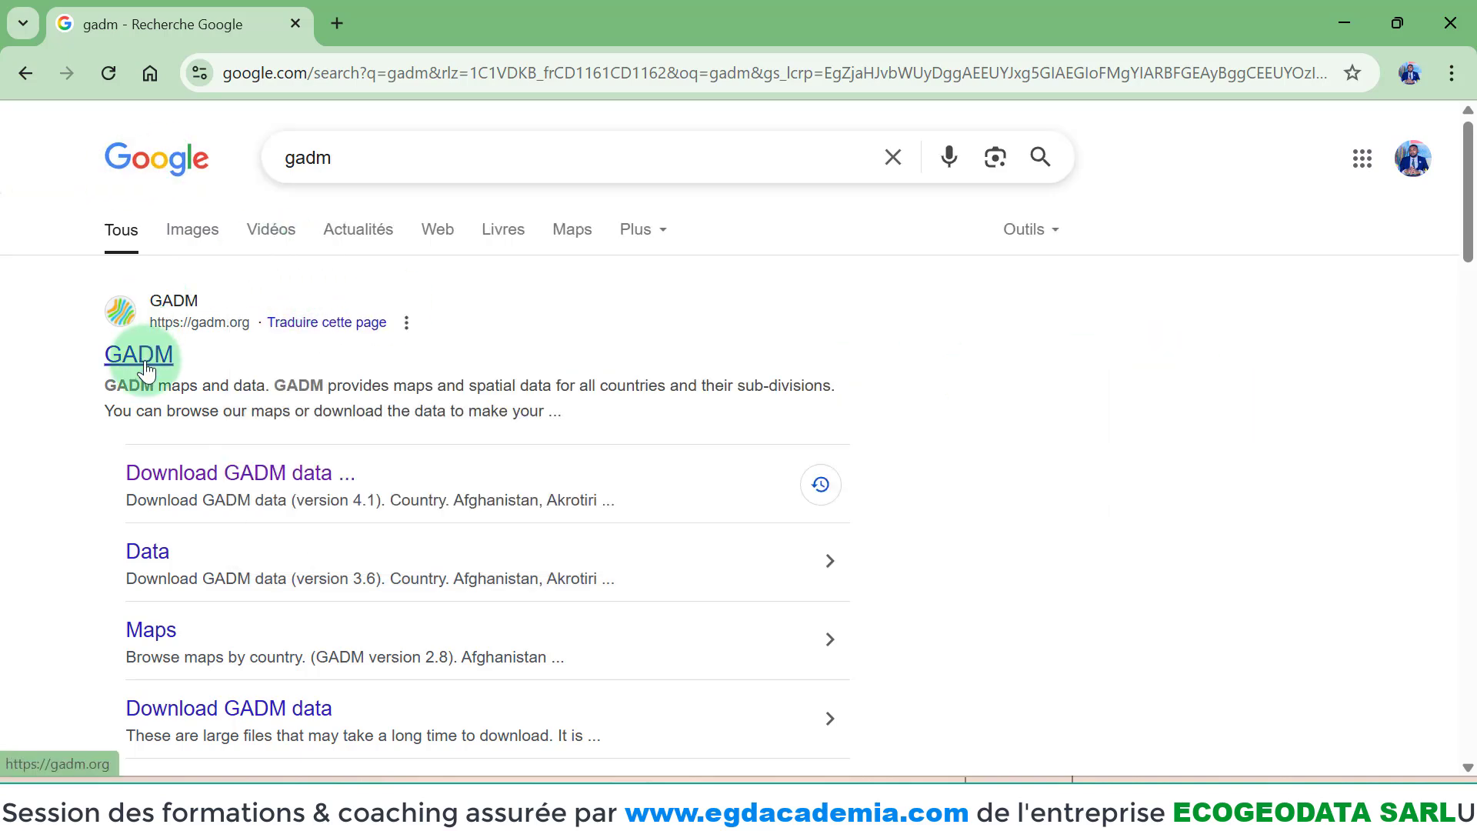
- Open the Download GADM data (version 4.1) page from the results and choose France as the country
click(206, 475)
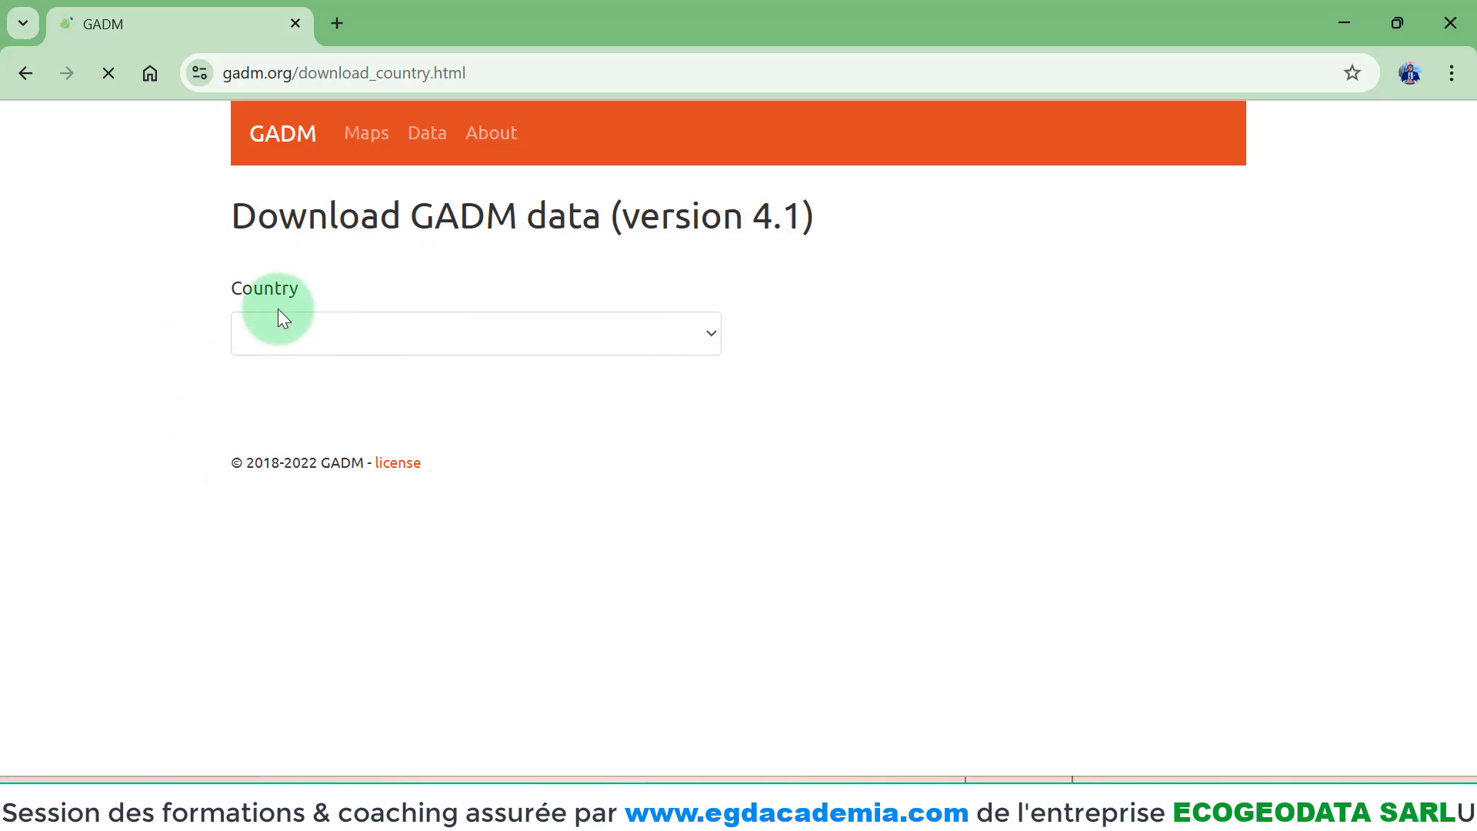
click(713, 335)
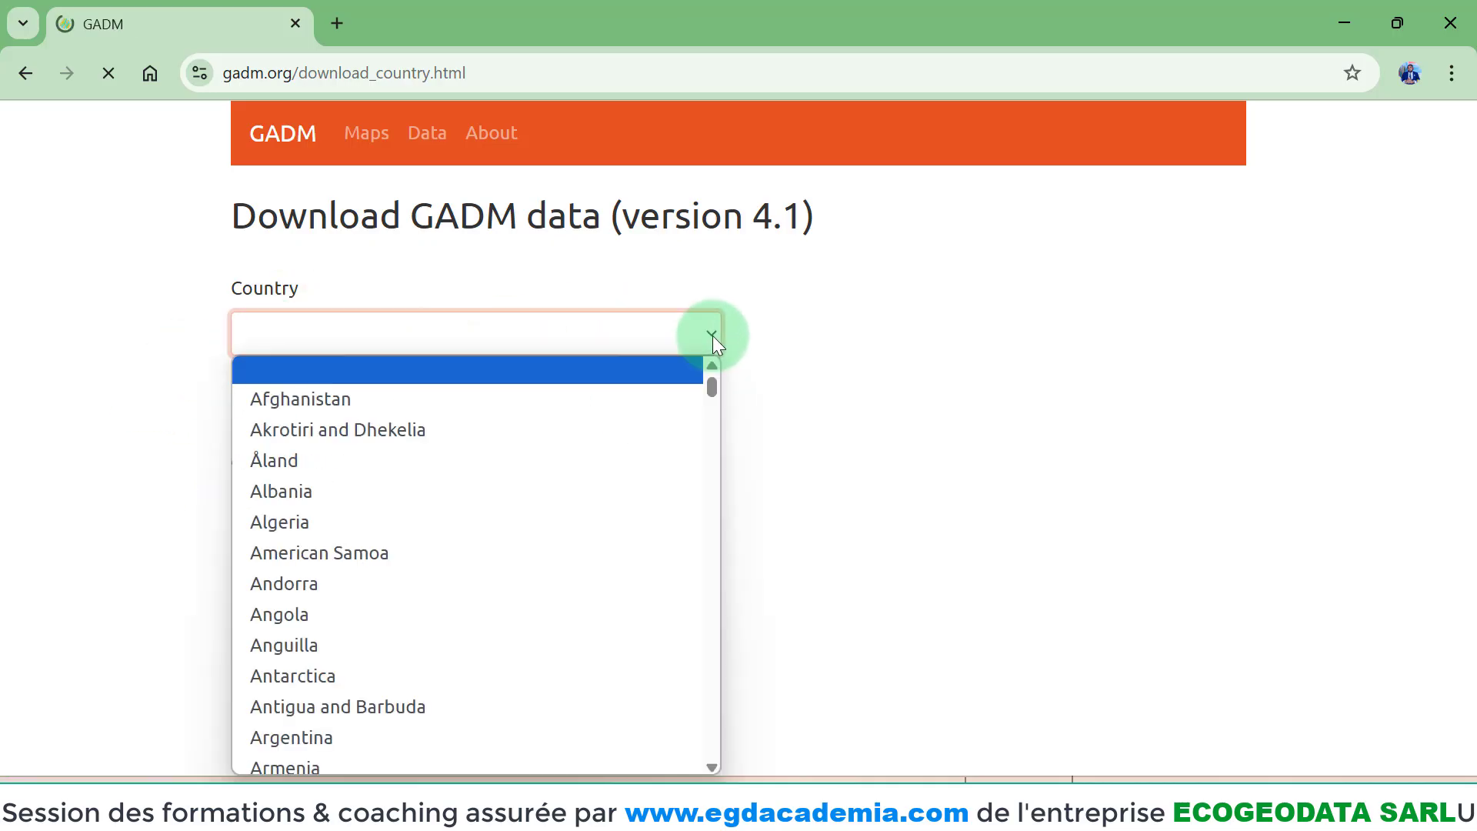
key(f)
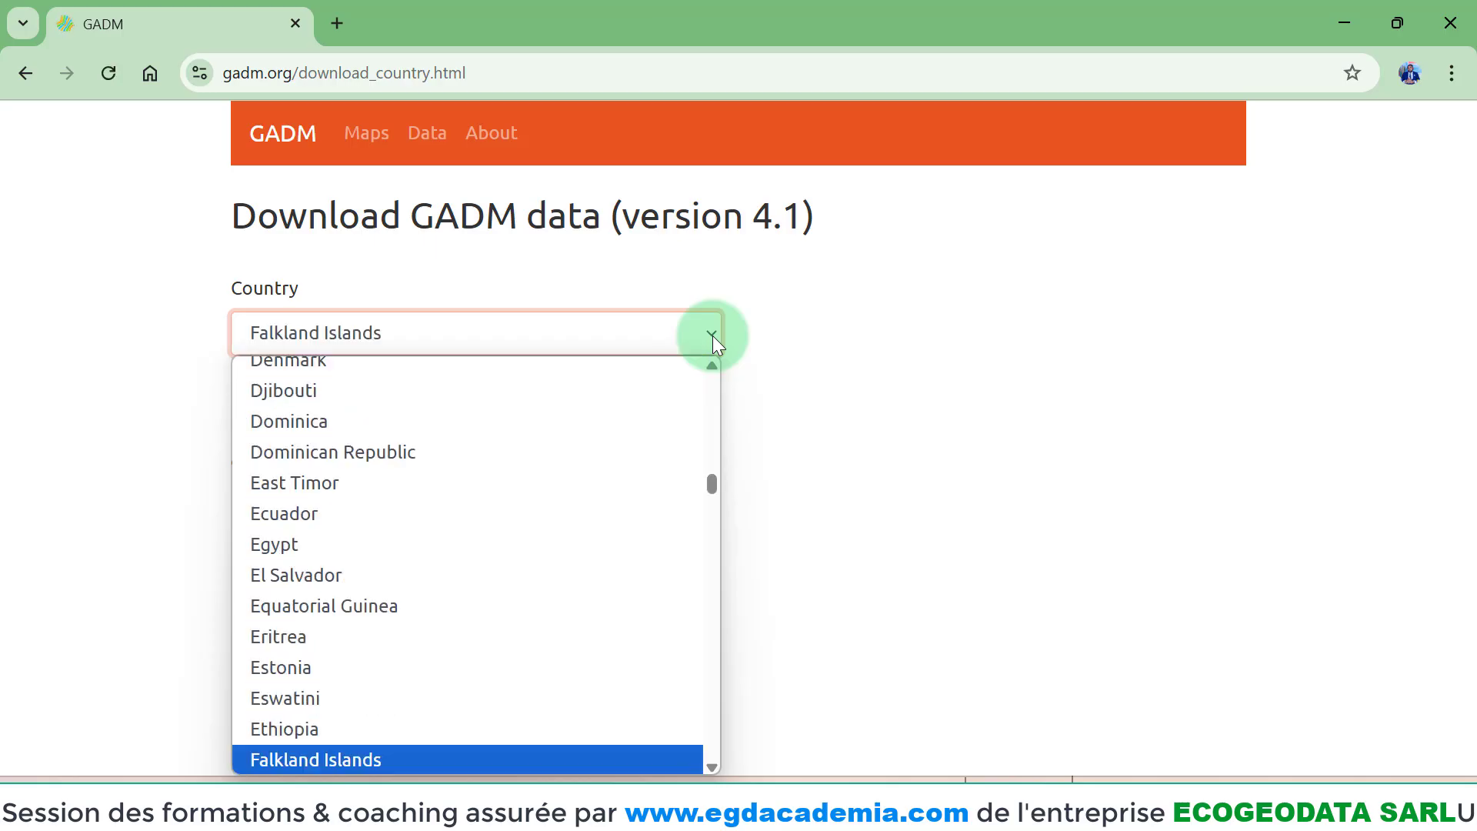
key(Down)
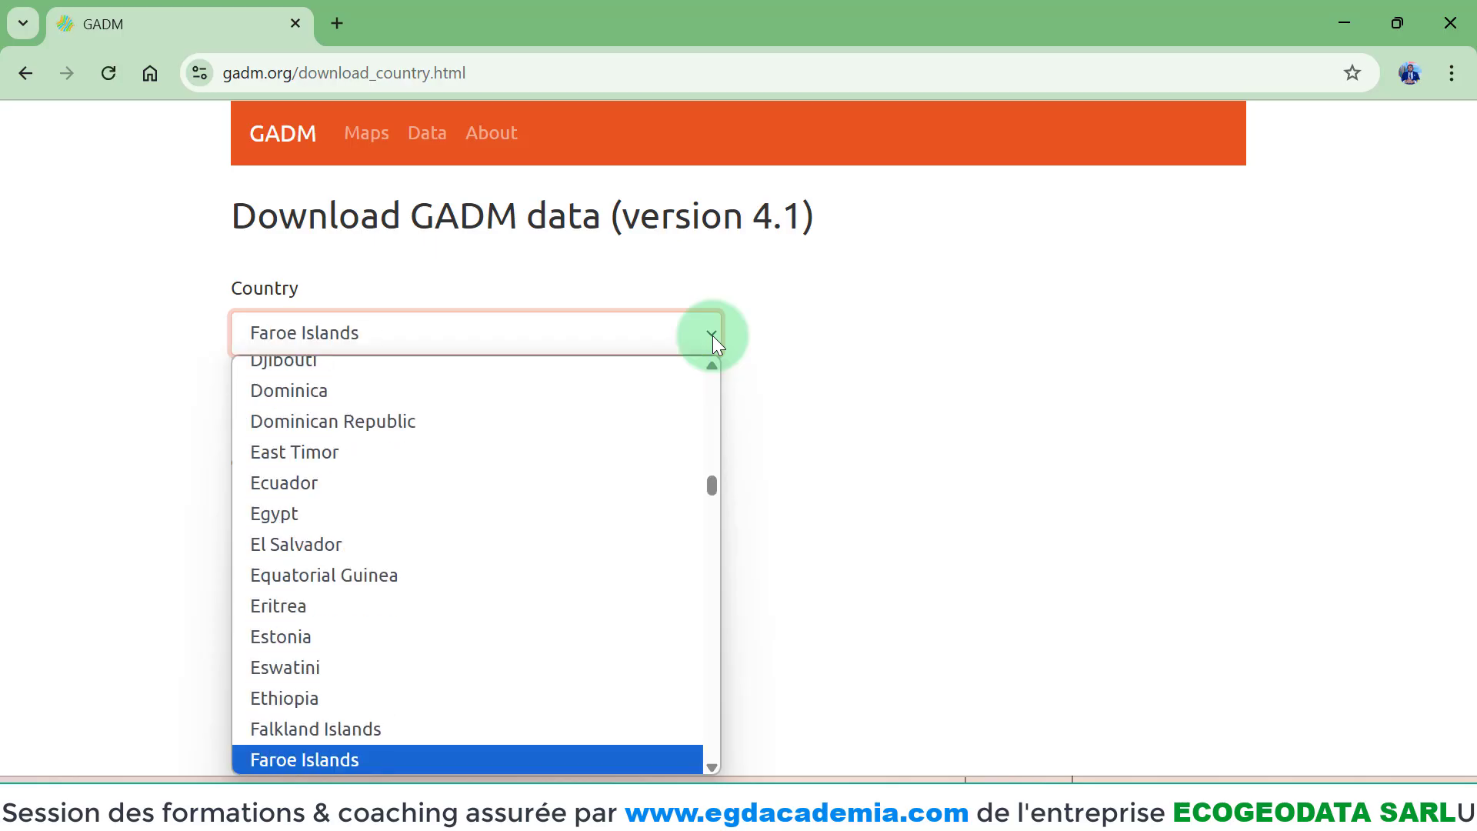
key(Down)
scroll(470, 485, down, 5)
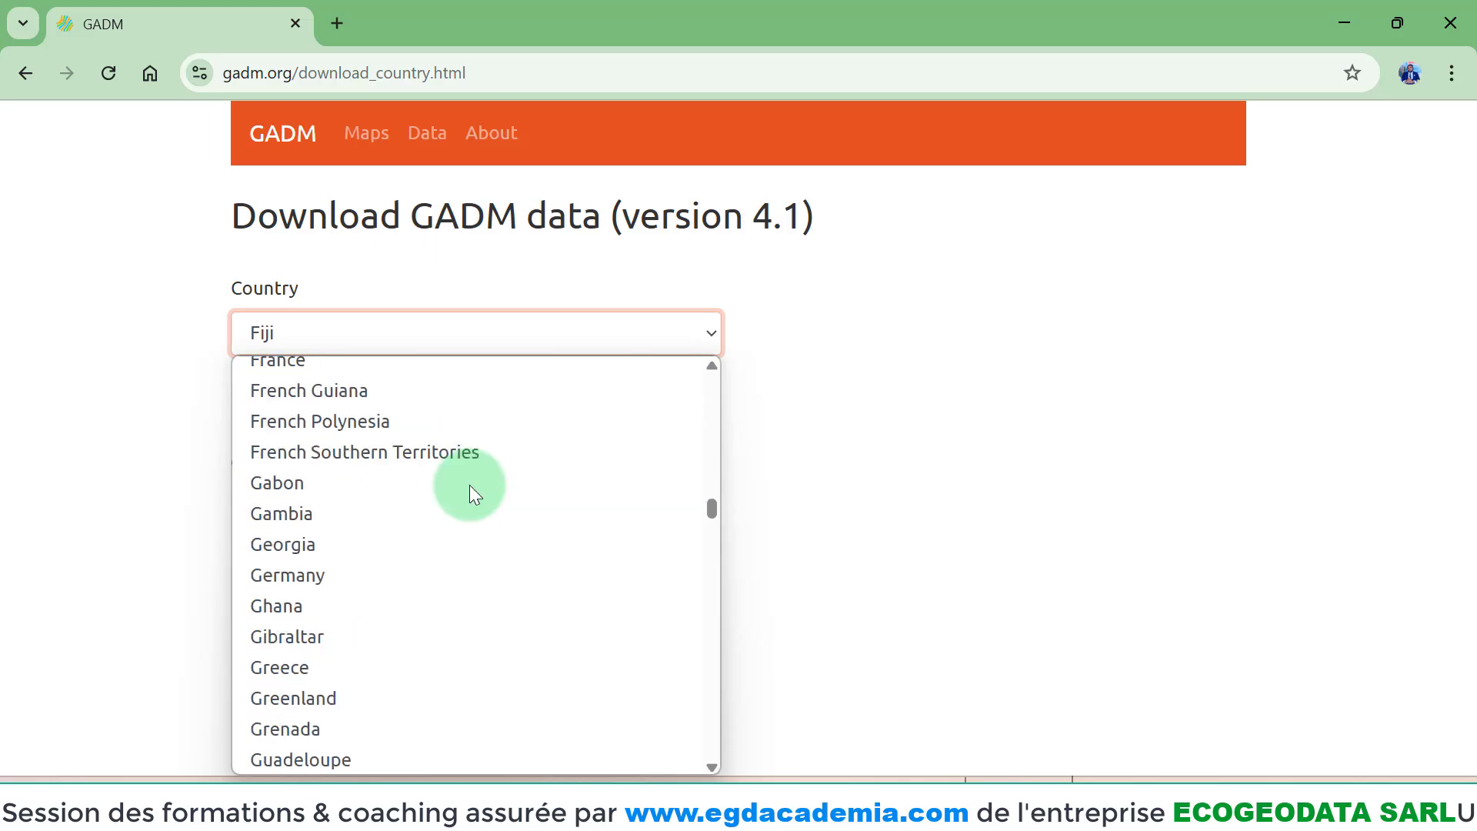
scroll(371, 407, up, 3)
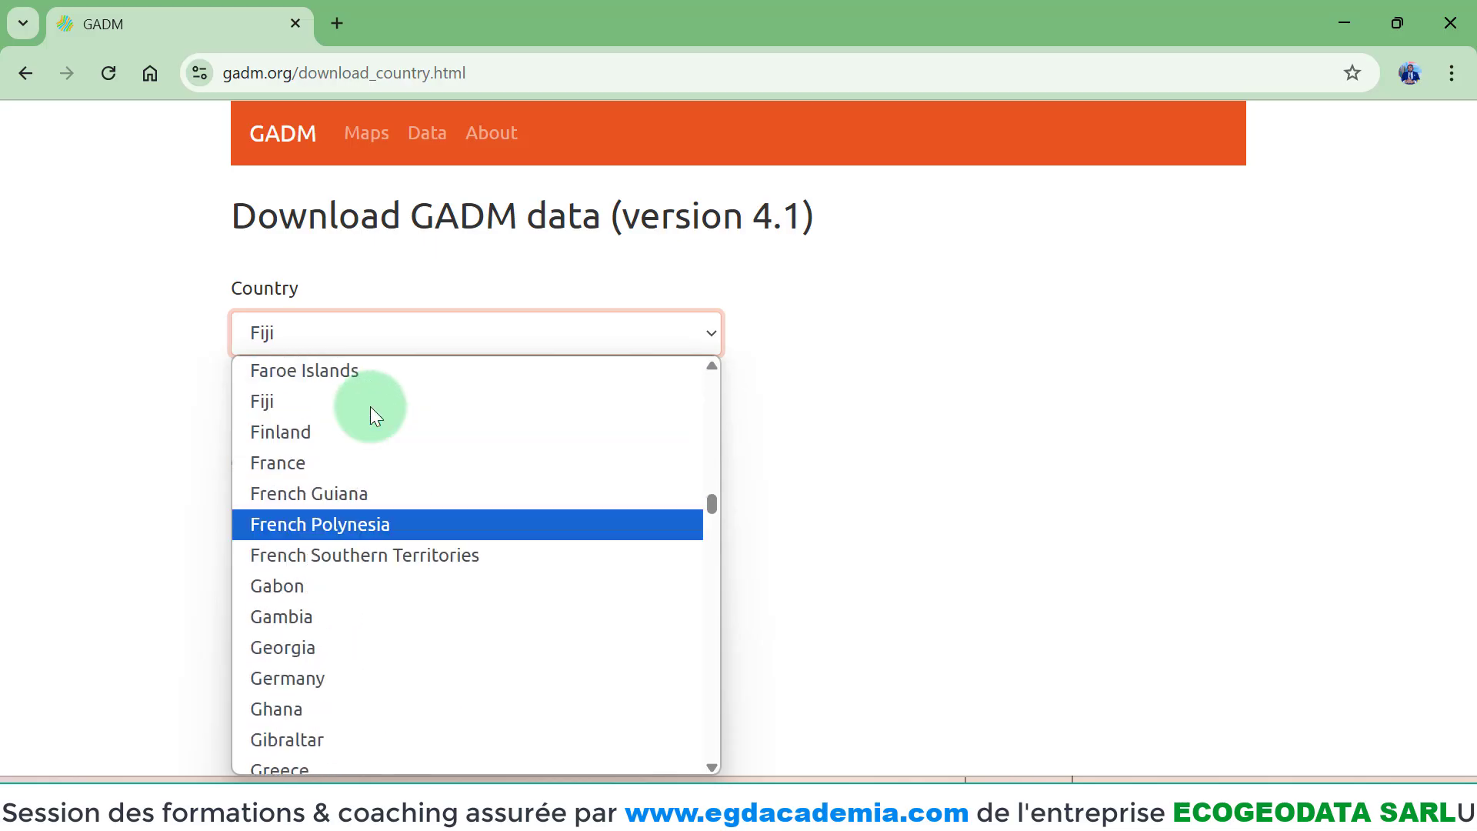
click(327, 585)
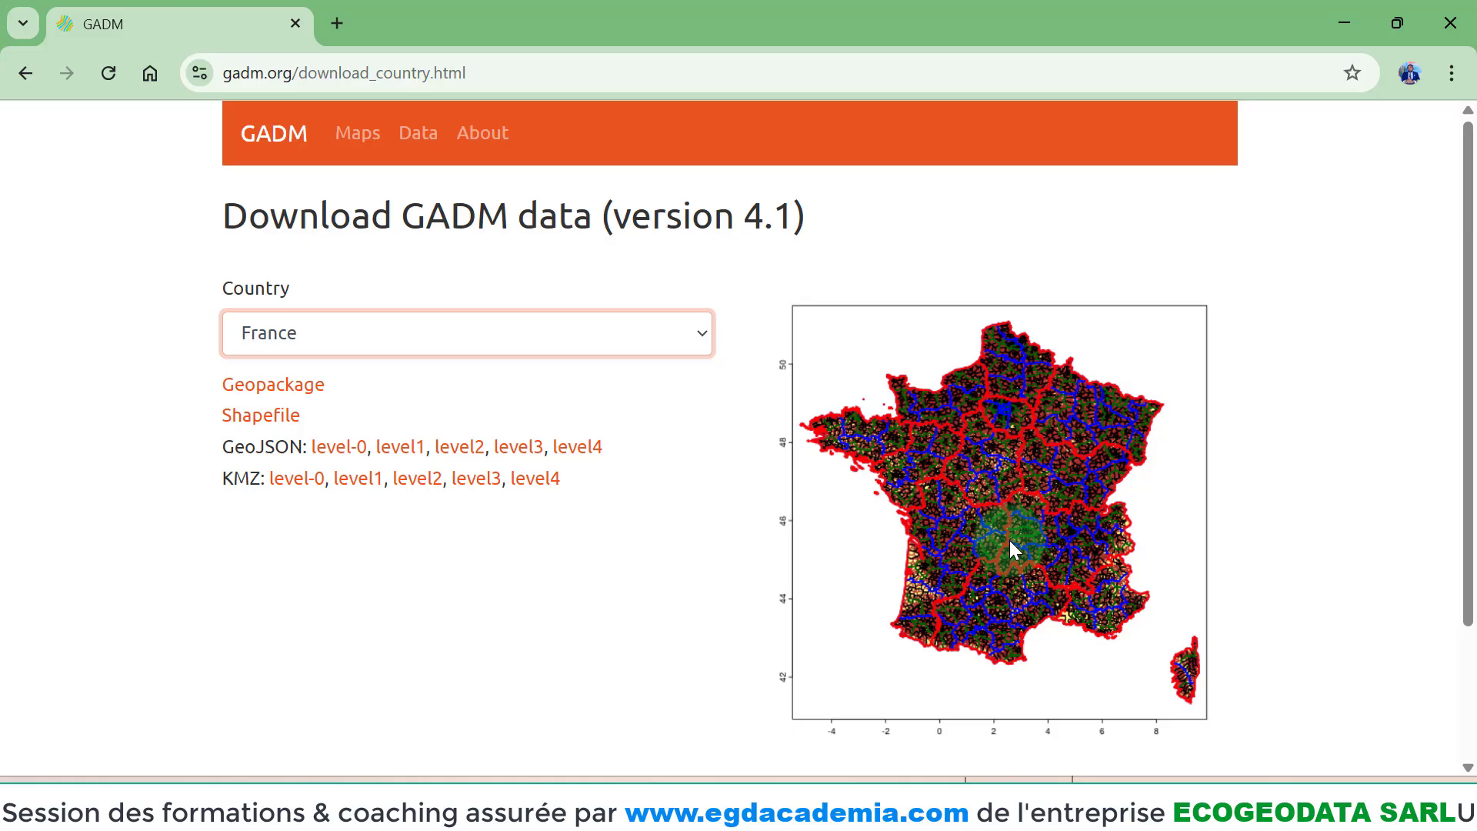
- Download the France Geopackage and Shapefile, dismissing the advertisement and checking the progress of the download
click(277, 393)
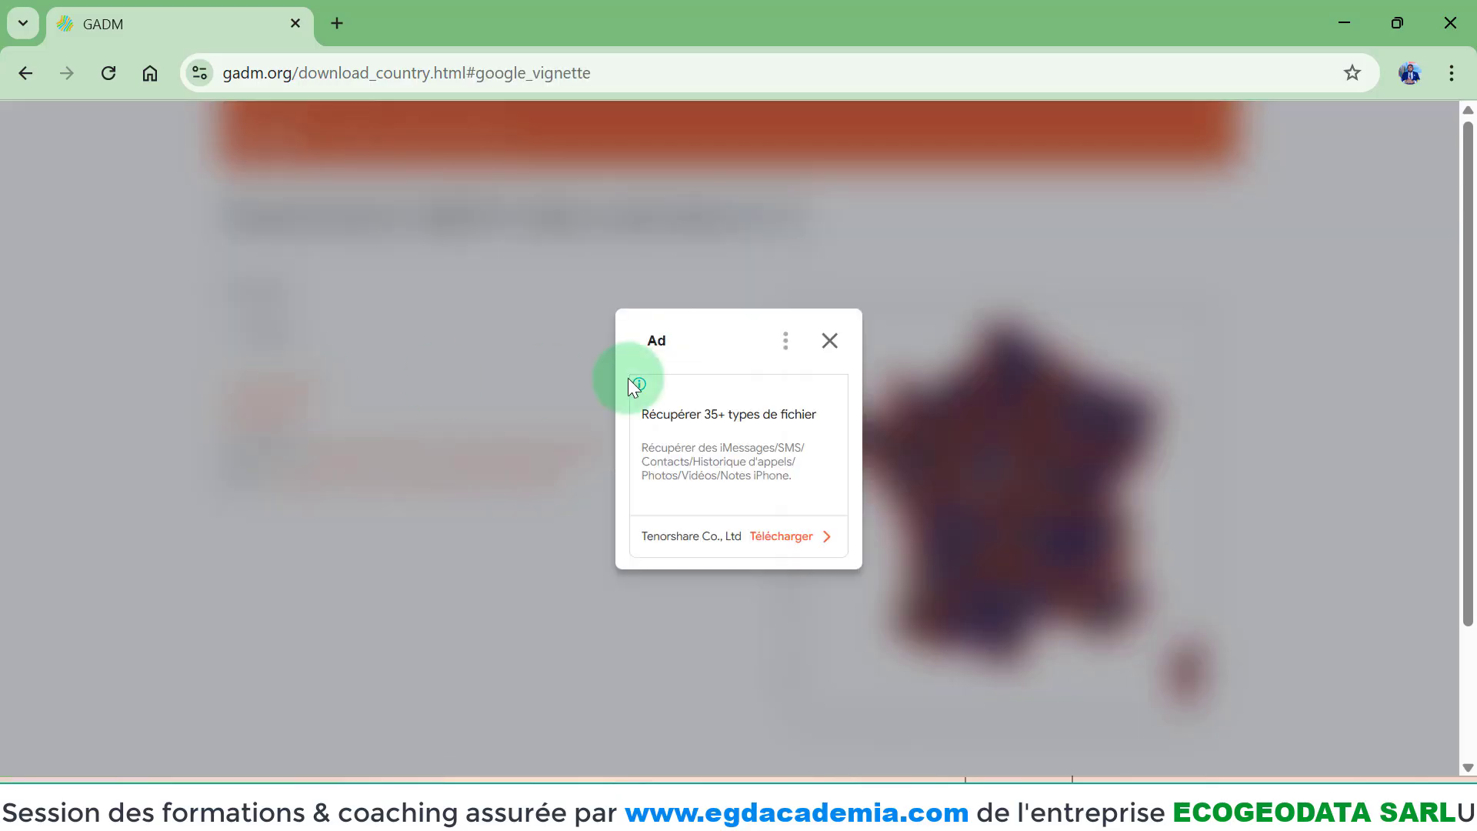
click(829, 340)
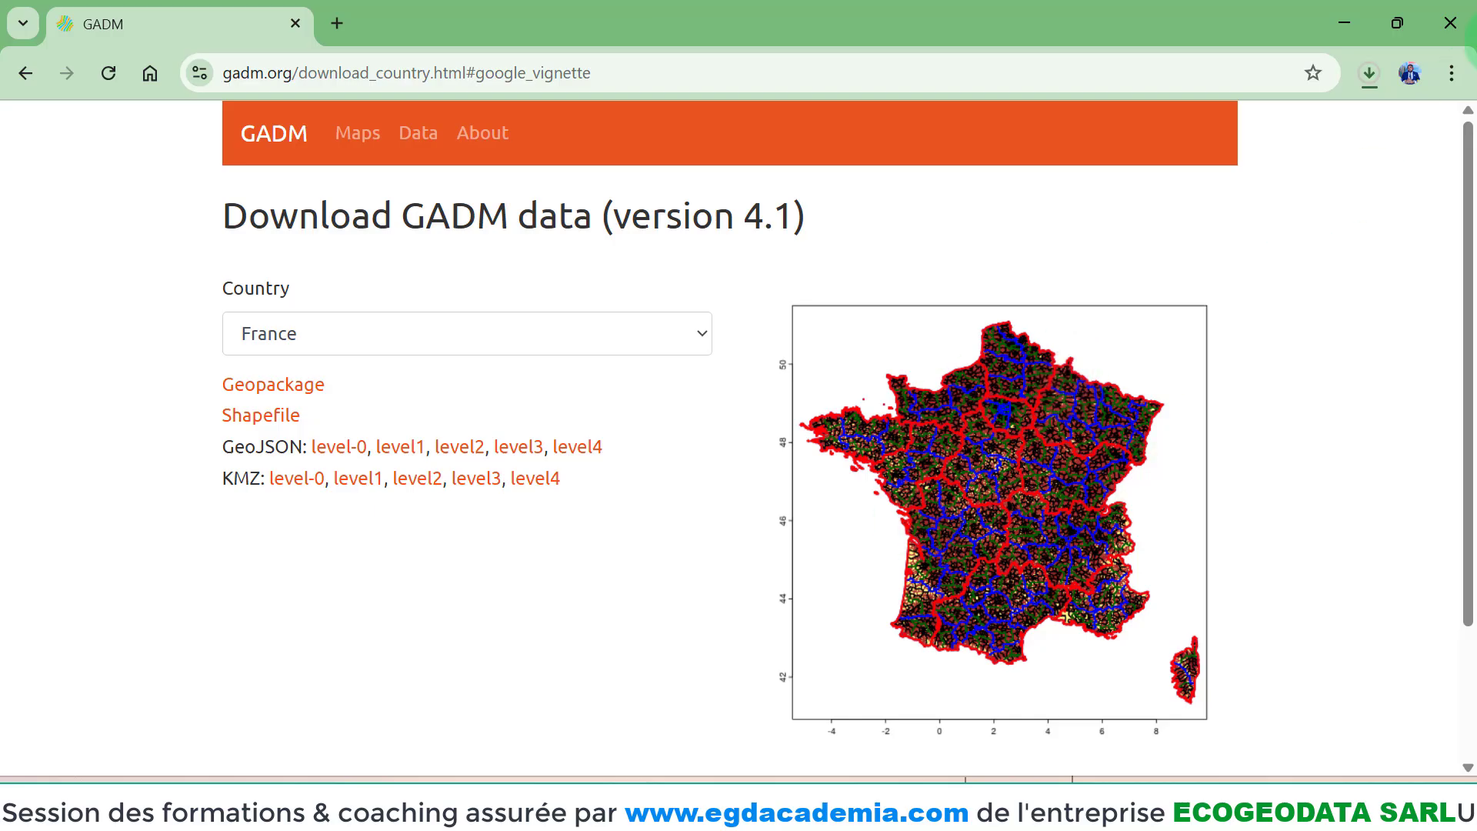
click(1369, 74)
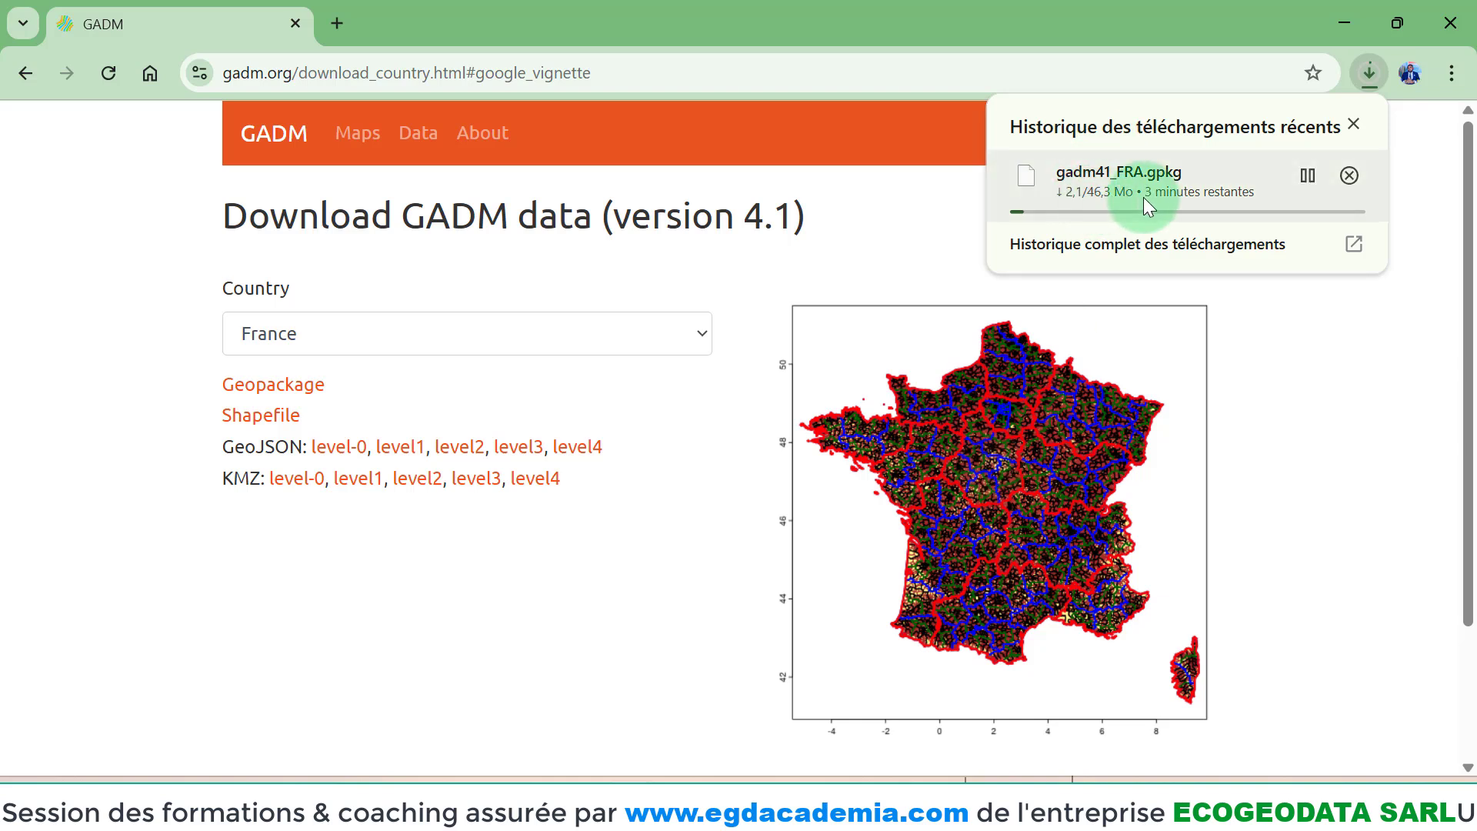
click(384, 581)
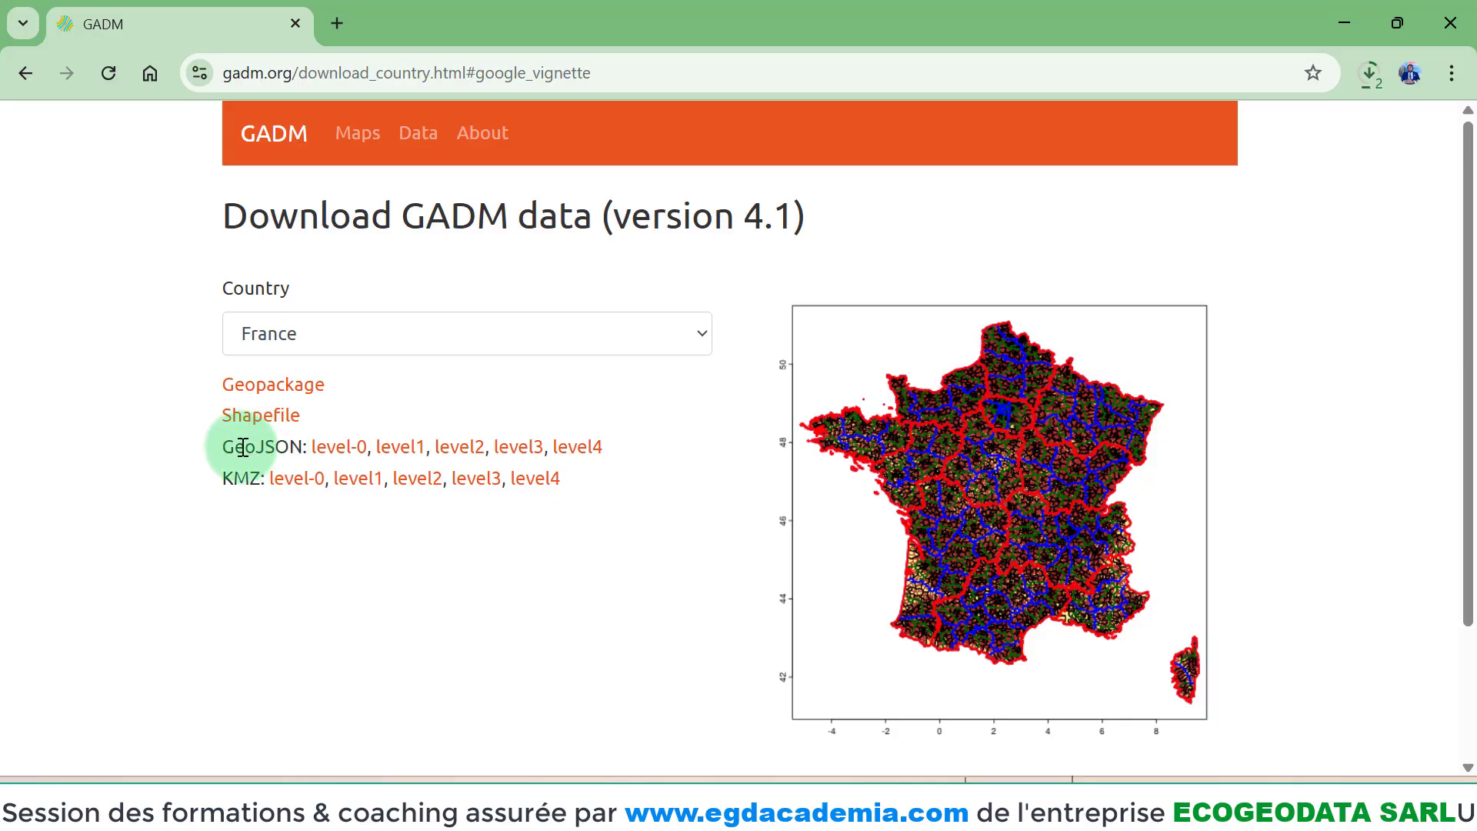
- Download the level1 and level2 GeoJSON files for France
drag(231, 448, 302, 447)
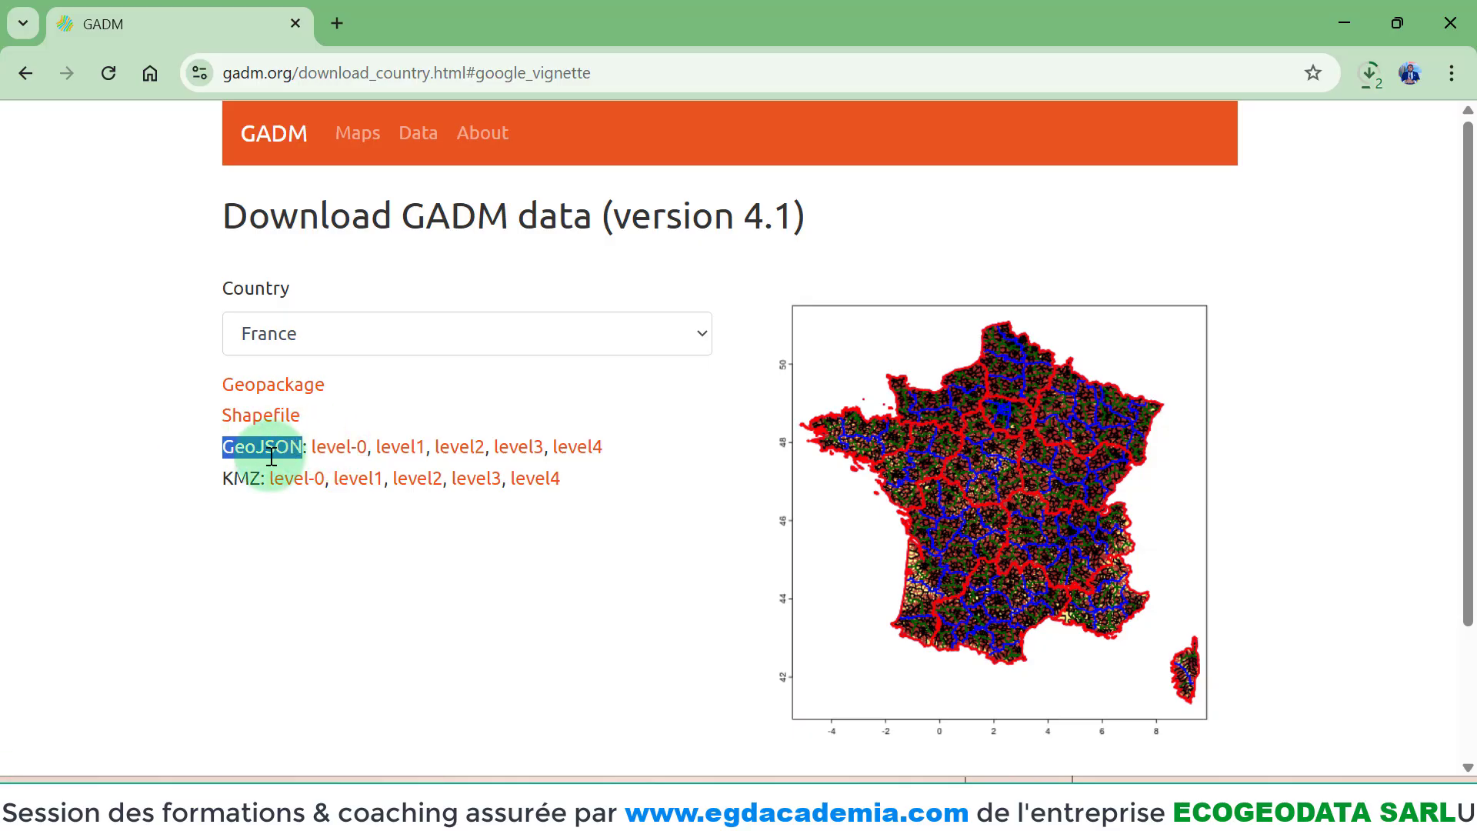
click(263, 542)
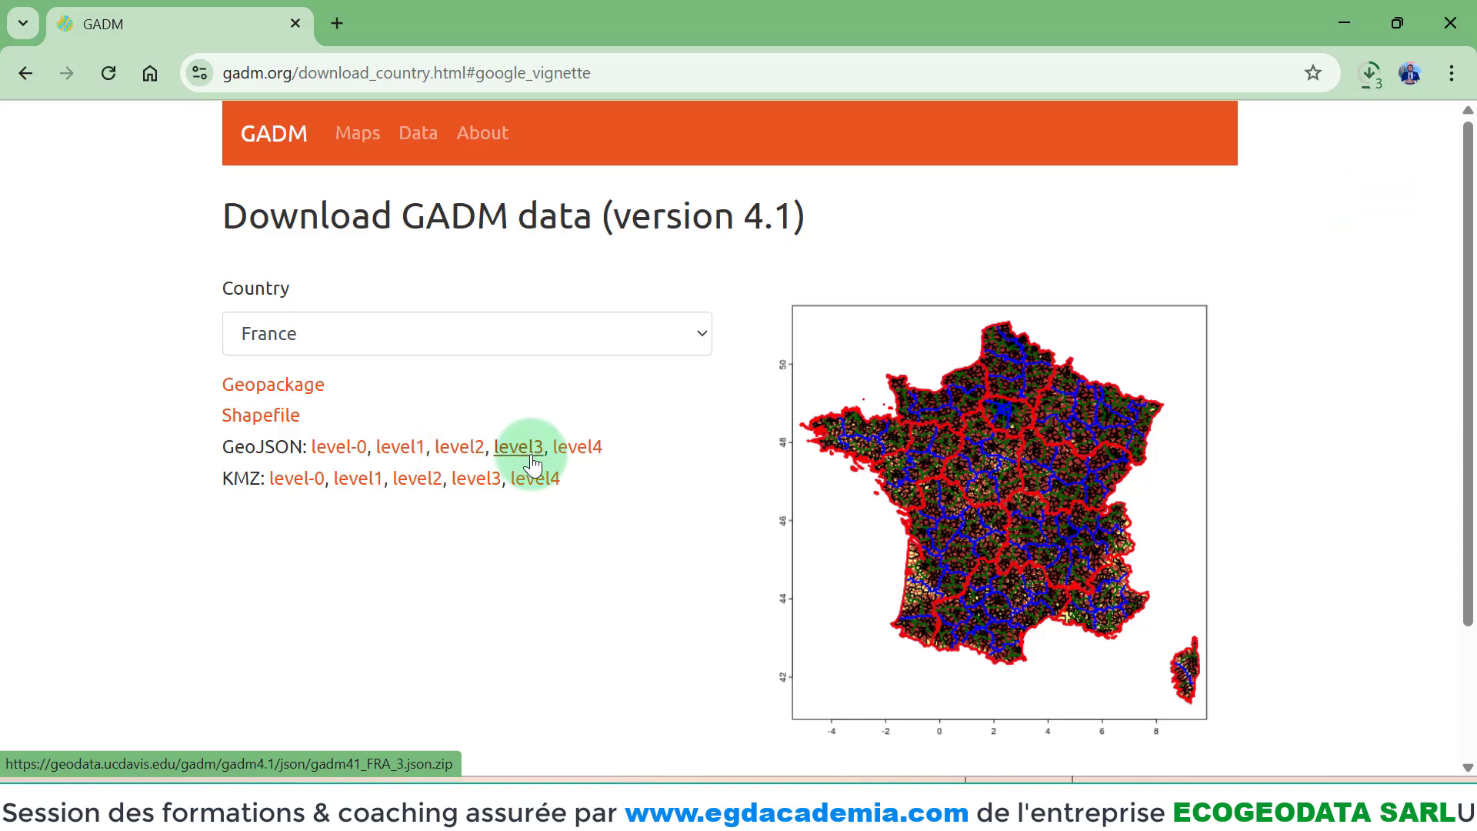
click(396, 454)
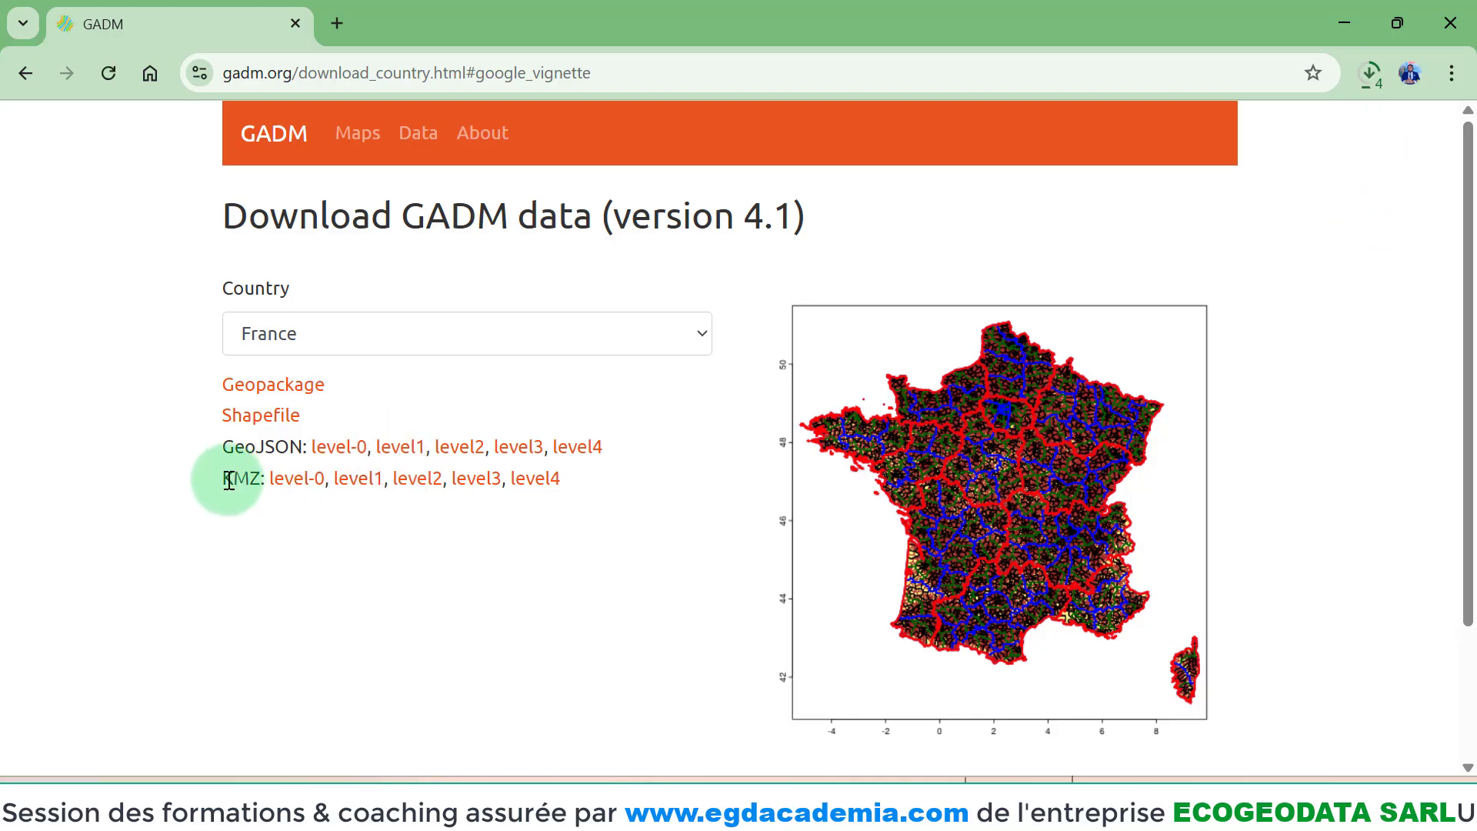
- Download the level3 KMZ file for France and check the recent download history
drag(222, 477, 259, 483)
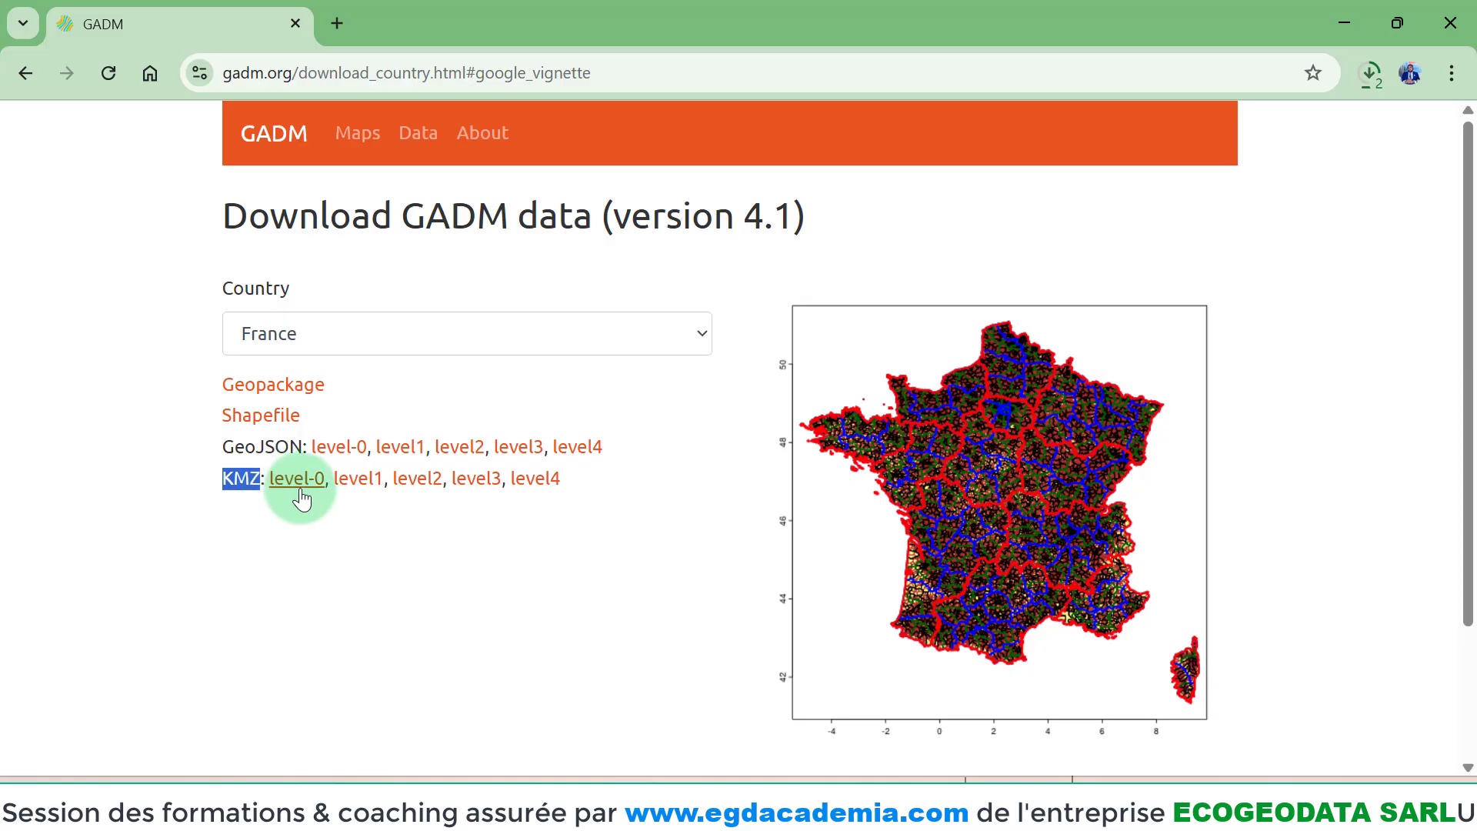
click(468, 487)
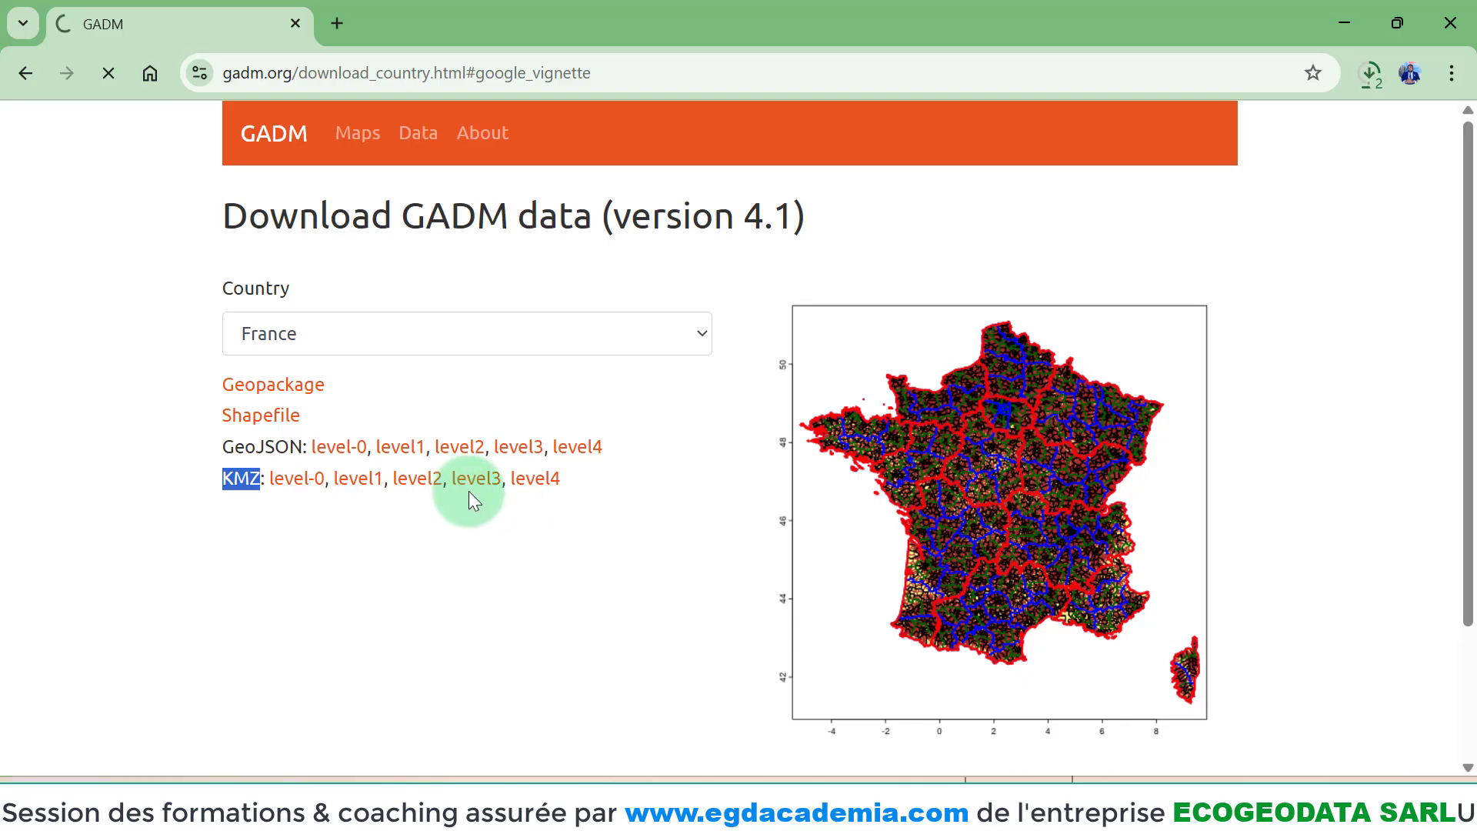
click(1370, 73)
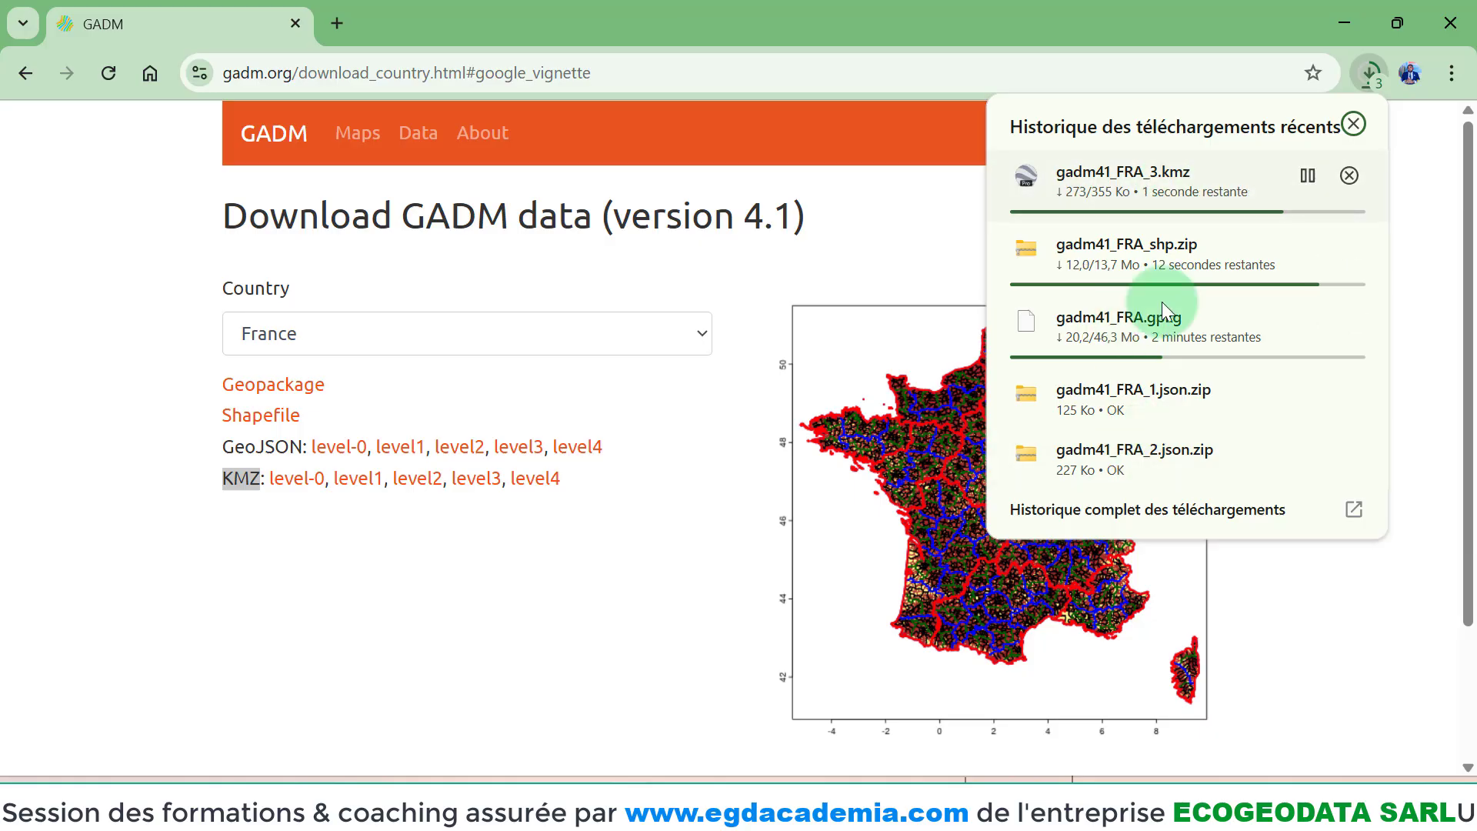
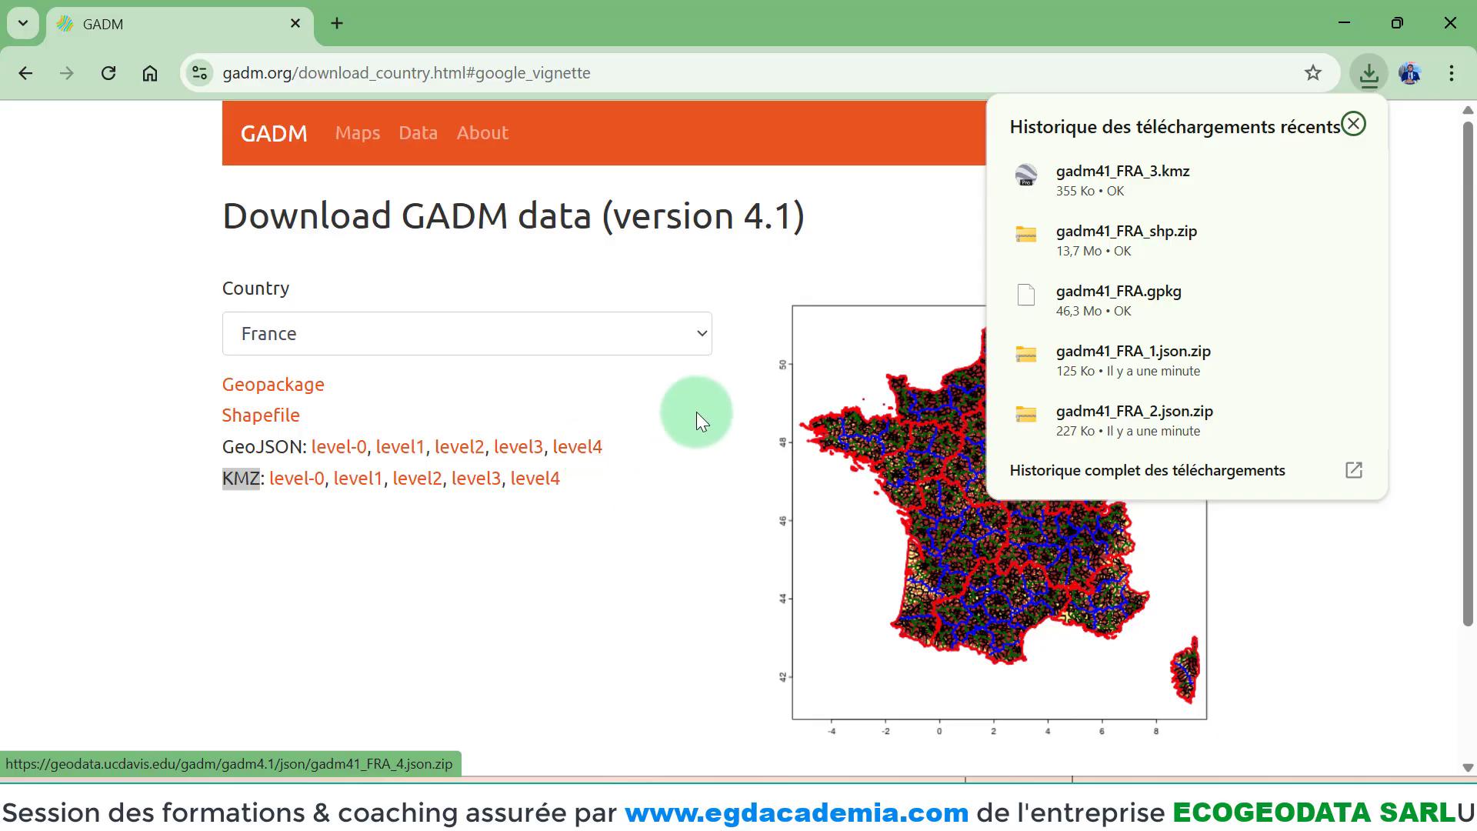
- Choose Democratic Republic of the Congo as the country to preview its administrative boundary map
click(692, 331)
click(533, 321)
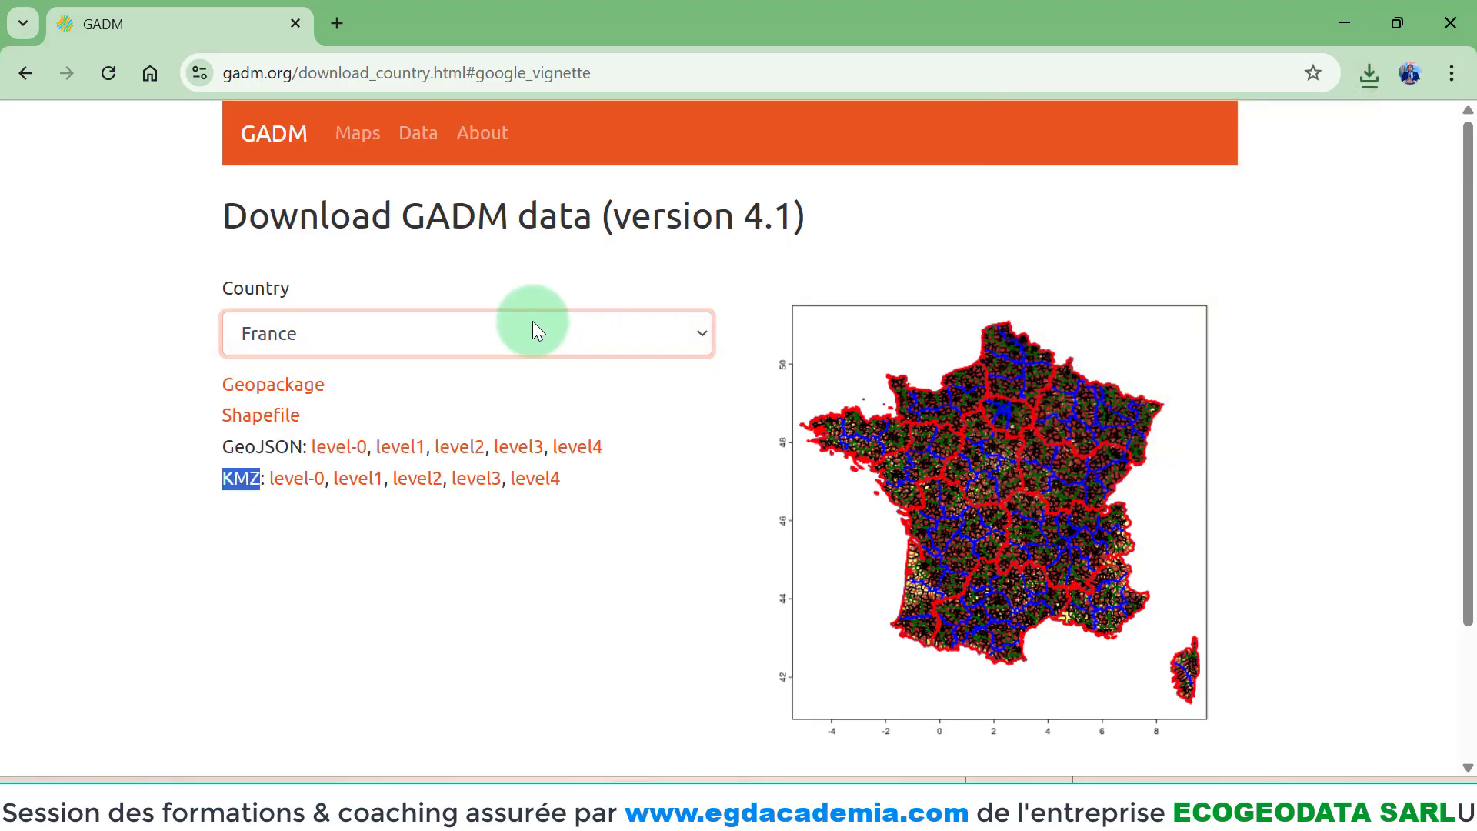
key(c)
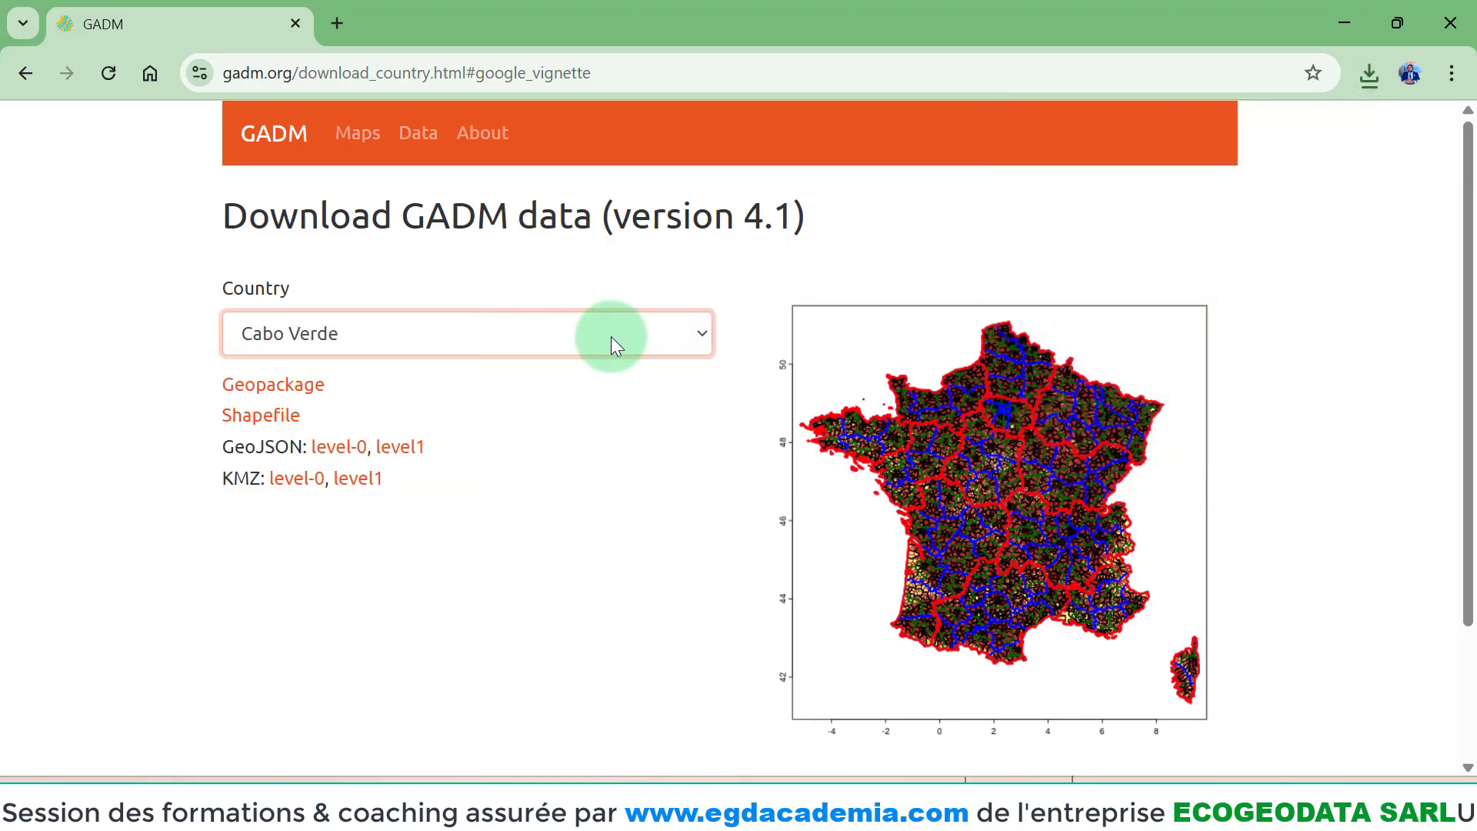
click(706, 338)
scroll(502, 571, down, 2)
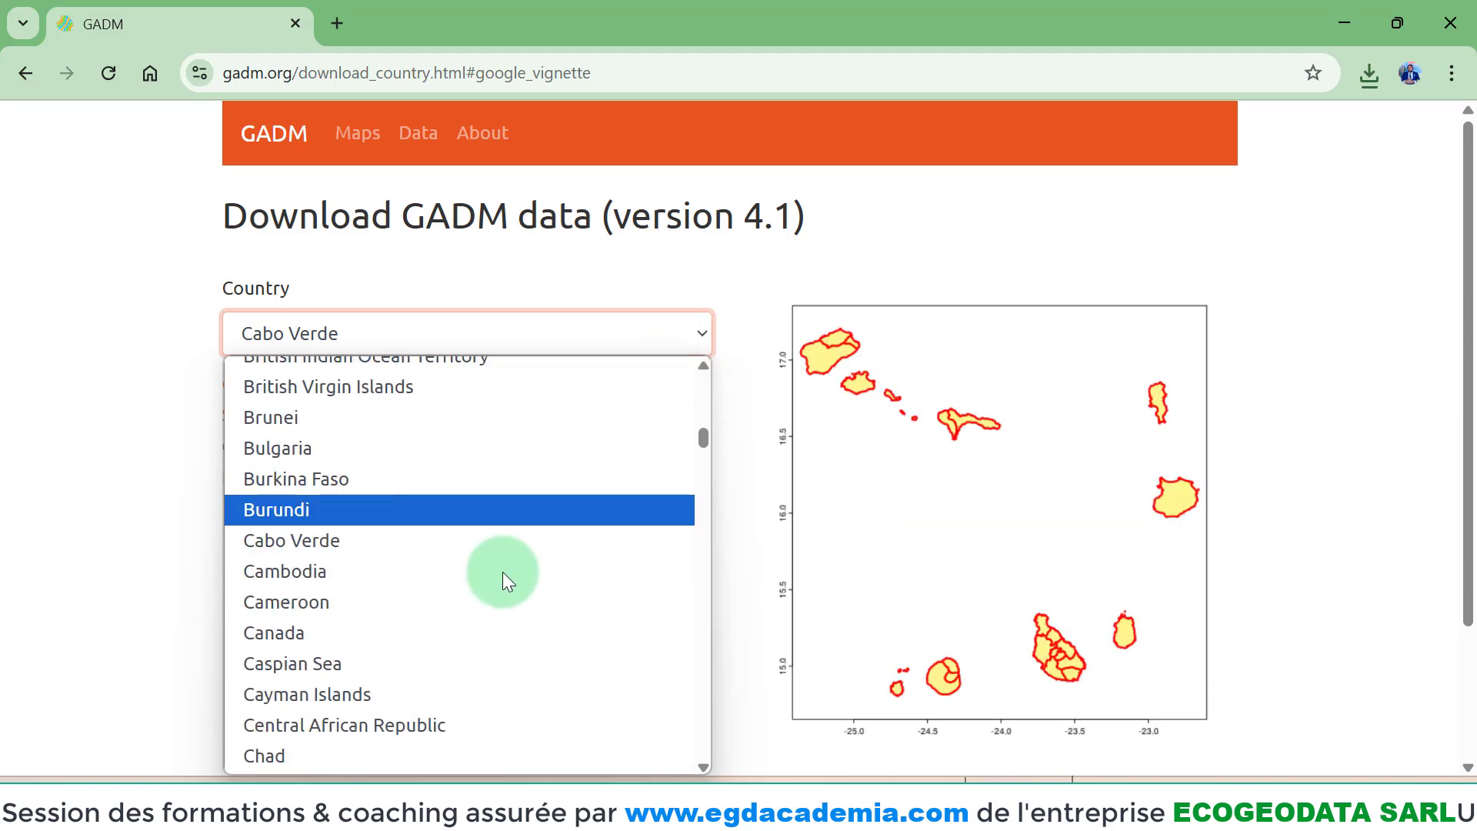
scroll(502, 571, down, 3)
scroll(501, 571, down, 5)
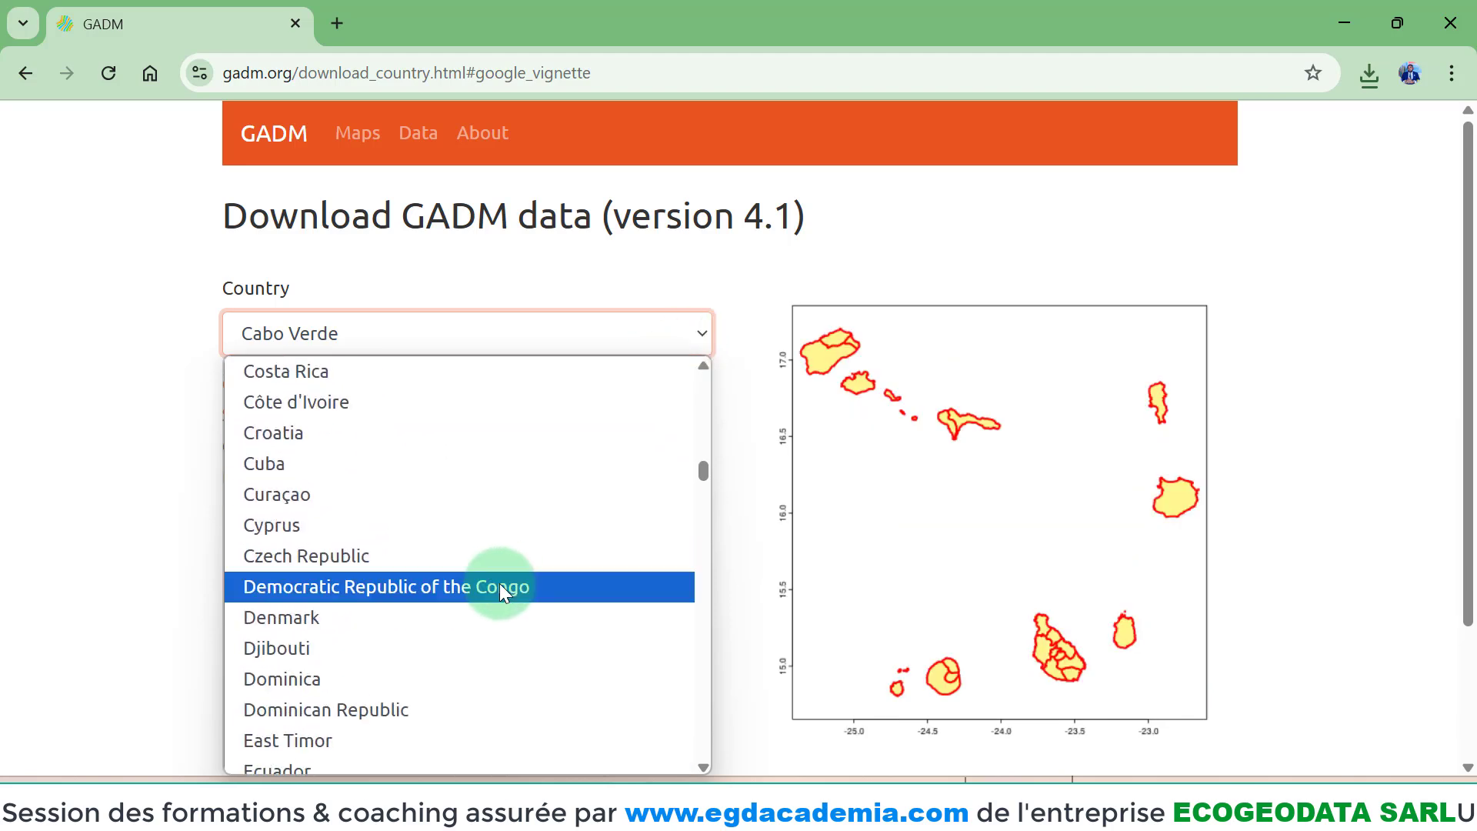
click(500, 585)
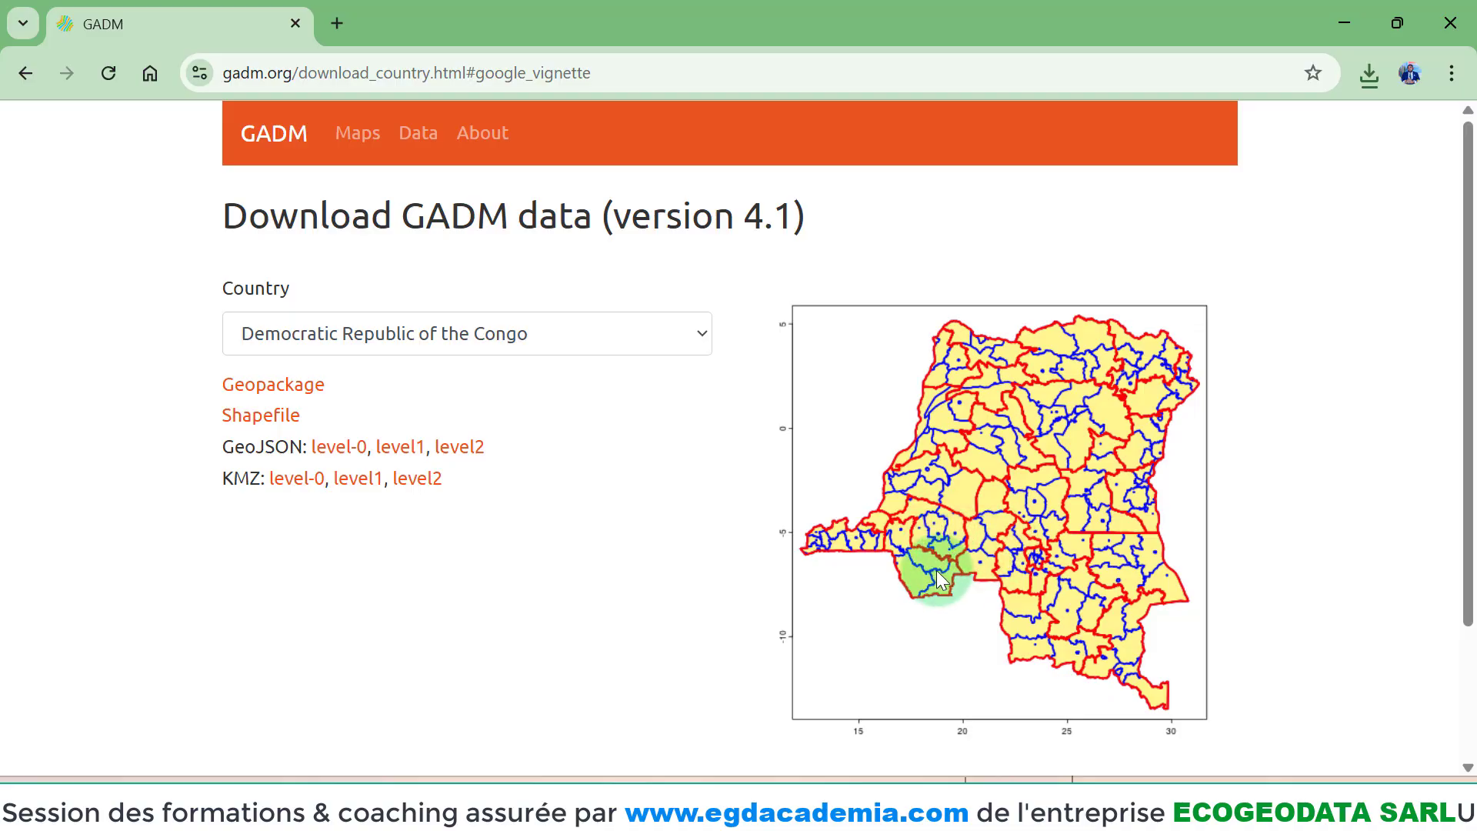
- Choose Congo as the country to preview its boundary map, and review the recent downloads
click(476, 328)
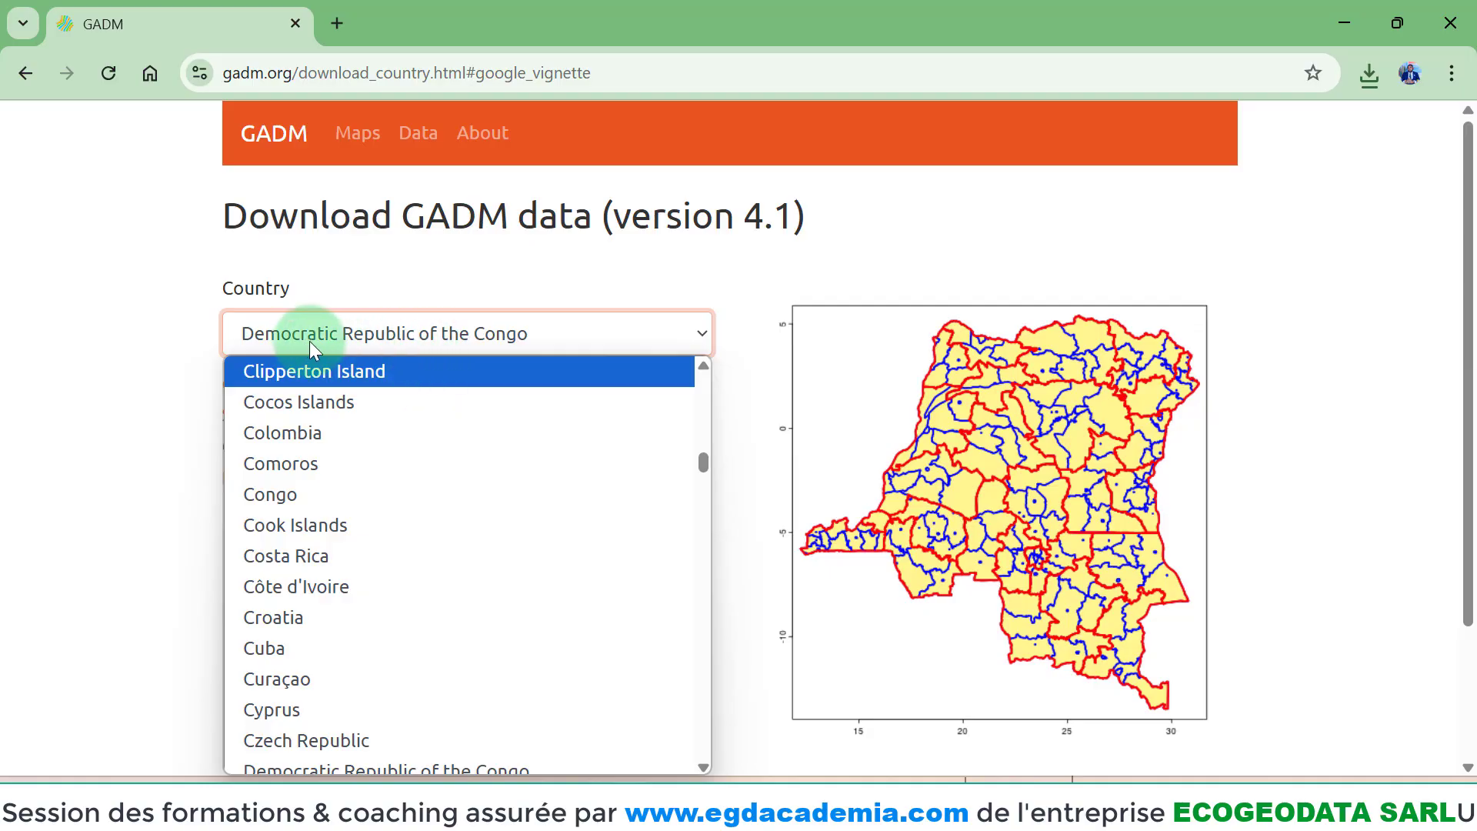
click(331, 493)
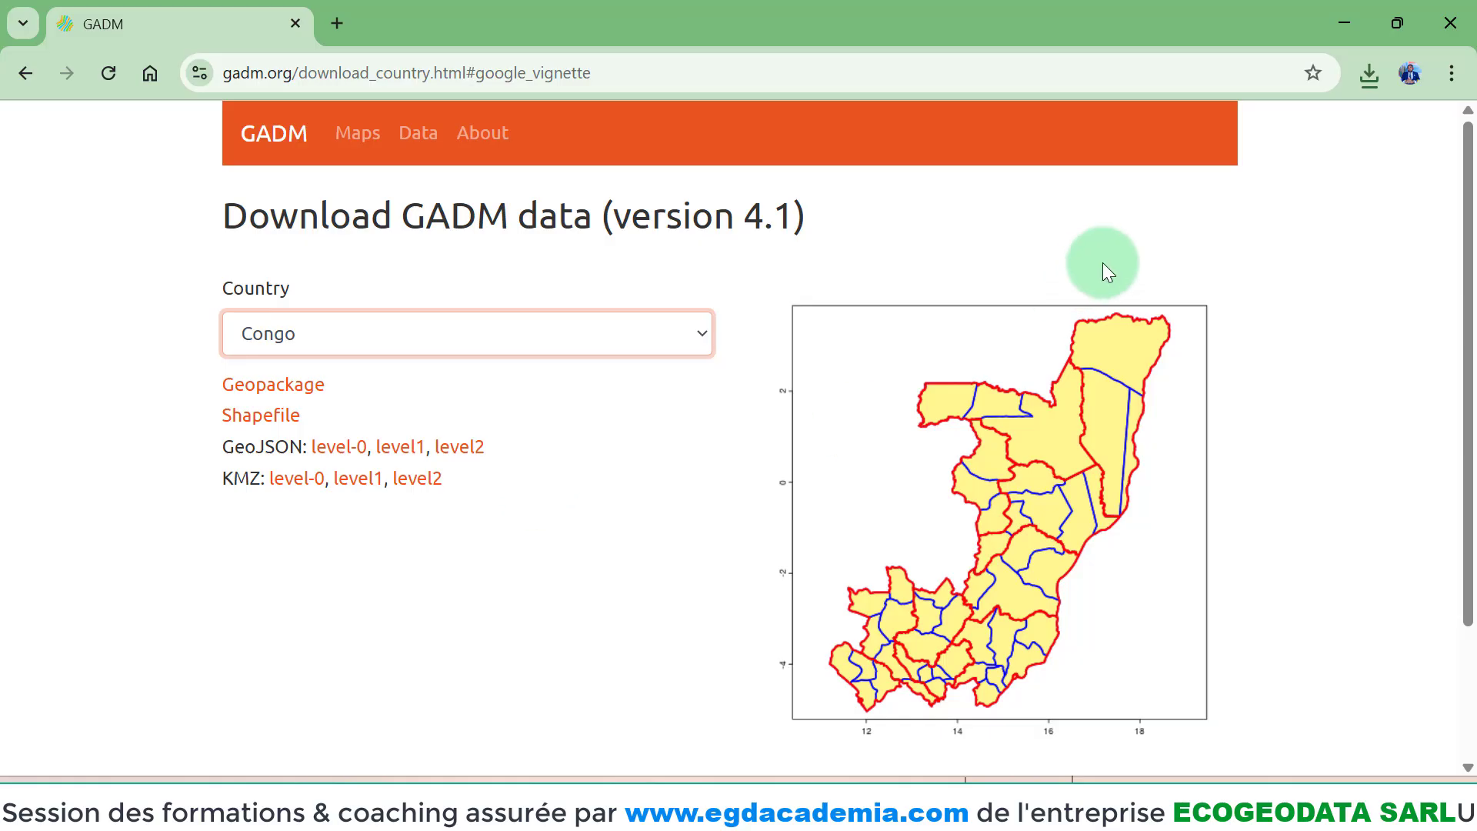
click(1377, 74)
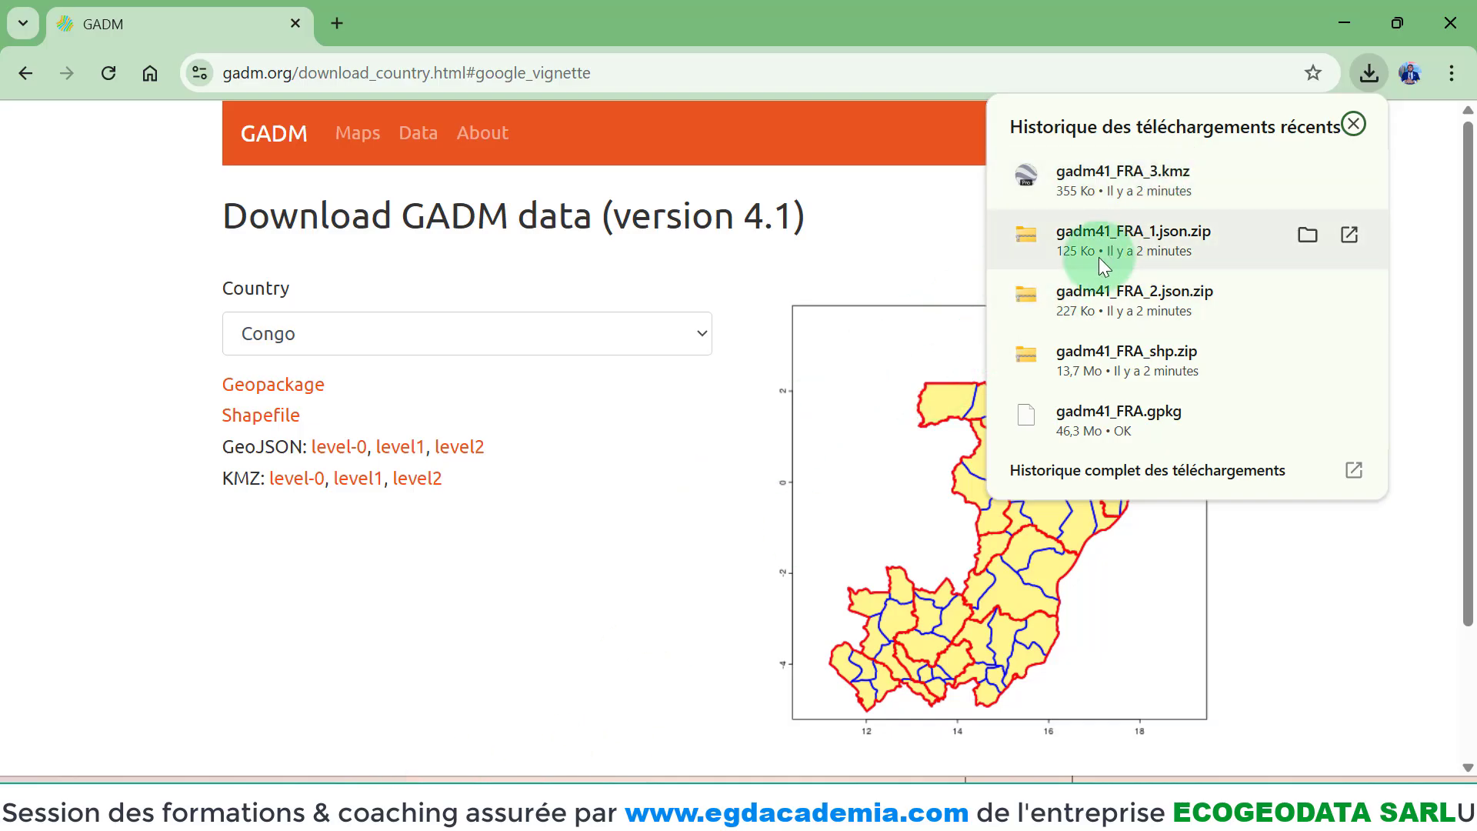
- Switch to QGIS, refresh the Downloads folder in the Explorateur, and find the gadm41_FRA files in it
click(1003, 804)
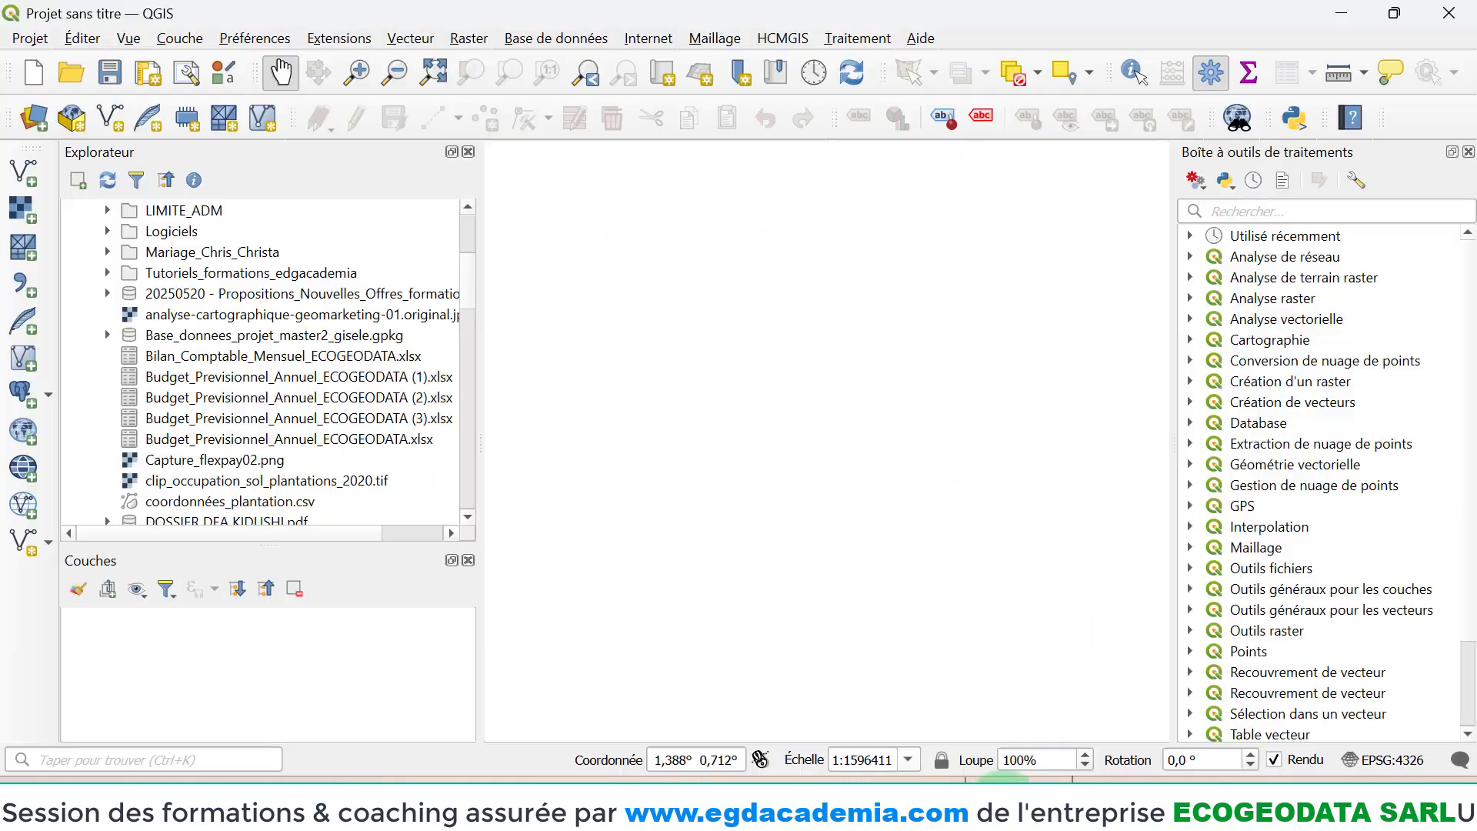
scroll(271, 443, up, 2)
scroll(271, 443, up, 1)
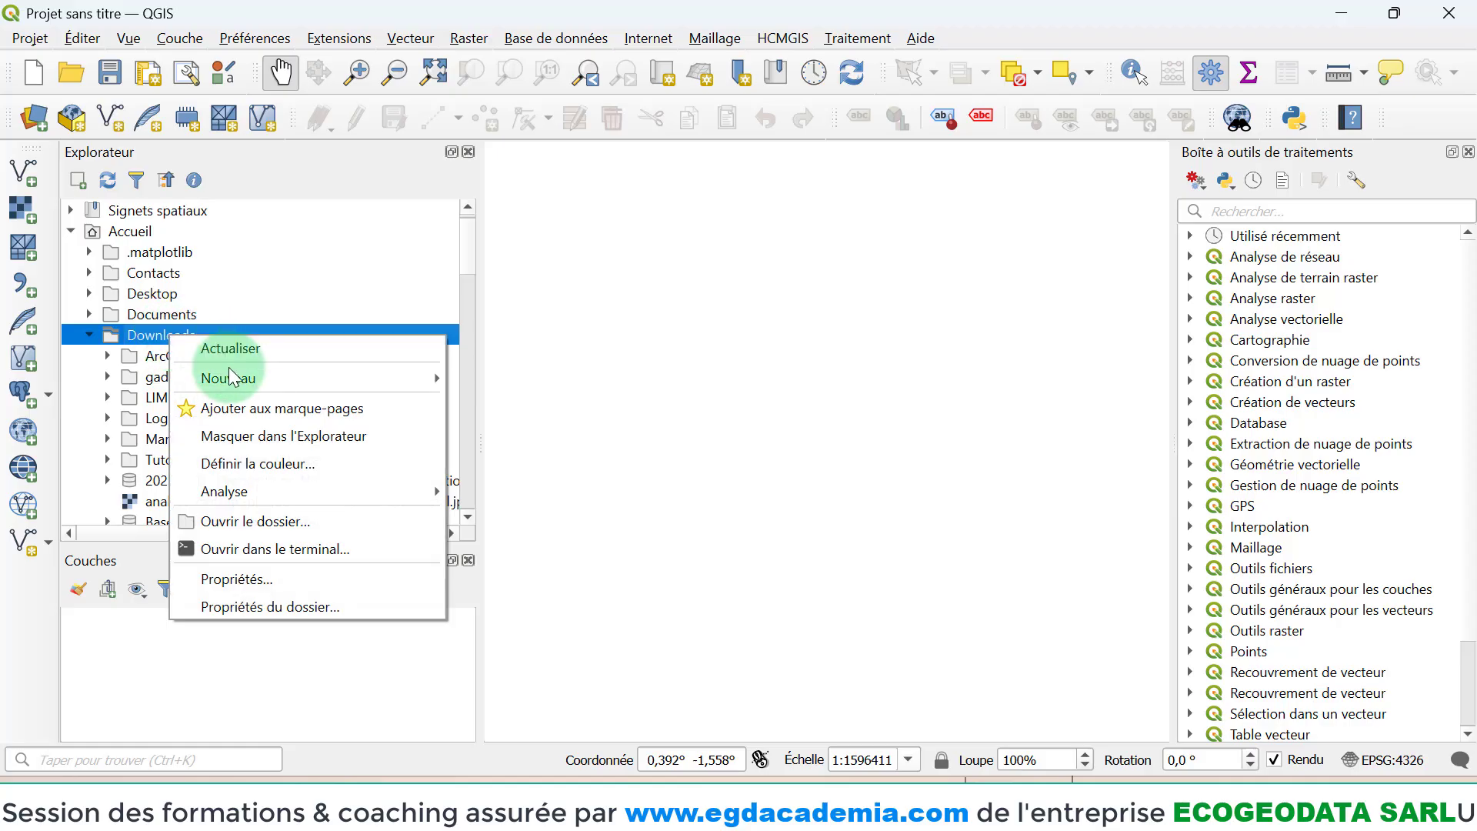
click(249, 344)
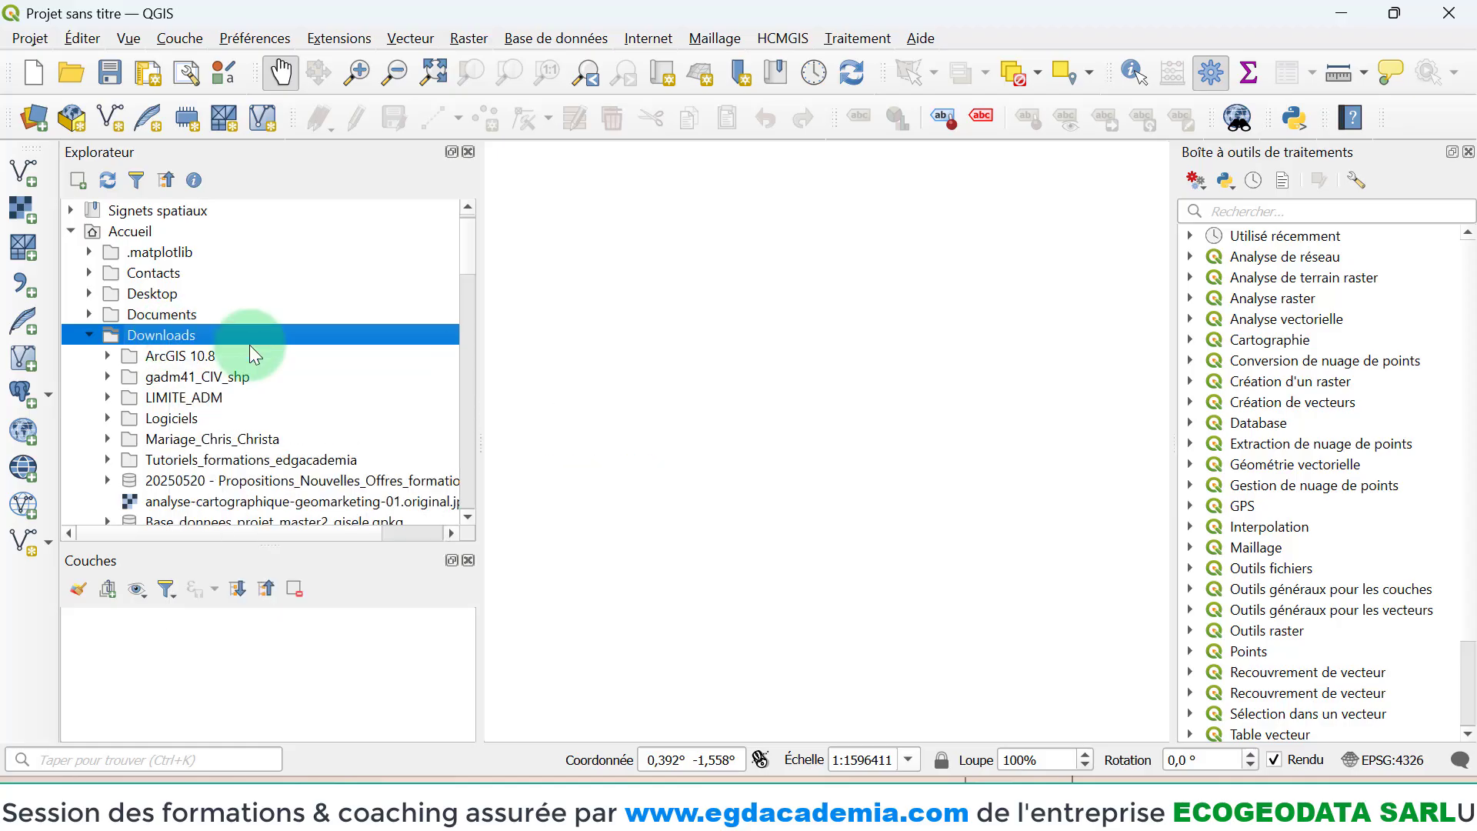
scroll(236, 351, down, 1)
scroll(237, 353, down, 1)
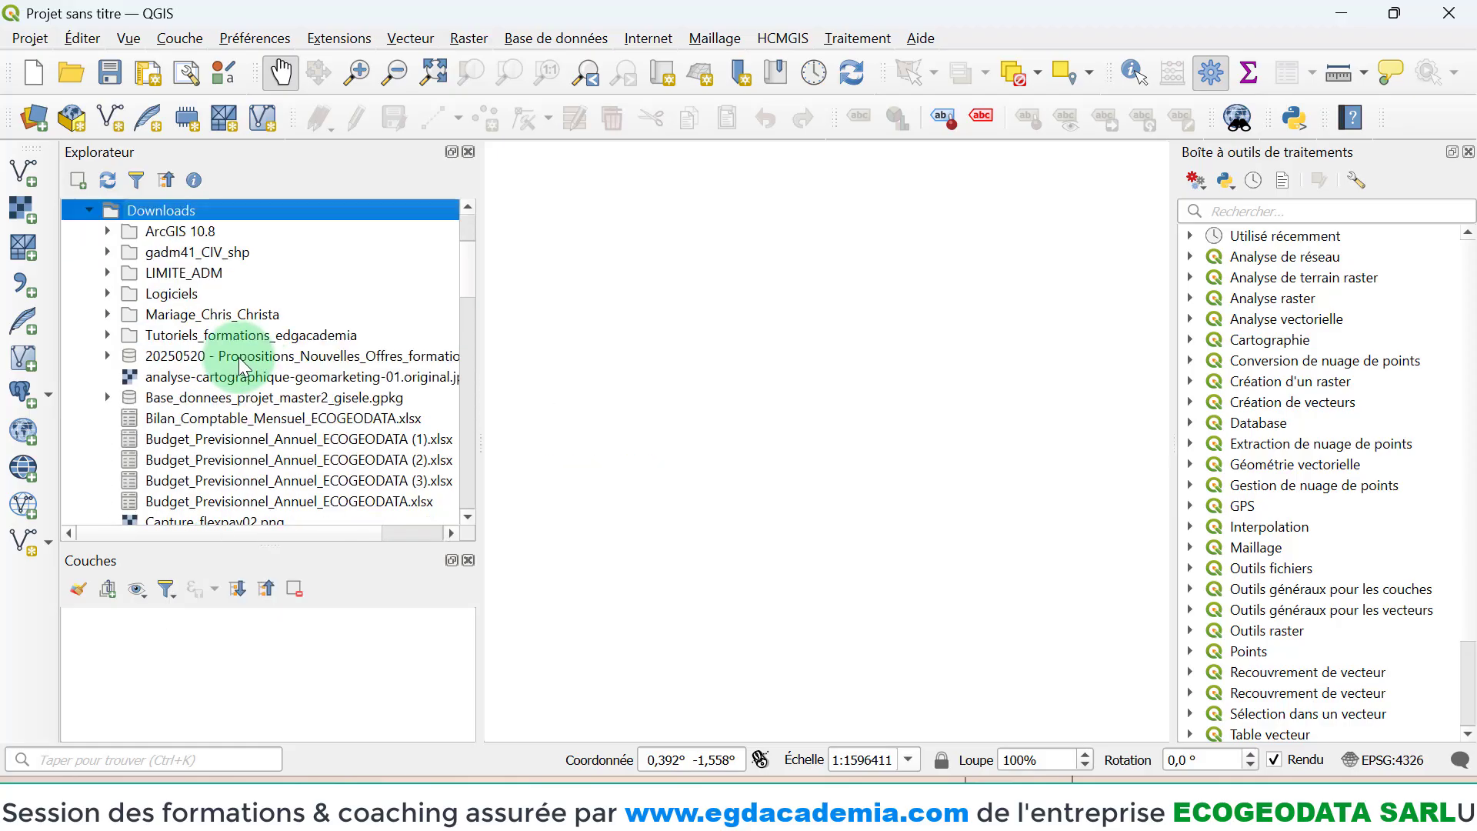
scroll(239, 357, down, 6)
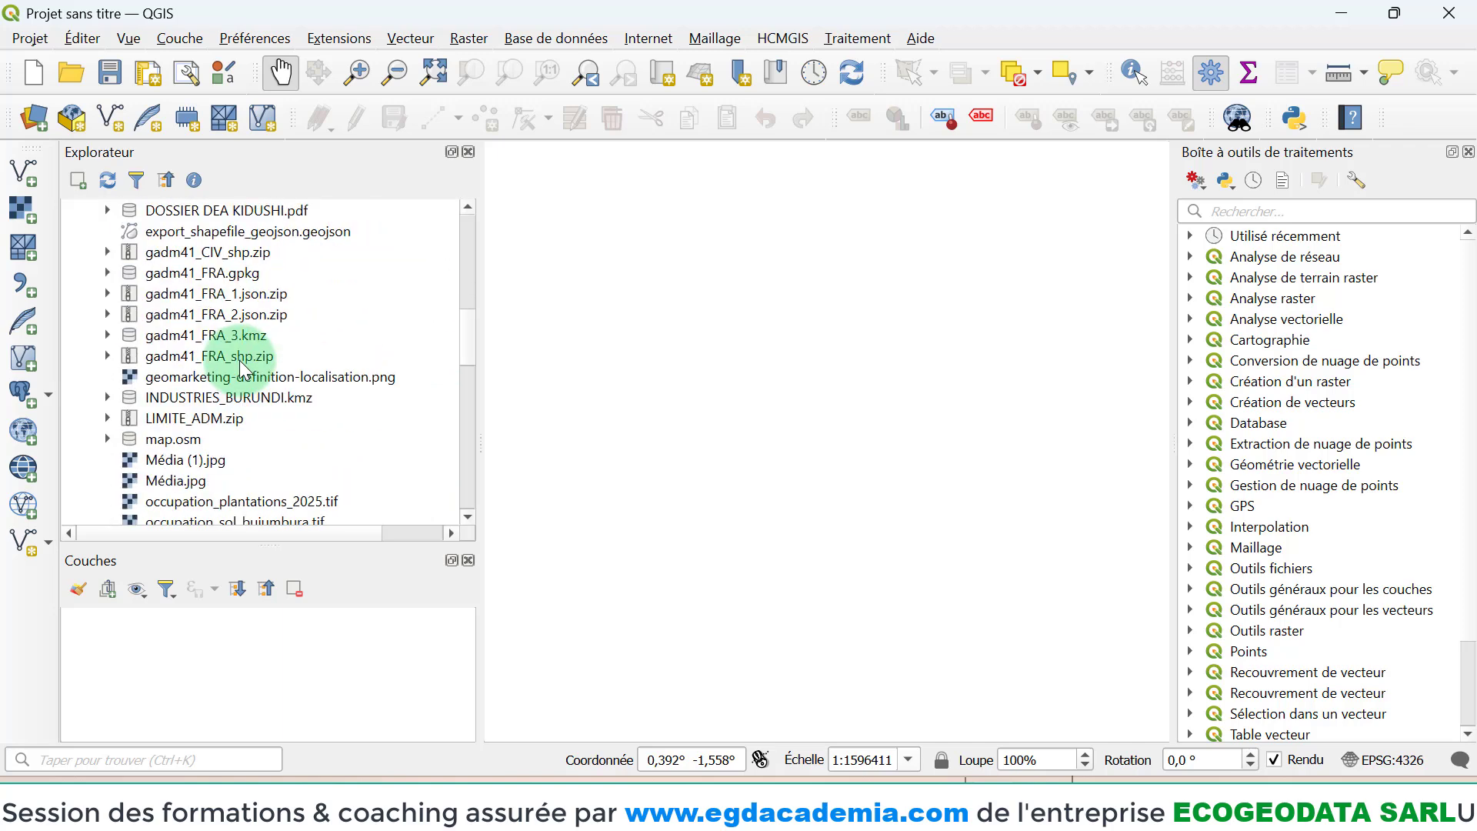
- Go through the gadm41 entries in the Downloads folder, from gadm41_CIV_shp.zip to gadm41_FRA_shp.zip, ending on gadm41_FRA.gpkg
click(201, 253)
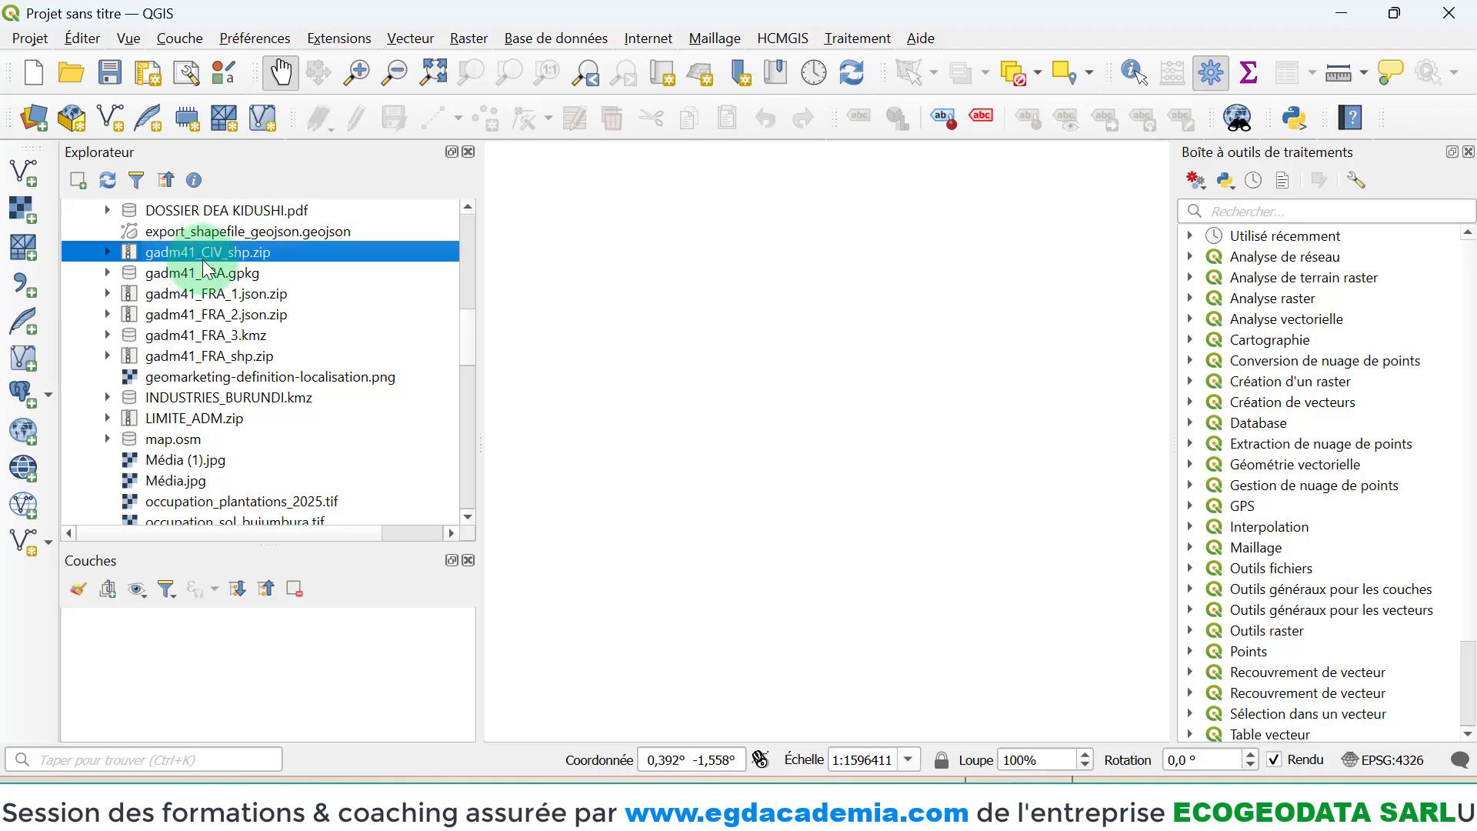
click(209, 274)
click(218, 295)
click(224, 315)
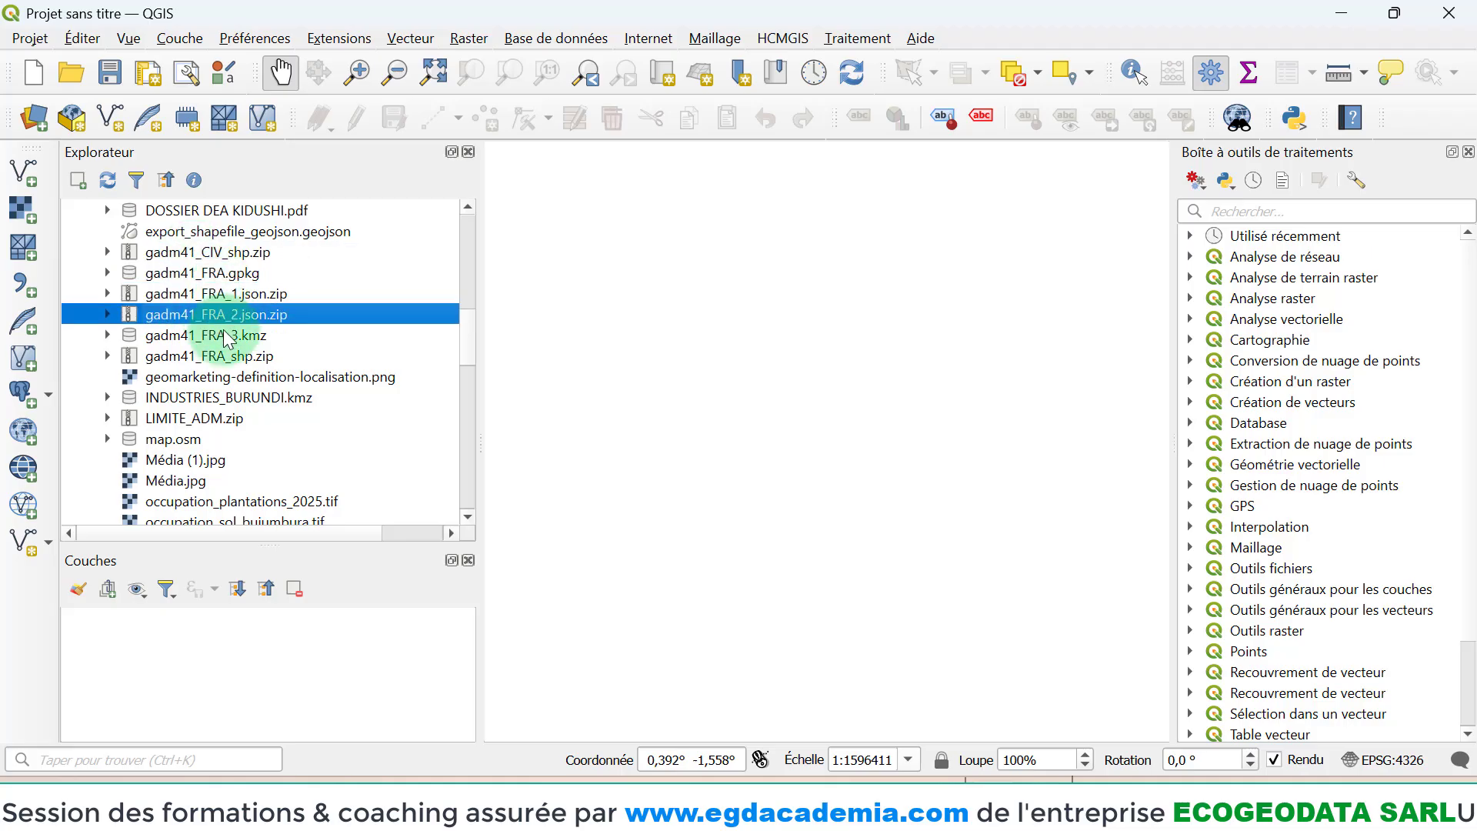
click(227, 337)
click(233, 359)
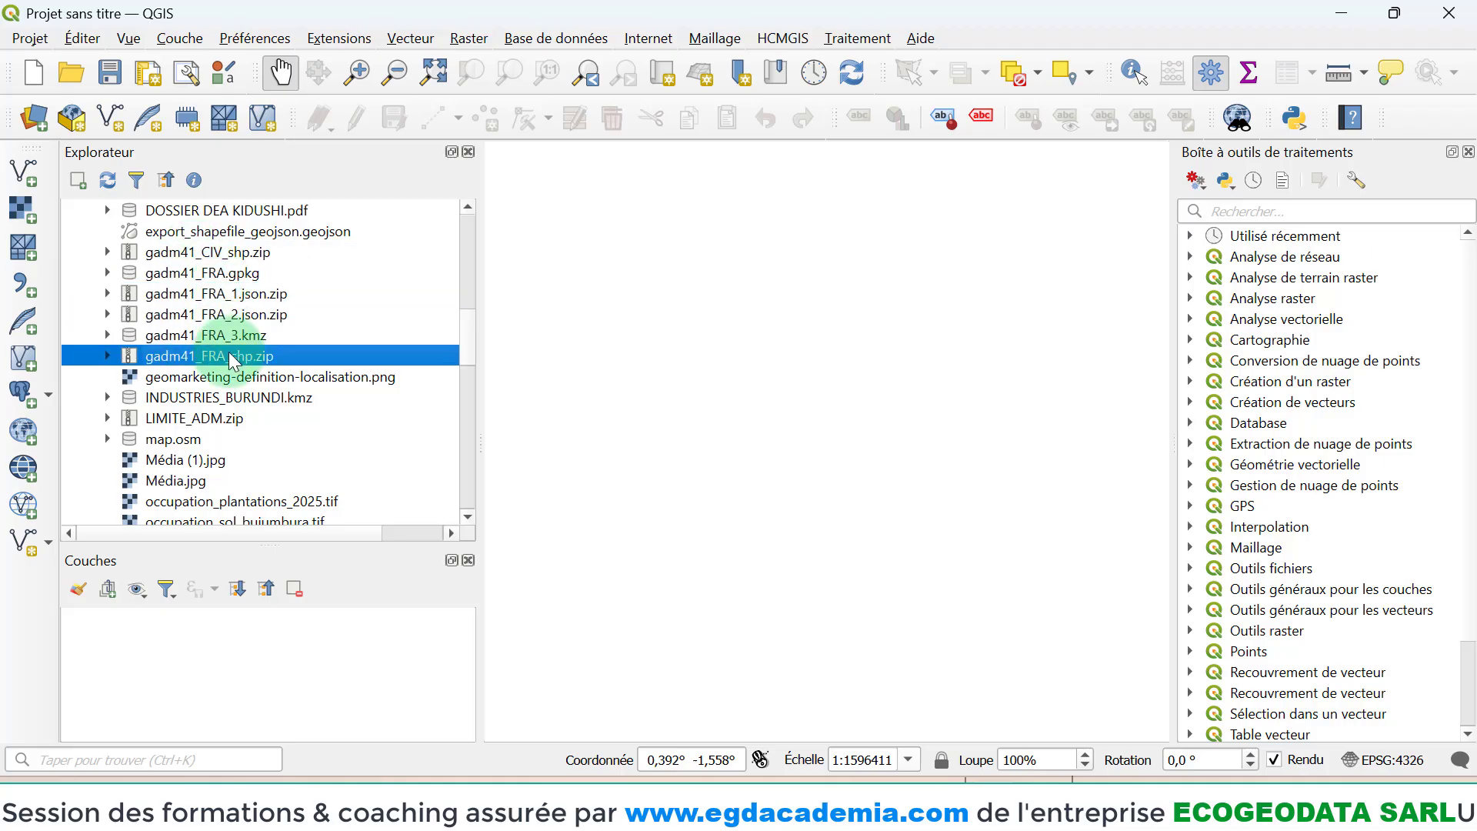
click(162, 252)
click(261, 273)
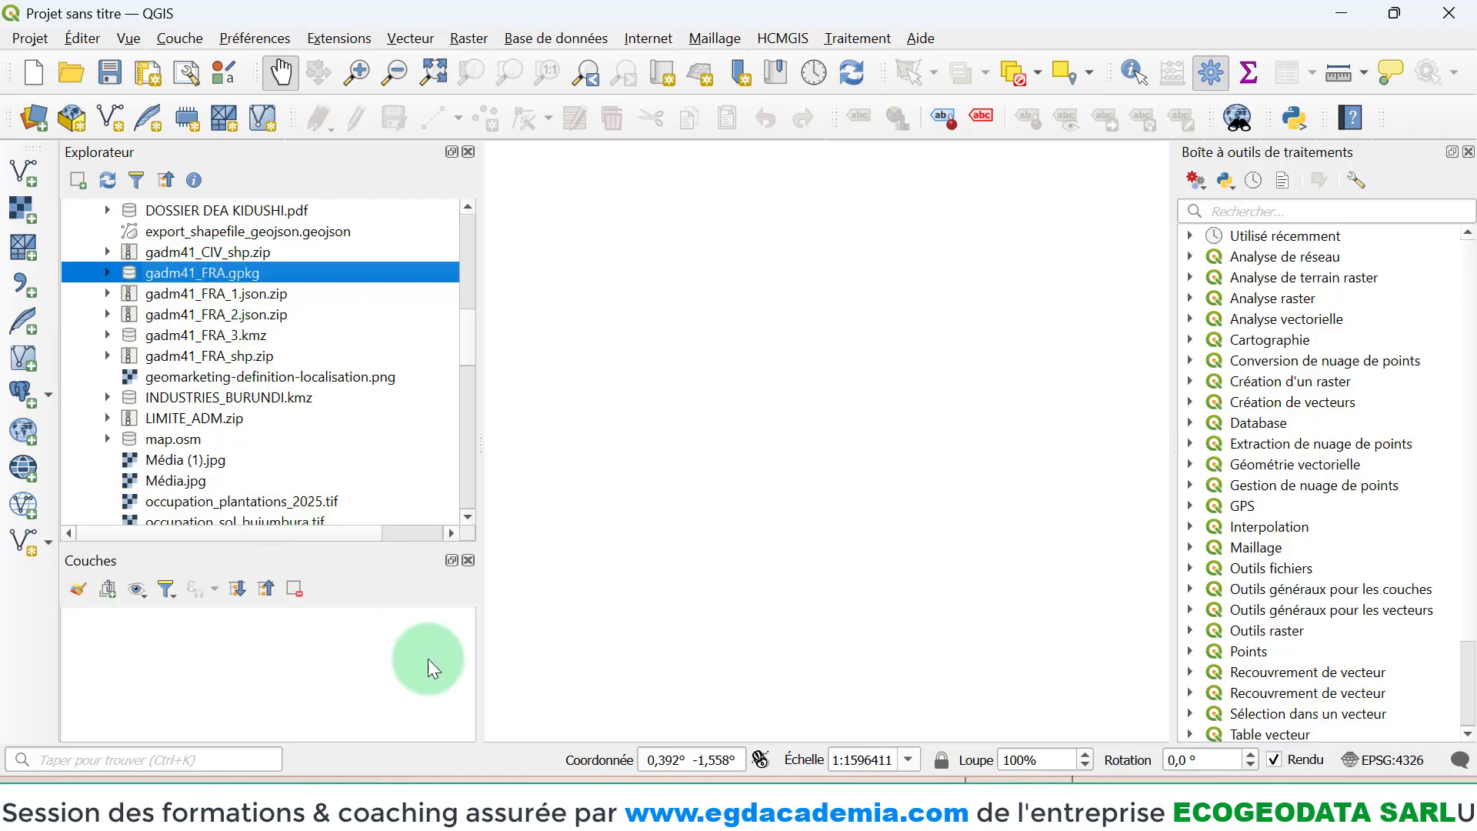
- Open a maximized File Explorer window on the Téléchargements folder and select the compressed folder gadm41_FRA_shp
click(384, 804)
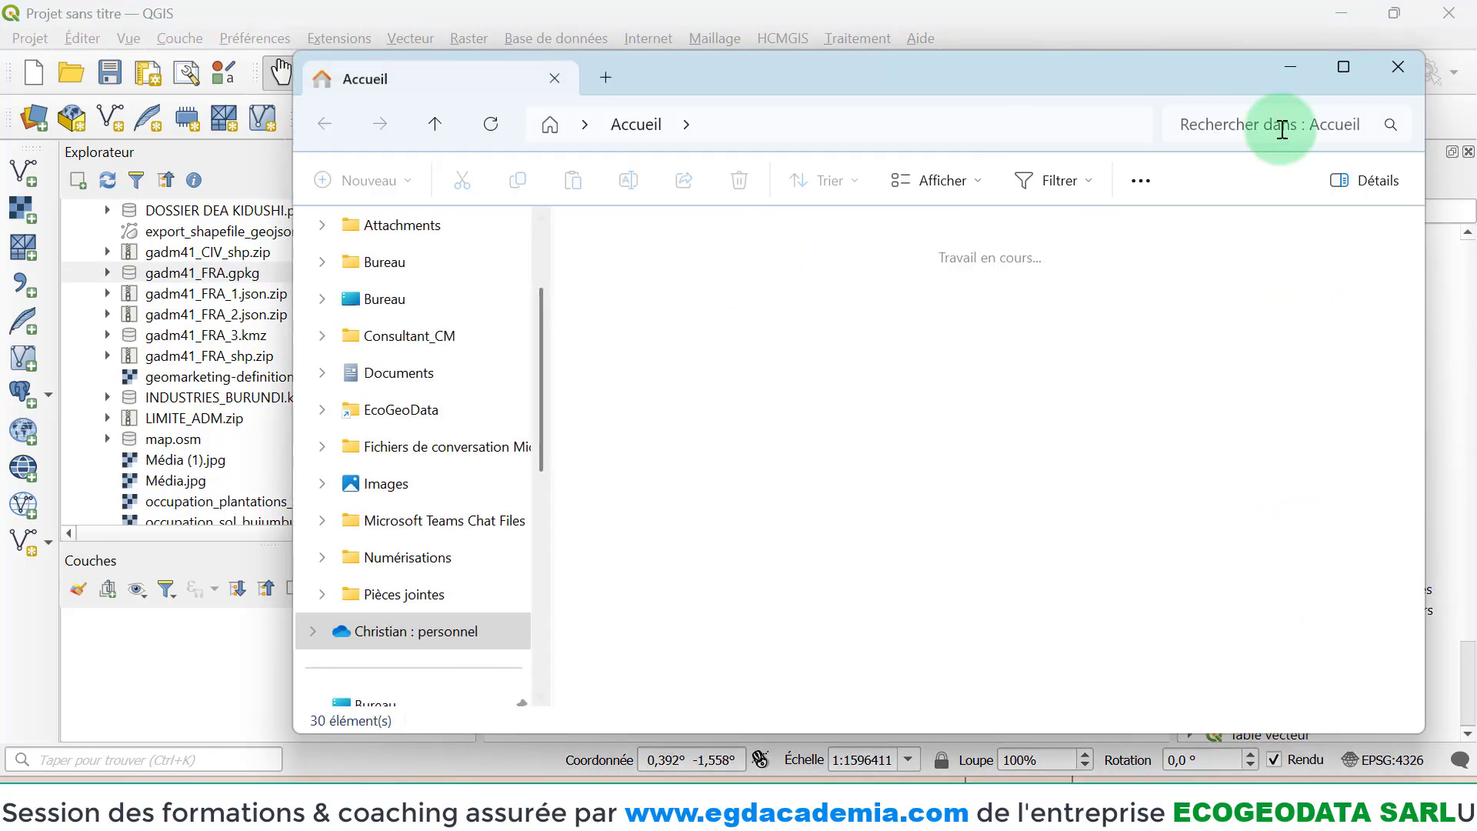
click(1344, 67)
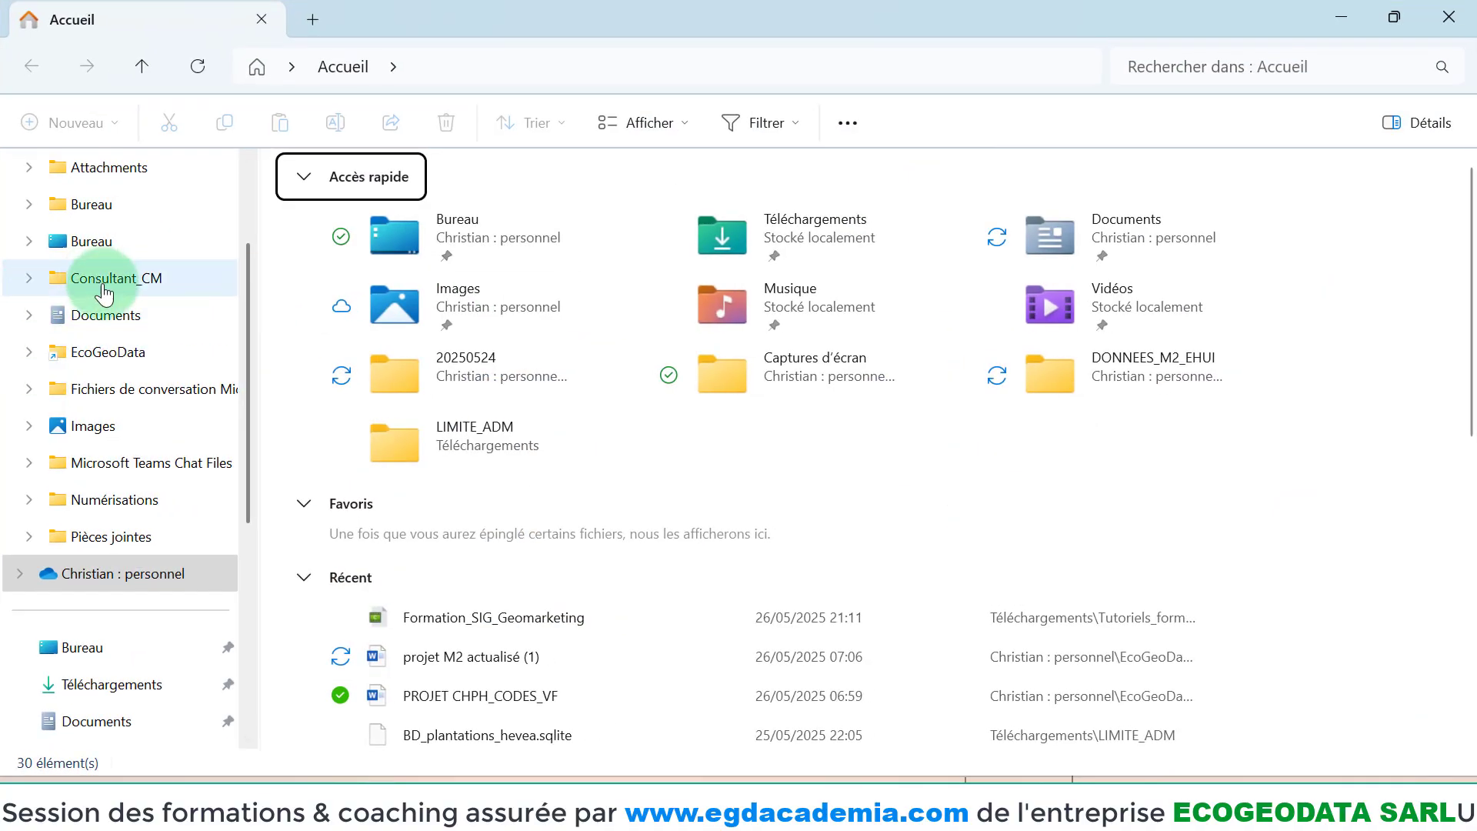
scroll(104, 293, down, 4)
click(112, 277)
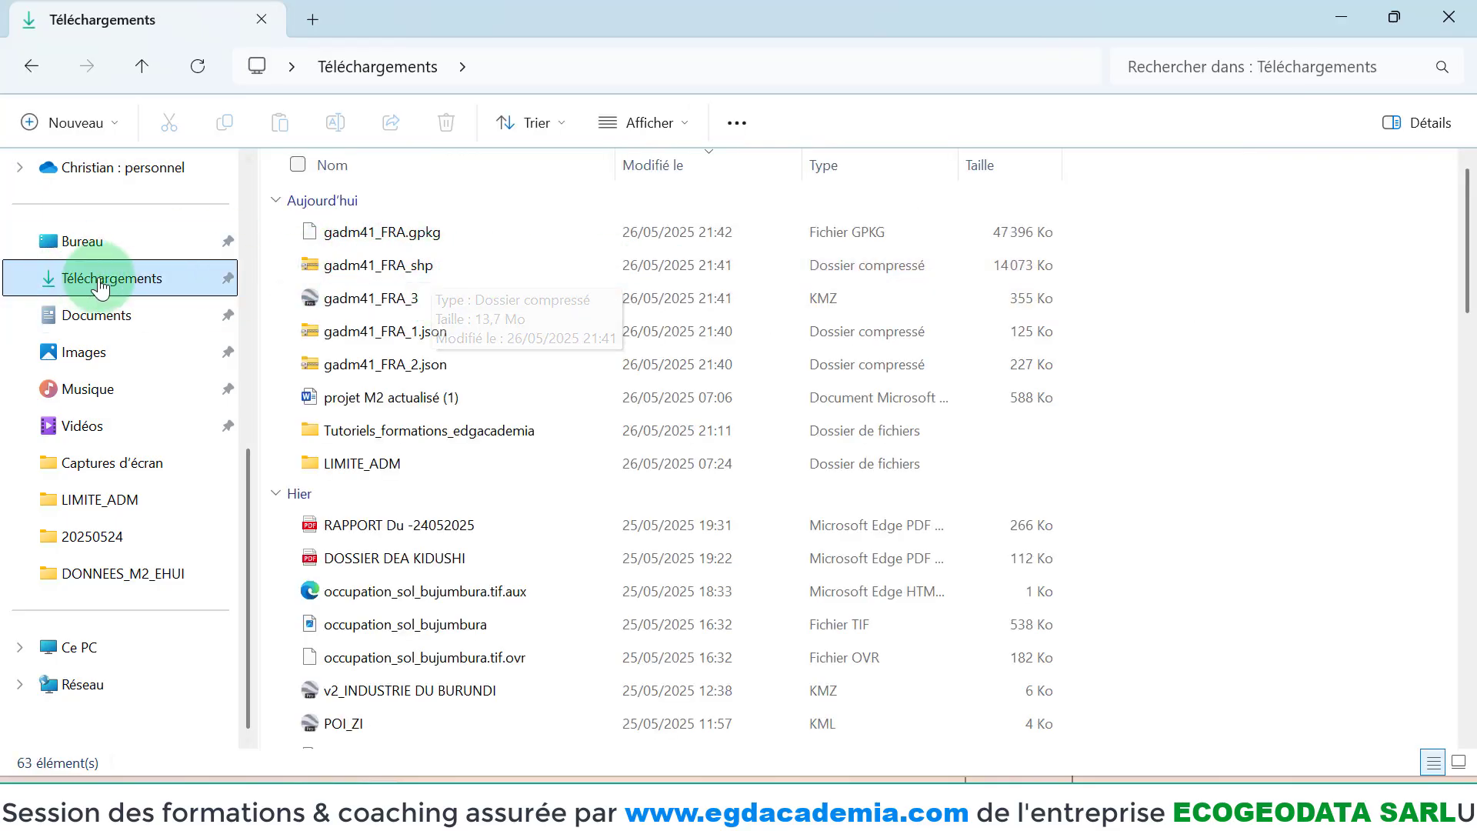
click(440, 265)
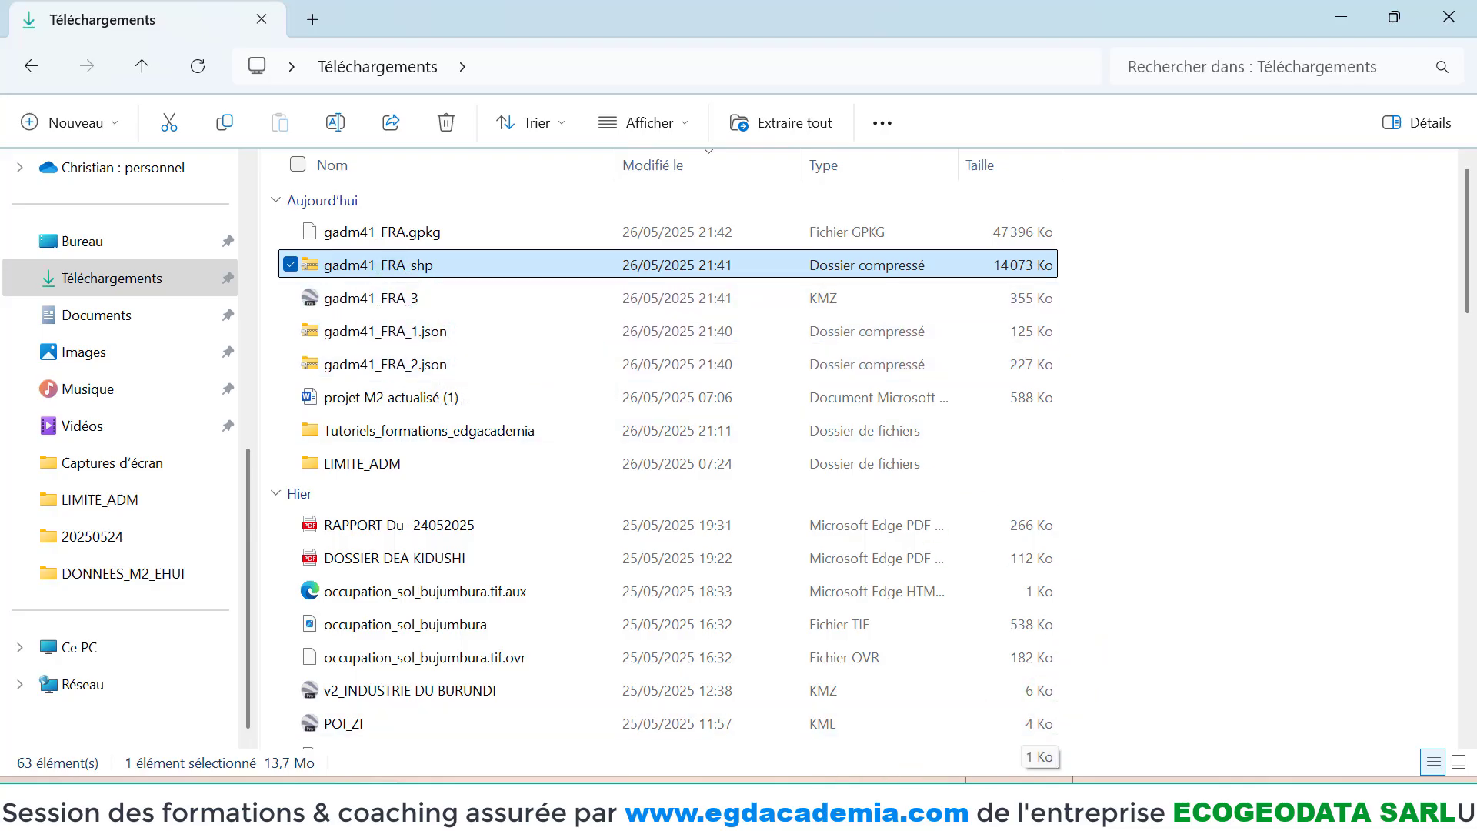
- Switch to QGIS, expand gadm41_FRA.gpkg in the Explorateur, and go through its layers from ADM_ADM_0 to ADM_ADM_5
click(997, 796)
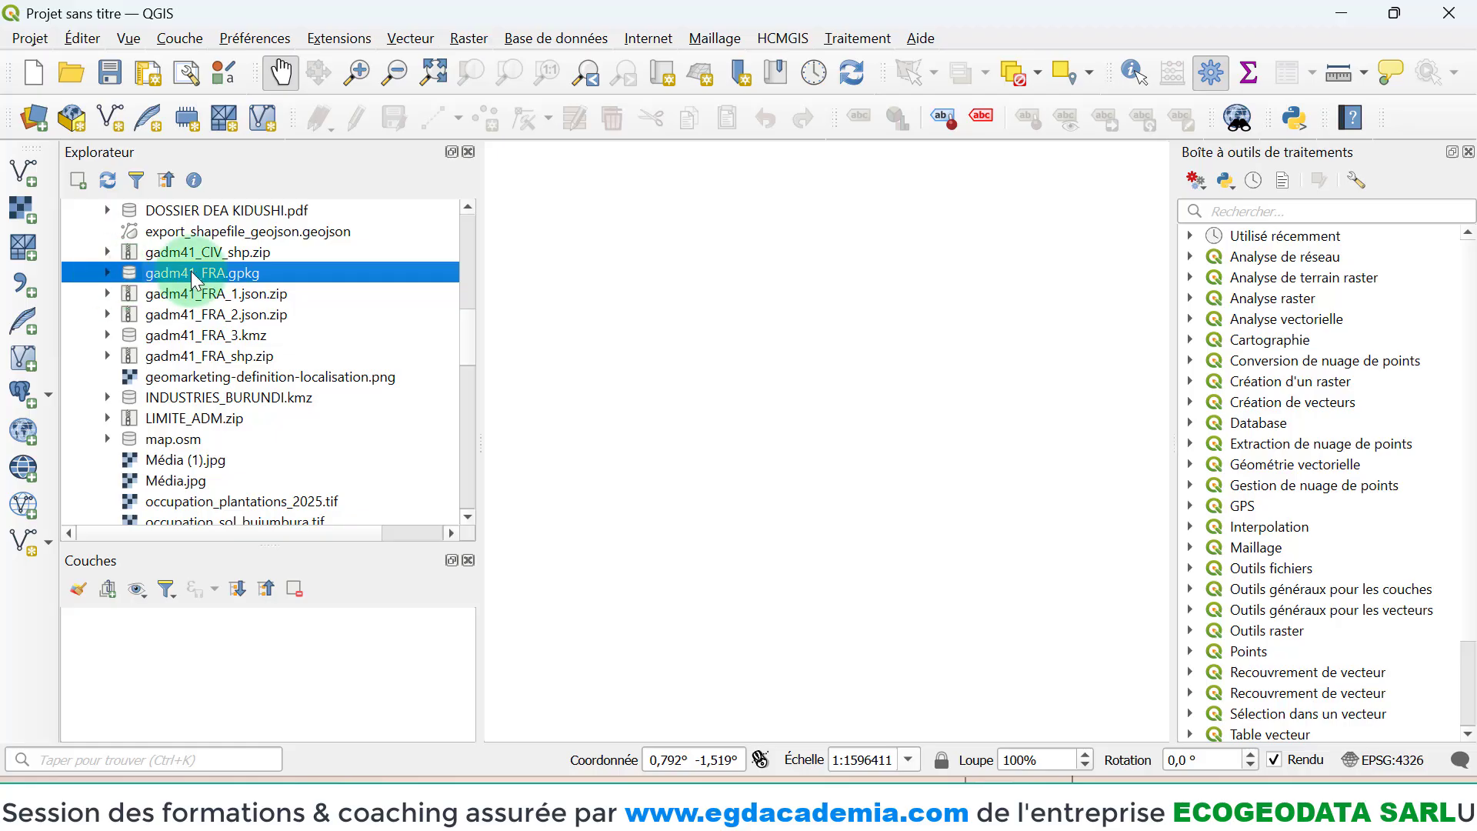
click(108, 271)
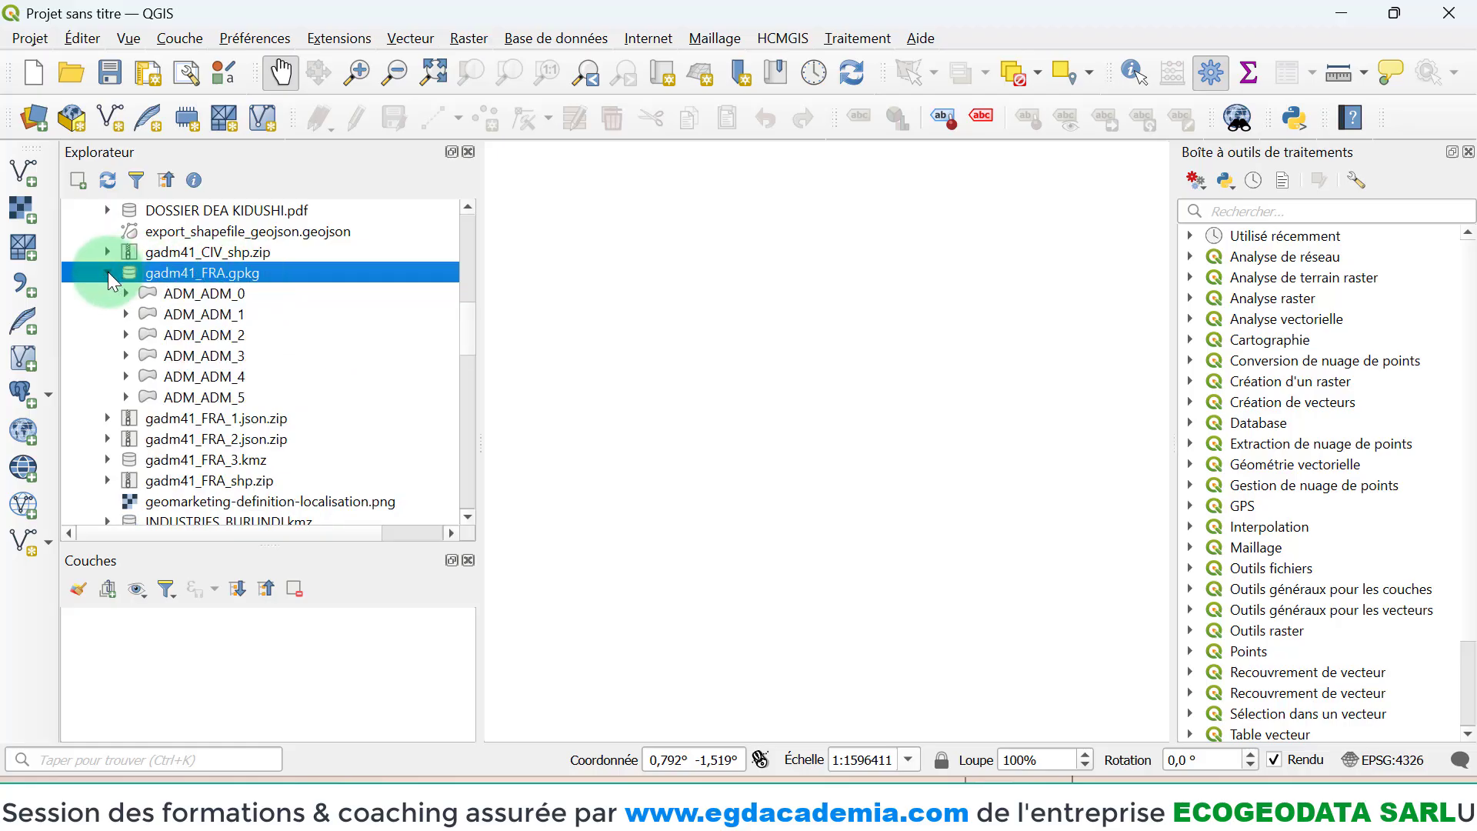
click(219, 296)
click(219, 314)
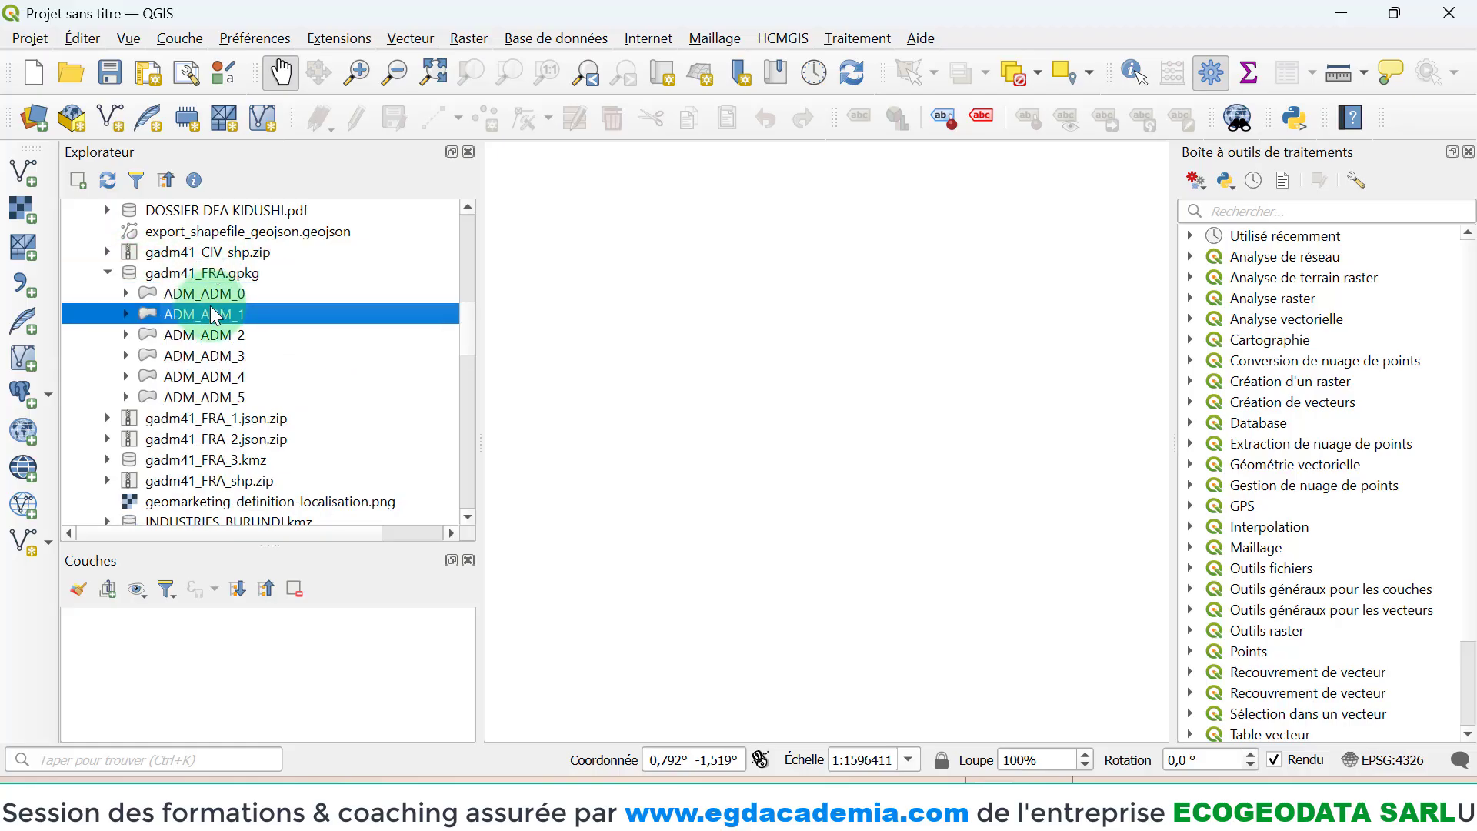
click(221, 335)
click(223, 356)
click(224, 377)
click(228, 399)
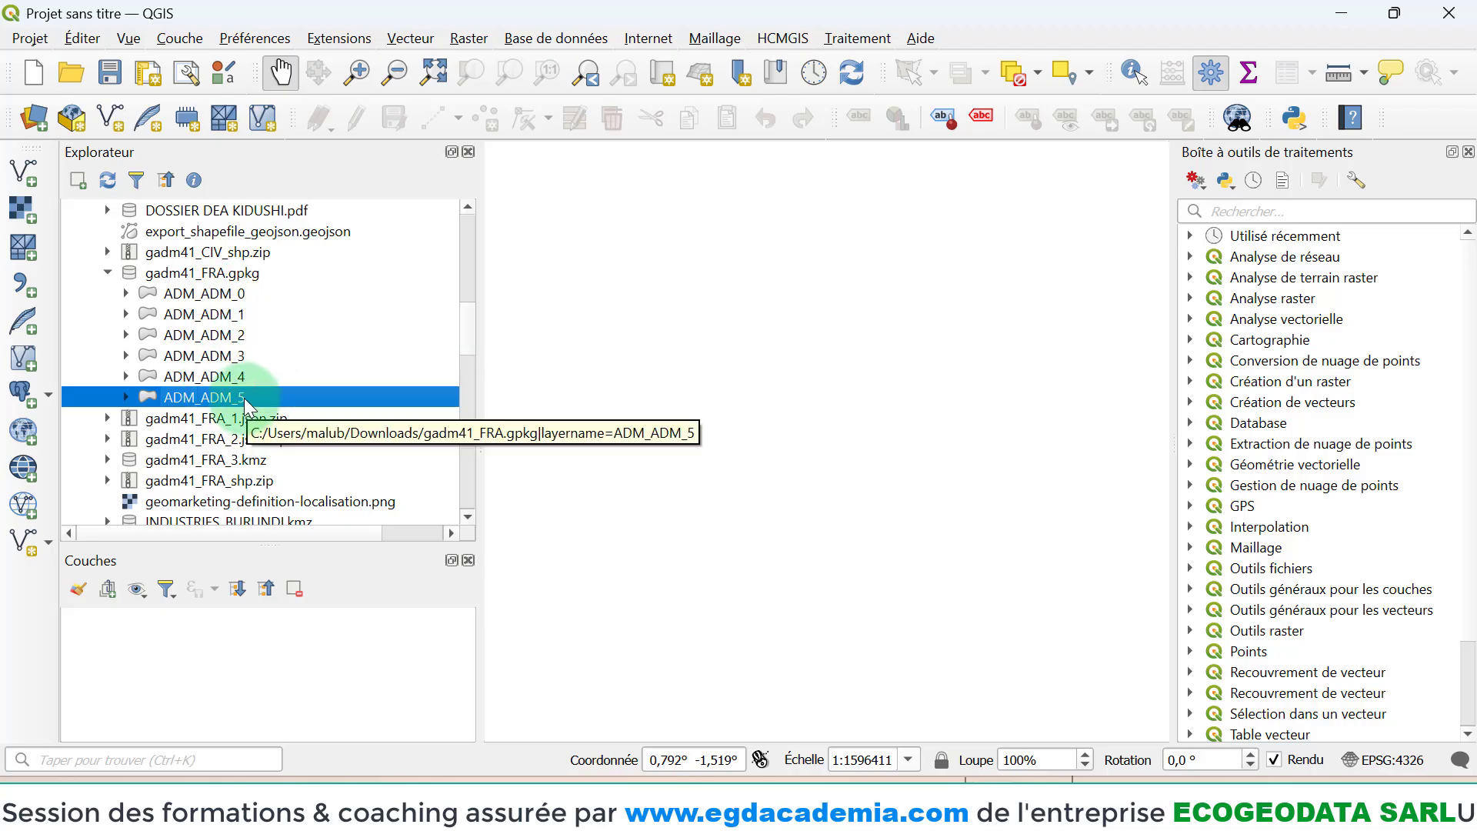
- Expand gadm41_FRA_shp.zip in the Explorateur and review the .dbf and .shp files it contains
scroll(246, 404, down, 1)
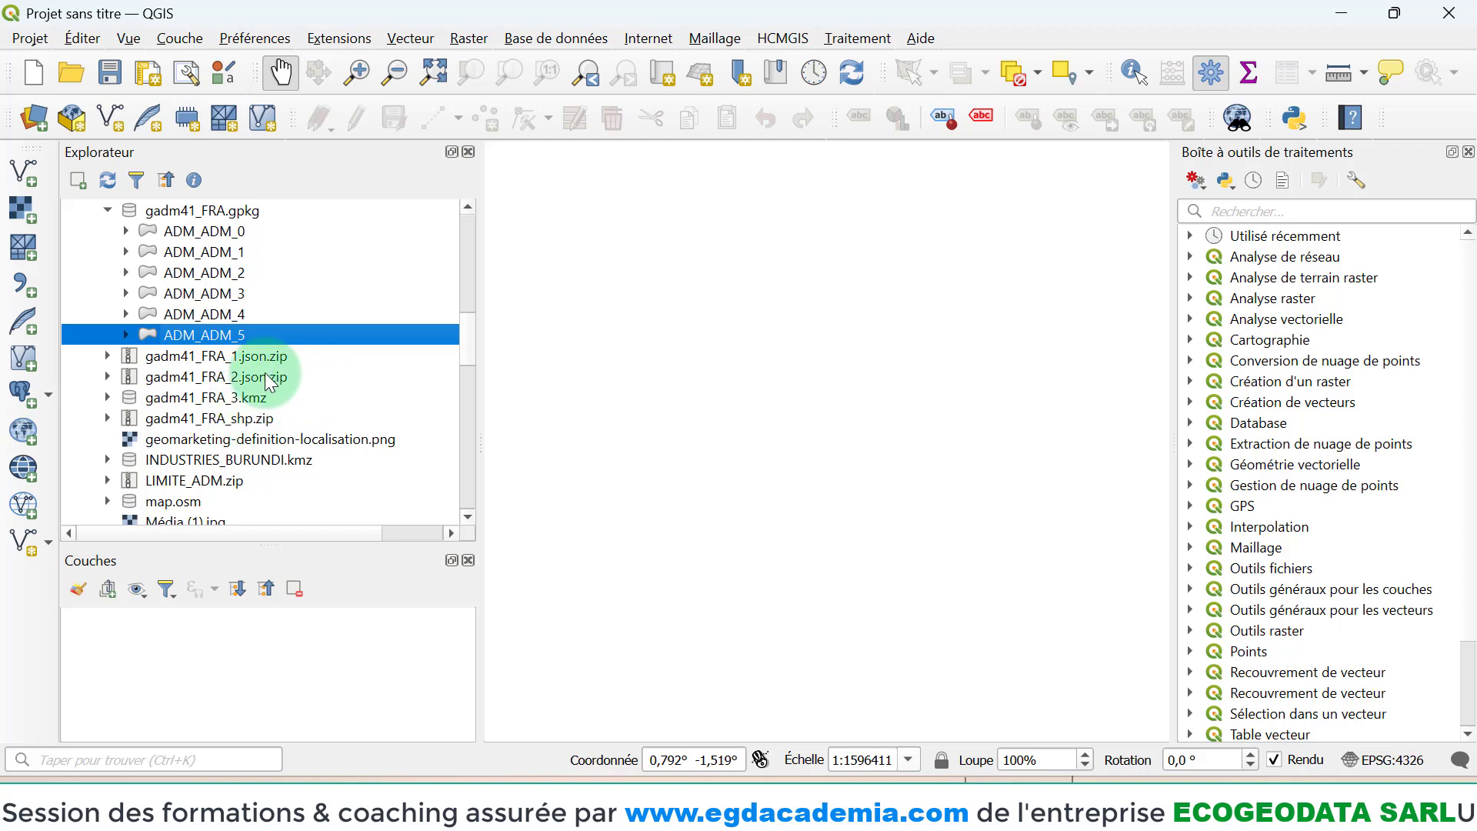
click(173, 418)
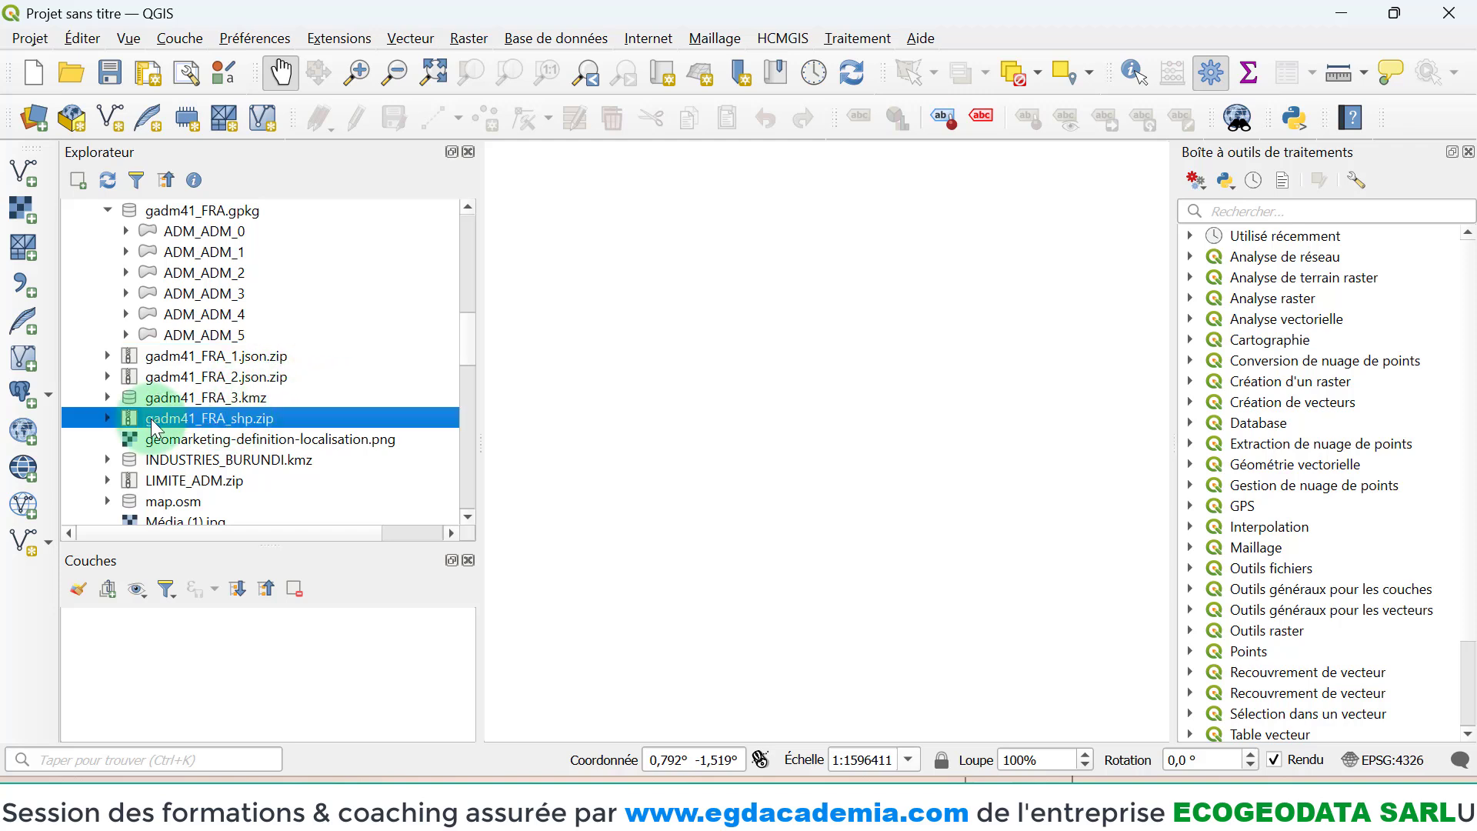
click(108, 418)
scroll(154, 419, down, 2)
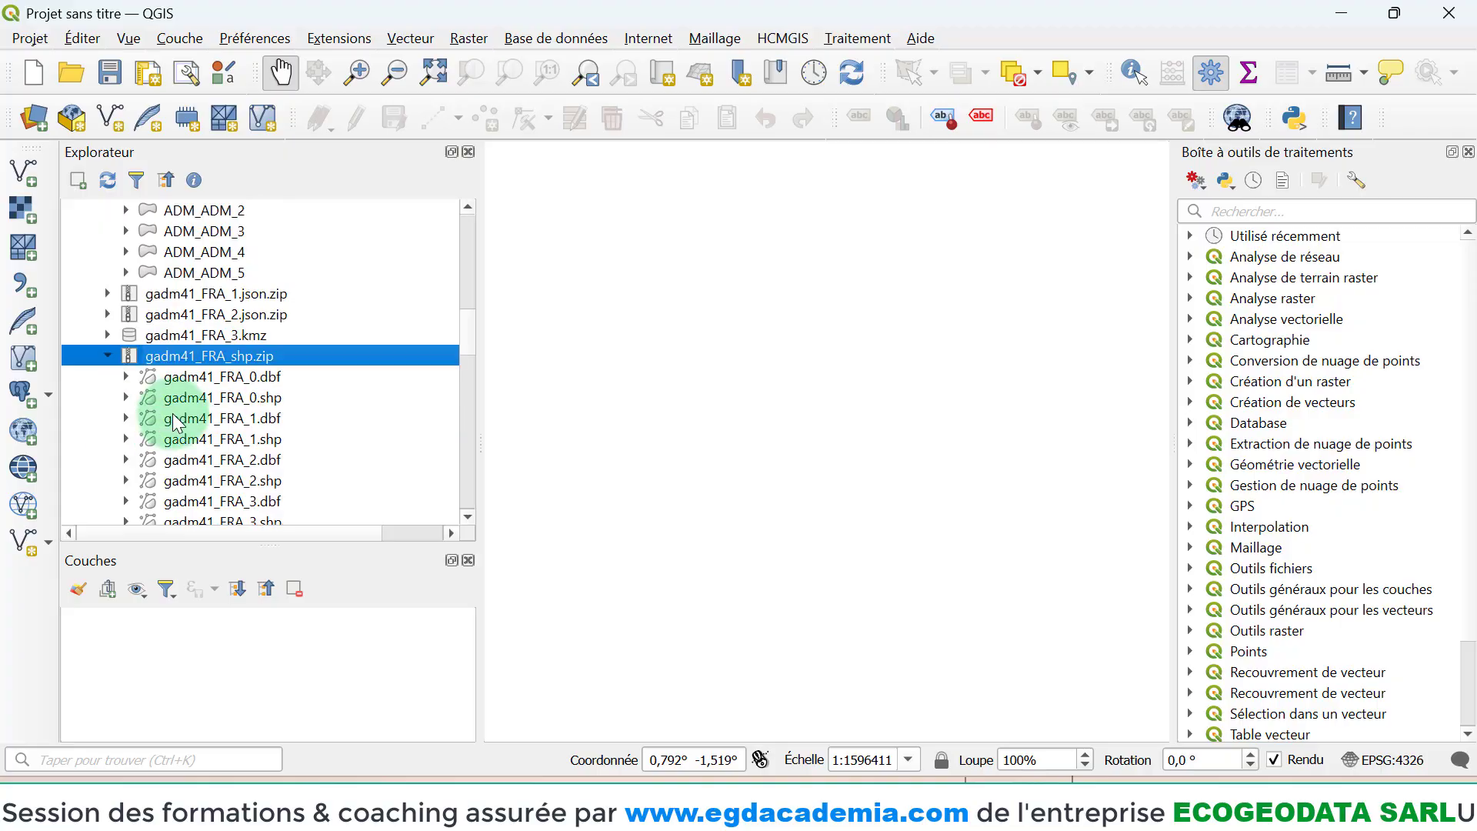
scroll(176, 424, down, 1)
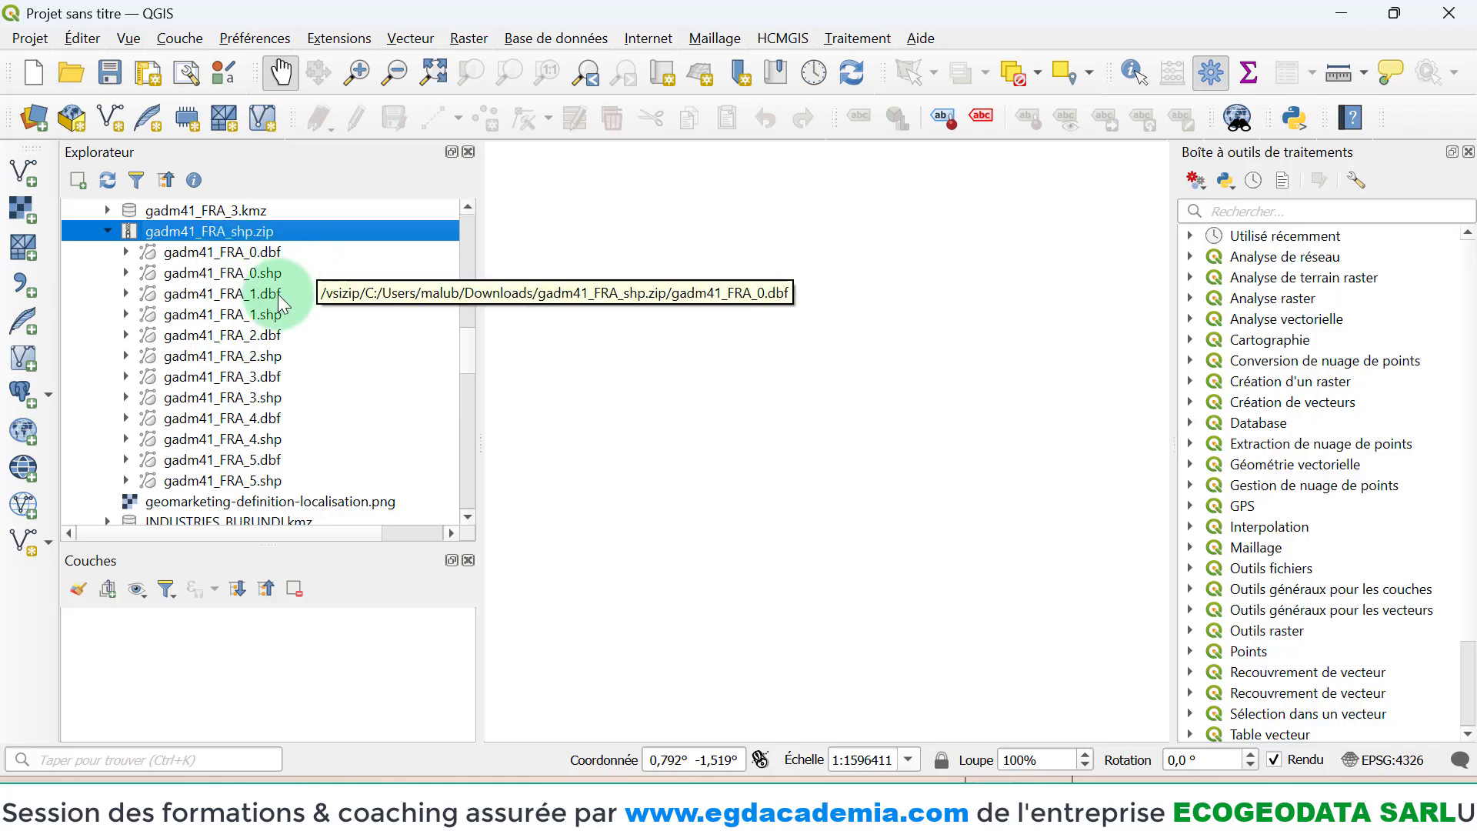
- Switch to File Explorer, extract the compressed folder gadm41_FRA_shp into Téléchargements, and close the window showing the extracted files
mouse_move(382, 800)
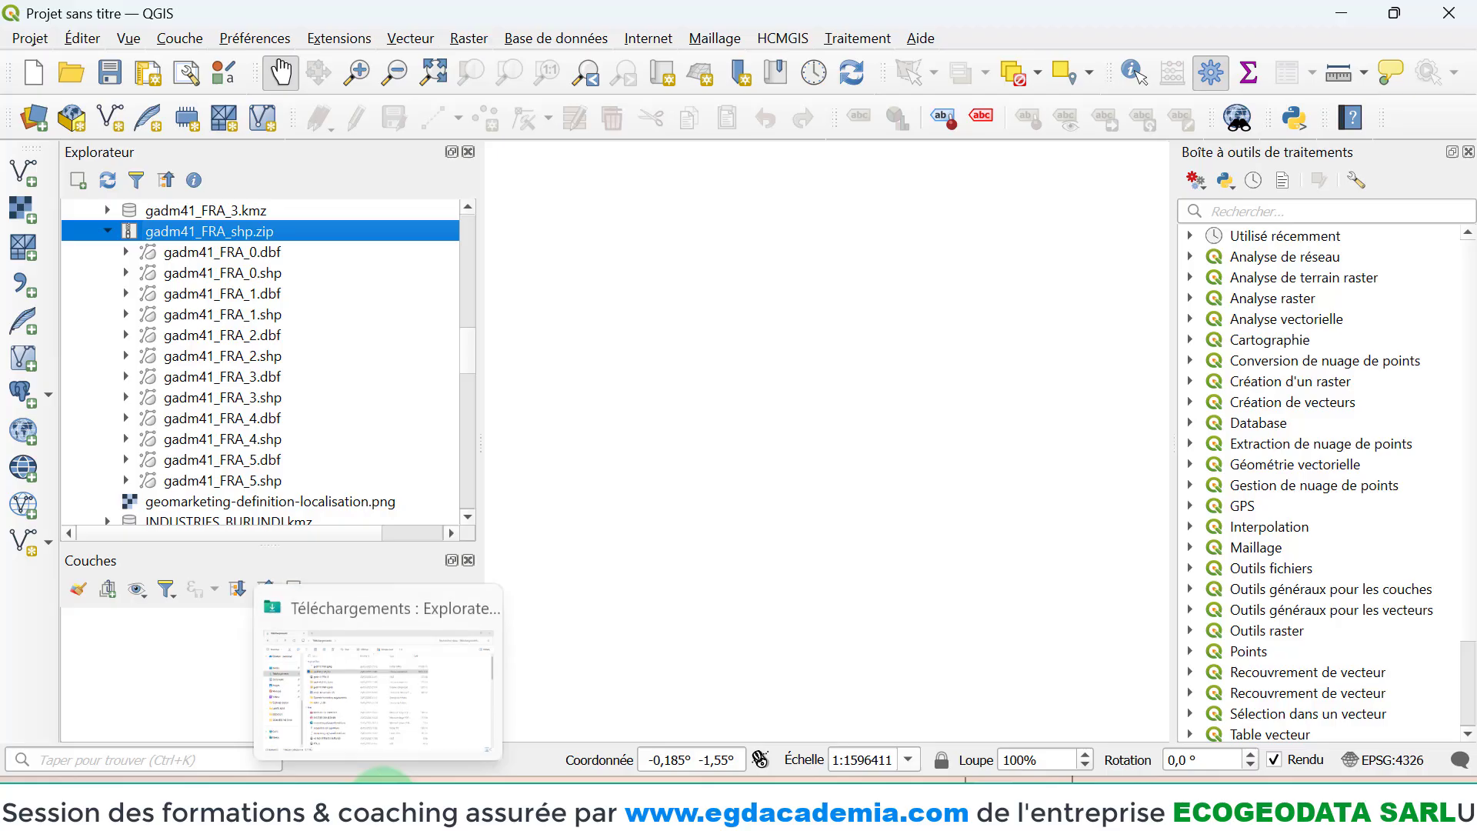
click(382, 800)
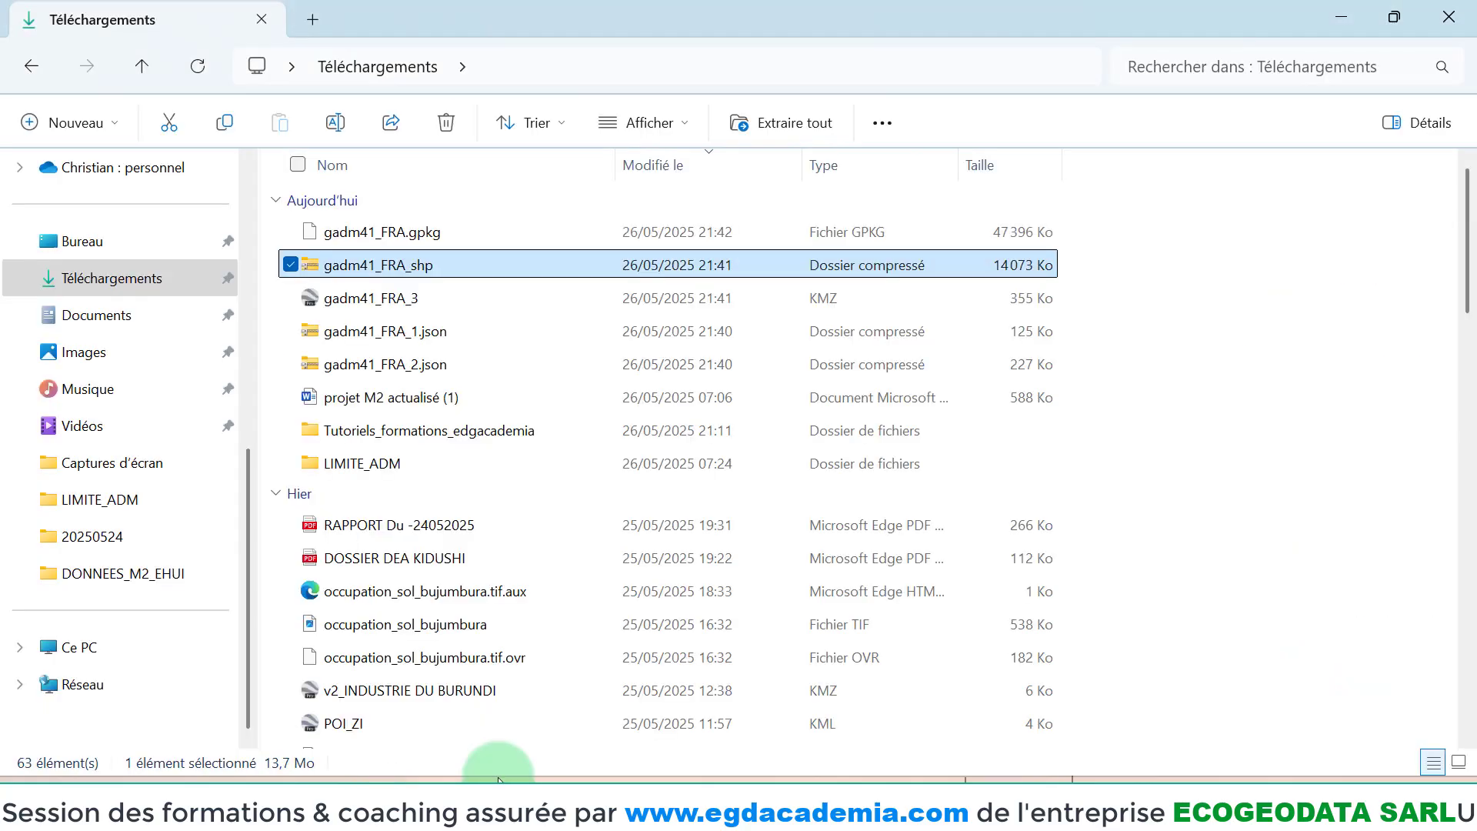
click(540, 254)
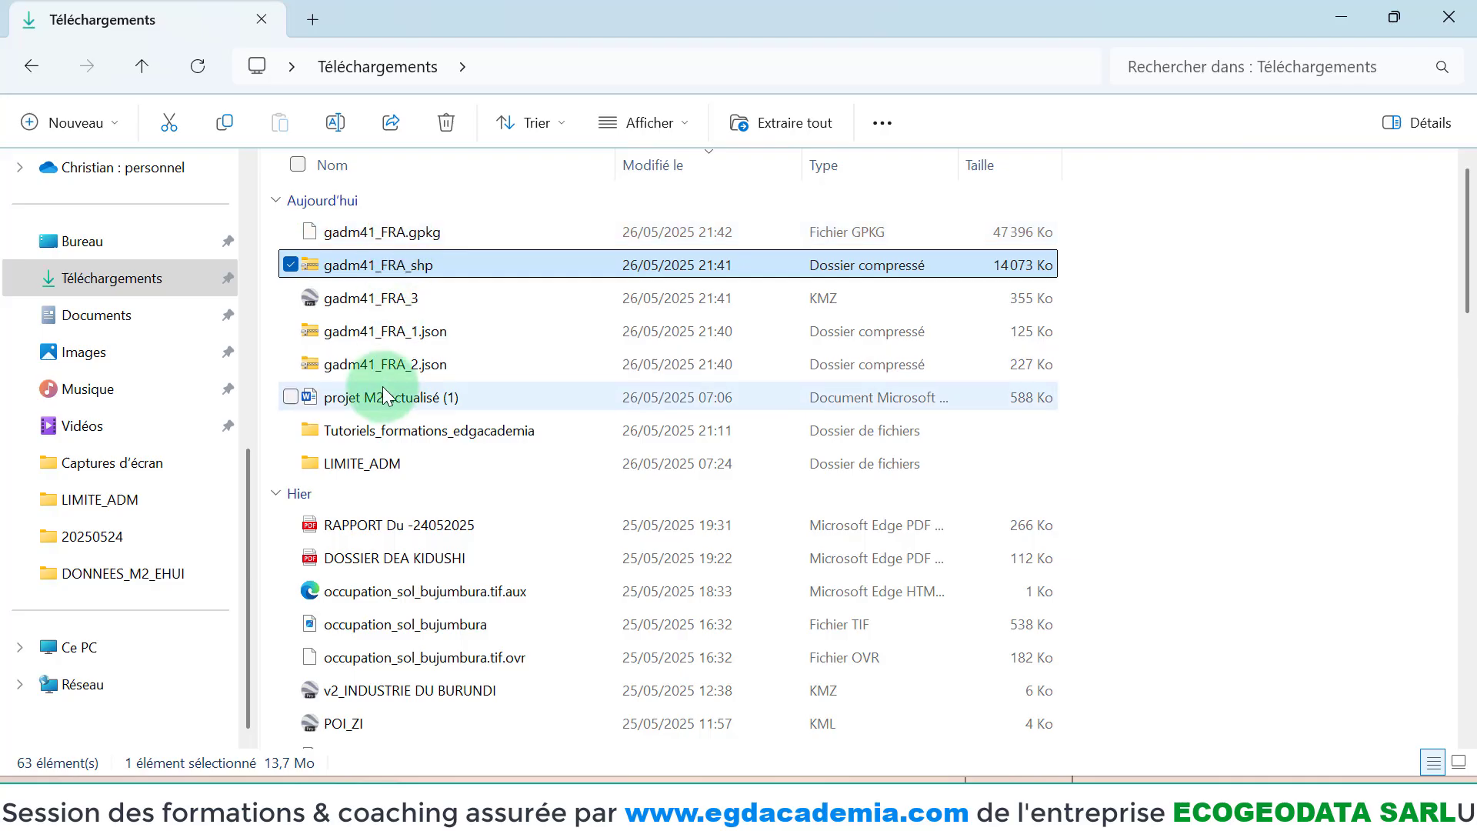
click(400, 269)
click(1153, 306)
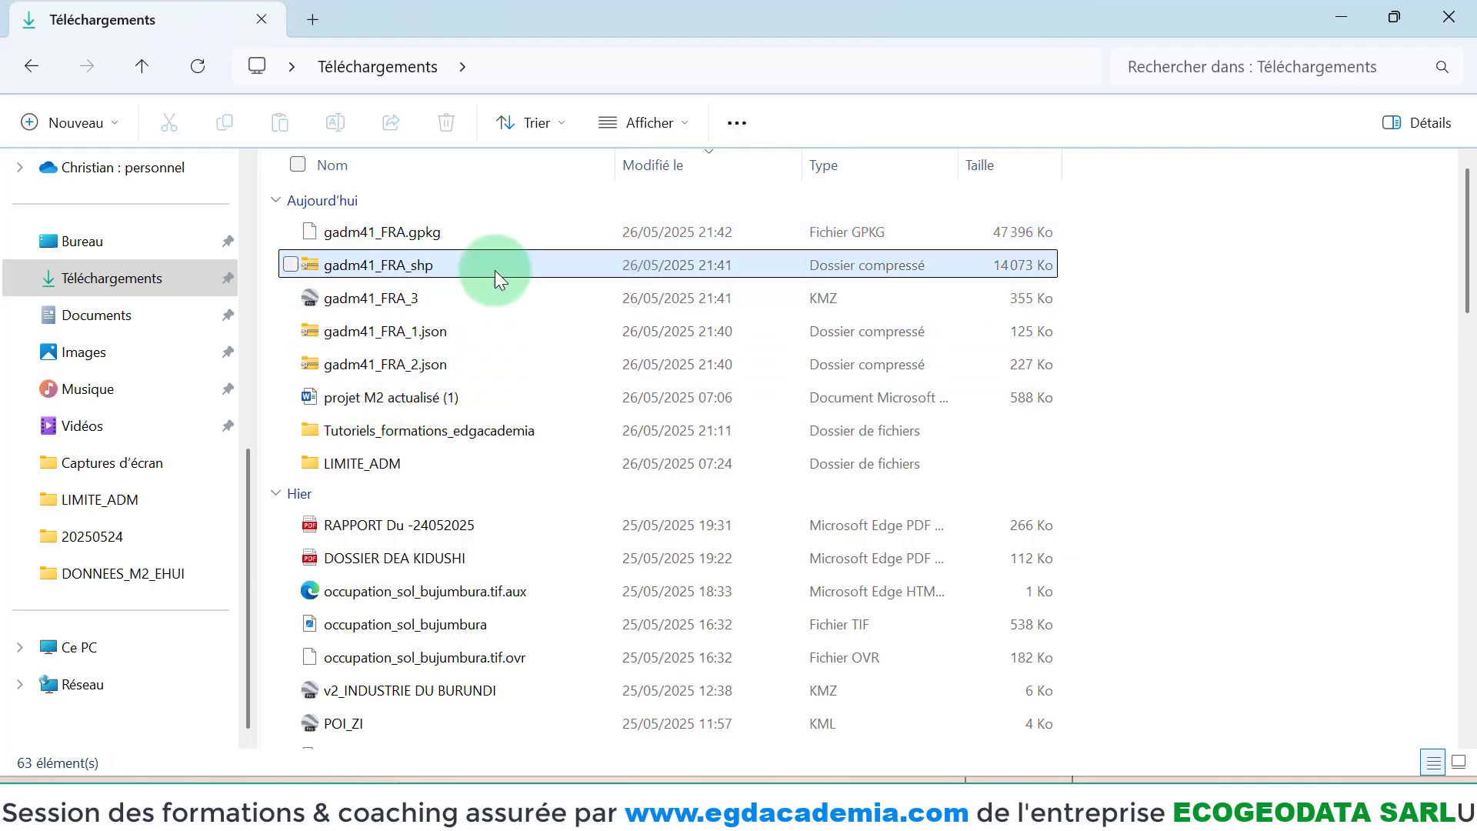
click(417, 265)
right_click(418, 266)
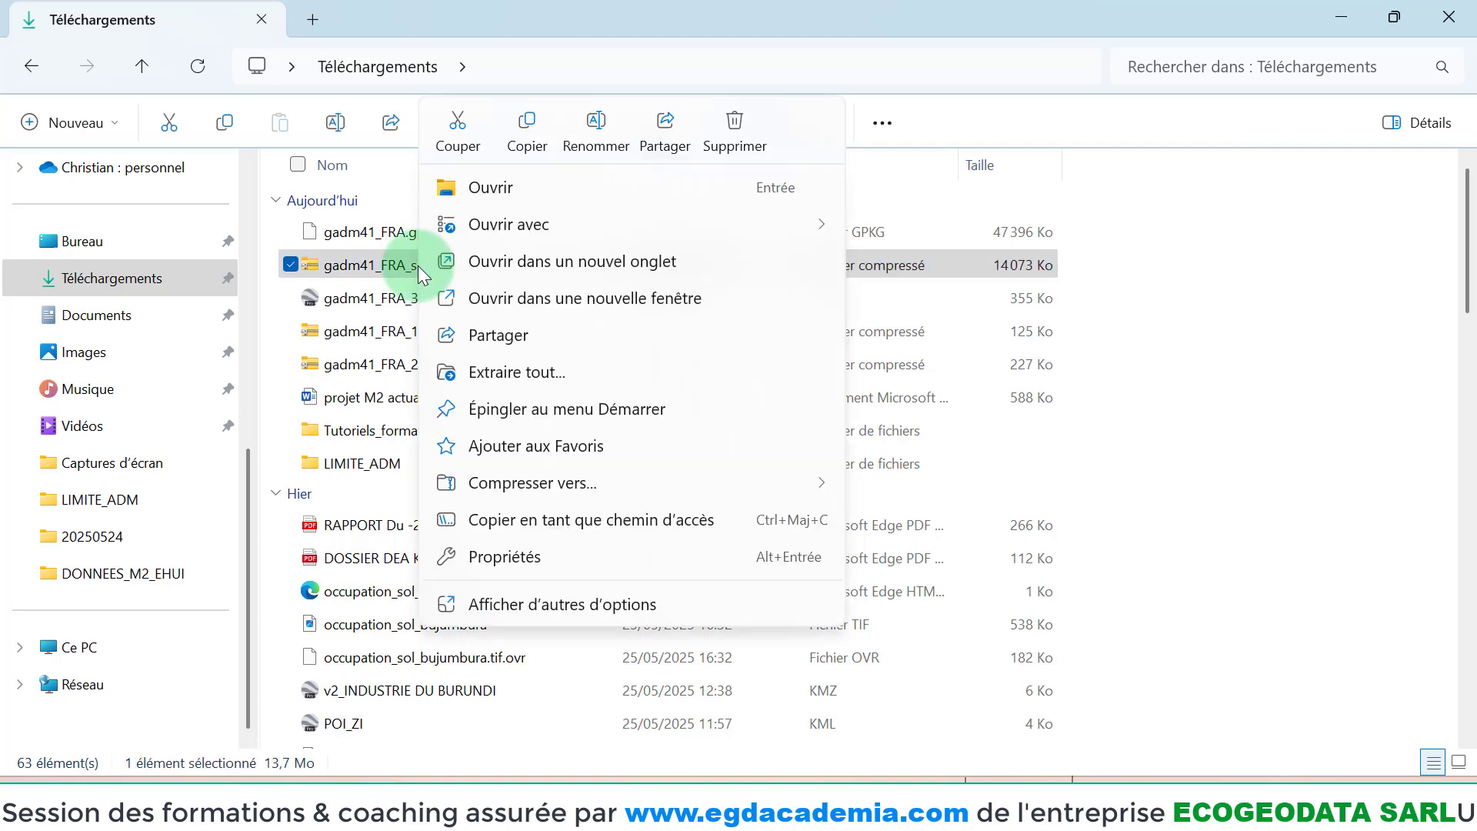
click(517, 372)
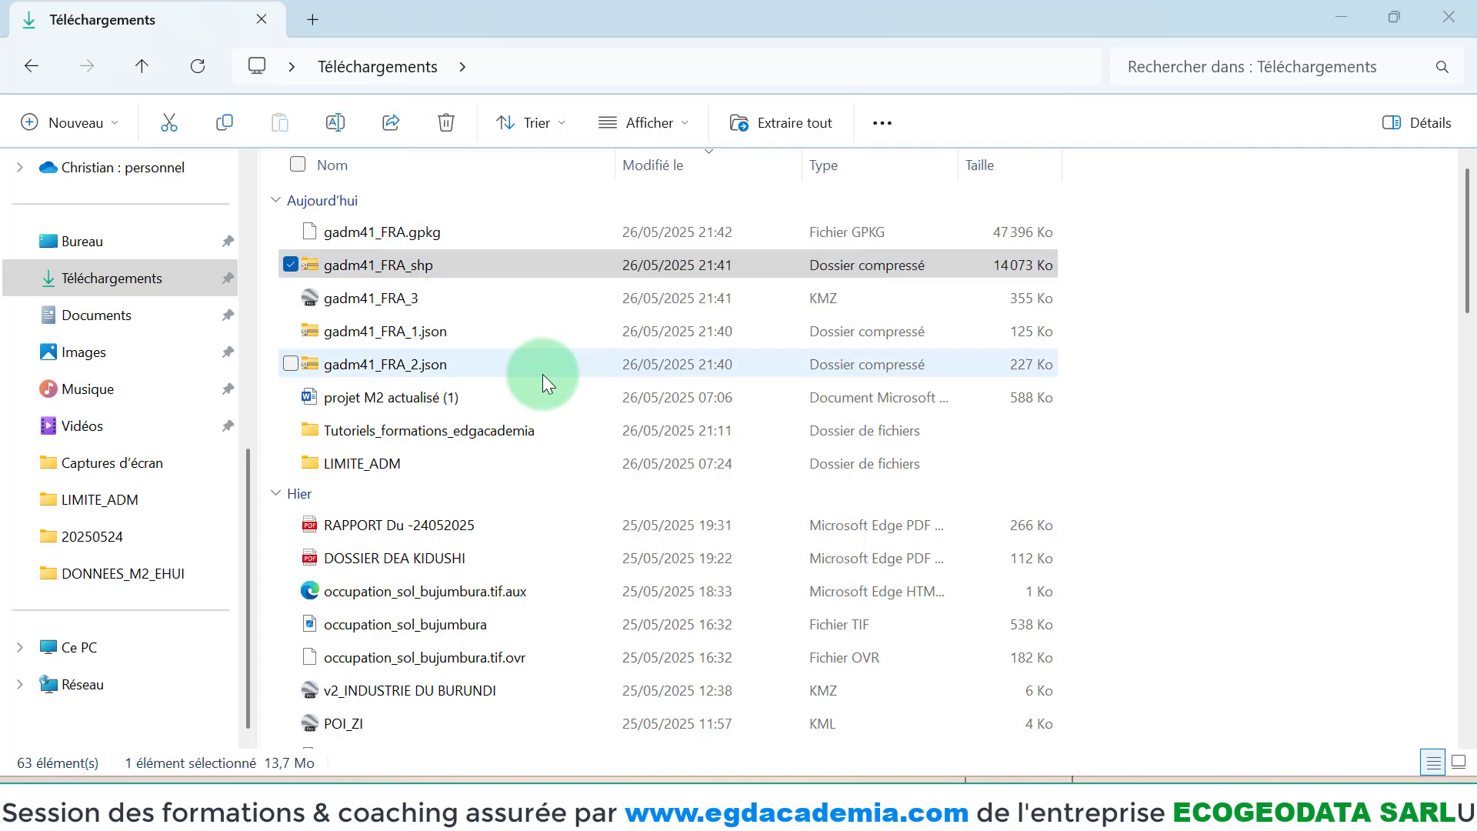
click(930, 640)
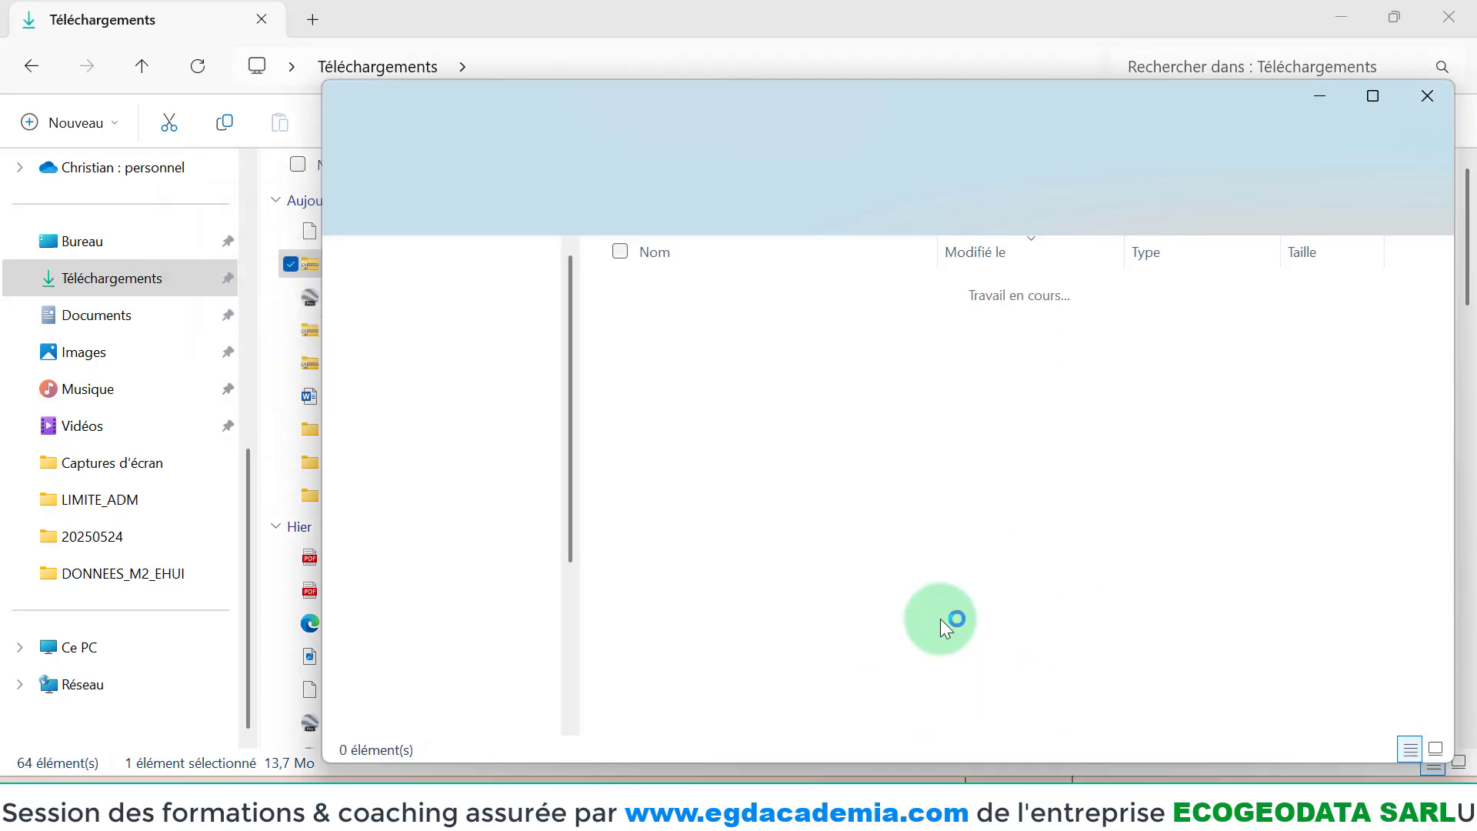
click(1430, 97)
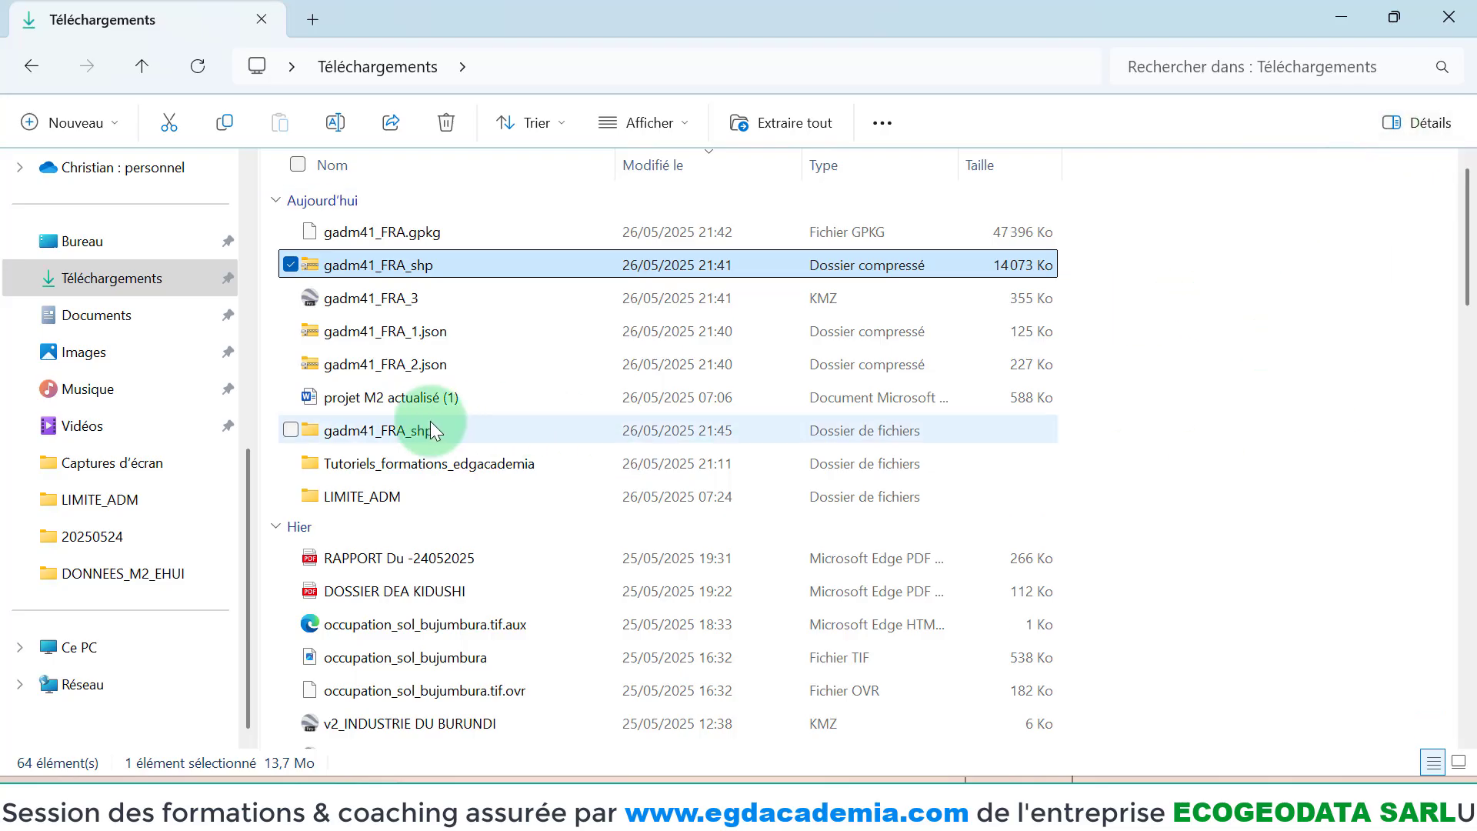
- Select gadm41_FRA.gpkg in the Téléchargements folder and check its file type and size
click(370, 234)
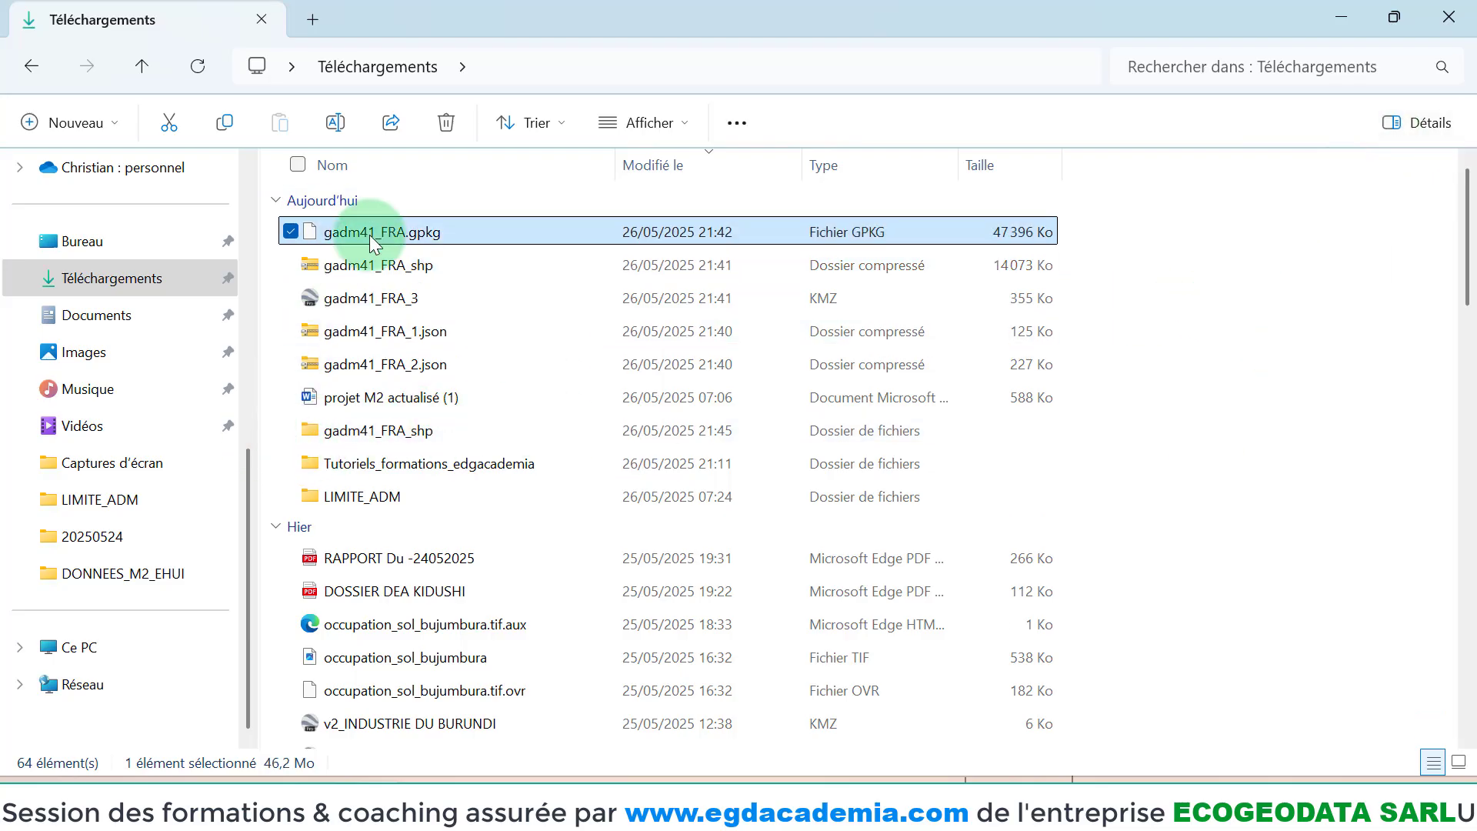
click(422, 232)
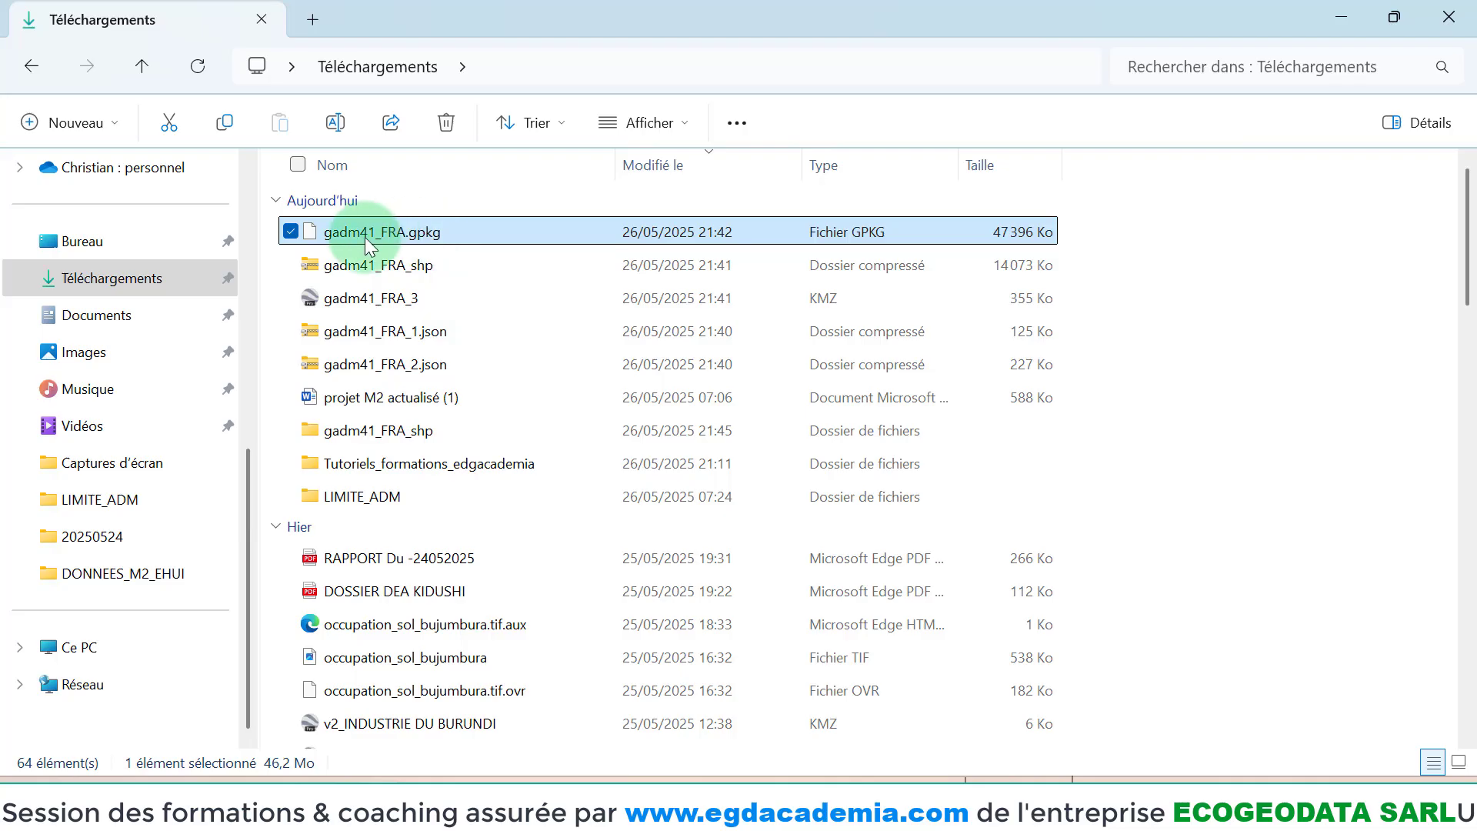
click(491, 233)
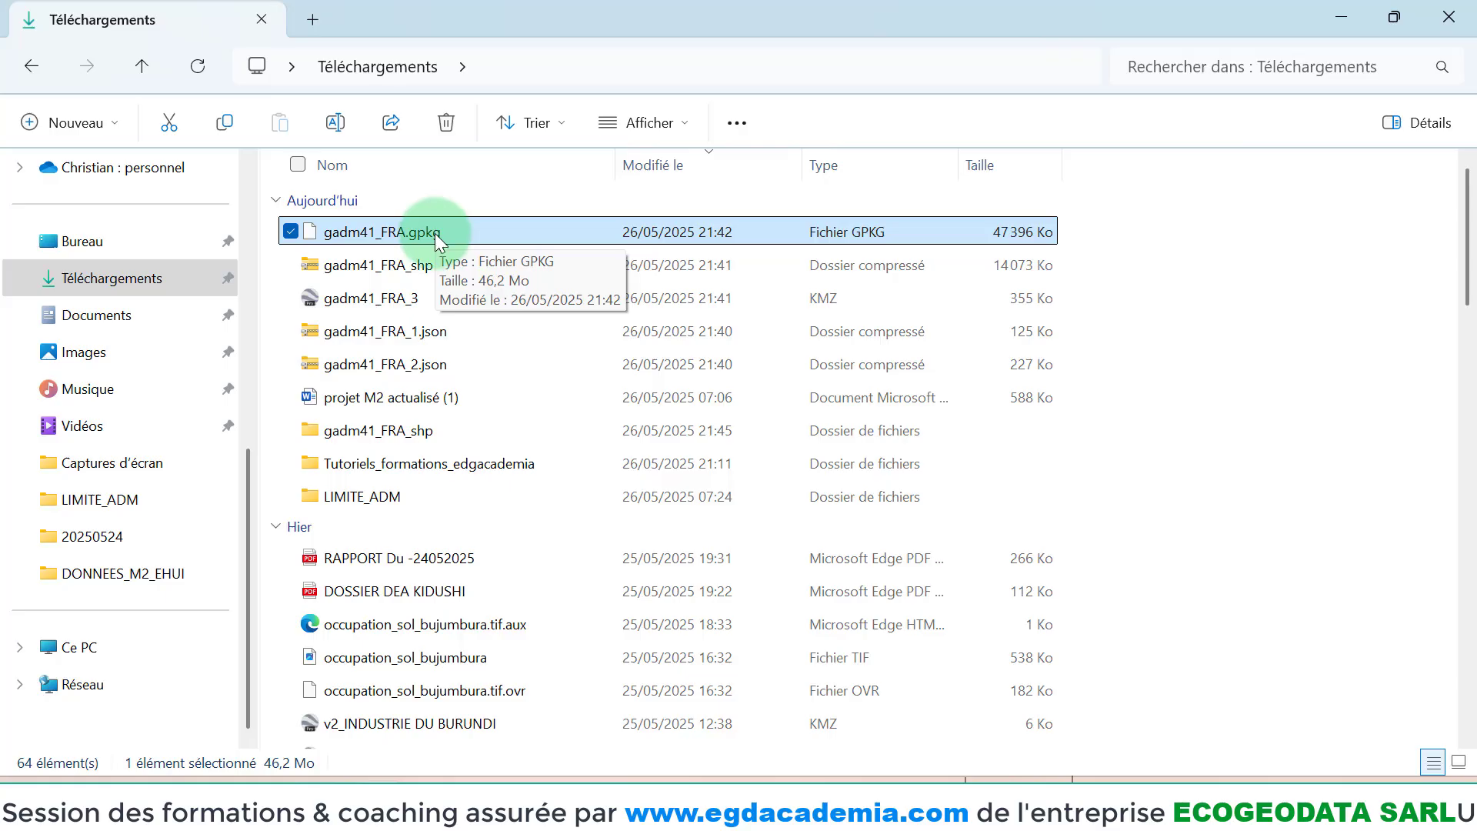
- Open the extracted gadm41_FRA_shp folder and examine the component files that make up its shapefiles
double_click(379, 432)
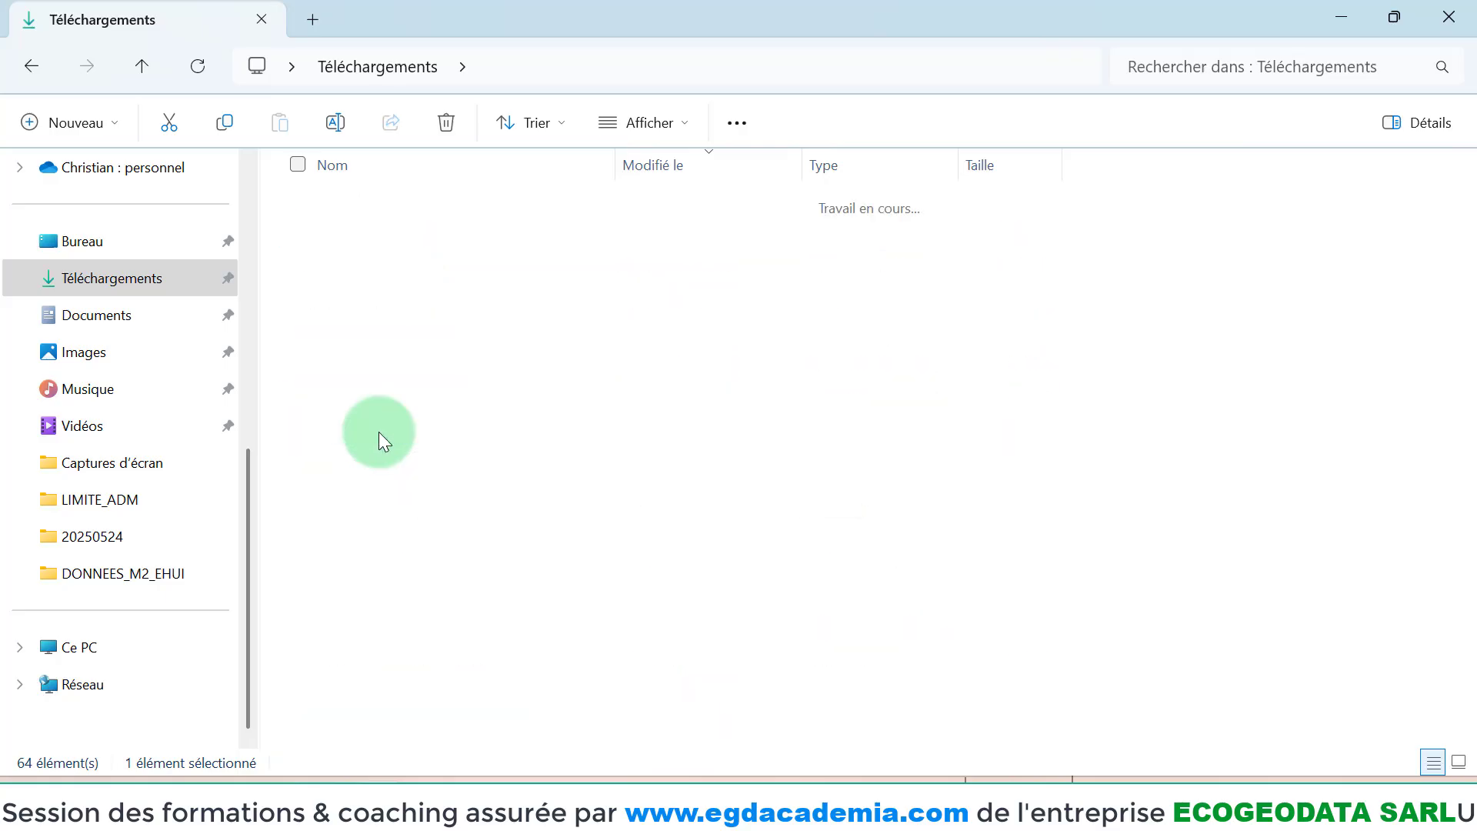
drag(276, 238, 425, 763)
scroll(487, 614, up, 5)
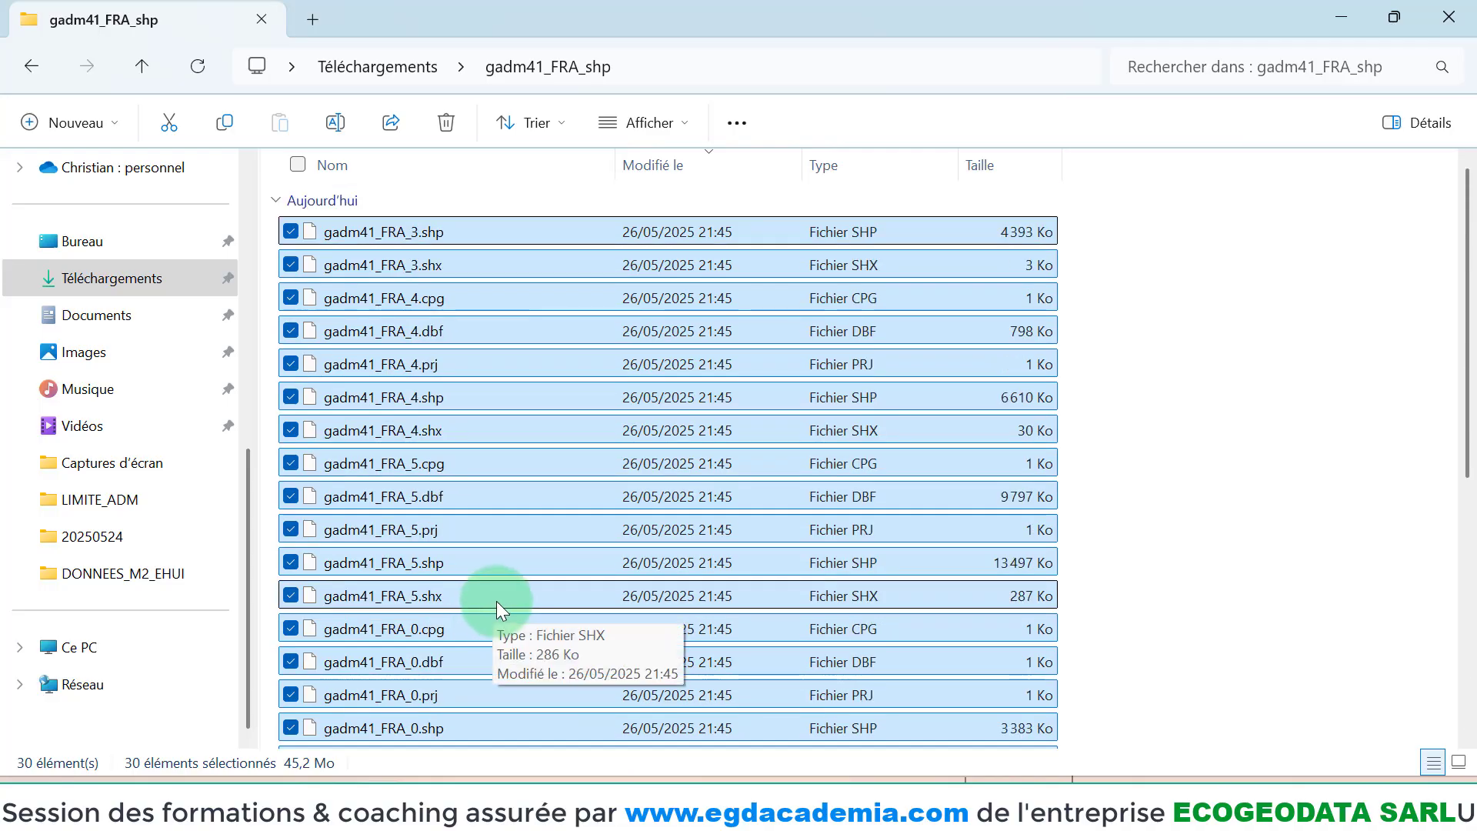
click(1263, 483)
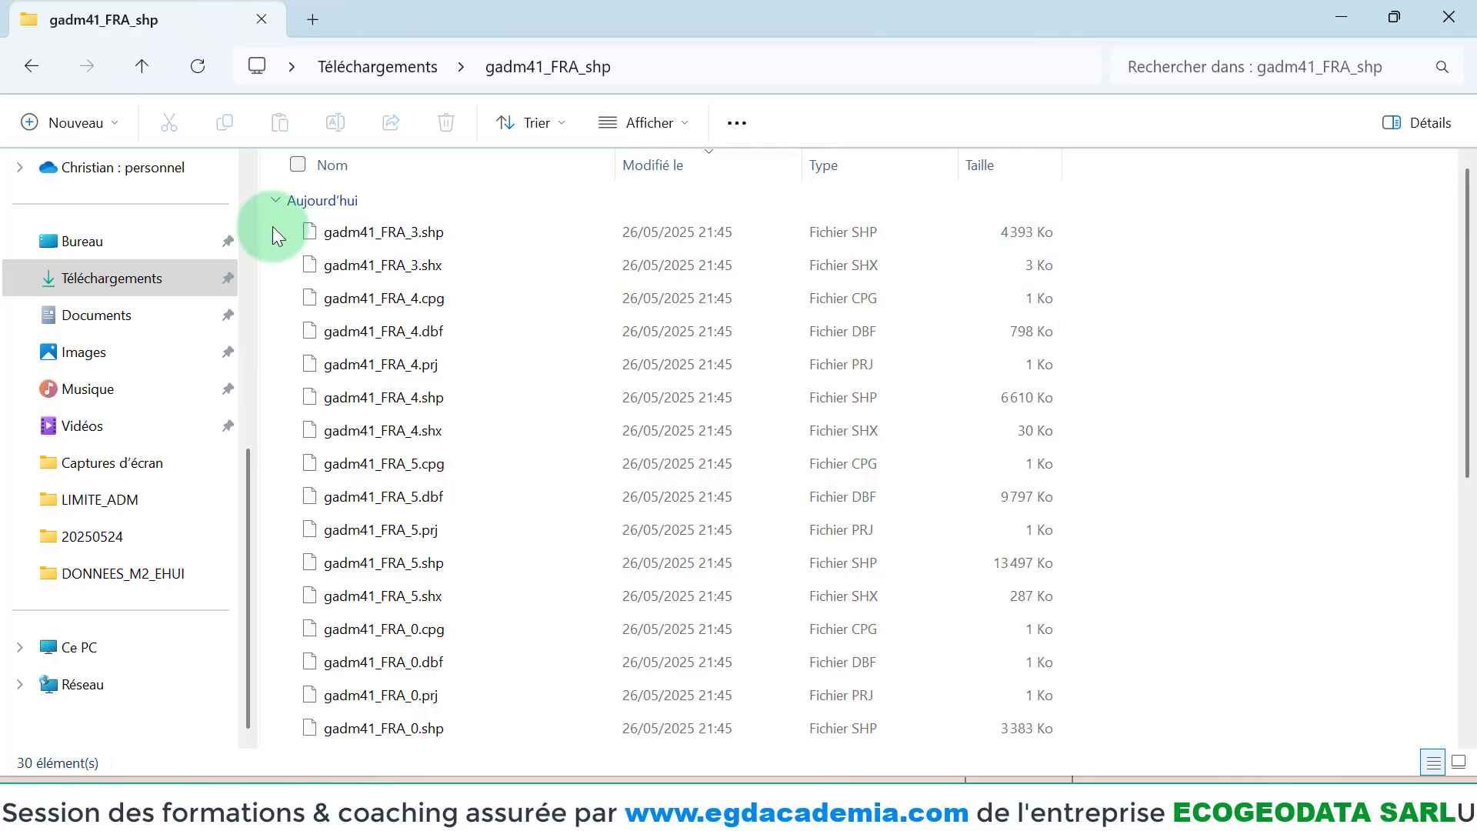
drag(272, 227, 401, 732)
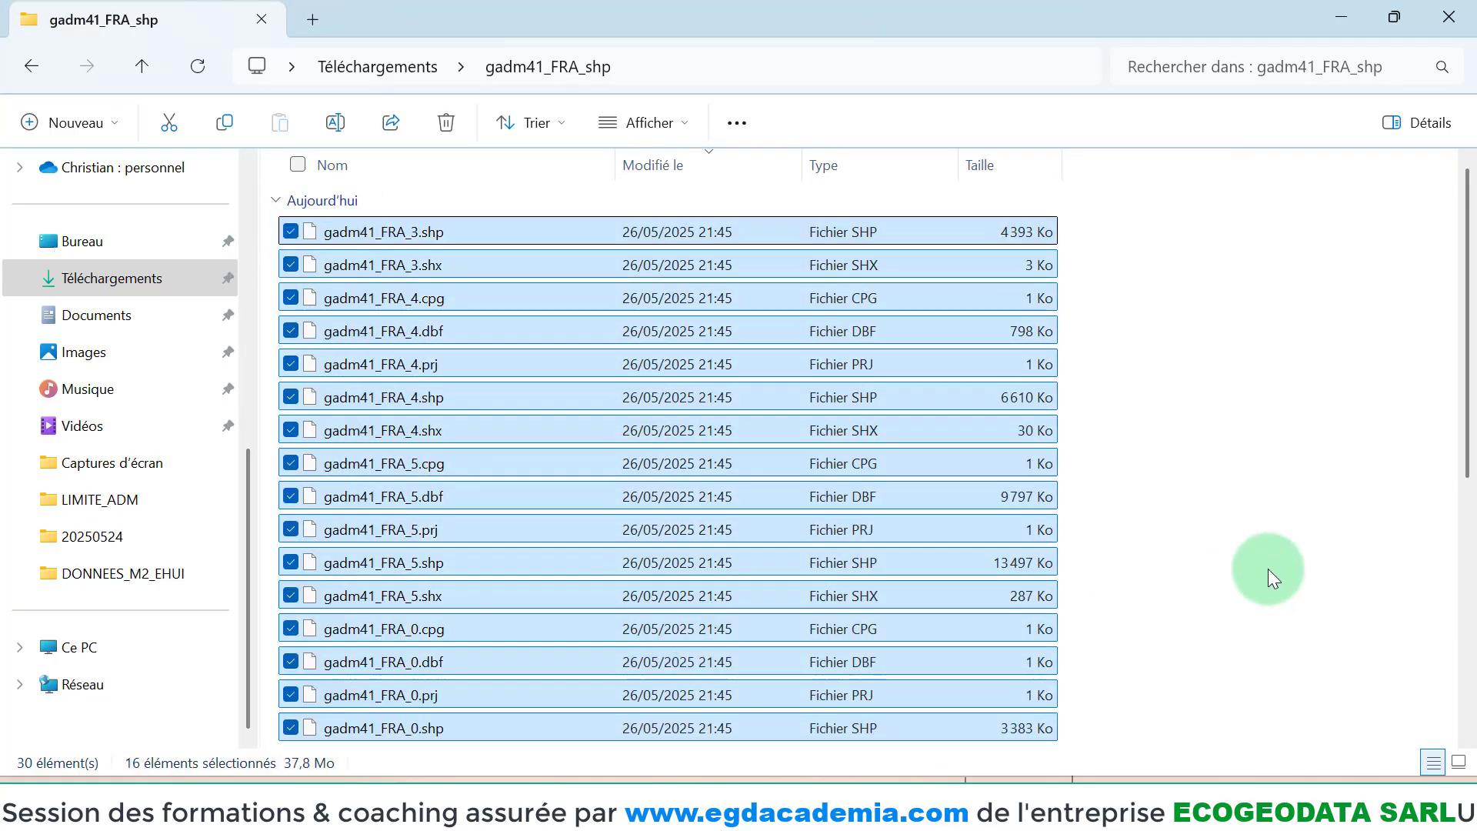
click(1268, 570)
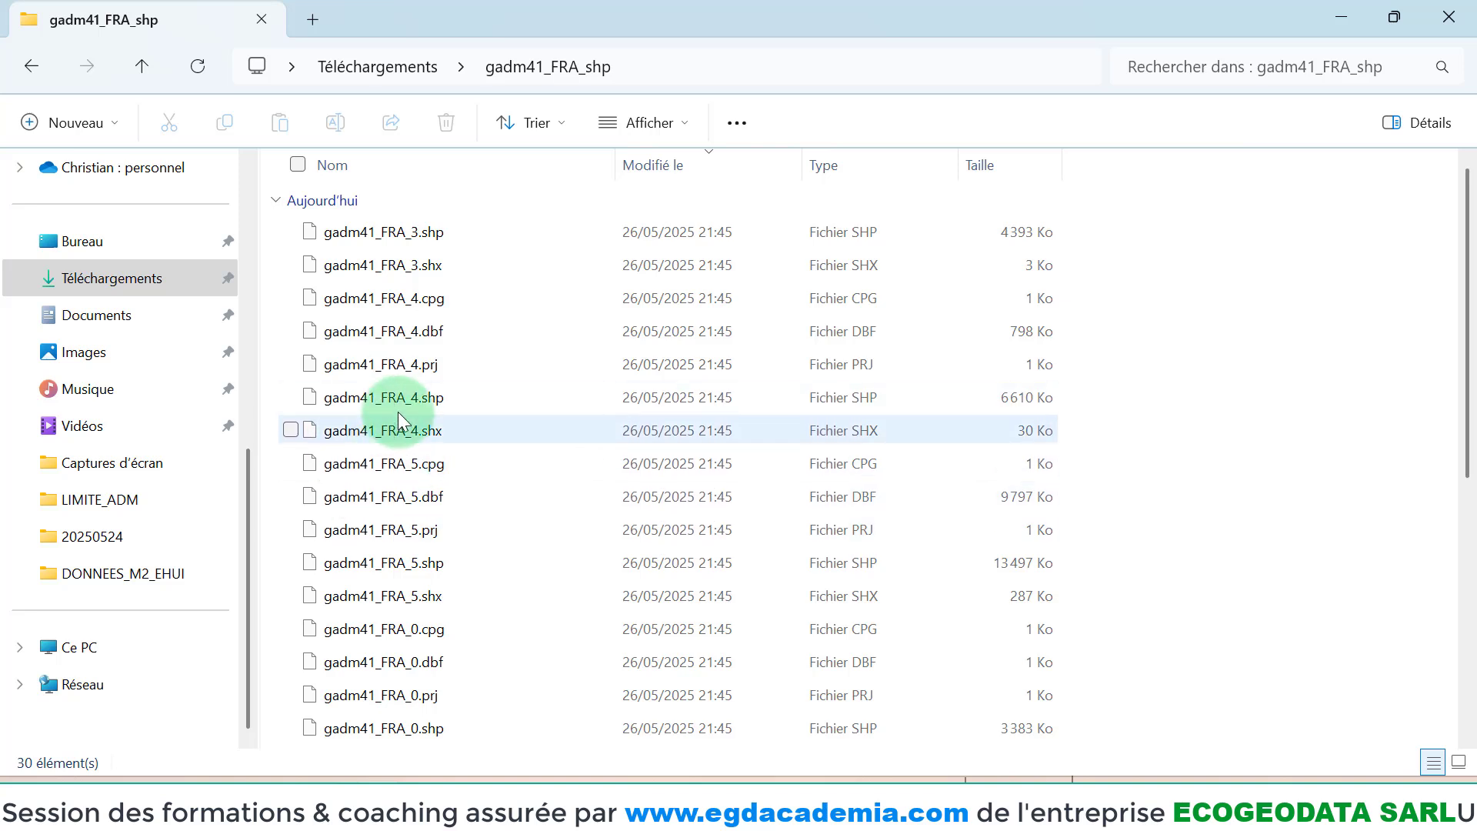
click(340, 434)
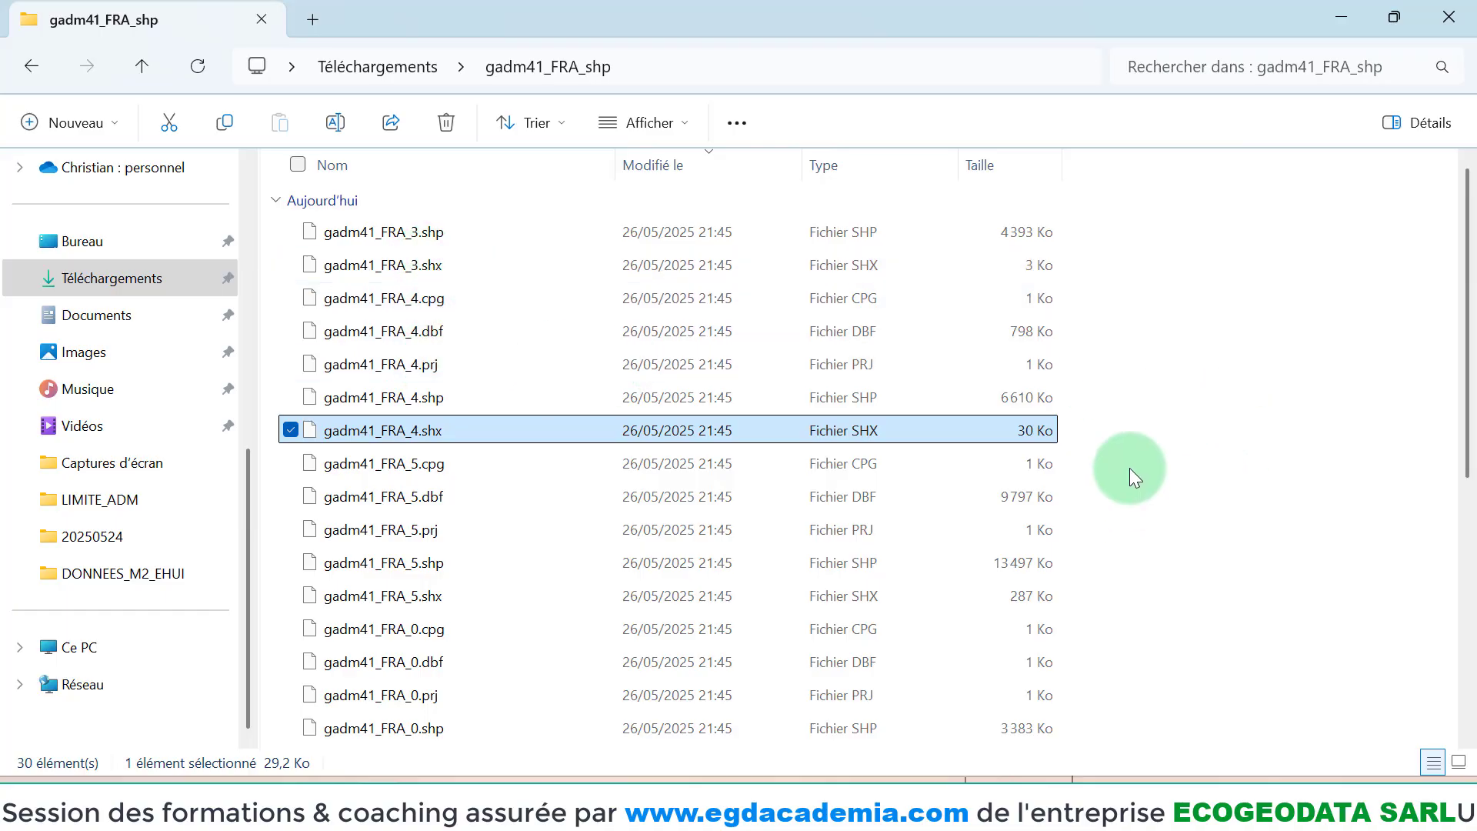
- Return to the Téléchargements folder and select gadm41_FRA.gpkg to compare the single file with the shapefile set
click(140, 67)
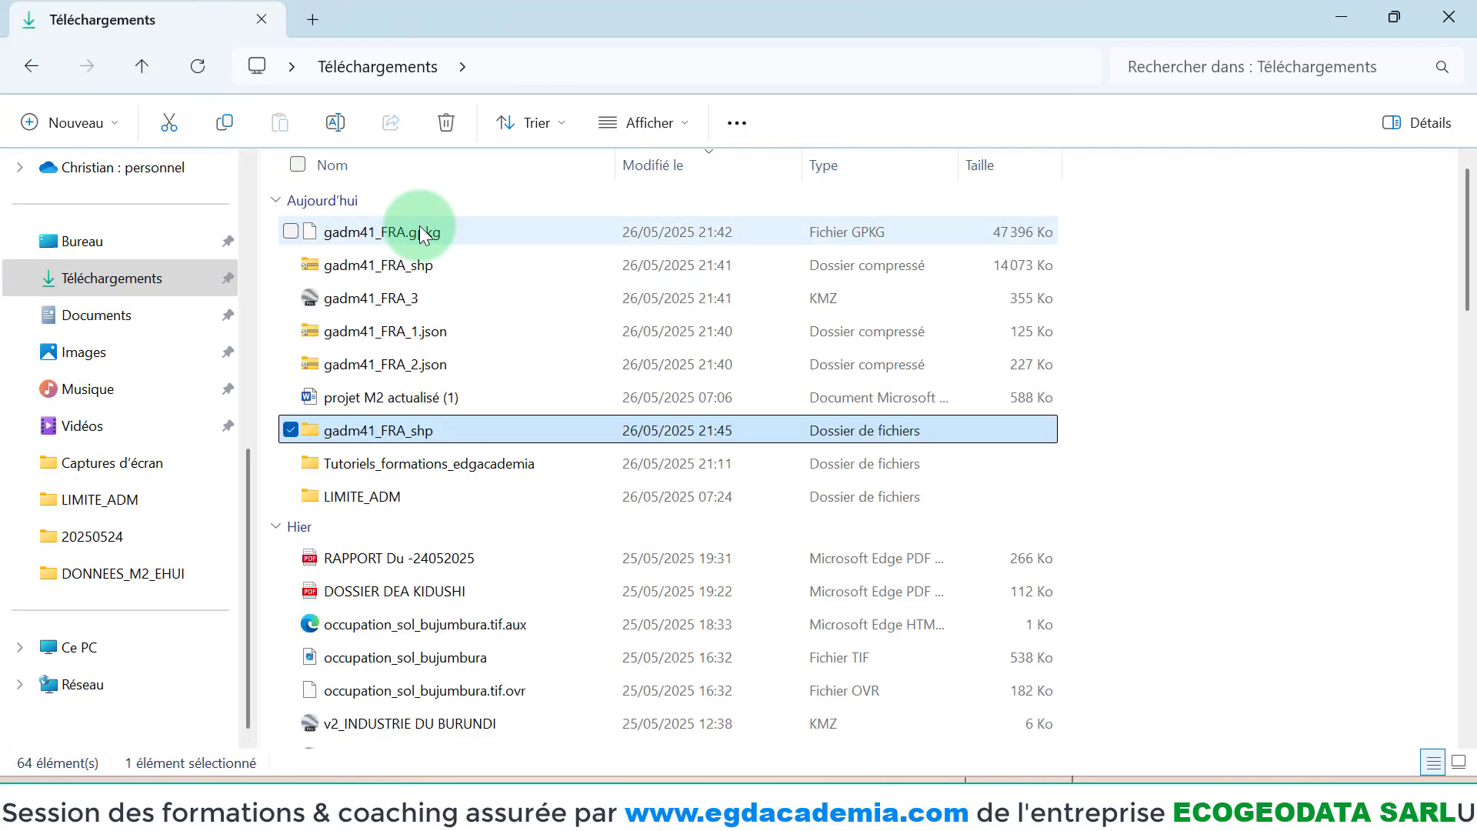
click(381, 235)
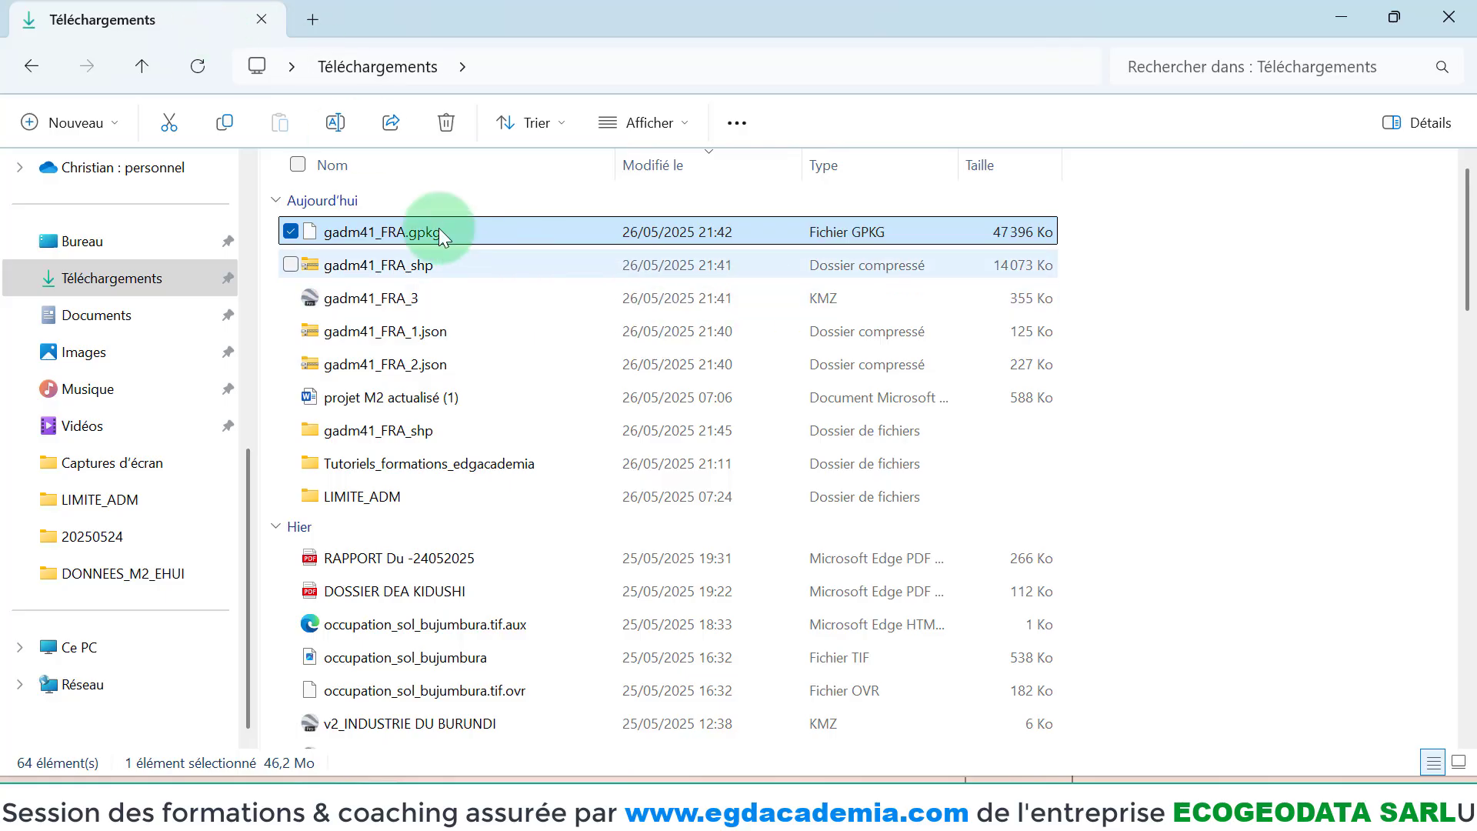
mouse_move(423, 239)
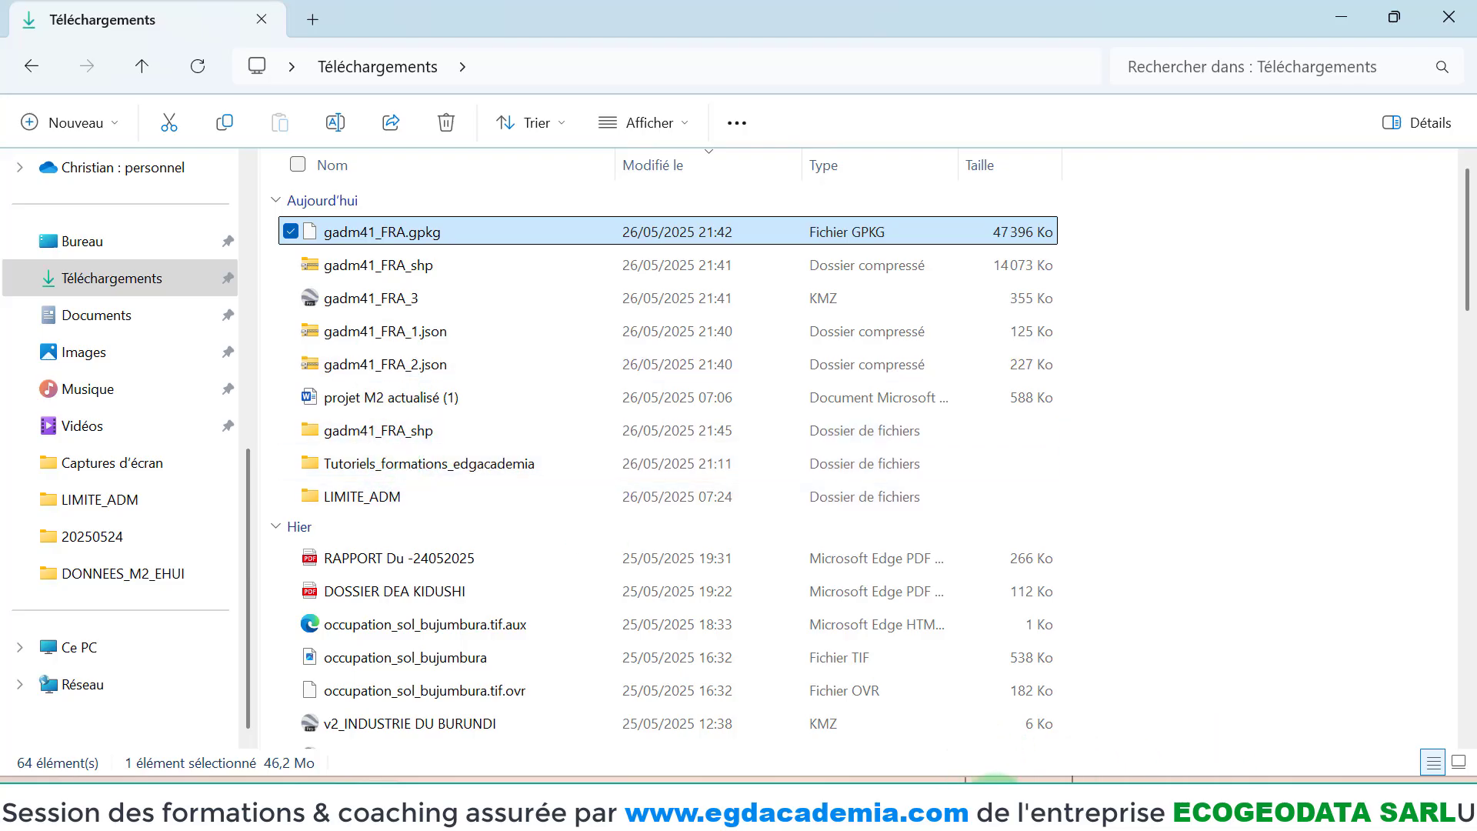
- Switch to QGIS, collapse gadm41_FRA_shp.zip, and reduce the width and height of the Explorateur panel
click(1102, 772)
drag(478, 377, 353, 374)
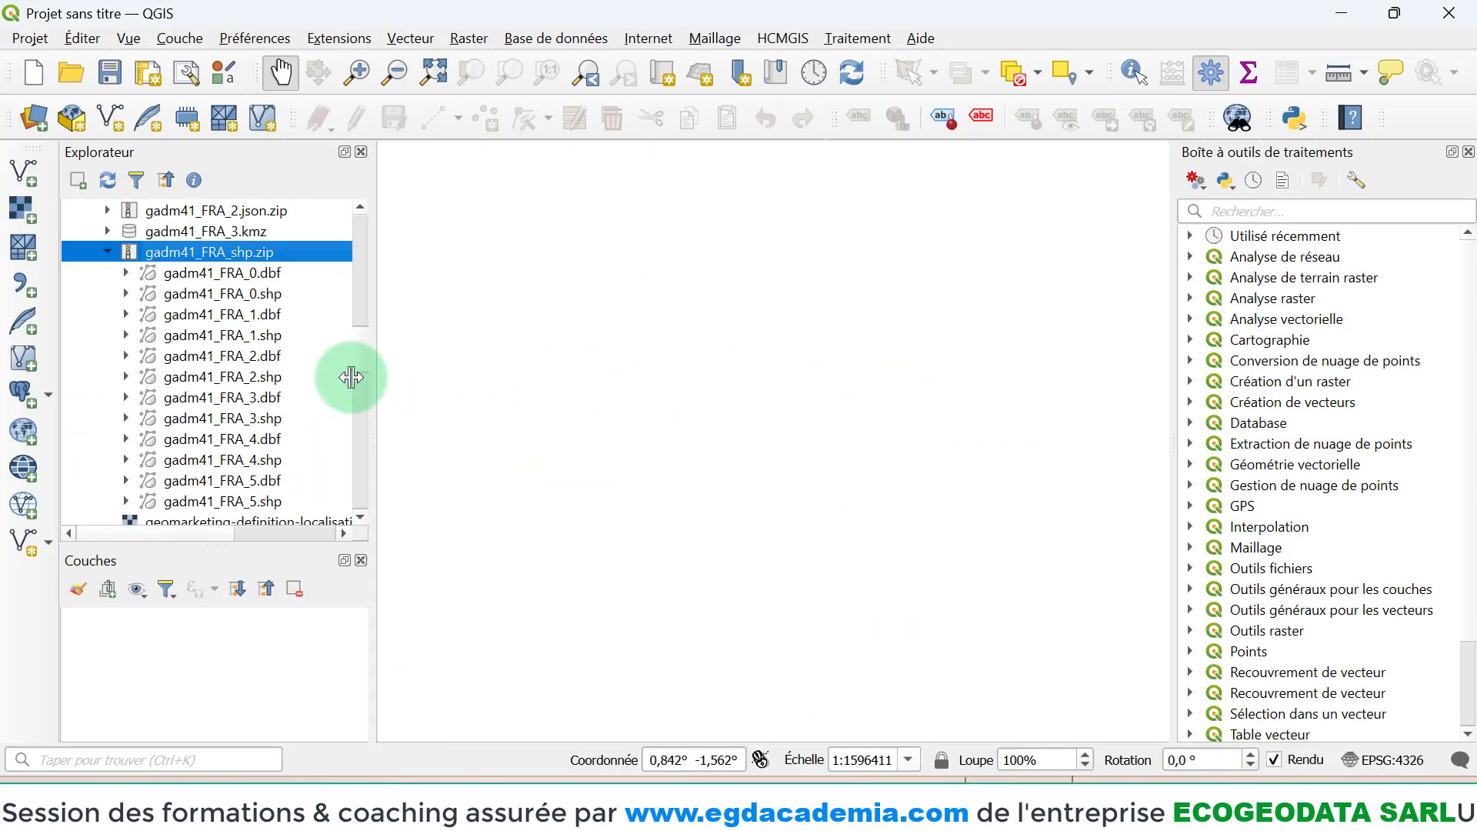
click(104, 253)
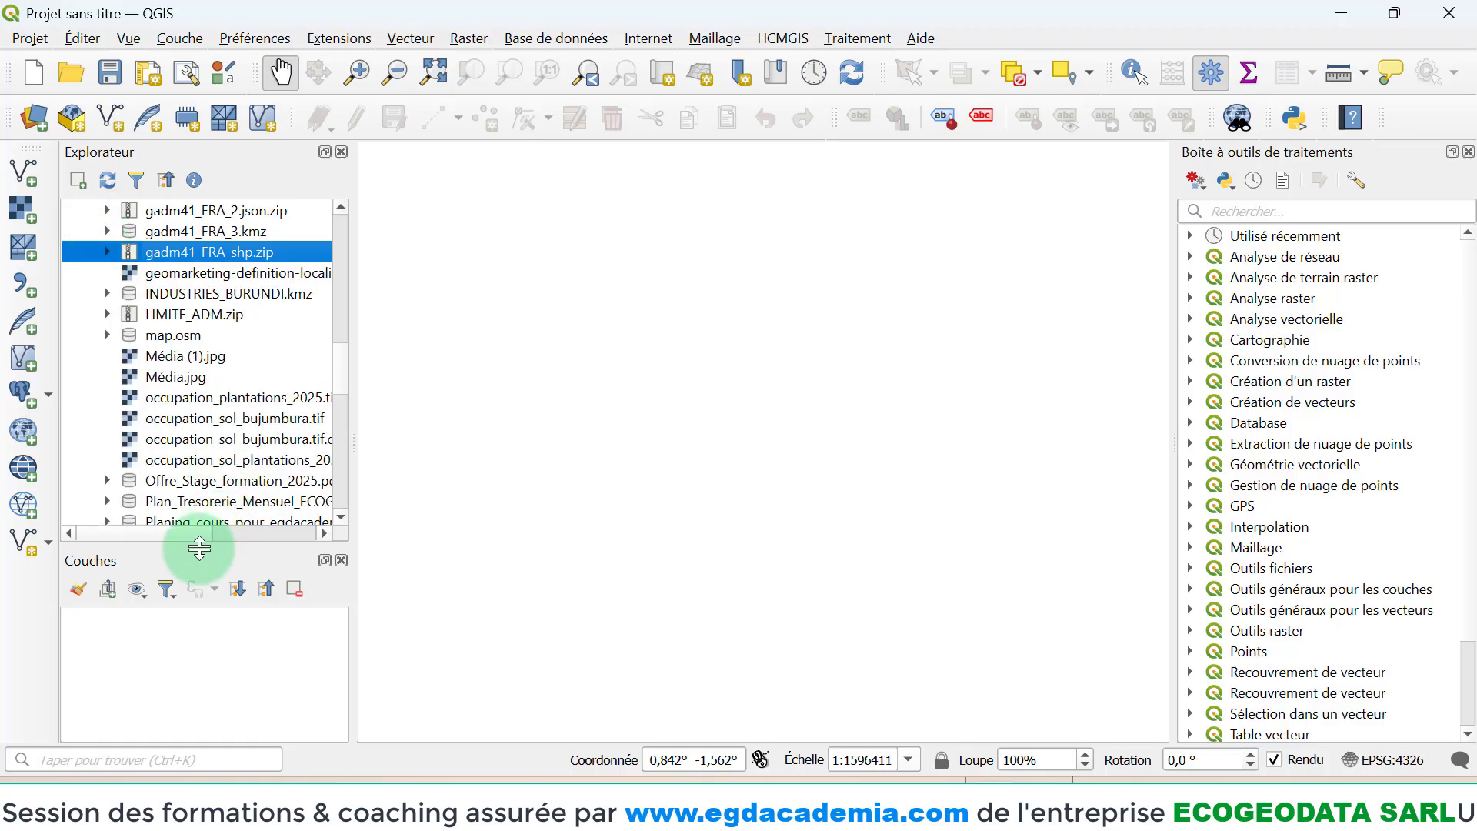
drag(211, 551, 196, 415)
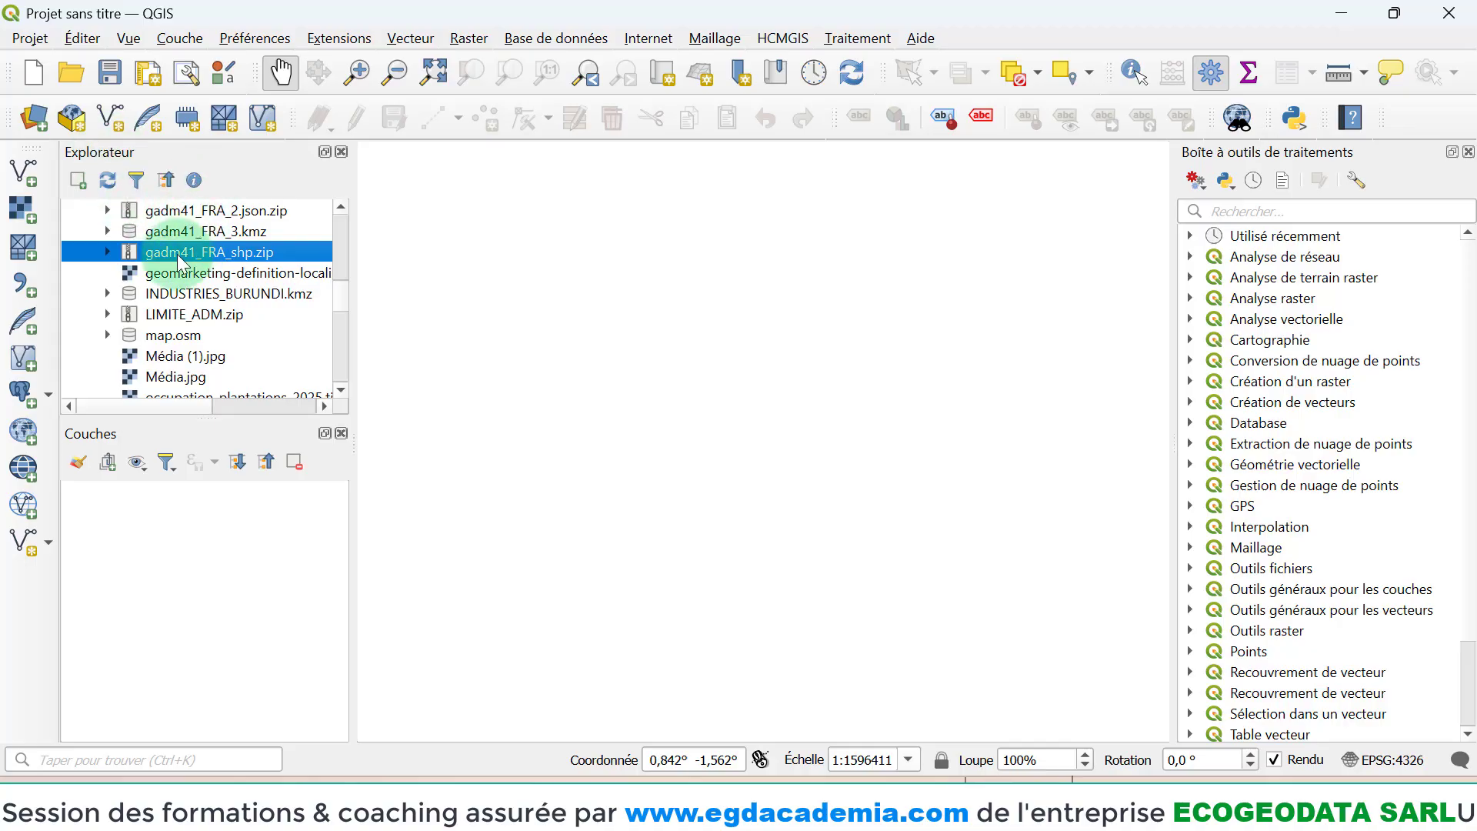
click(136, 181)
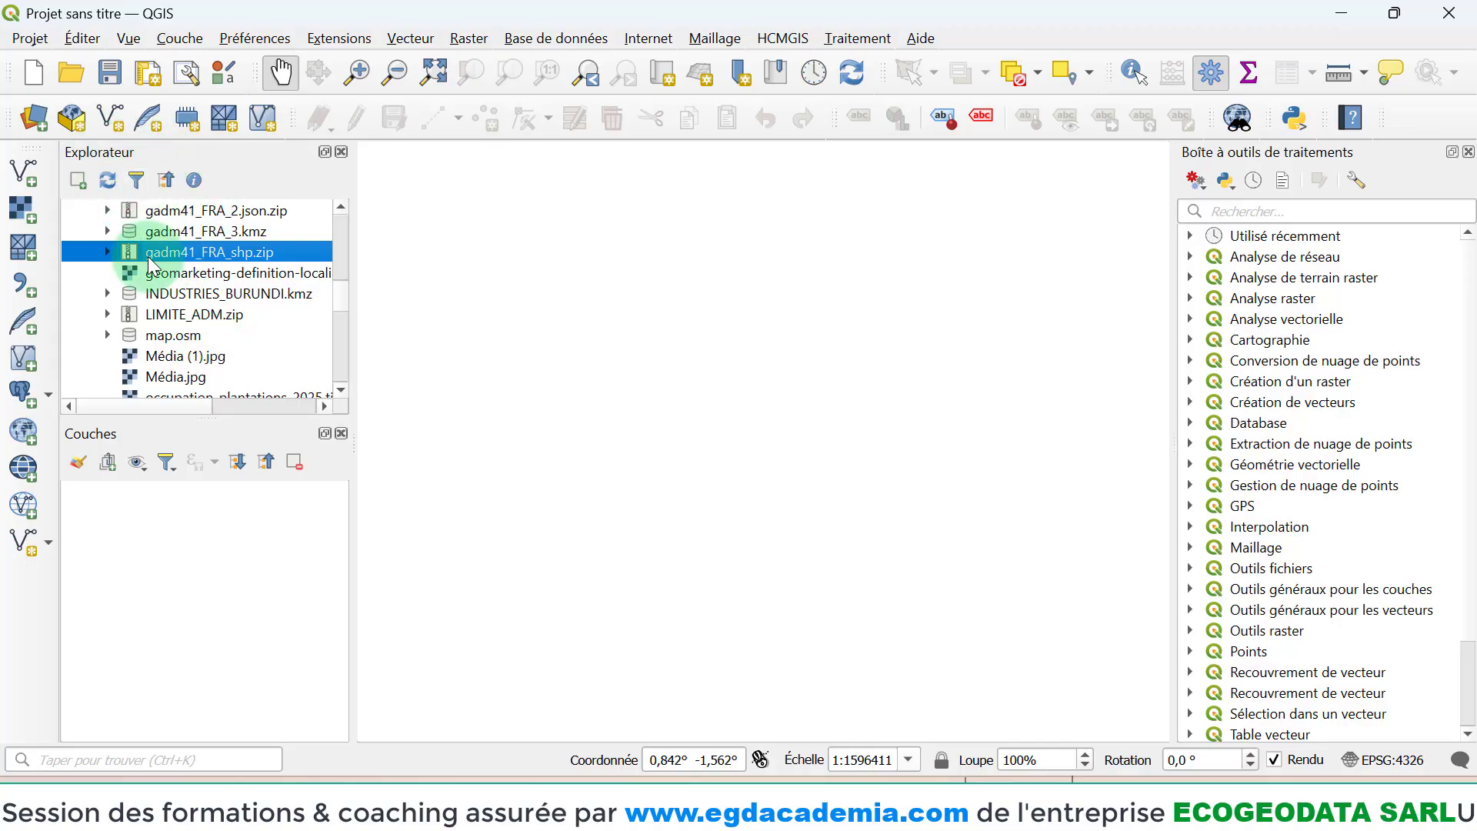
- Review the layer types that can be created and the sources offered for adding a layer, from vector to GPX
click(191, 43)
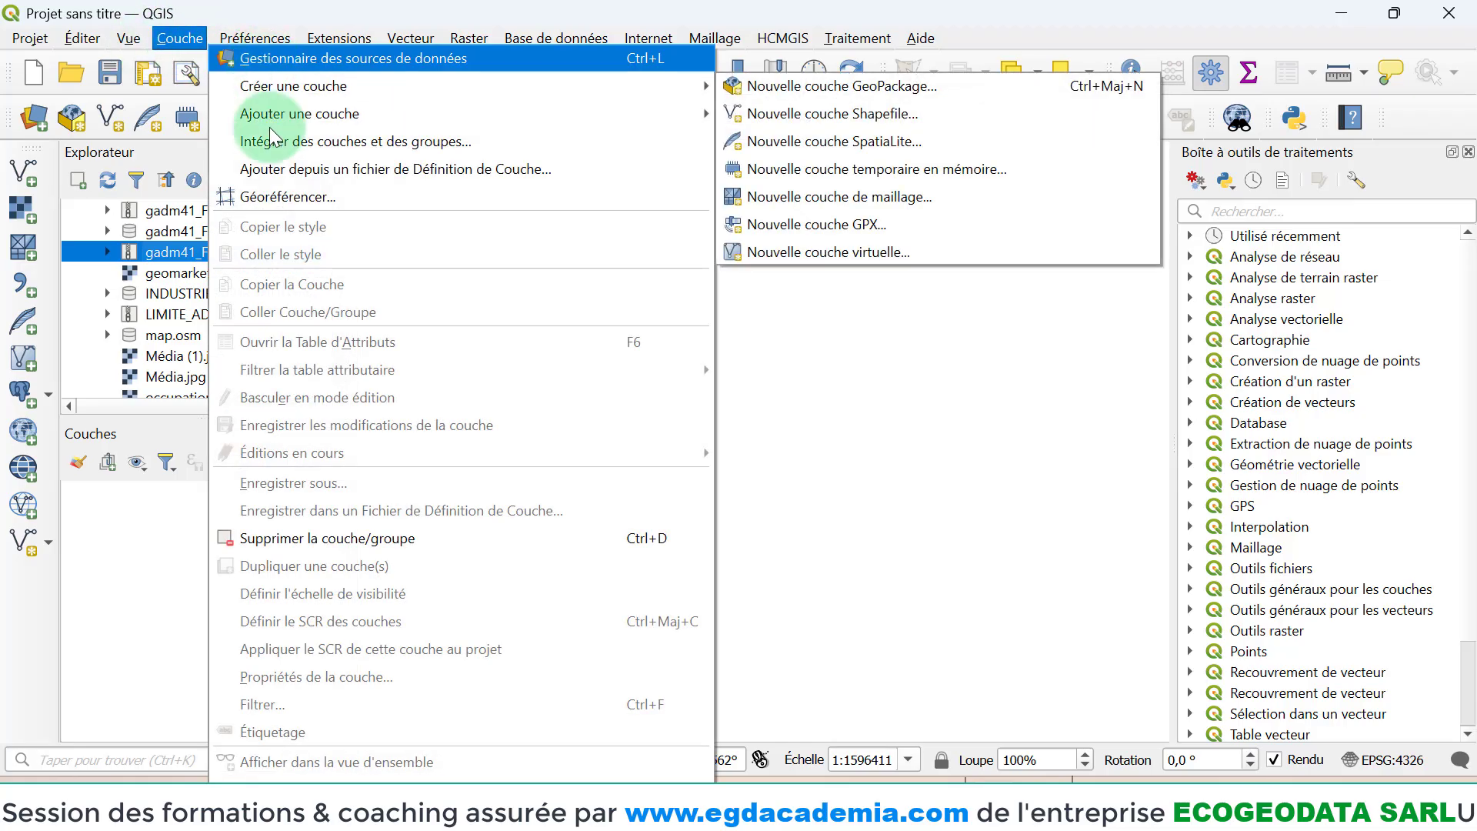
mouse_move(301, 35)
mouse_move(180, 39)
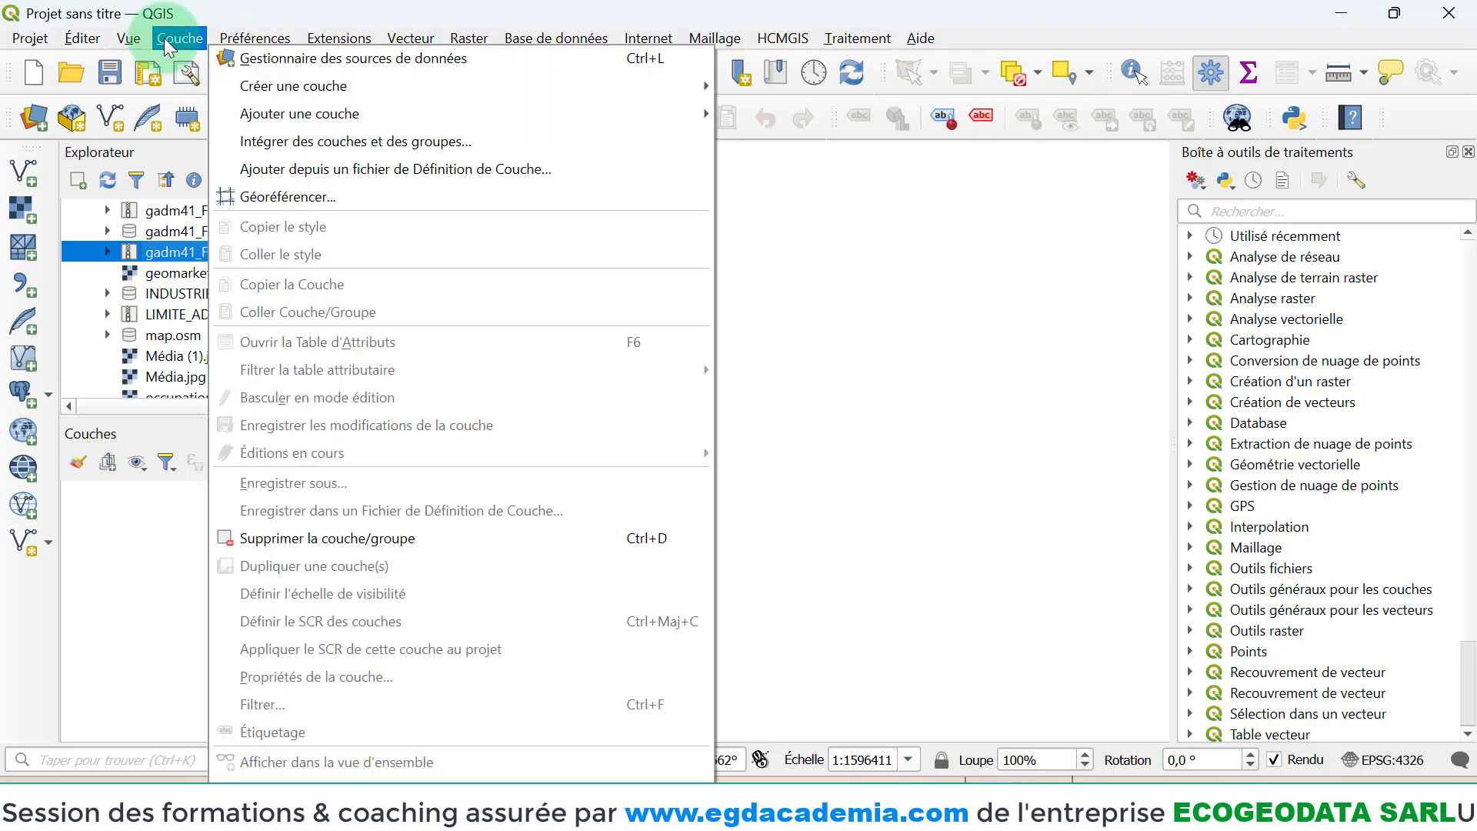
mouse_move(283, 109)
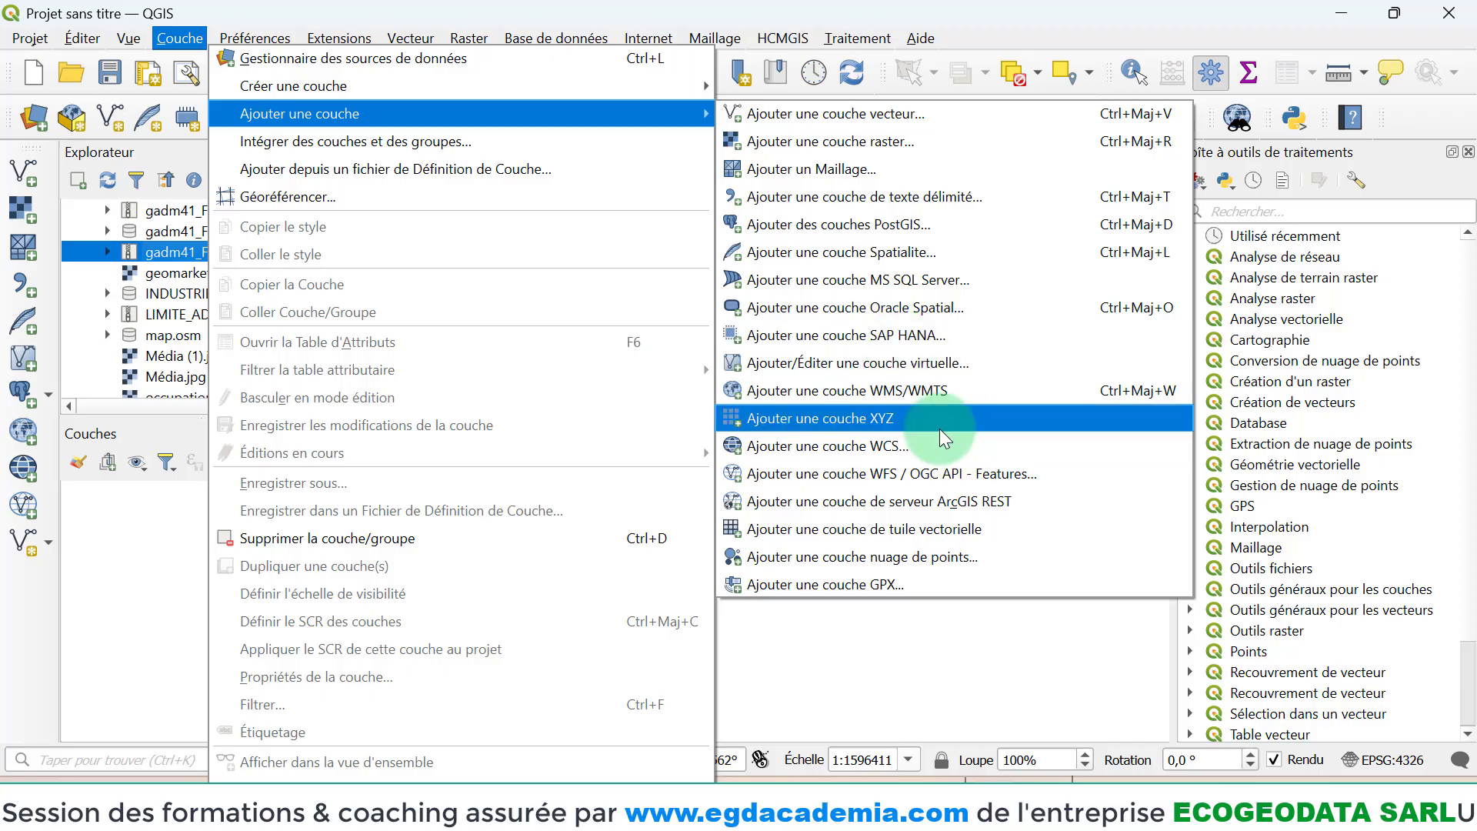
click(1004, 25)
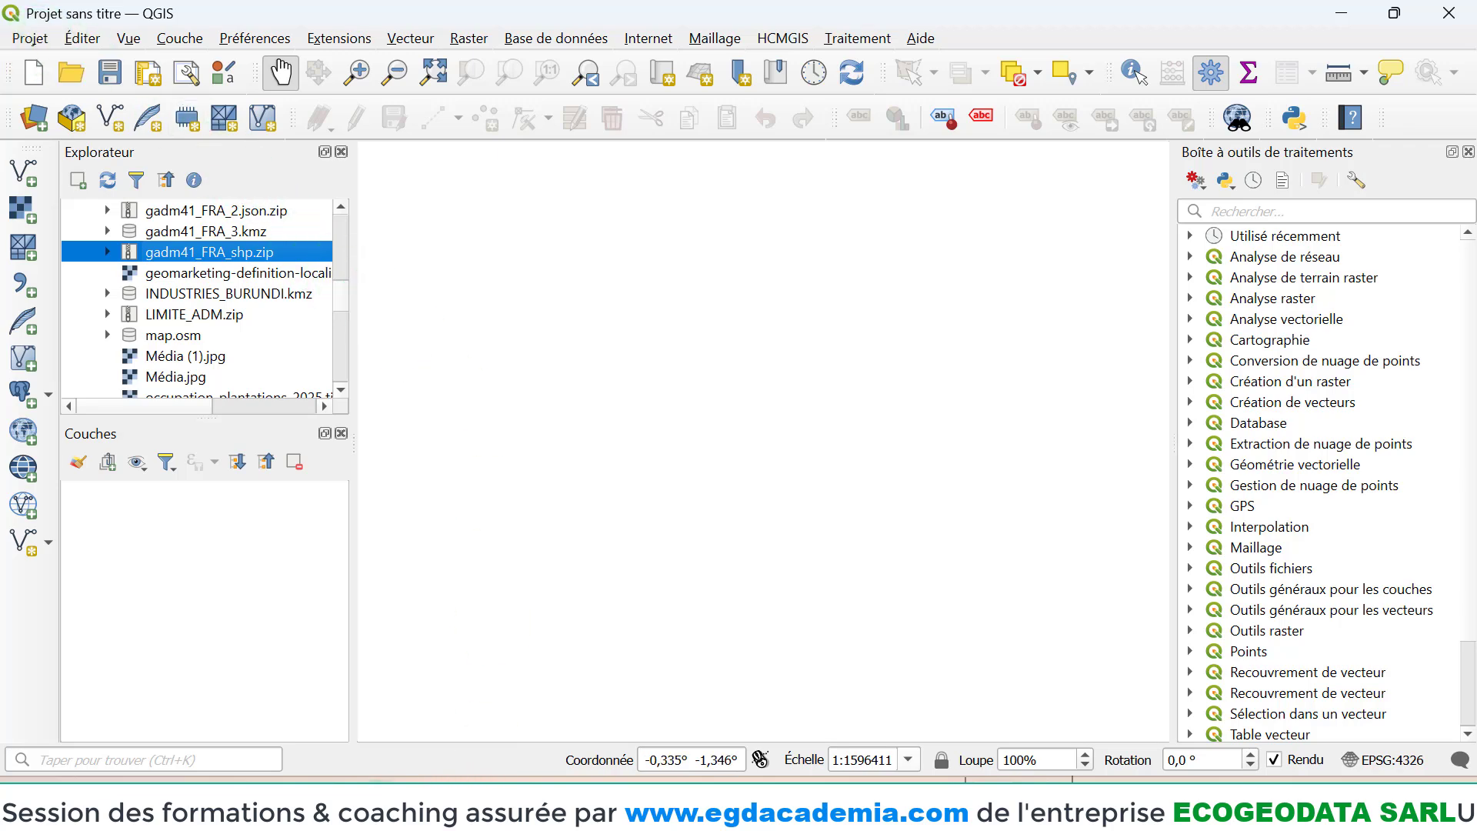
- Switch to File Explorer and create a folder named Projet01 in Téléchargements
click(381, 814)
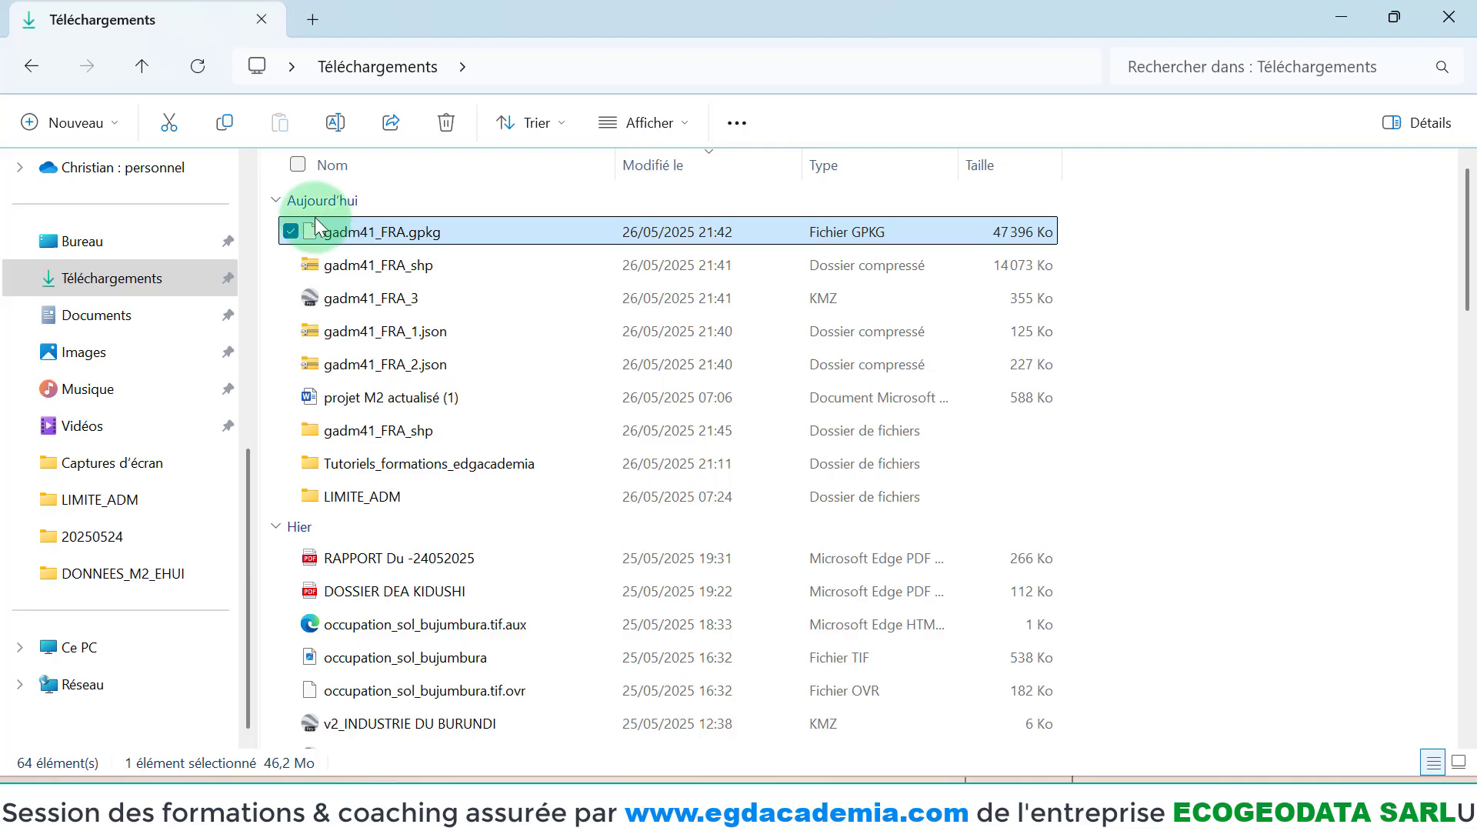
click(99, 123)
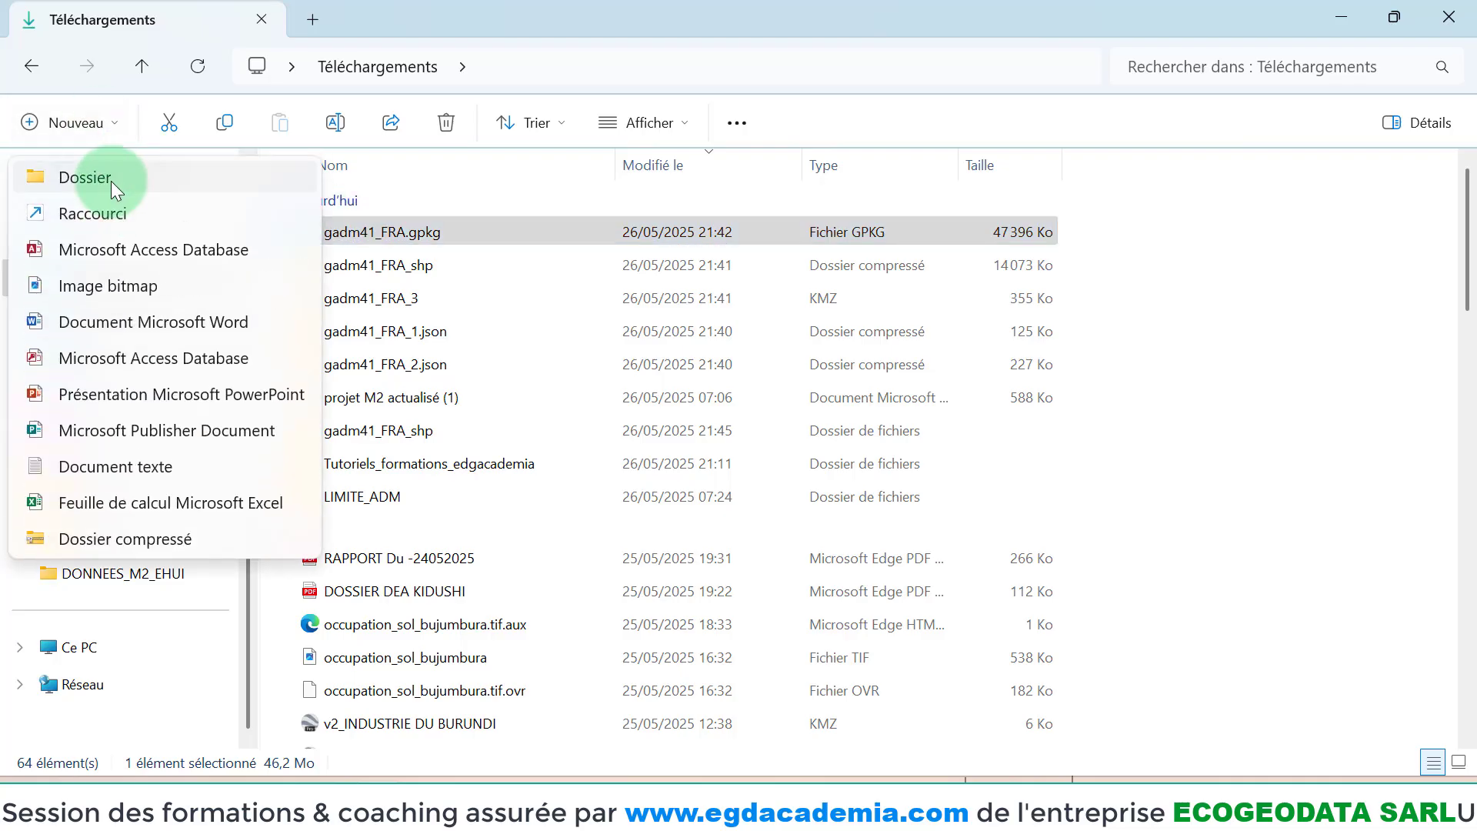
click(110, 179)
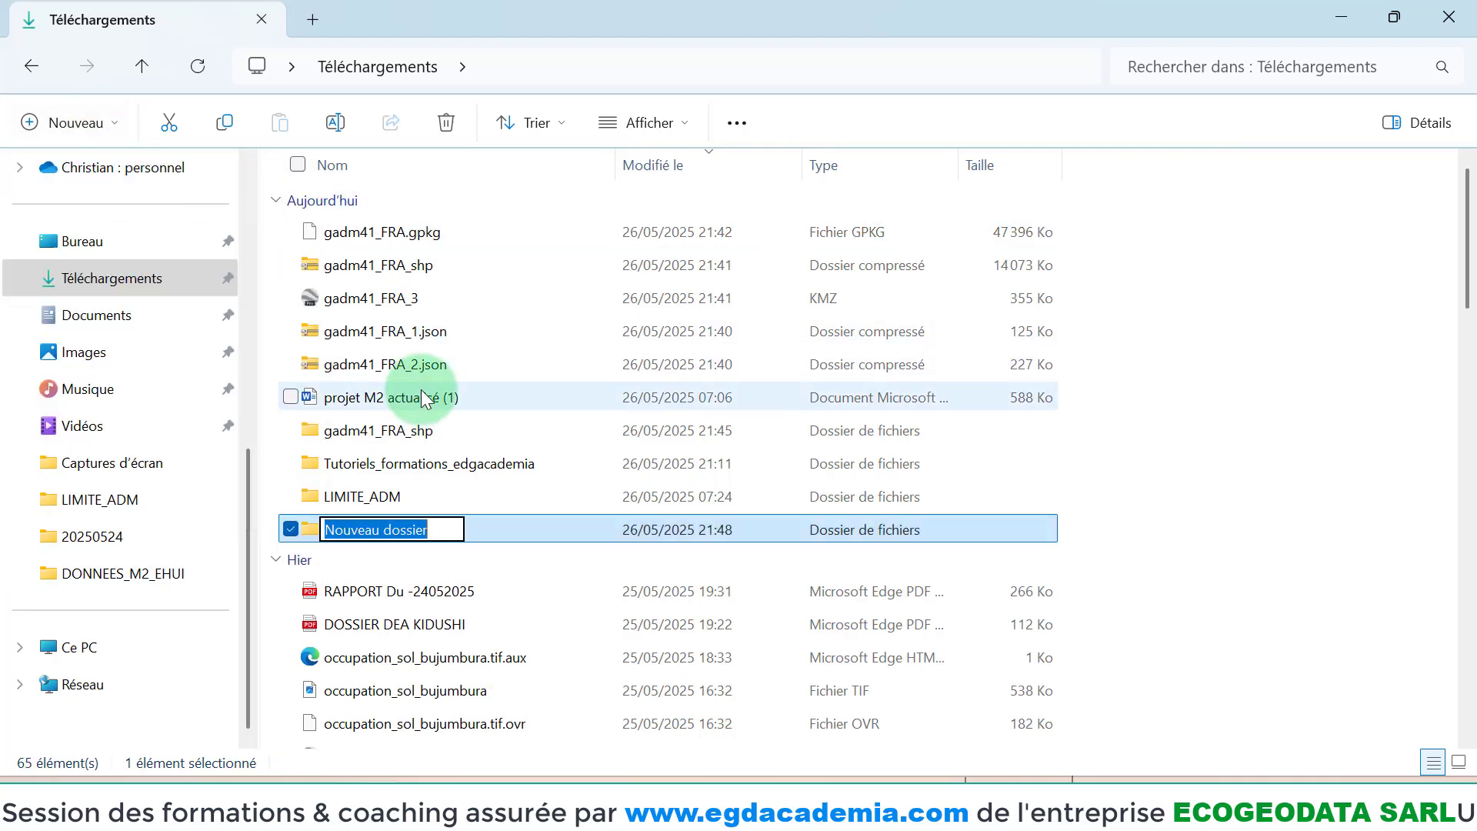
text(Projet)
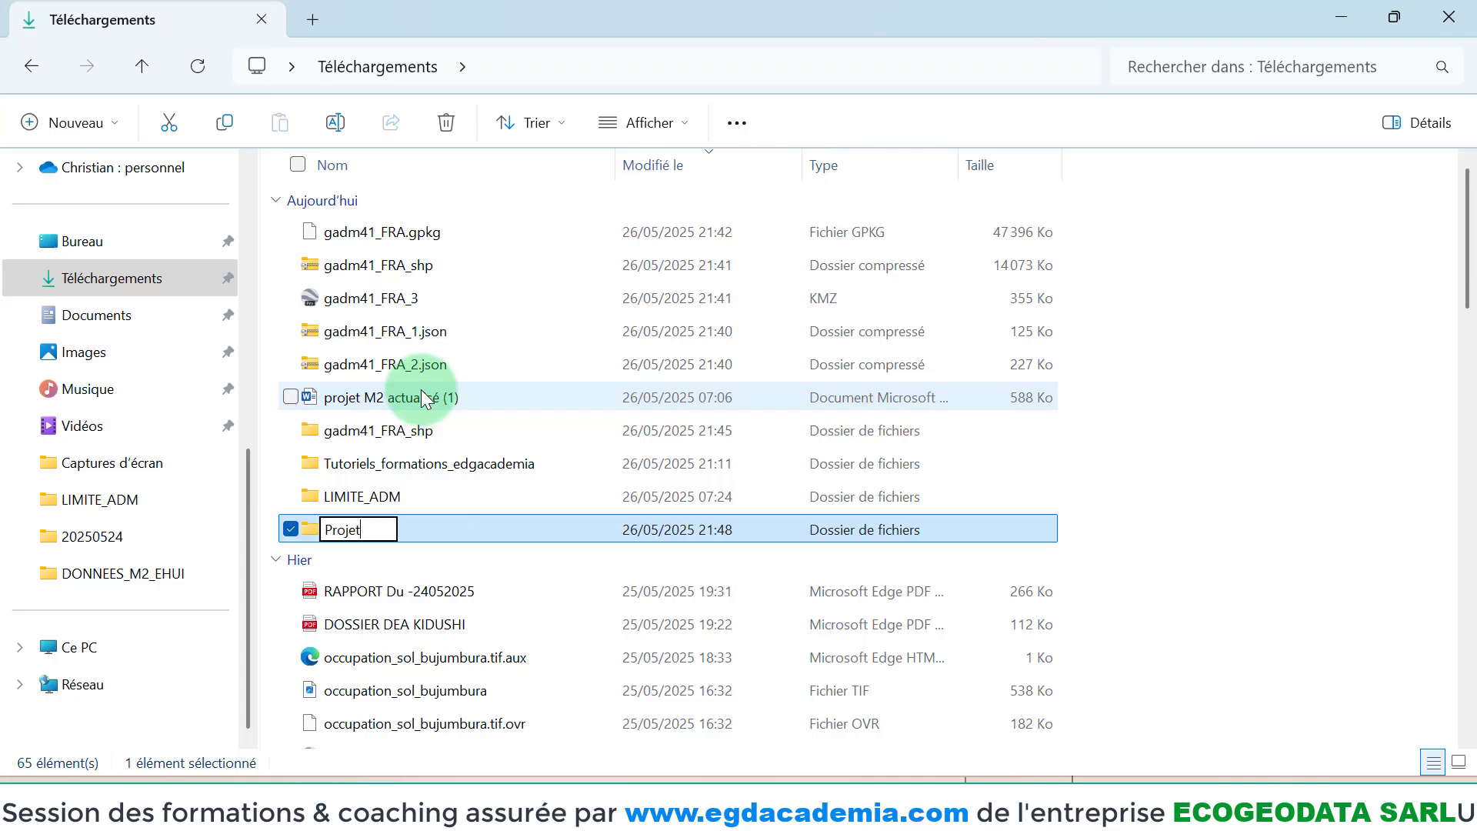
text(01)
key(Return)
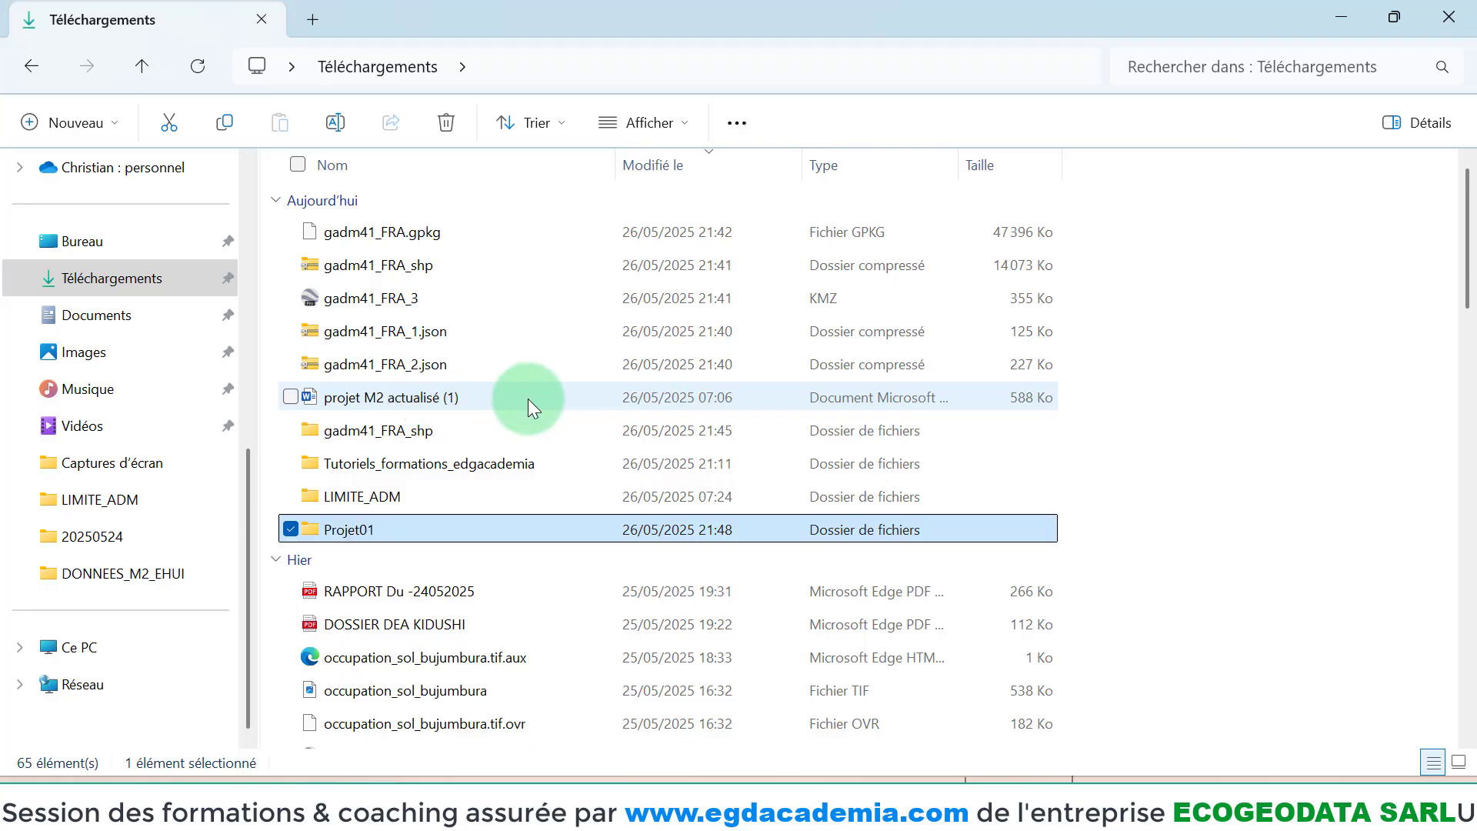
- Rename the Projet01 folder as Formation_SIG_GEOMARKETING
click(370, 530)
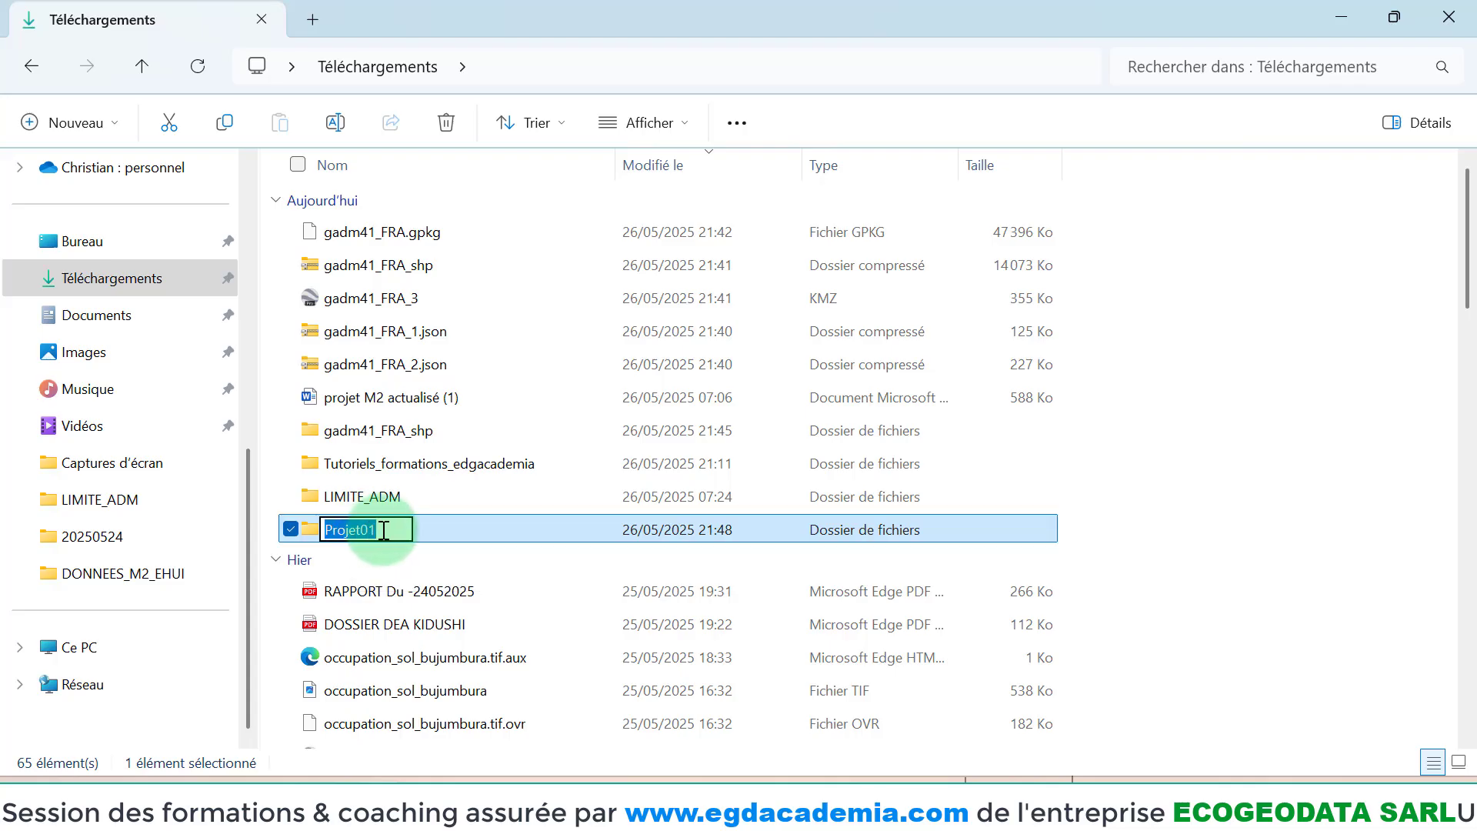
text(Formatui)
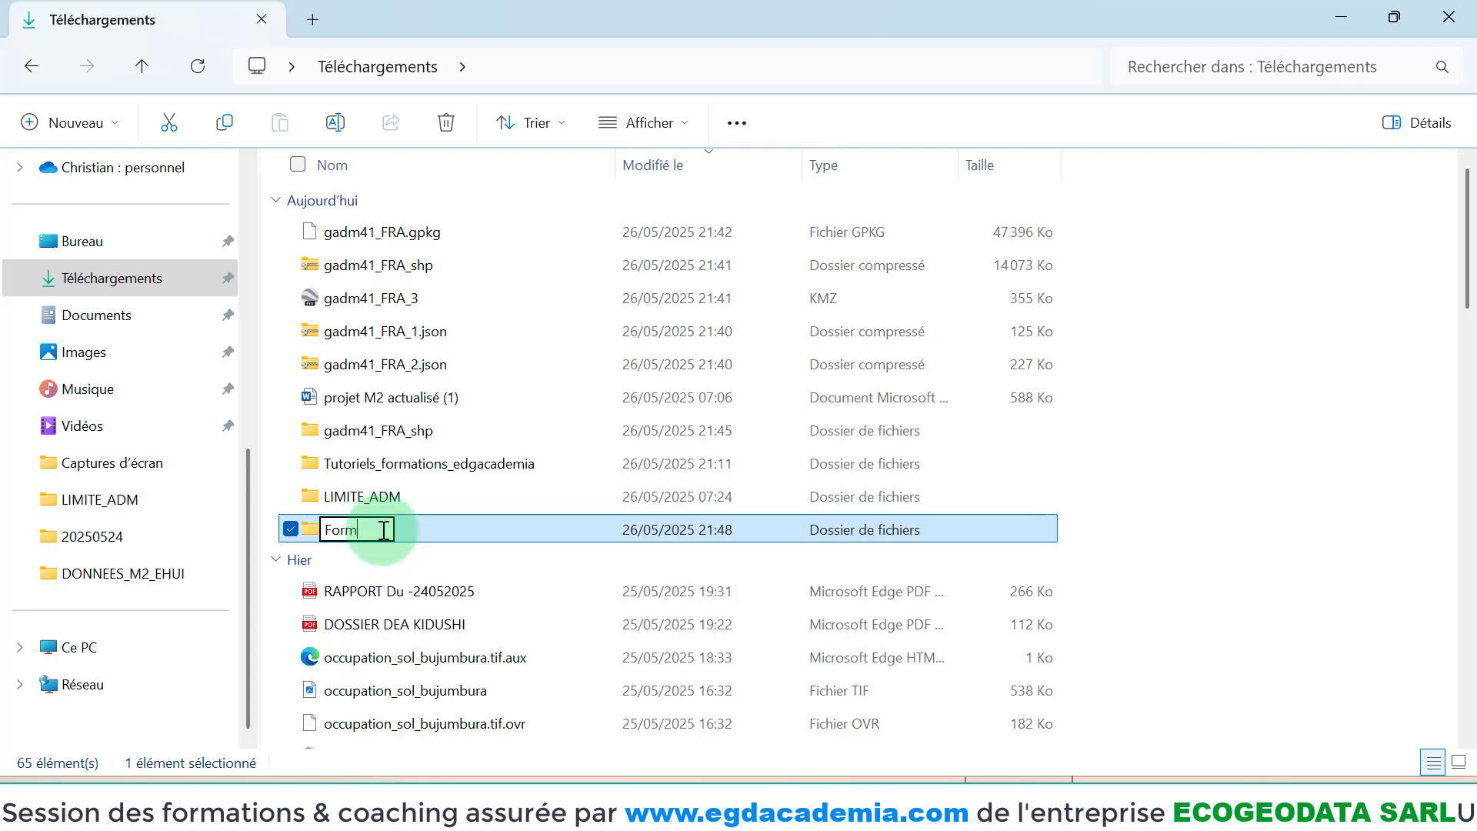
key(BackSpace)
key(BackSpace)
text(ion_)
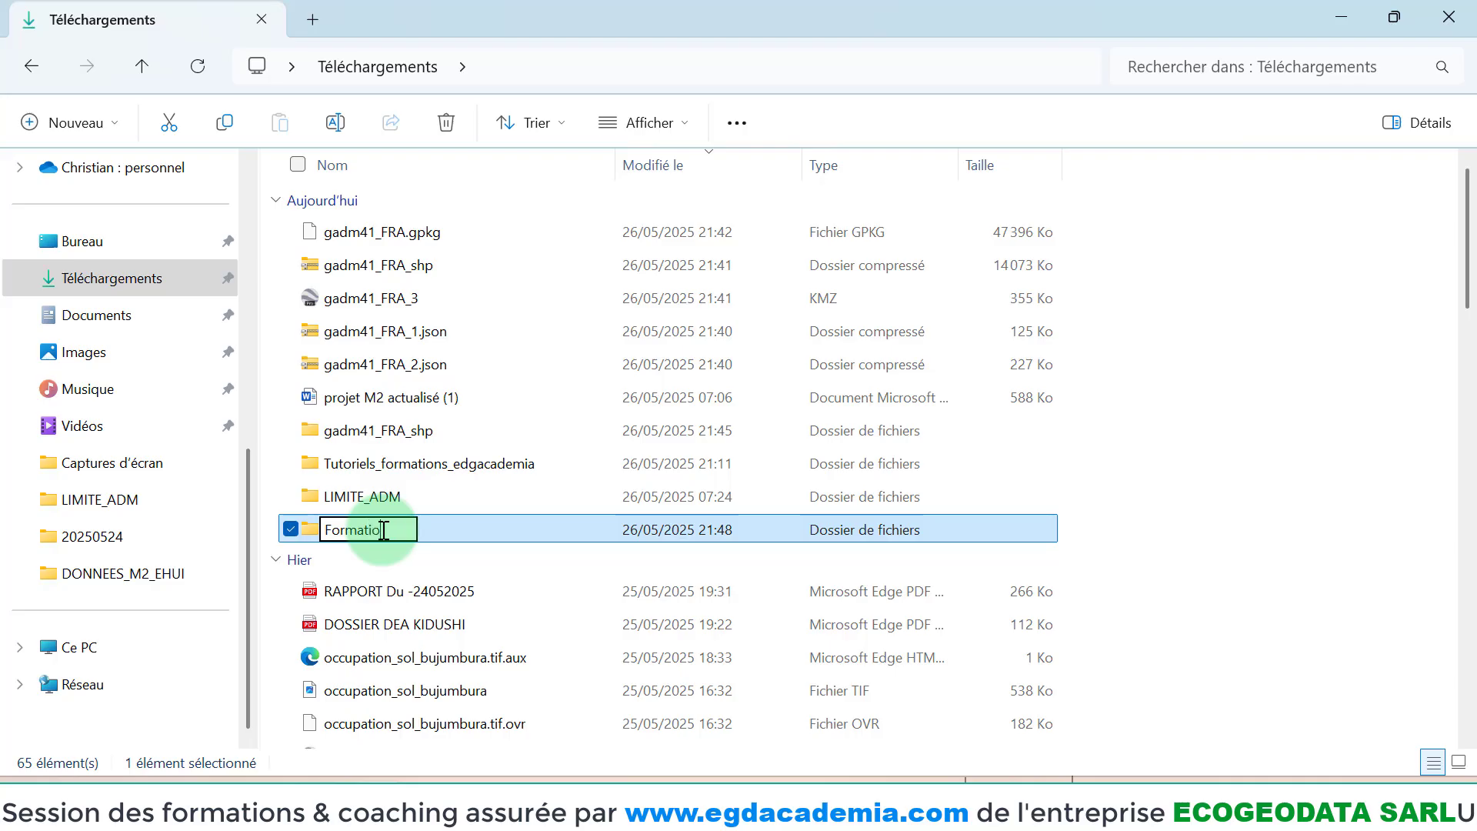
text(SIG_)
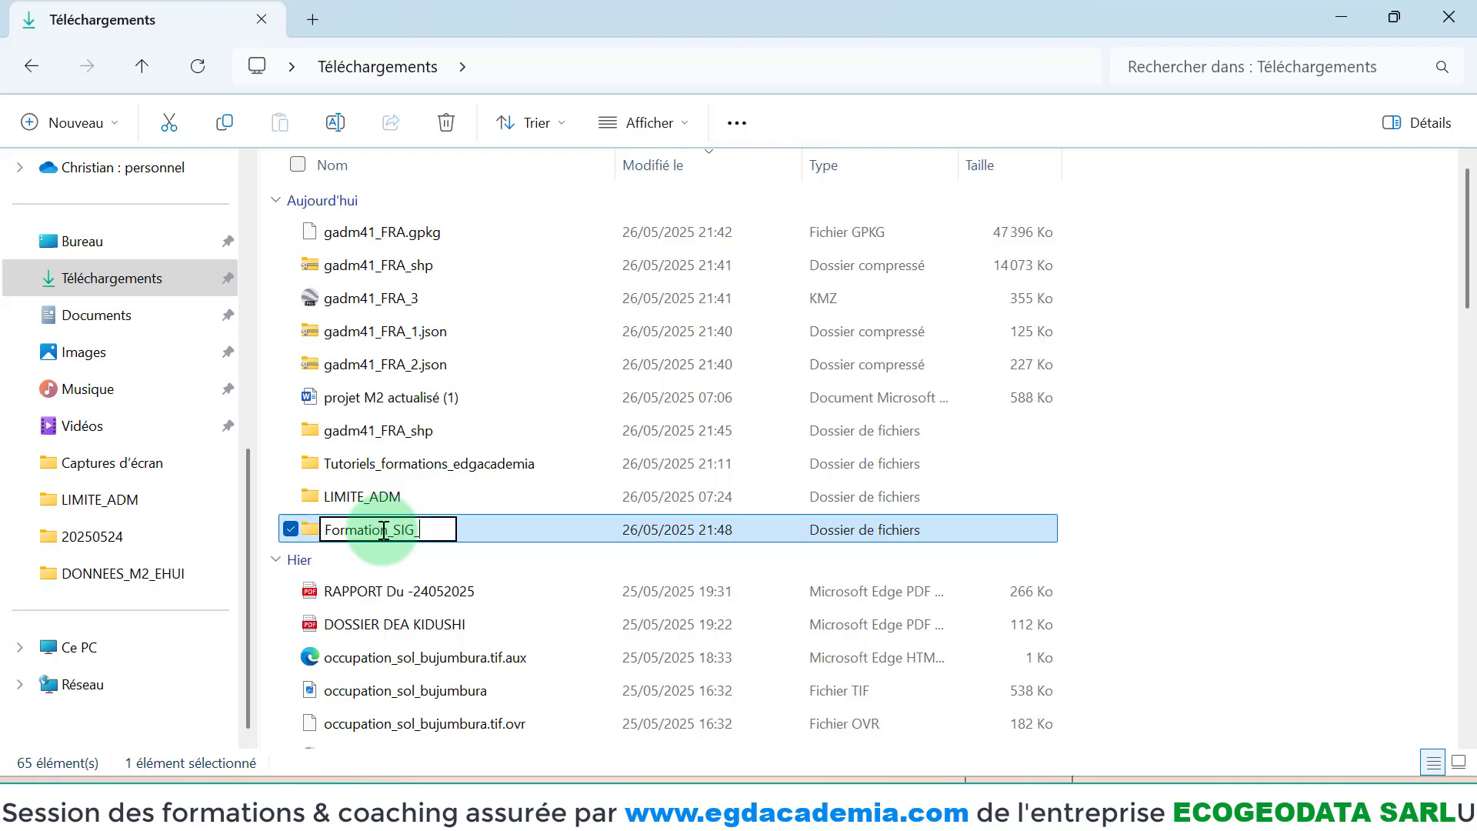
text(GEOMAR)
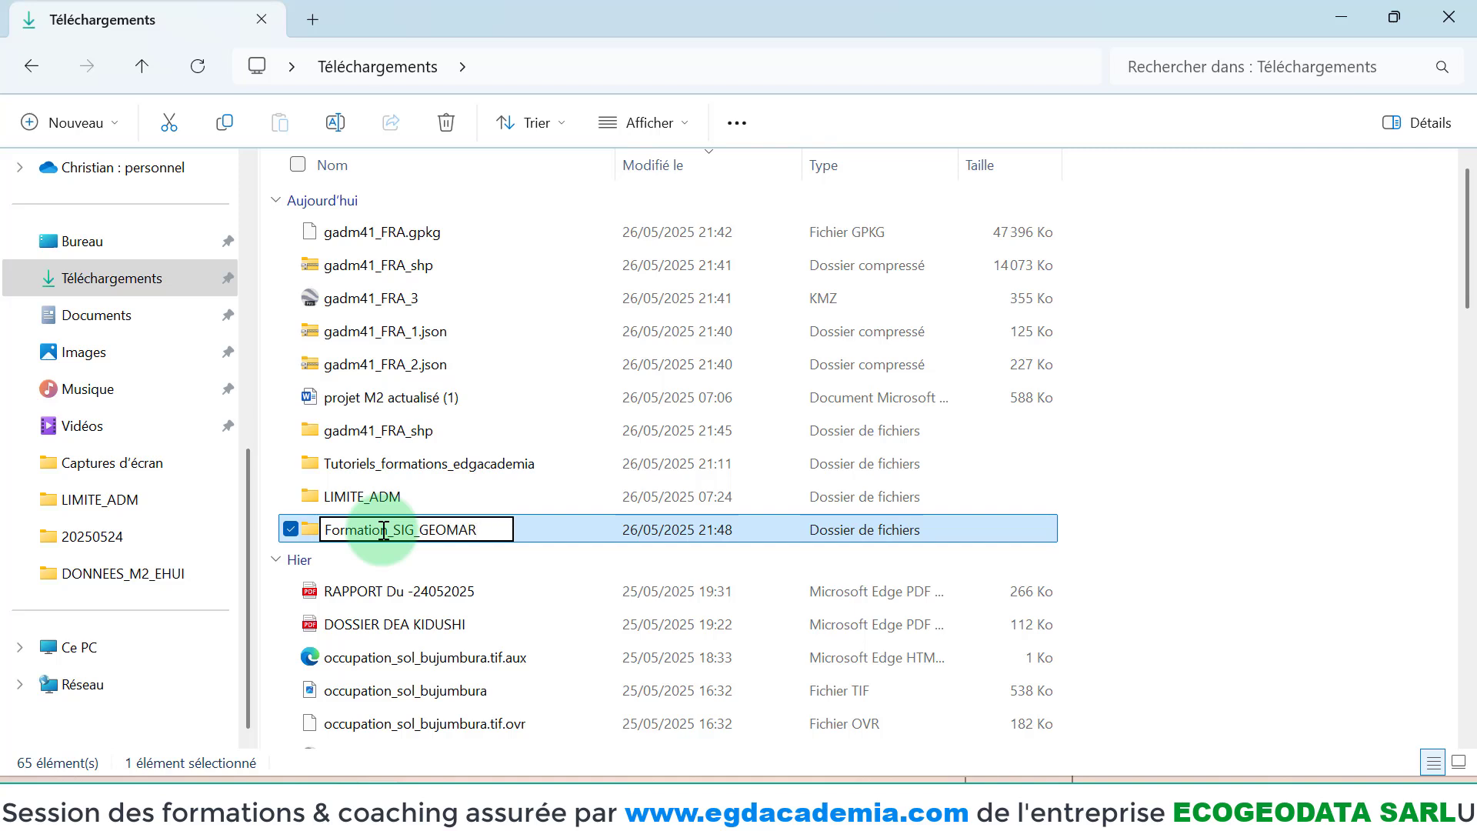
text(KETING)
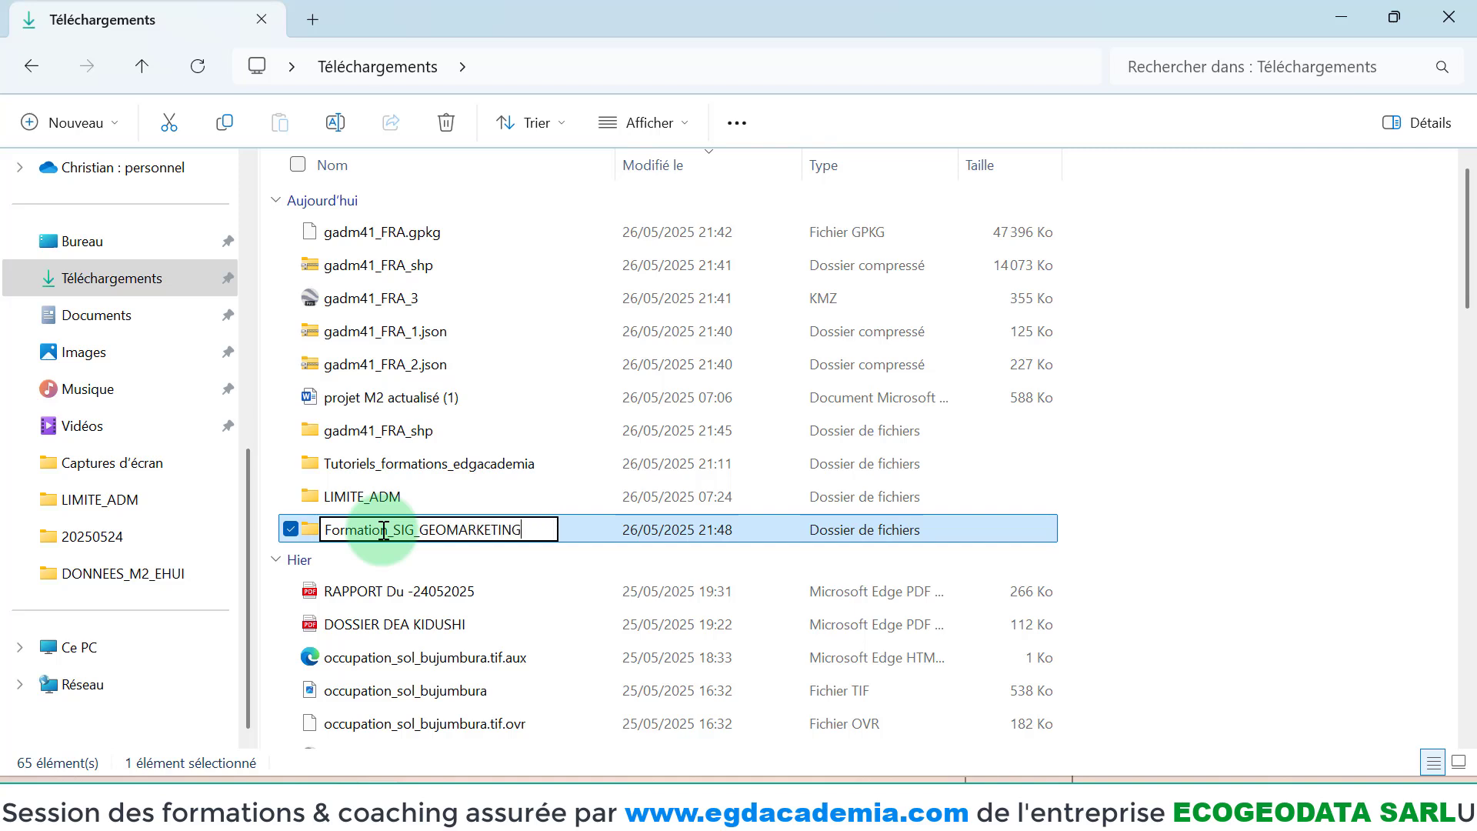
key(Return)
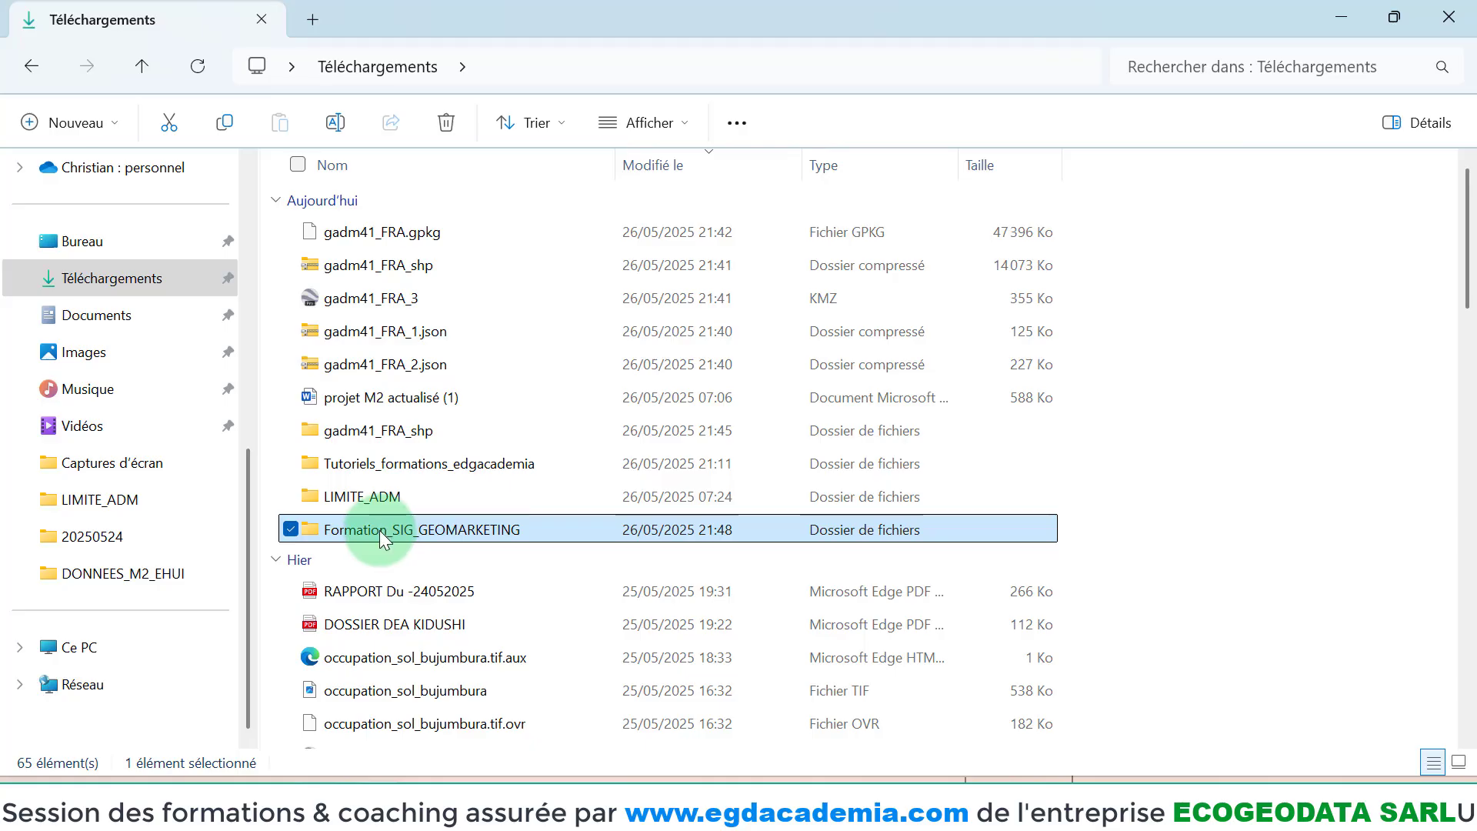
- Create a subfolder named Projet_01 inside Formation_SIG_GEOMARKETING, open it, and close File Explorer to return to QGIS
double_click(380, 529)
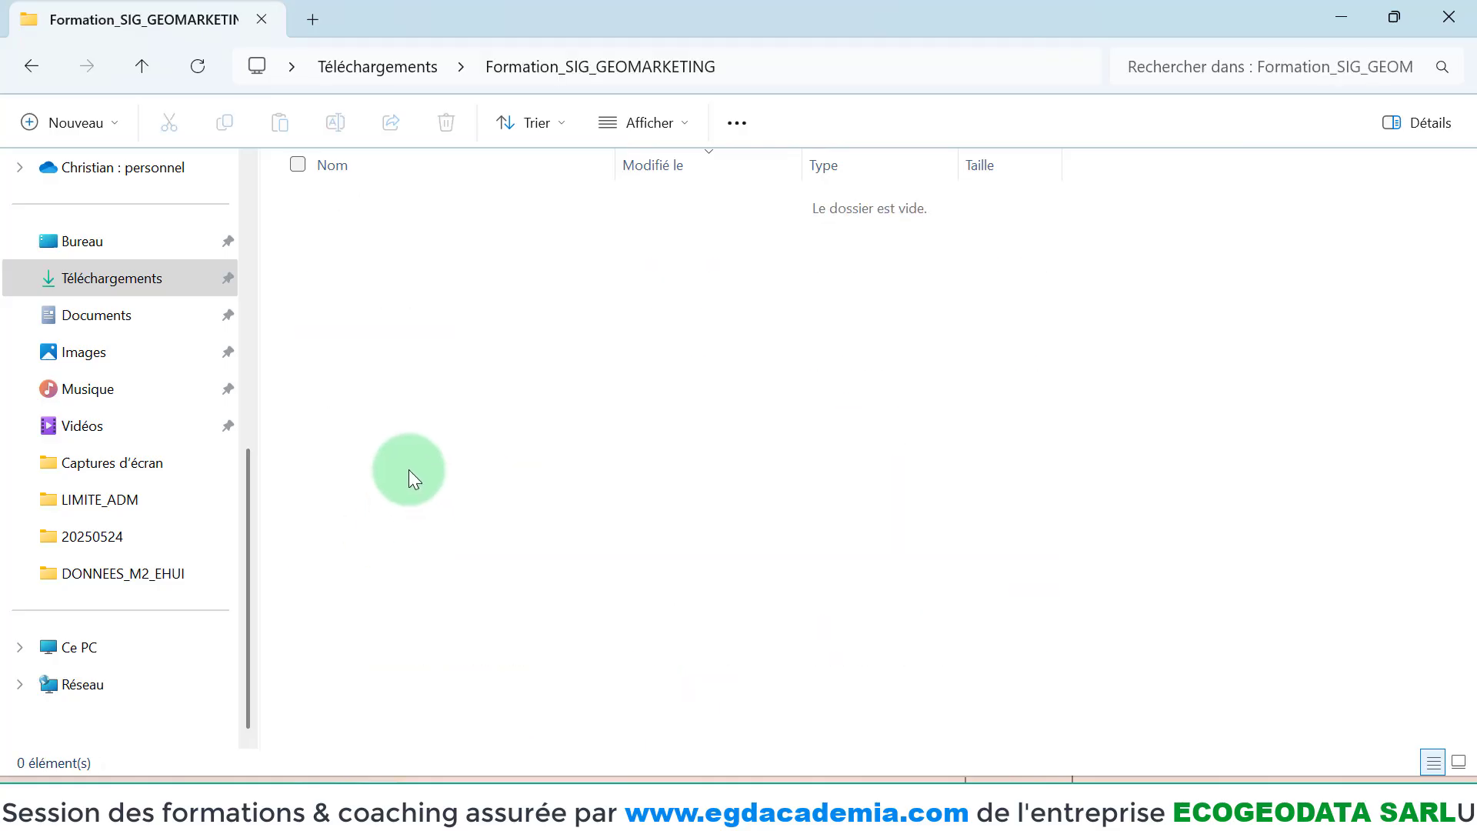
click(49, 121)
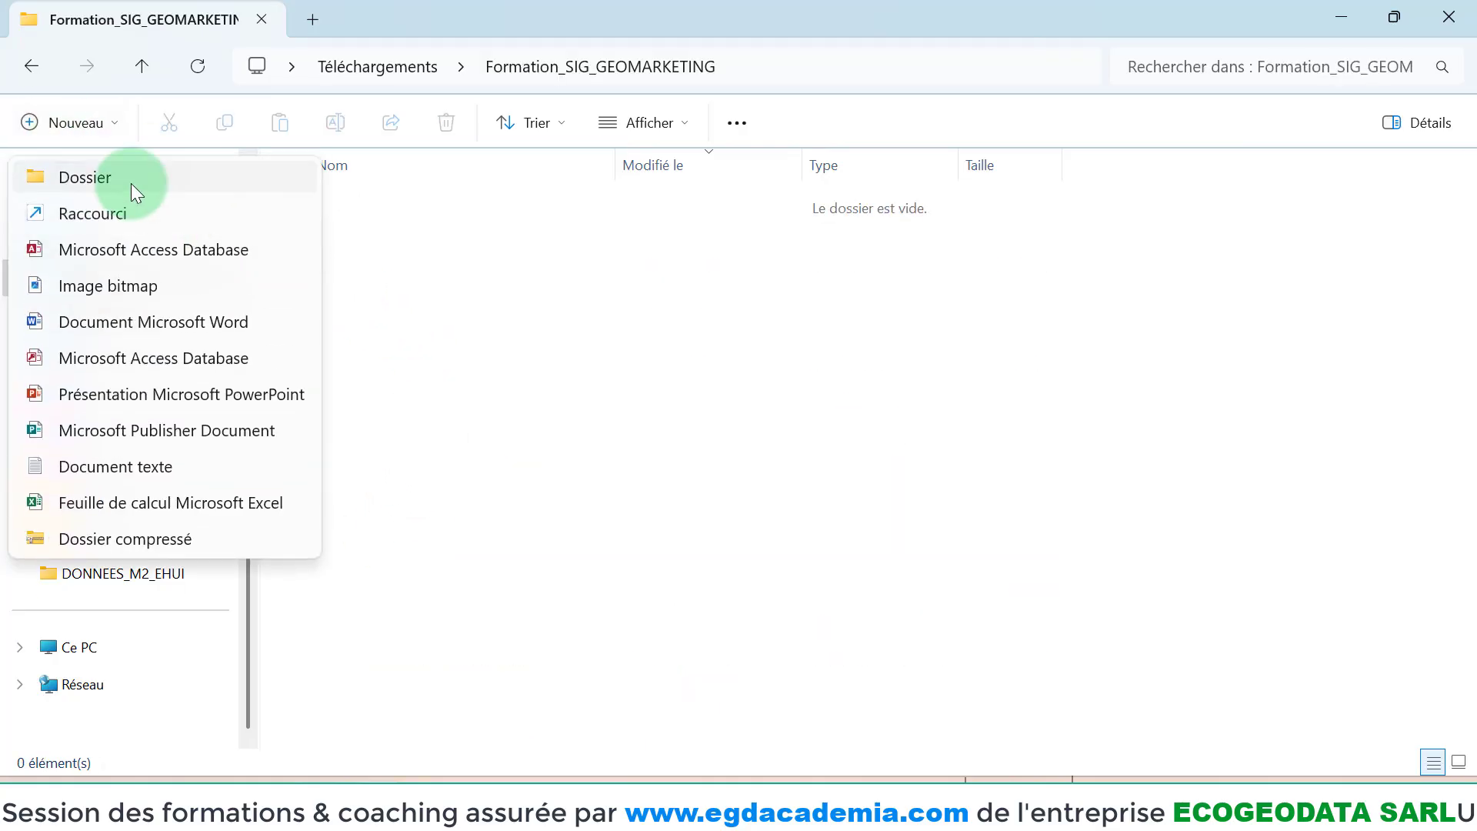
click(130, 183)
text(Projet)
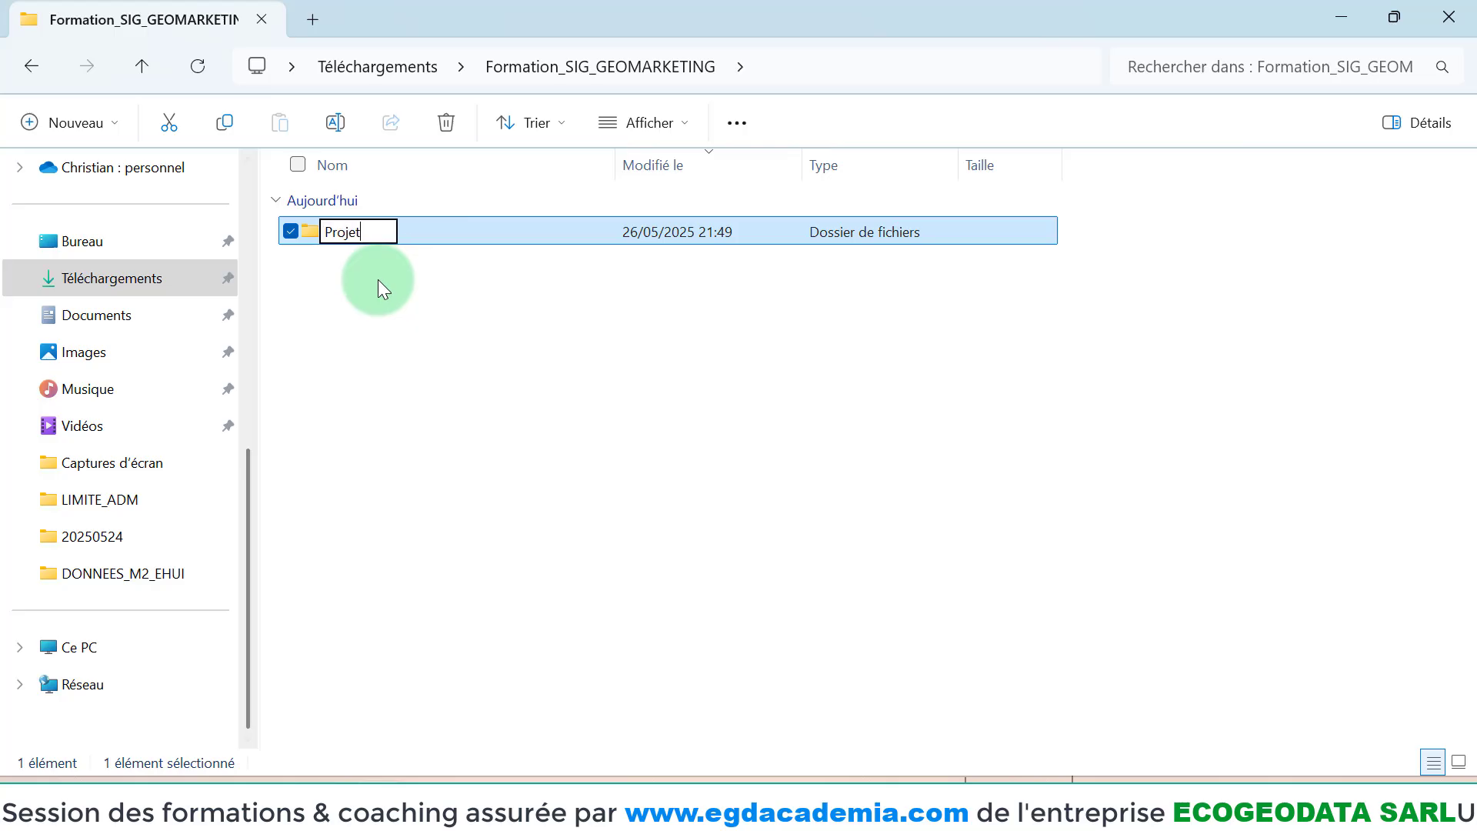
text(_01)
key(Return)
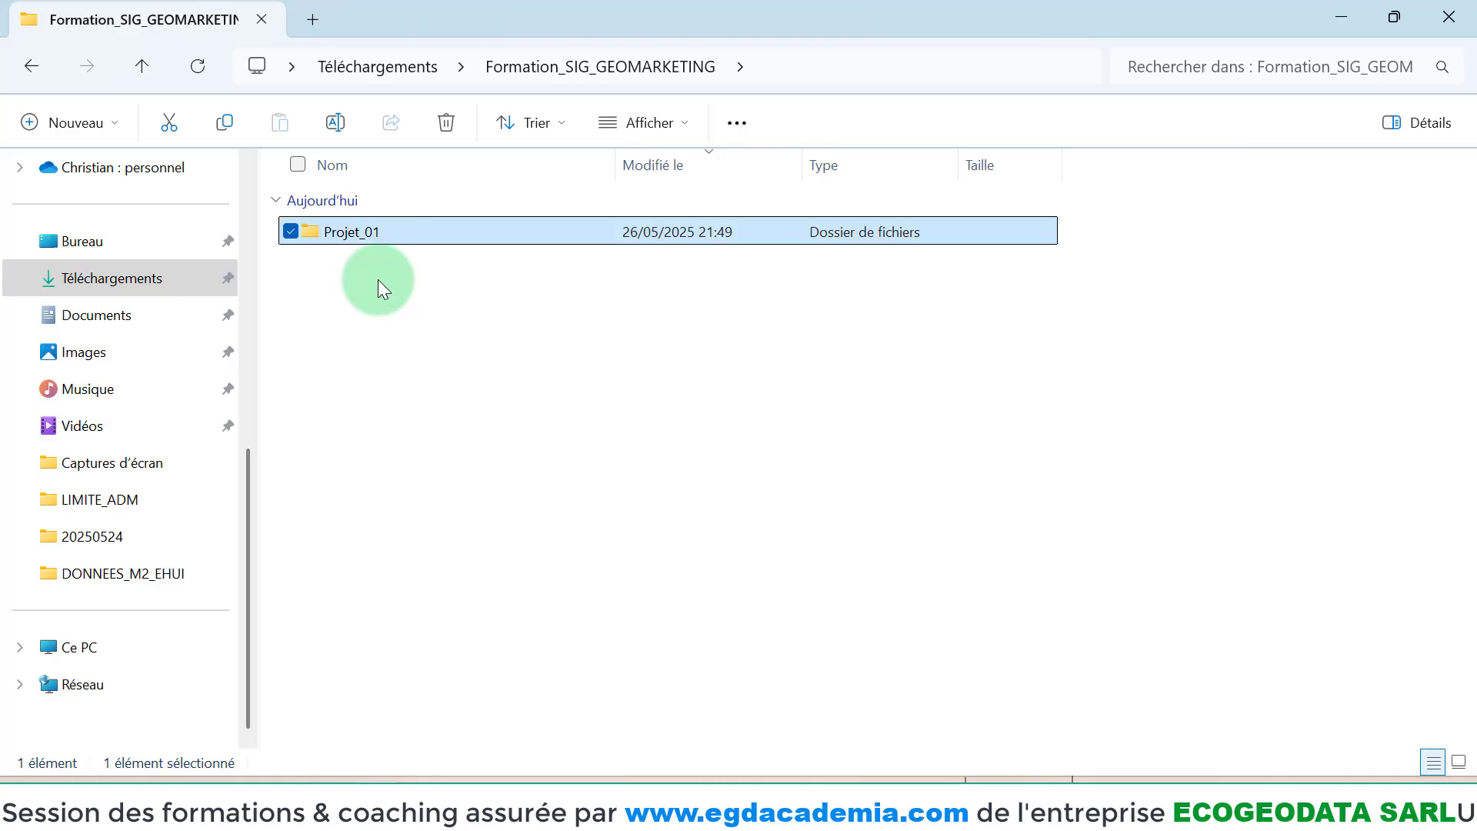
double_click(377, 232)
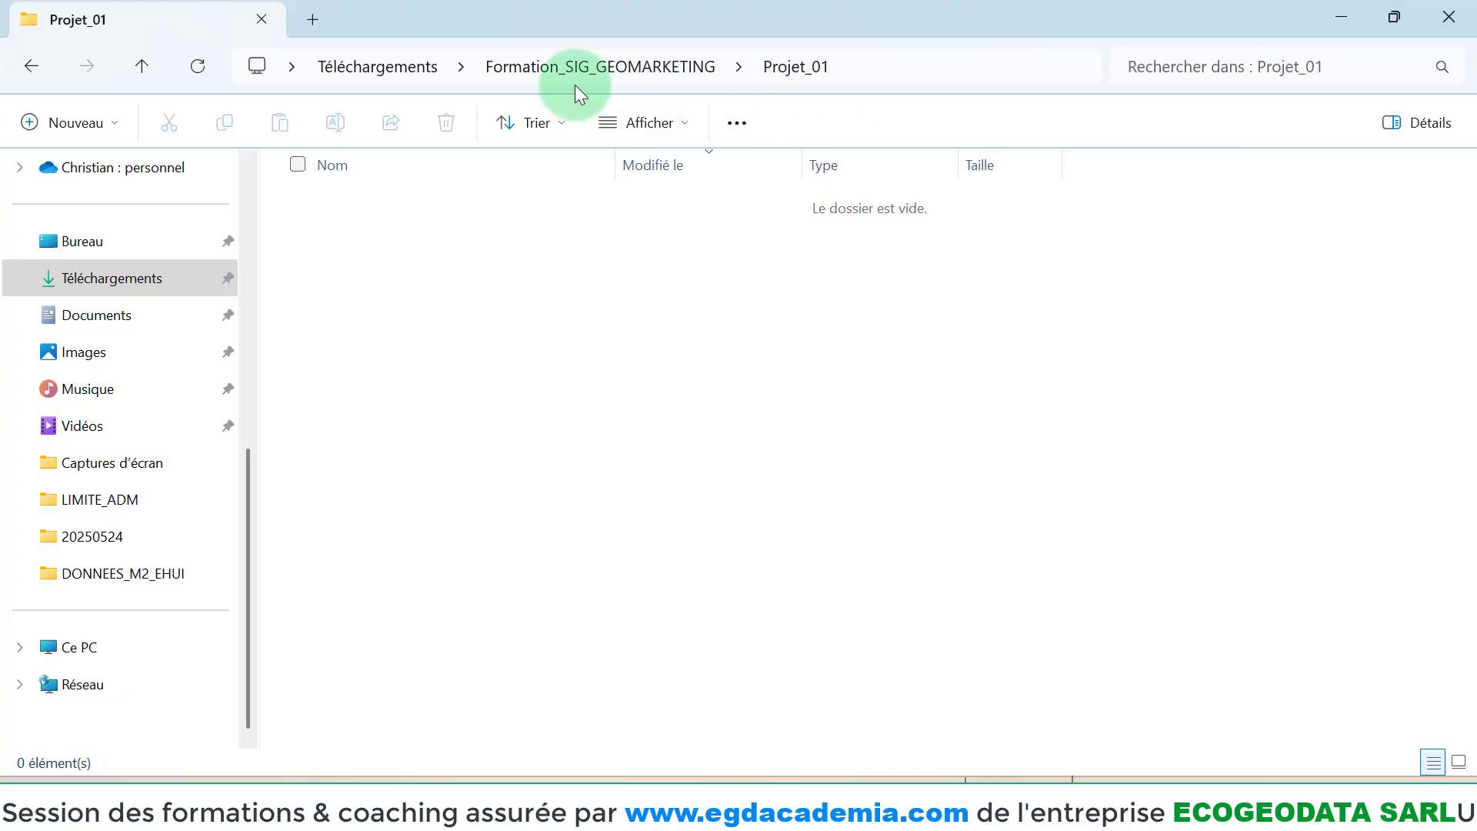
click(1449, 17)
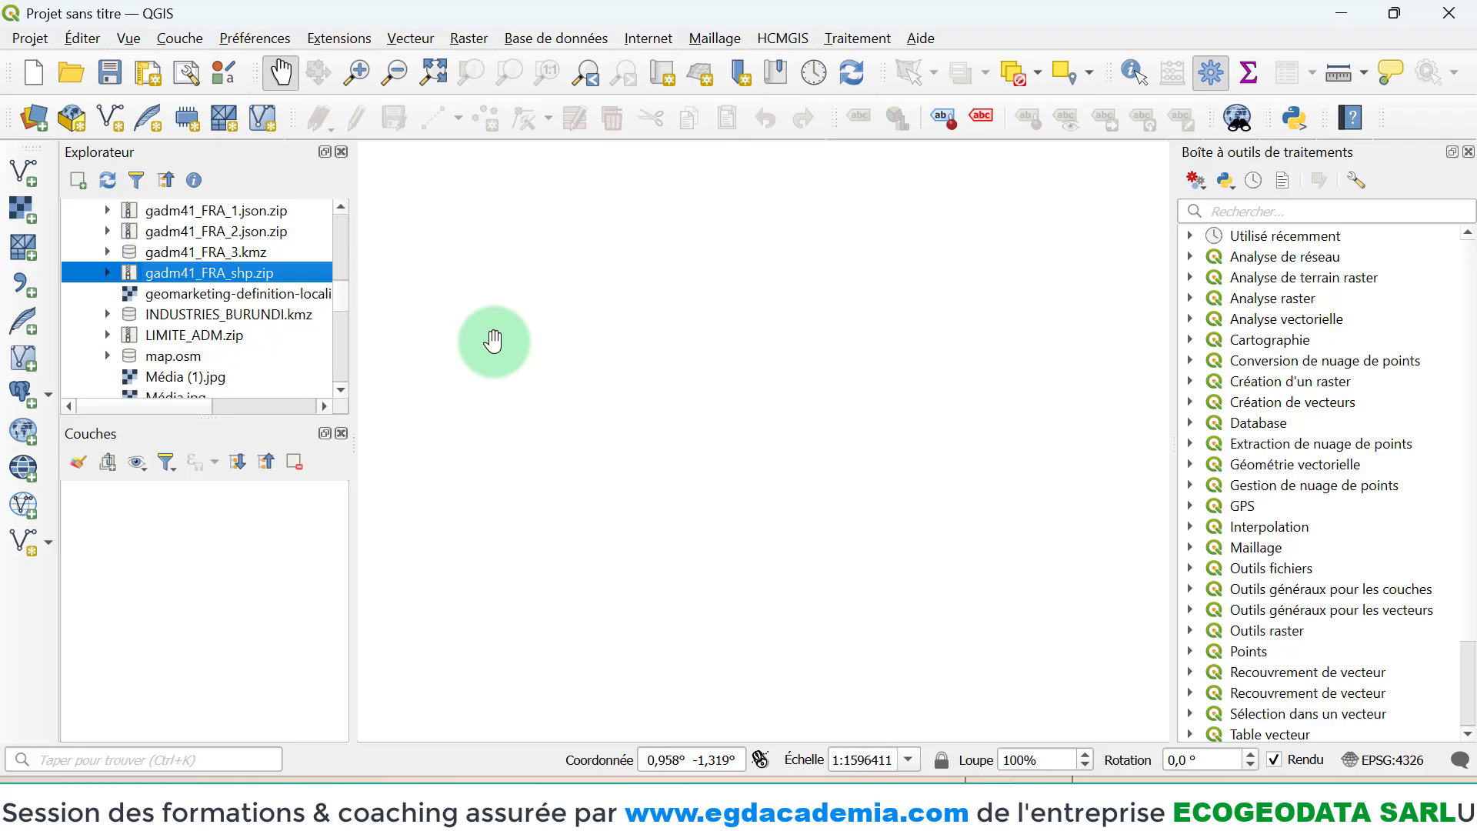
key(ctrl+s)
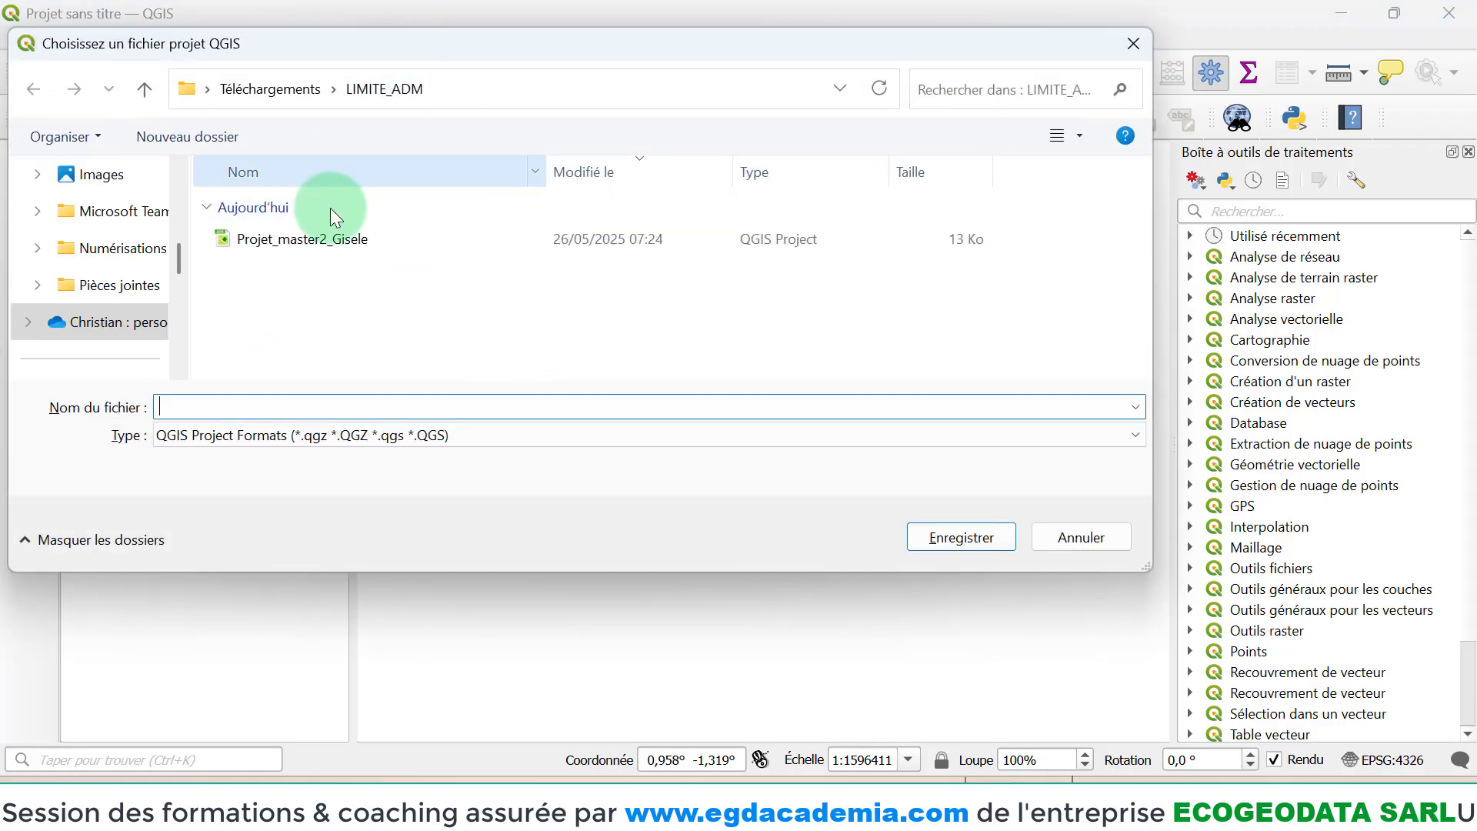
drag(404, 55, 476, 136)
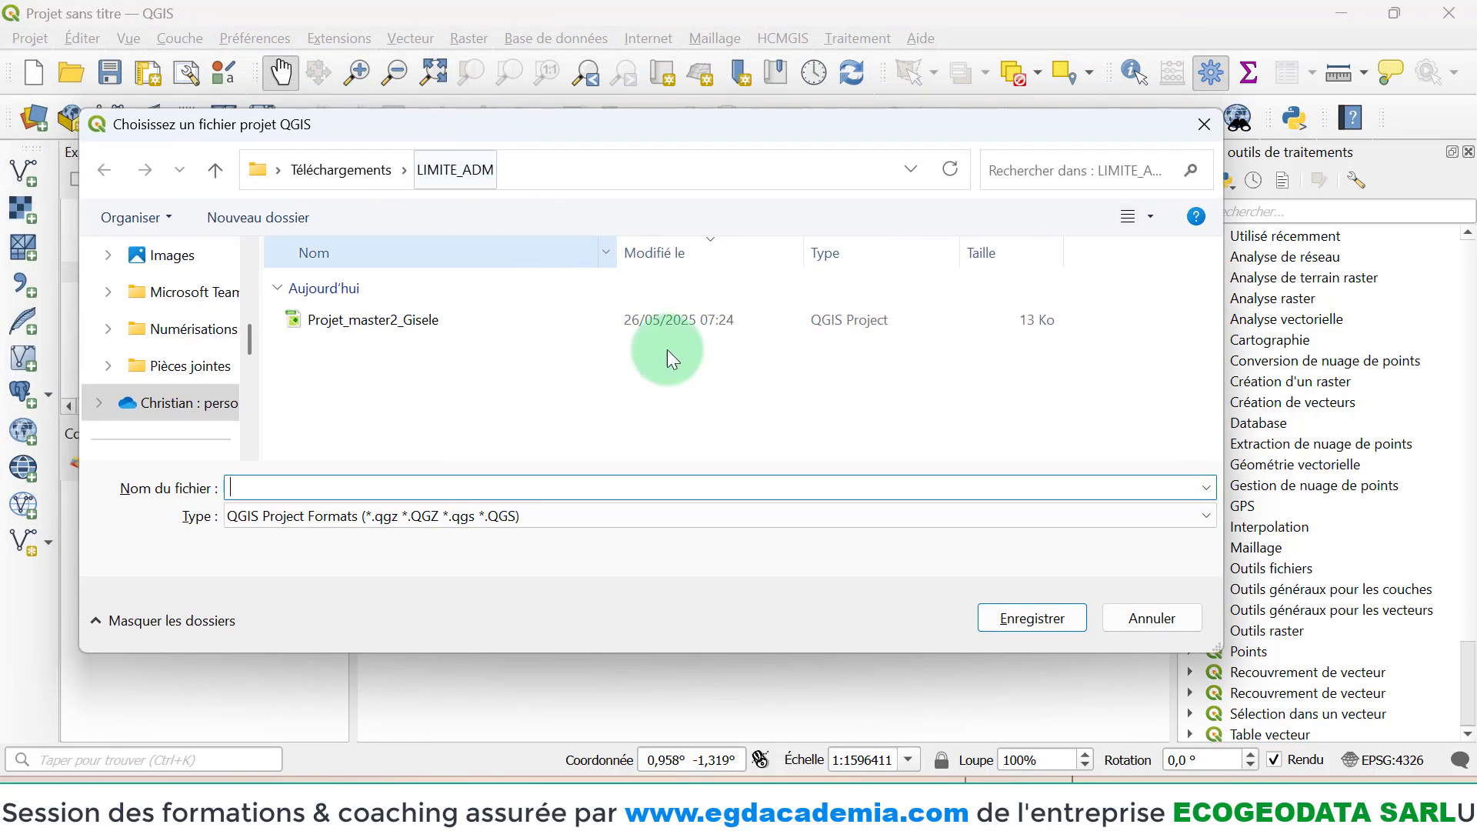
click(1203, 125)
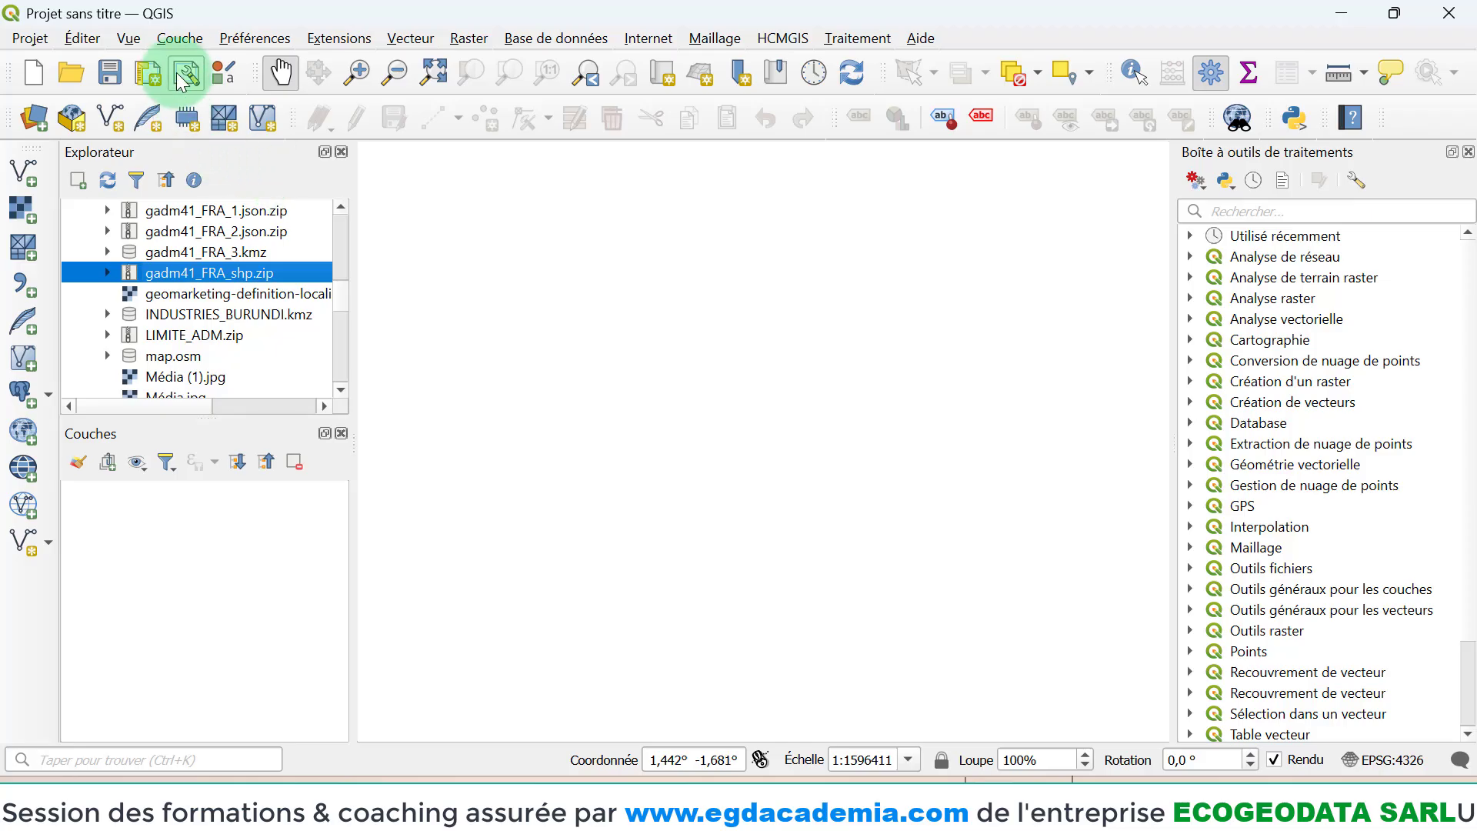
- Start saving the QGIS project and set its location to Projet_01 inside Téléchargements, Formation_SIG_GEOMARKETING
click(37, 43)
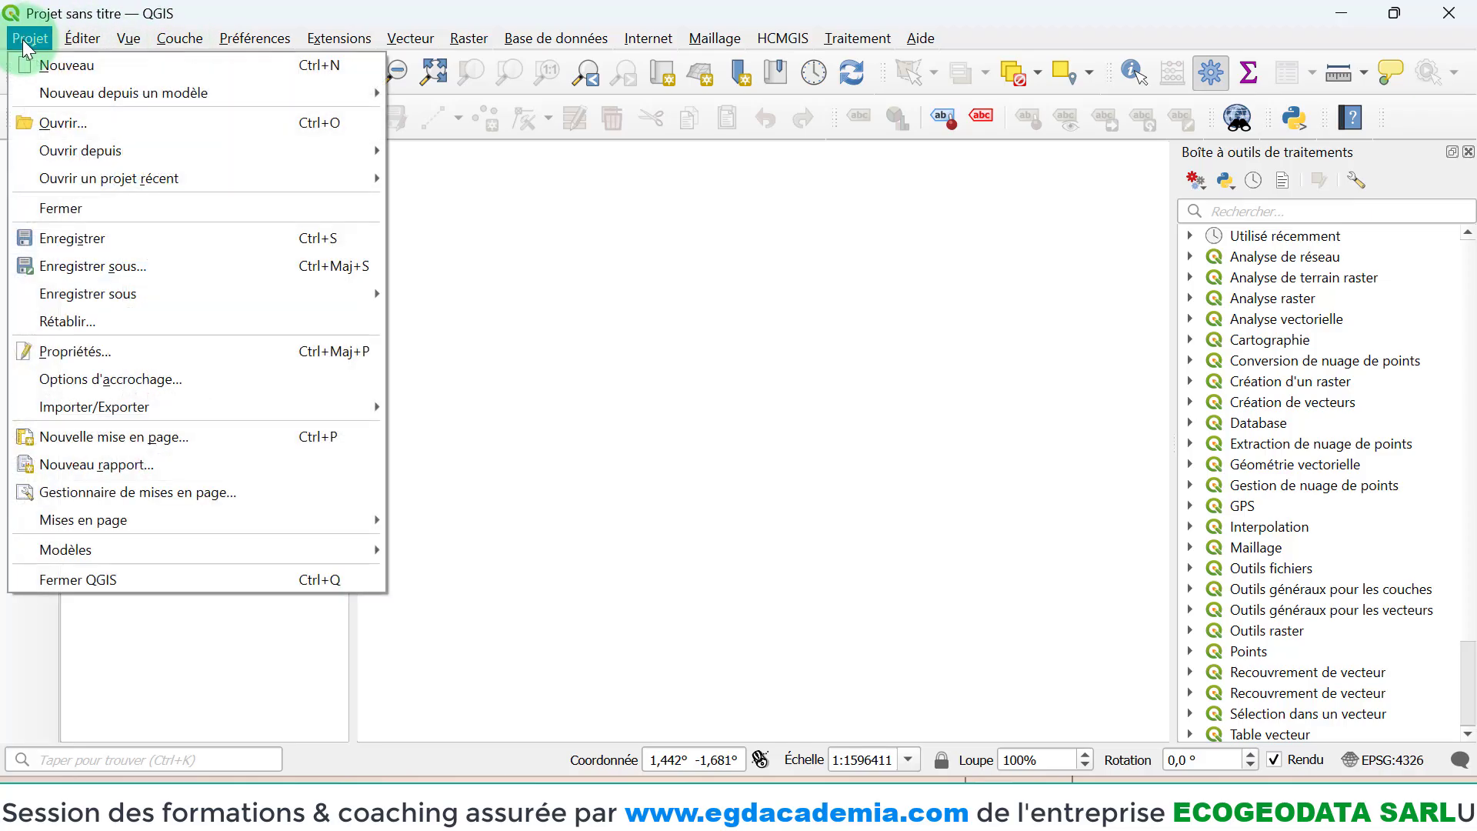
click(89, 240)
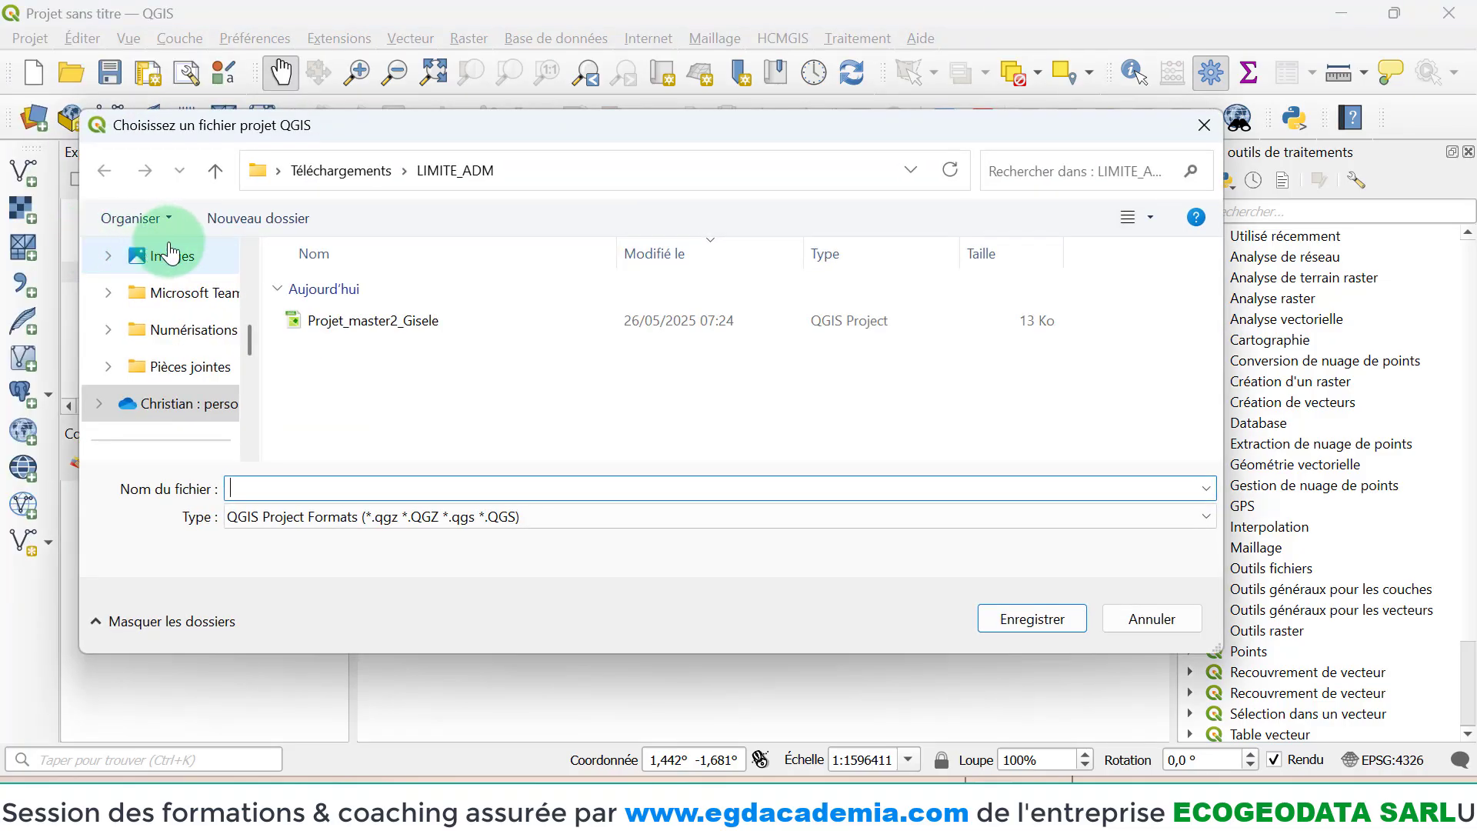
click(315, 167)
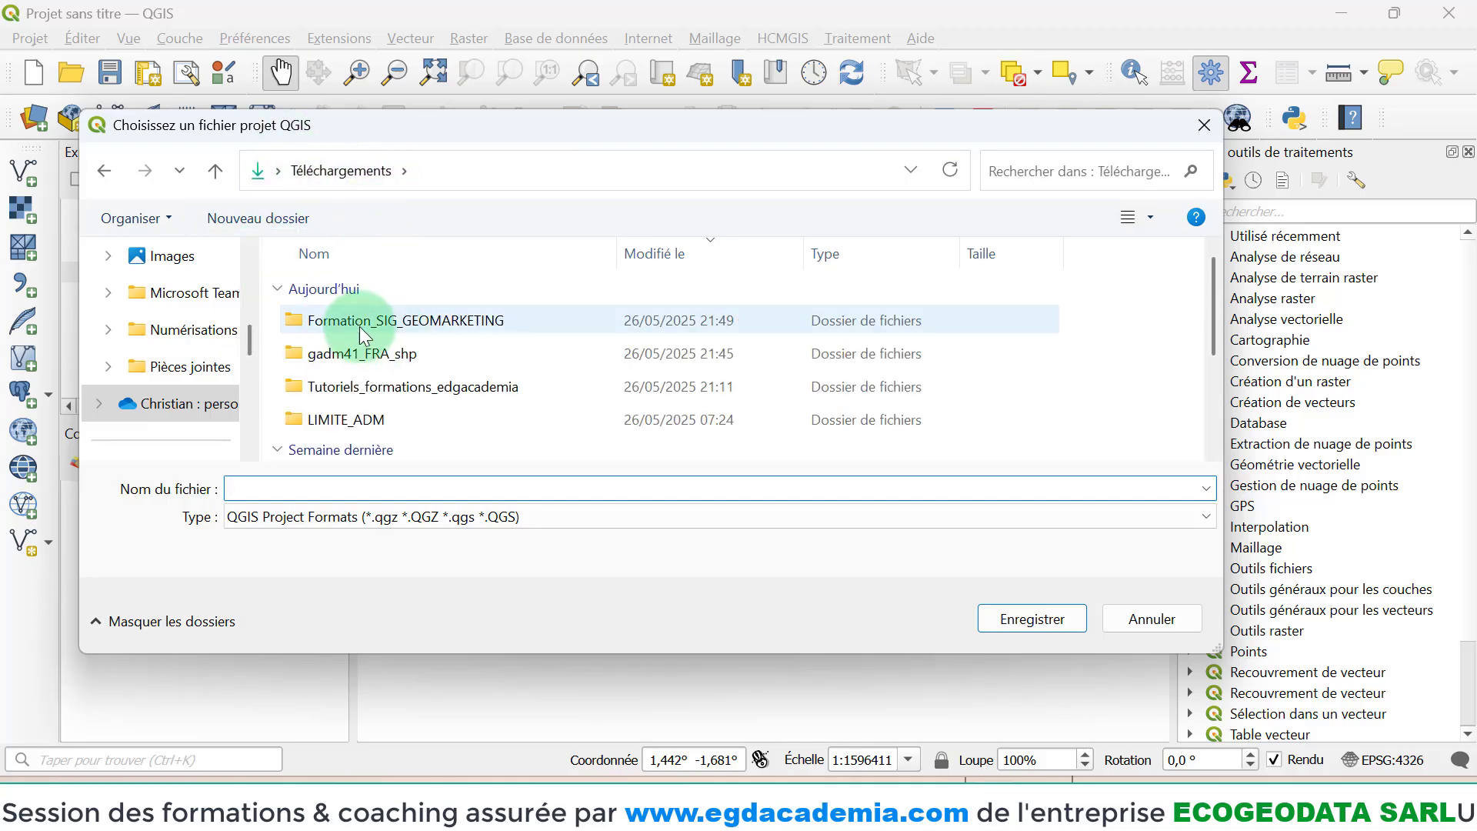
click(435, 323)
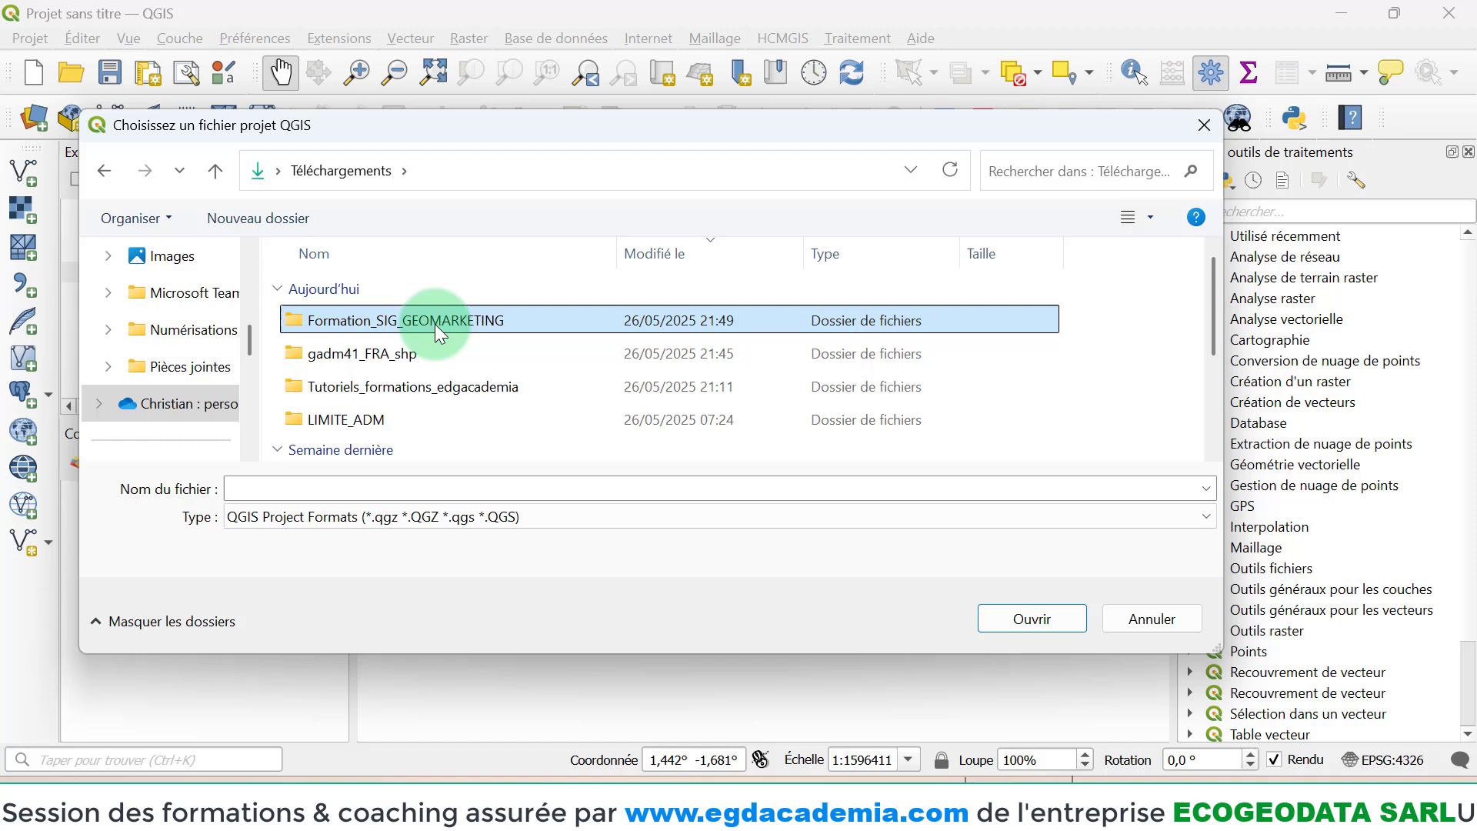
double_click(490, 333)
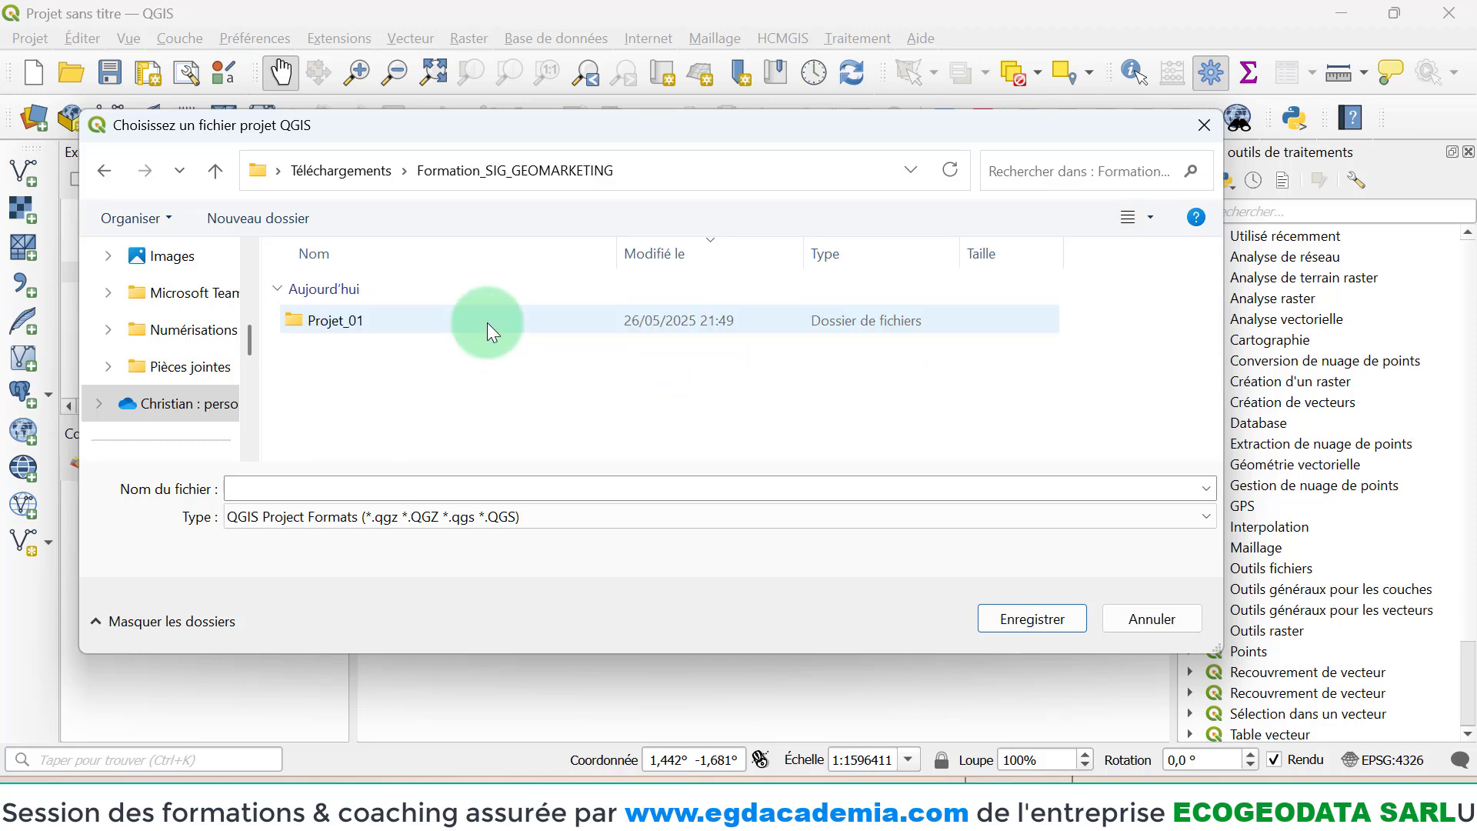
double_click(343, 325)
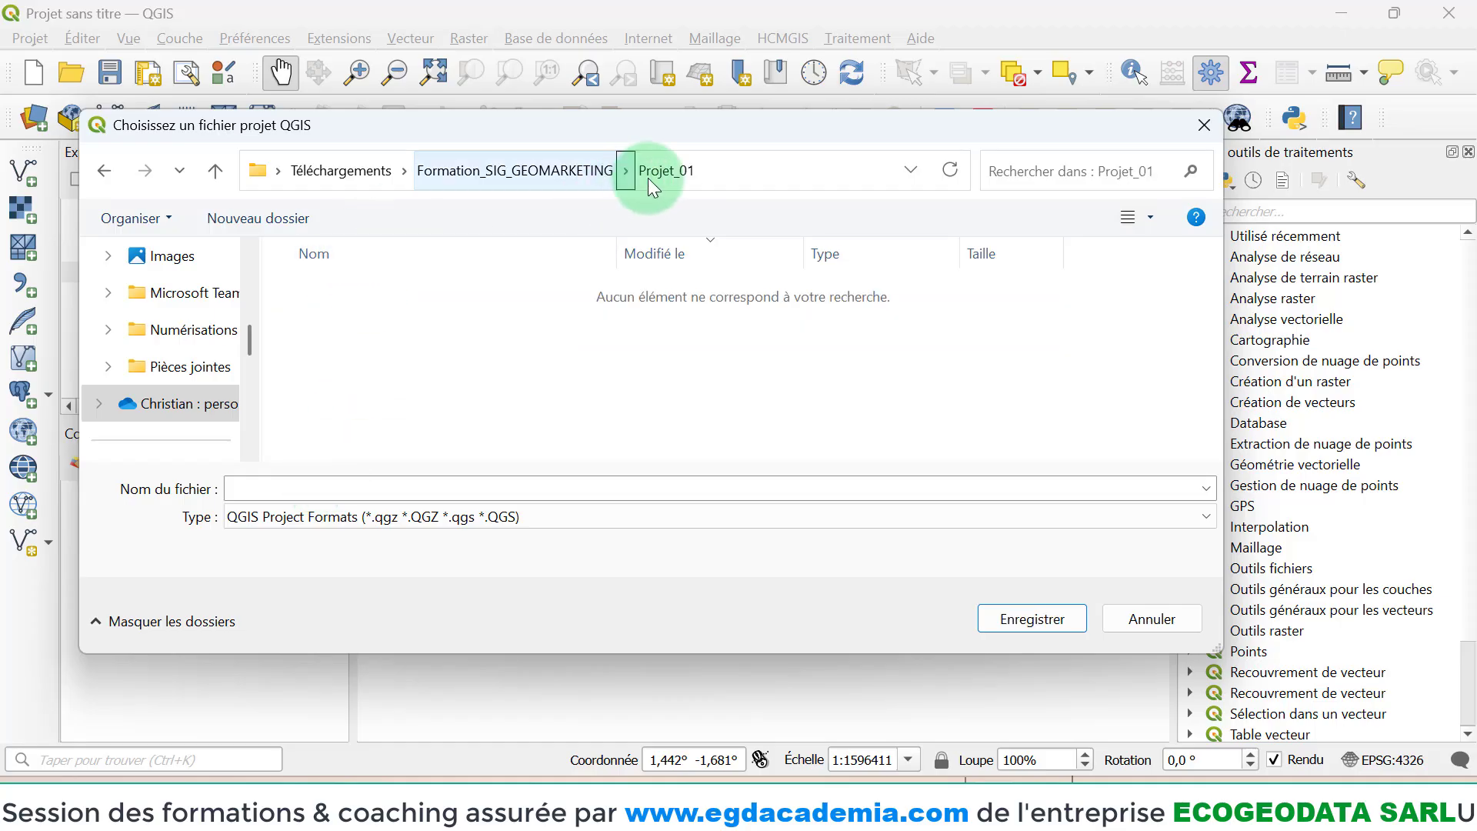
- Name the project file Prise_en_main_QGIS and choose the type QGIS Project Formats (*.qgz *.QGZ *.qgs *.QGS)
click(286, 490)
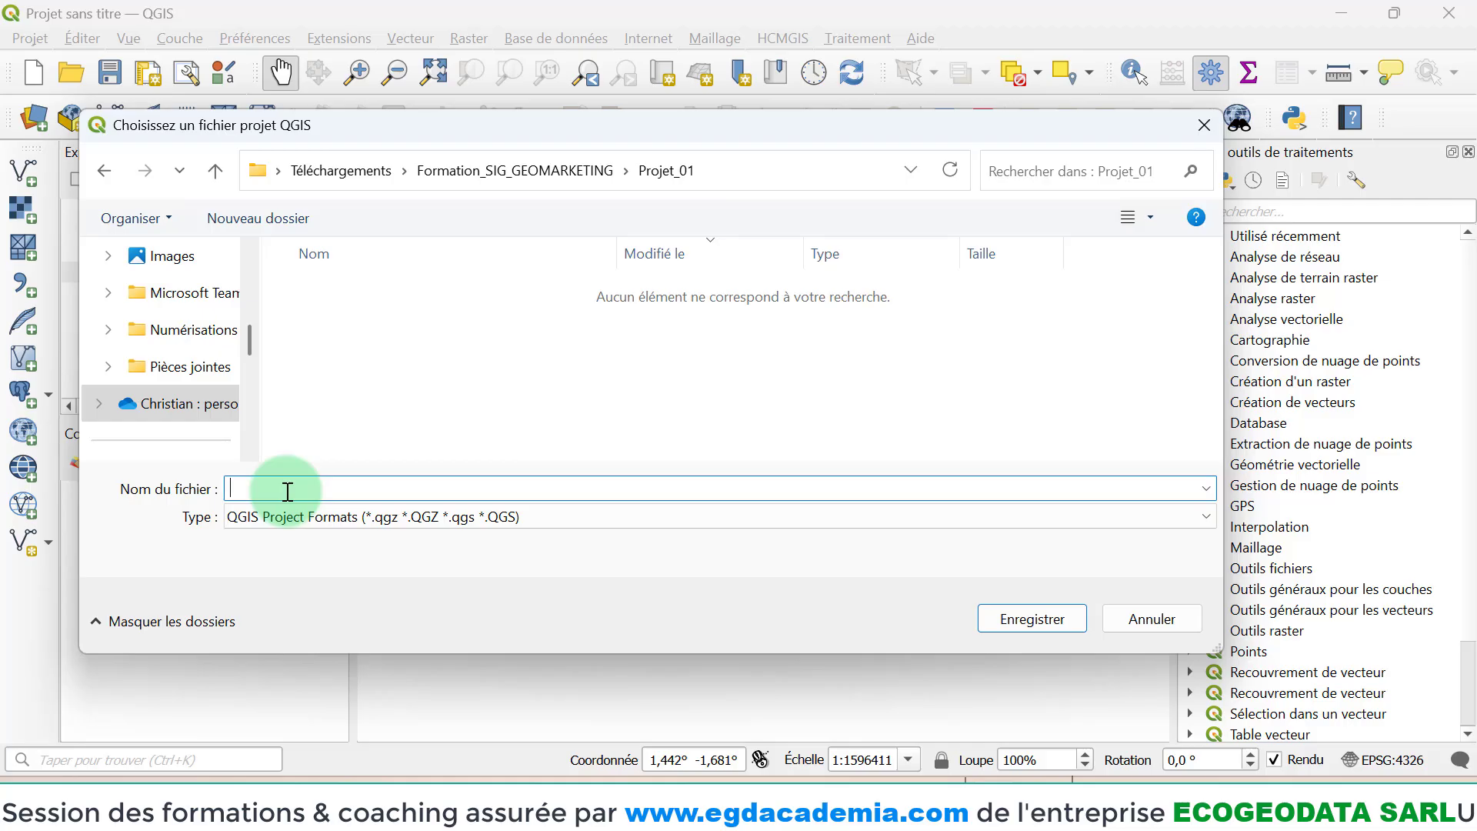
text(Prise_en_main_QGIS)
click(441, 518)
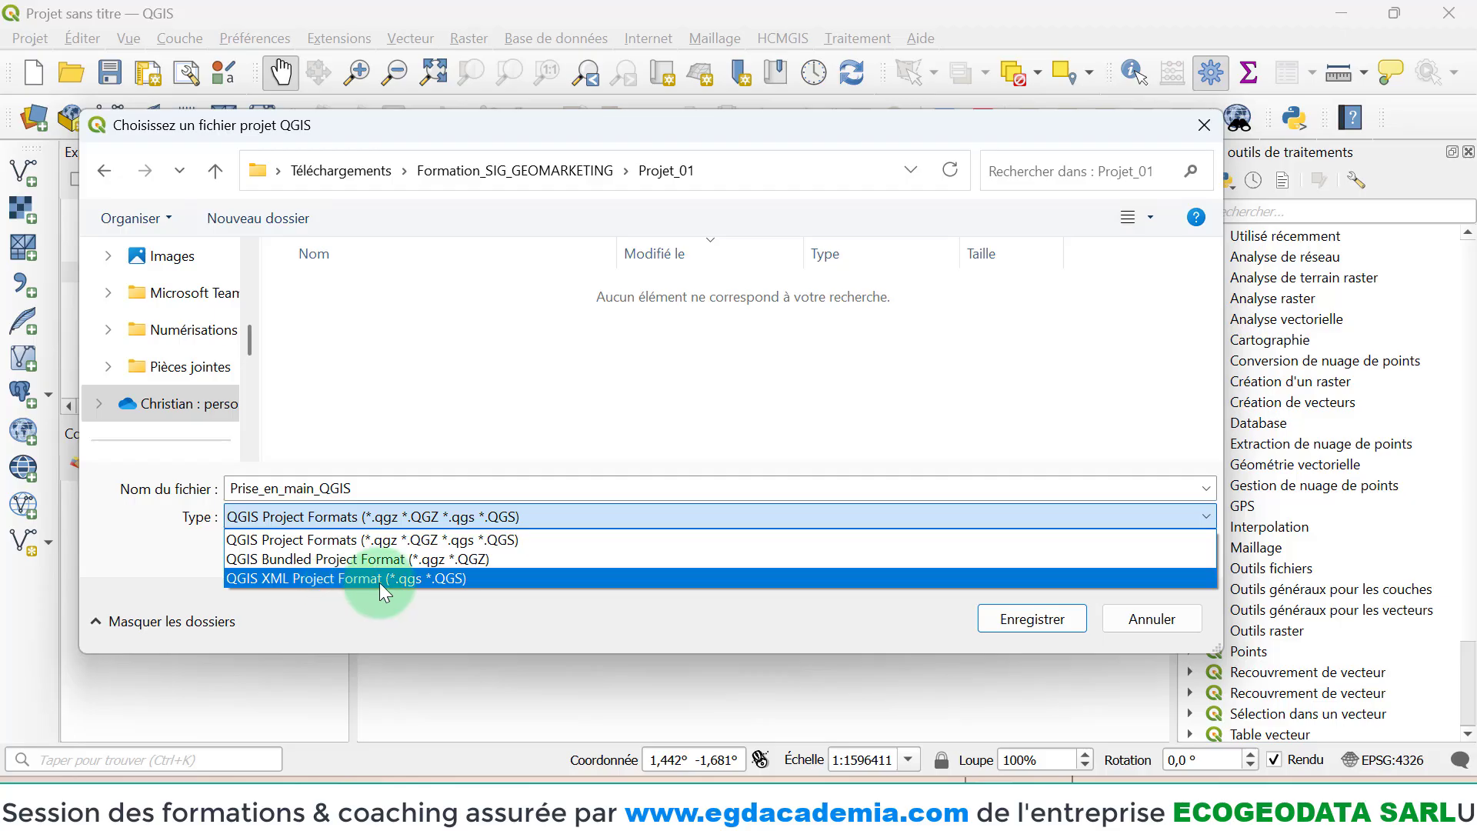
click(528, 540)
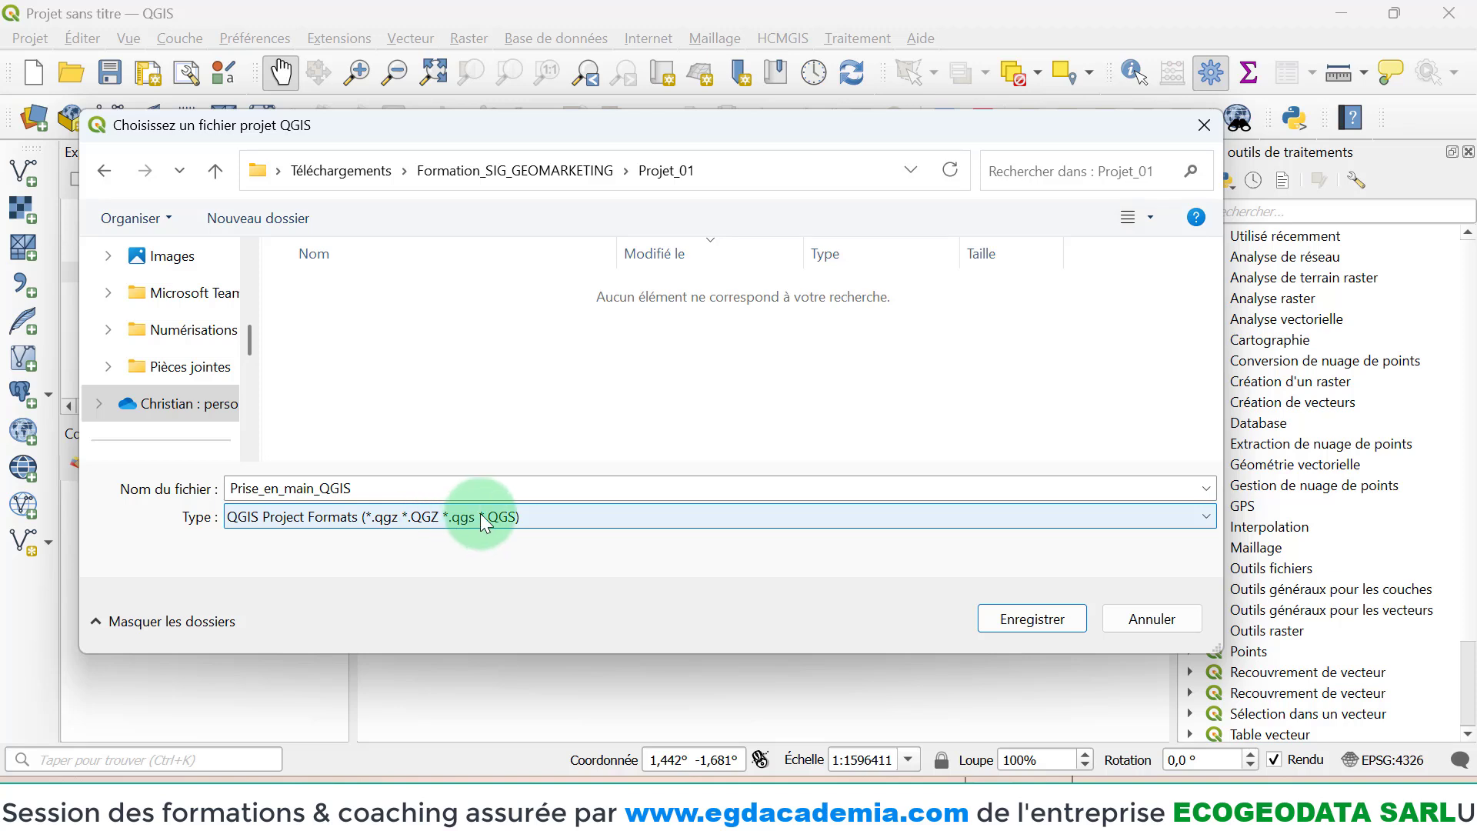
- Examine the available project file formats, comparing the general, bundled and XML types, and keep QGIS Project Formats selected
click(528, 519)
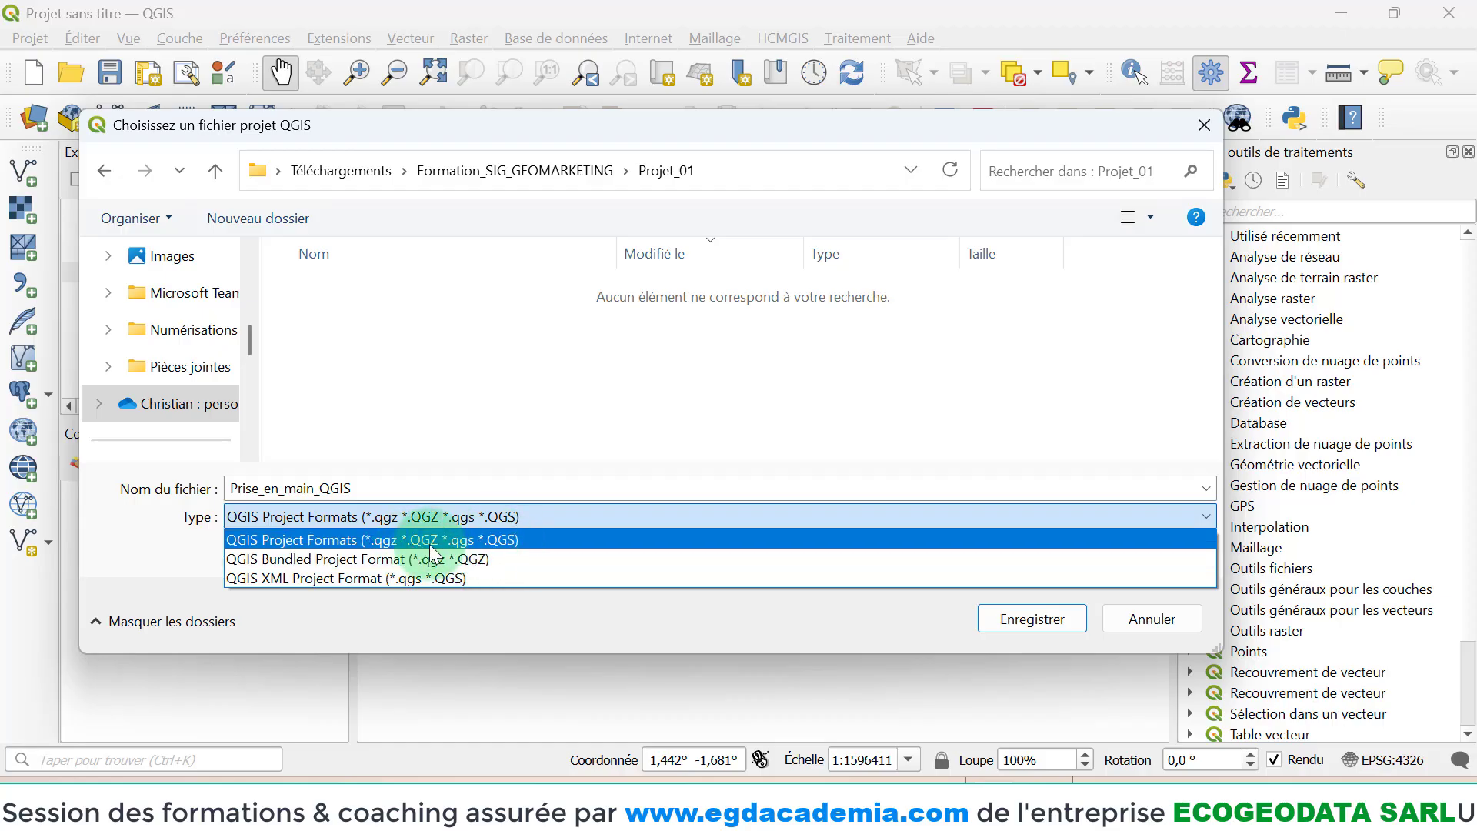
click(528, 543)
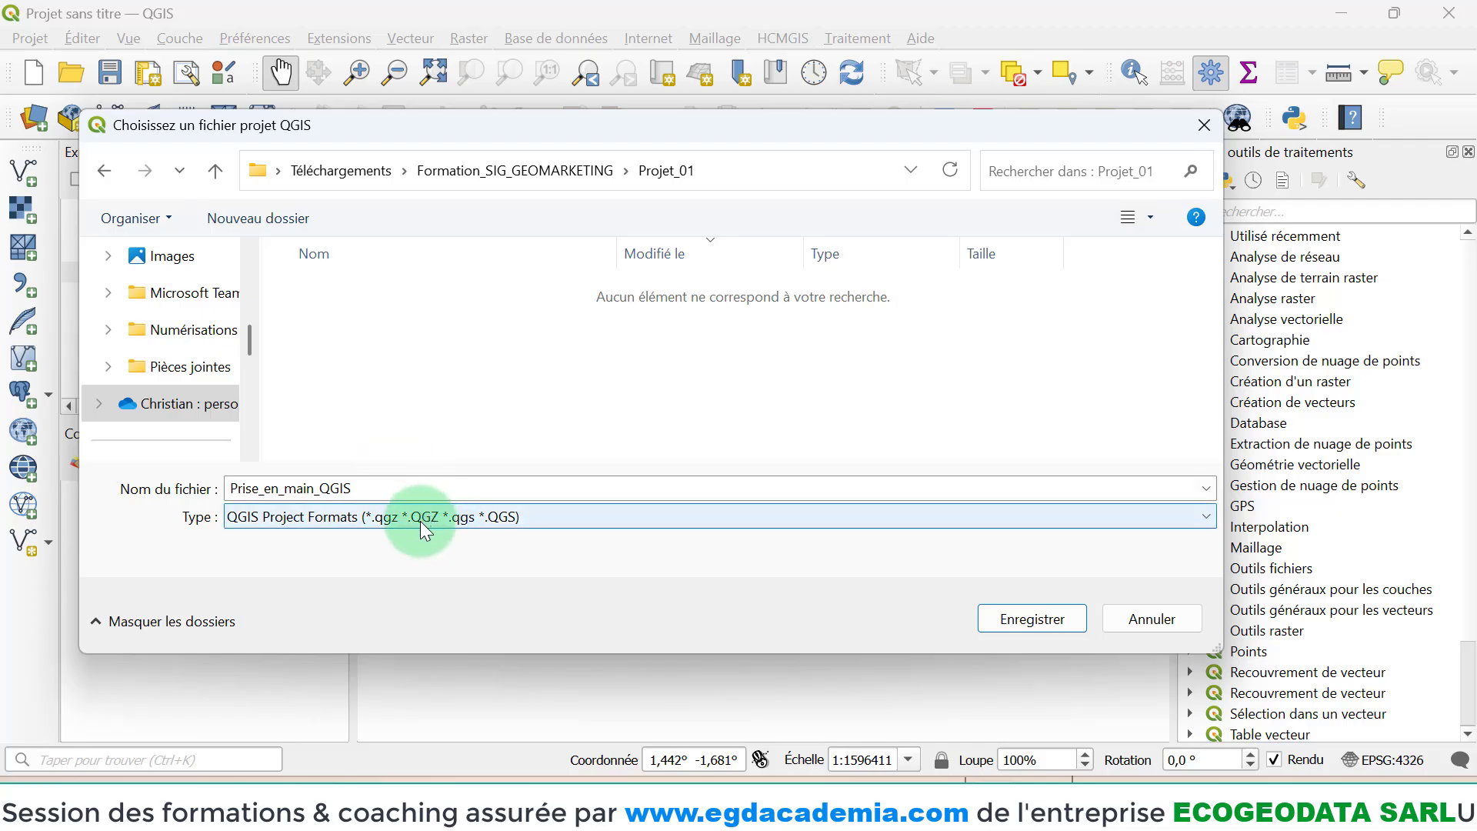
click(463, 520)
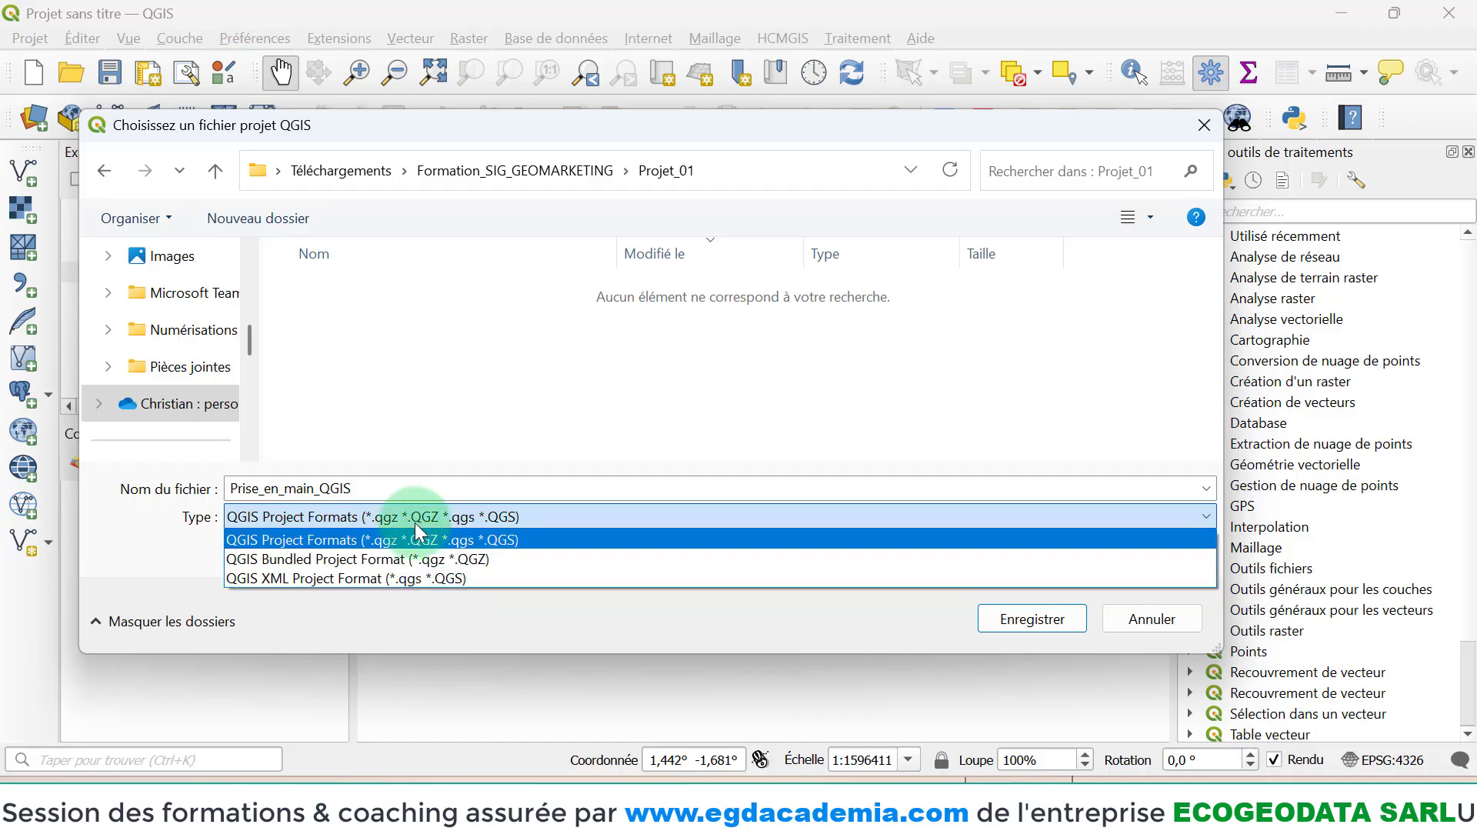
click(406, 481)
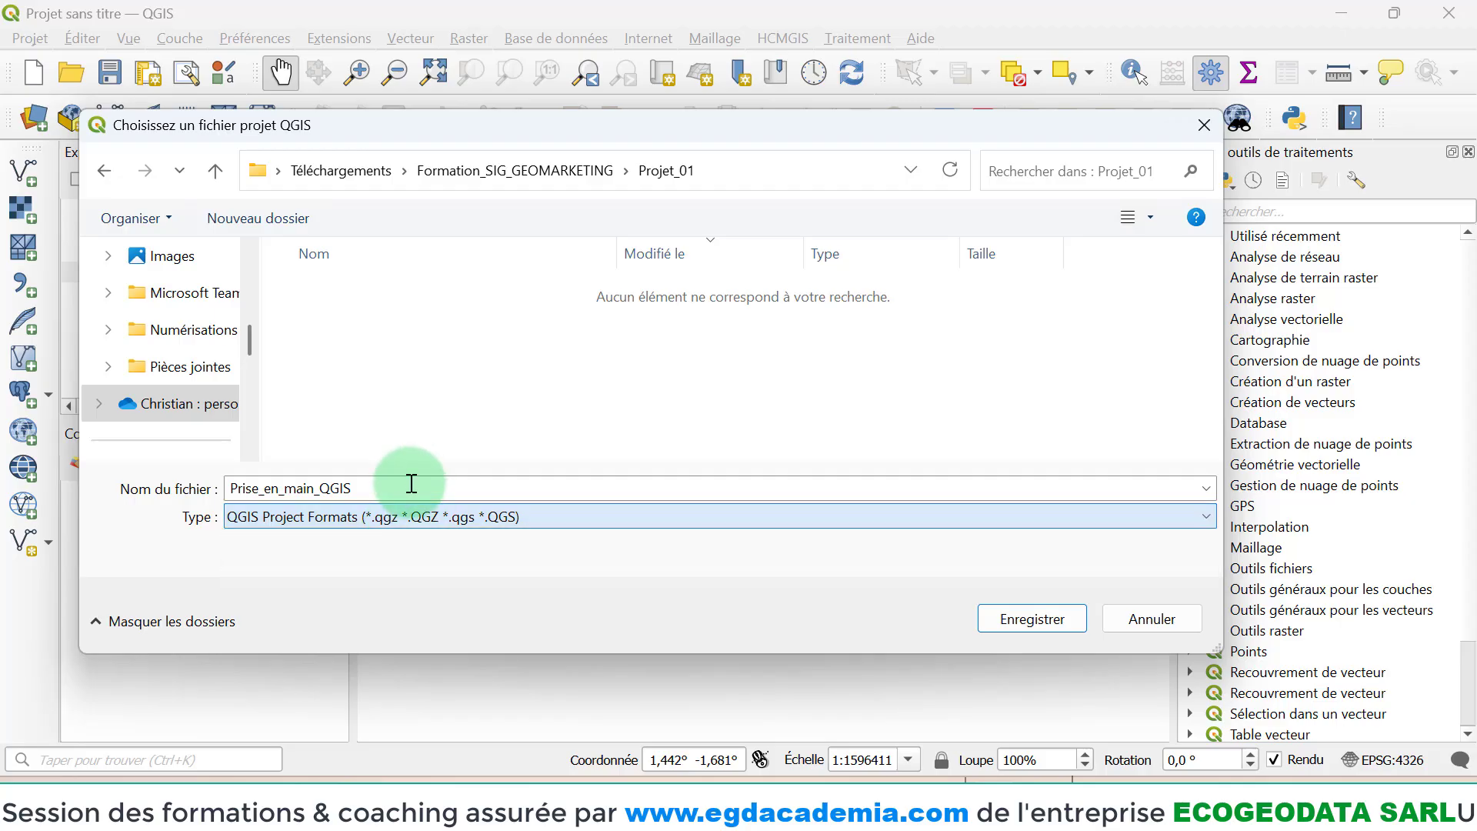
click(376, 523)
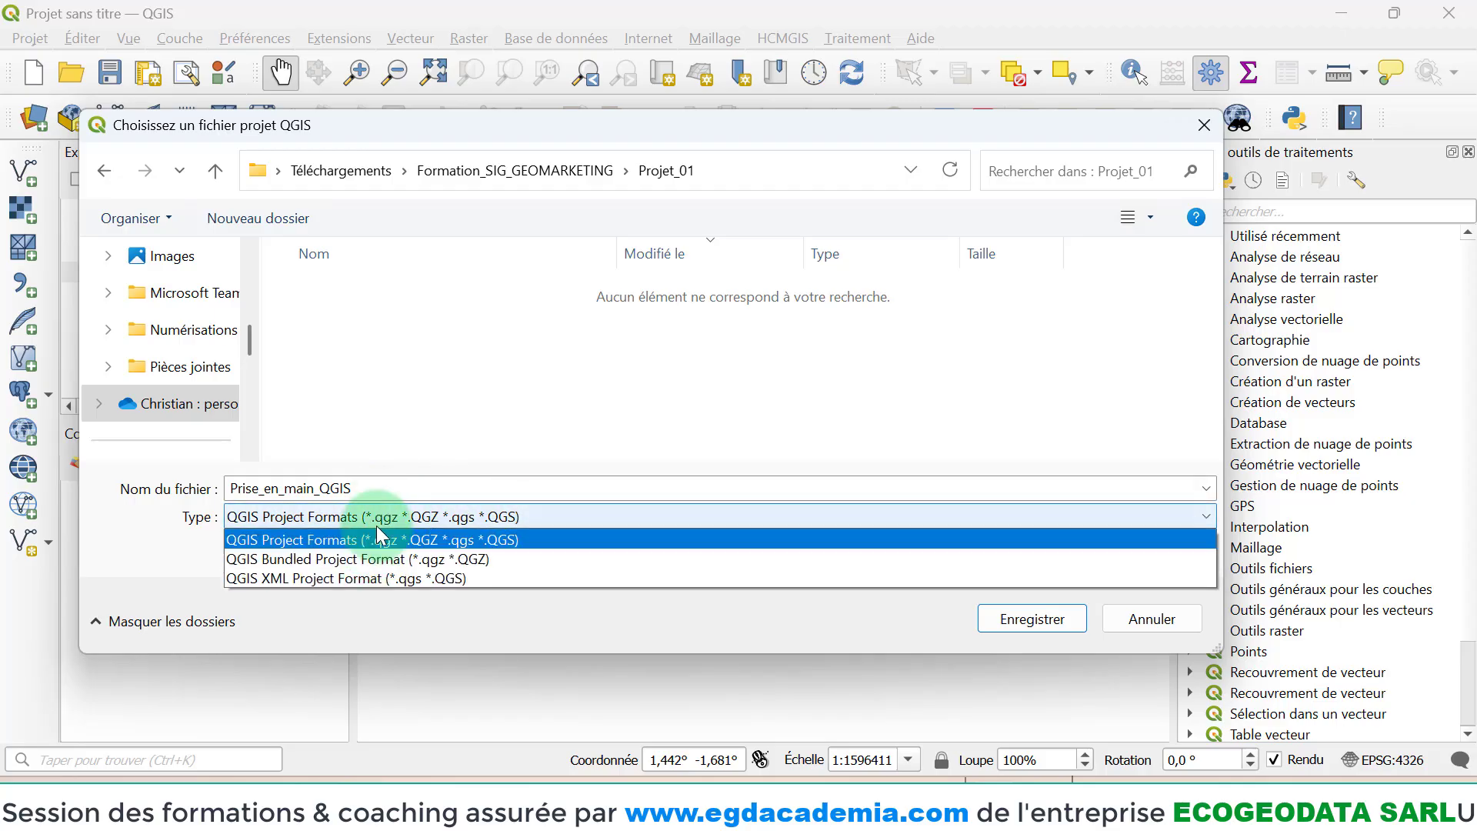
click(472, 539)
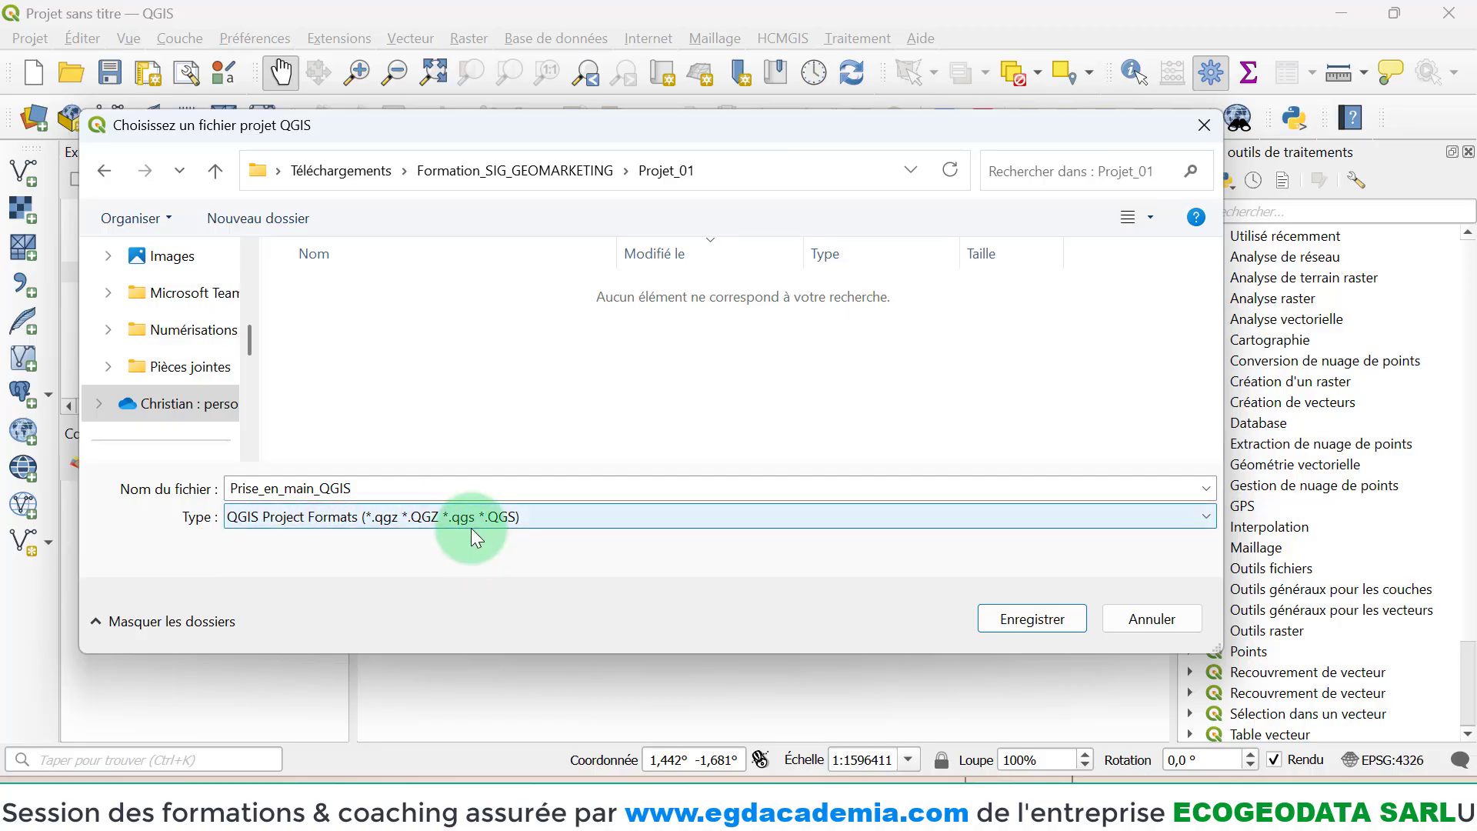
click(555, 519)
click(555, 519)
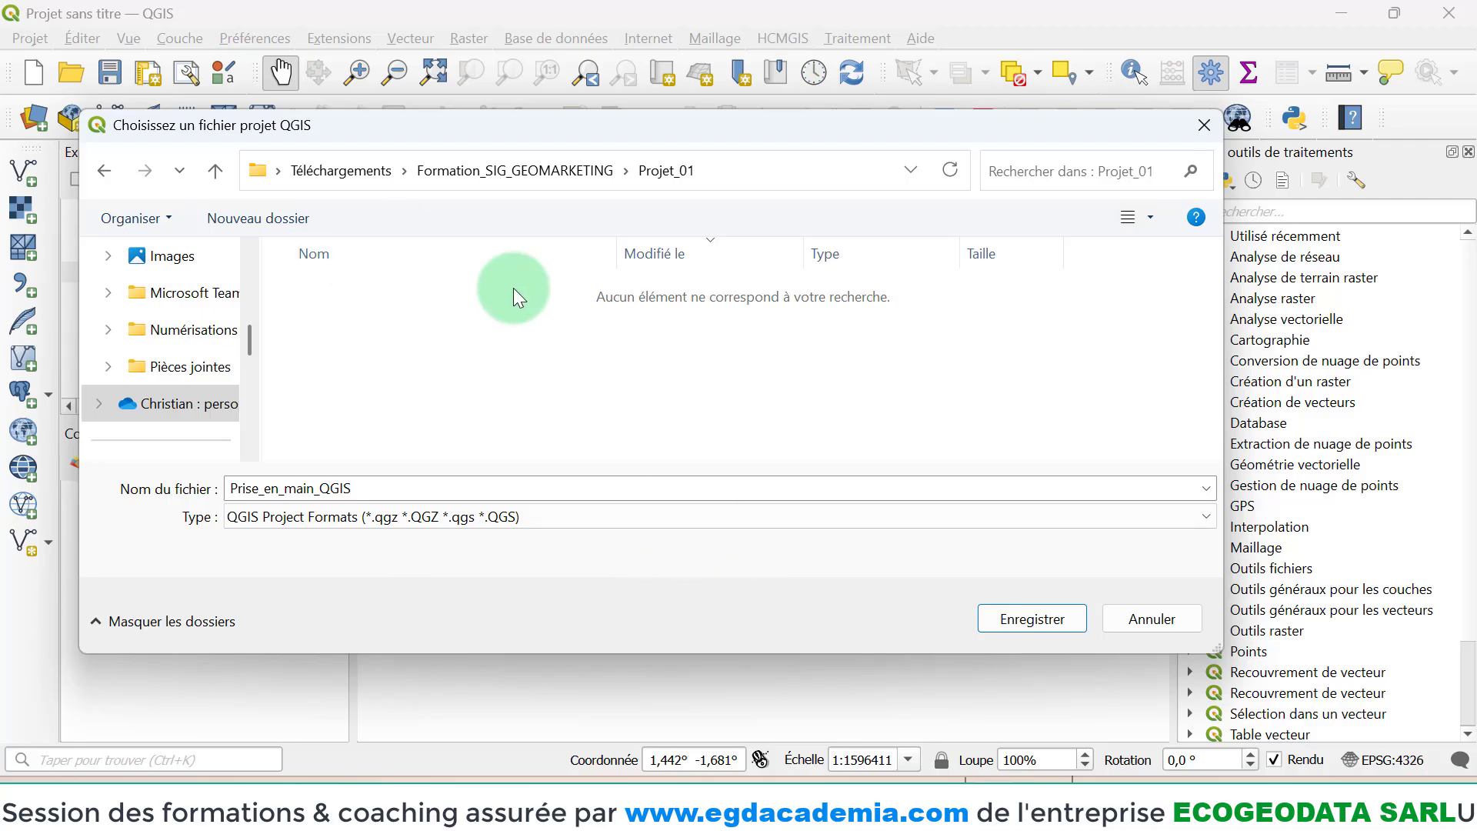
- Save the project as Prise_en_main_QGIS in the Projet_01 folder
drag(348, 487, 211, 490)
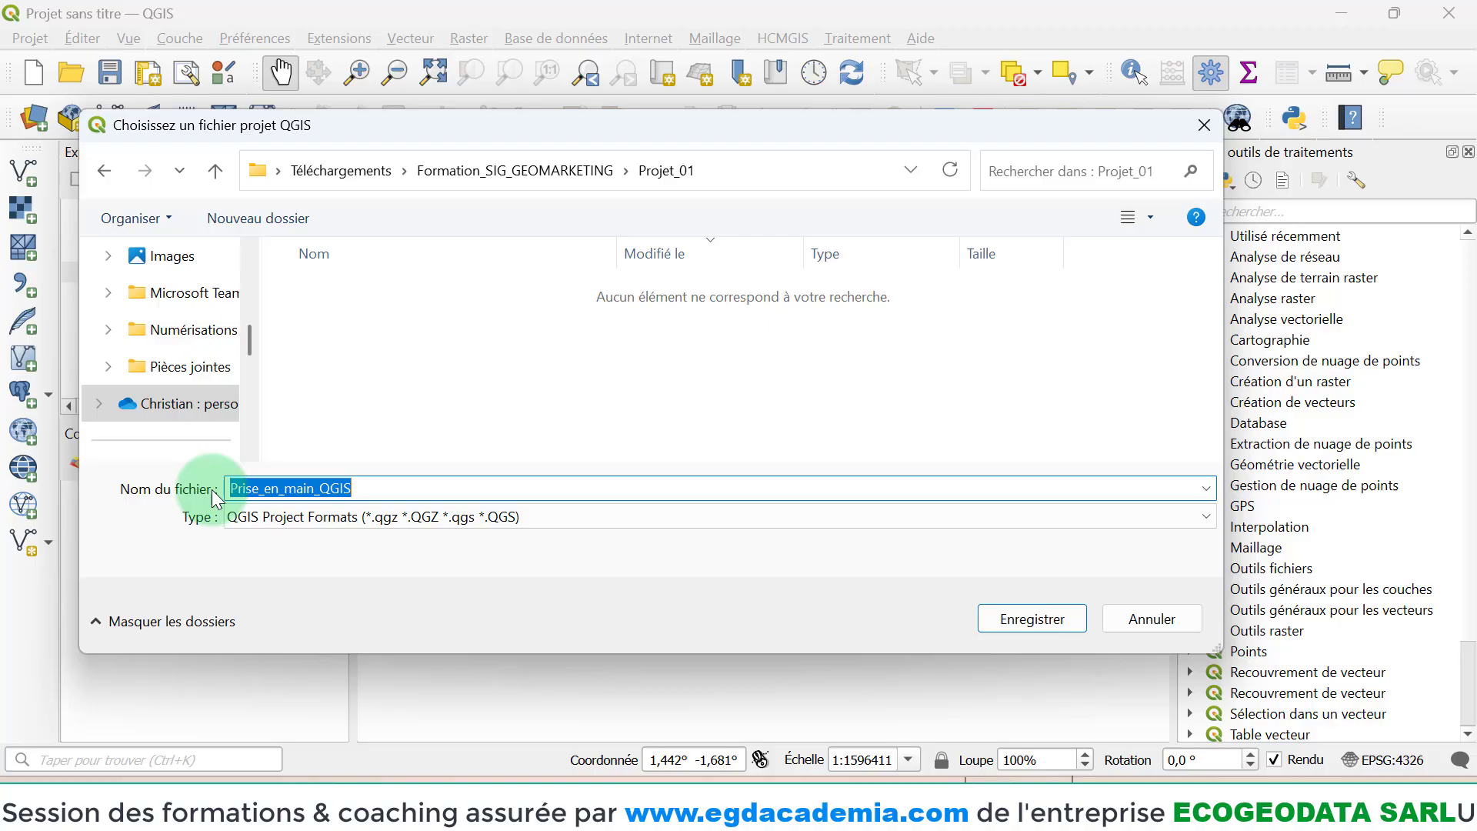
click(379, 487)
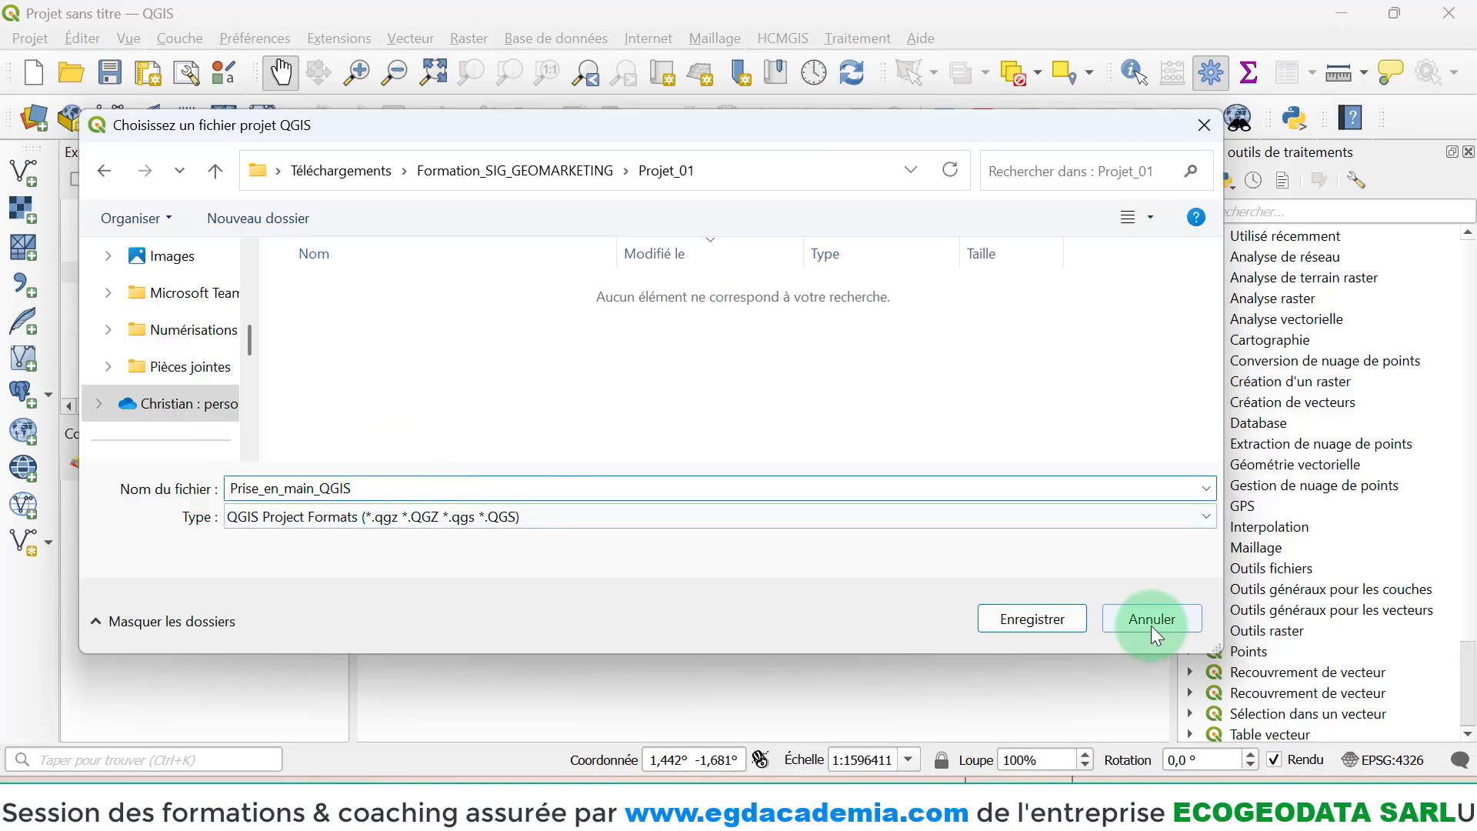
click(1031, 619)
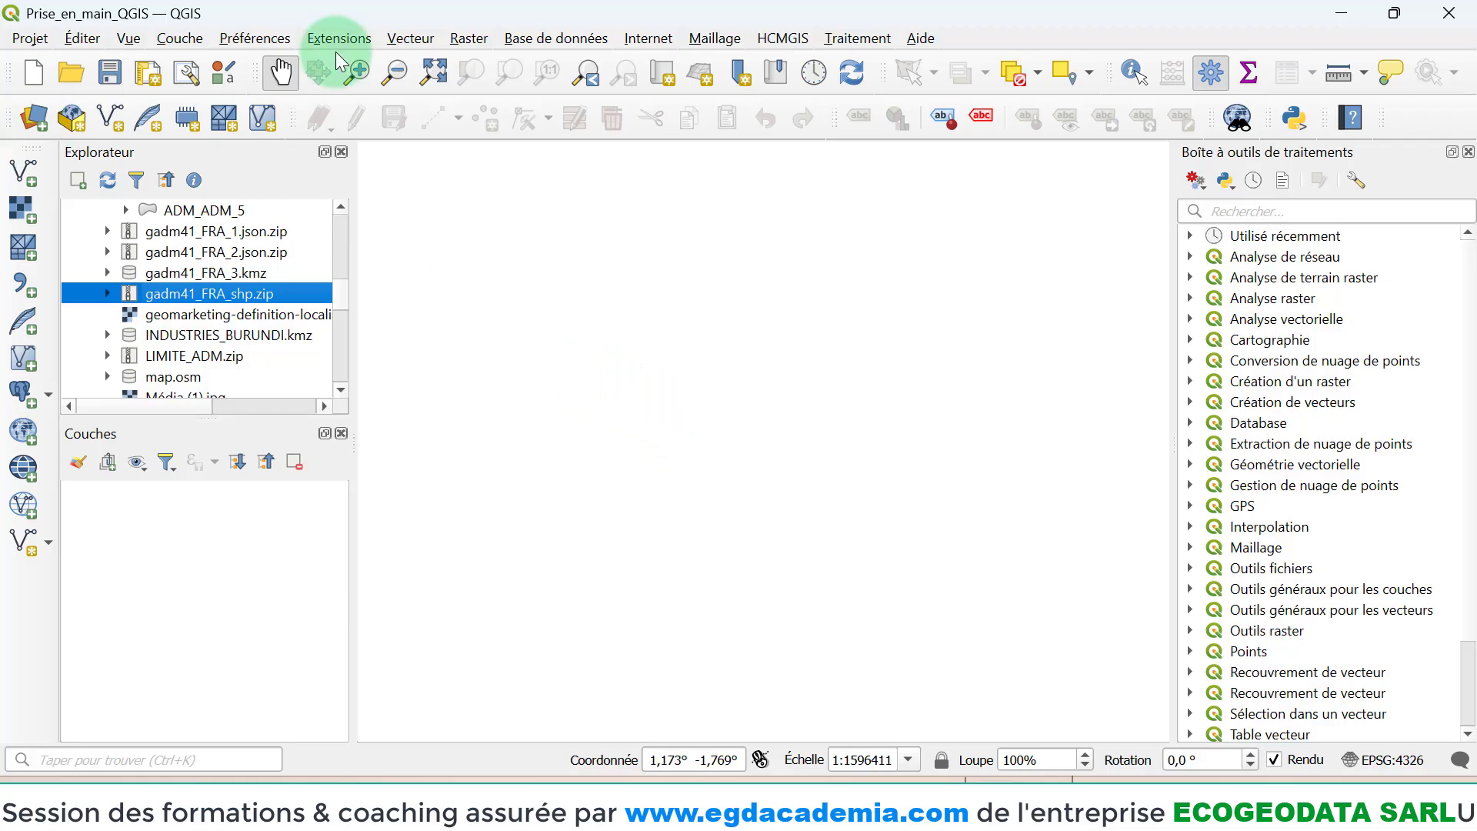
- Review the layer creation and adding options and open the data source manager for adding a vector layer
click(174, 38)
mouse_move(259, 89)
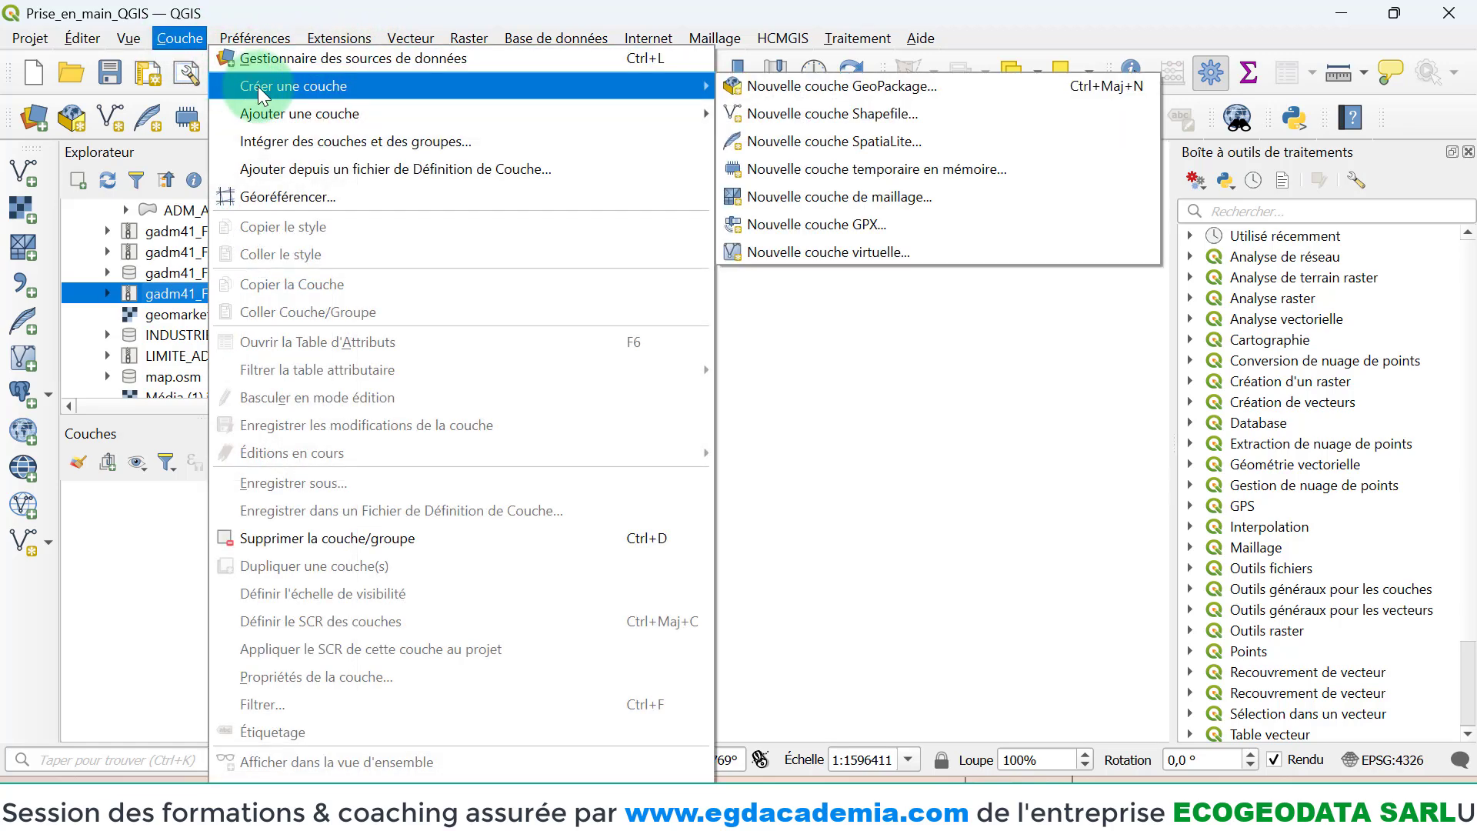
mouse_move(276, 114)
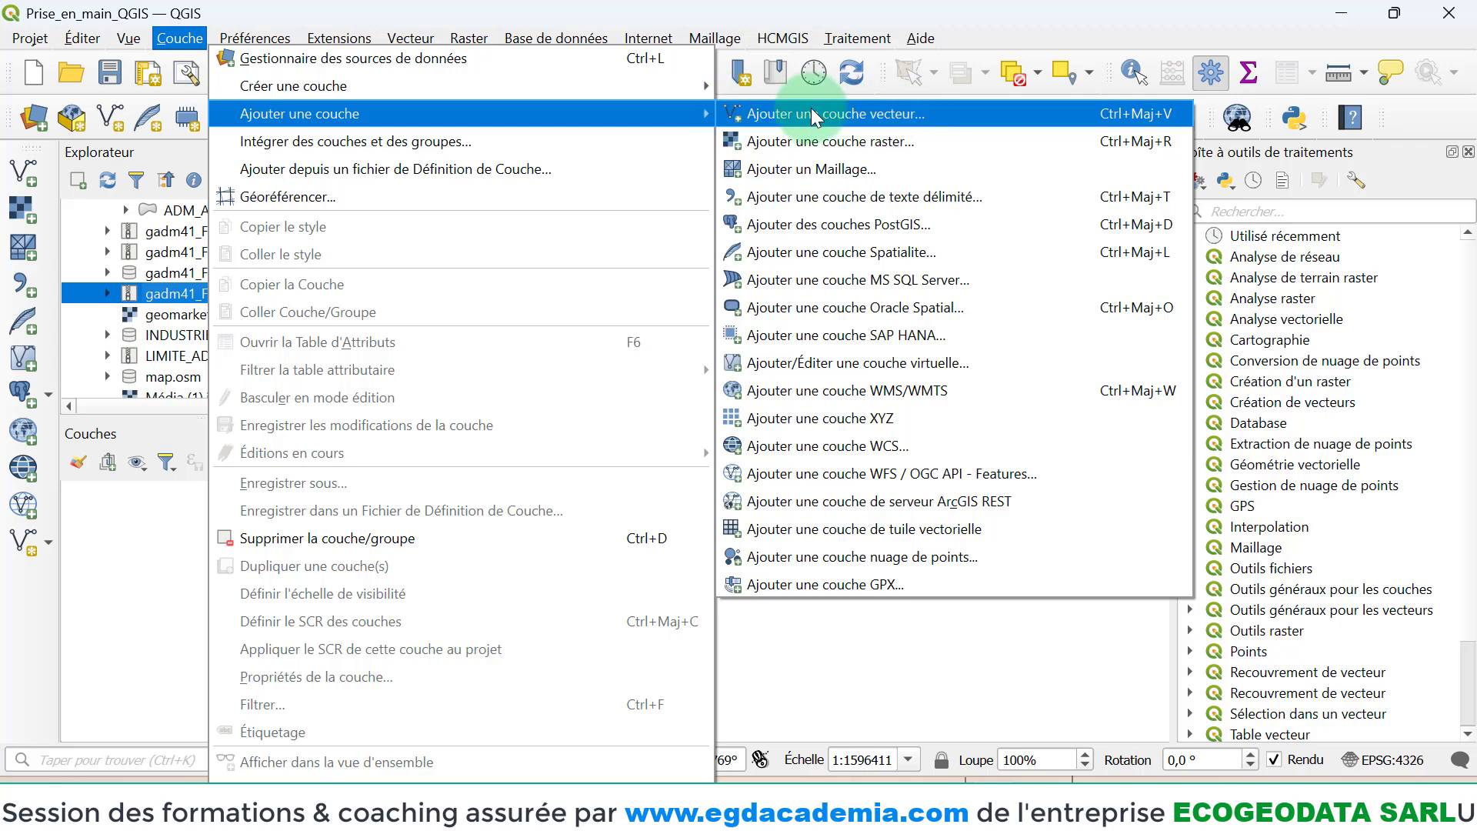
click(898, 114)
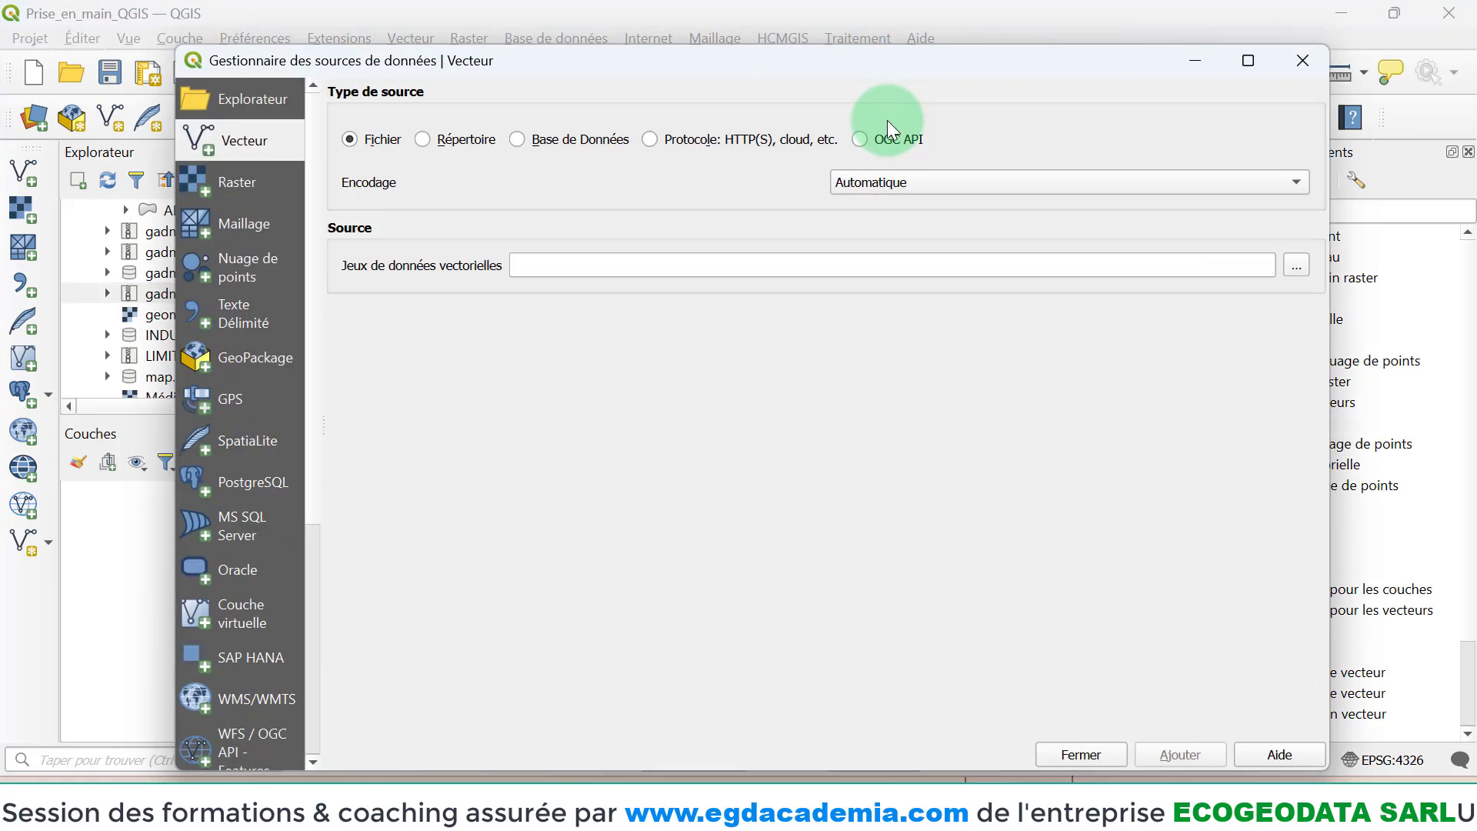
mouse_move(891, 68)
mouse_down()
mouse_move(894, 34)
mouse_move(883, 68)
mouse_up()
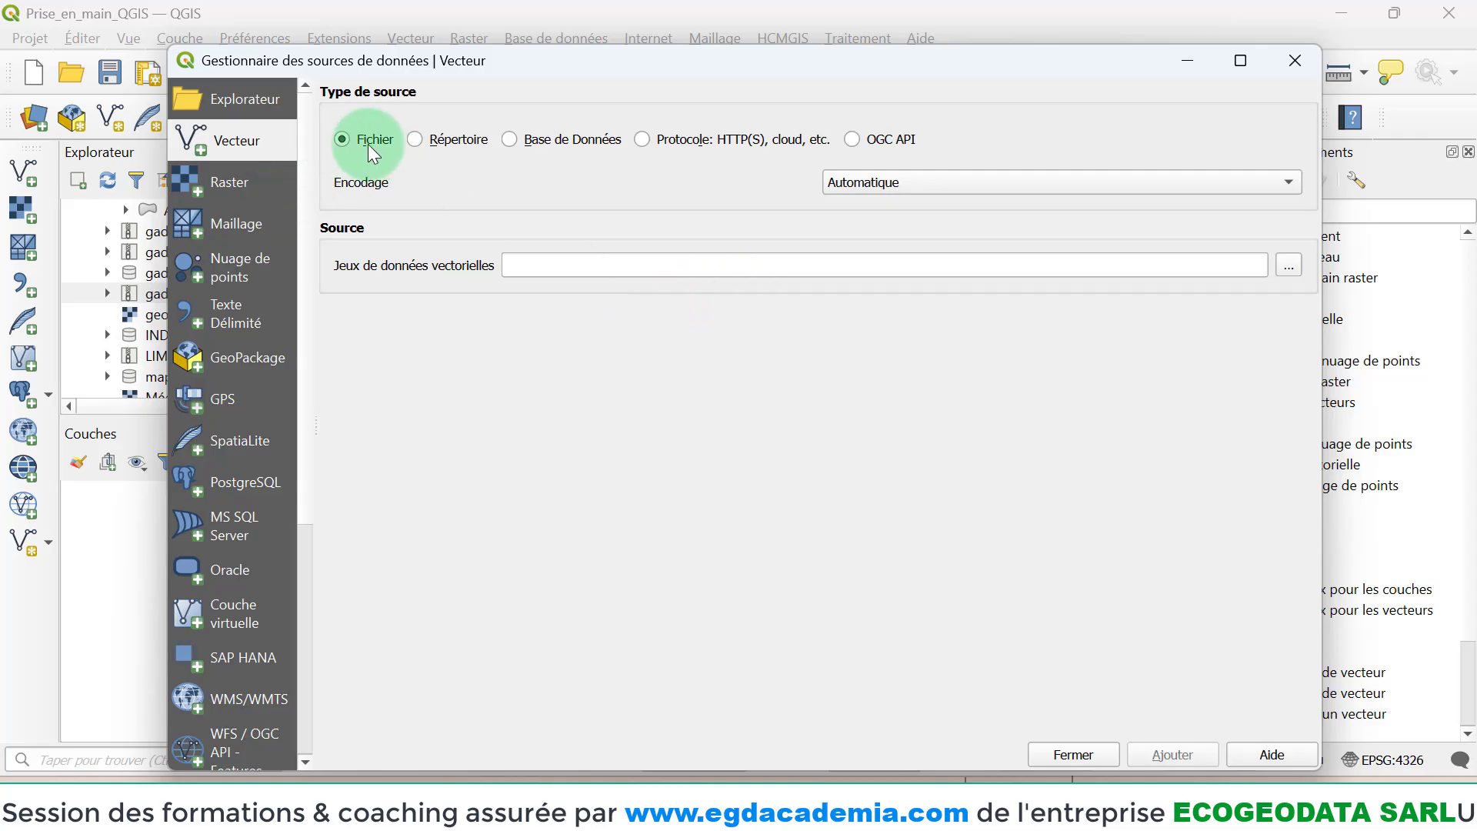
- Examine the Répertoire and Base de Données source types, including the new PostgreSQL connection form, and return to the Fichier source type
click(479, 137)
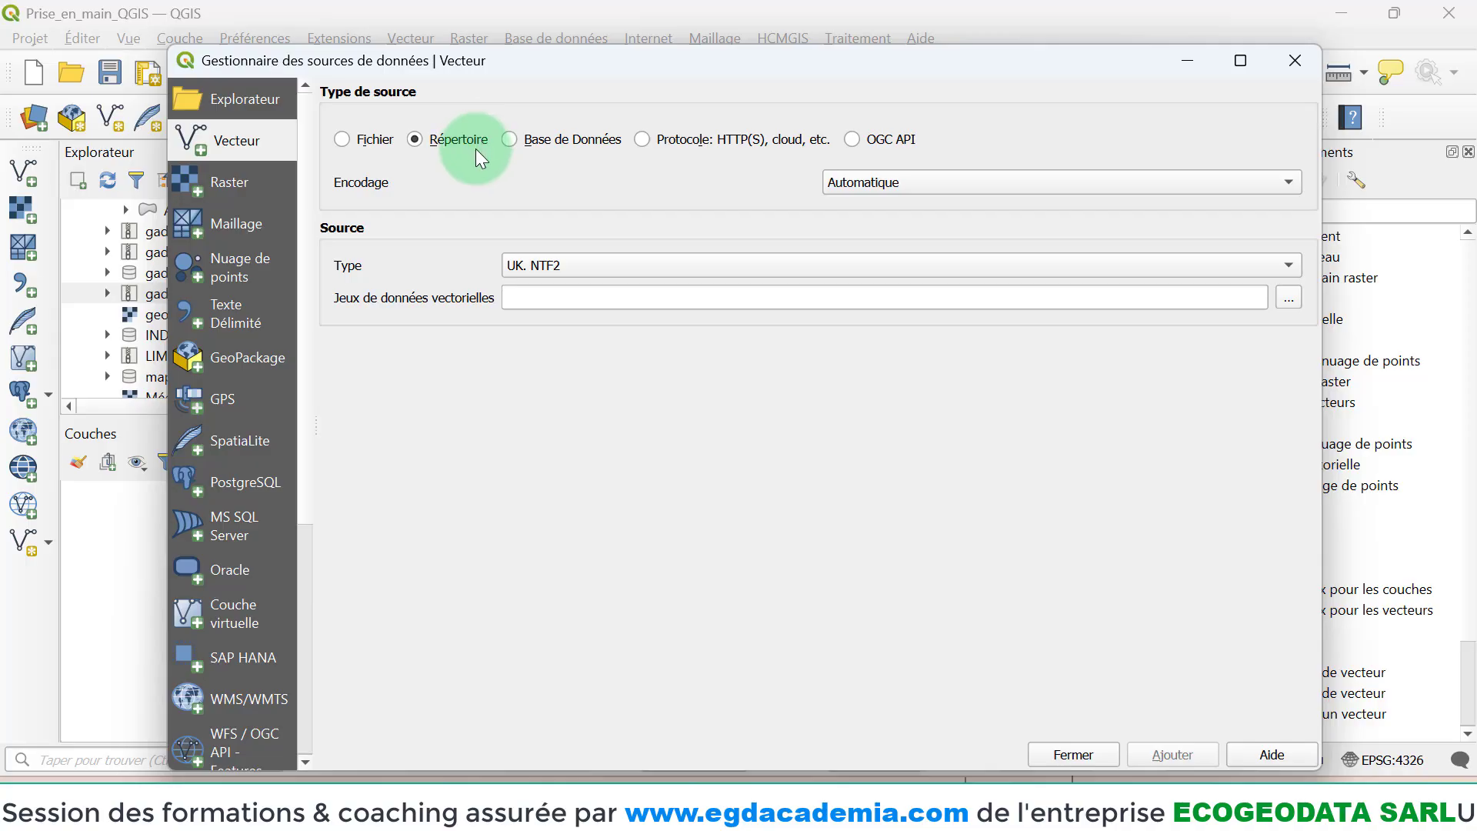
click(617, 270)
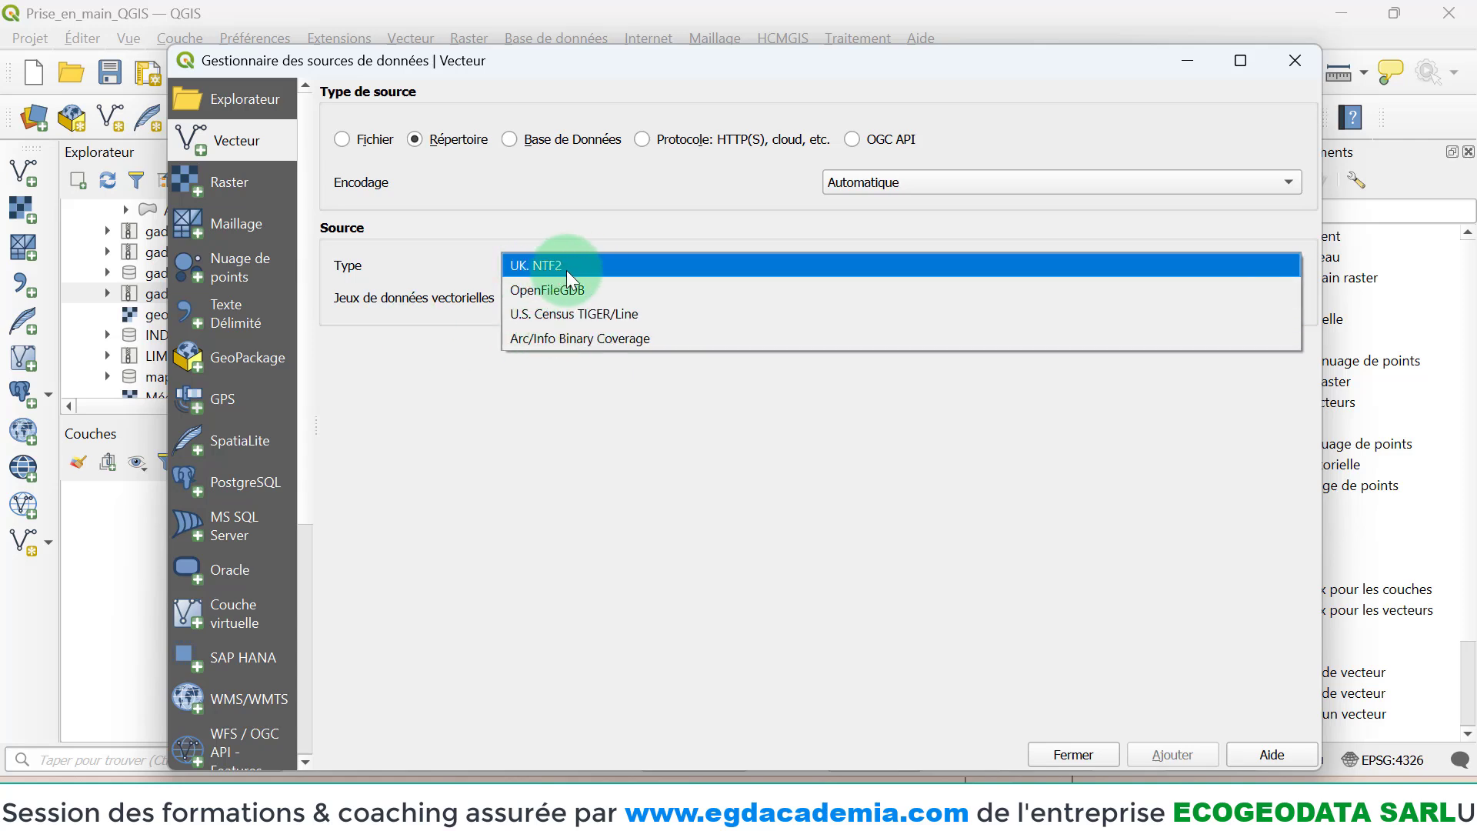
click(551, 146)
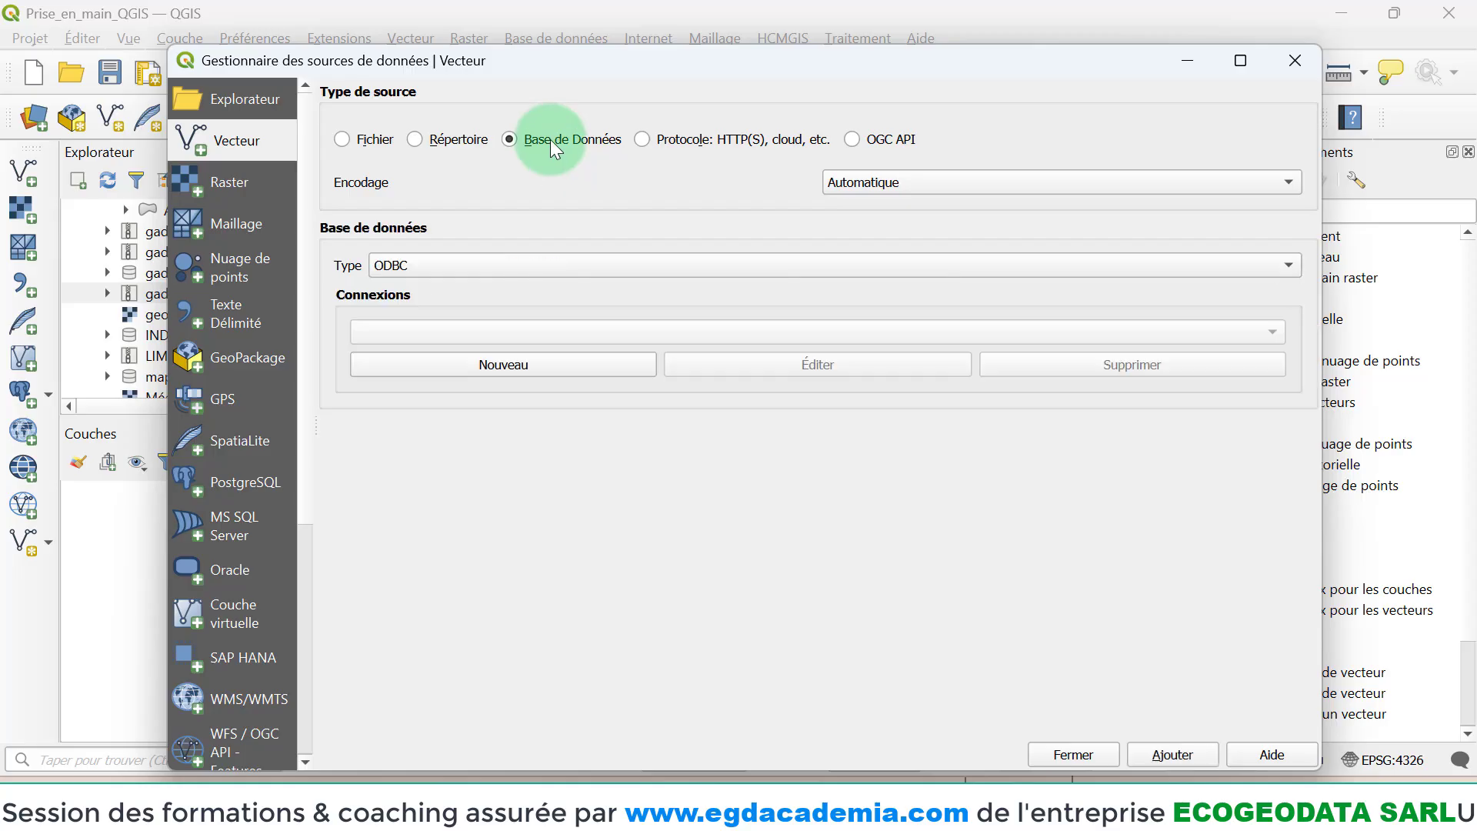
click(506, 260)
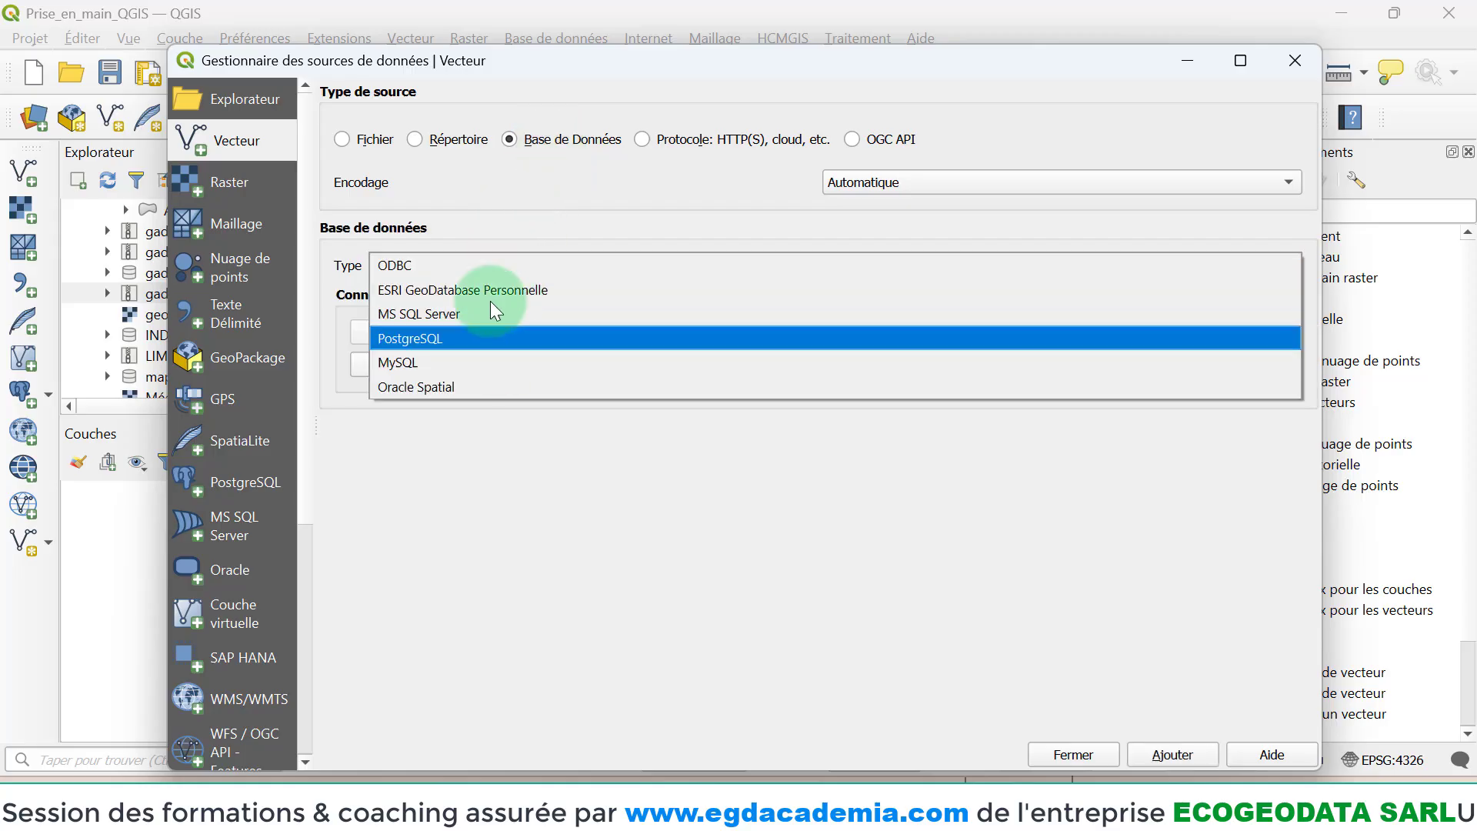
click(493, 331)
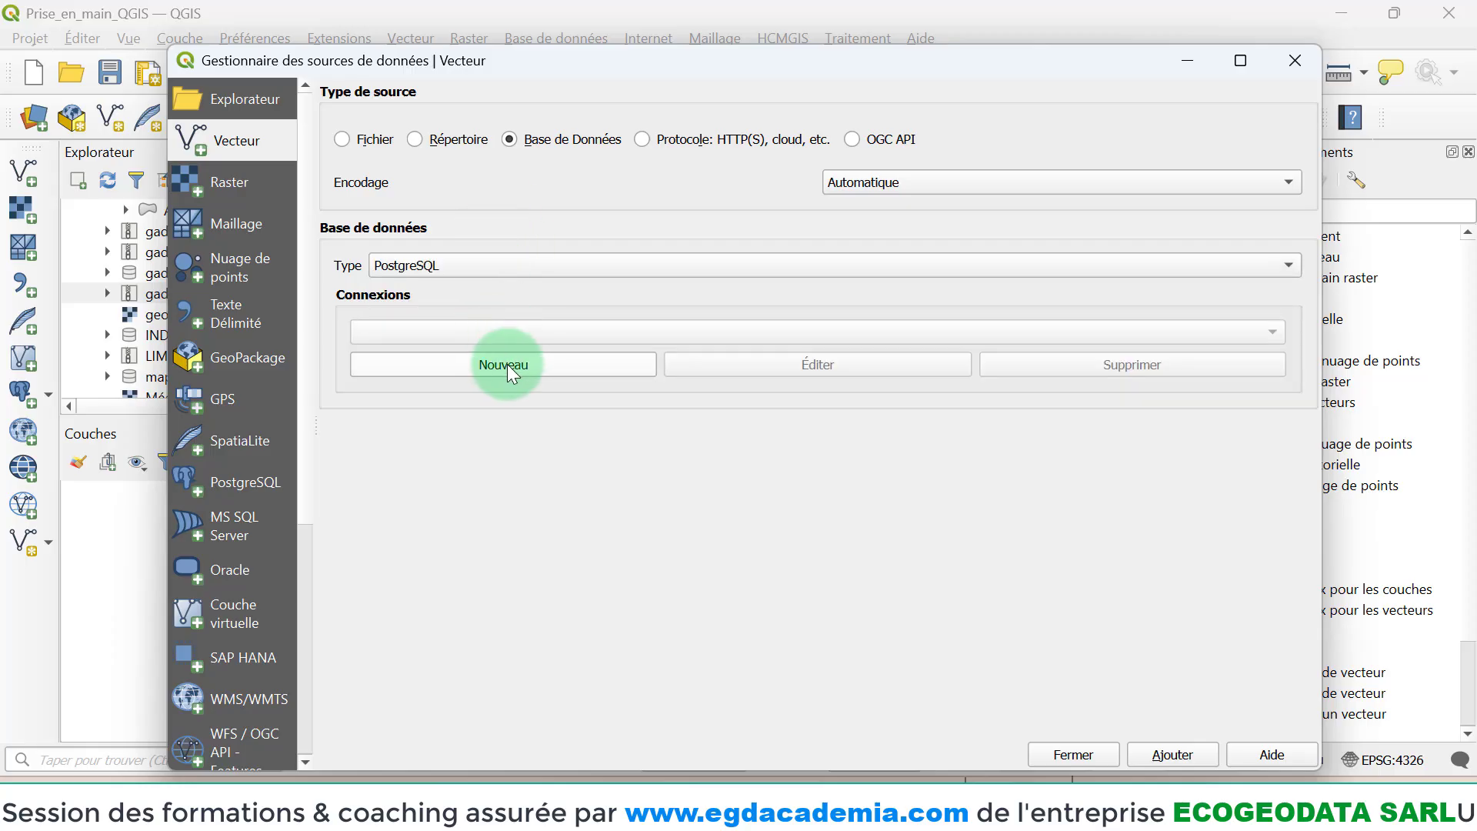
click(502, 365)
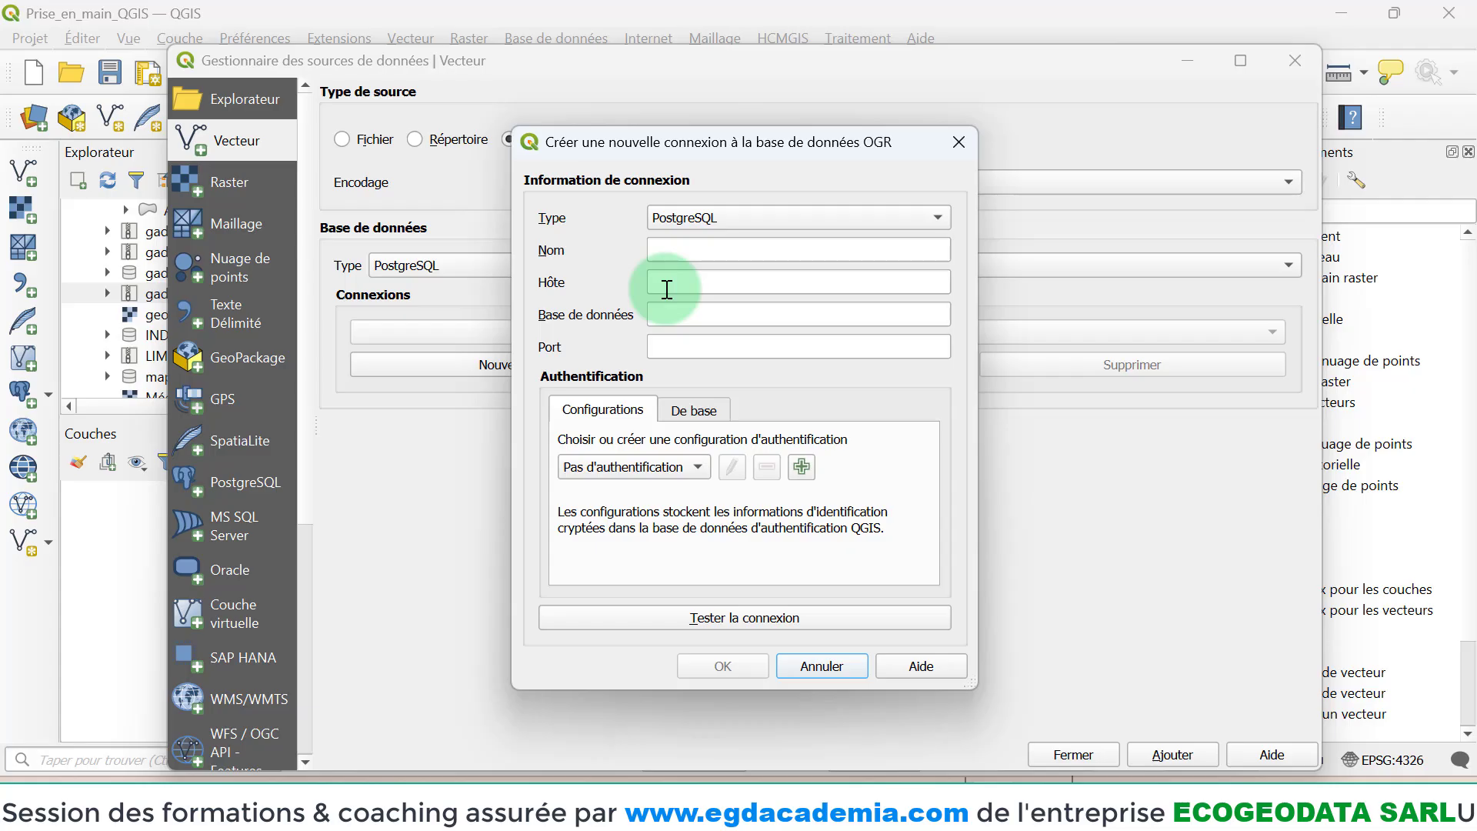
click(957, 145)
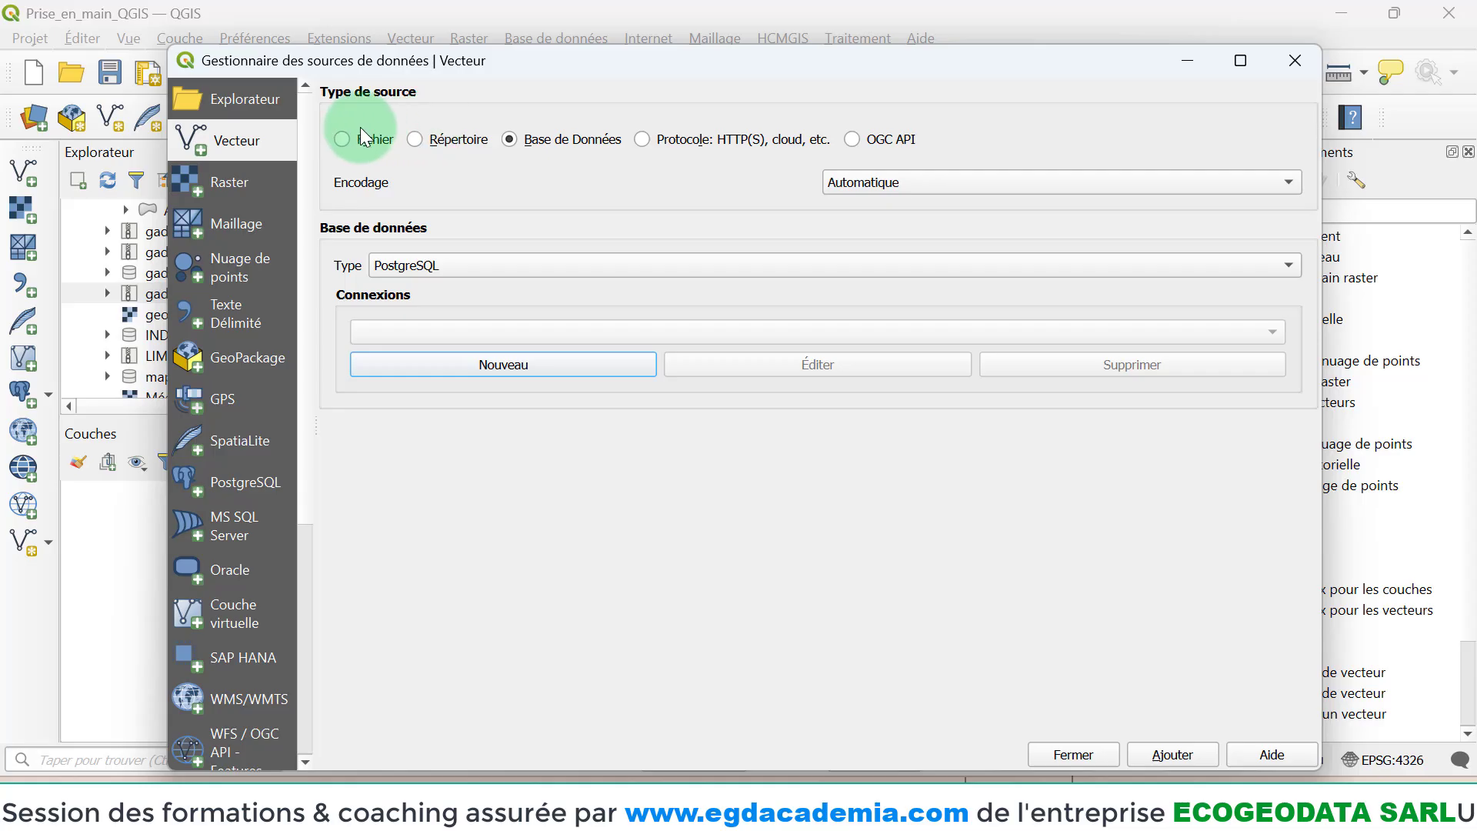
click(341, 142)
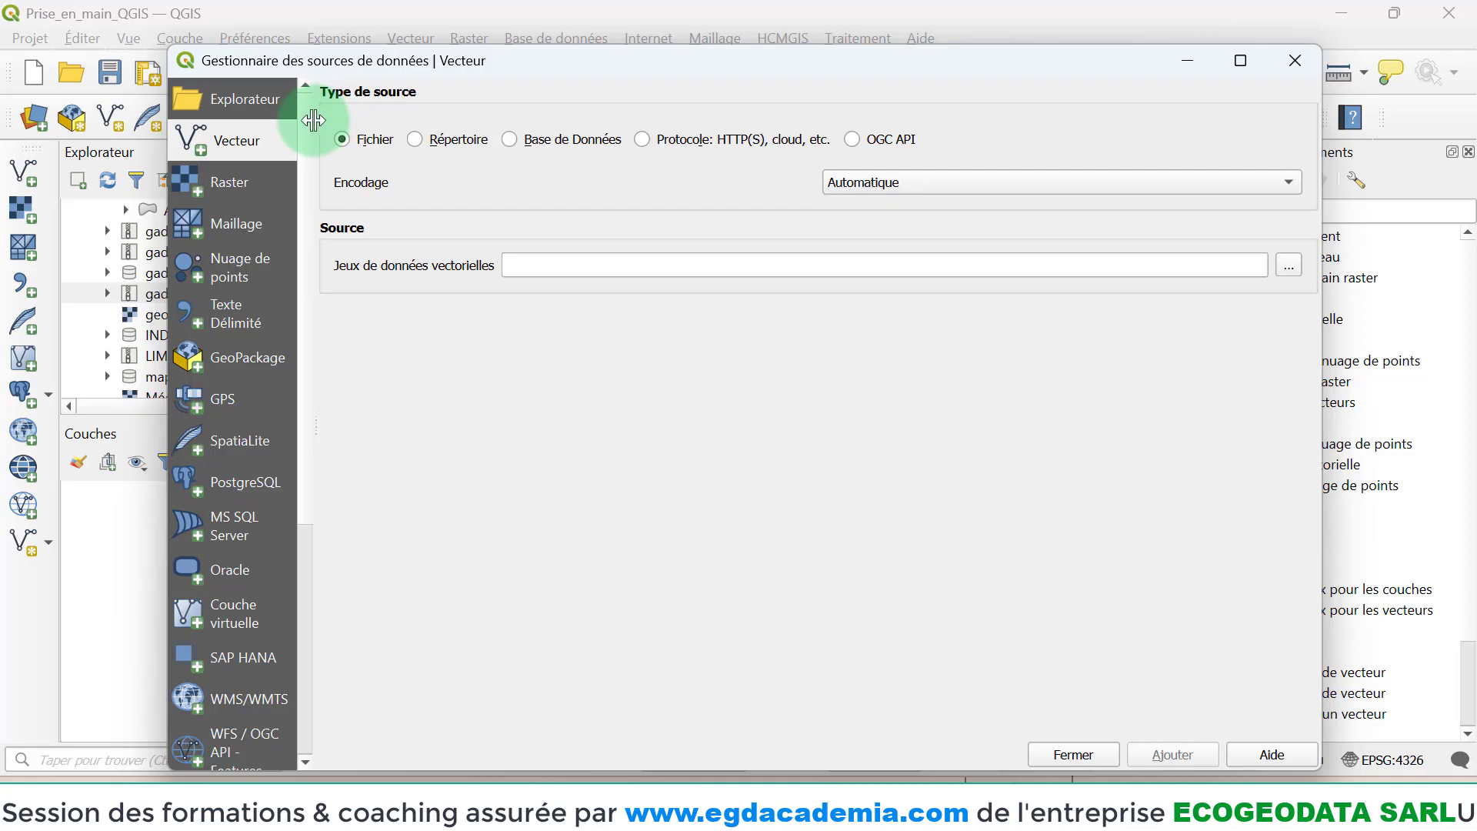
scroll(310, 117, down, 1)
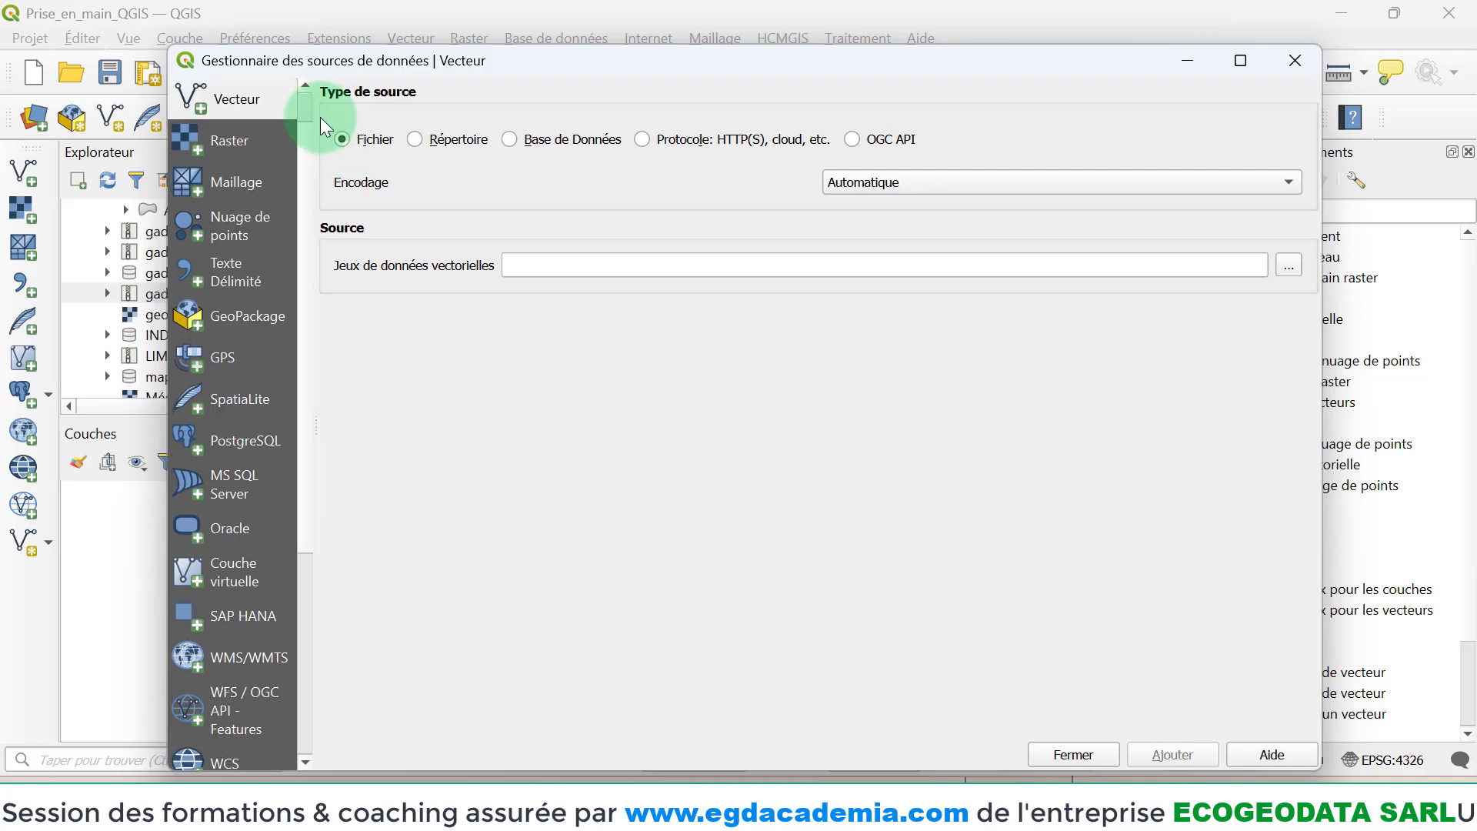
scroll(300, 100, up, 1)
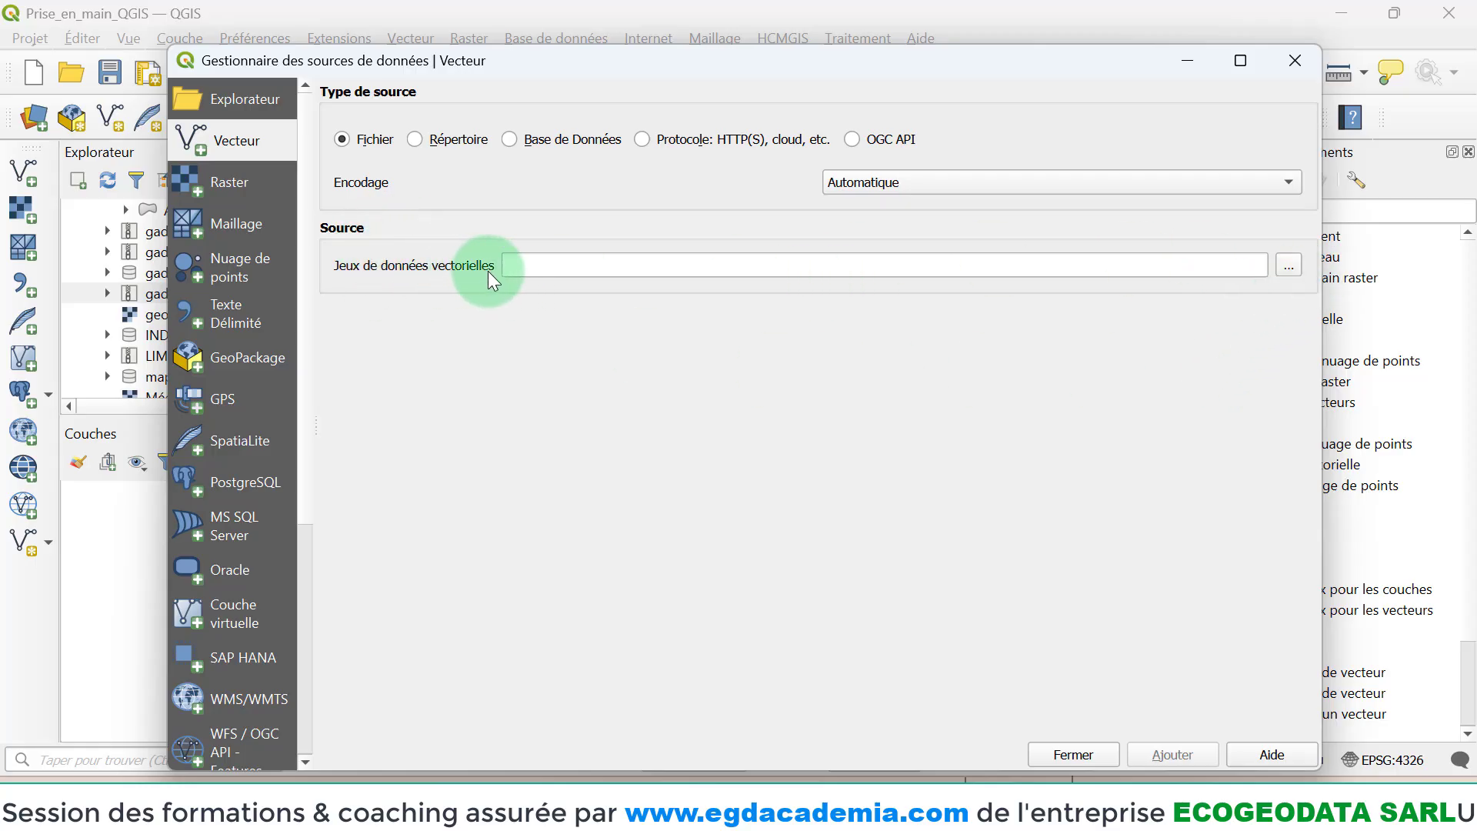
- Browse for a vector dataset file and open the gadm41_FRA_shp folder in Téléchargements
click(1290, 264)
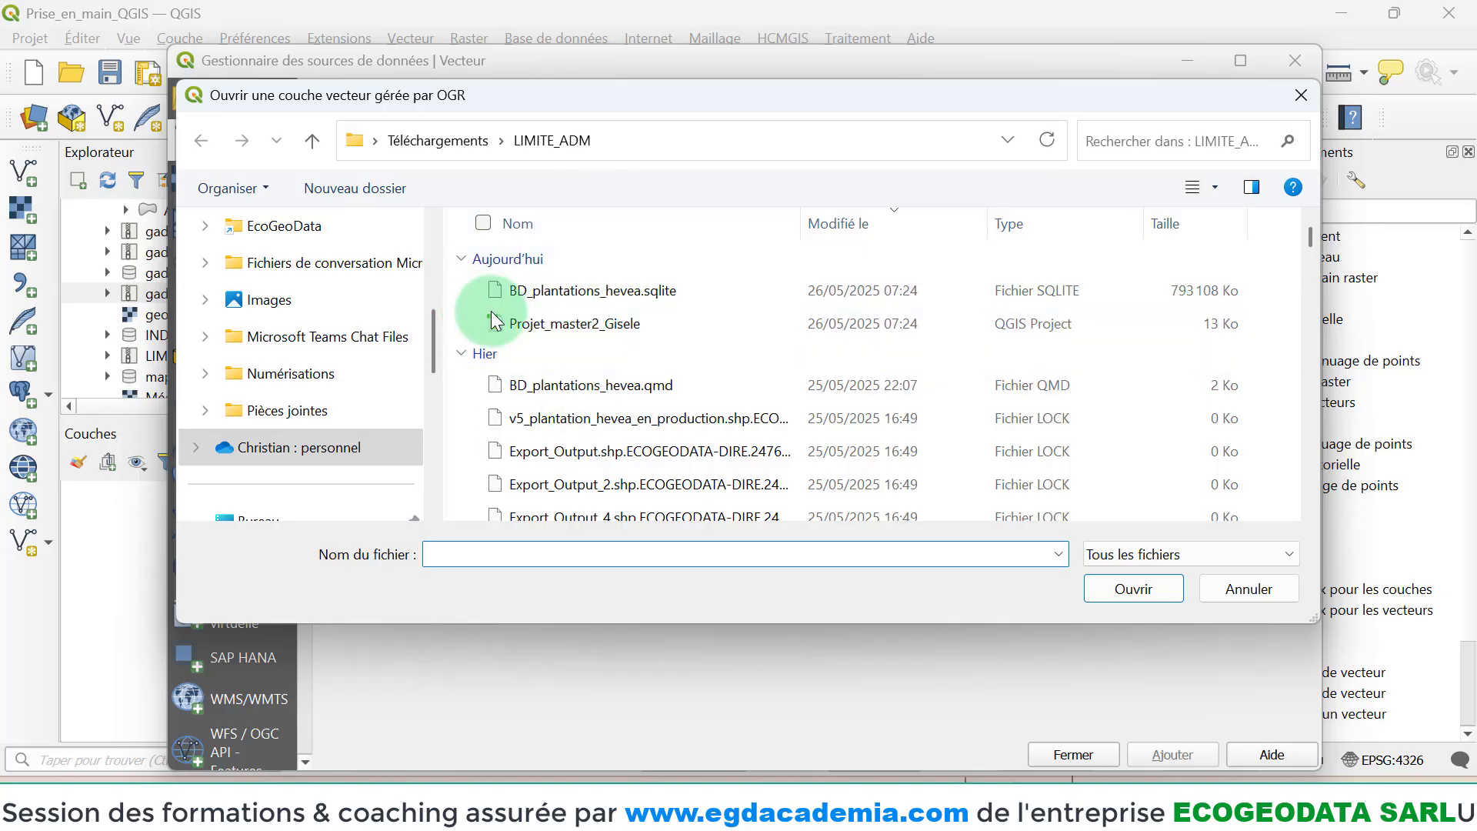
click(410, 141)
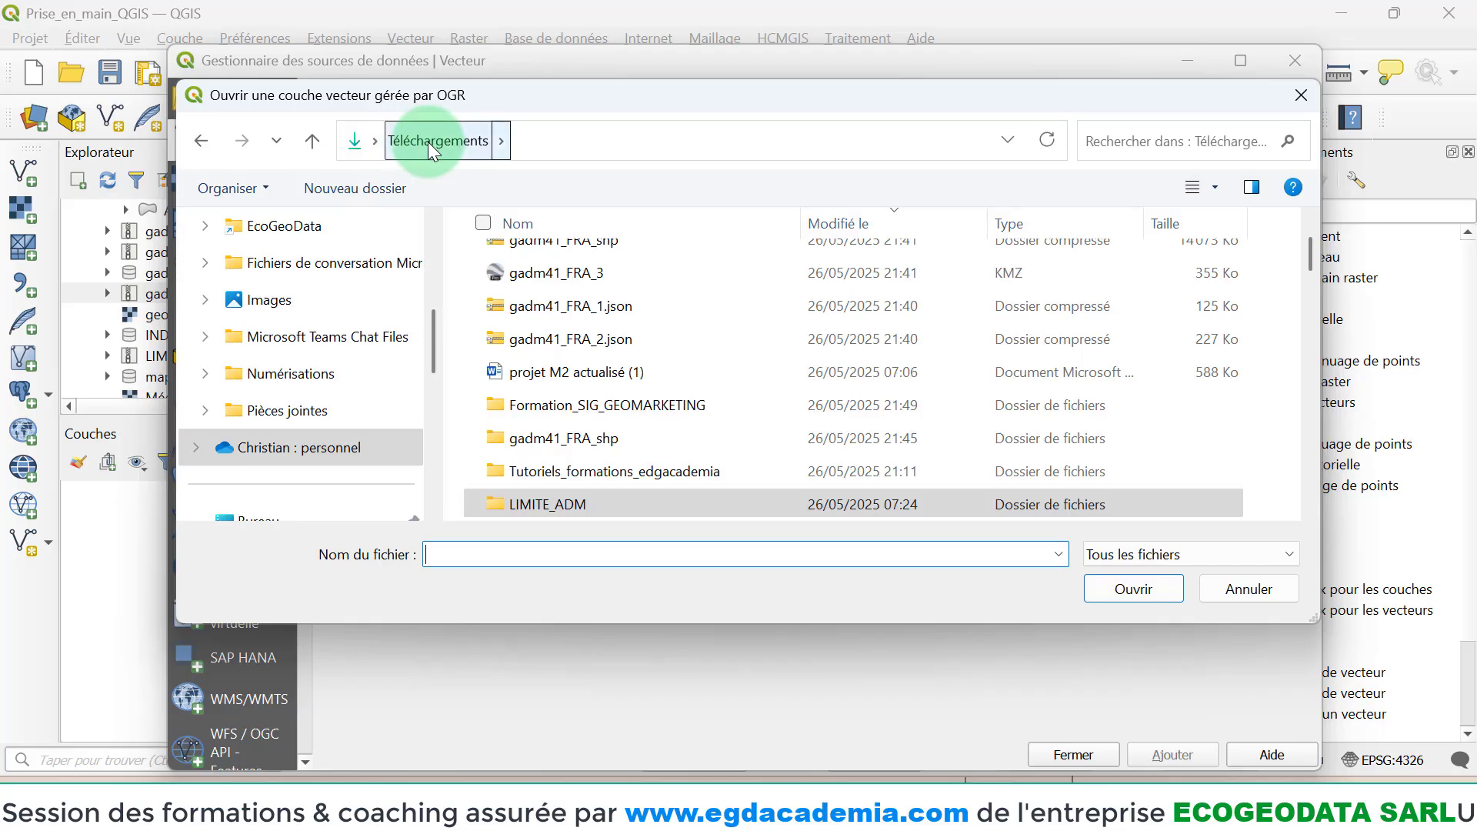
scroll(577, 323, up, 2)
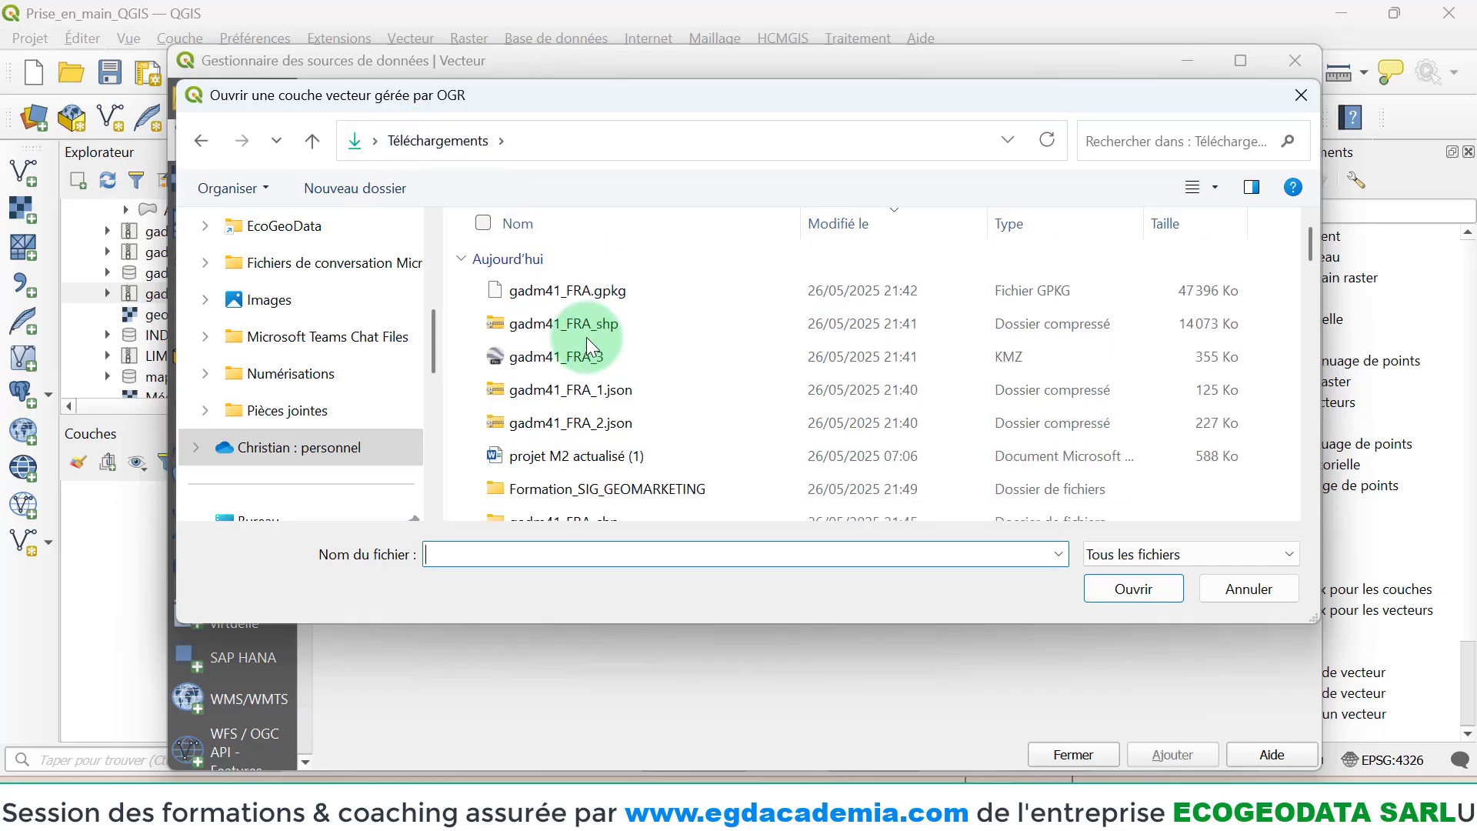
scroll(548, 419, down, 1)
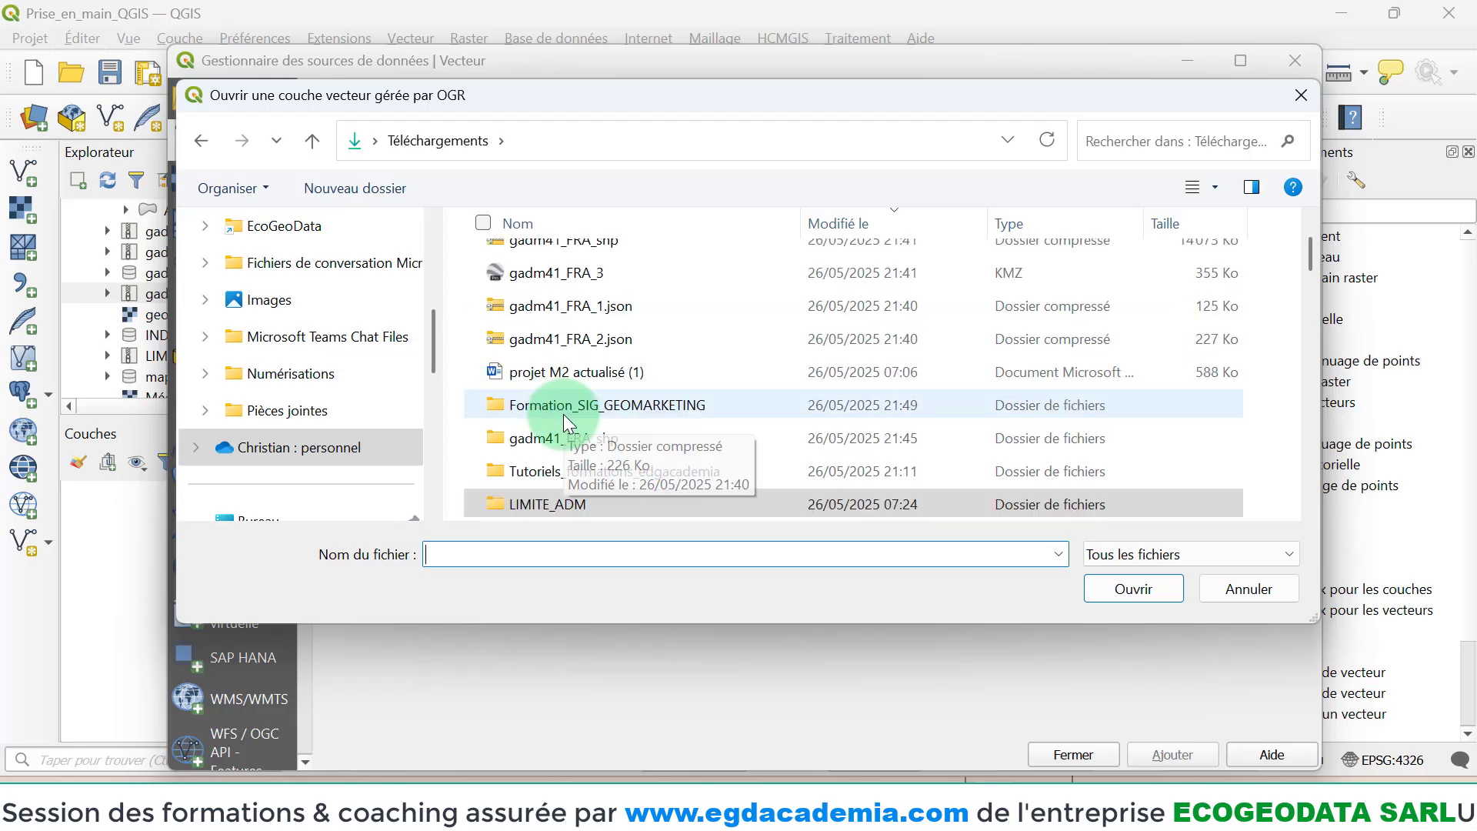
click(579, 439)
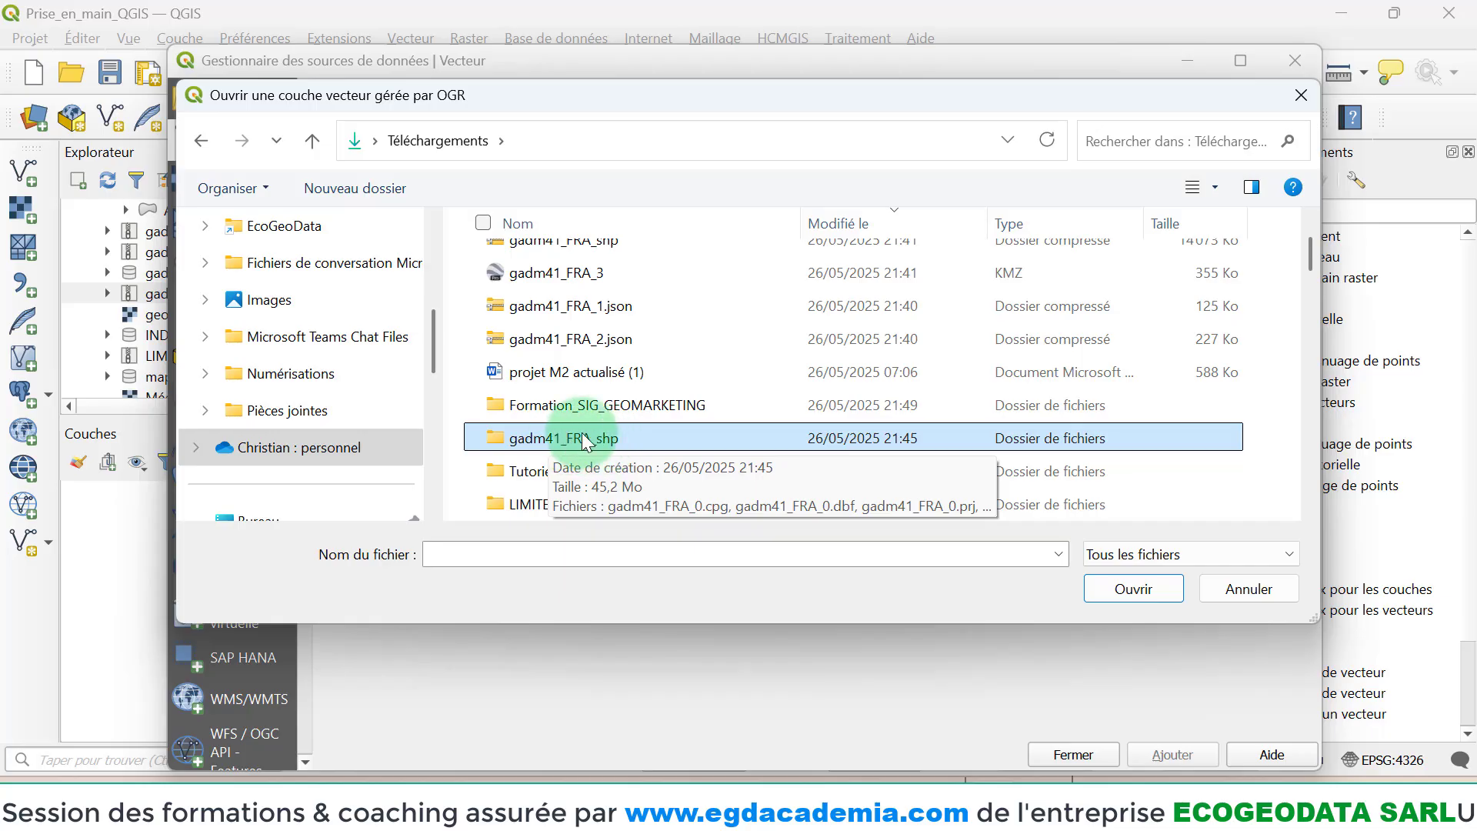
double_click(581, 432)
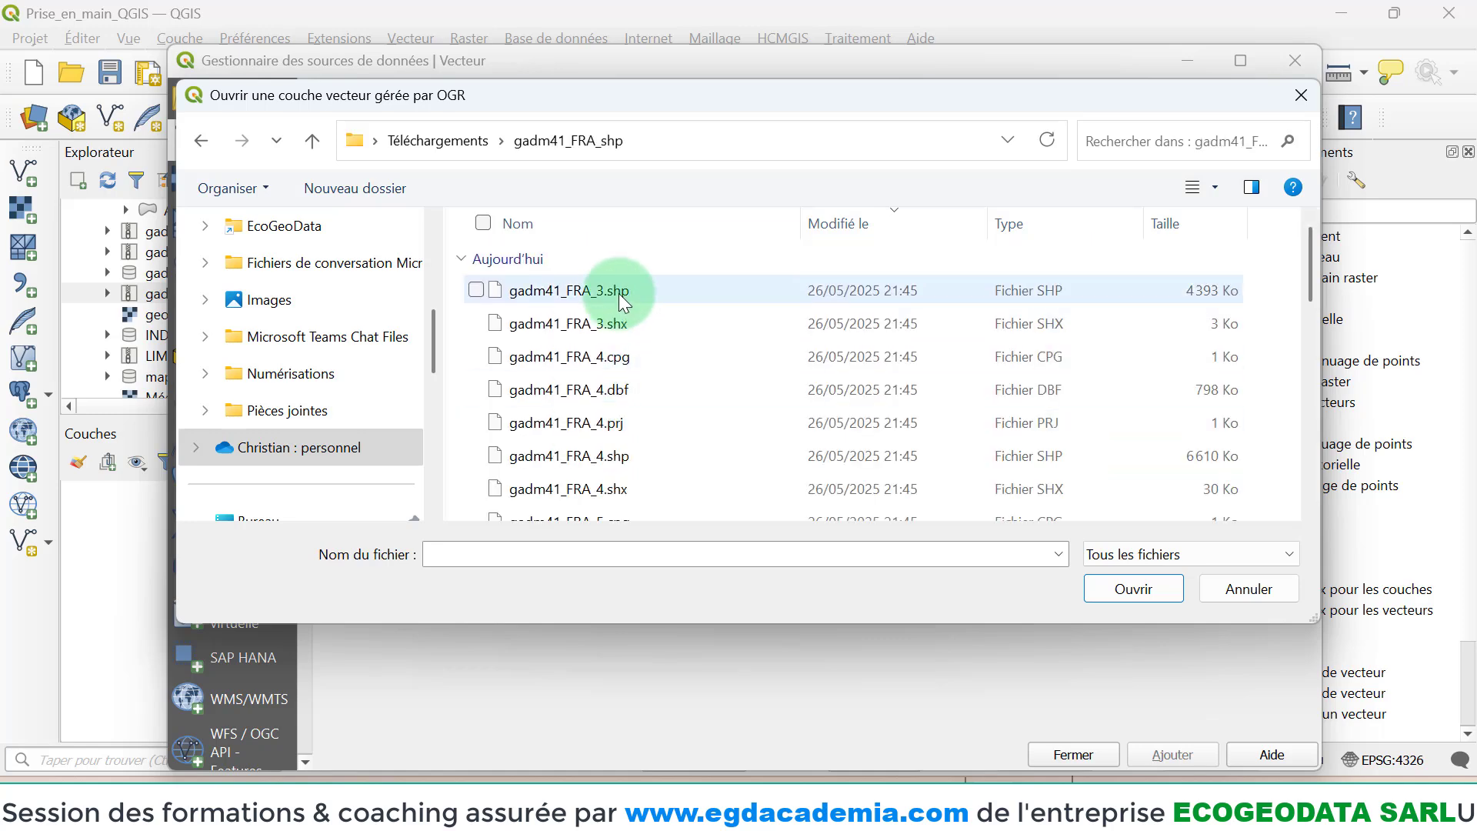
- Choose the gadm41_FRA_0.shp shapefile as the vector dataset source
scroll(619, 293, down, 5)
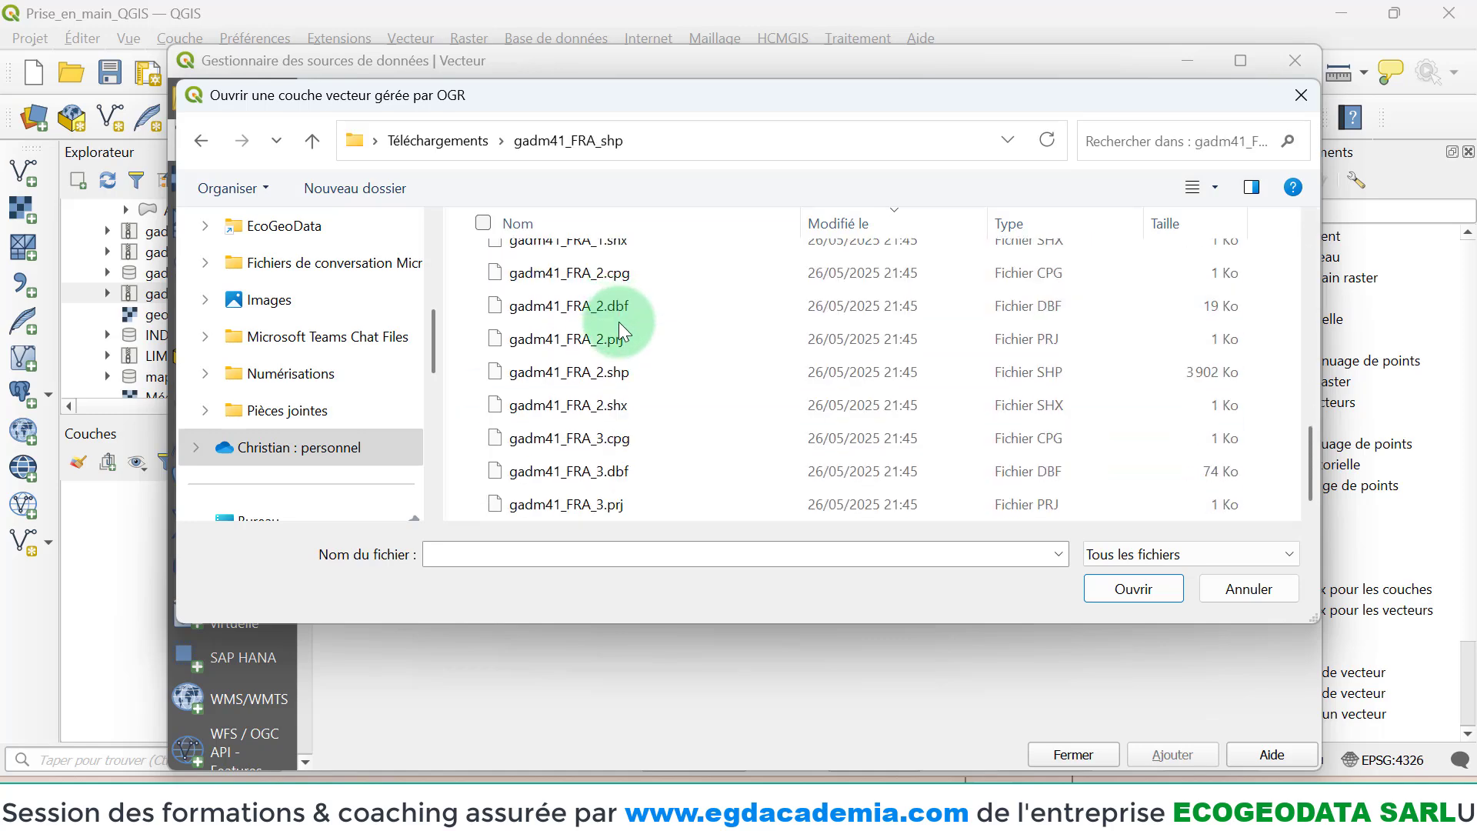
scroll(618, 321, down, 5)
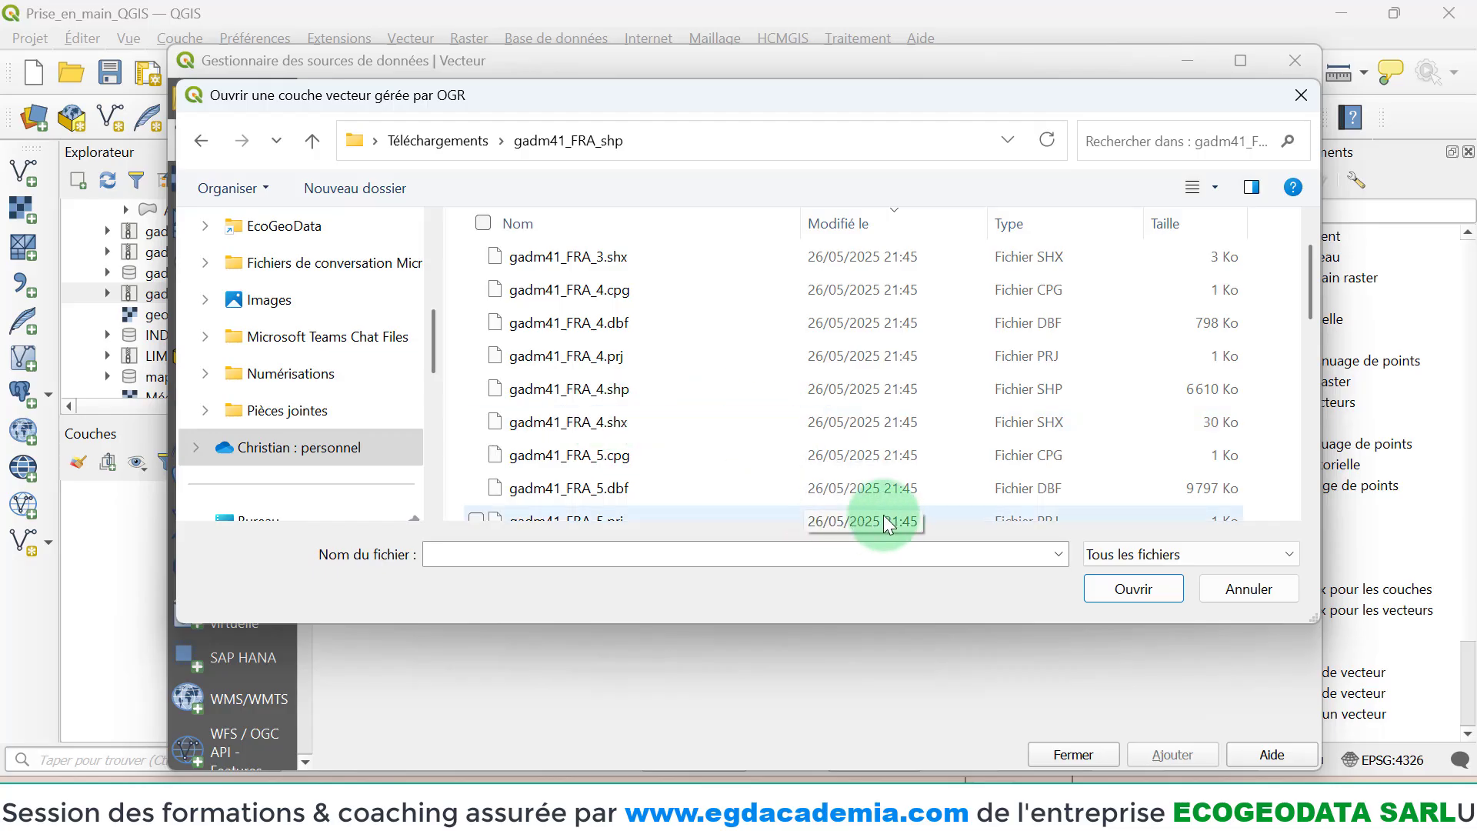
click(726, 400)
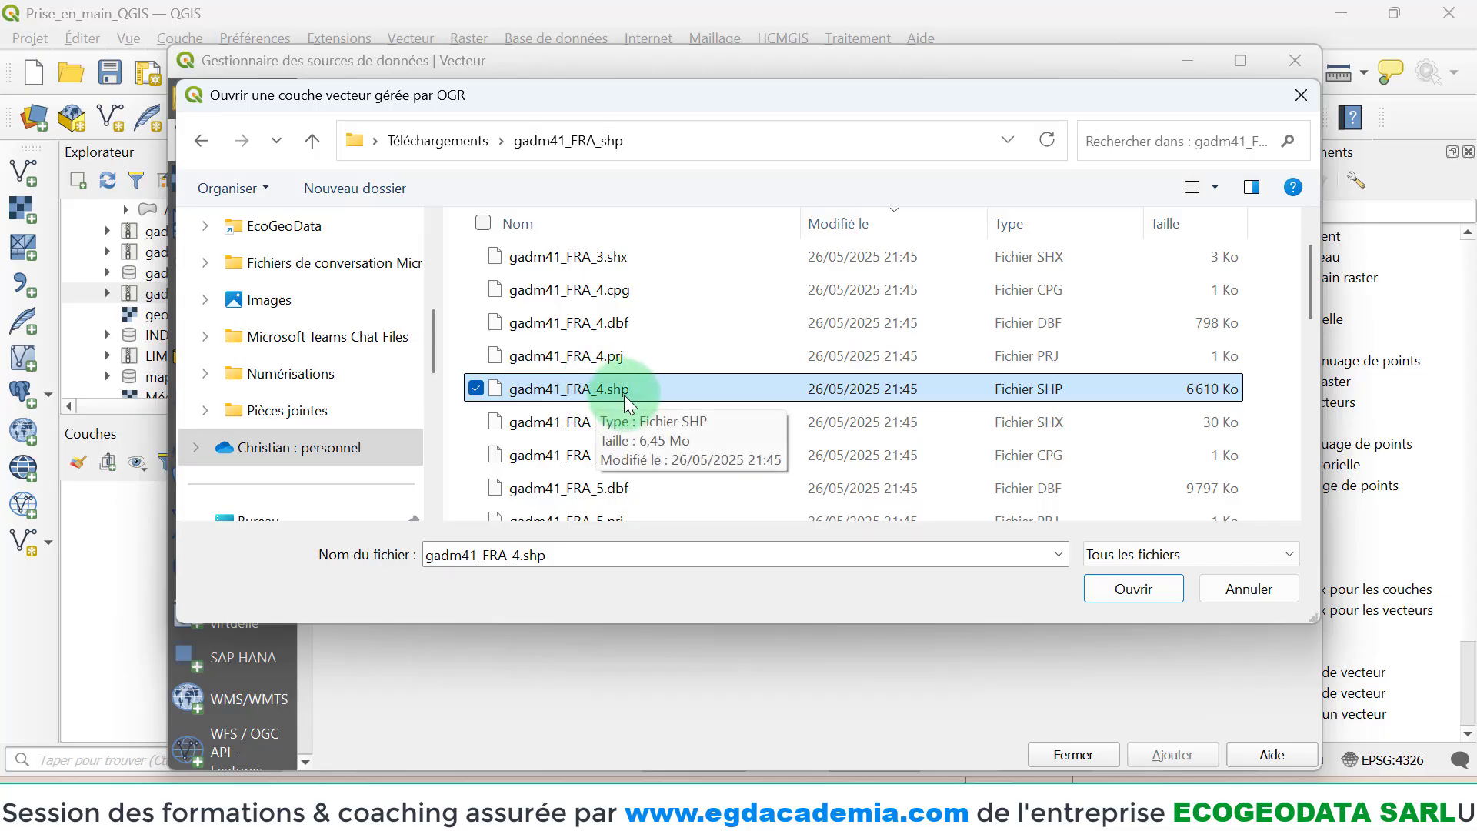
scroll(616, 417, up, 4)
scroll(607, 400, up, 2)
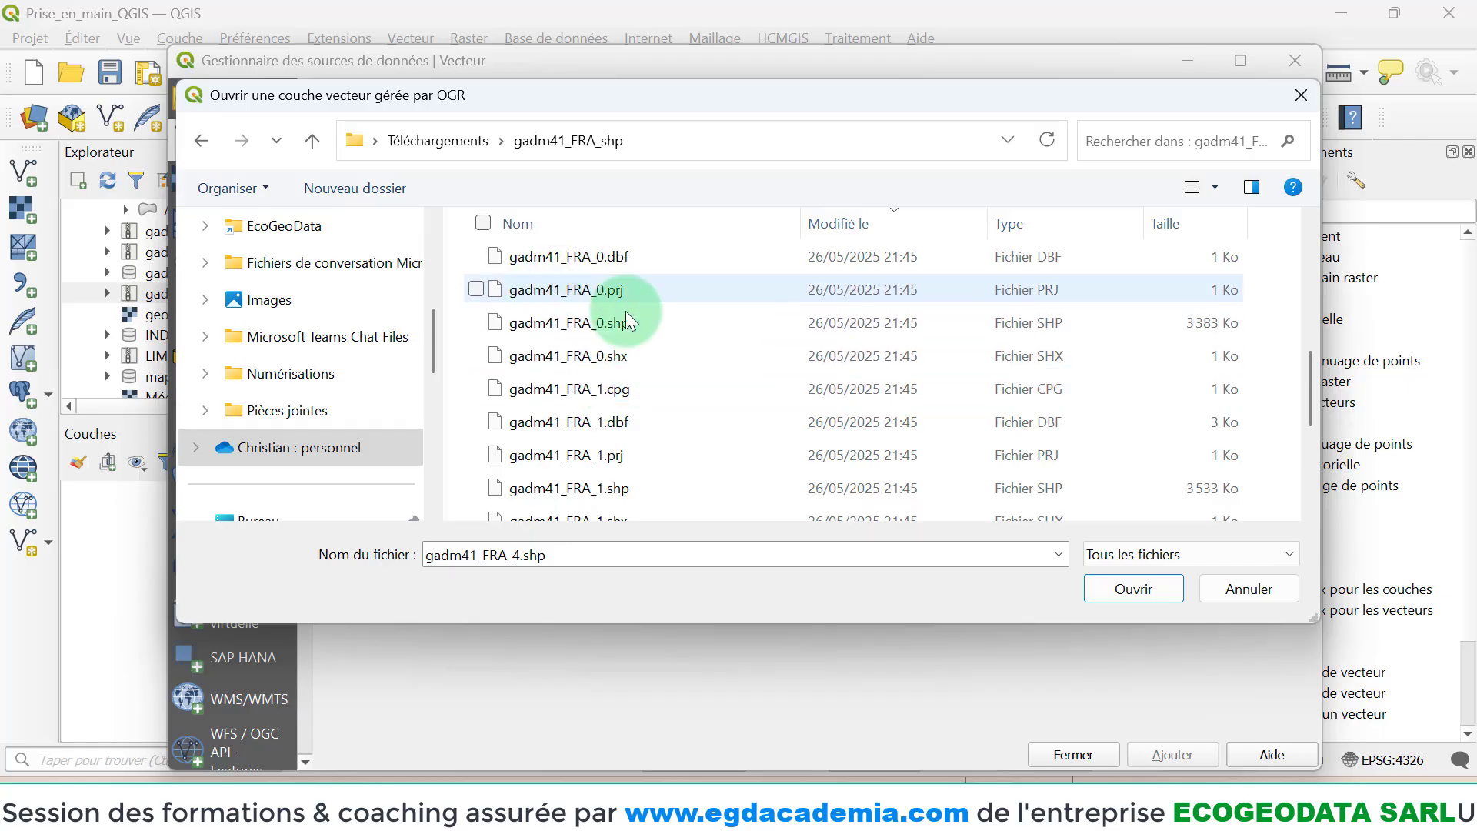
click(607, 327)
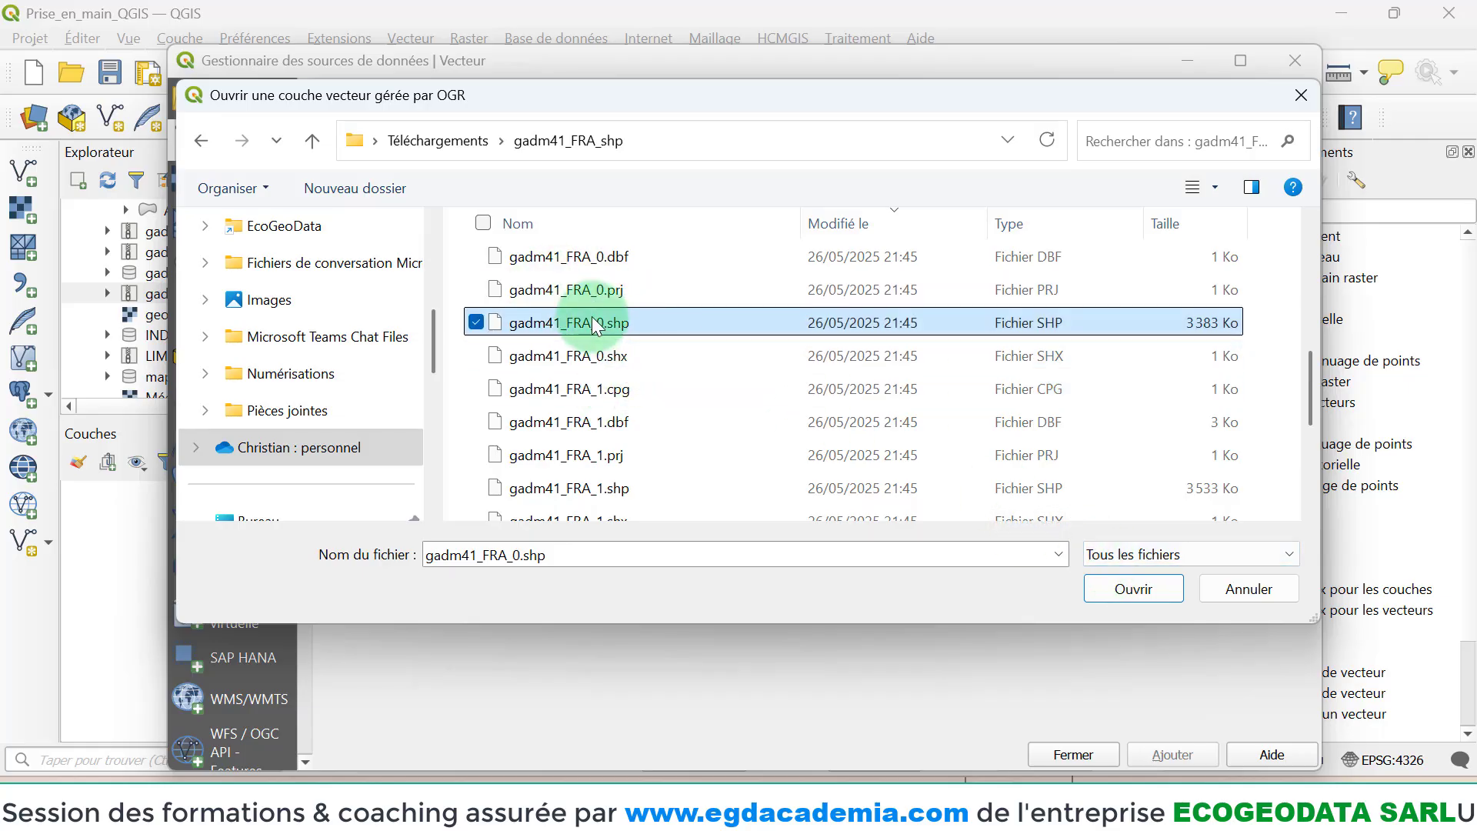
click(1129, 592)
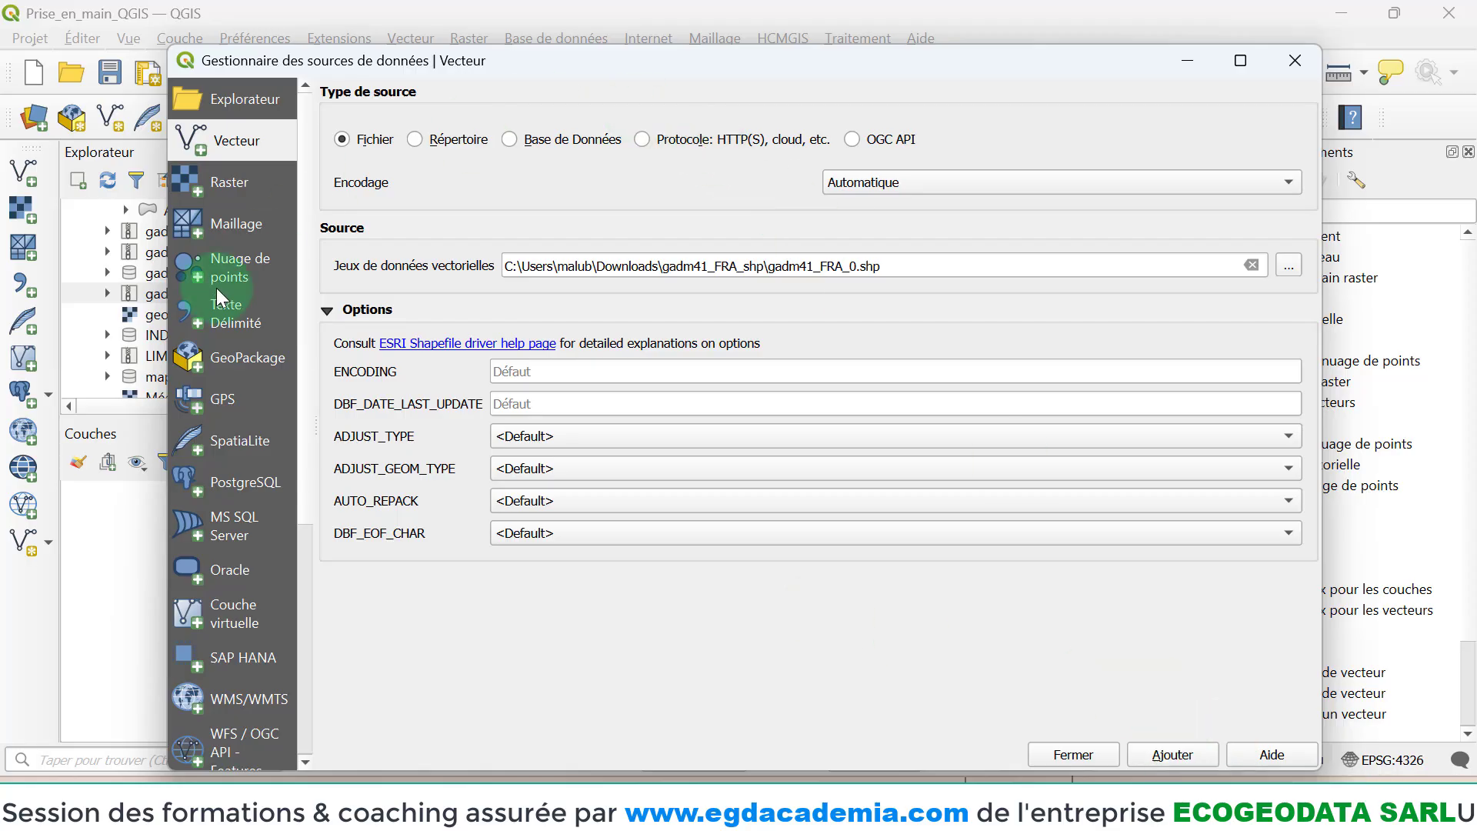
- Add the gadm41_FRA_0 layer to the project and move the source manager aside to view the map
drag(490, 62, 597, 38)
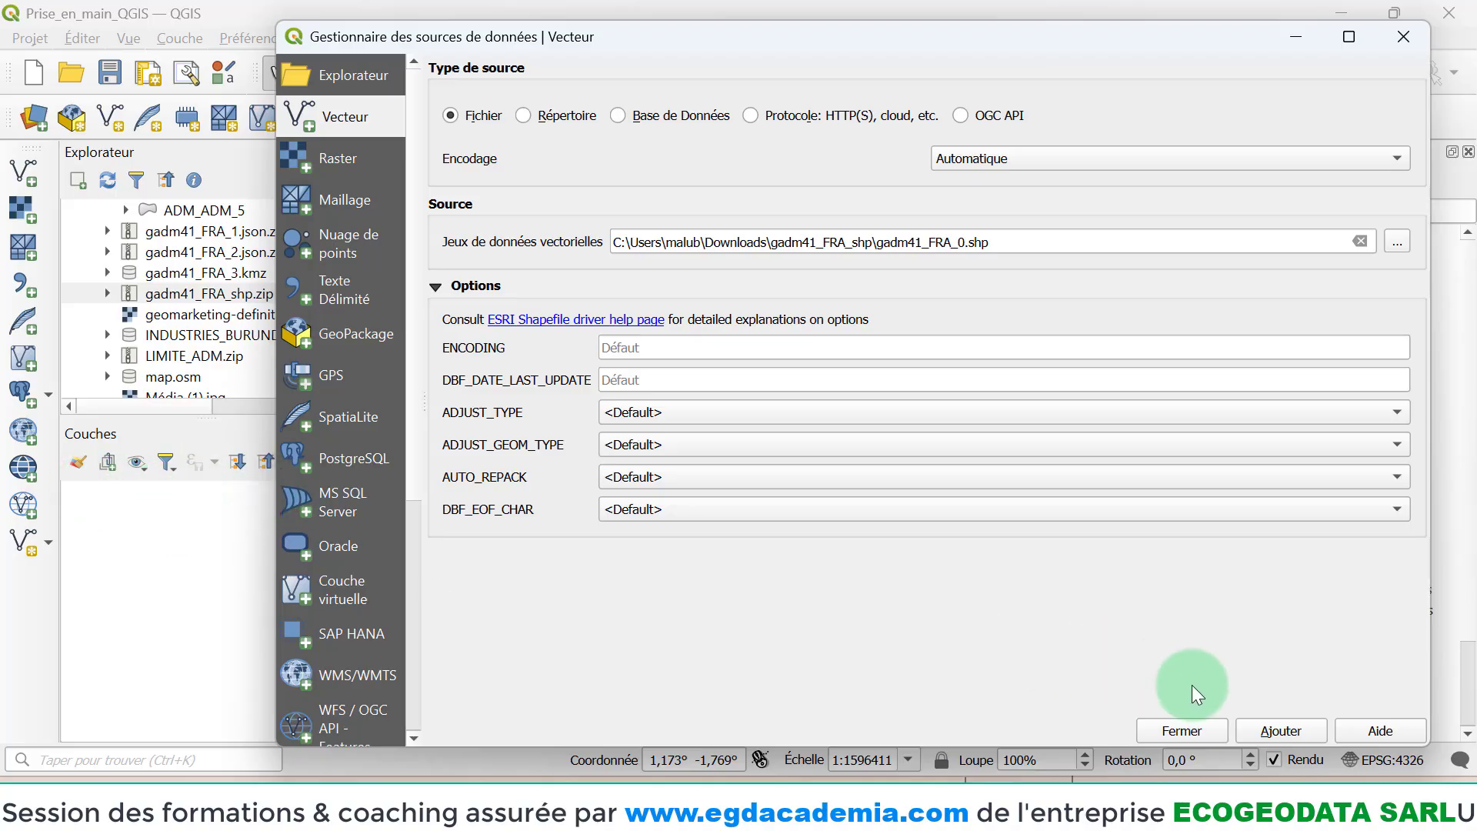
click(1286, 731)
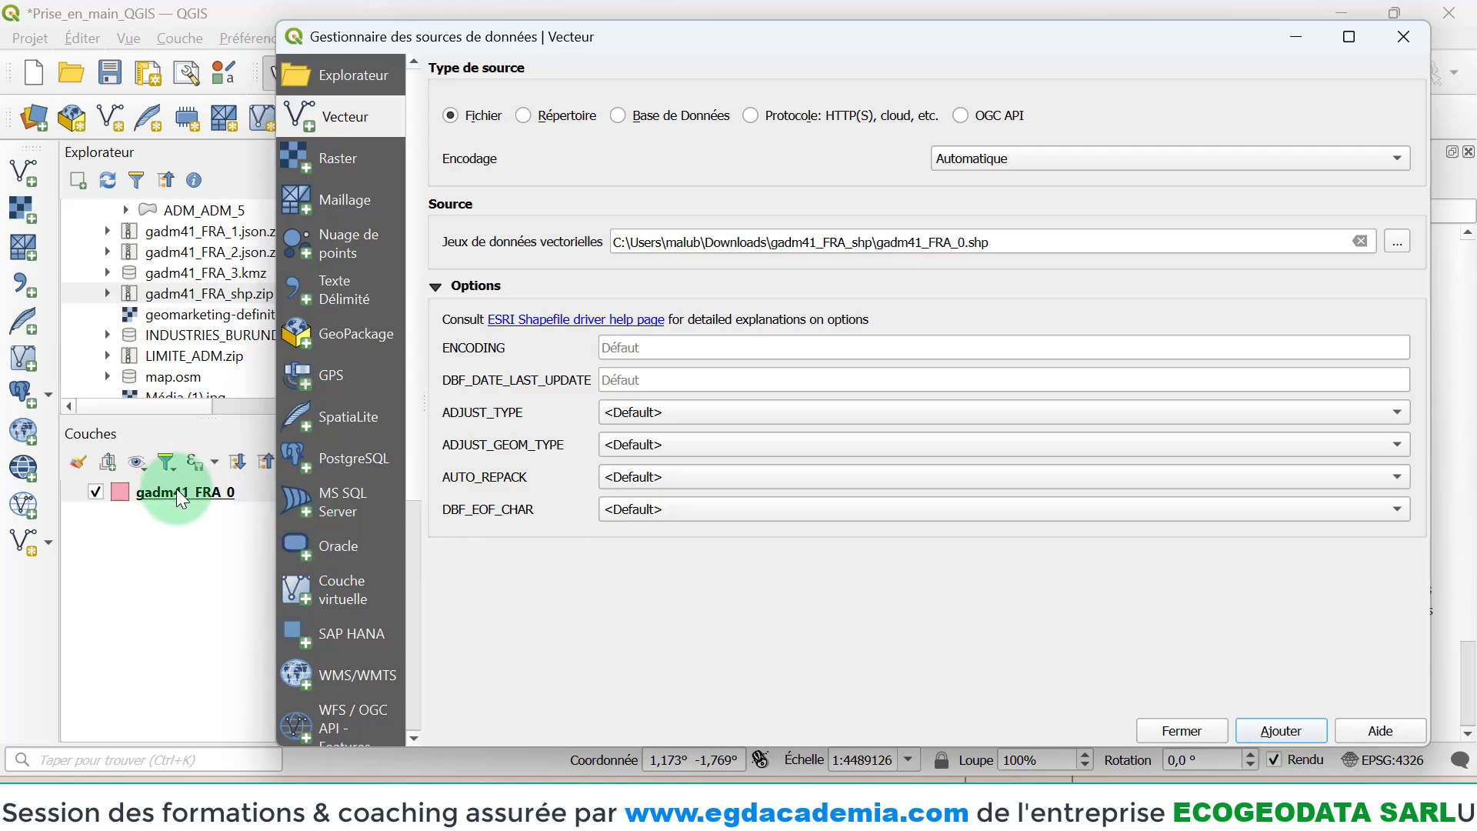
drag(1064, 34, 982, 728)
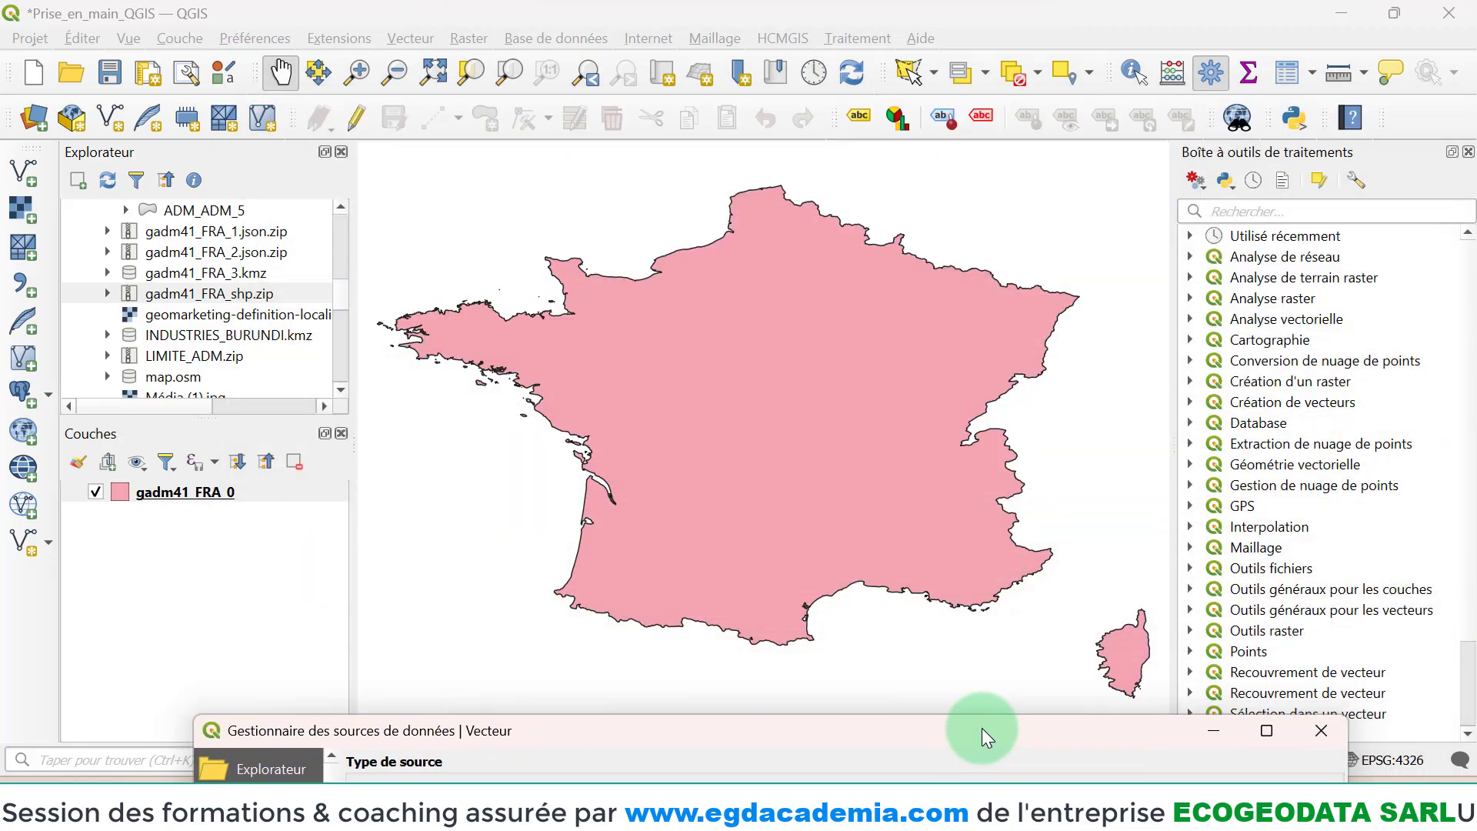
drag(981, 728, 1080, 63)
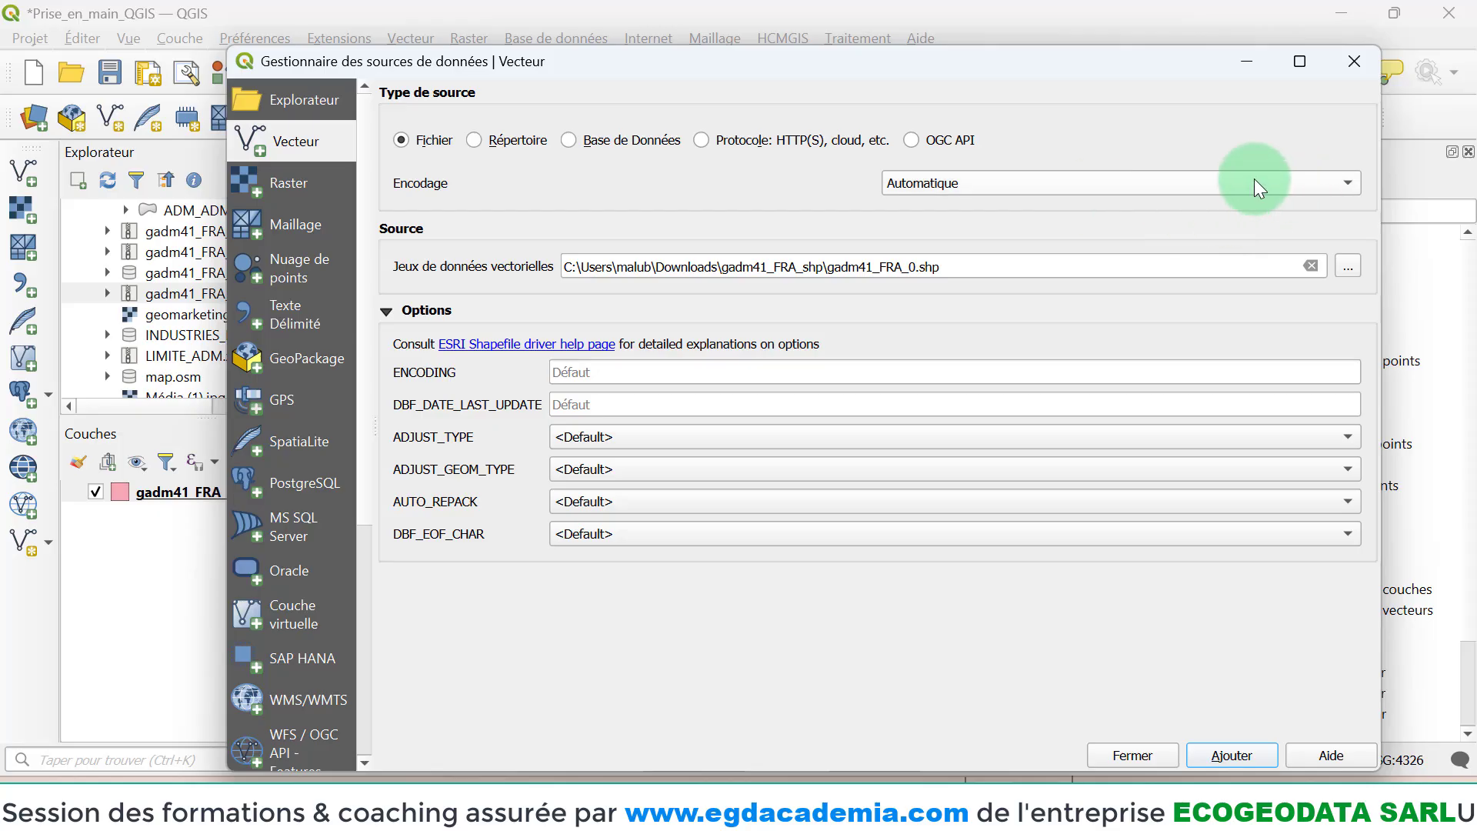
- Add gadm41_FRA_1.shp and gadm41_FRA_2.shp together as vector layers and close the data source manager
click(1345, 266)
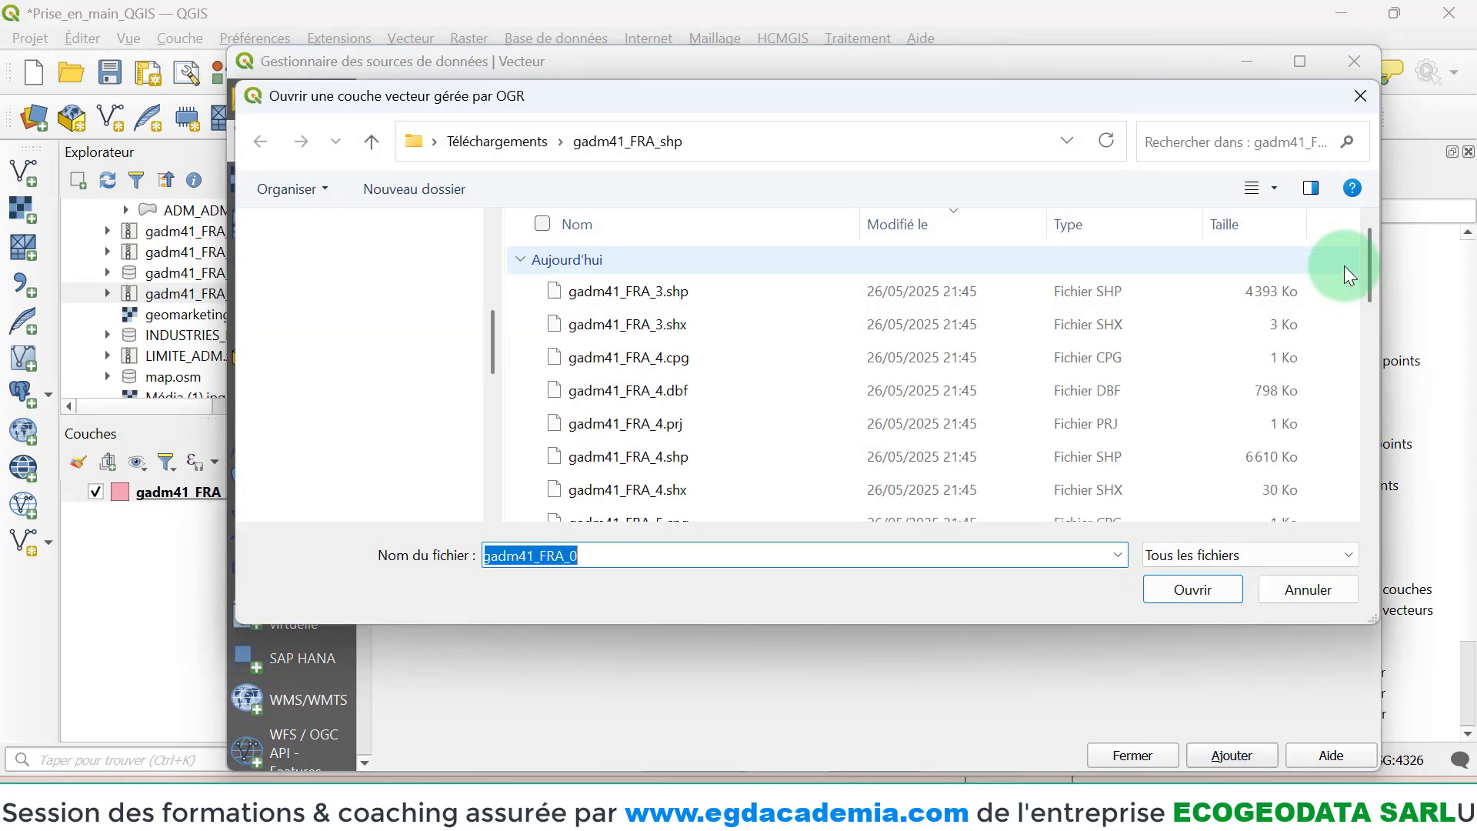
scroll(708, 372, down, 5)
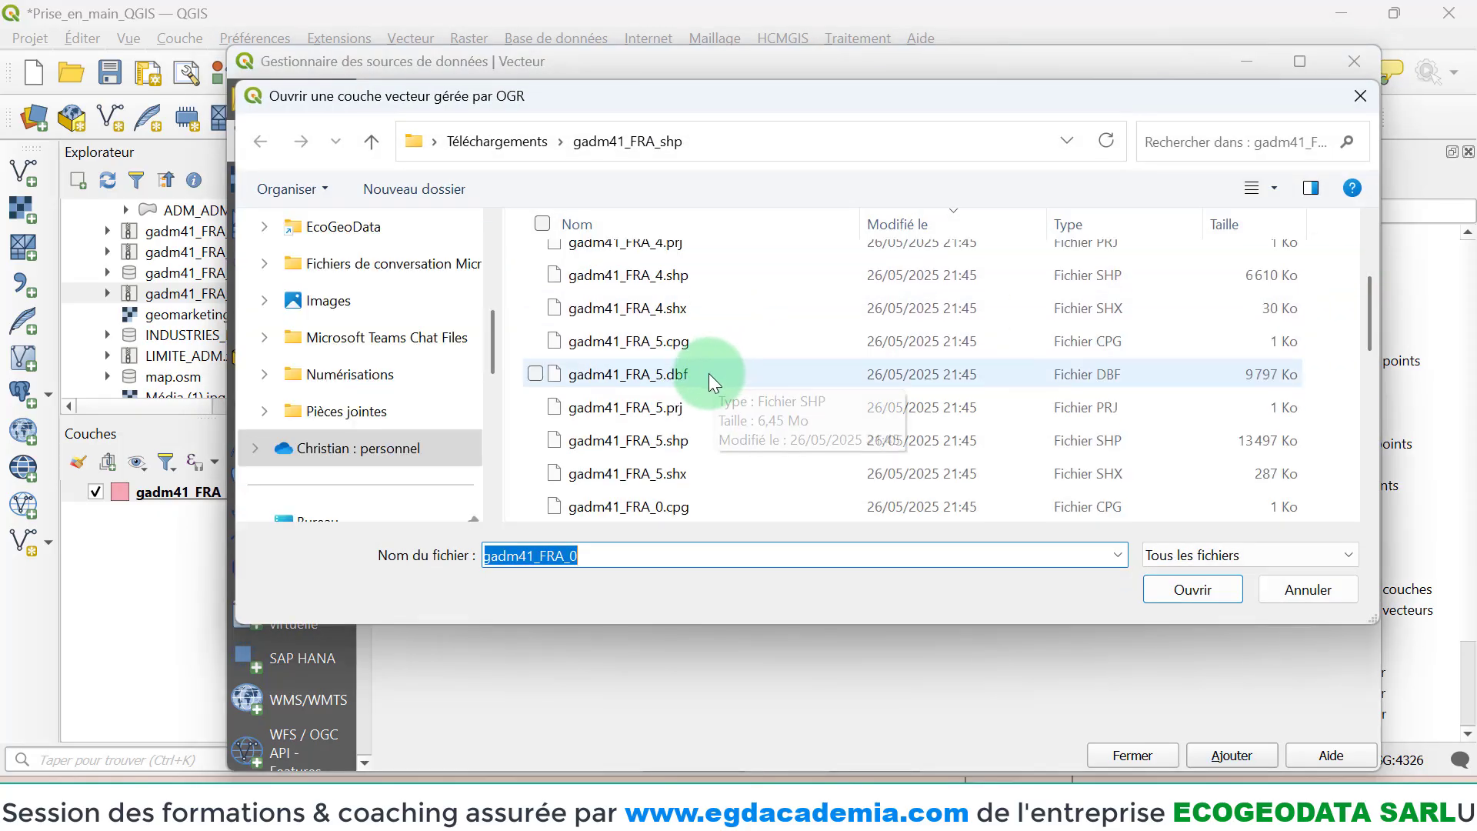
scroll(699, 374, down, 1)
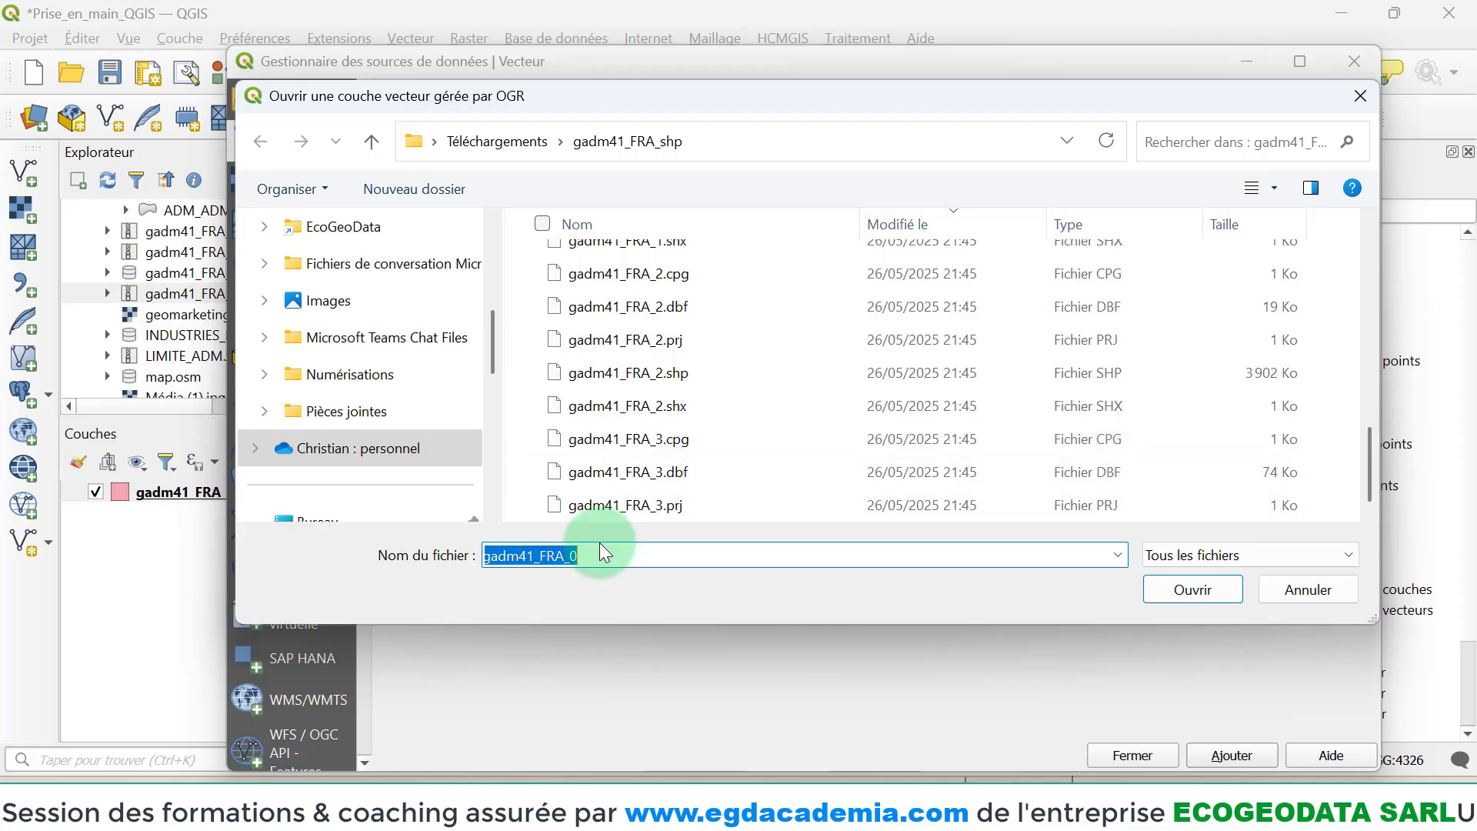
scroll(709, 426, up, 1)
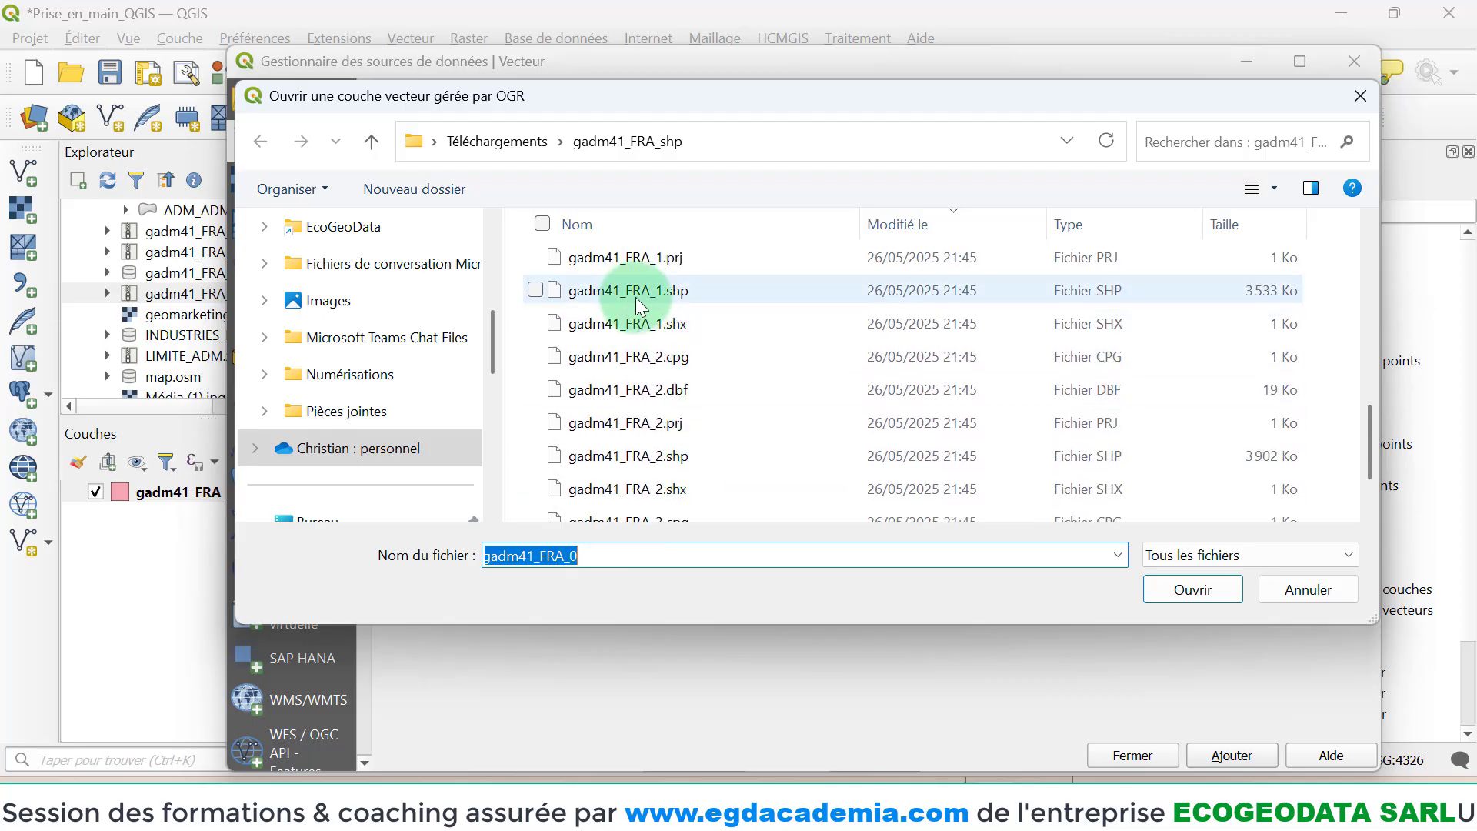
click(678, 289)
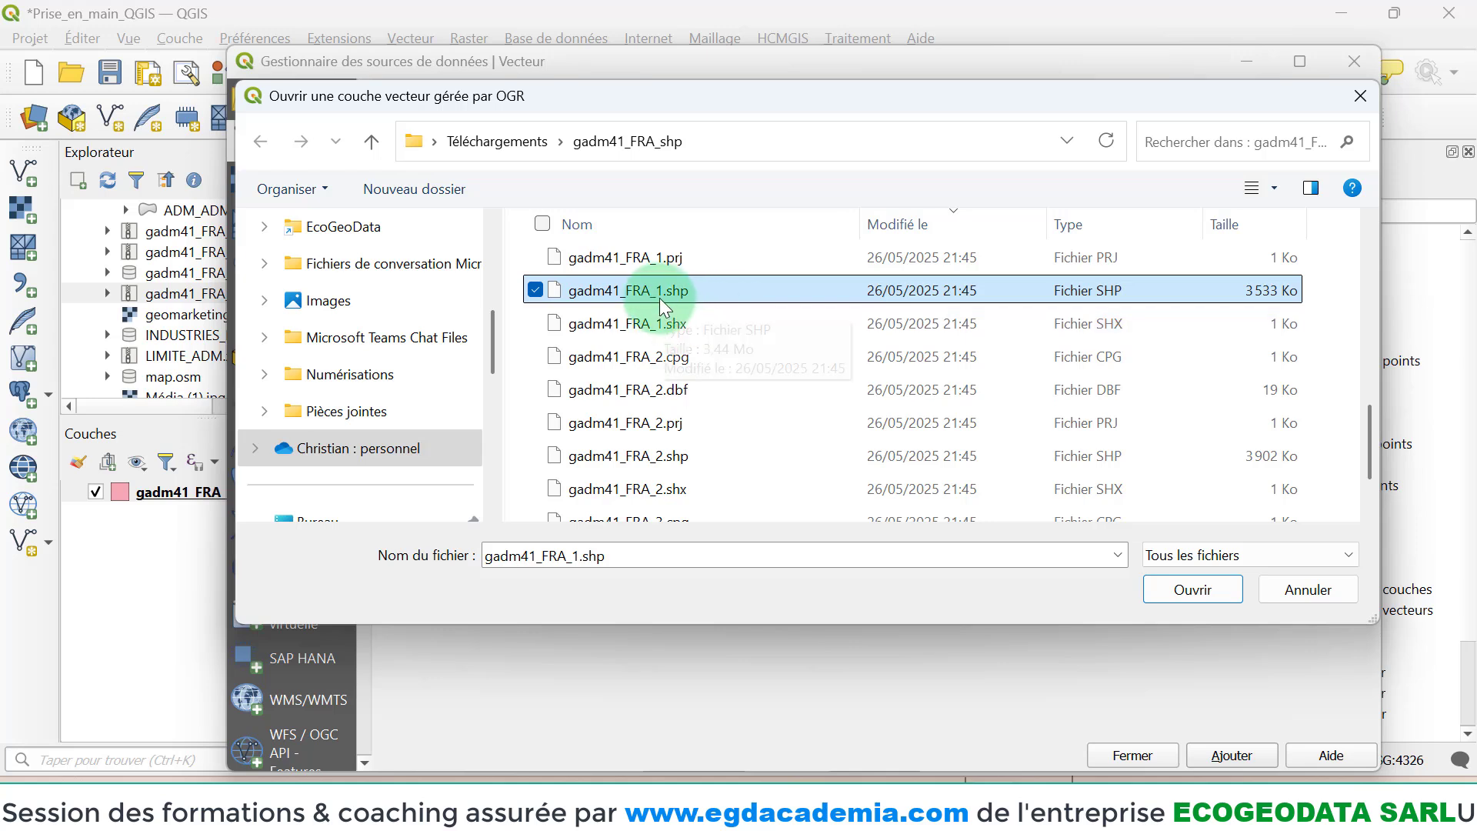
ctrl+click(660, 461)
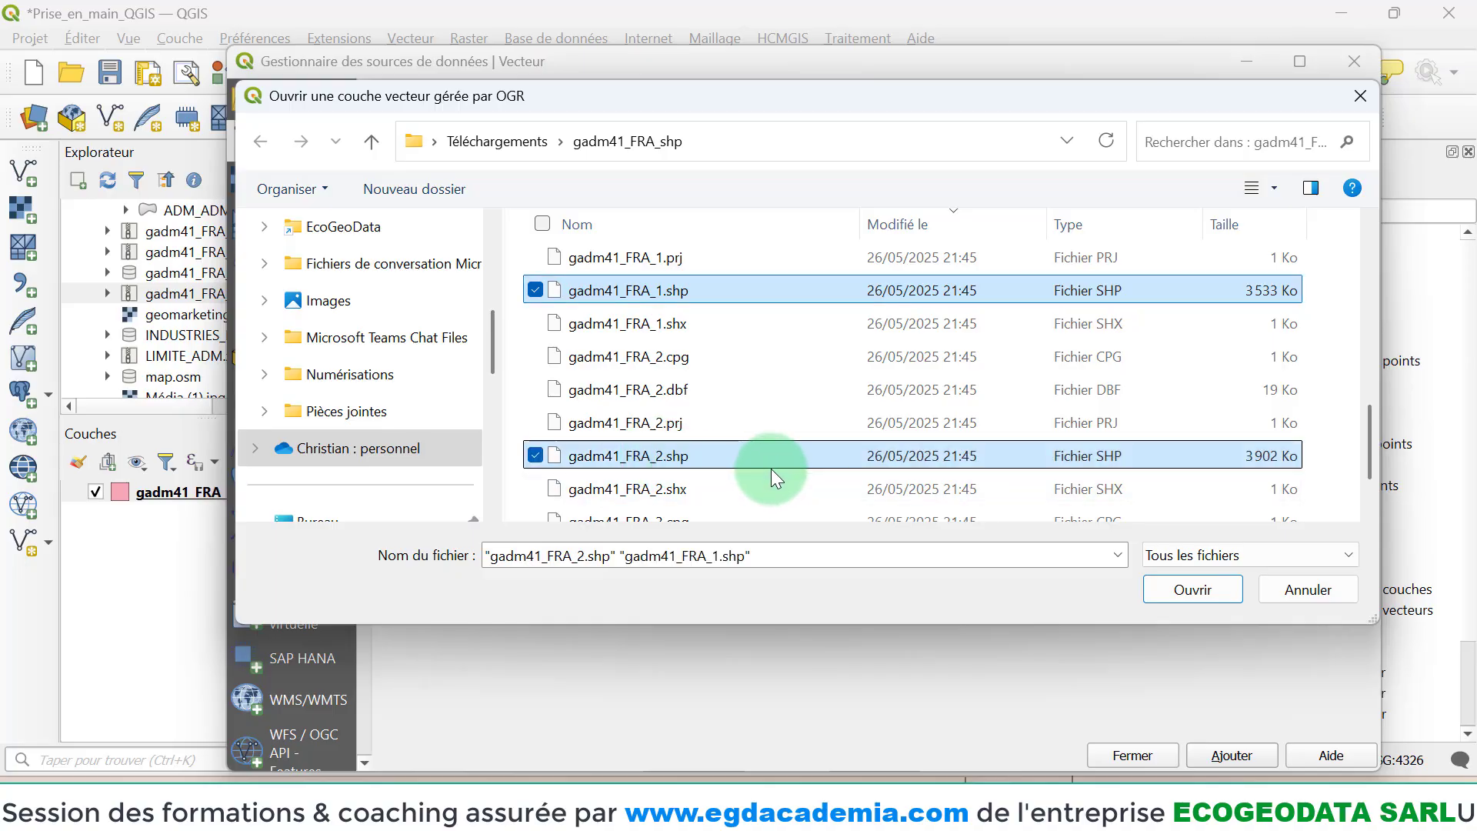
click(1202, 589)
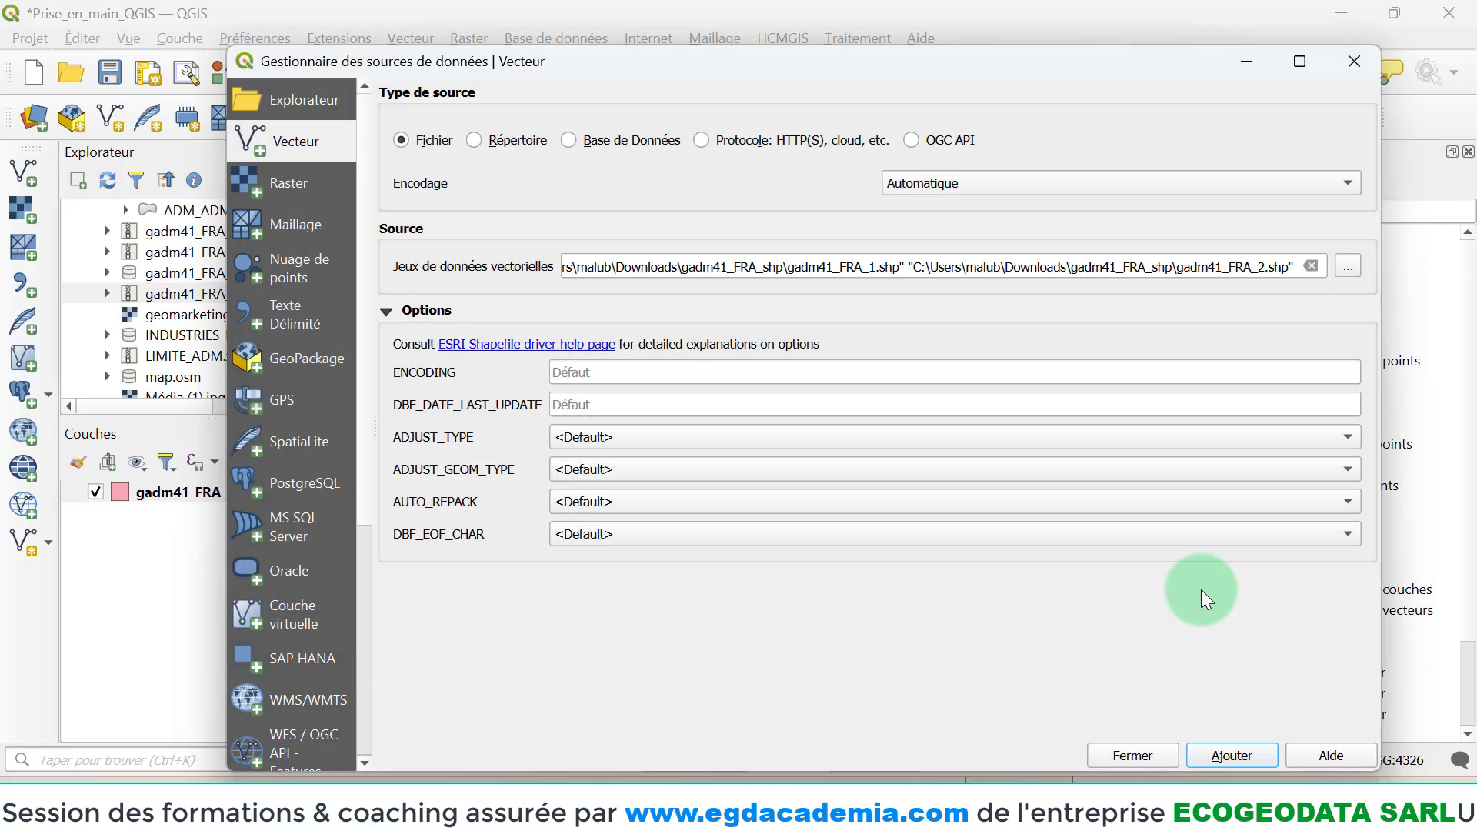
click(1226, 758)
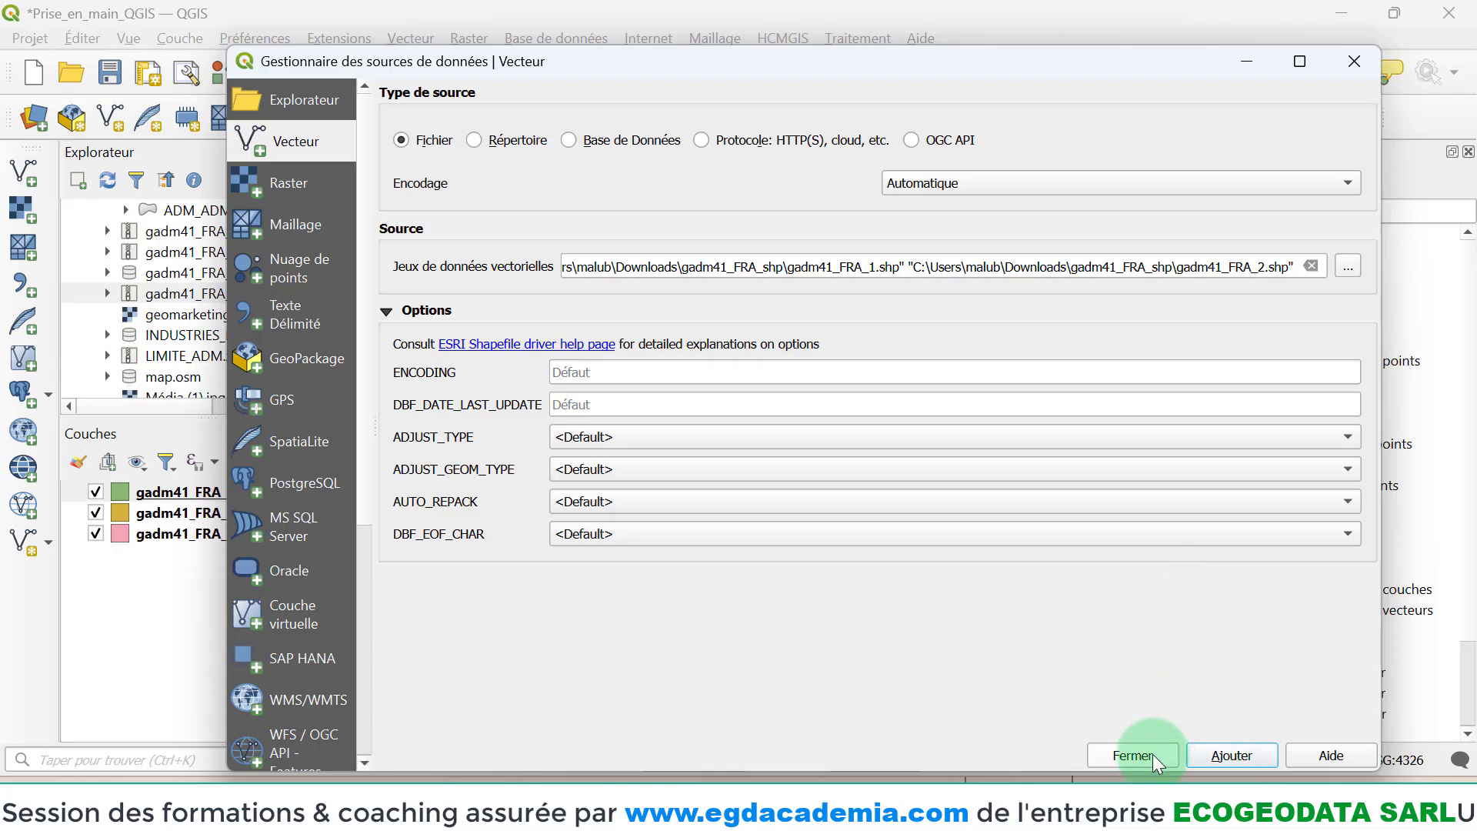
click(1132, 755)
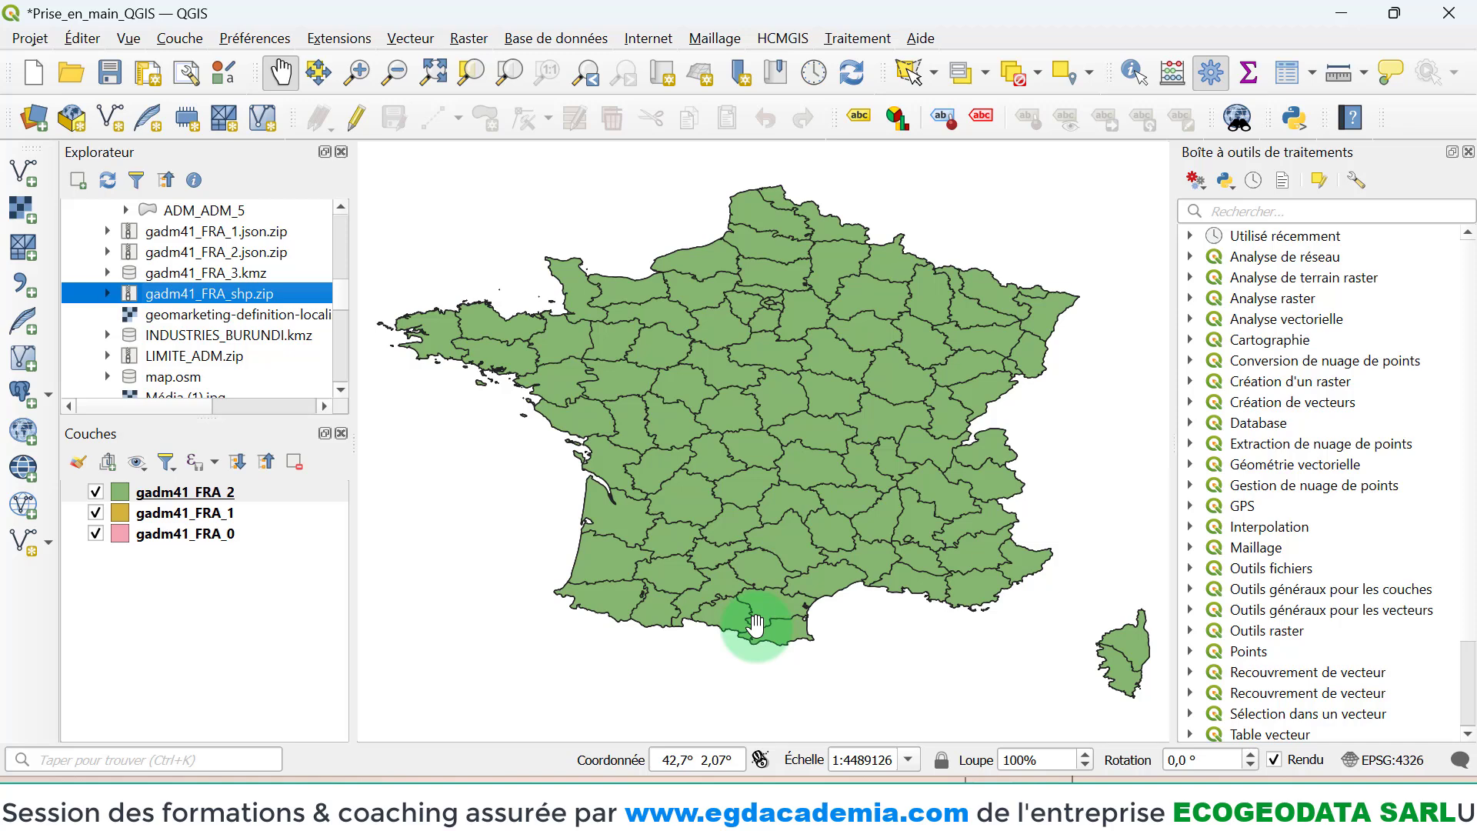
- Hide the gadm41_FRA_2 and gadm41_FRA_1 layers in turn to view the boundary level beneath each, and show both again
click(96, 492)
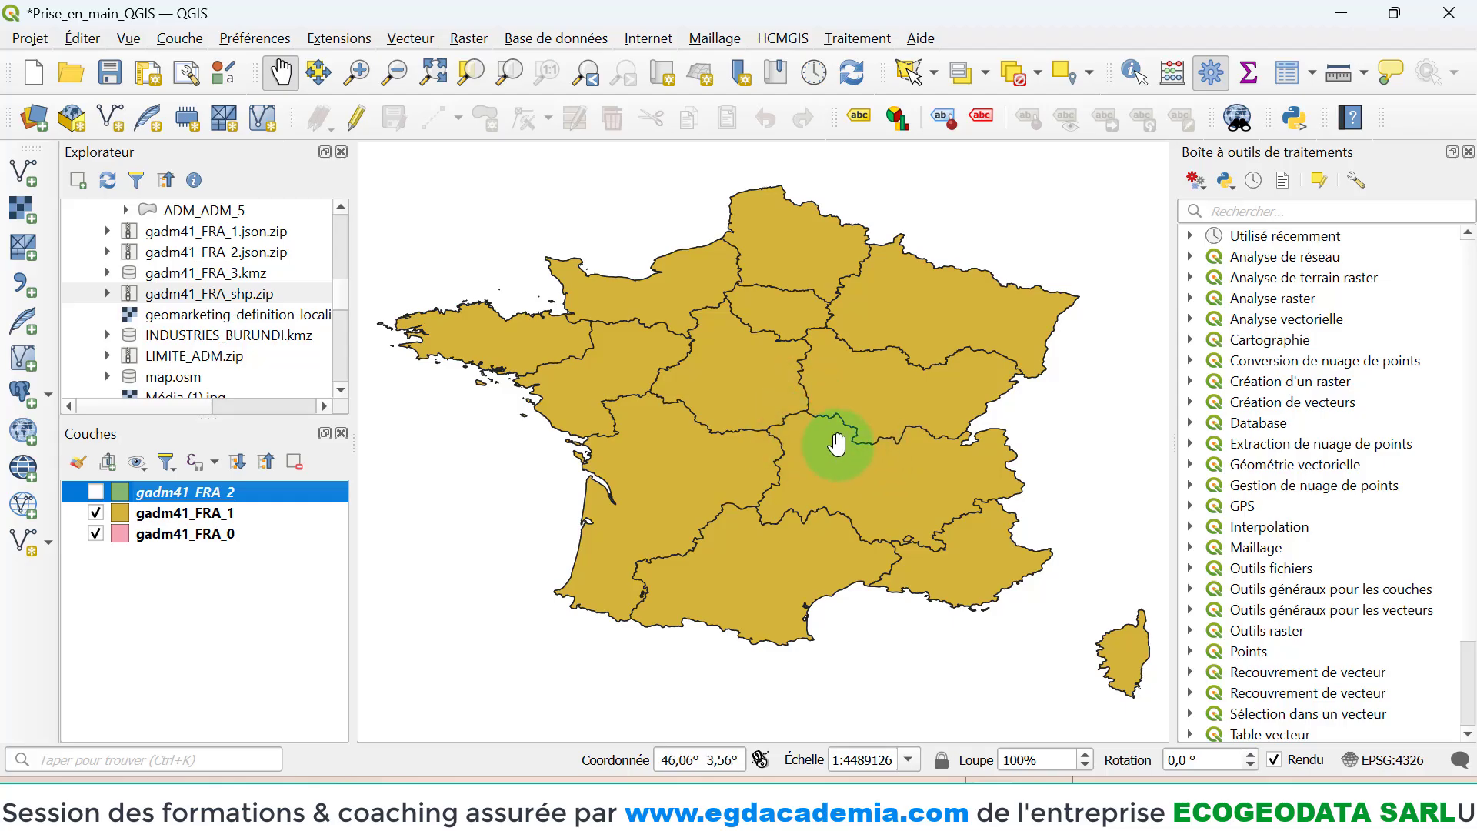
click(95, 513)
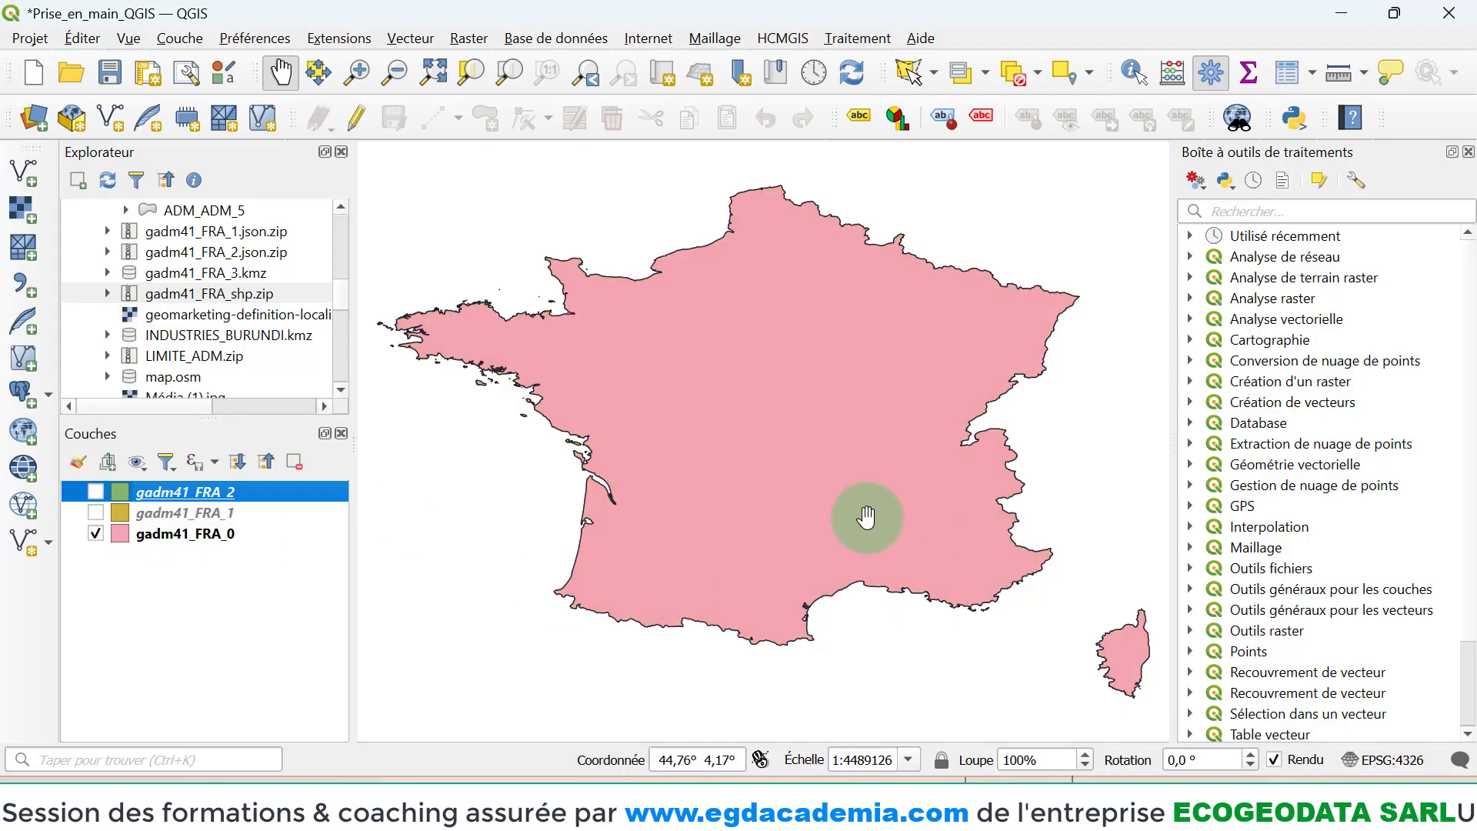
click(96, 513)
click(95, 490)
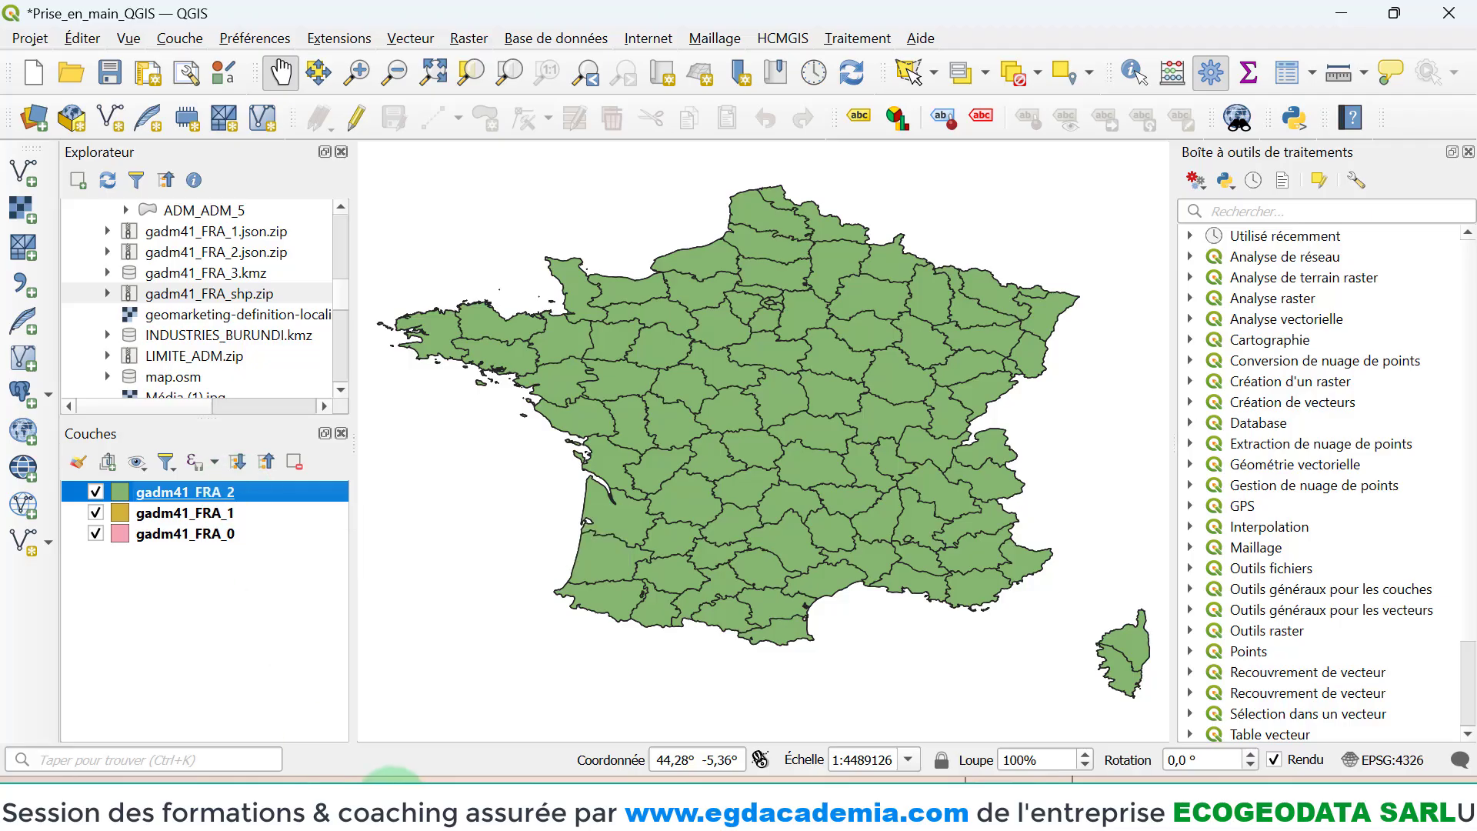
- Switch to File Explorer, open the gadm41_FRA_shp folder in Téléchargements and select gadm41_FRA_4.dbf to examine the shapefile's attribute file
click(392, 801)
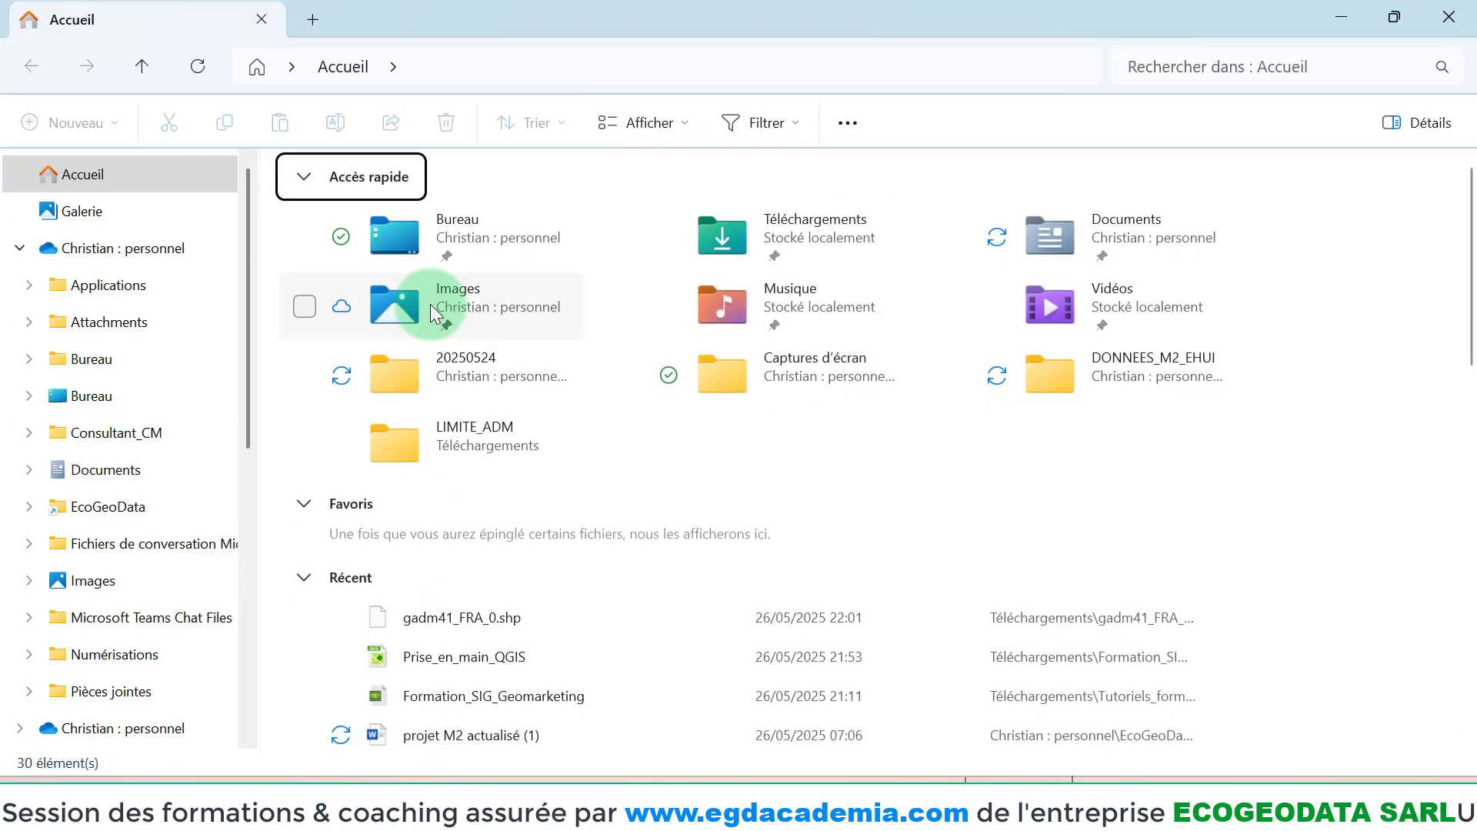
scroll(475, 660, down, 3)
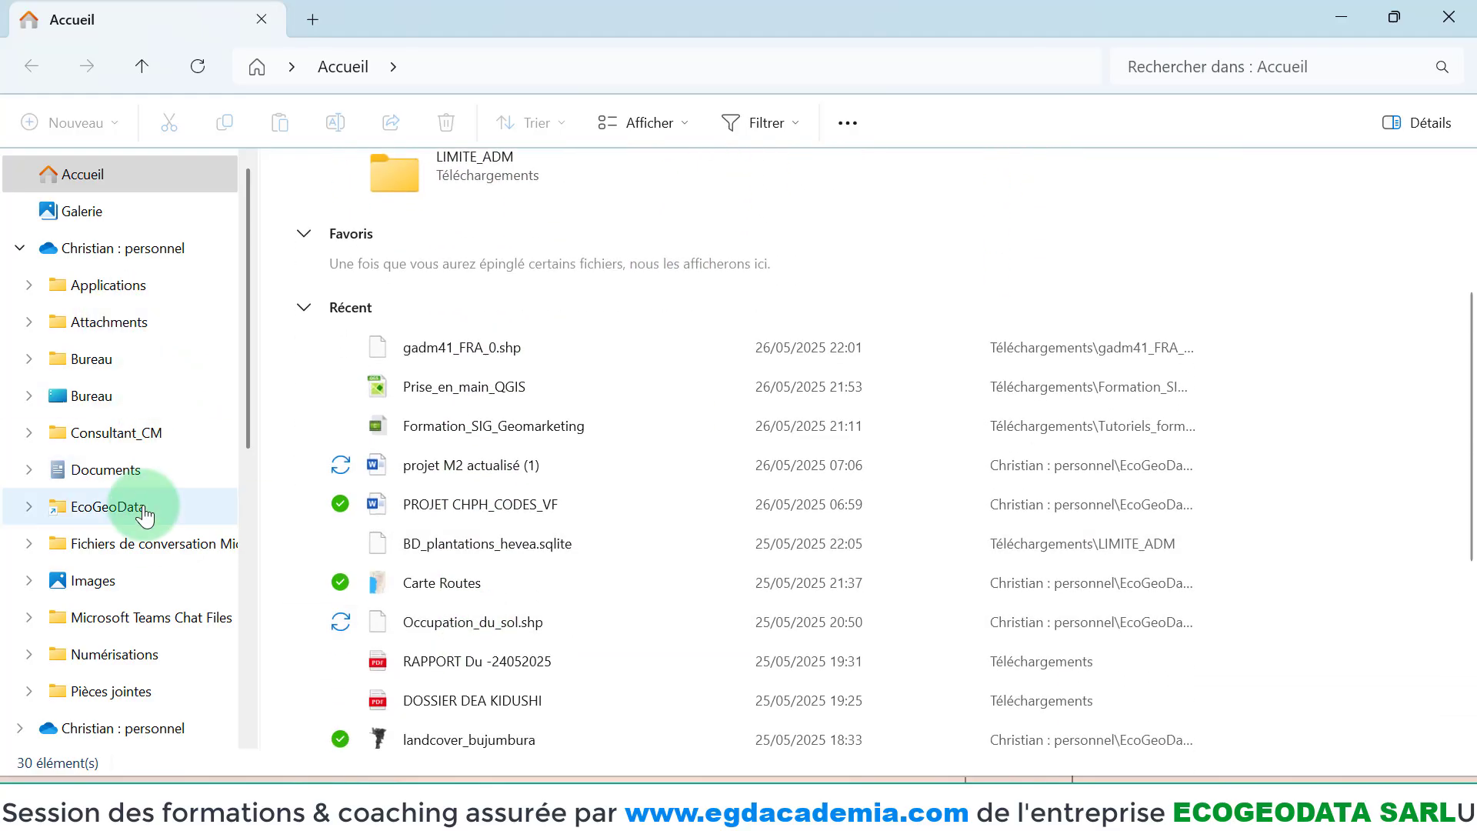
scroll(135, 500, down, 7)
click(135, 283)
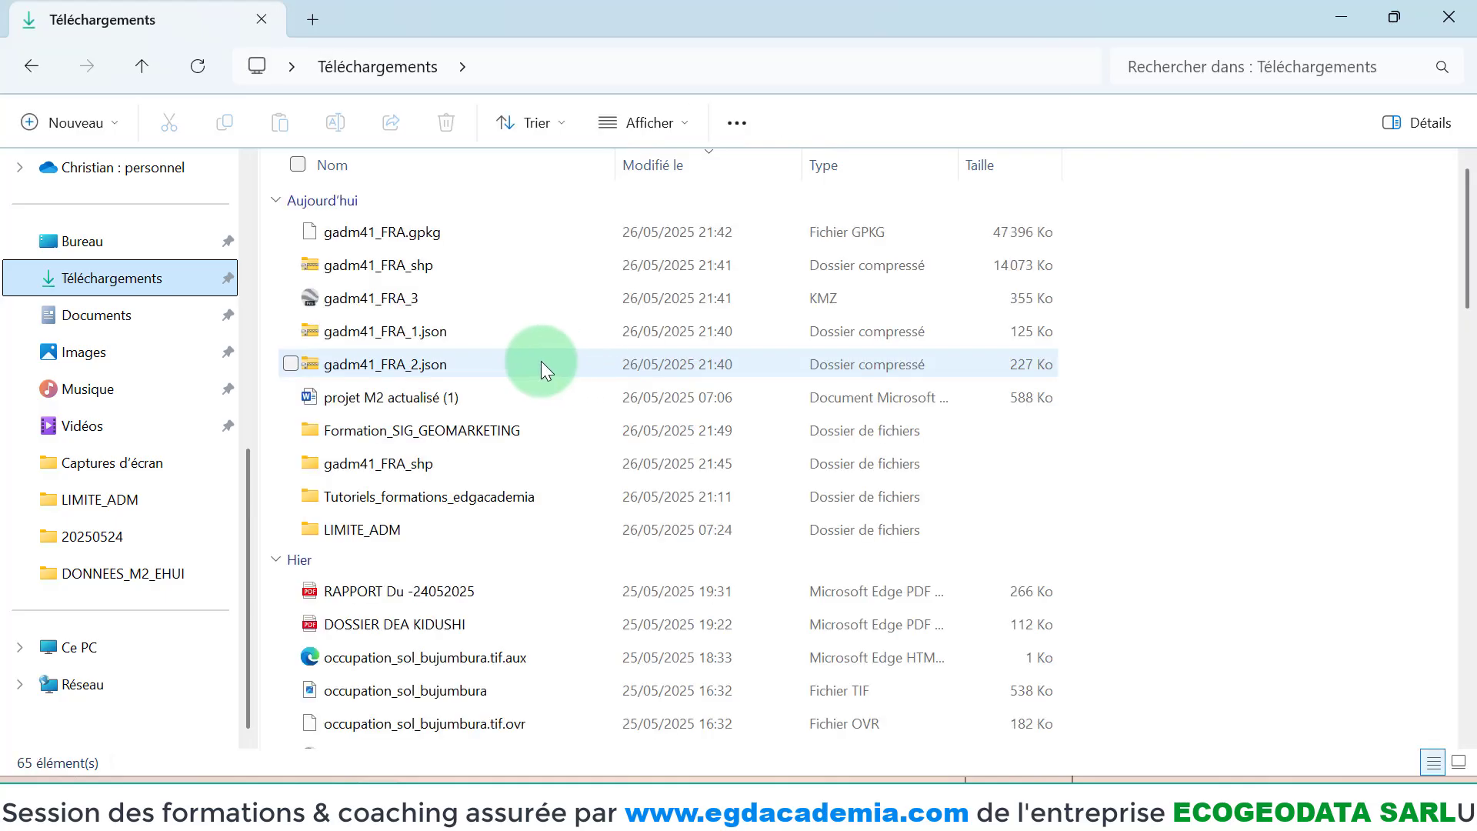
double_click(393, 464)
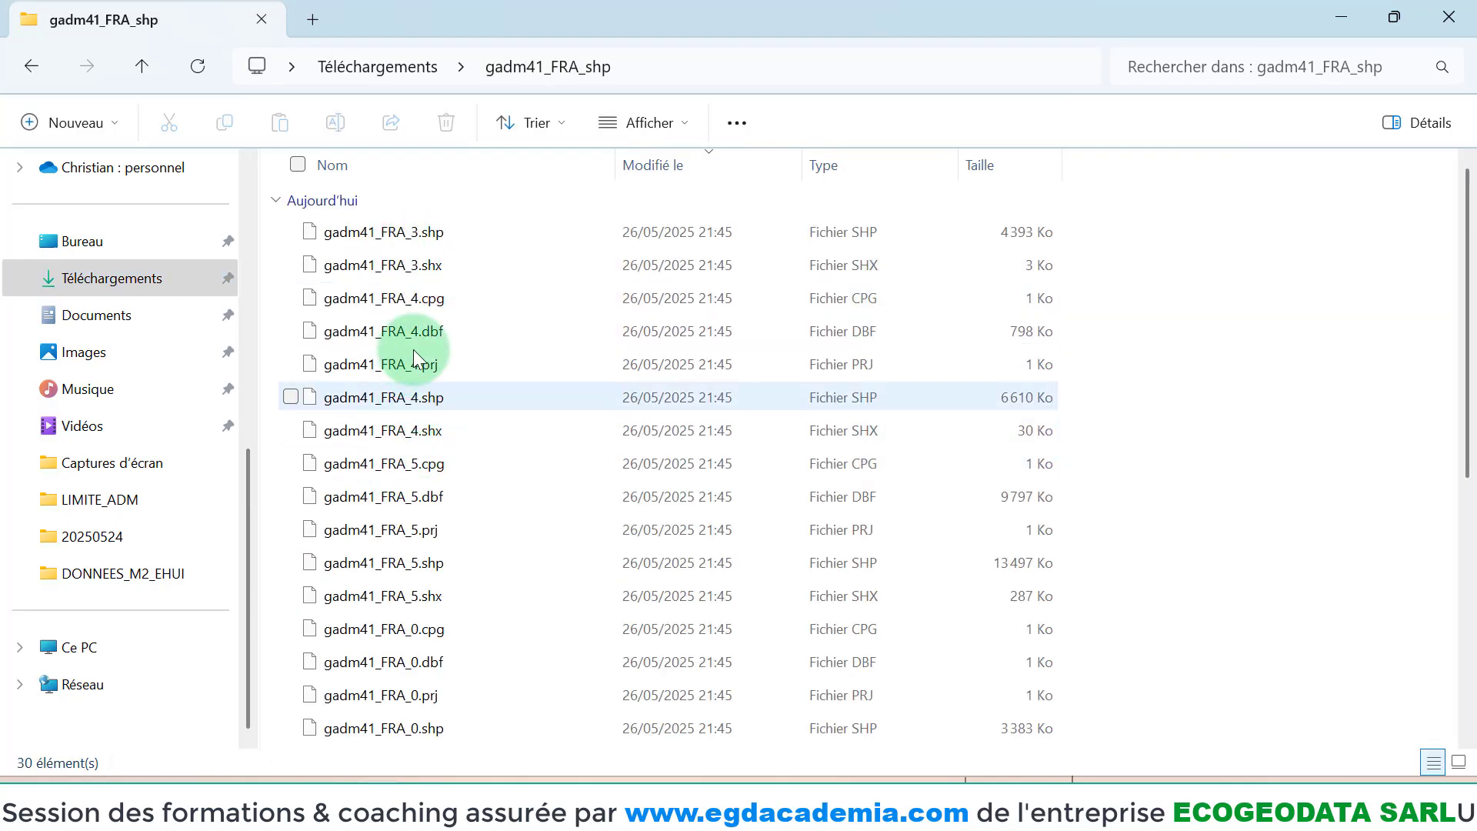
click(484, 331)
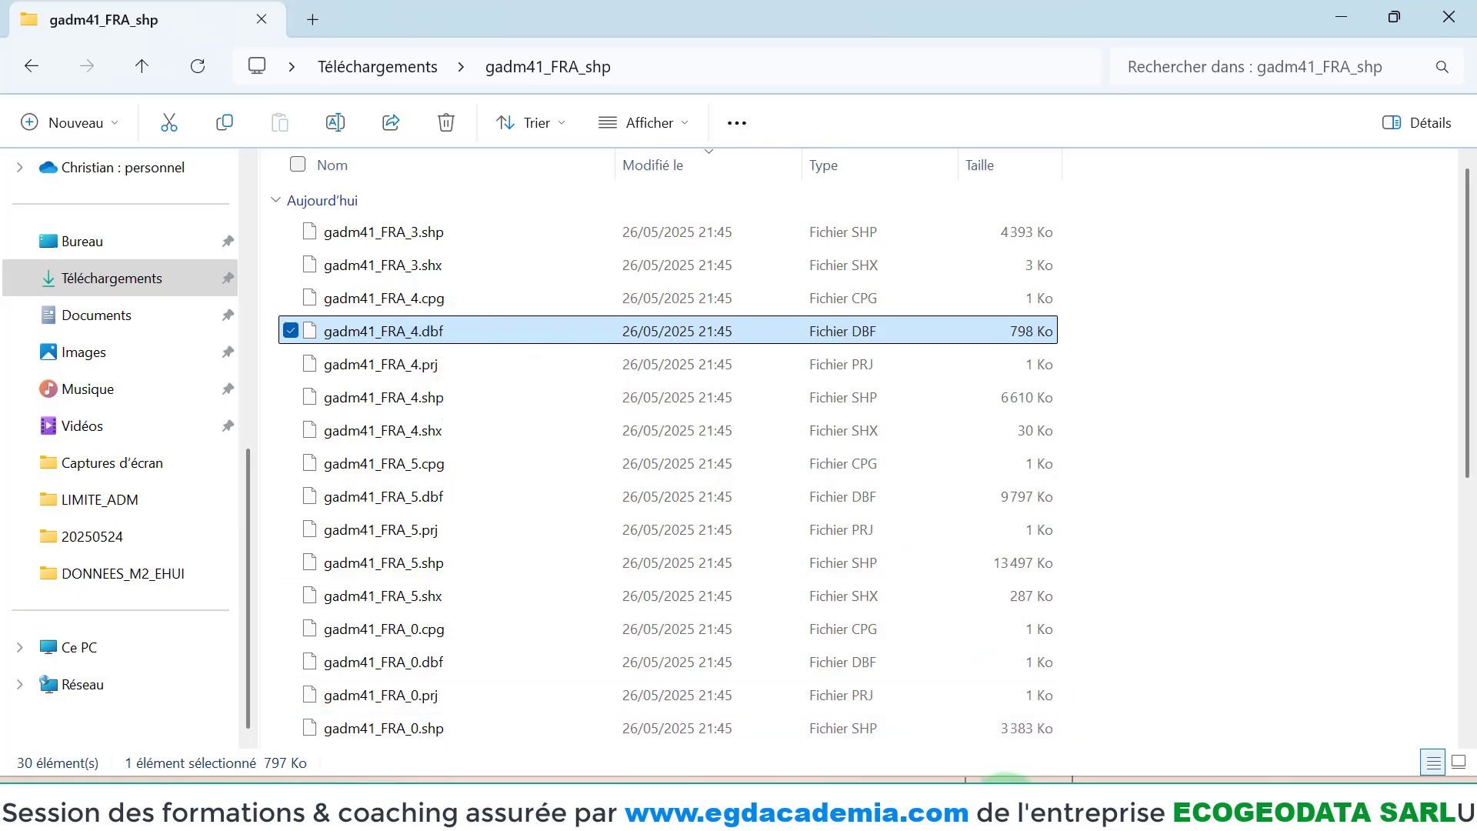
- Switch back to QGIS and examine the gadm41_FRA_2 attribute table against the shapefile folder's files, and close the table
mouse_move(997, 817)
click(926, 648)
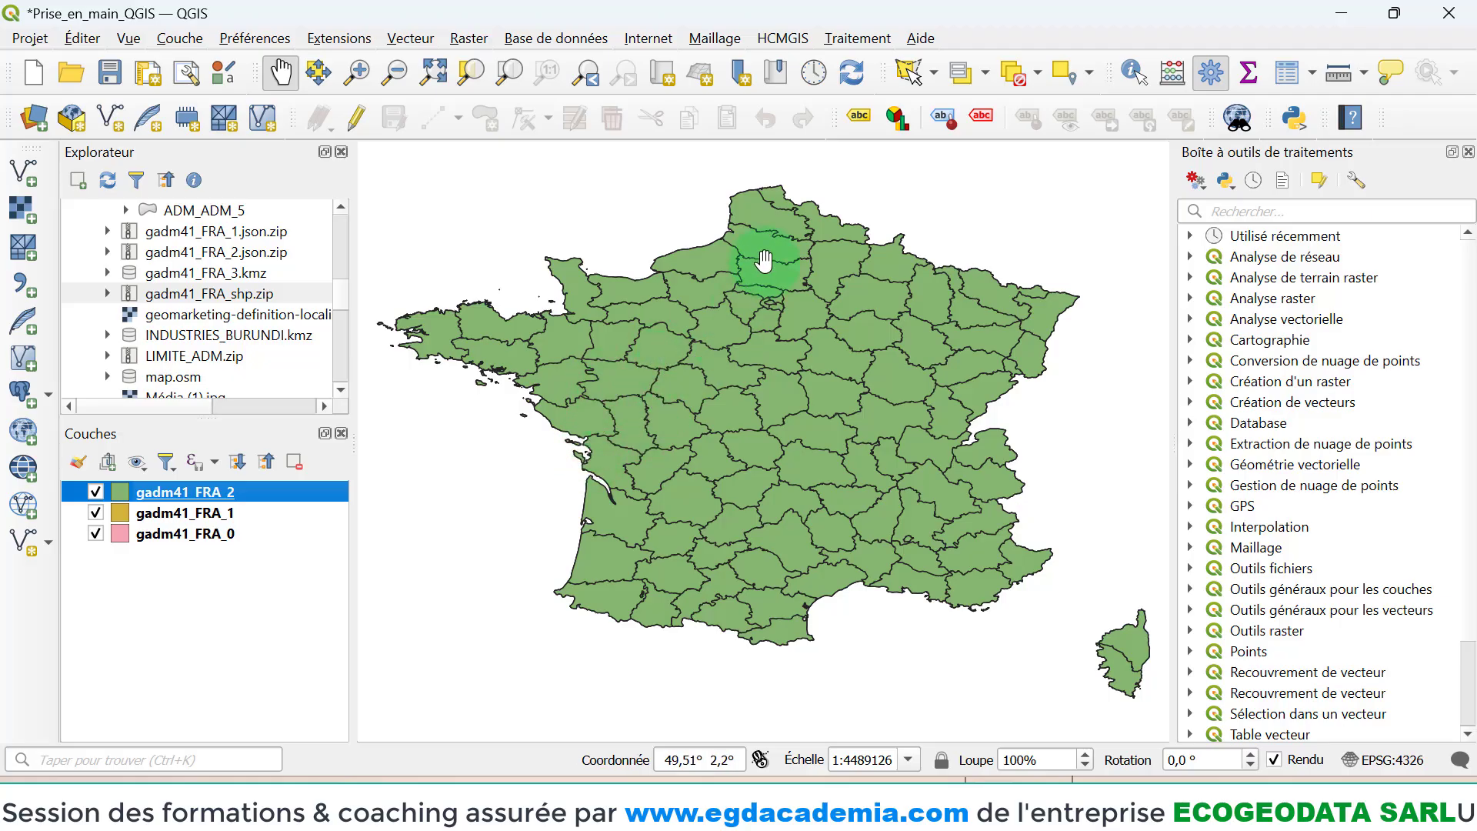
right_click(190, 497)
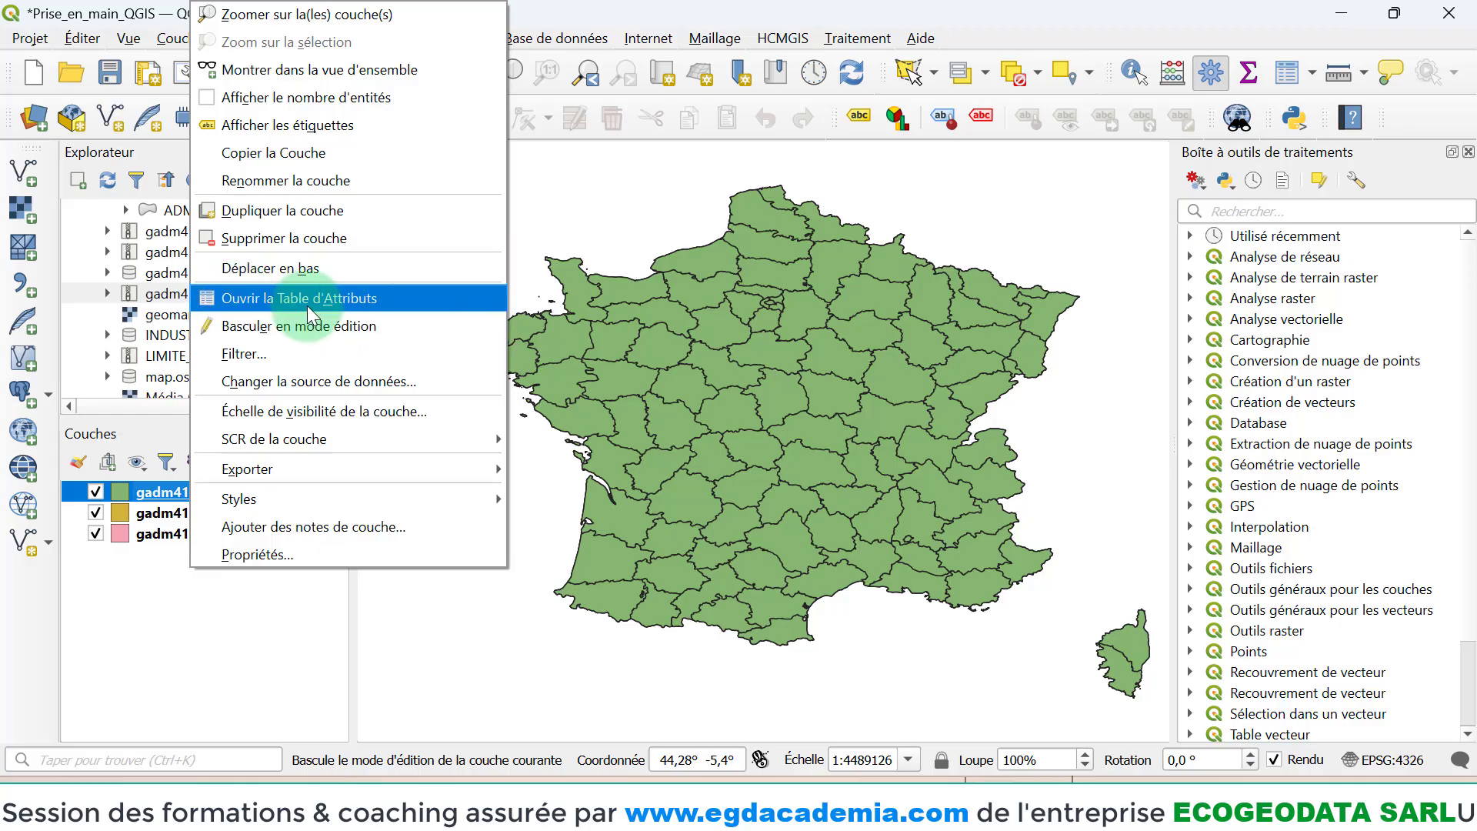
click(338, 299)
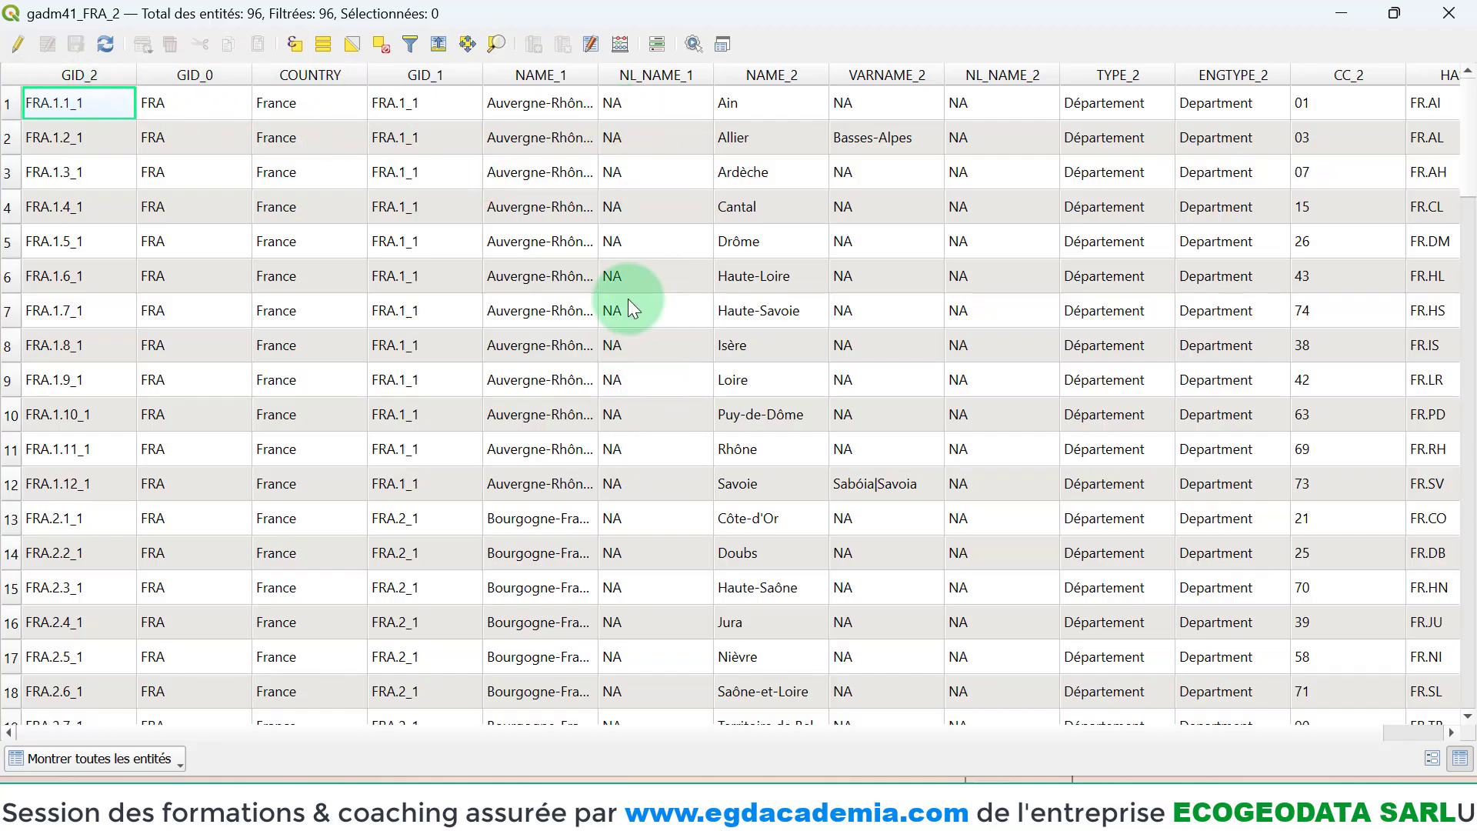
click(372, 793)
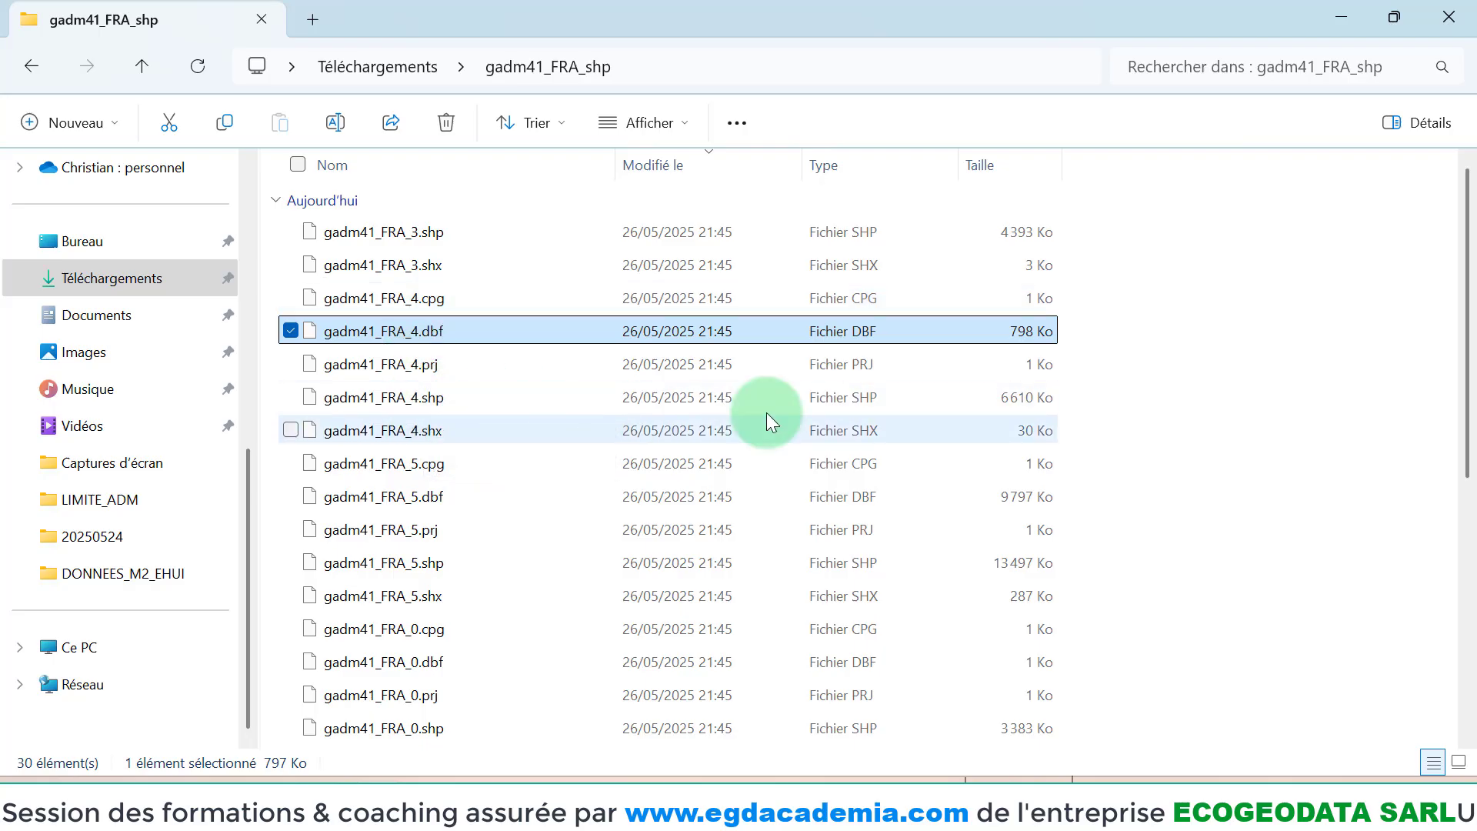
click(1338, 14)
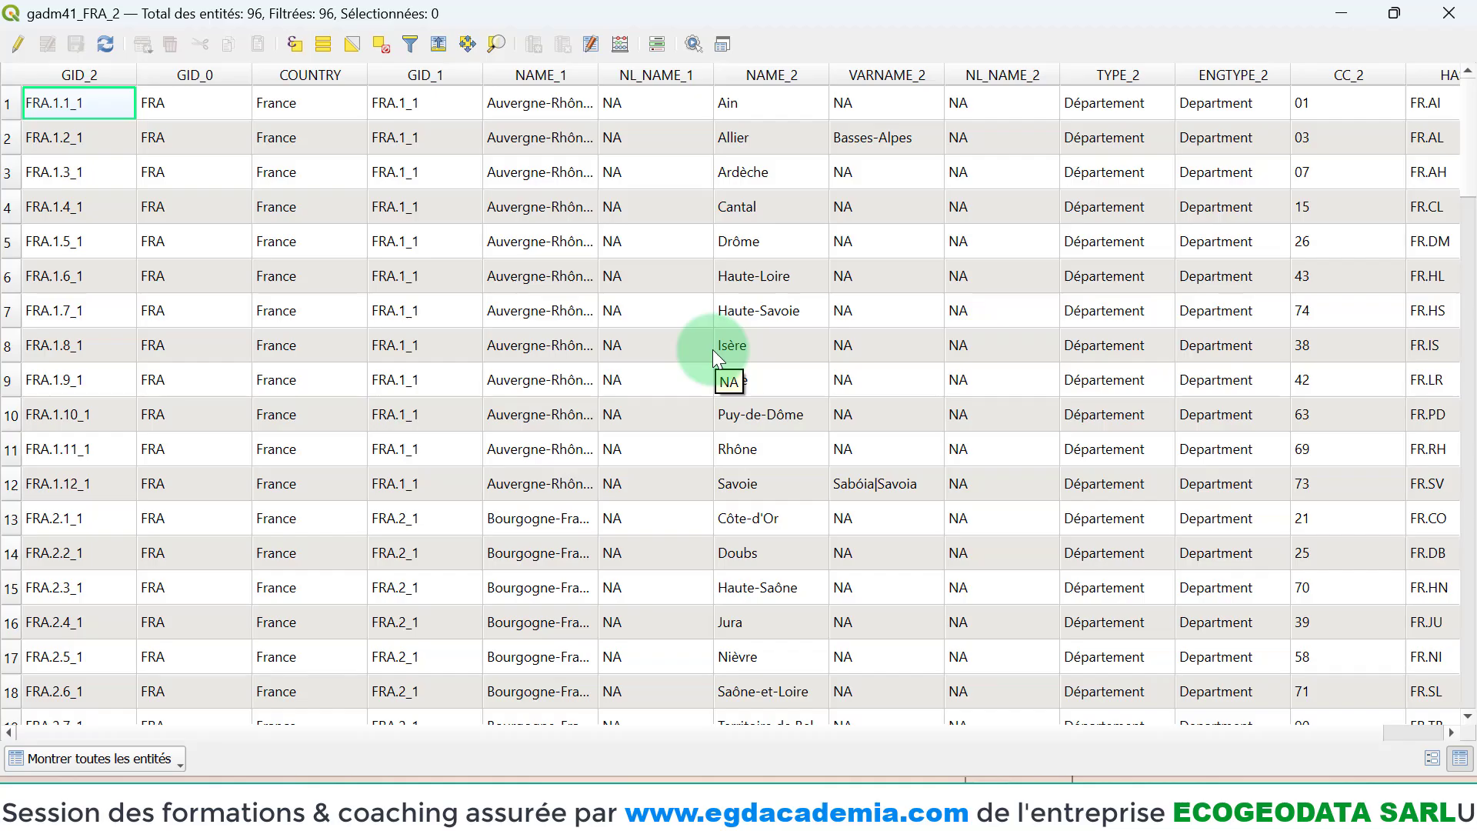
click(1462, 21)
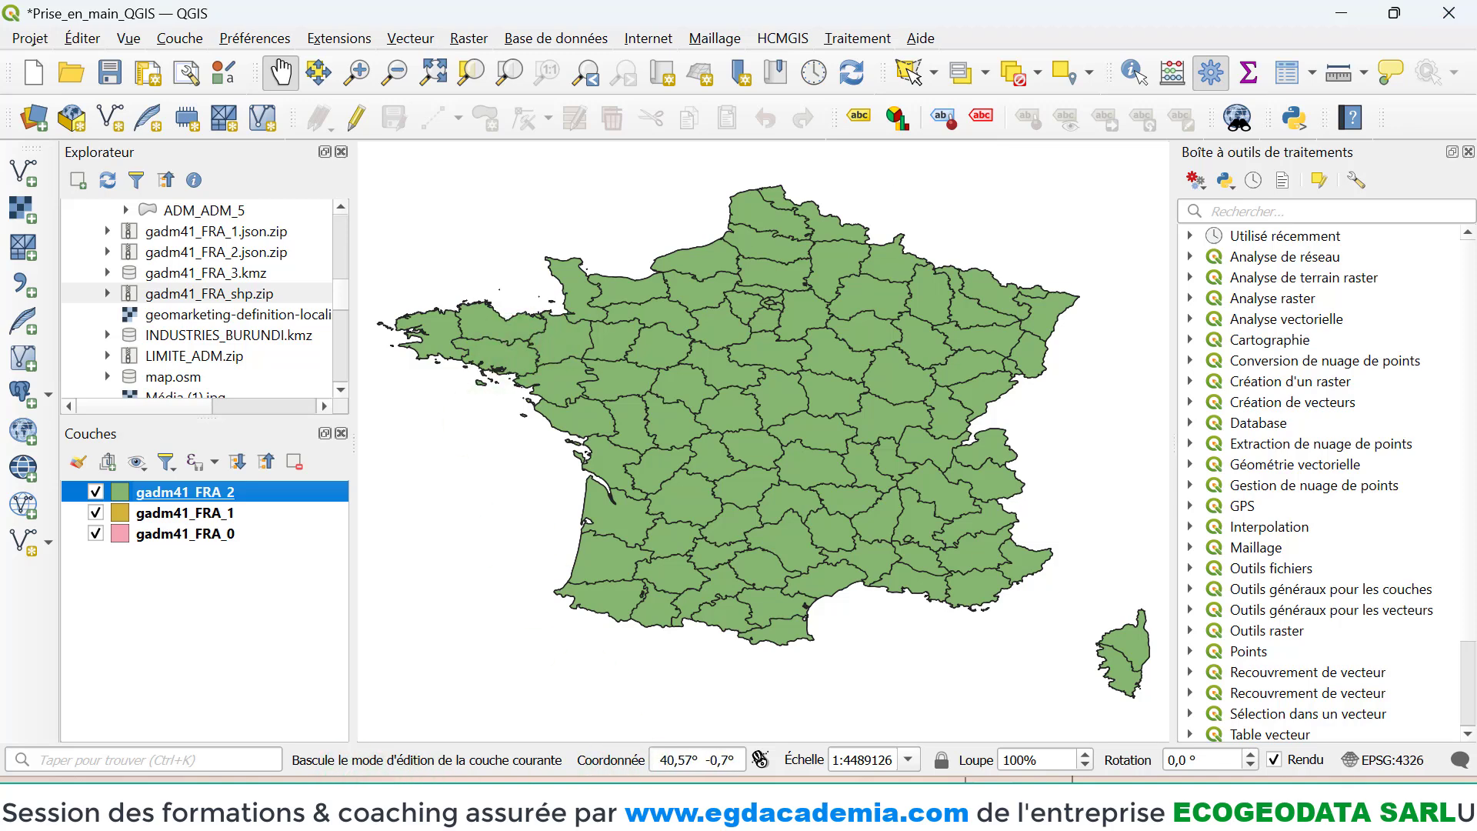
- In File Explorer, select the five gadm41_FRA_4 files and single out gadm41_FRA_4.prj to examine it, and return to QGIS
click(378, 801)
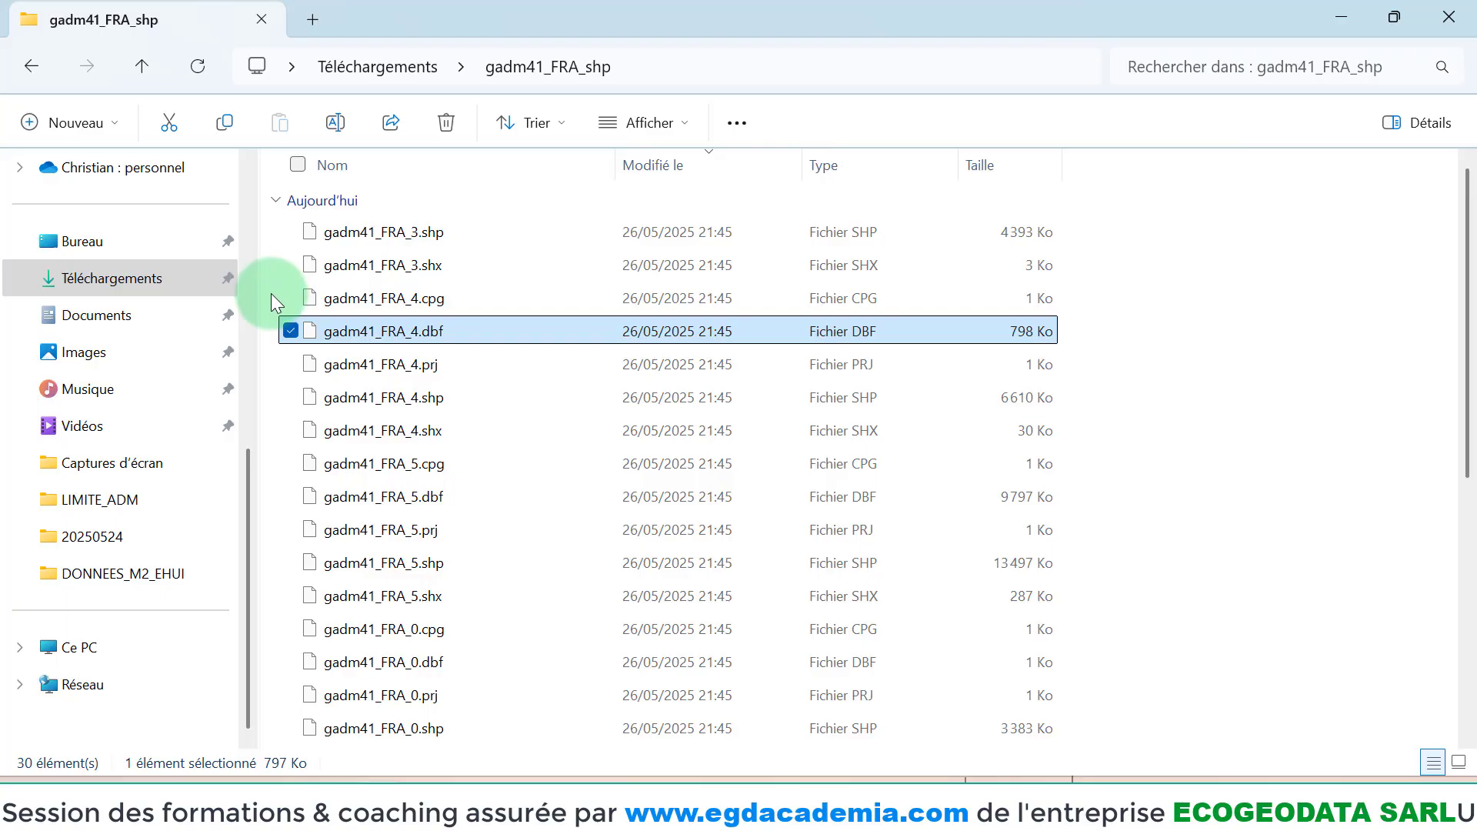
drag(271, 293, 420, 425)
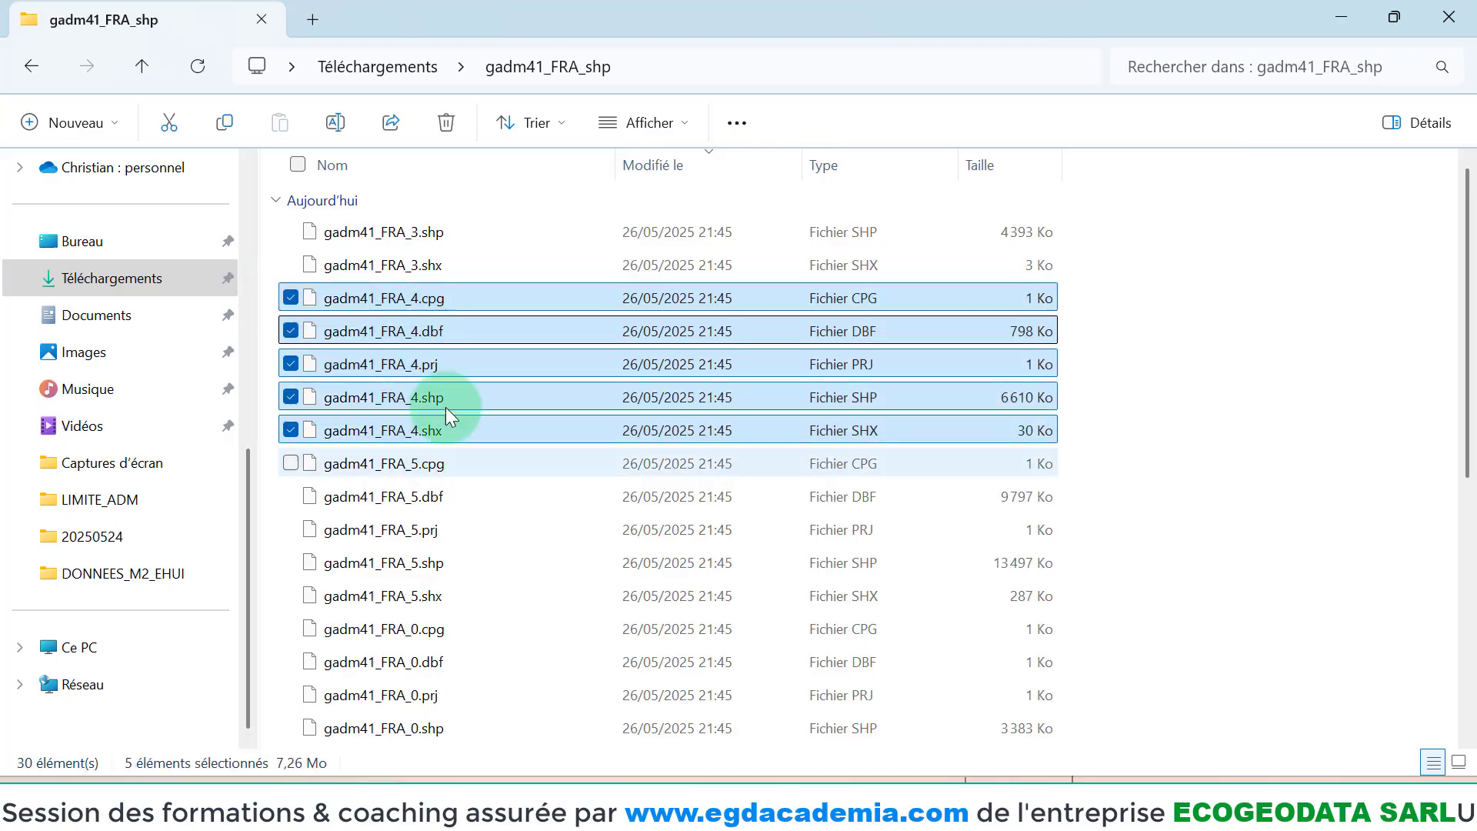
click(440, 362)
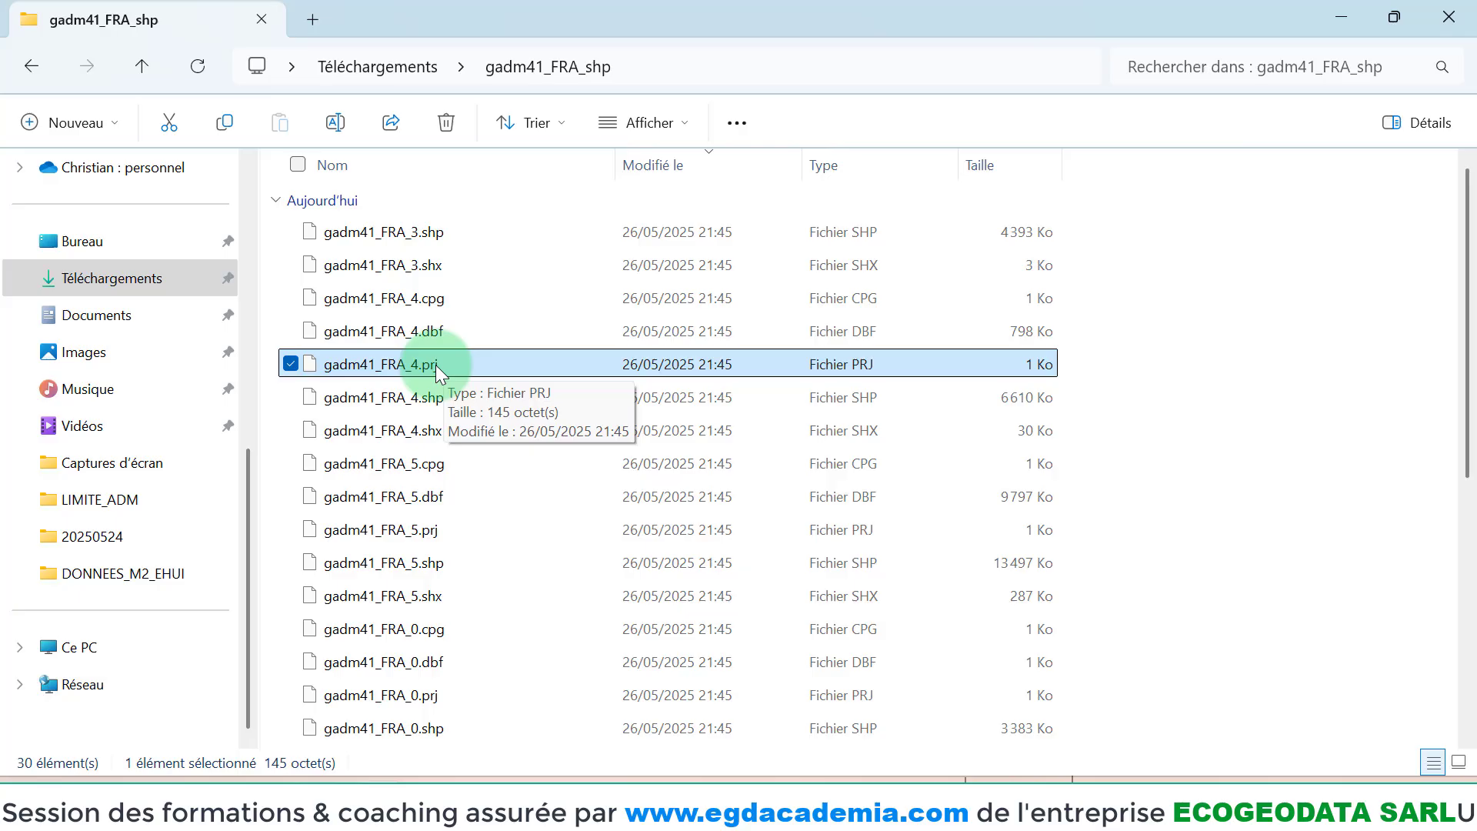
mouse_move(992, 800)
click(1014, 720)
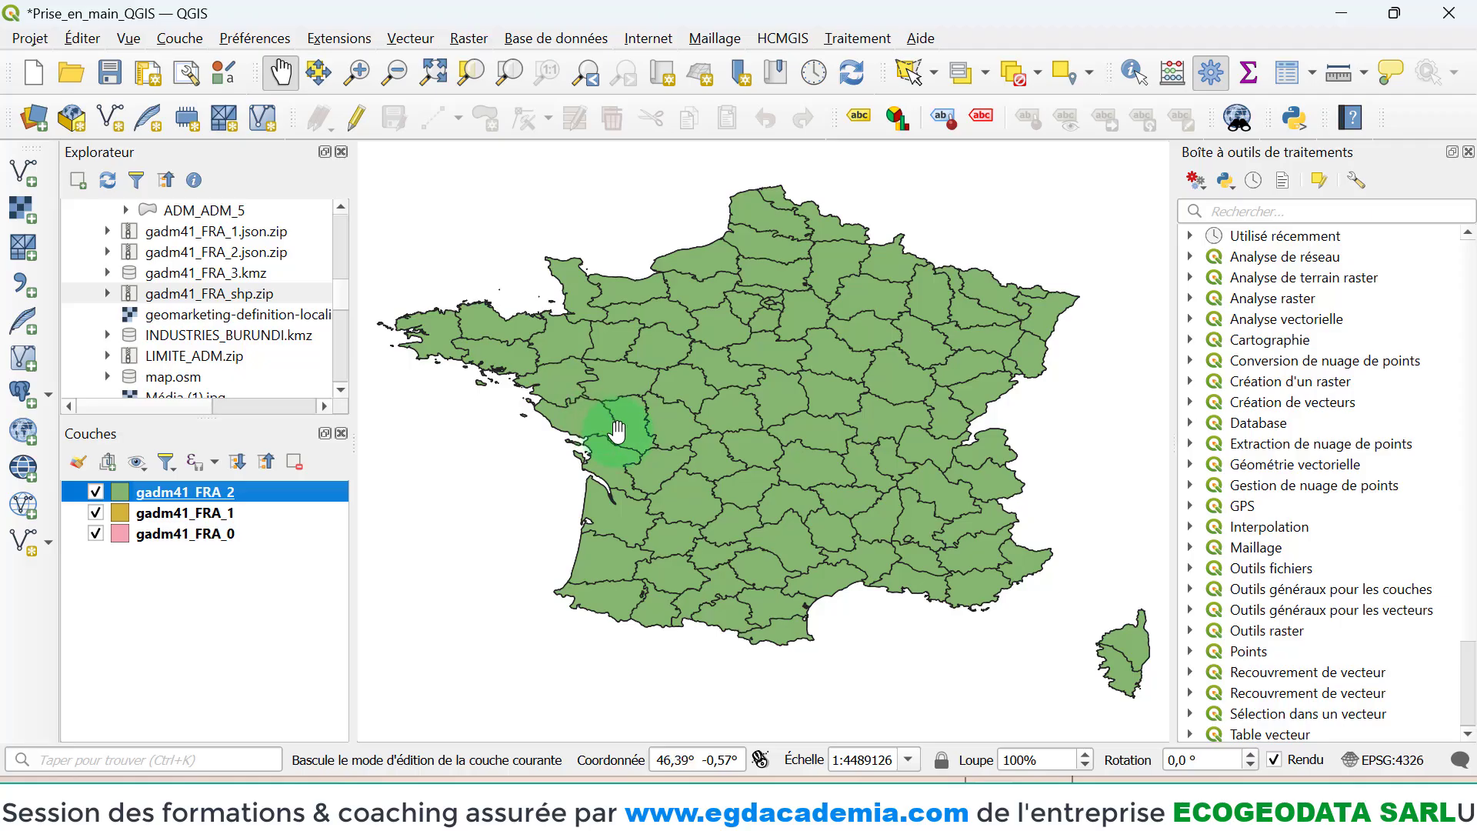
- Filter the project's coordinate reference systems by "france", preview NTF (Paris) / France II + NGF IGN69, and leave without applying it
click(1401, 761)
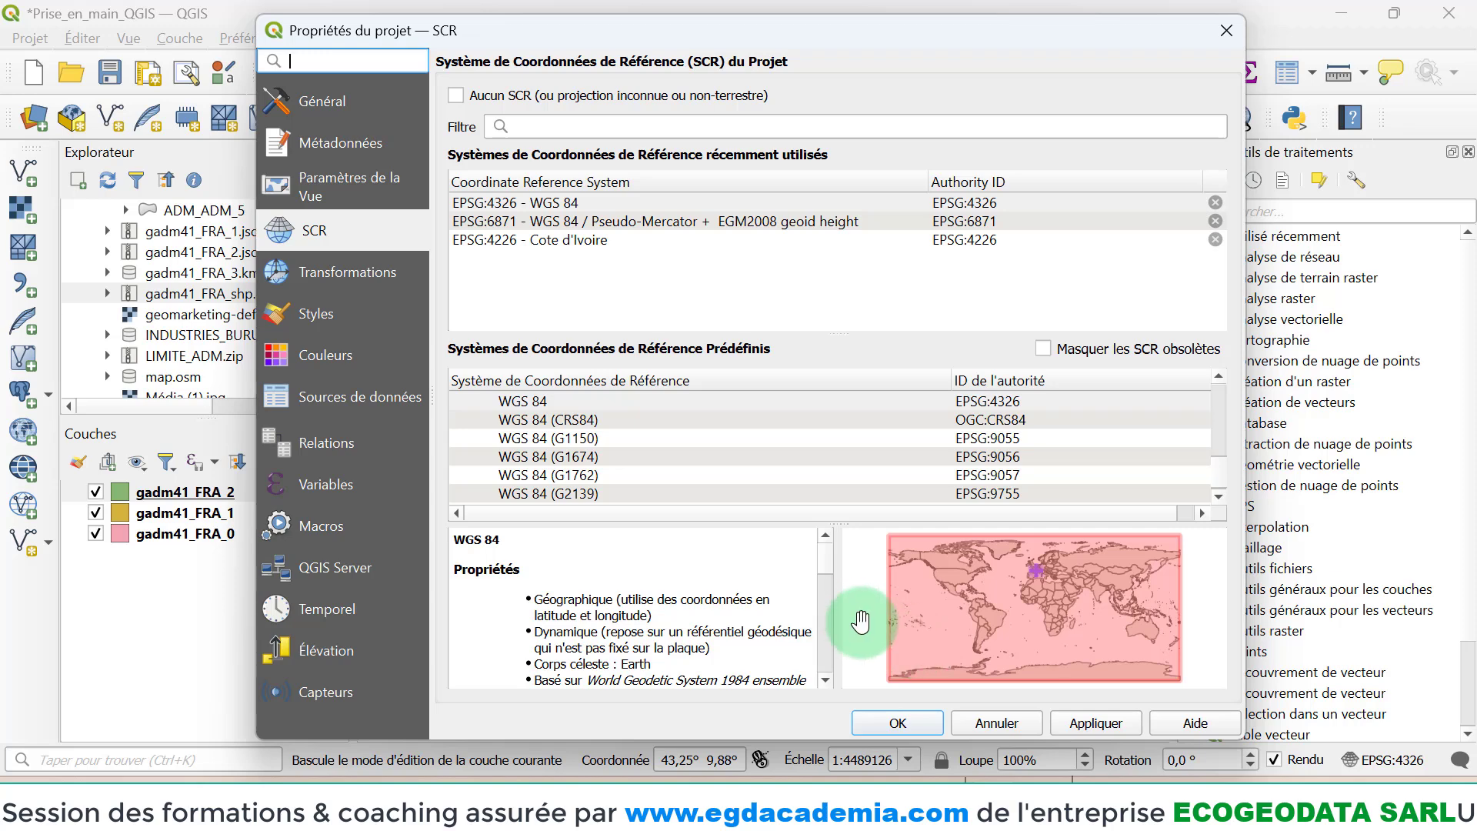
click(565, 127)
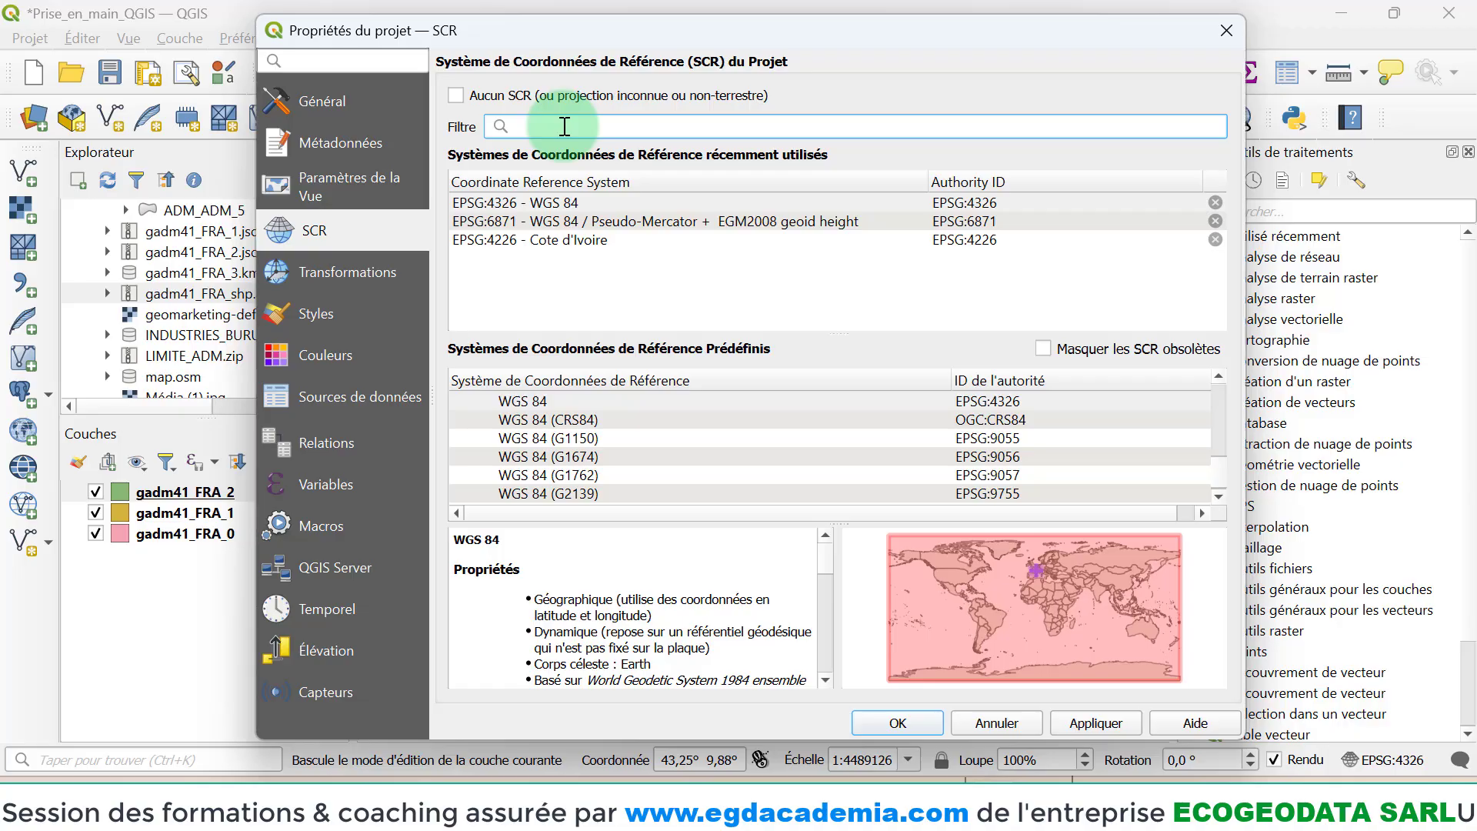
text(france)
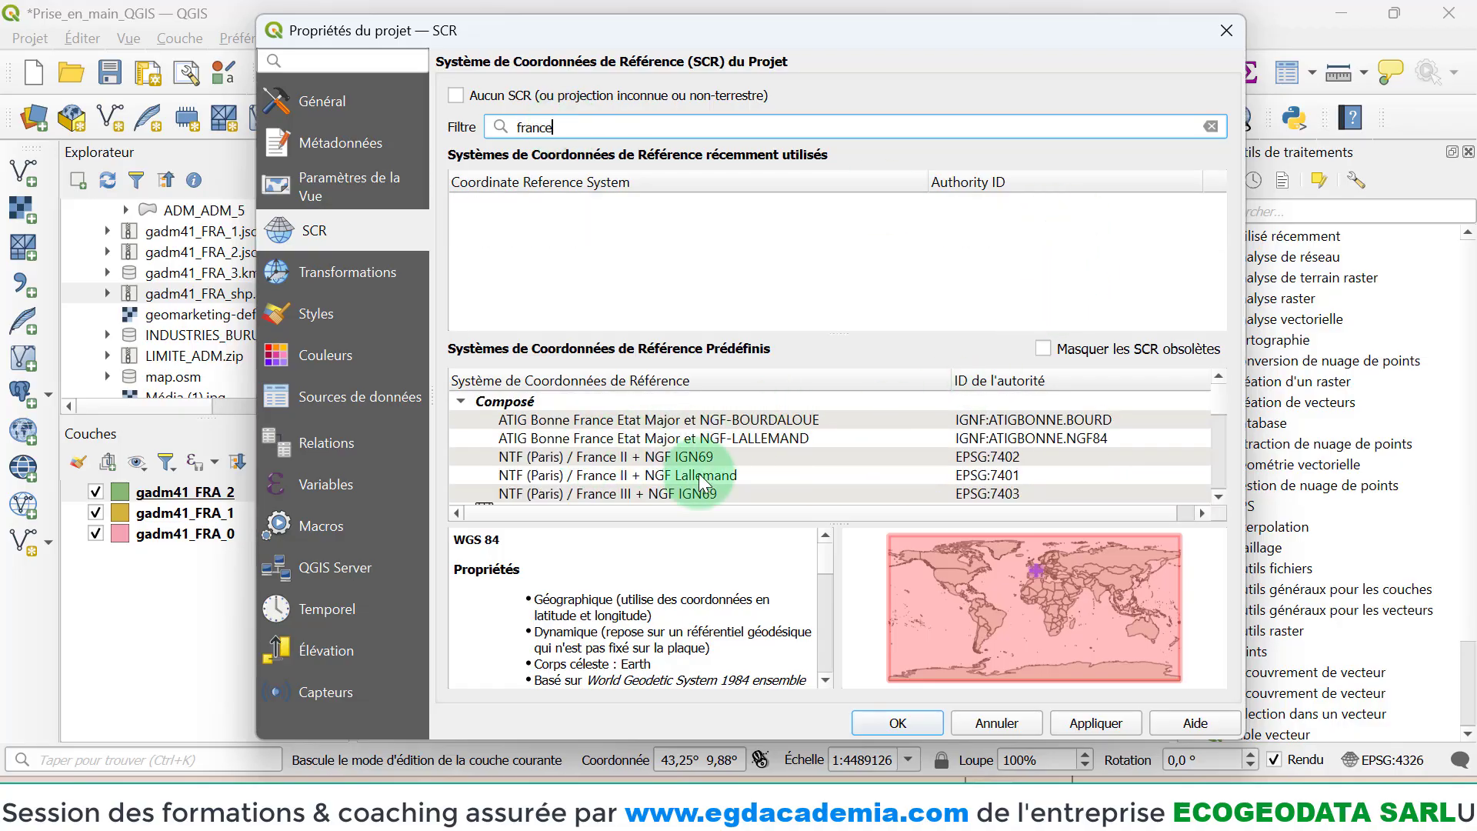
scroll(666, 456, down, 1)
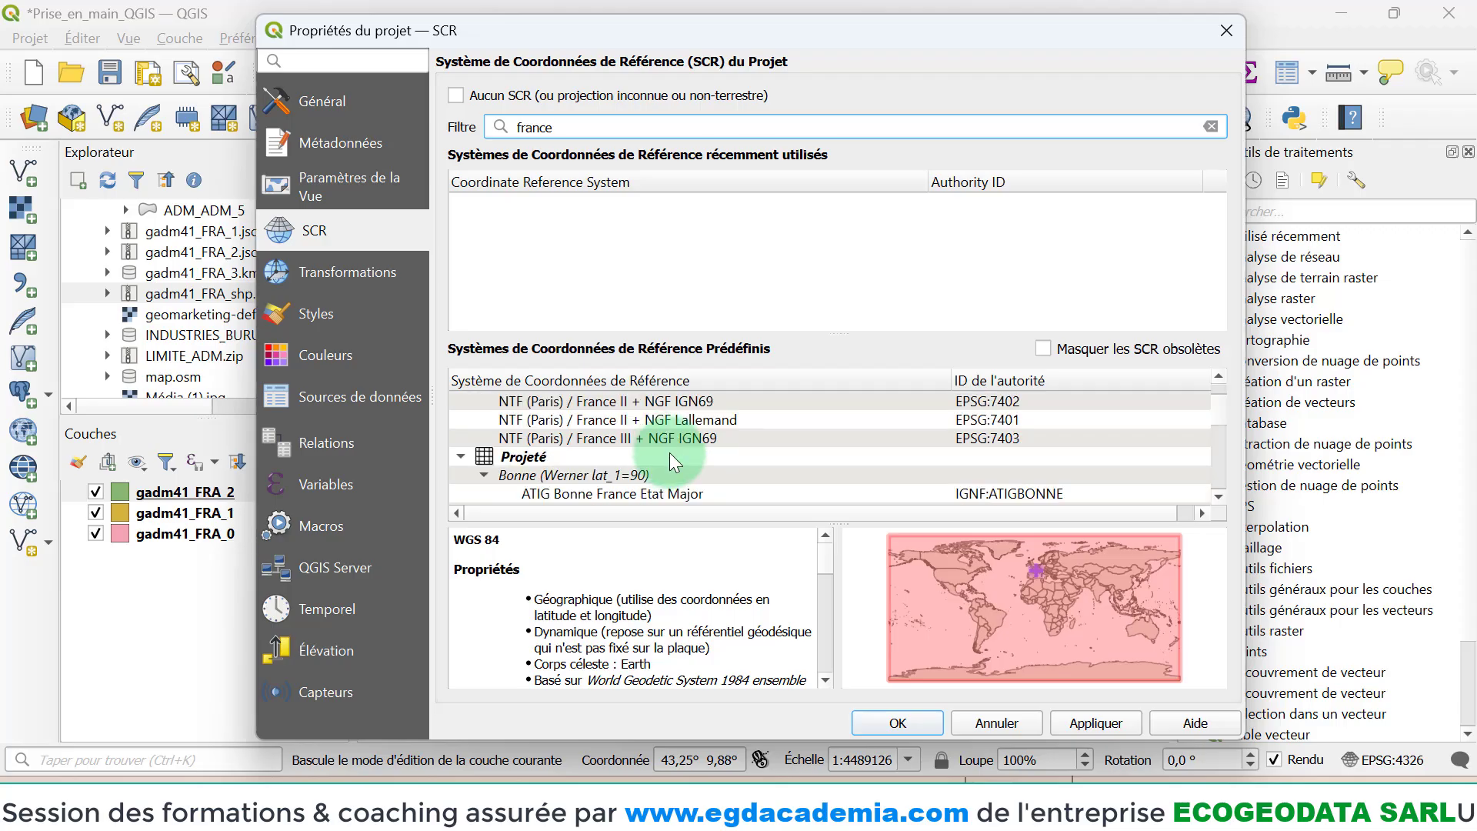
scroll(669, 453, down, 3)
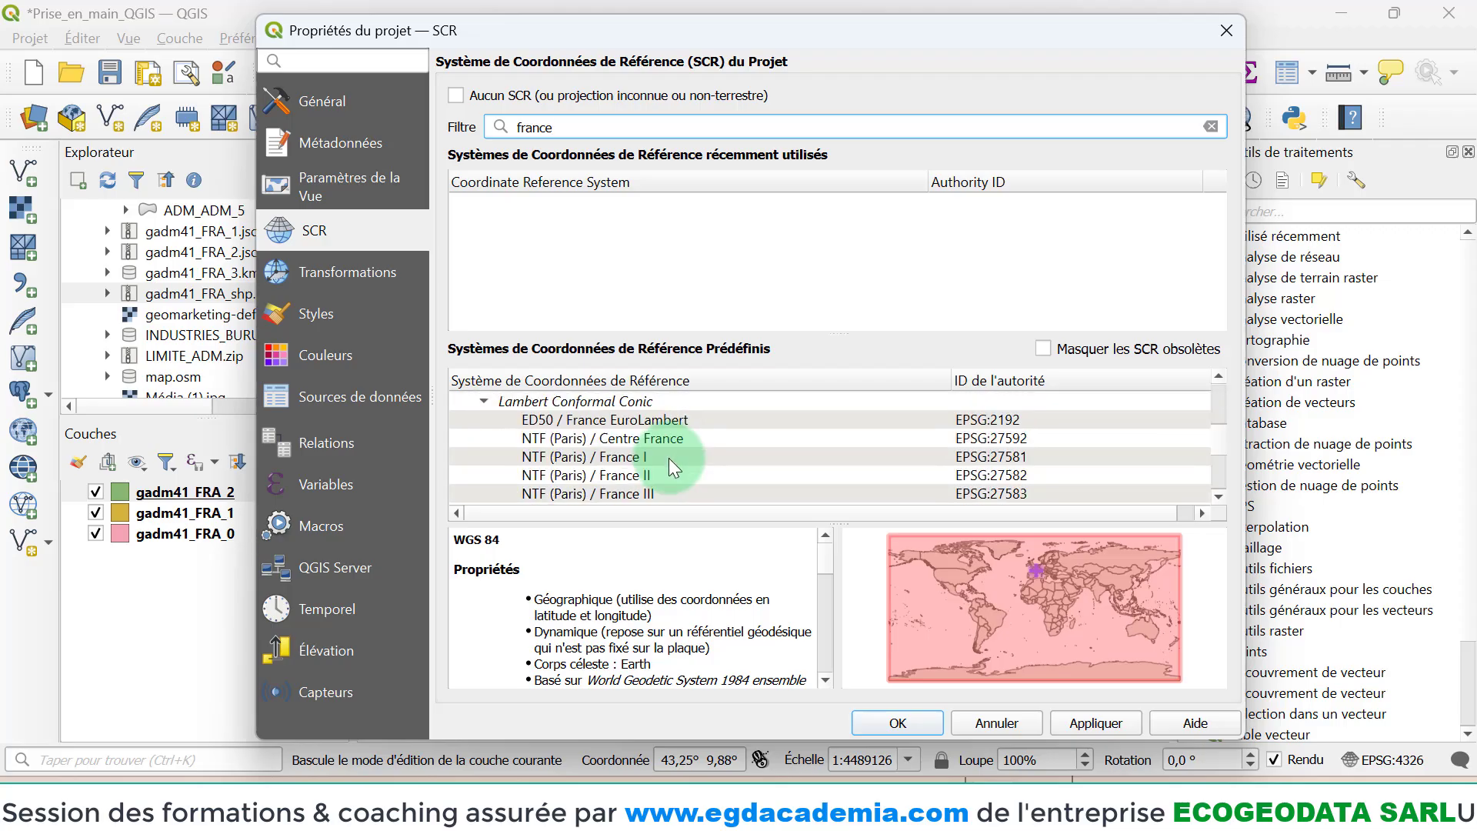
scroll(666, 460, down, 2)
scroll(666, 463, up, 6)
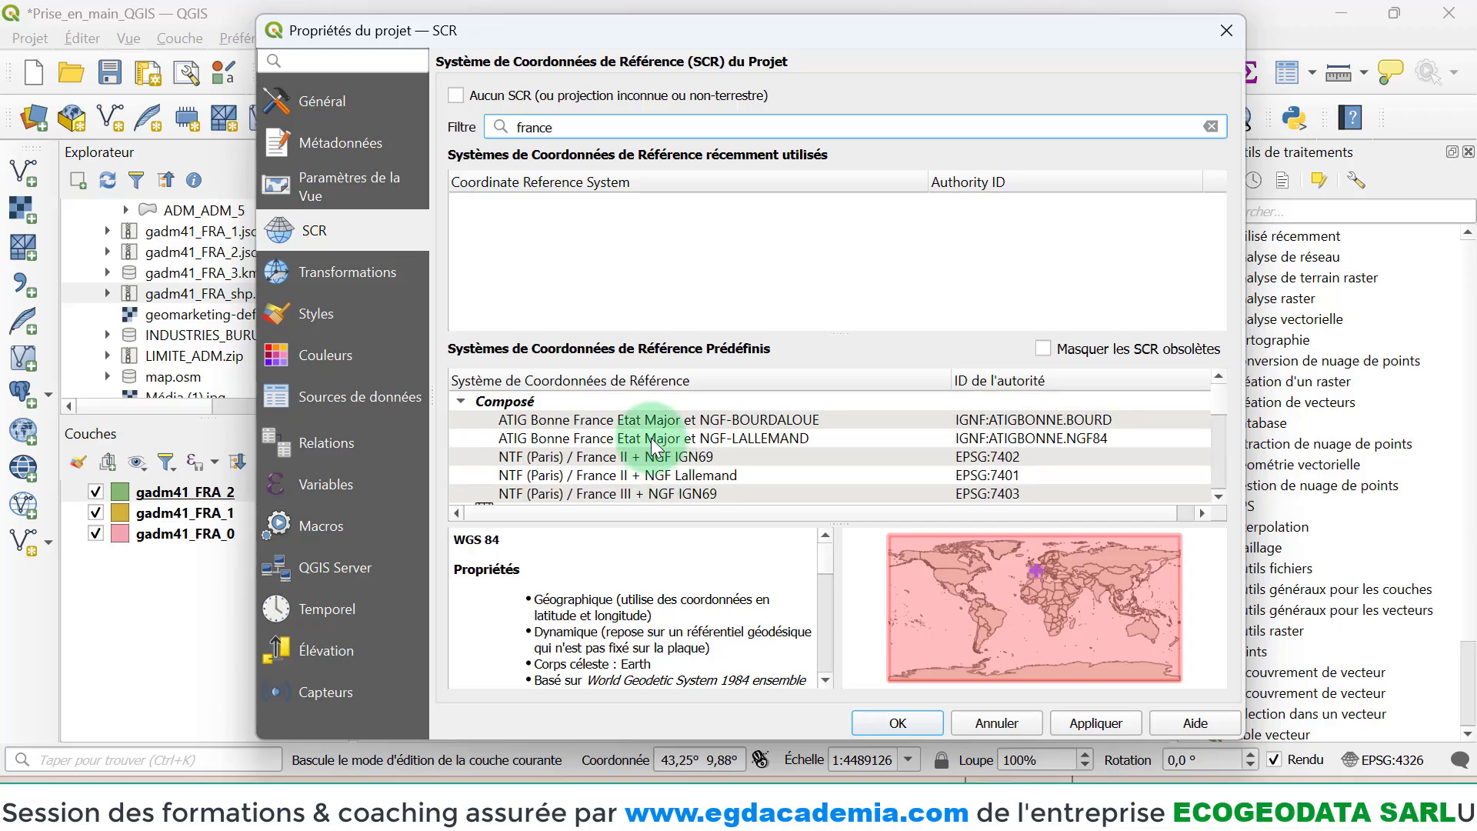
click(675, 458)
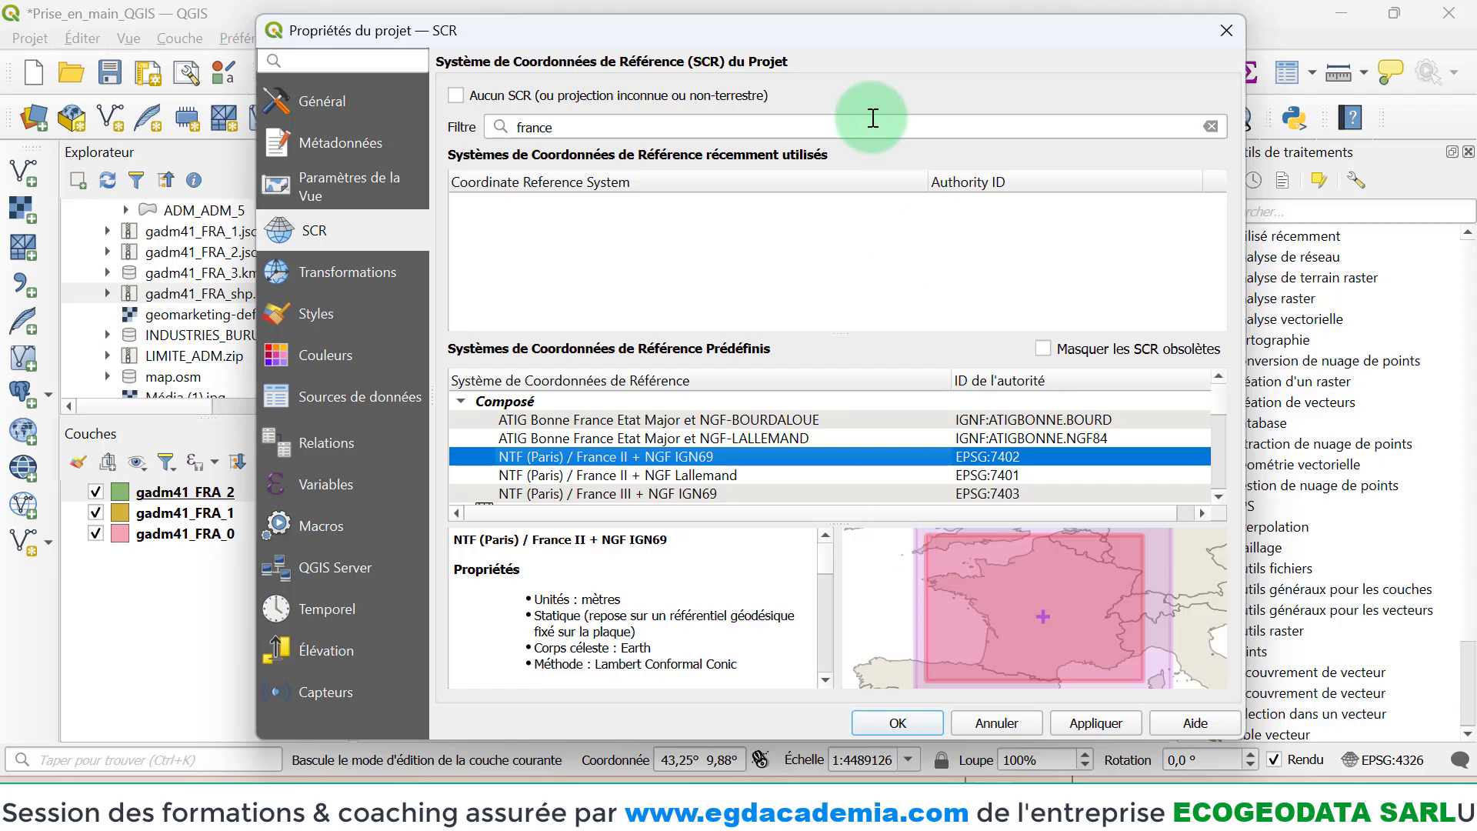
click(1225, 31)
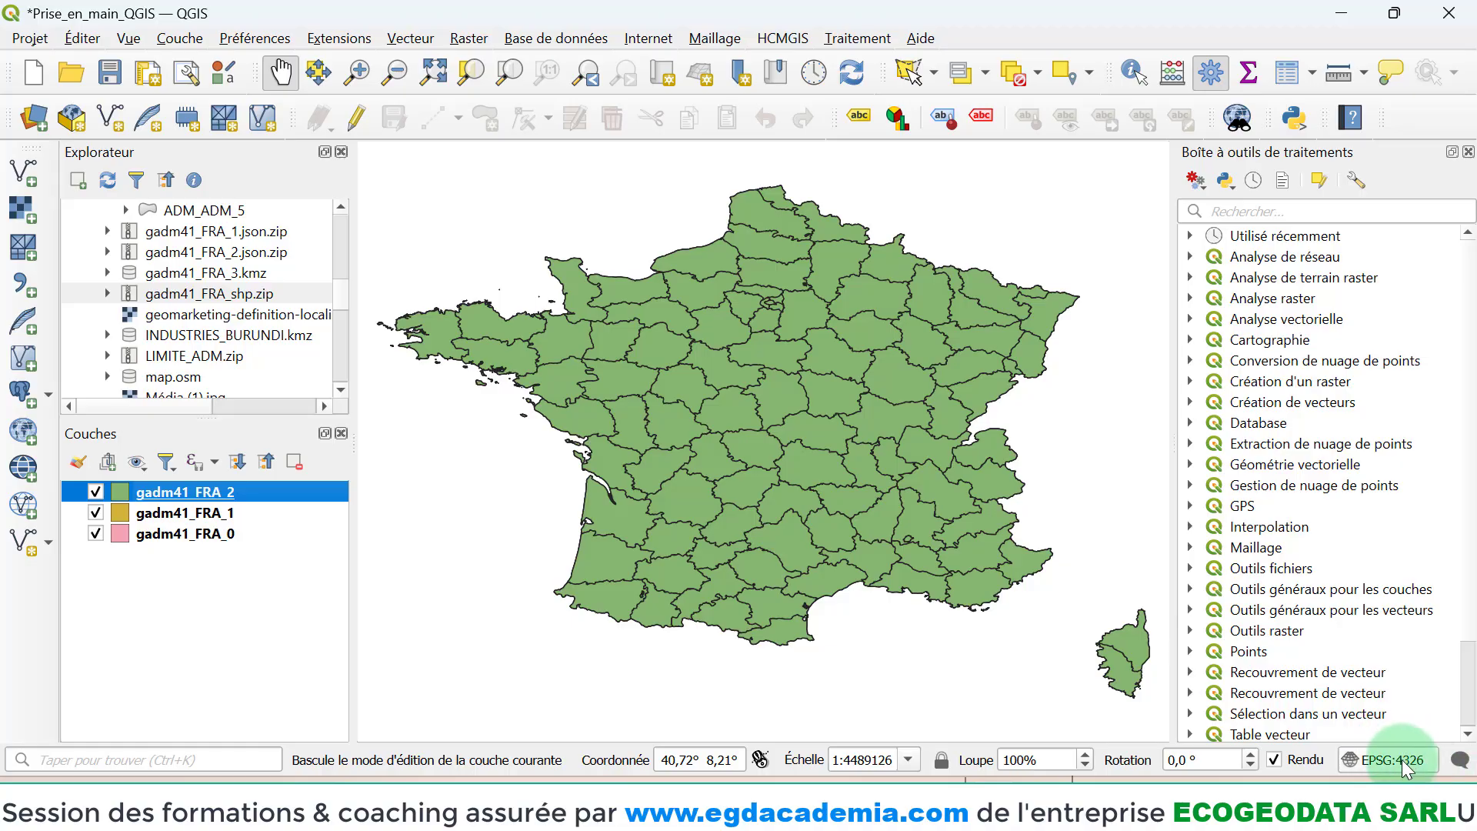
- Review the project's coordinate reference system settings again, also through the project properties, and close them without changes
click(1401, 759)
click(1223, 35)
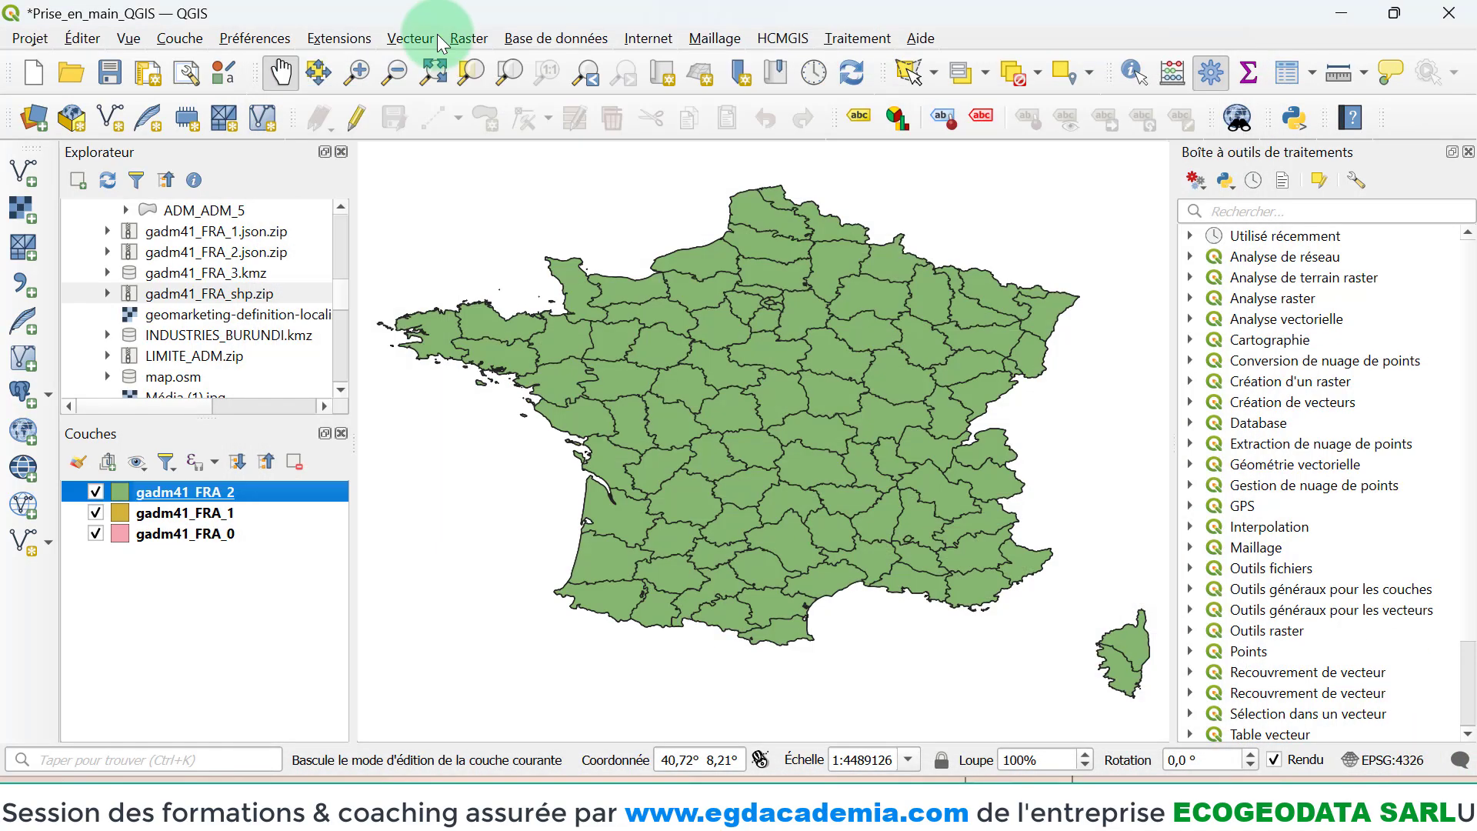
click(29, 38)
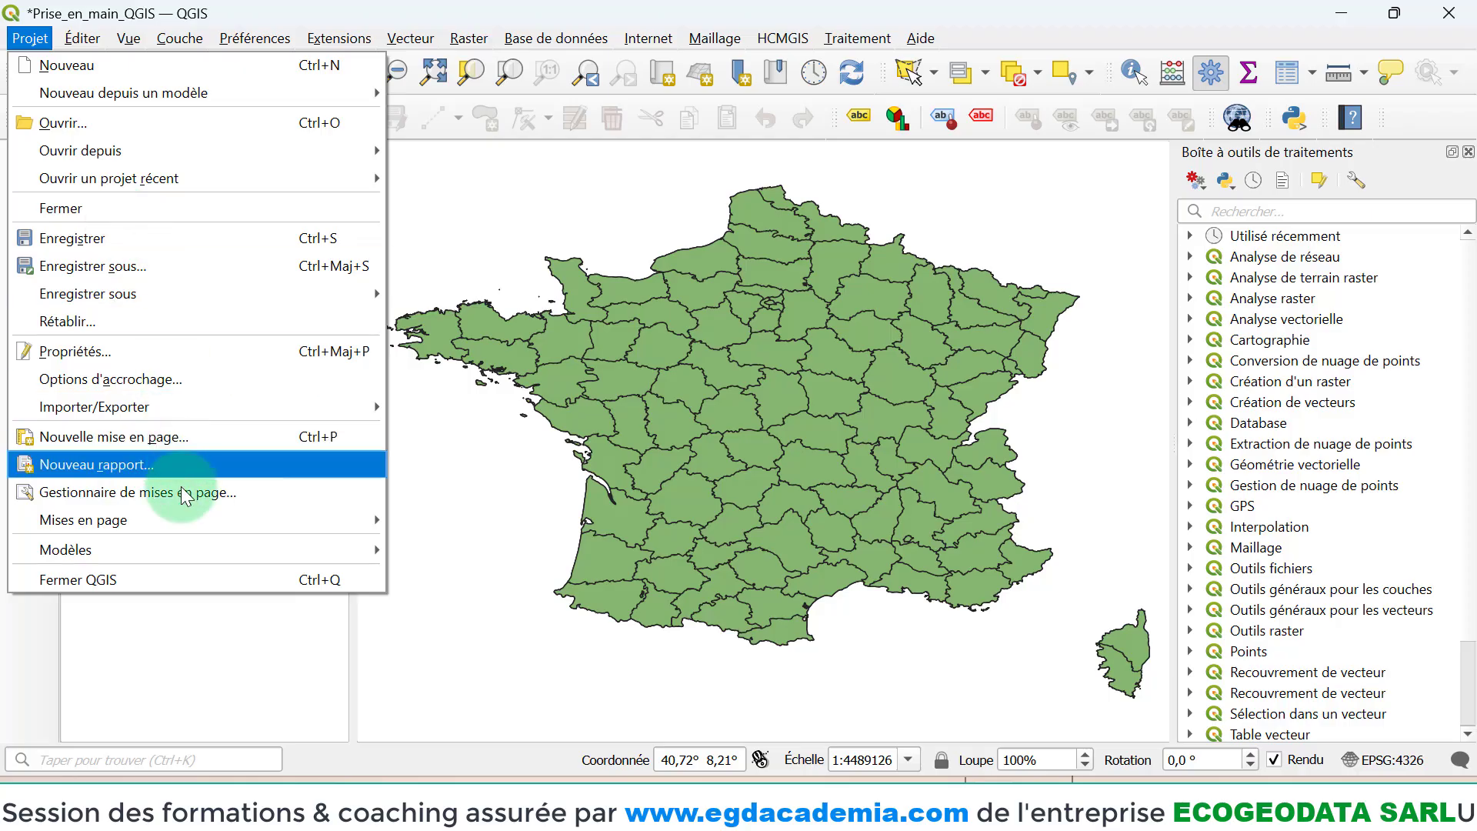
click(113, 351)
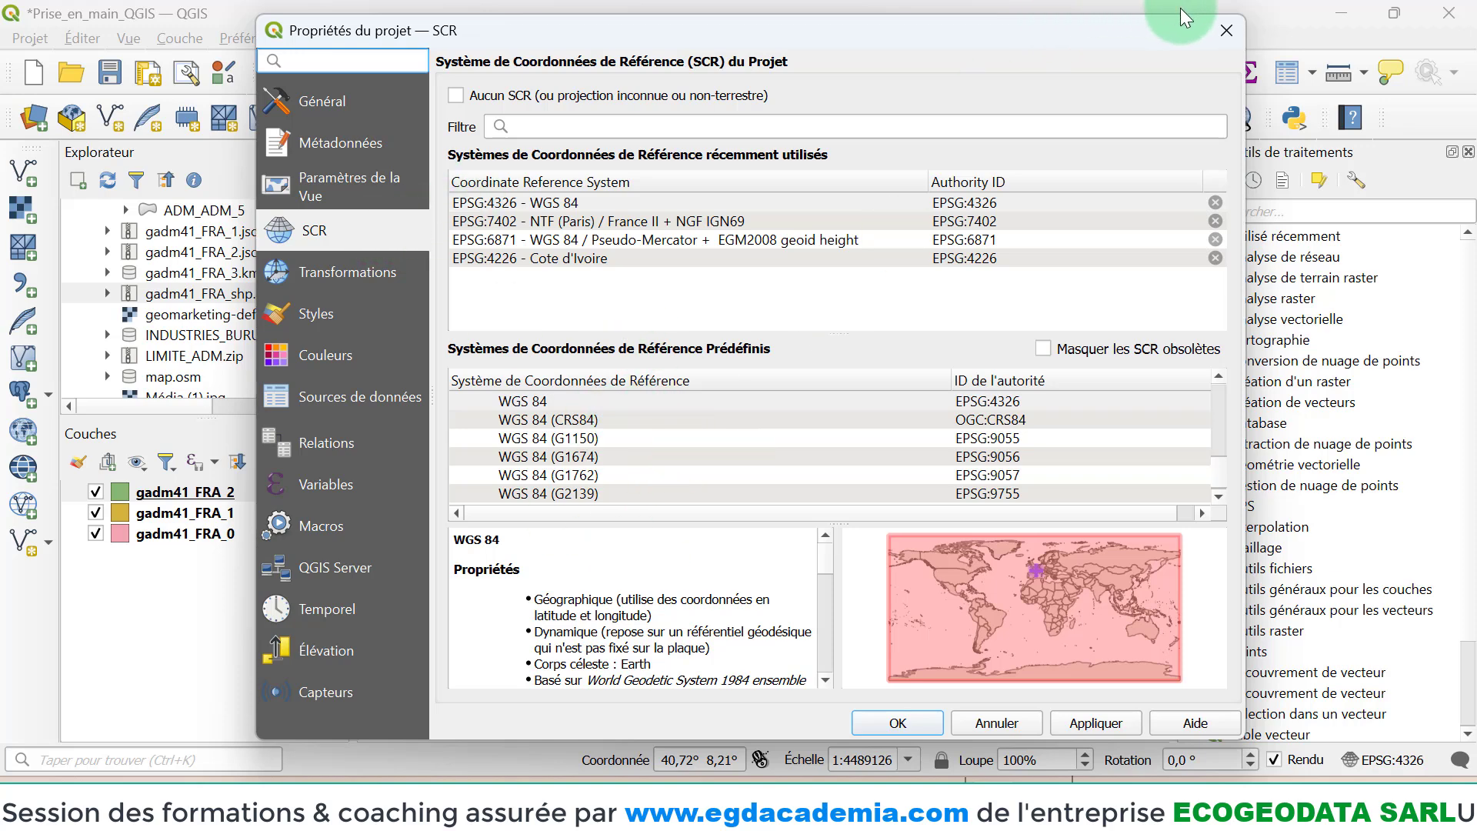
click(1227, 31)
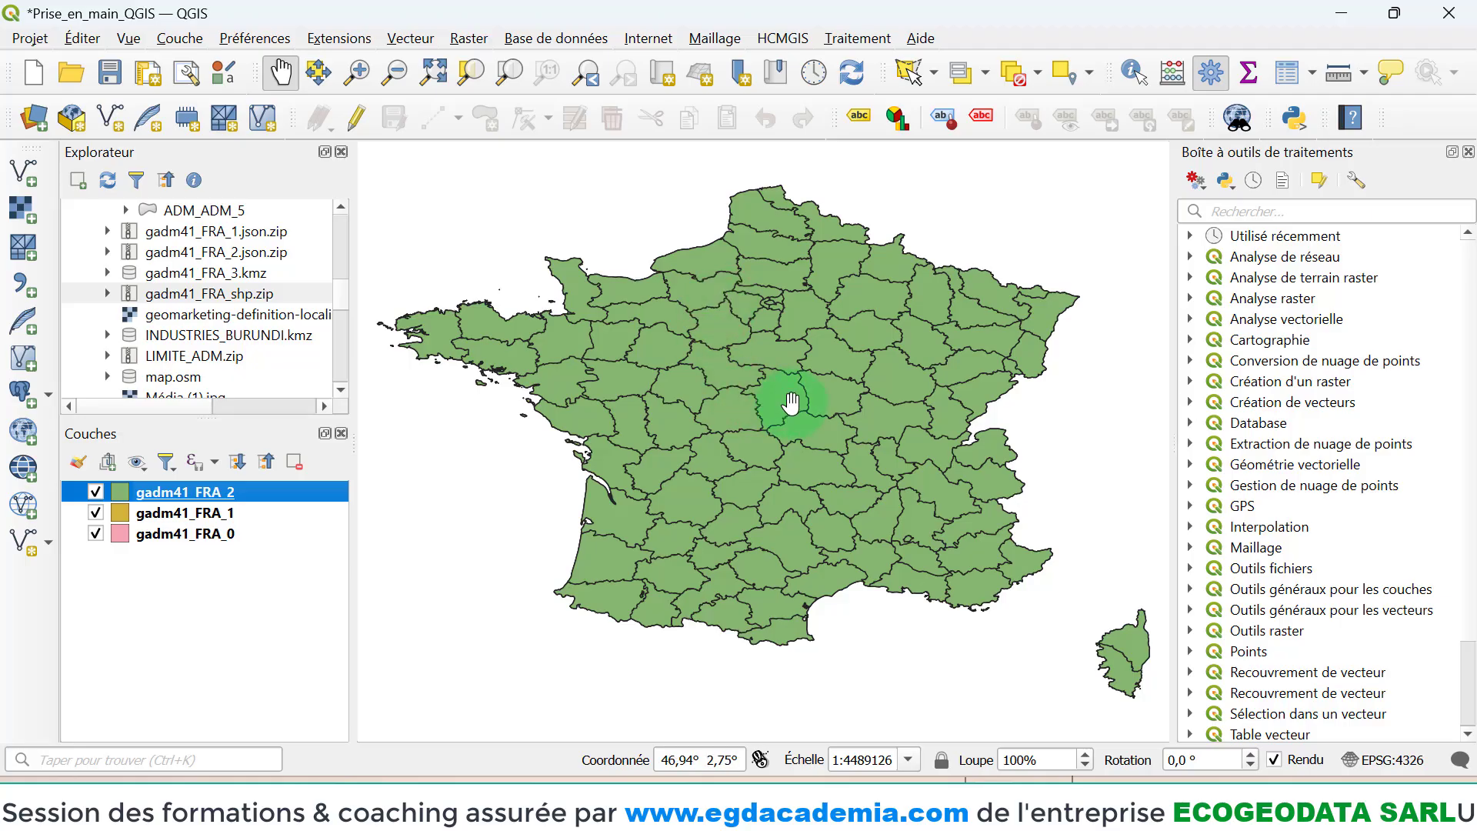
- Open the layer properties of gadm41_FRA_2 at its symbology settings
drag(794, 407, 795, 425)
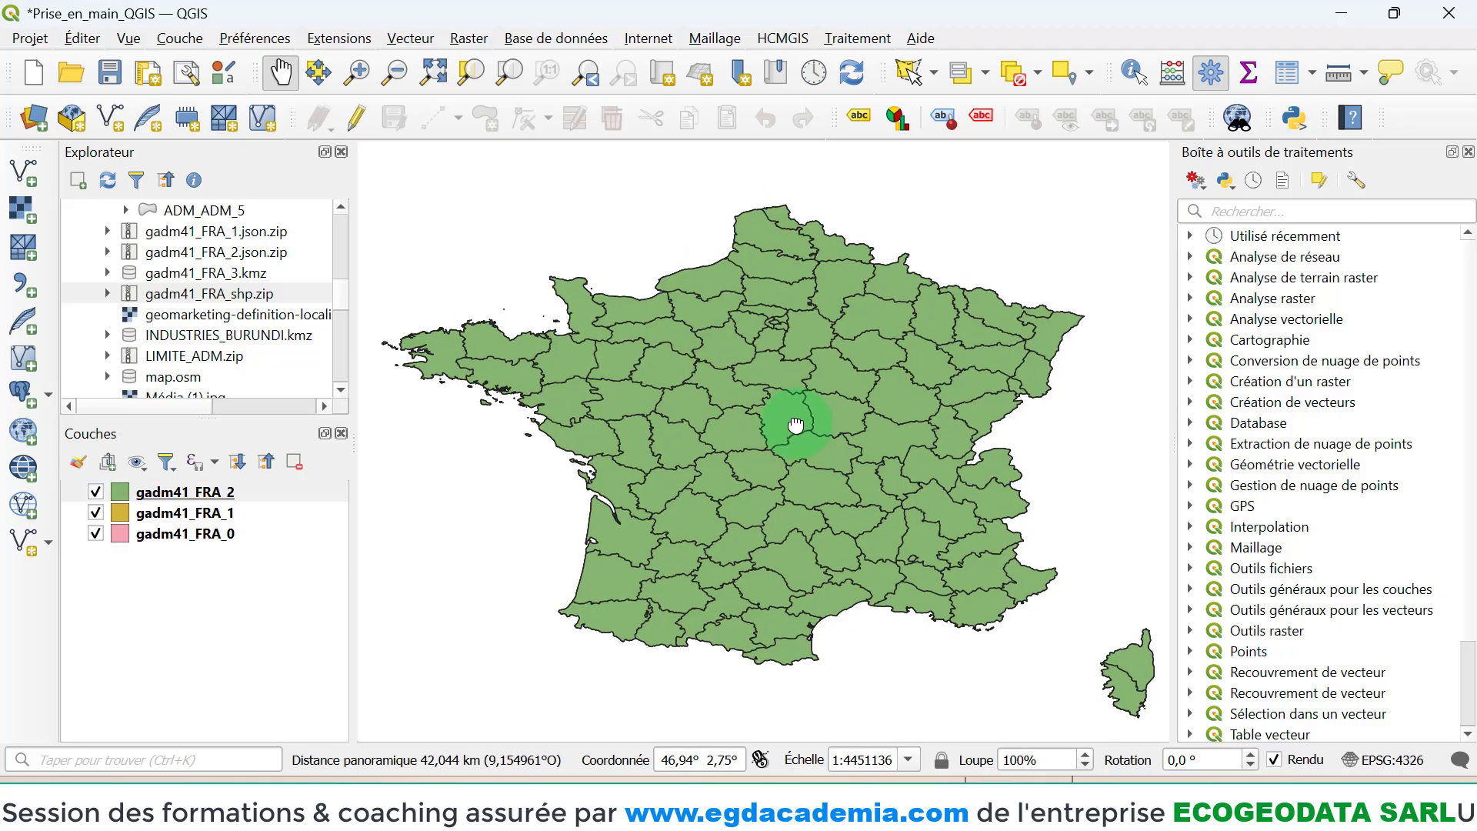
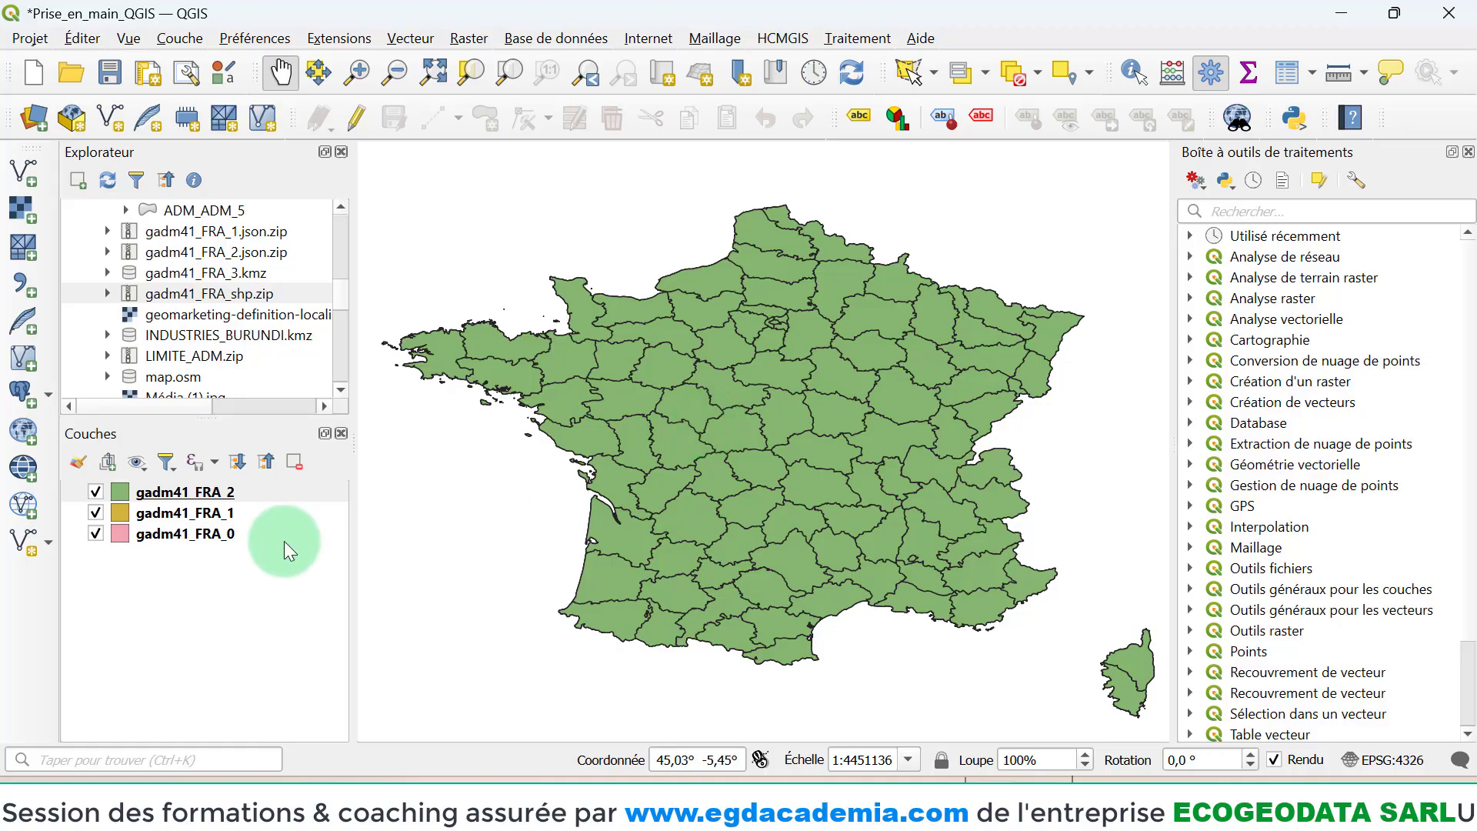
right_click(213, 492)
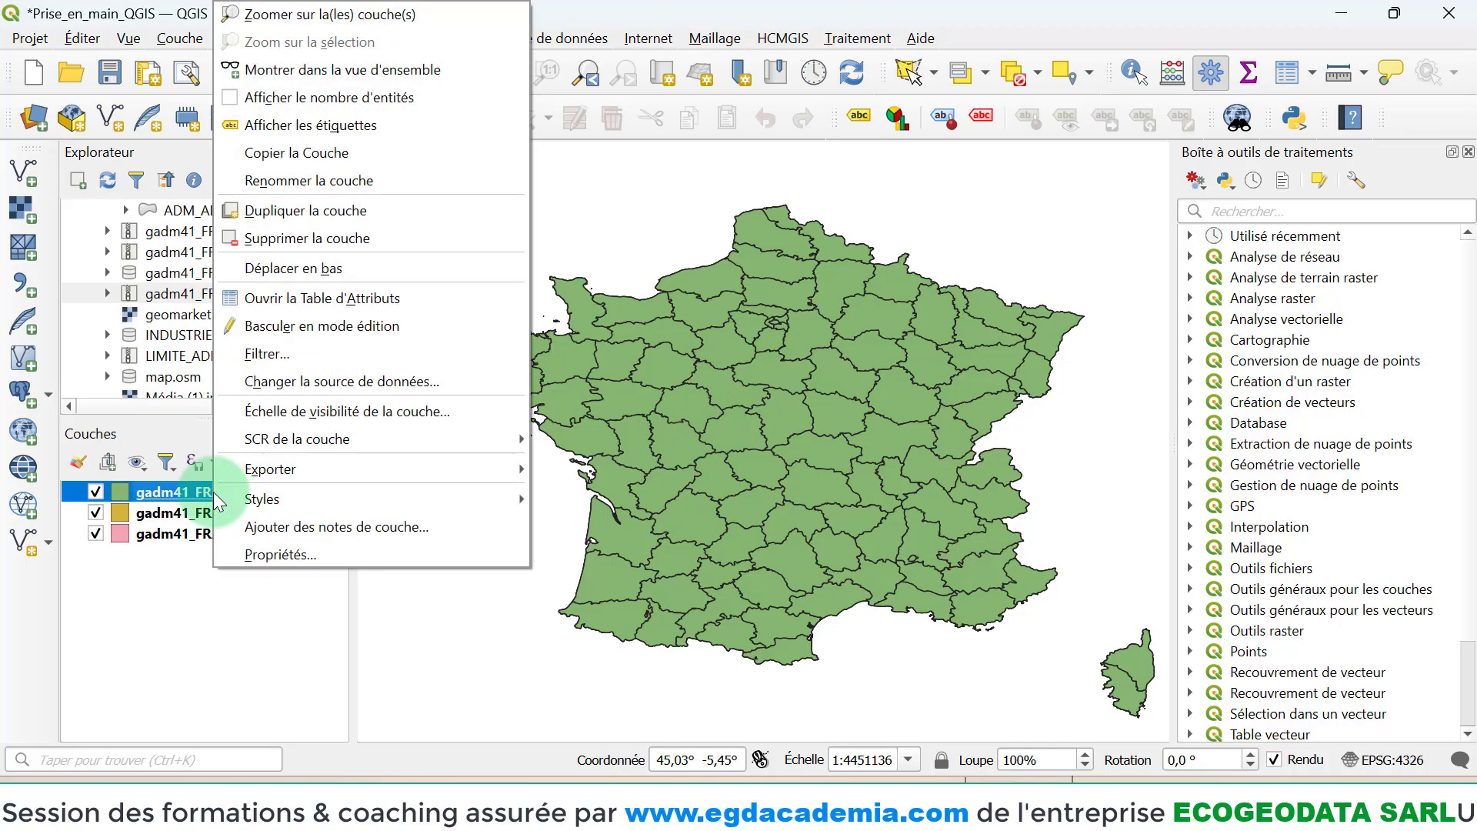
right_click(170, 494)
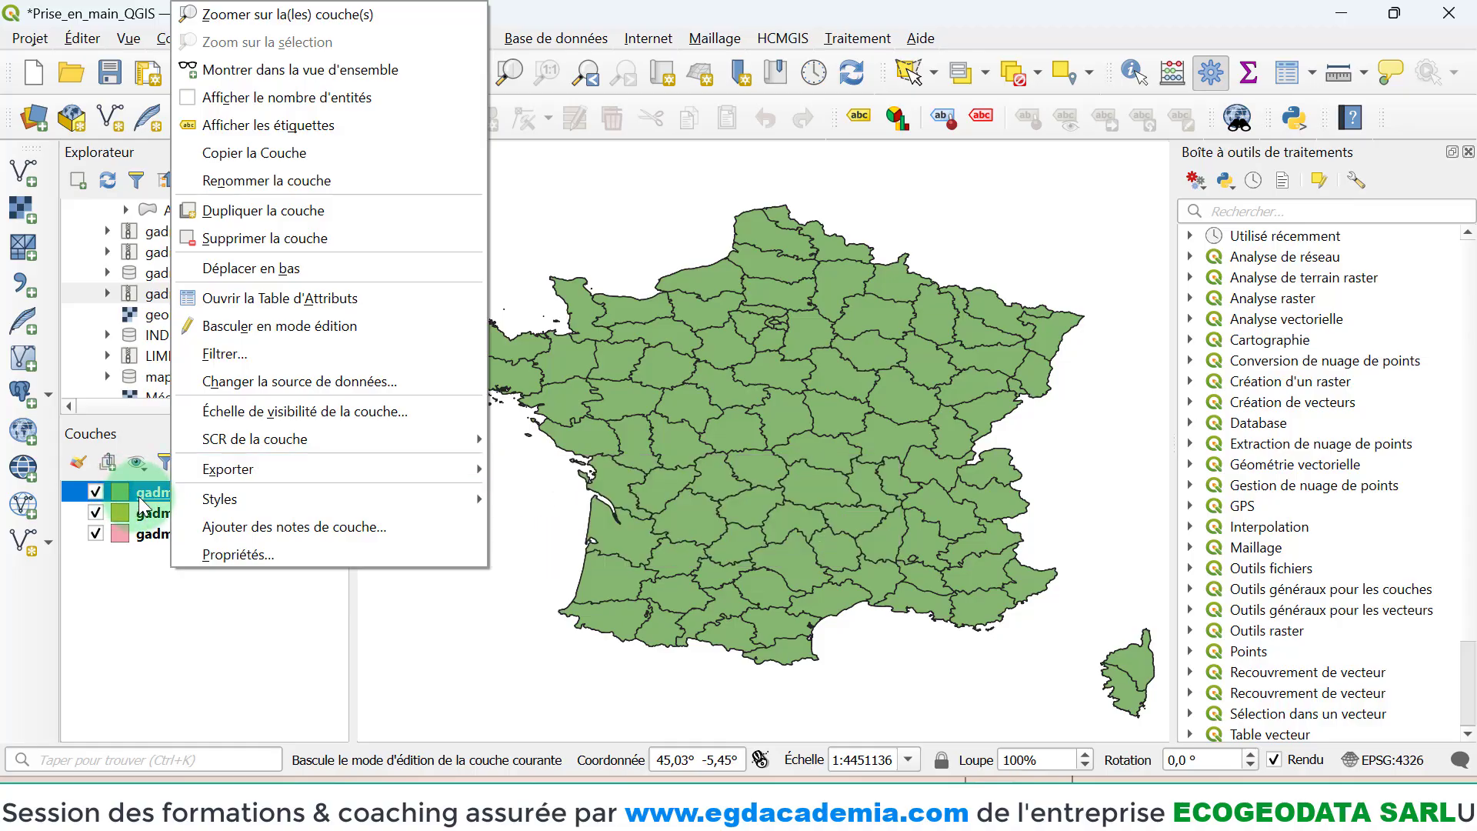
click(233, 556)
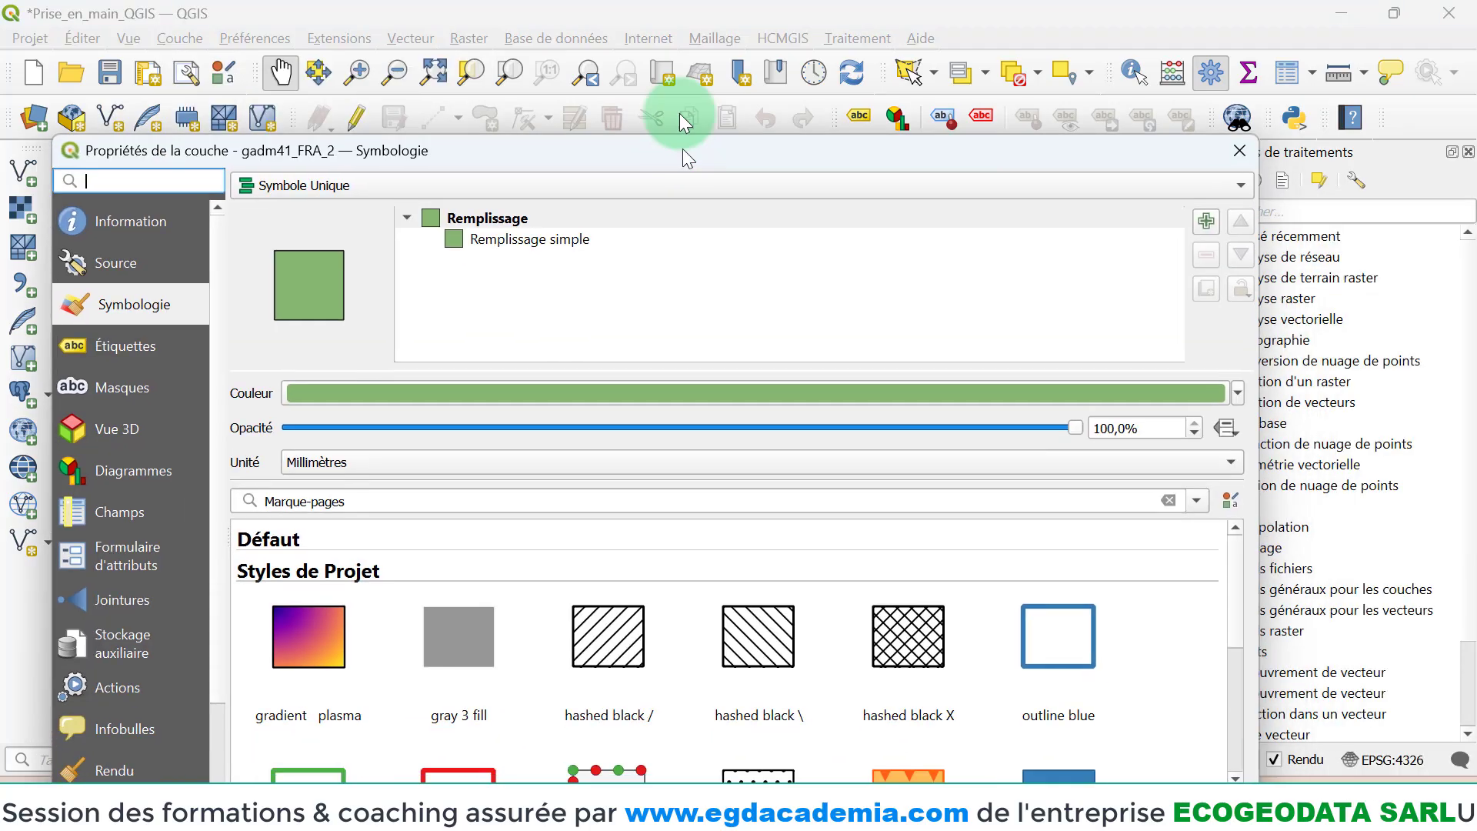
- Examine the coordinate reference system in the gadm41_FRA_2 layer information, close the properties and save the project
drag(681, 149, 797, 49)
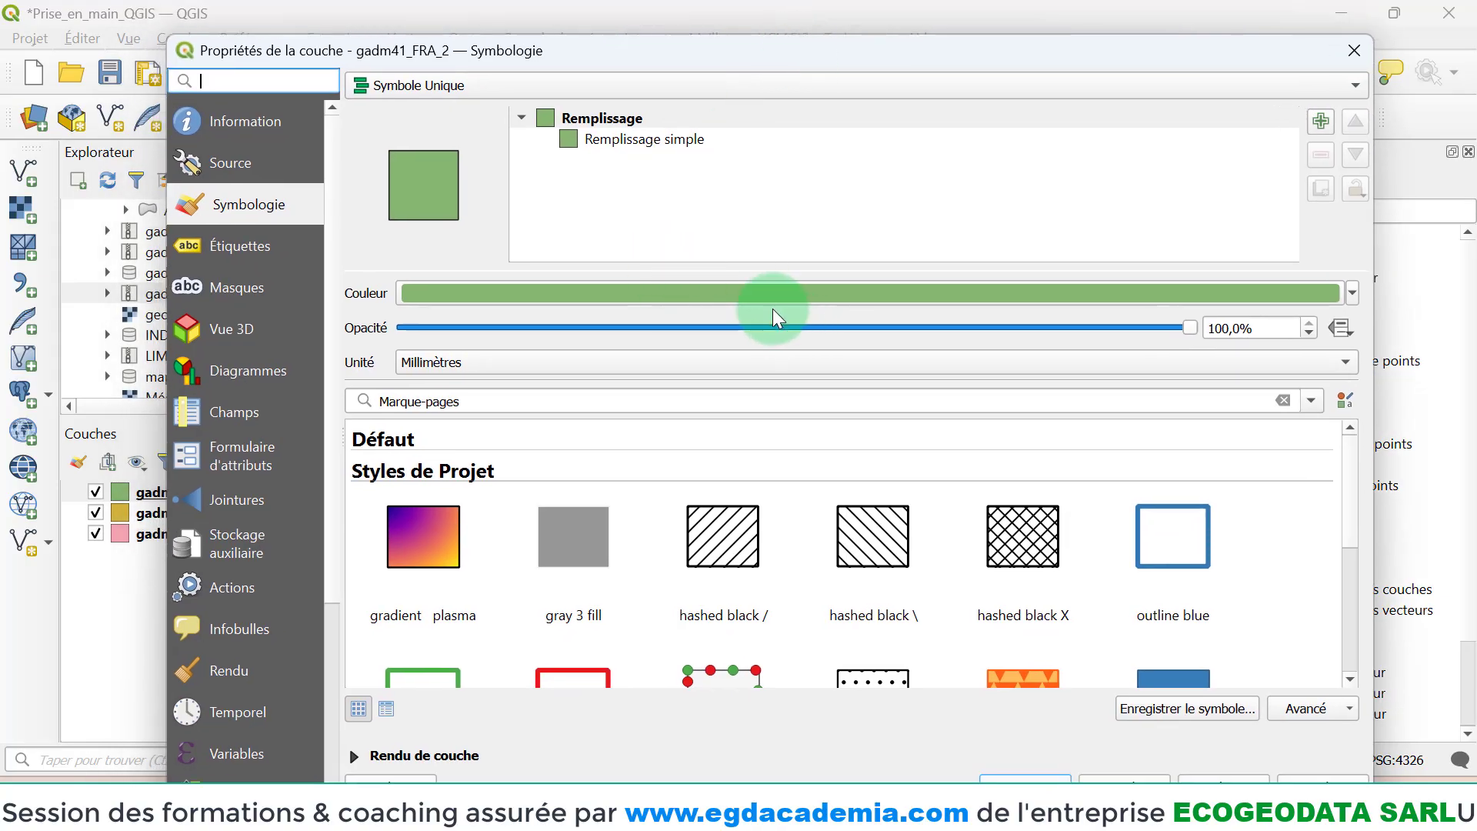
click(262, 123)
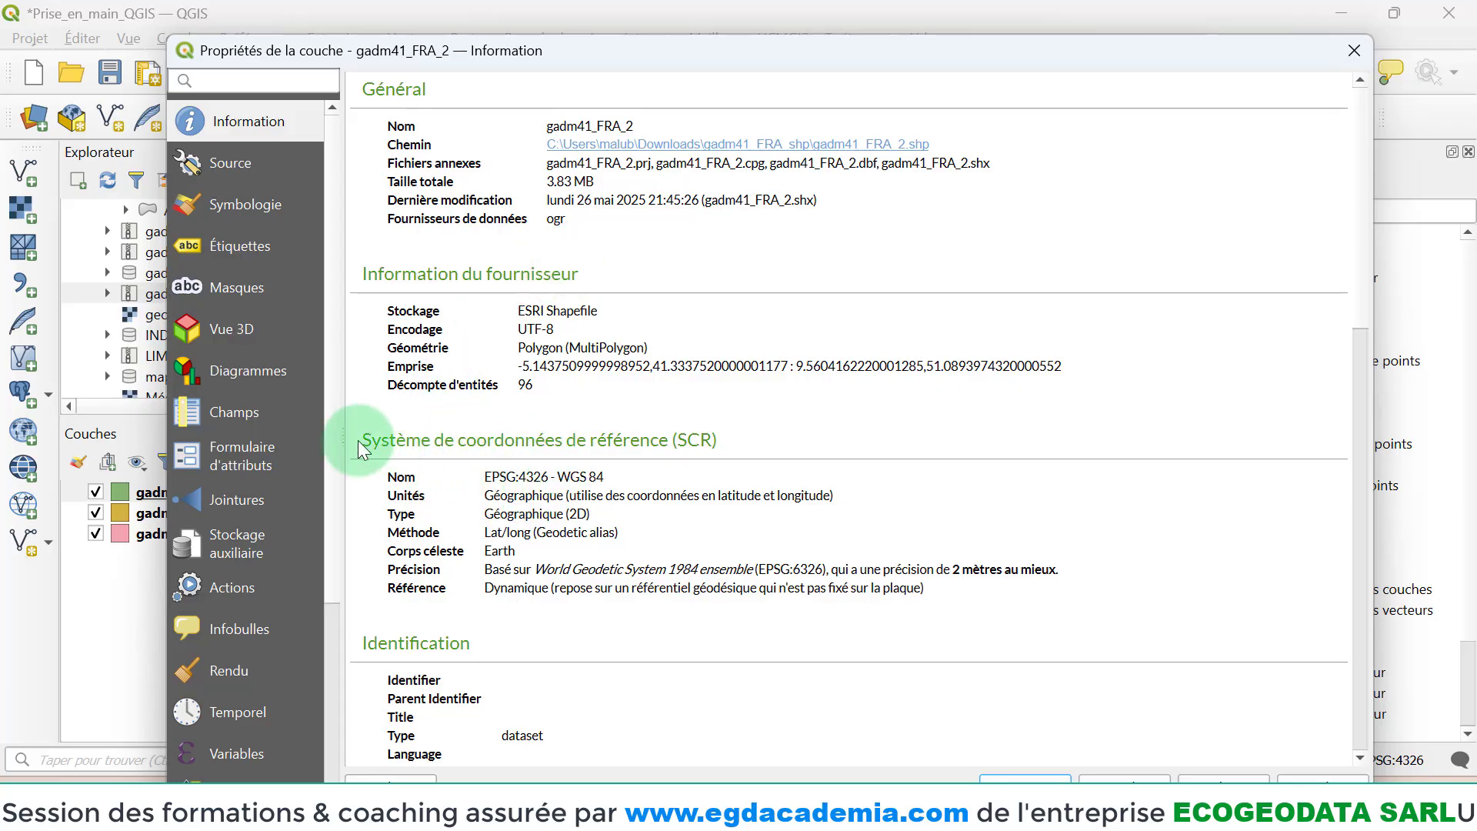
drag(358, 440, 542, 455)
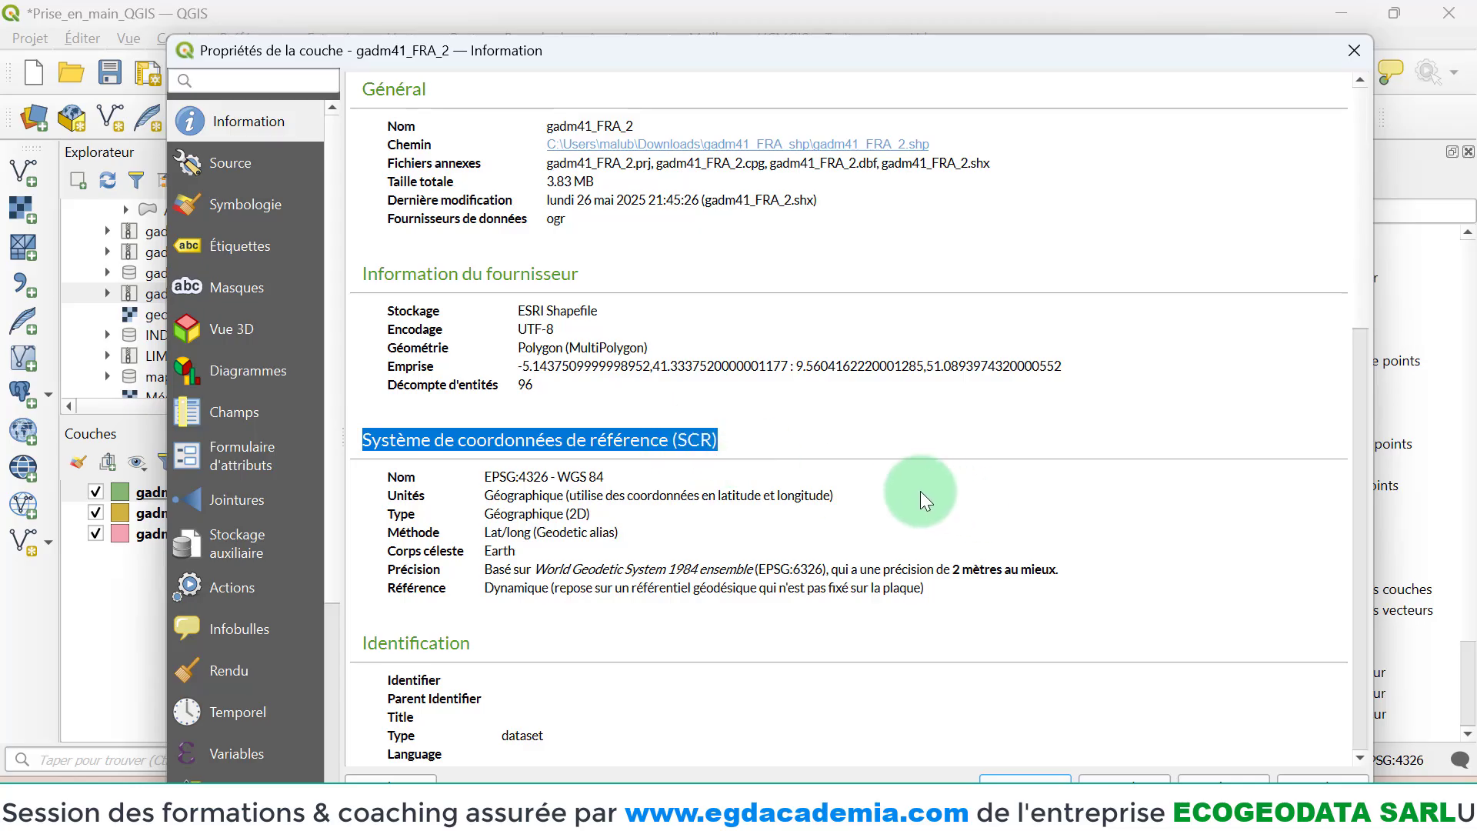
drag(616, 477, 465, 479)
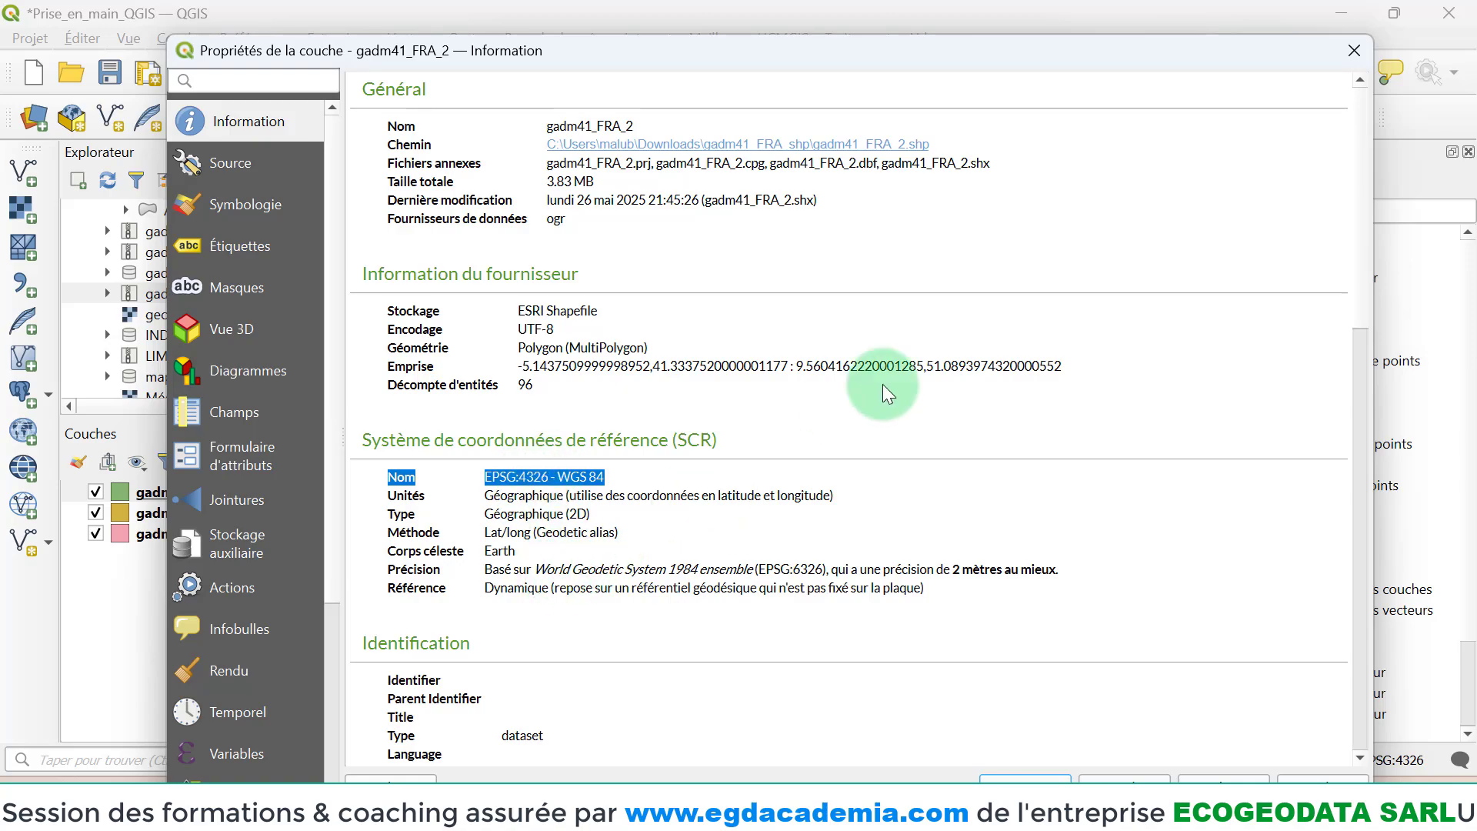
click(1354, 51)
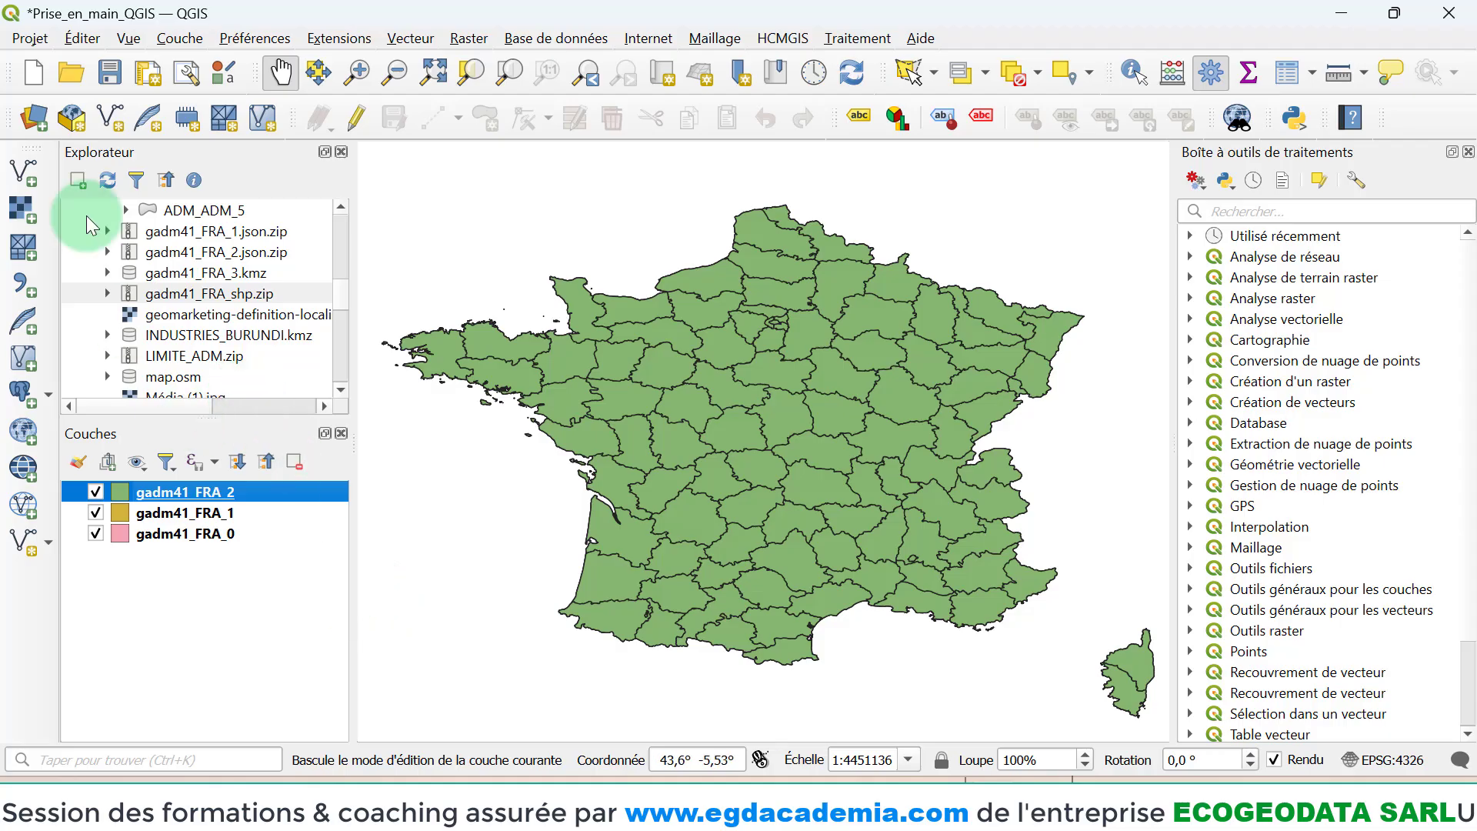
click(112, 71)
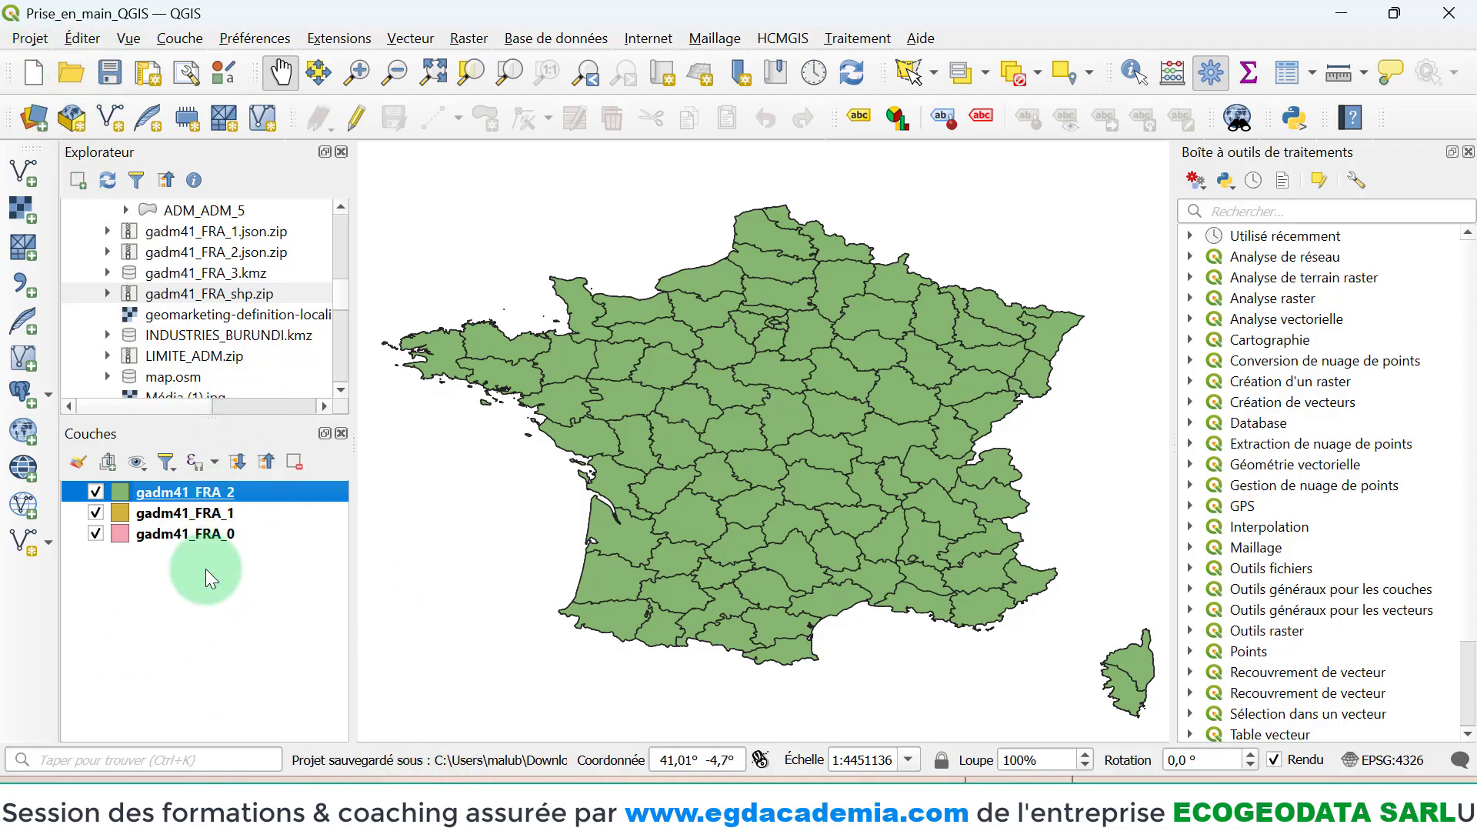
- Duplicate the gadm41_FRA_0 layer and select the copy
right_click(168, 535)
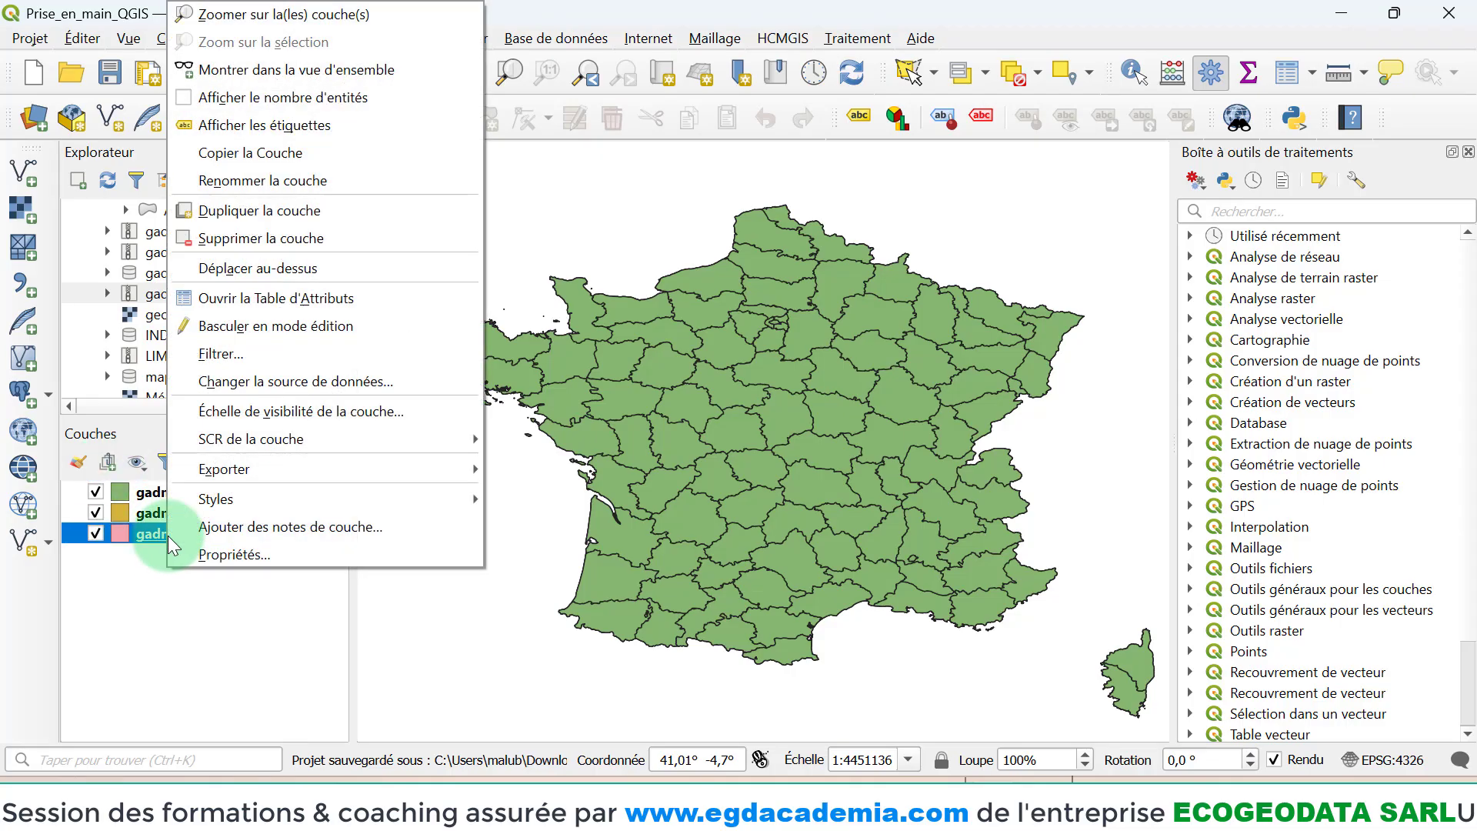
click(234, 213)
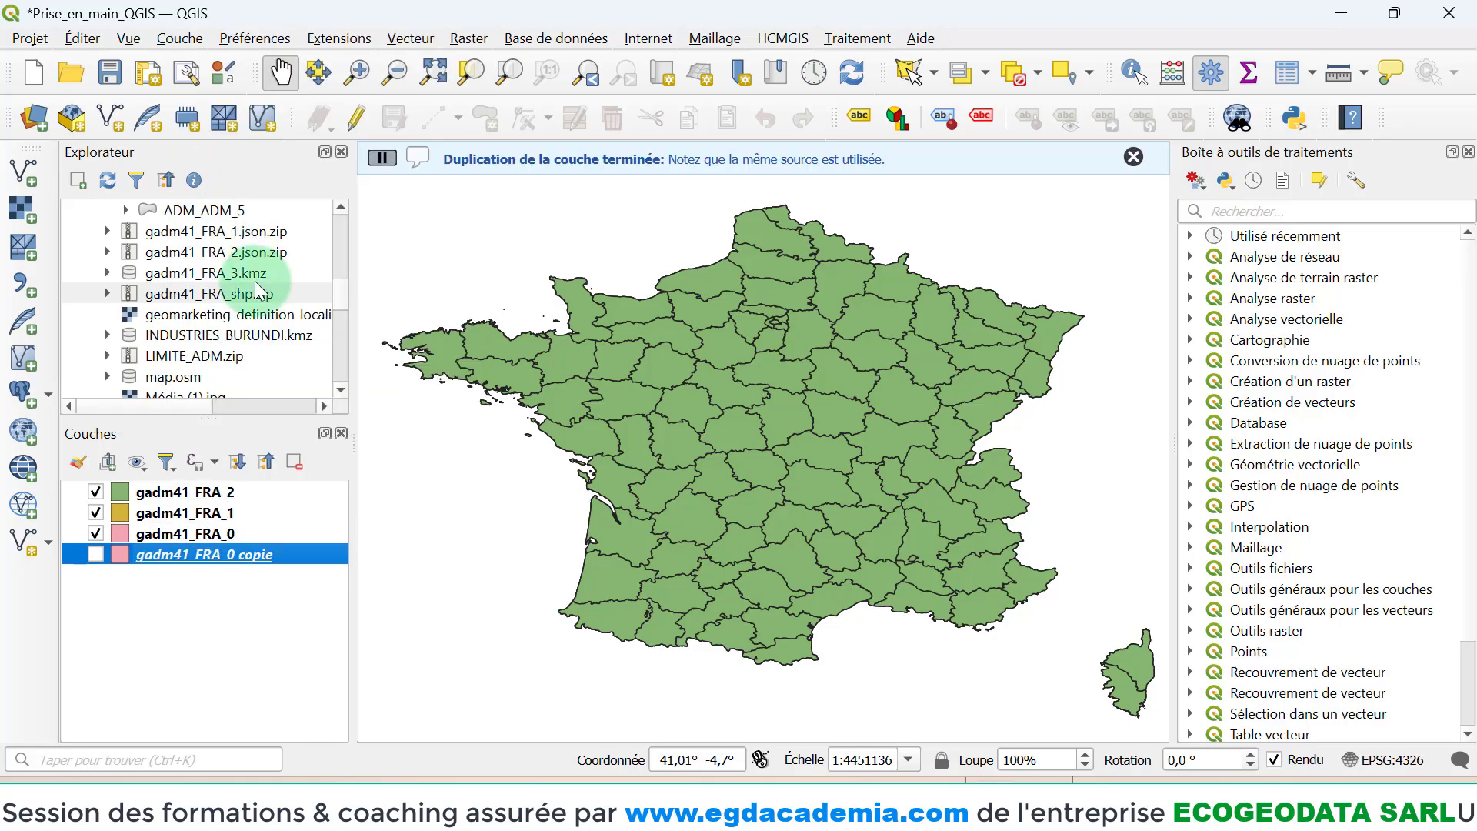
click(202, 531)
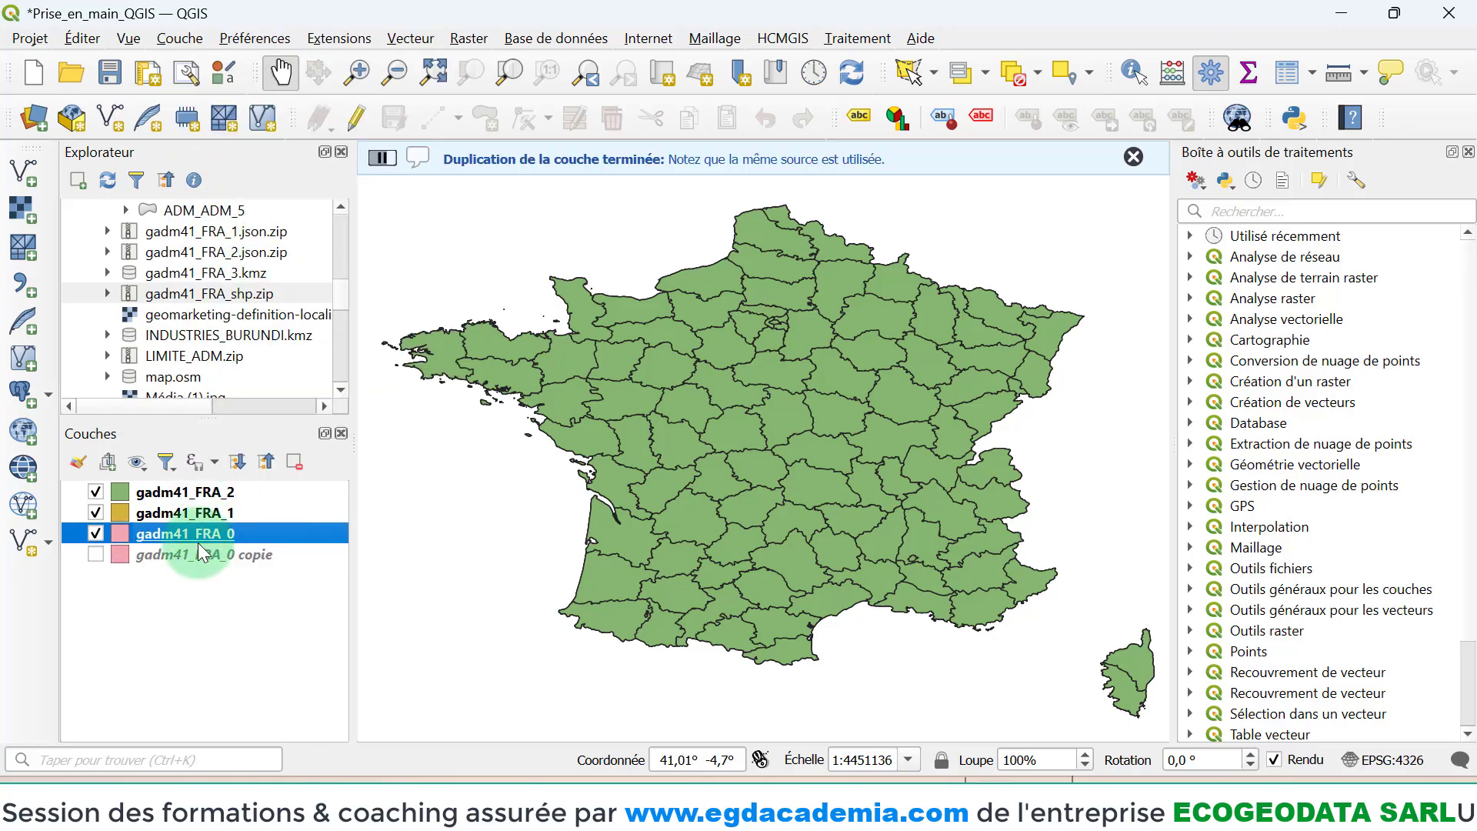
click(197, 551)
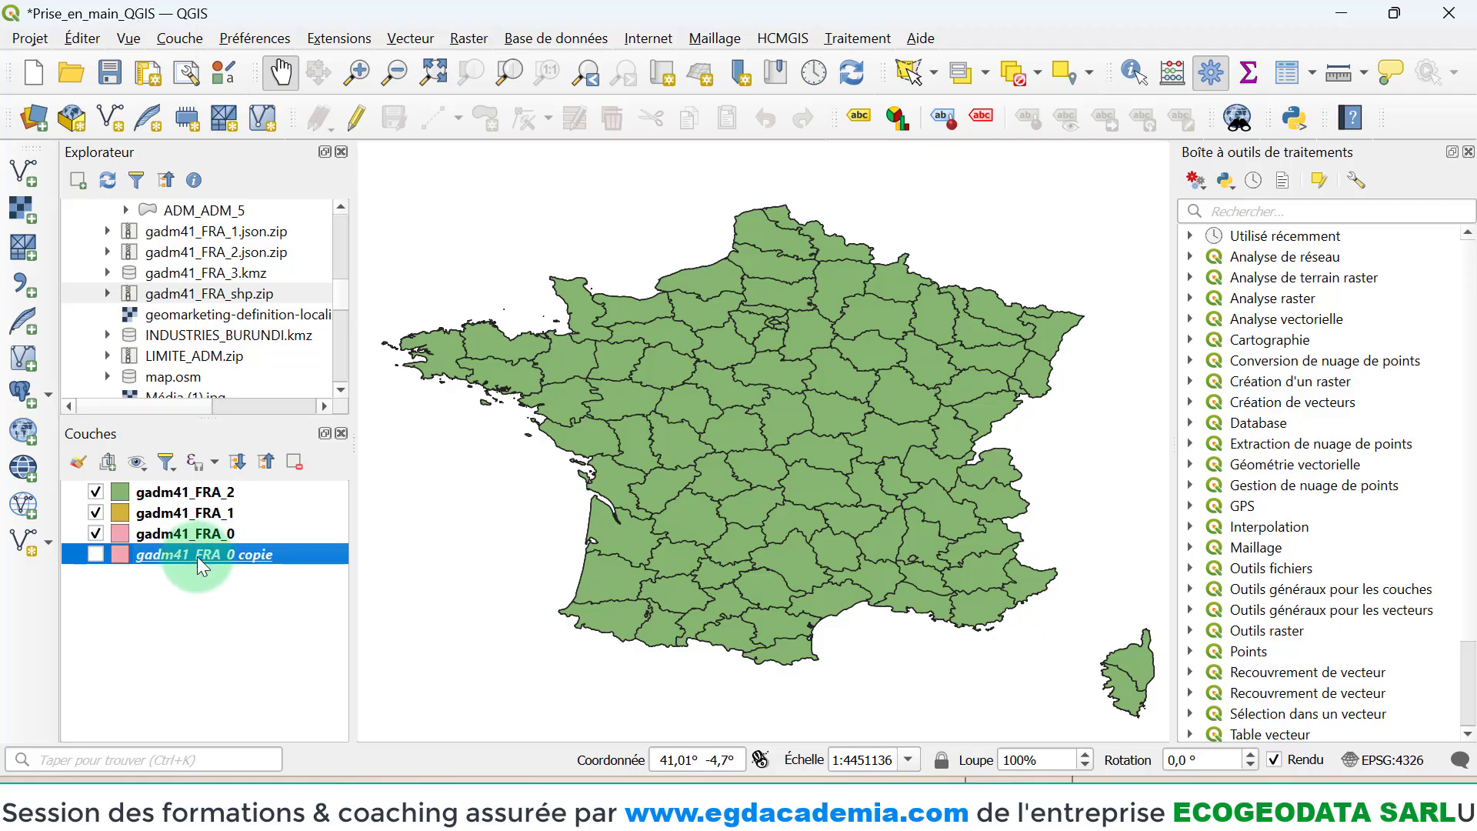
- Rename the copy of gadm41_FRA_0 as Limite_France
right_click(196, 556)
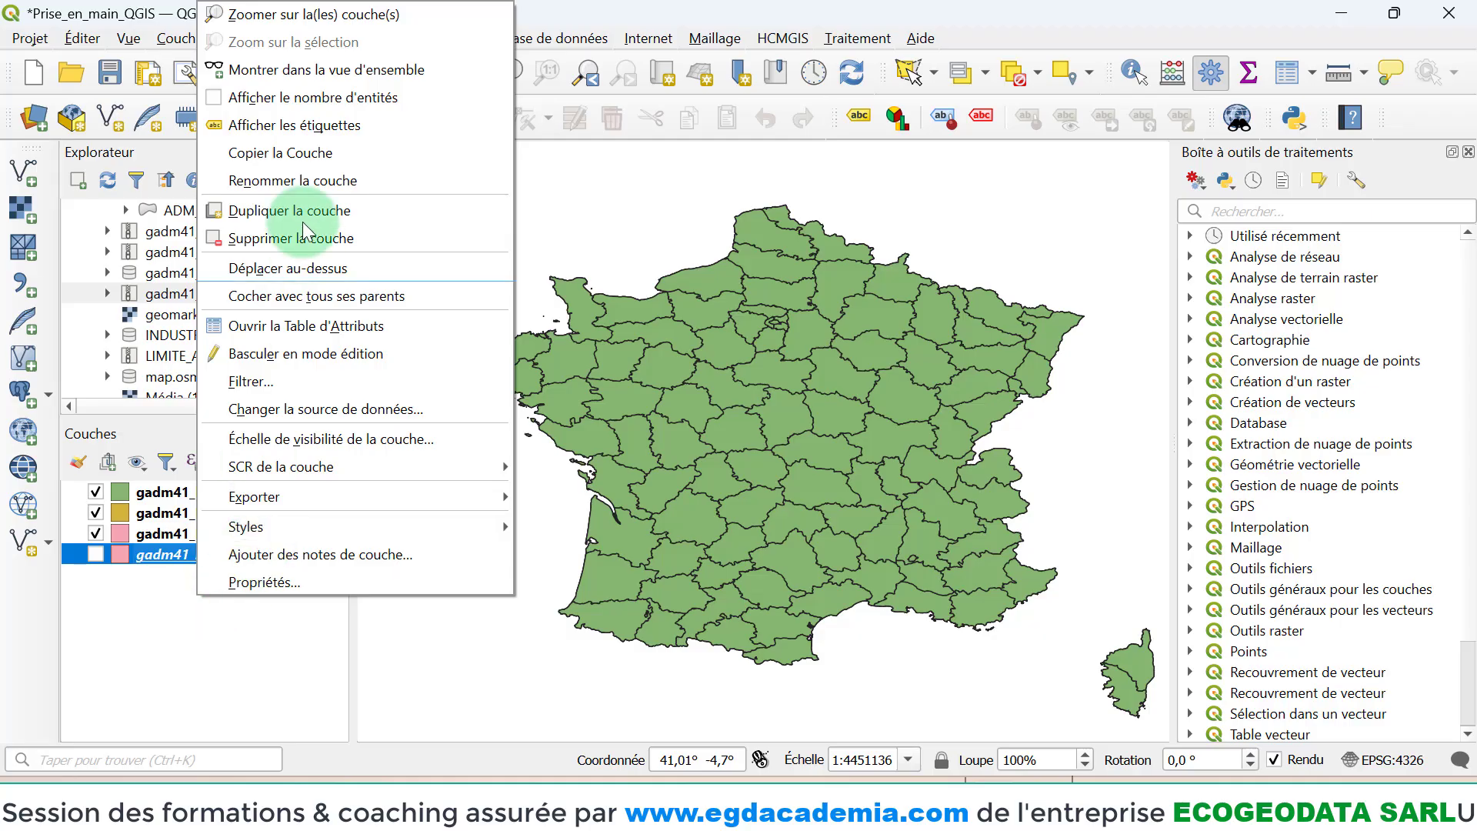
click(272, 182)
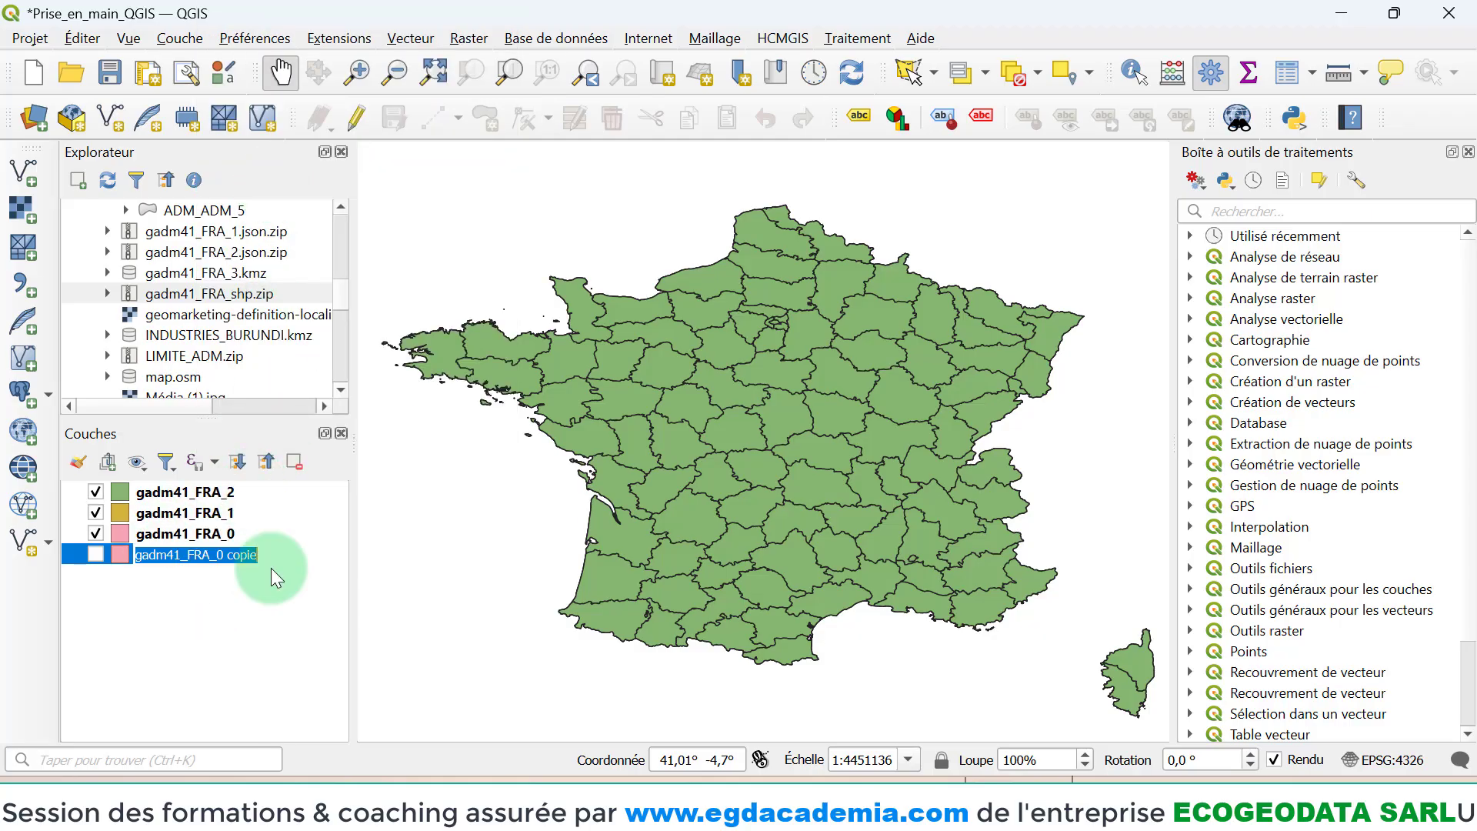
text(Limite)
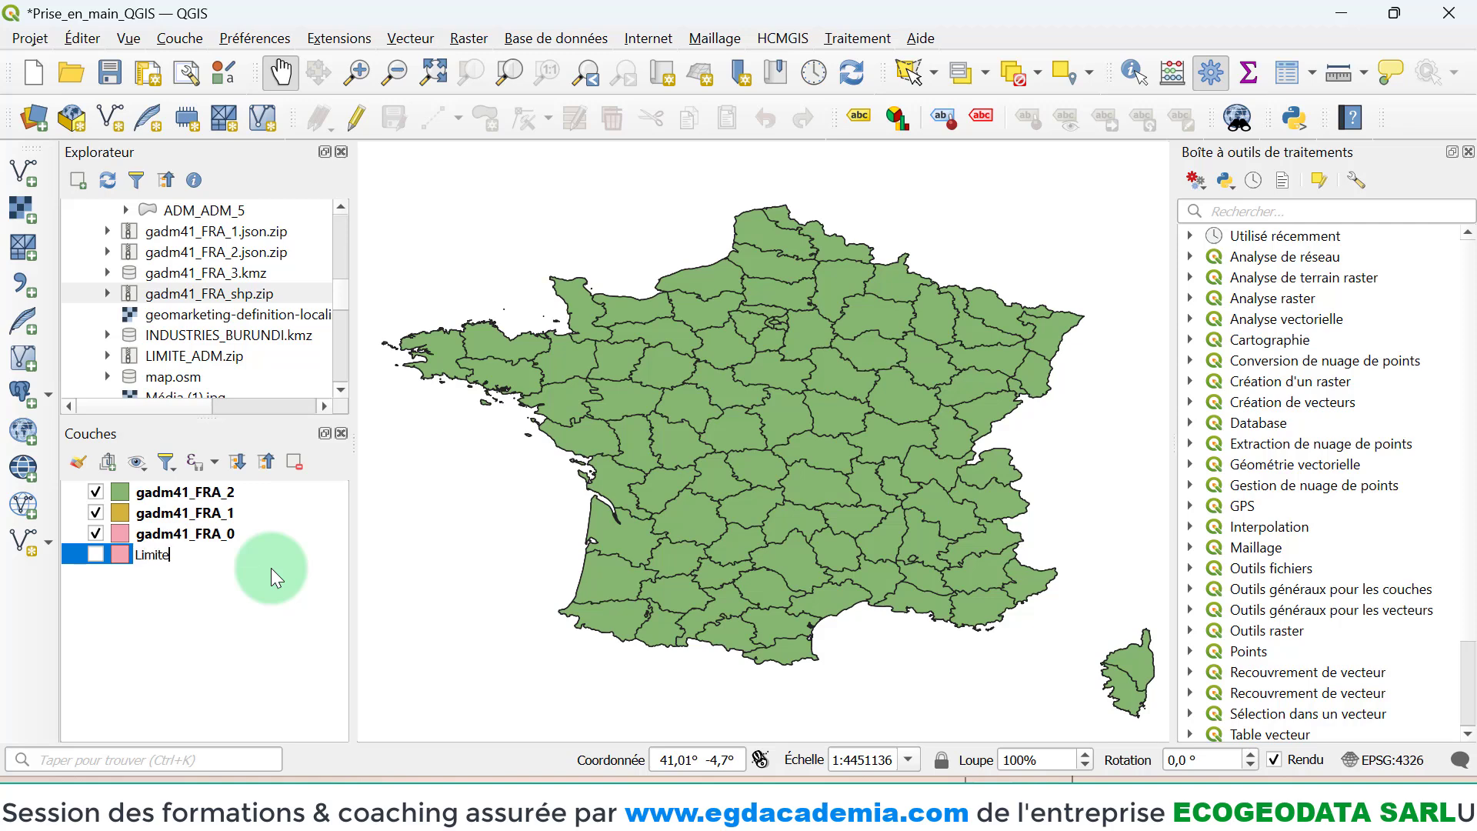
text(_France)
key(BackSpace)
key(BackSpace)
key(BackSpace)
text(nce)
click(237, 607)
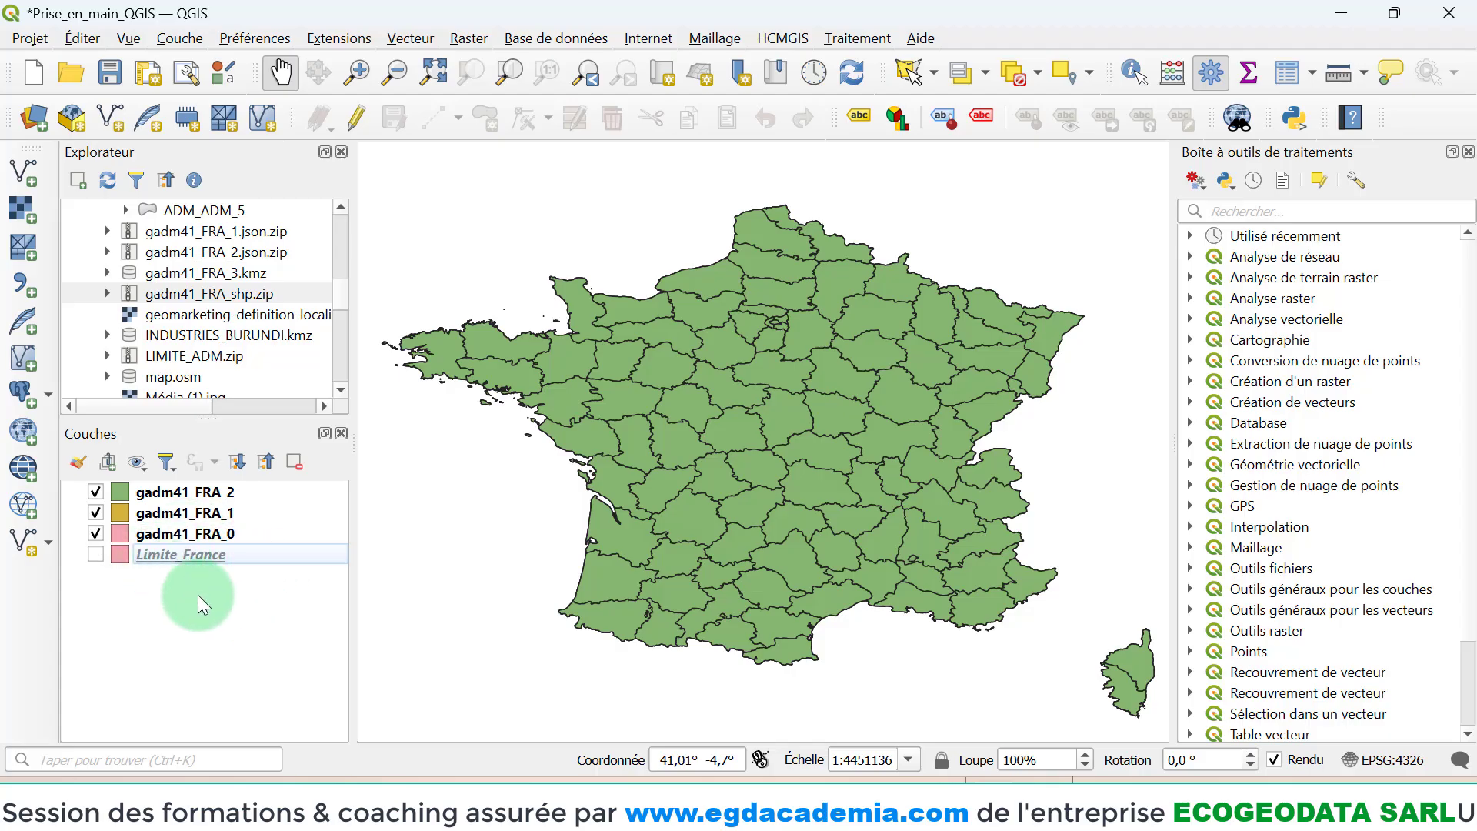
- Remove the Limite_France layer from the project and confirm the deletion
click(205, 556)
right_click(203, 555)
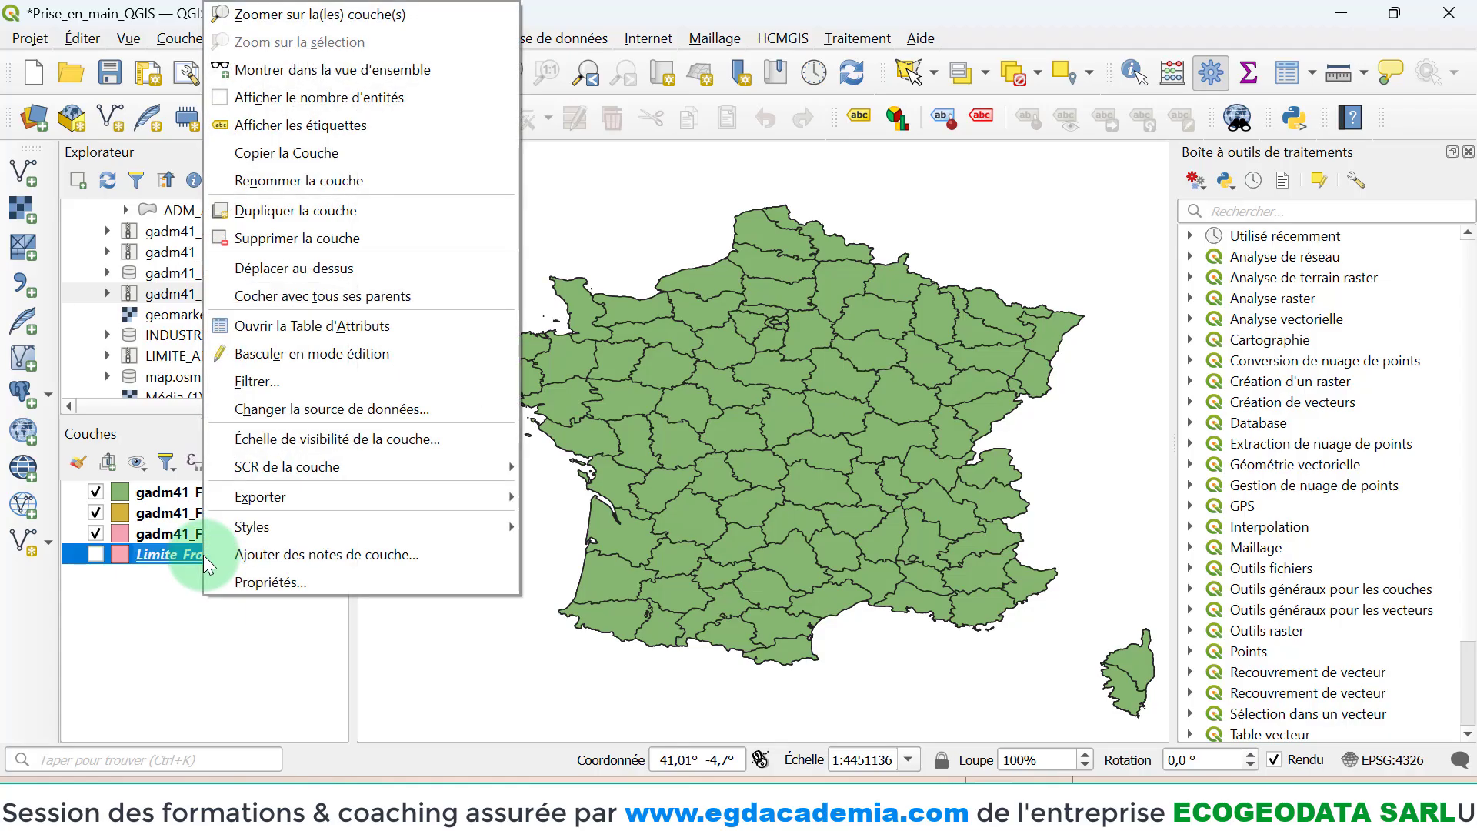
click(288, 238)
click(728, 431)
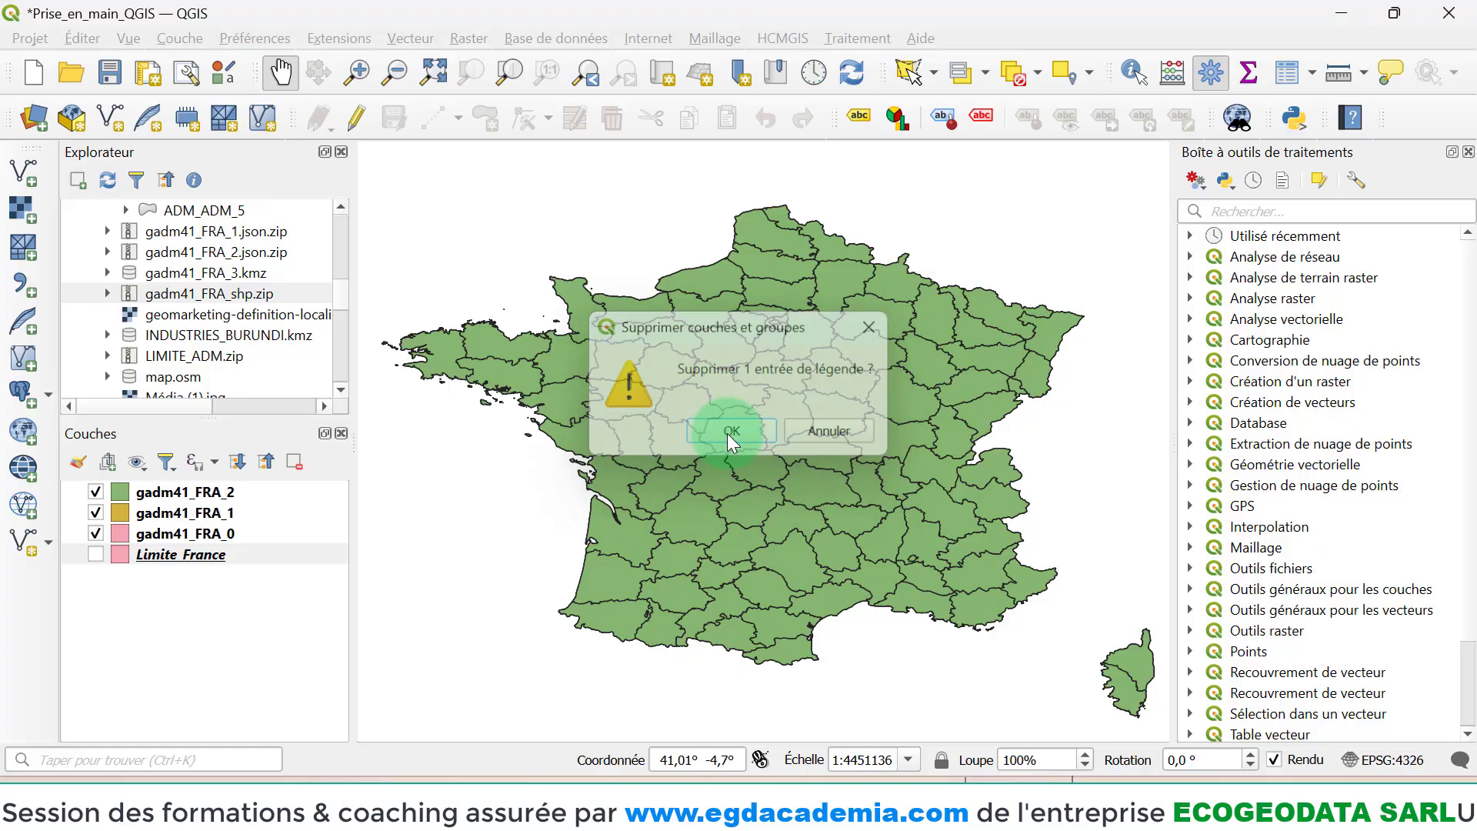
click(341, 602)
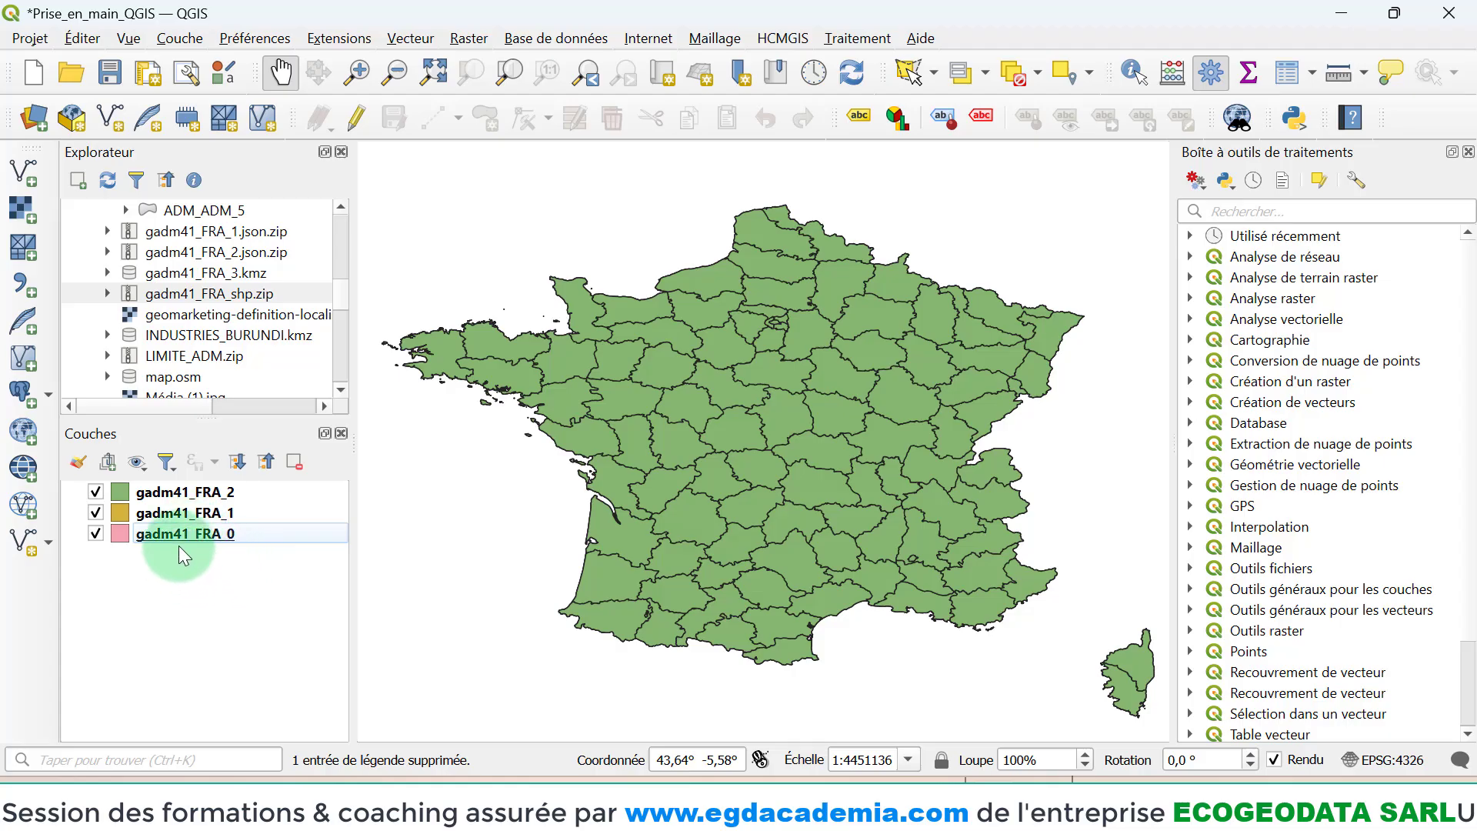
- Hide all three gadm41_FRA layers on the map and show them again
click(95, 533)
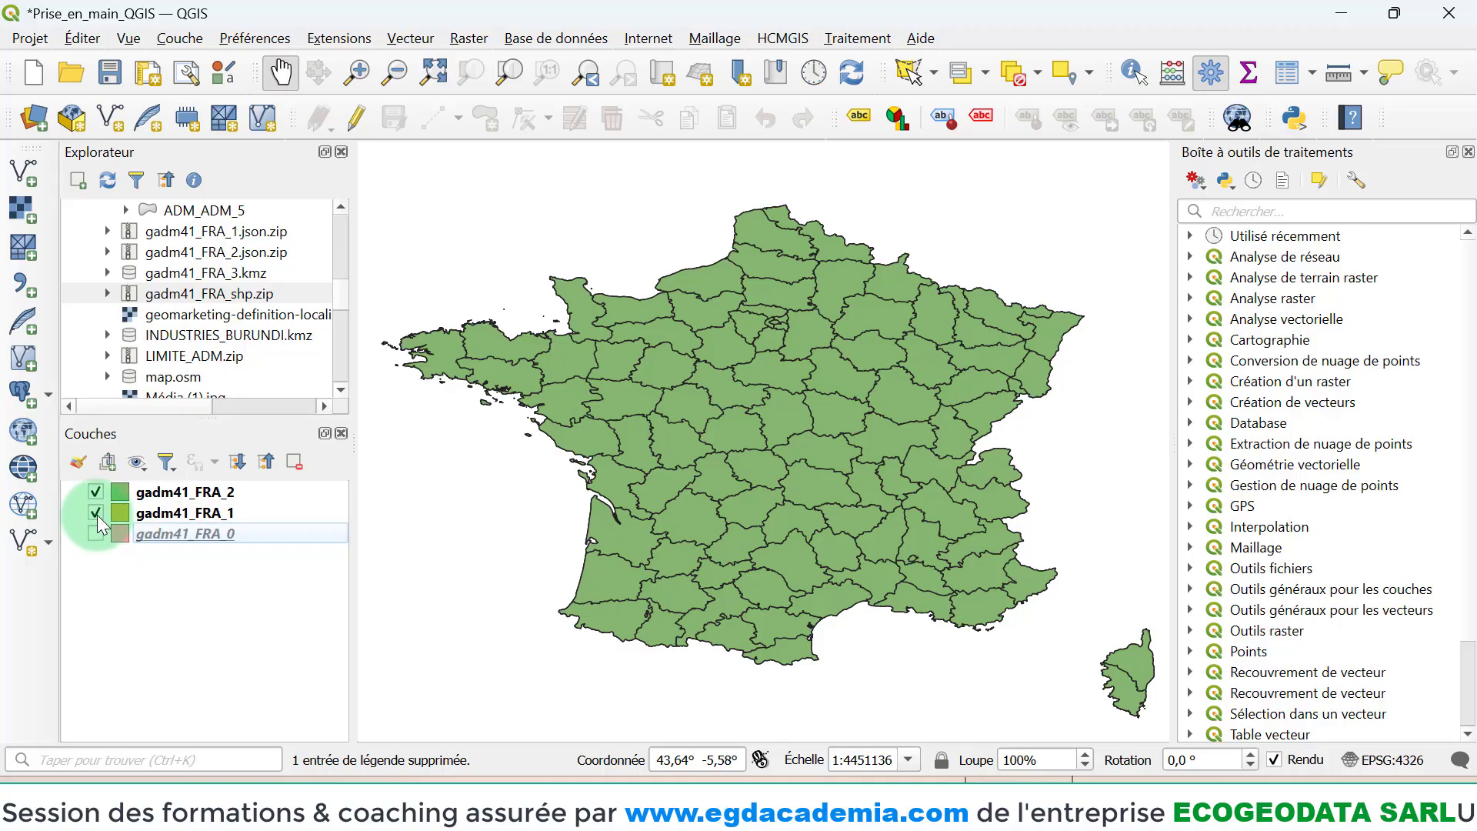
click(97, 513)
click(98, 494)
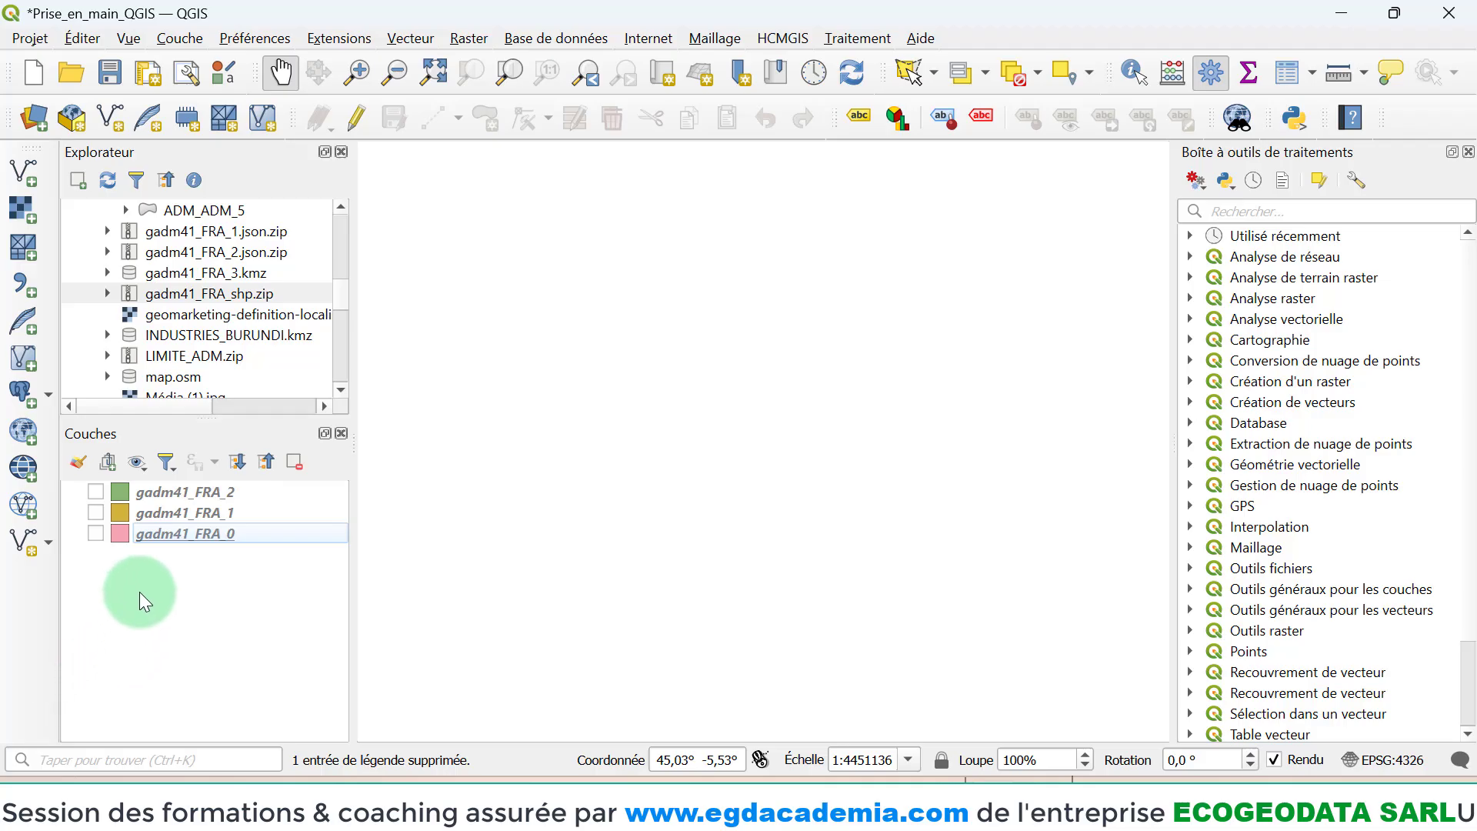
click(96, 491)
click(95, 512)
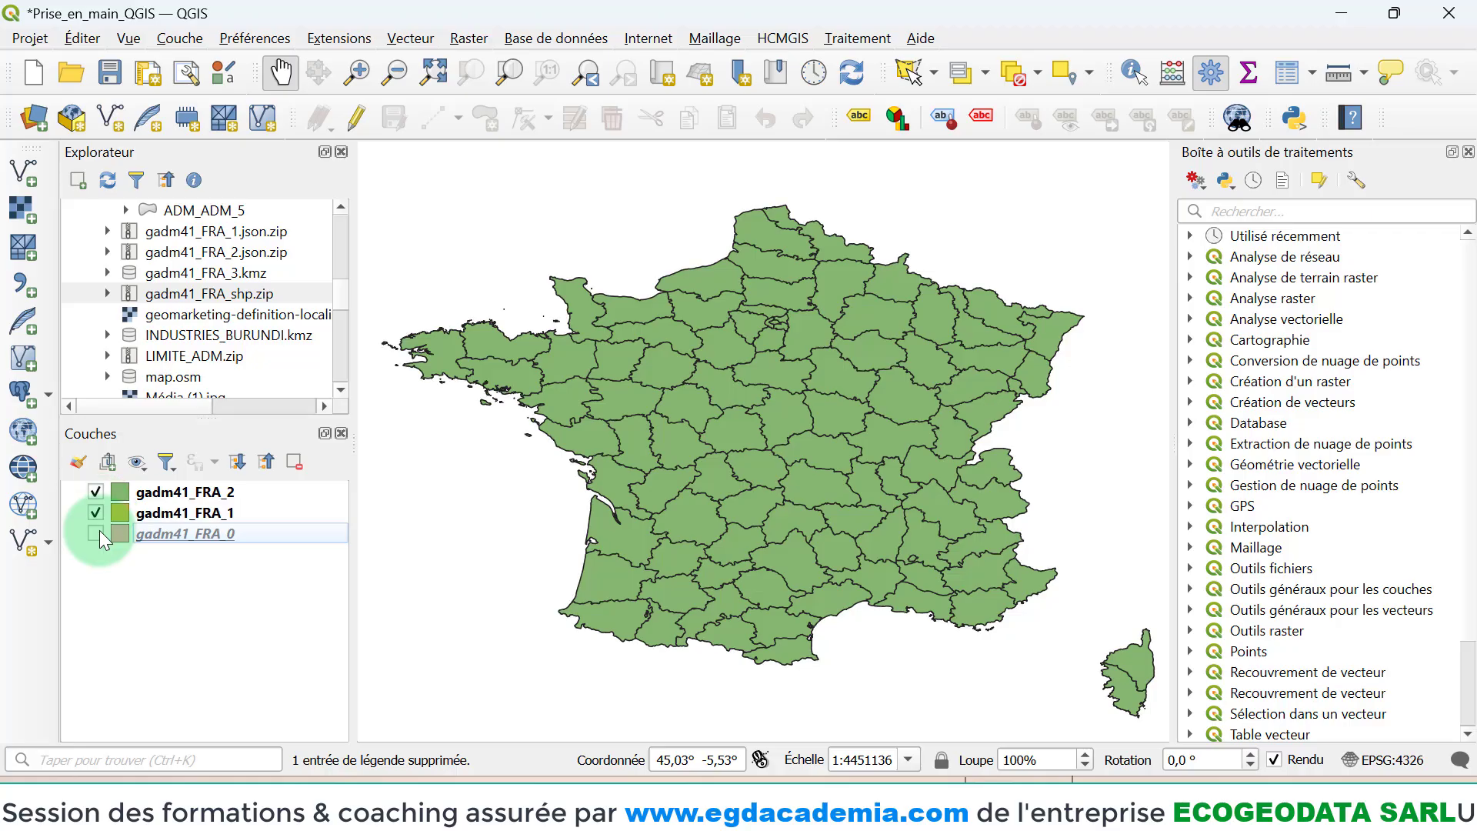
click(95, 532)
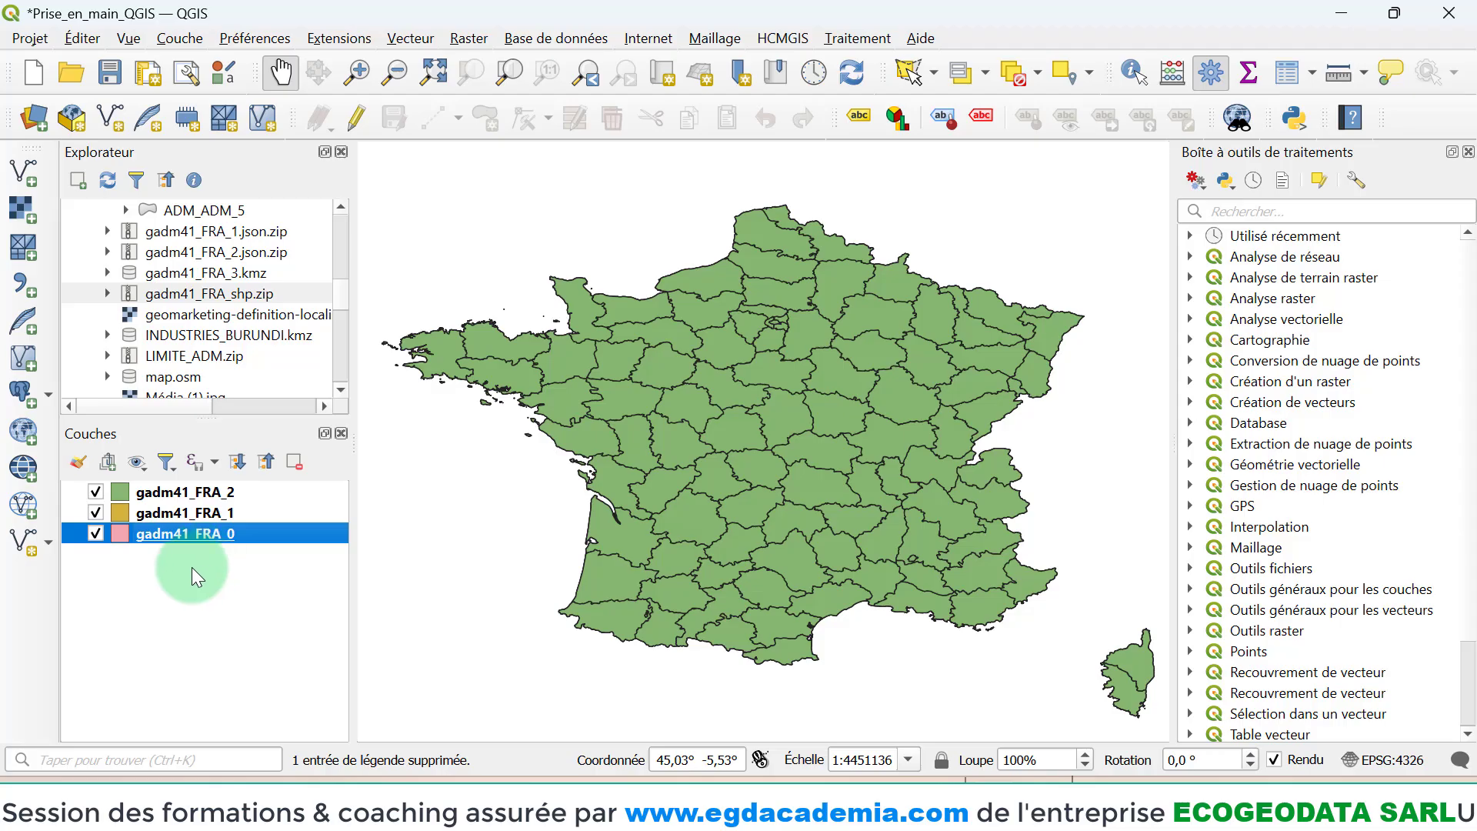
- Reorder the layers so that gadm41_FRA_0 is drawn above gadm41_FRA_2 and gadm41_FRA_1
drag(164, 534, 182, 486)
click(174, 629)
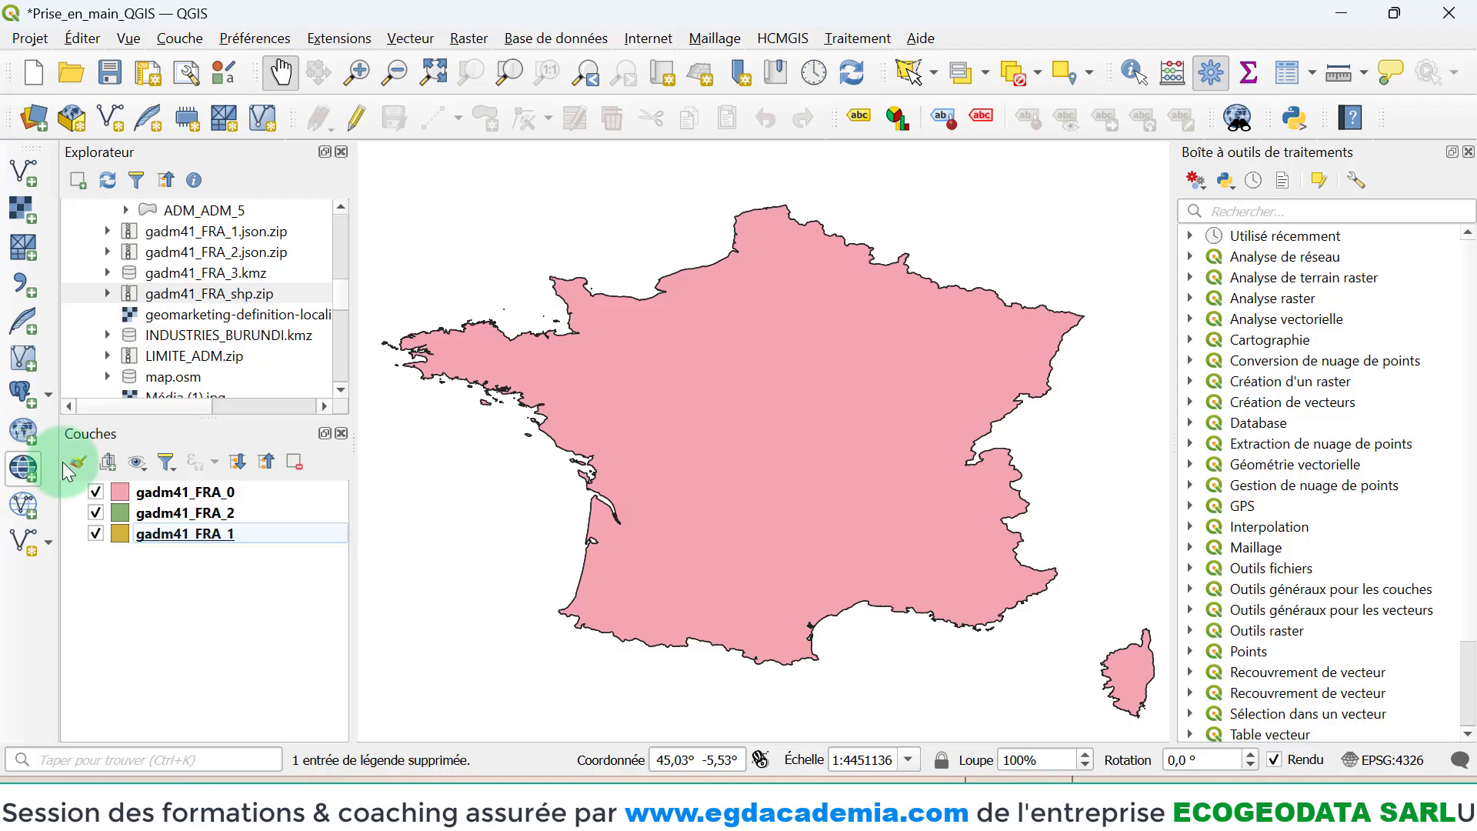
- With gadm41_FRA_0 in front, turn the visibility of each layer off in order and back on
click(95, 492)
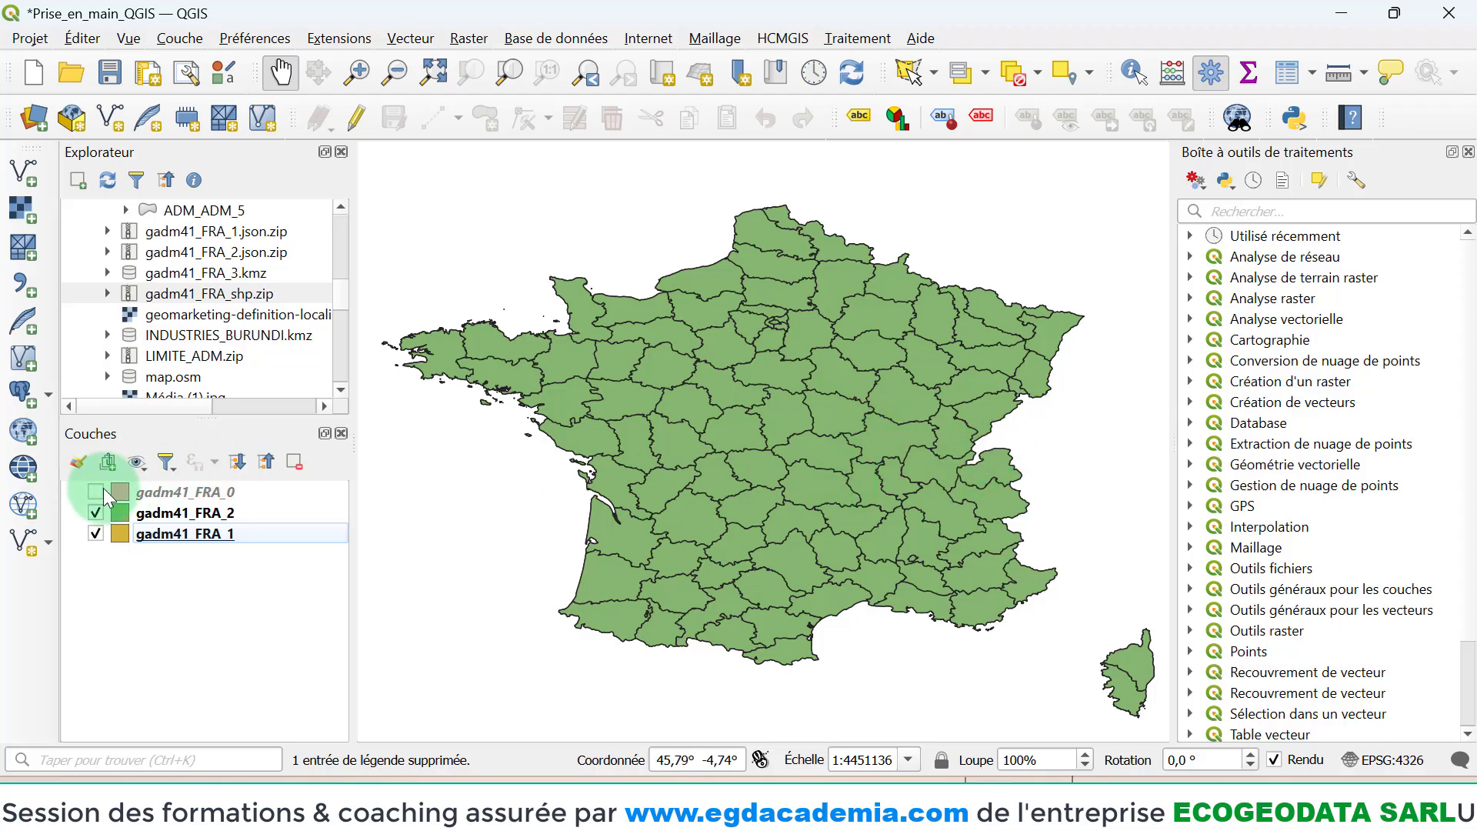
click(97, 513)
click(96, 534)
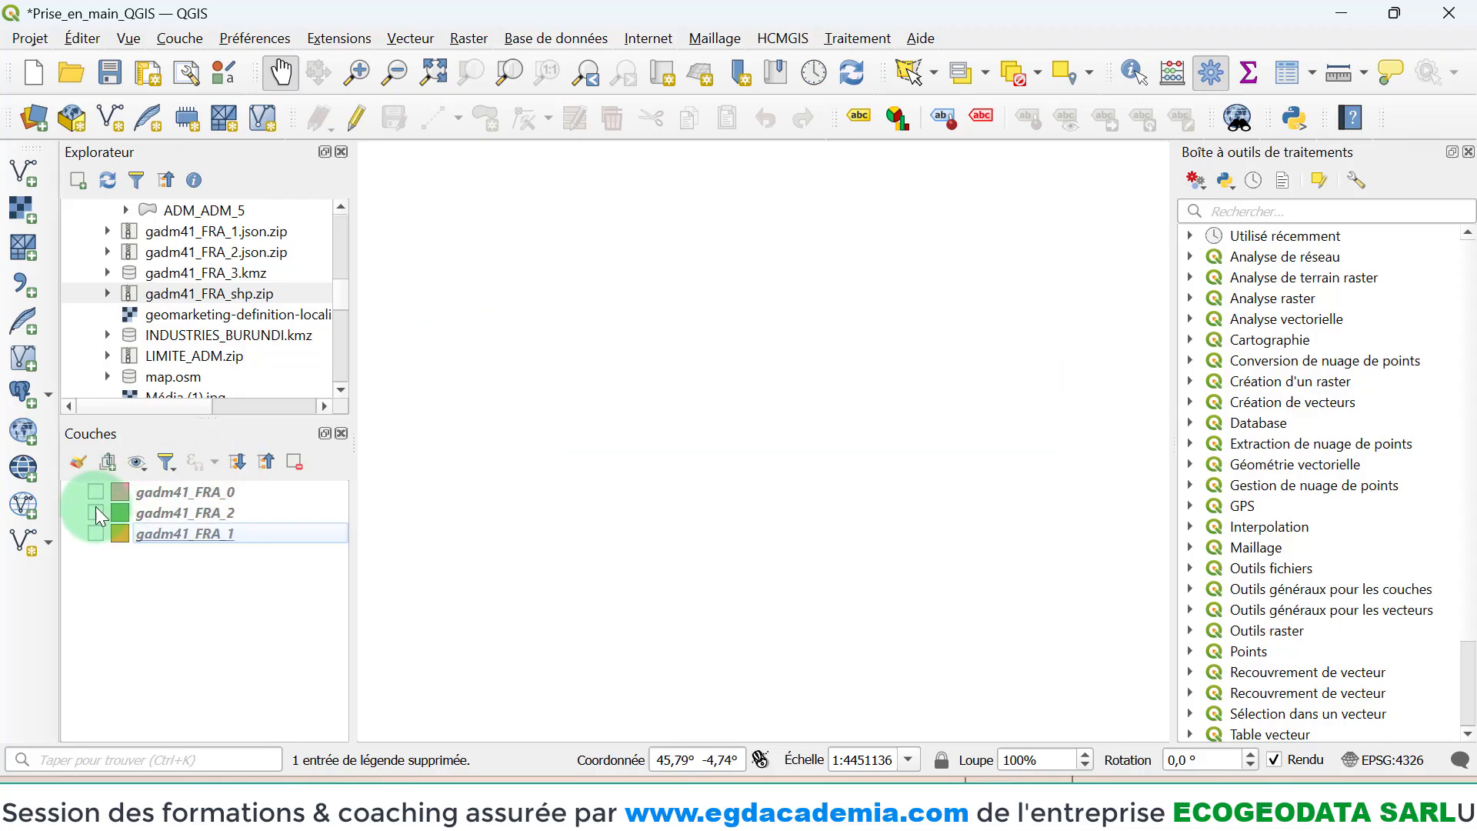
click(93, 494)
click(96, 512)
click(96, 534)
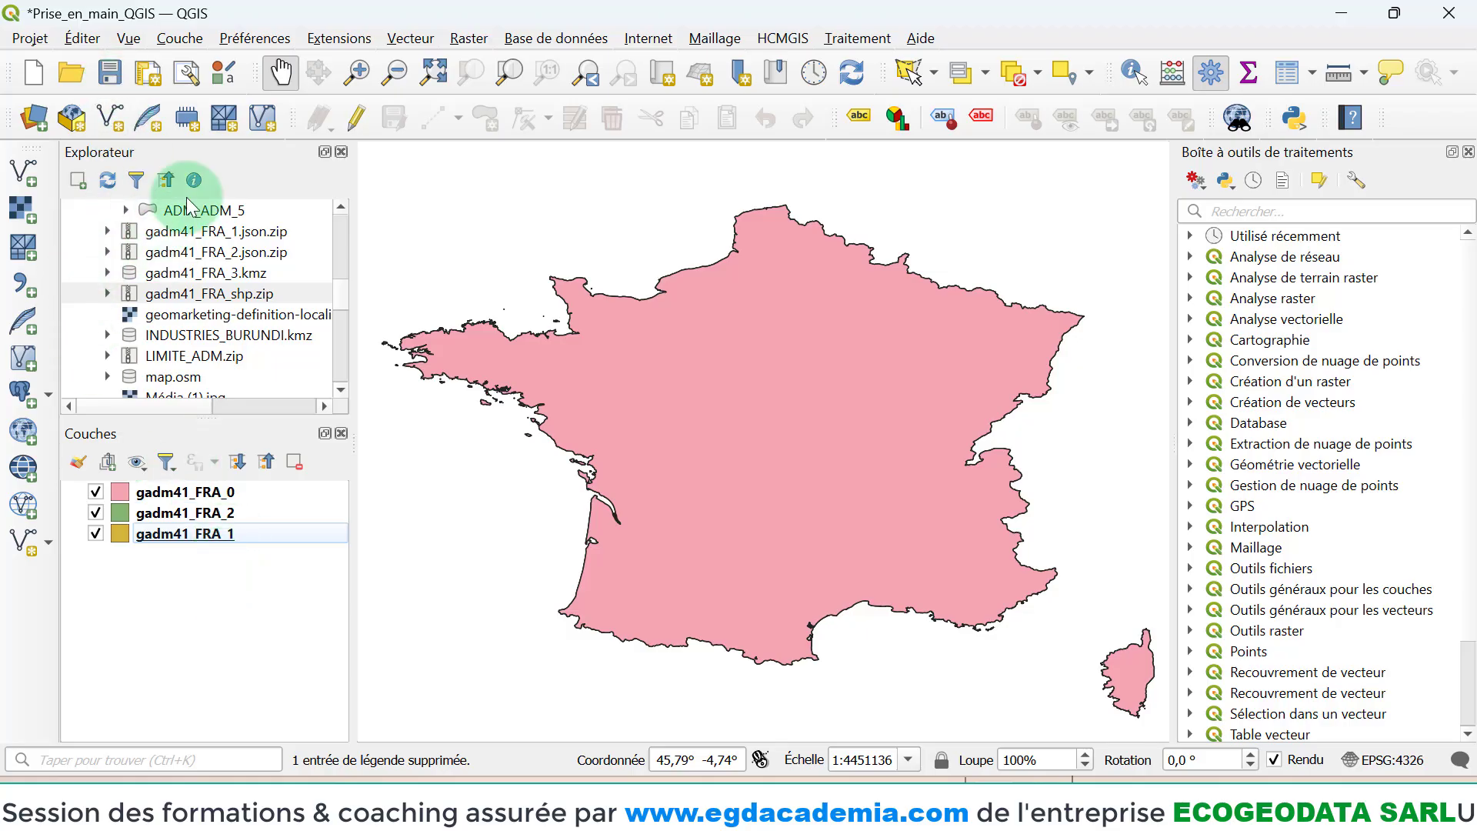
click(181, 46)
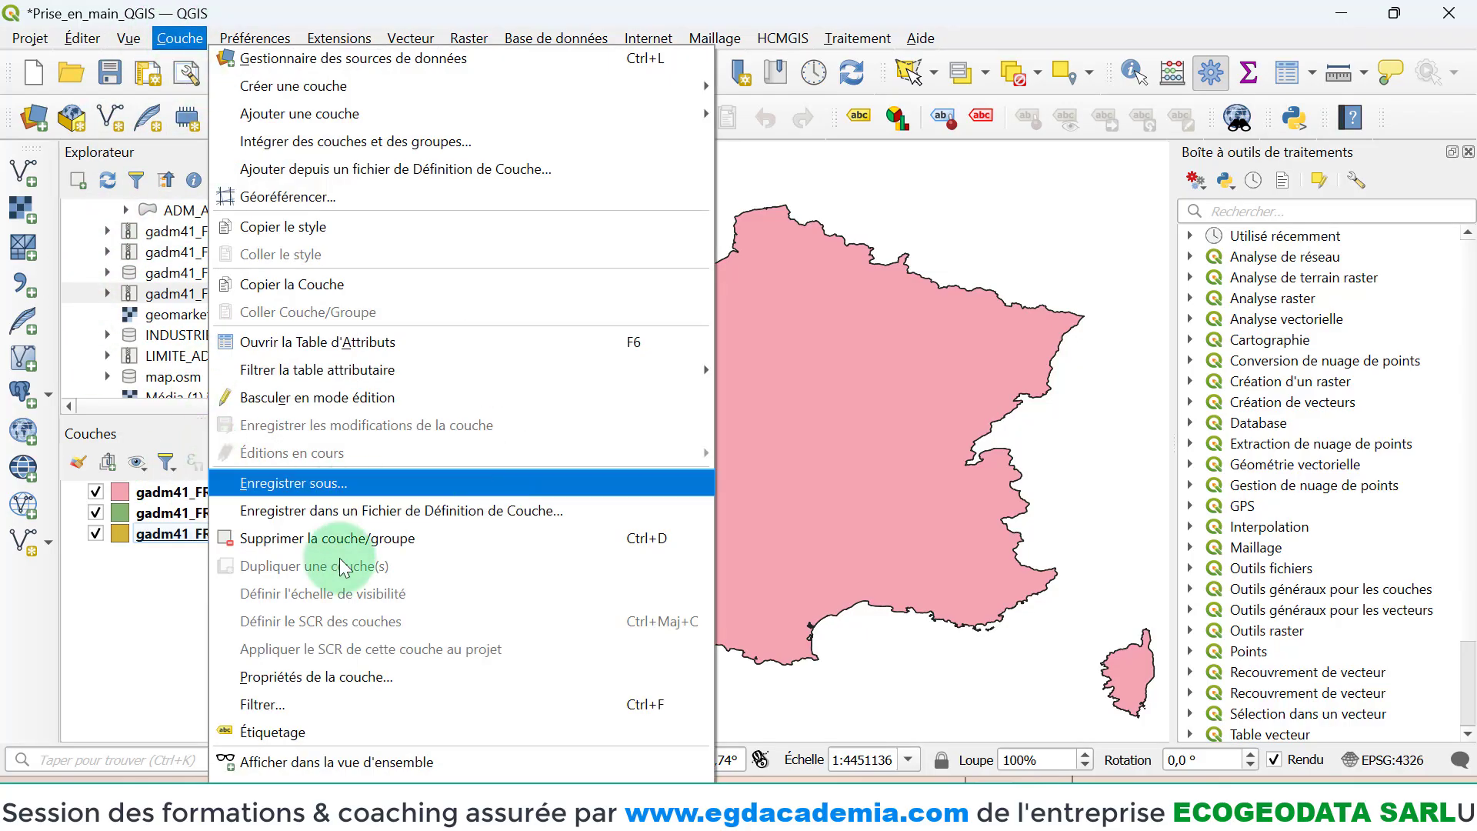
click(155, 602)
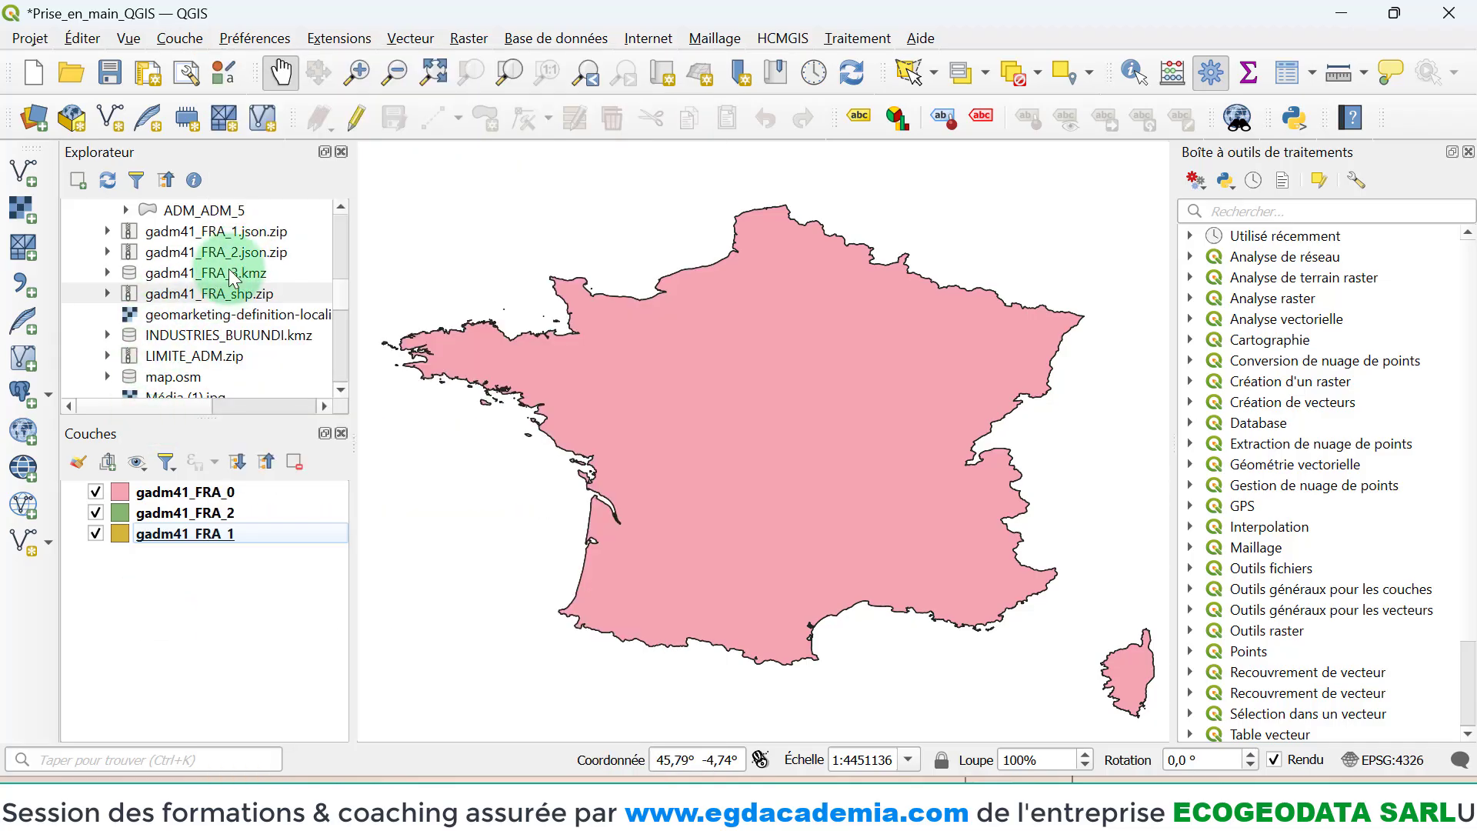
- Enlarge the file browser area above the layers and look through the contents of the Downloads folder
drag(243, 419, 242, 453)
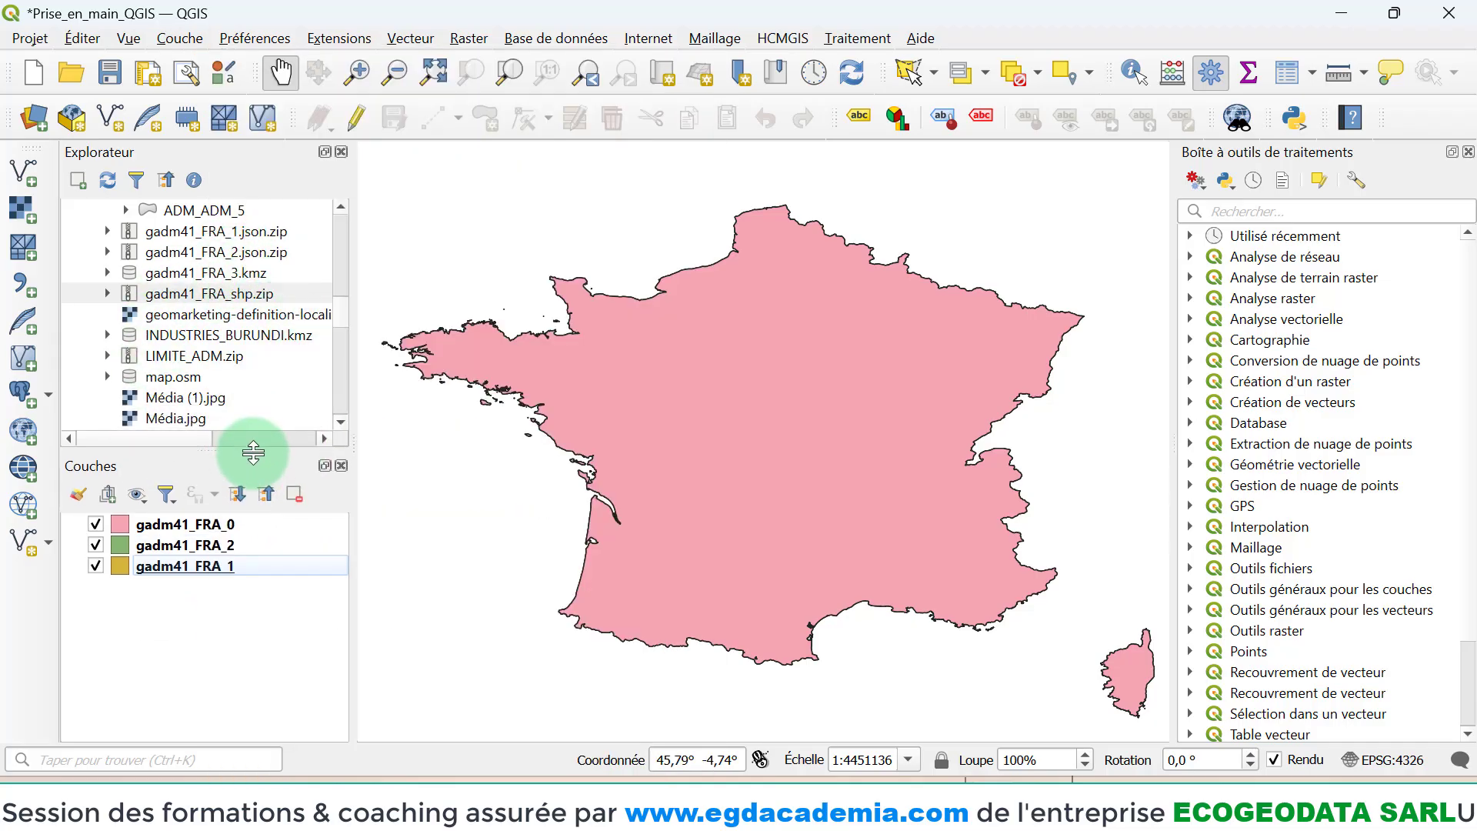
scroll(189, 268, up, 1)
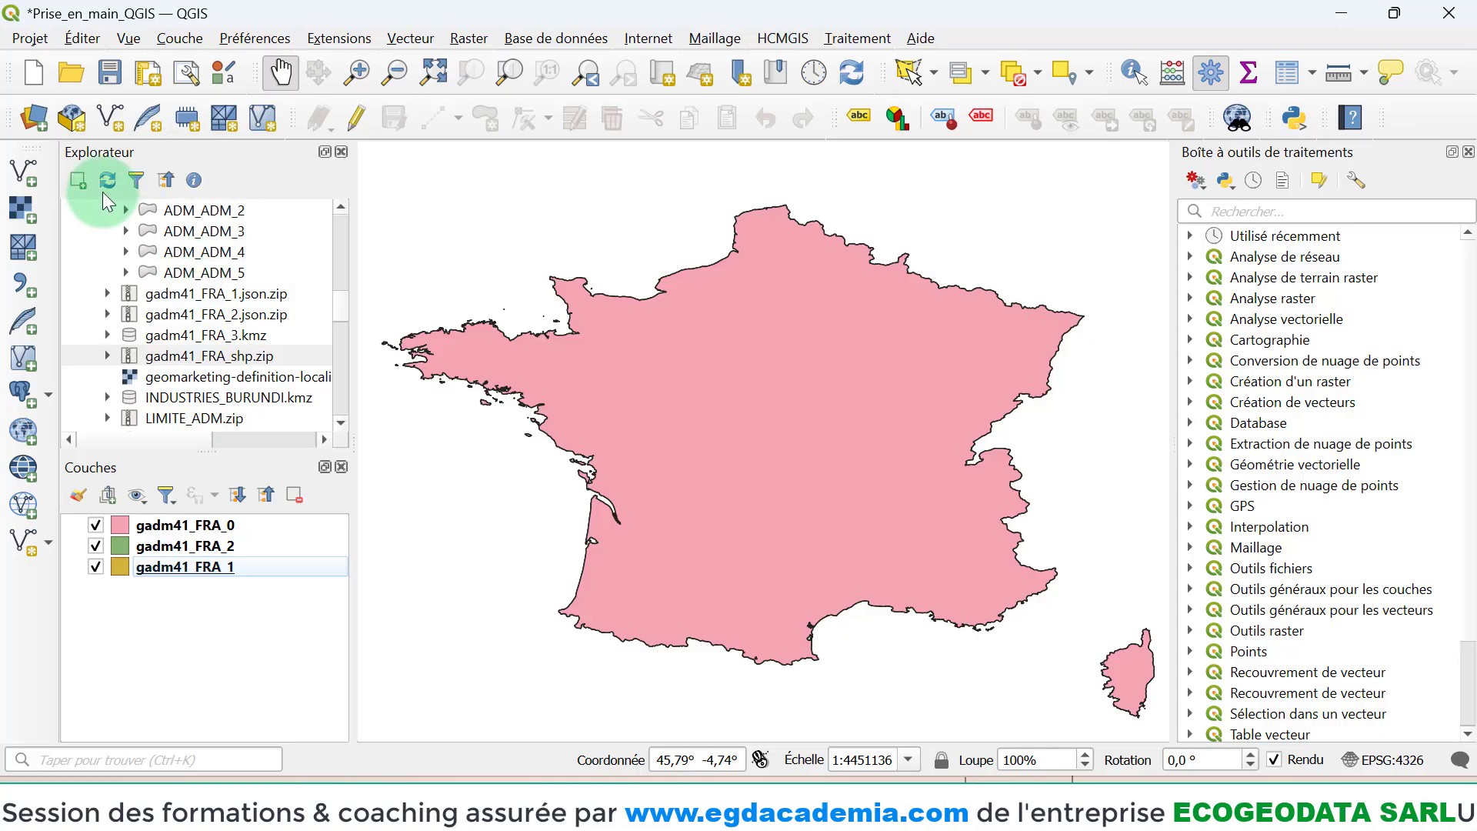
scroll(146, 200, up, 10)
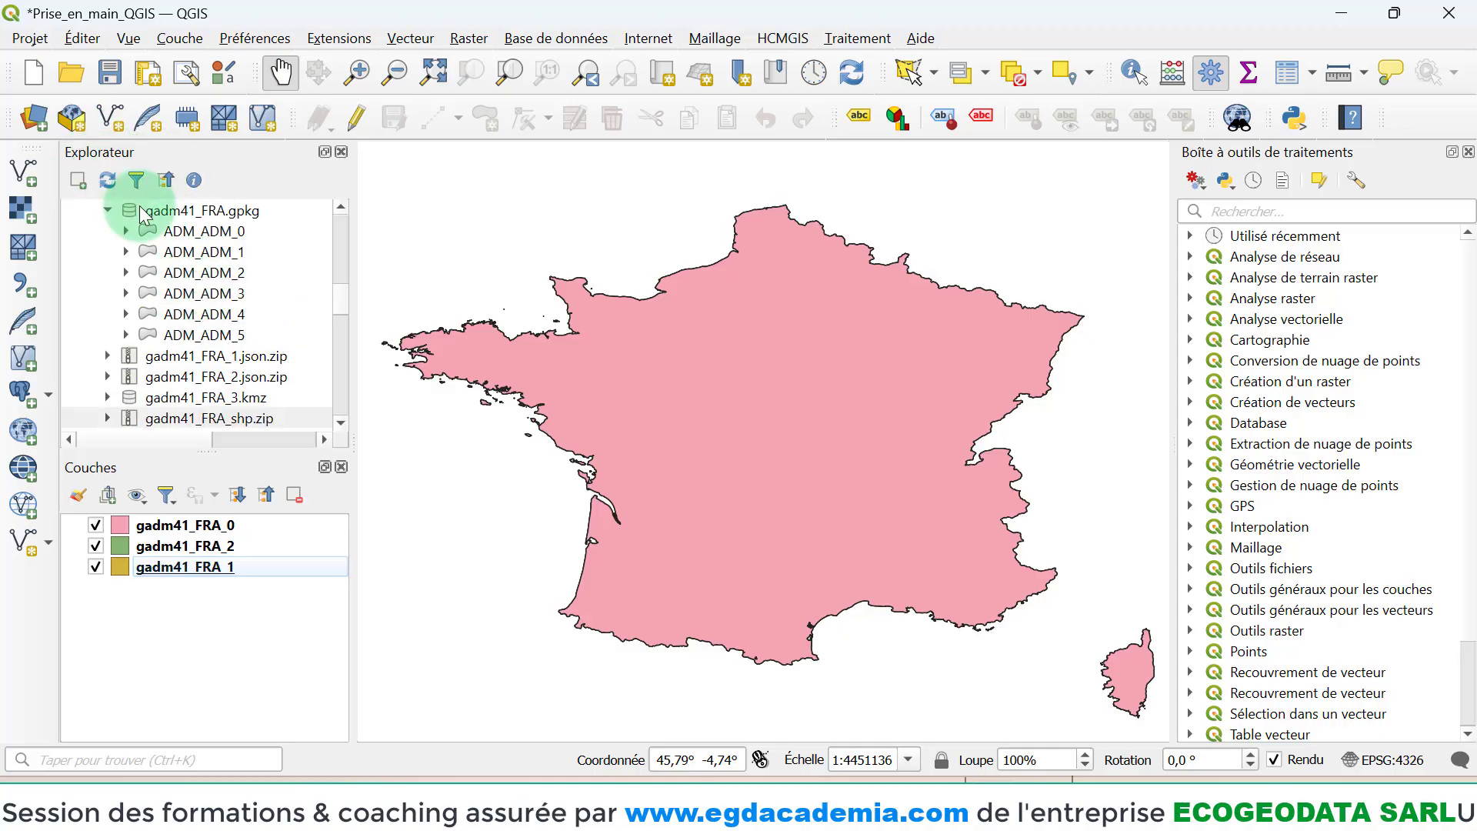
scroll(176, 258, up, 3)
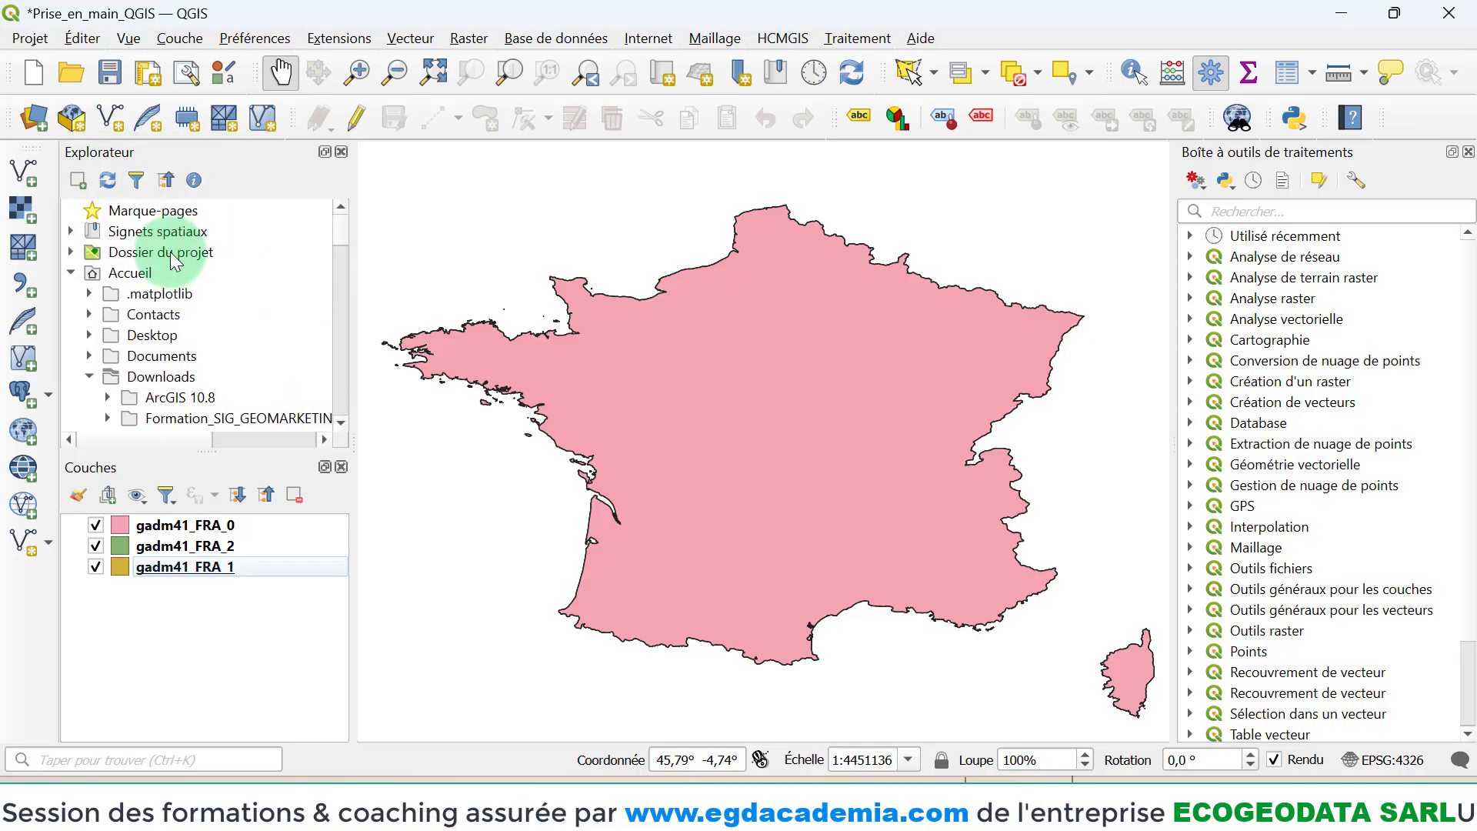
scroll(176, 260, down, 15)
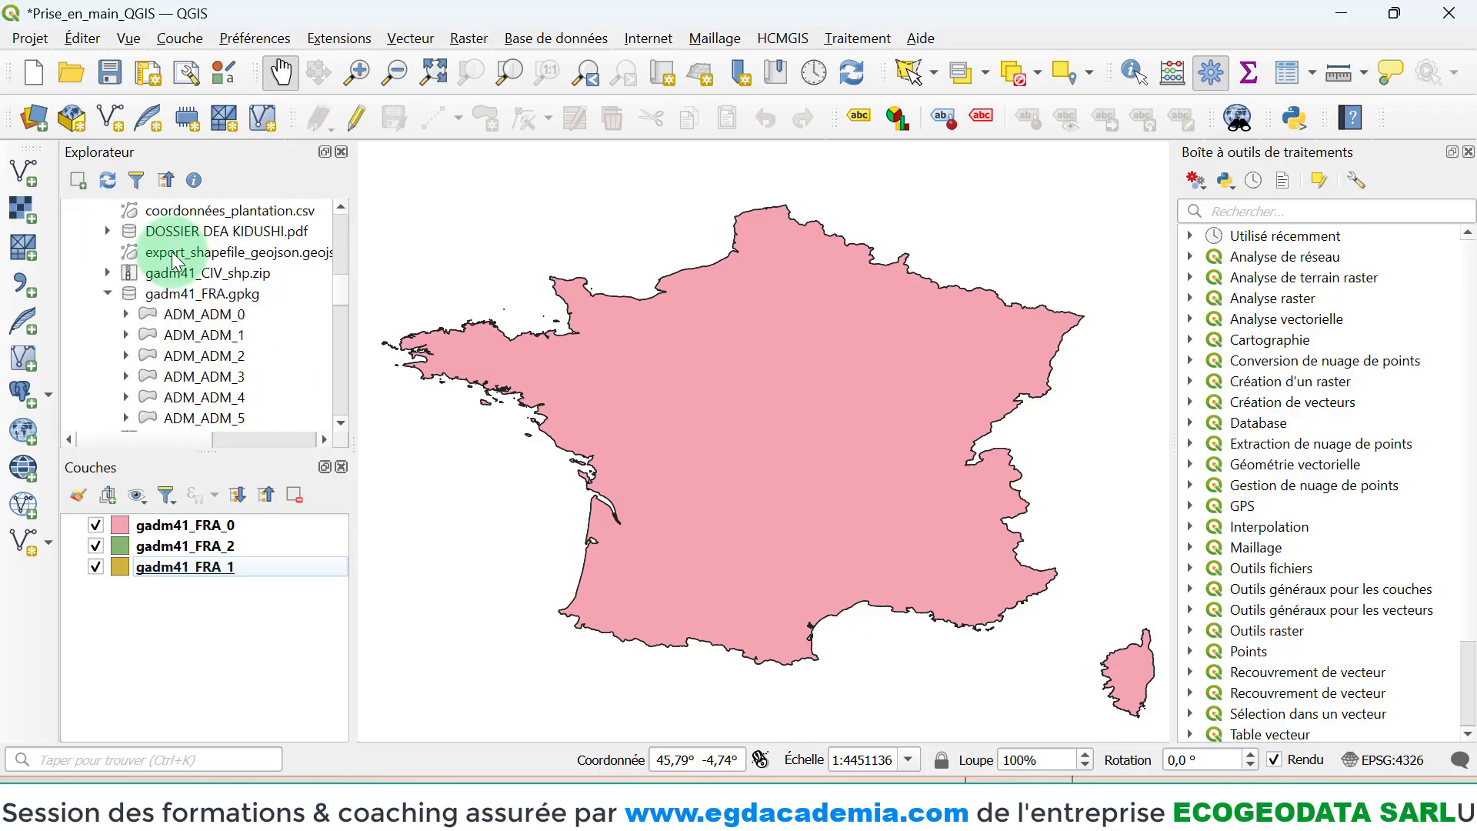
scroll(176, 261, down, 1)
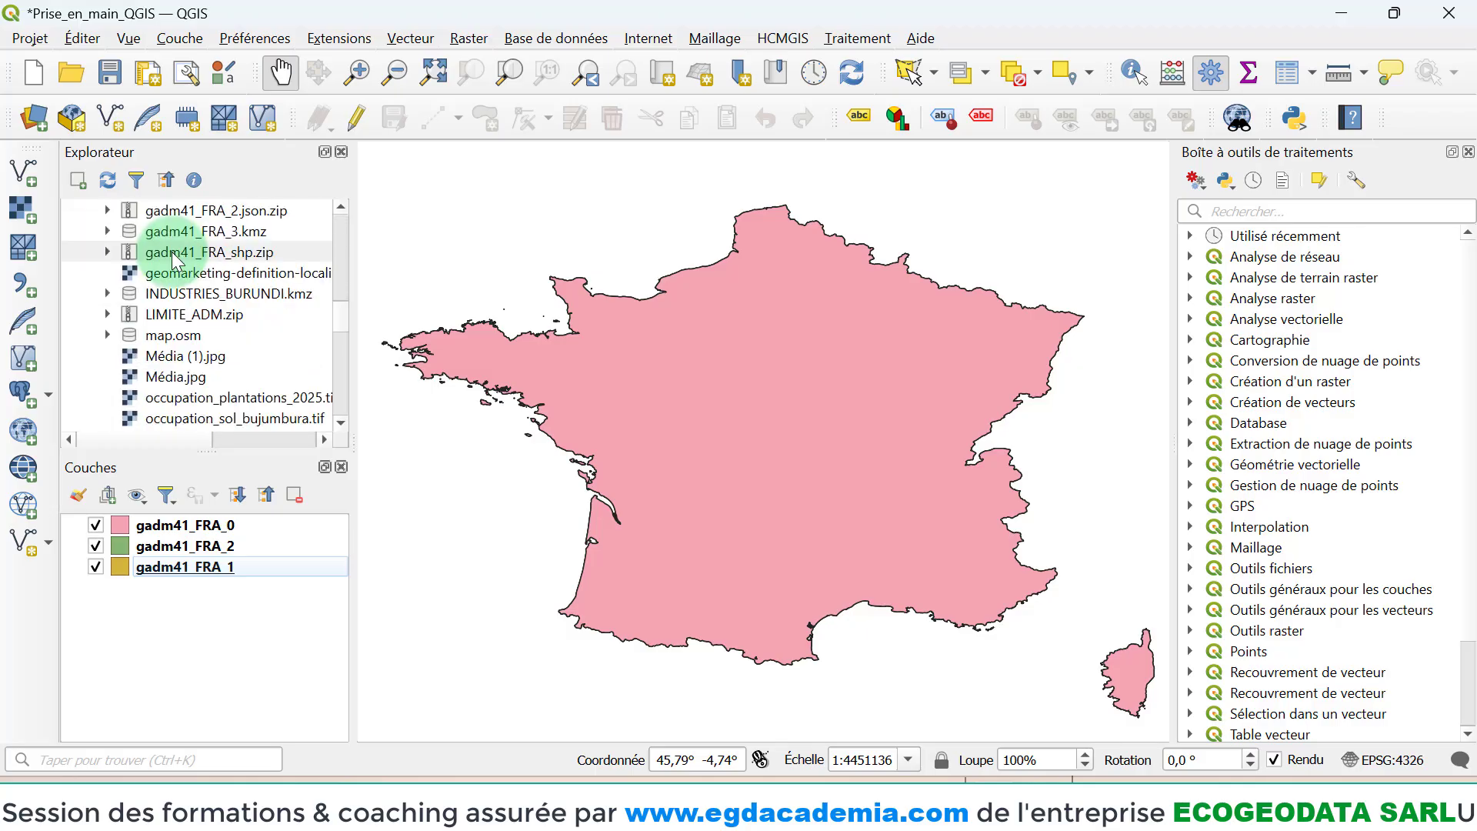
scroll(198, 316, down, 5)
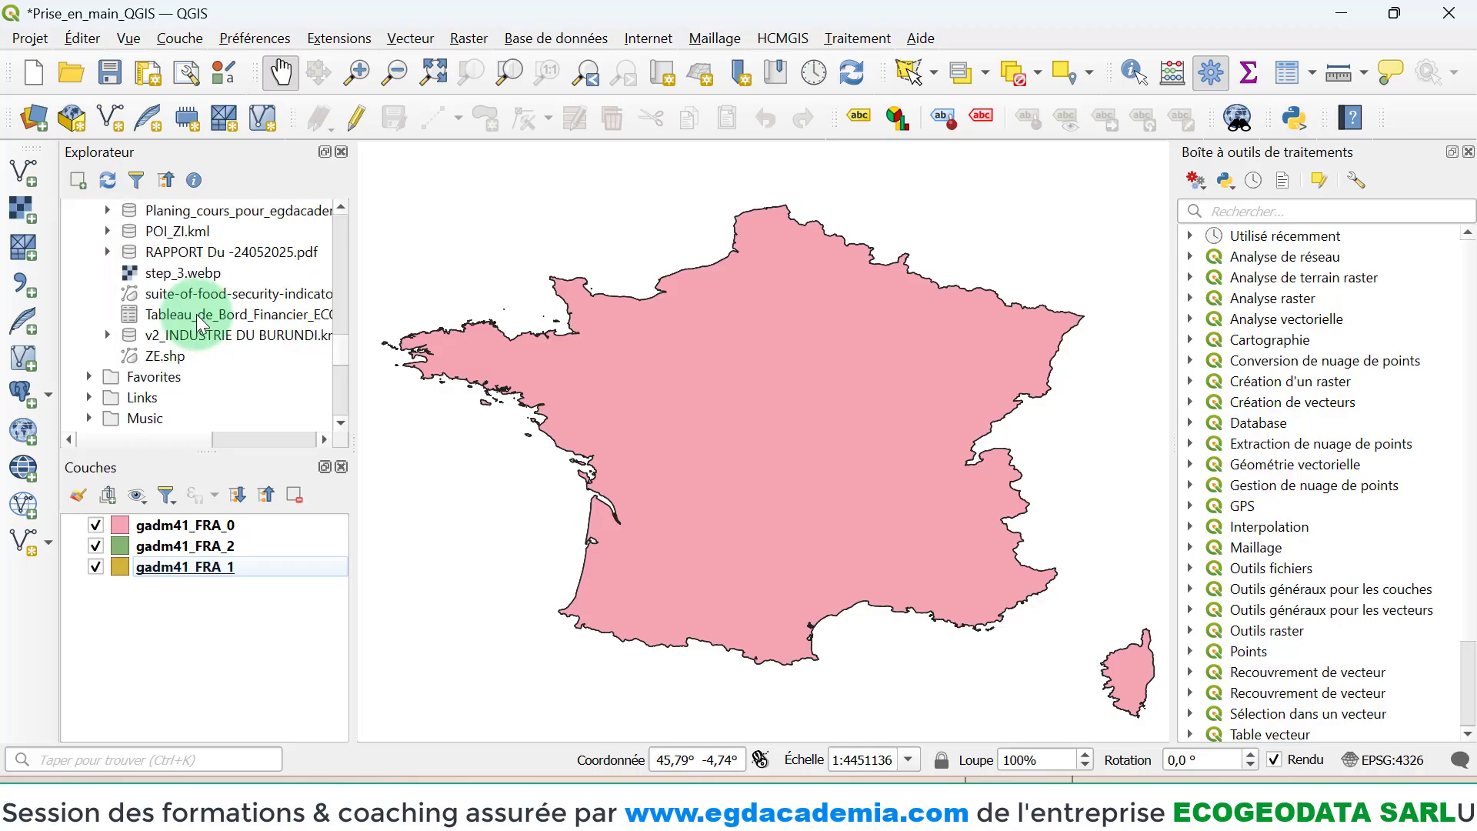
scroll(200, 324, up, 4)
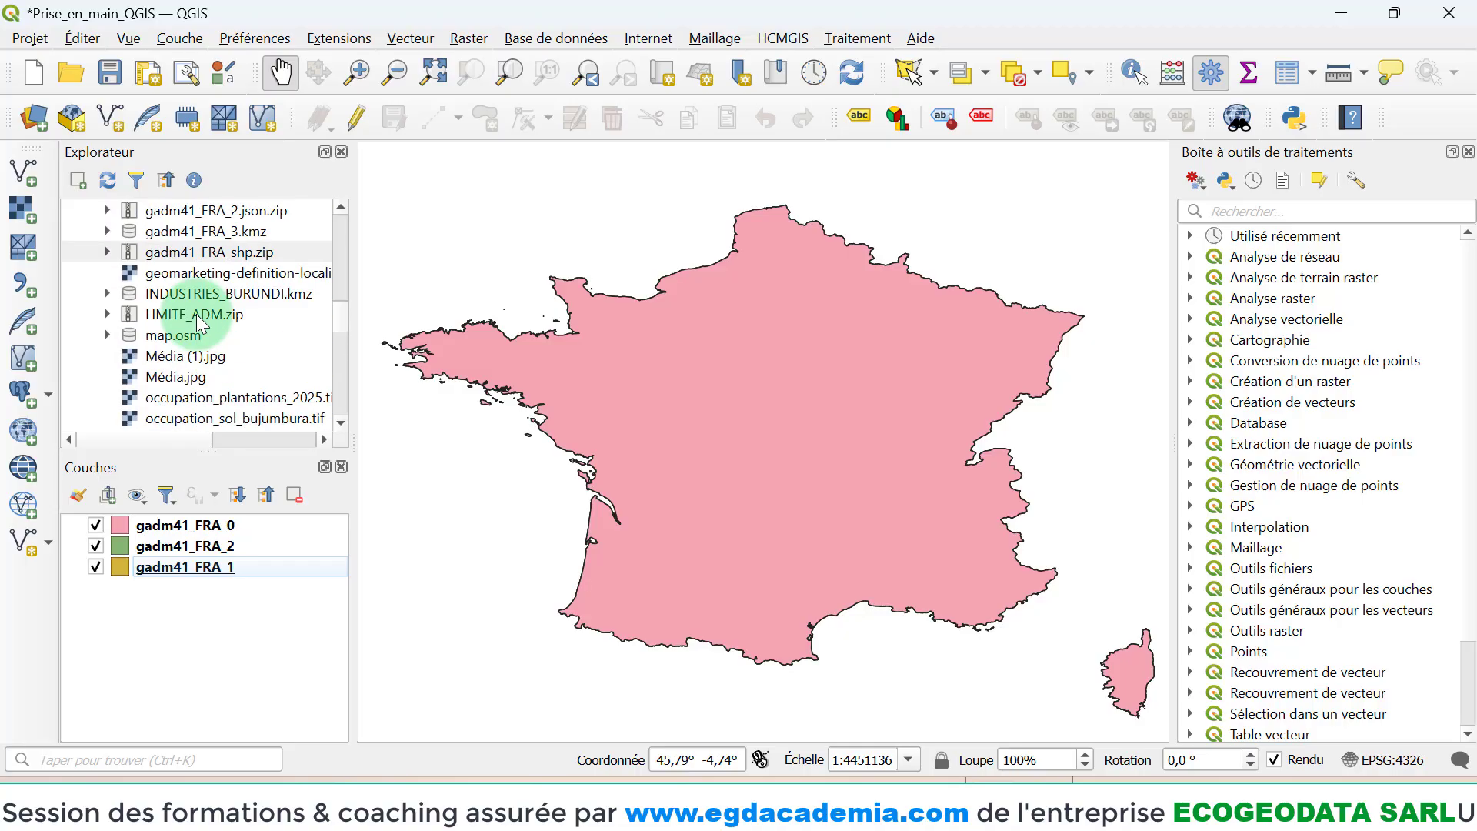
- Expand the gadm41_FRA_shp folder under Downloads in the file browser and widen the browser area to show its shapefiles
scroll(198, 321, up, 1)
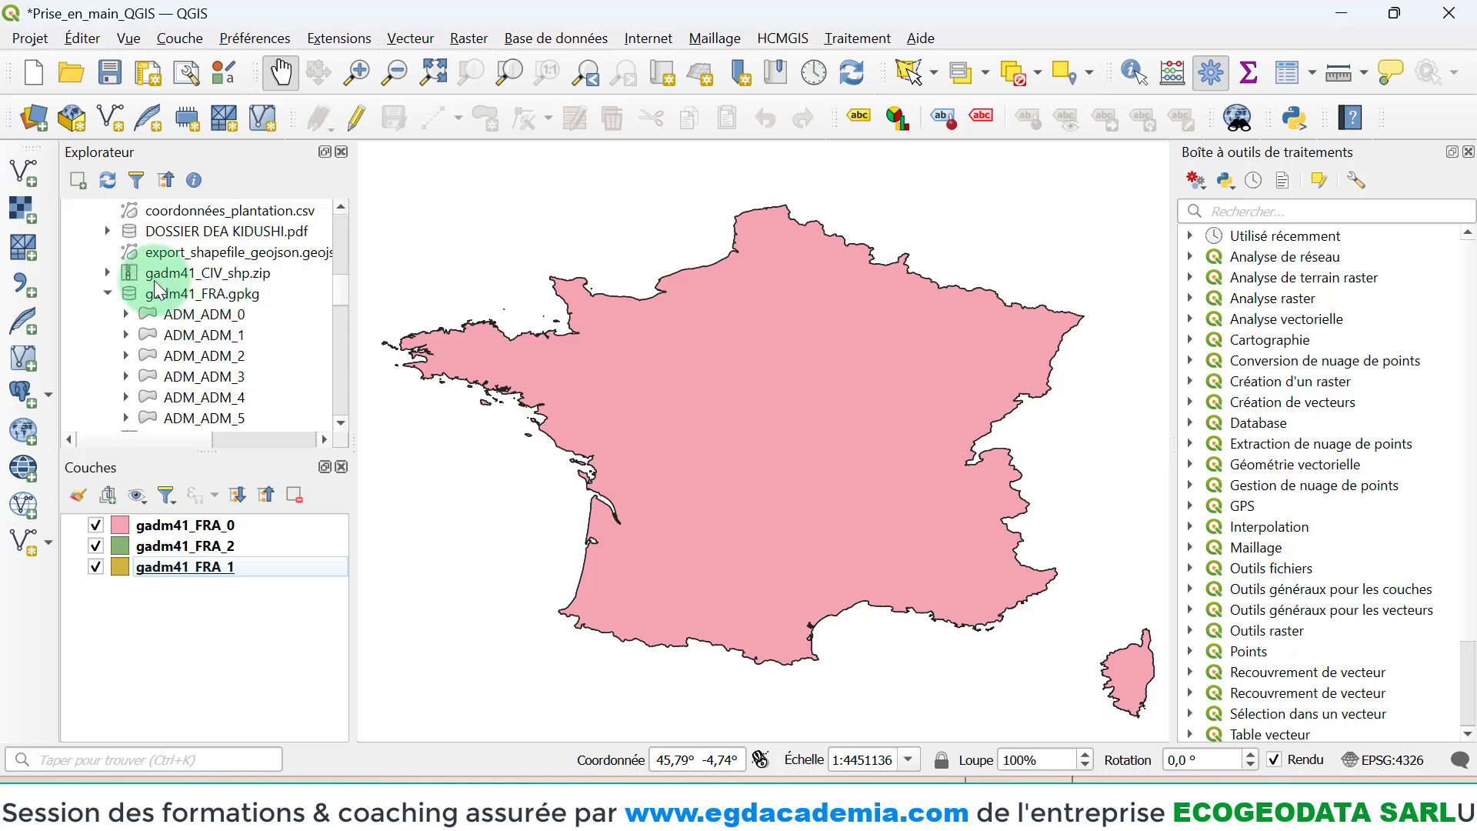
scroll(213, 293, up, 10)
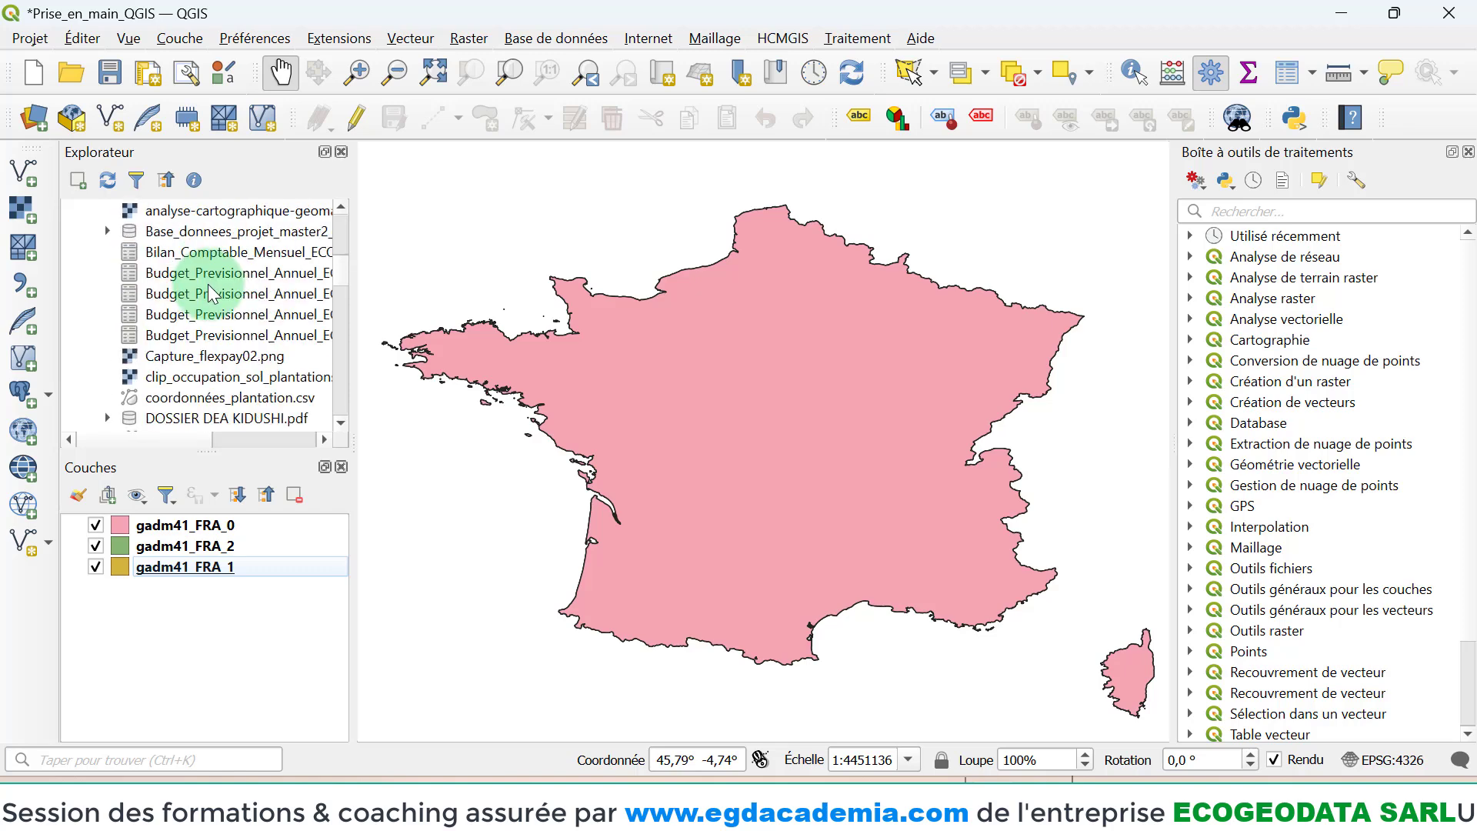
scroll(214, 293, down, 1)
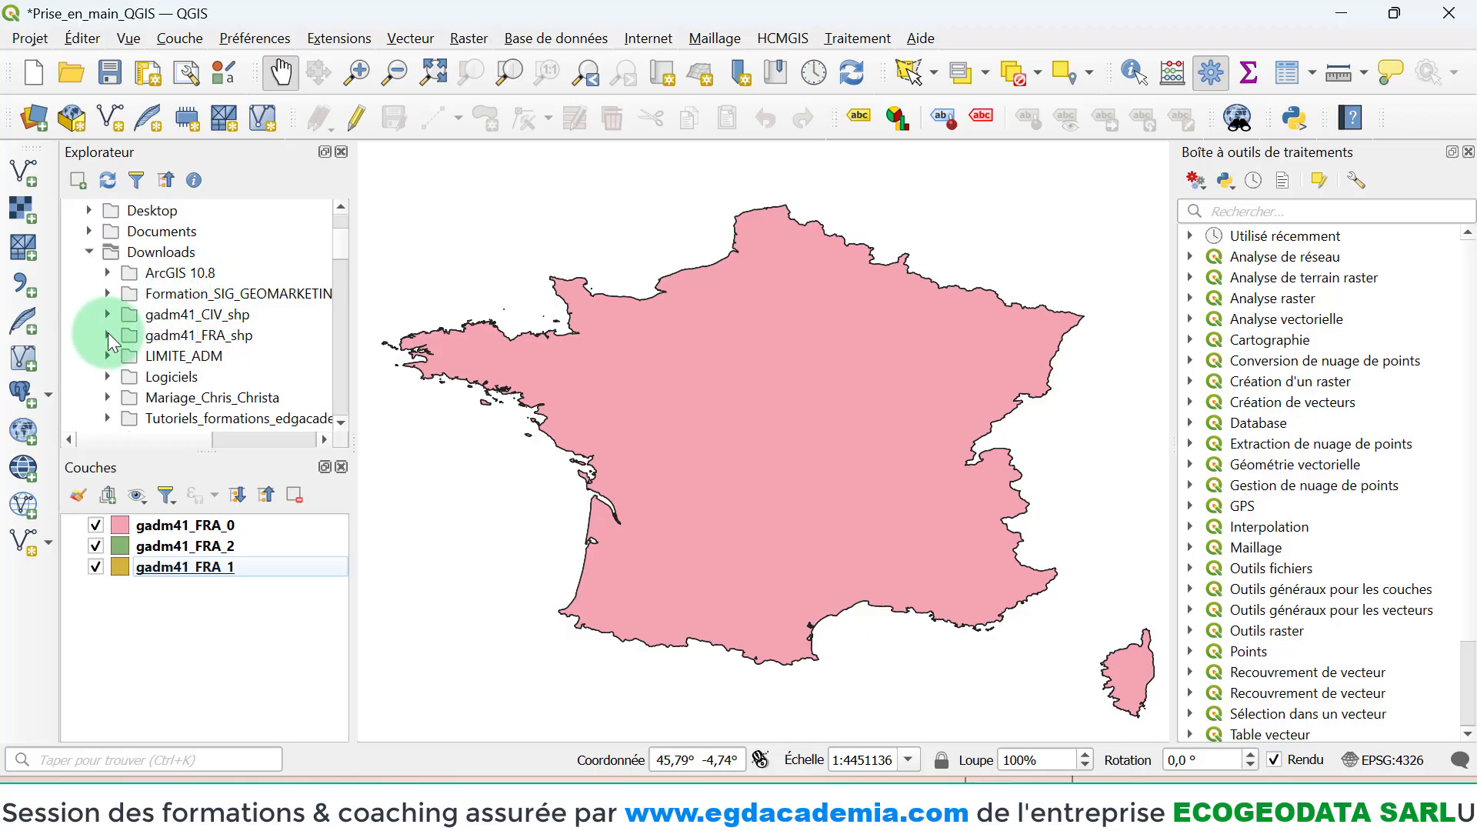
click(106, 335)
drag(353, 283, 488, 290)
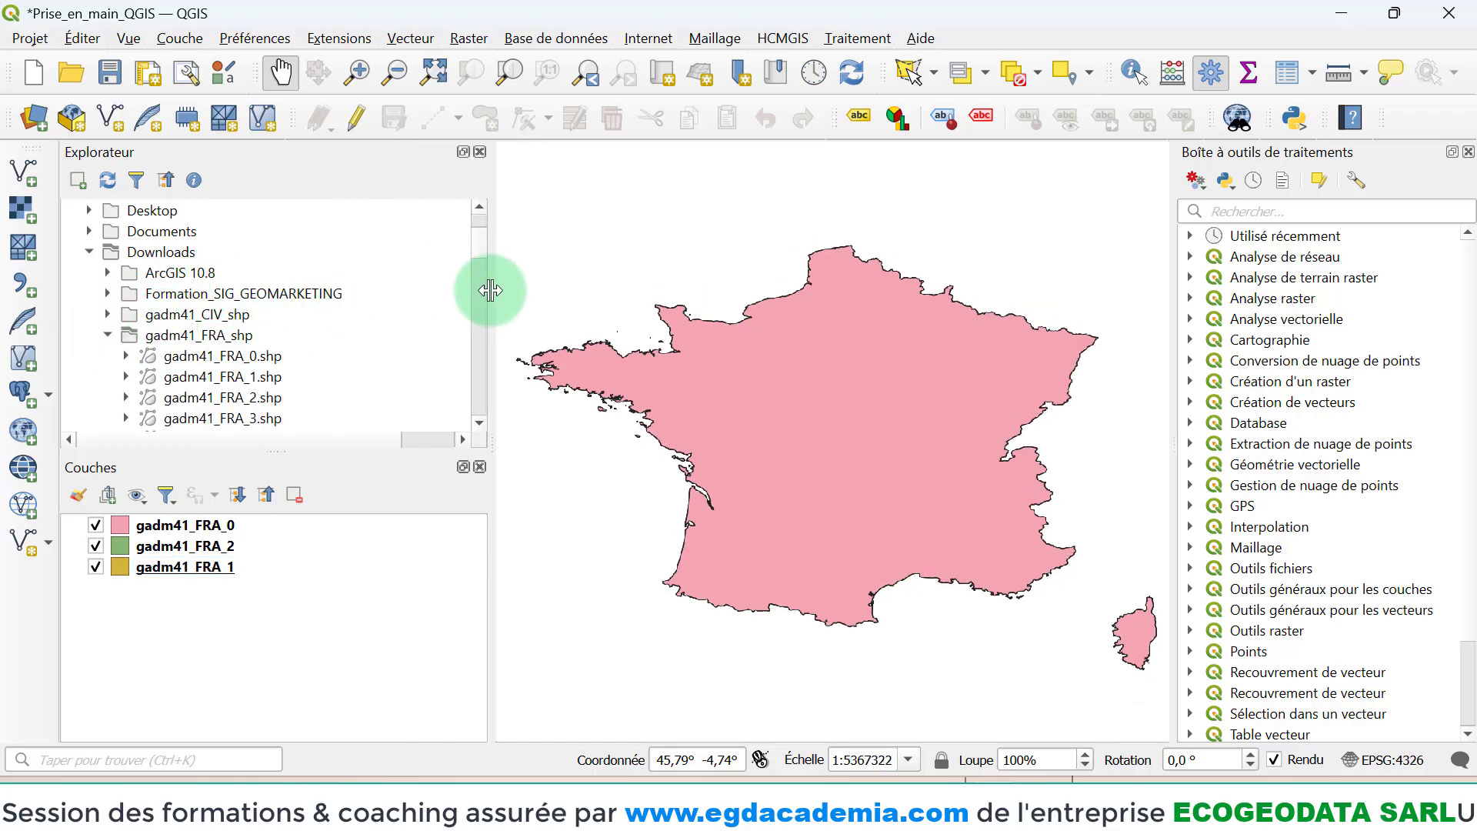
scroll(284, 334, down, 1)
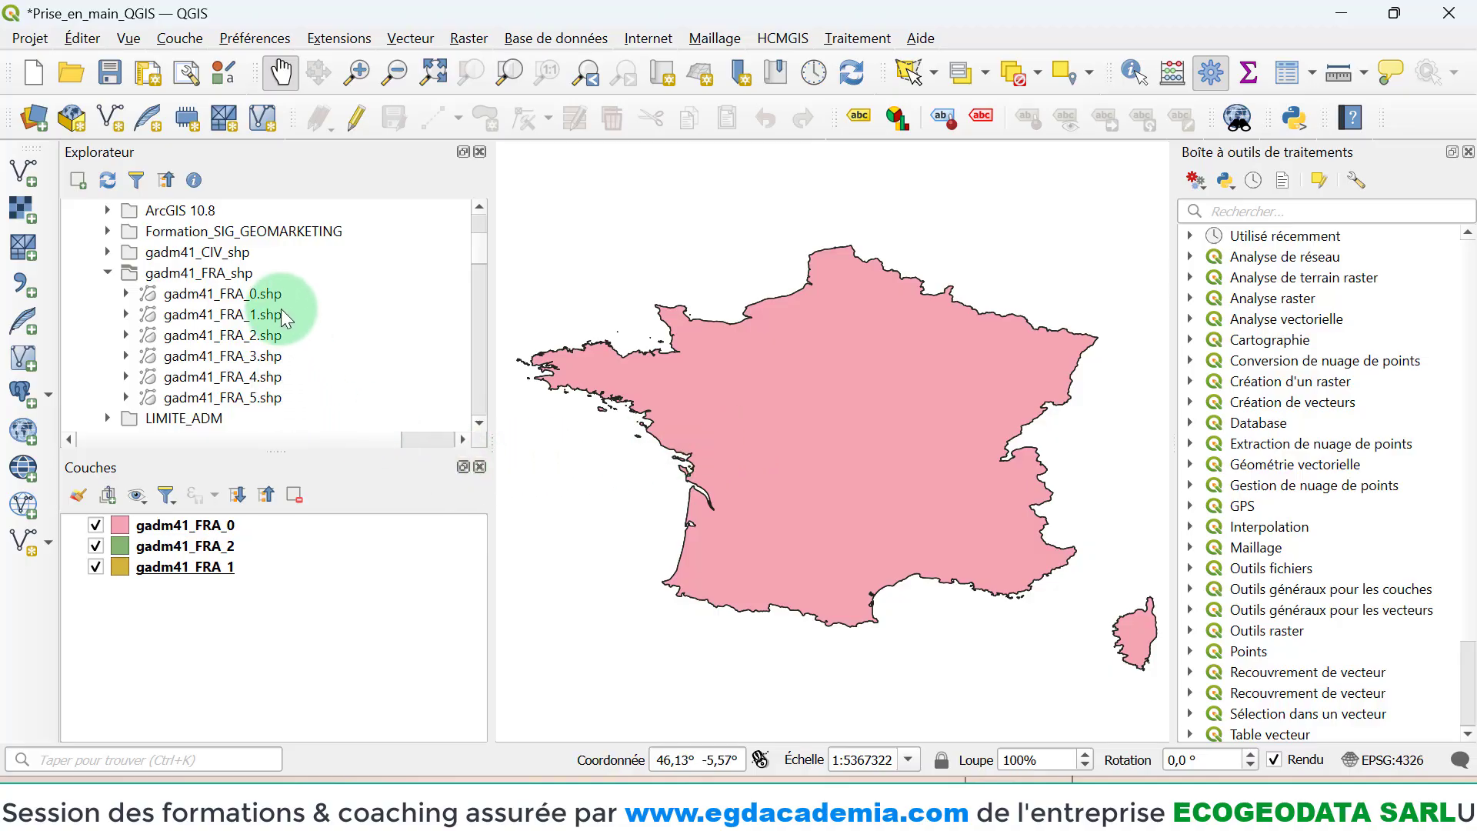
- Go through the shapefiles gadm41_FRA_0 to gadm41_FRA_5 one by one in the gadm41_FRA_shp folder
click(266, 293)
click(262, 313)
click(257, 334)
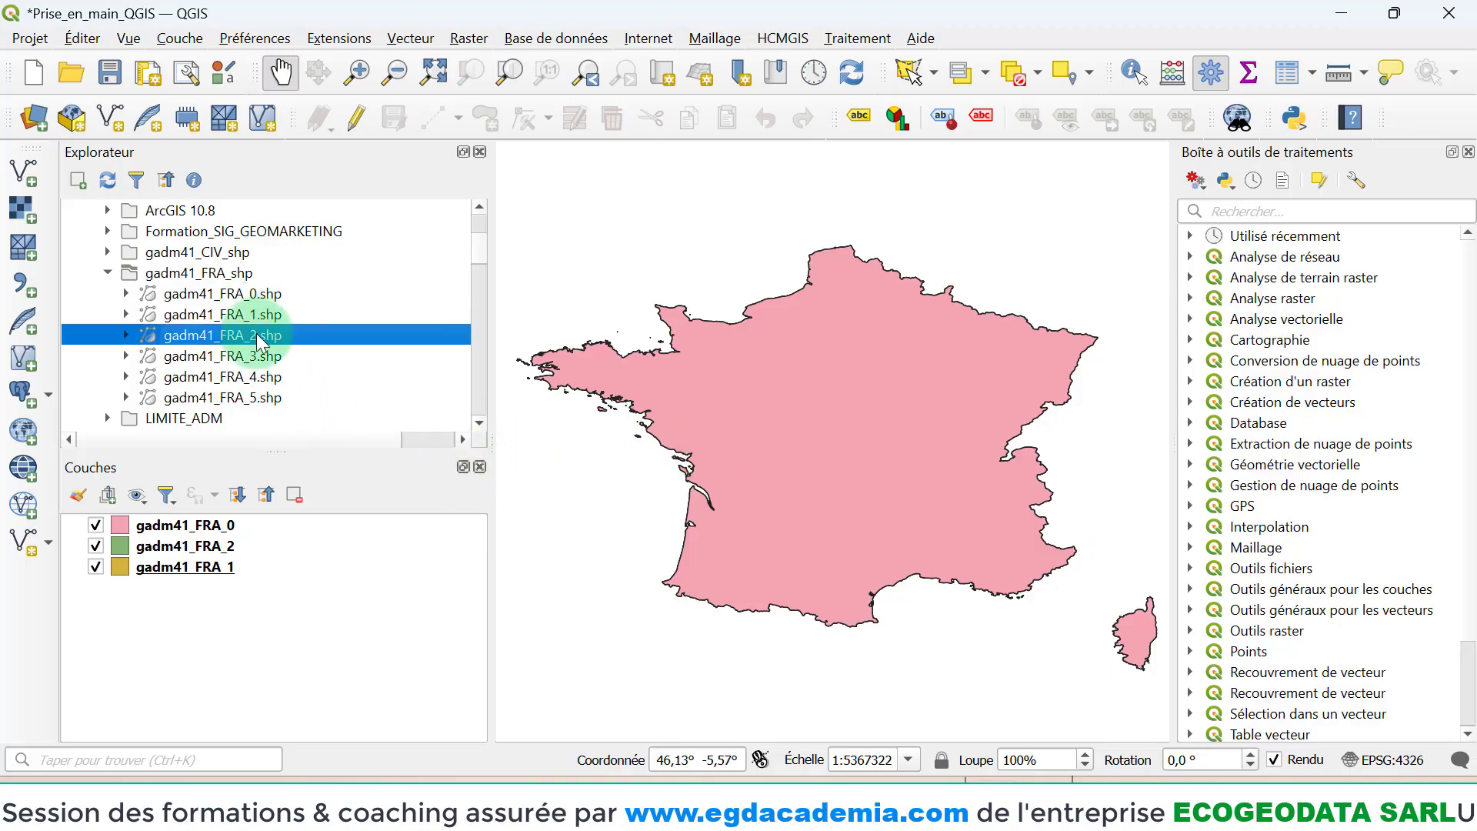
click(260, 355)
click(264, 376)
click(267, 398)
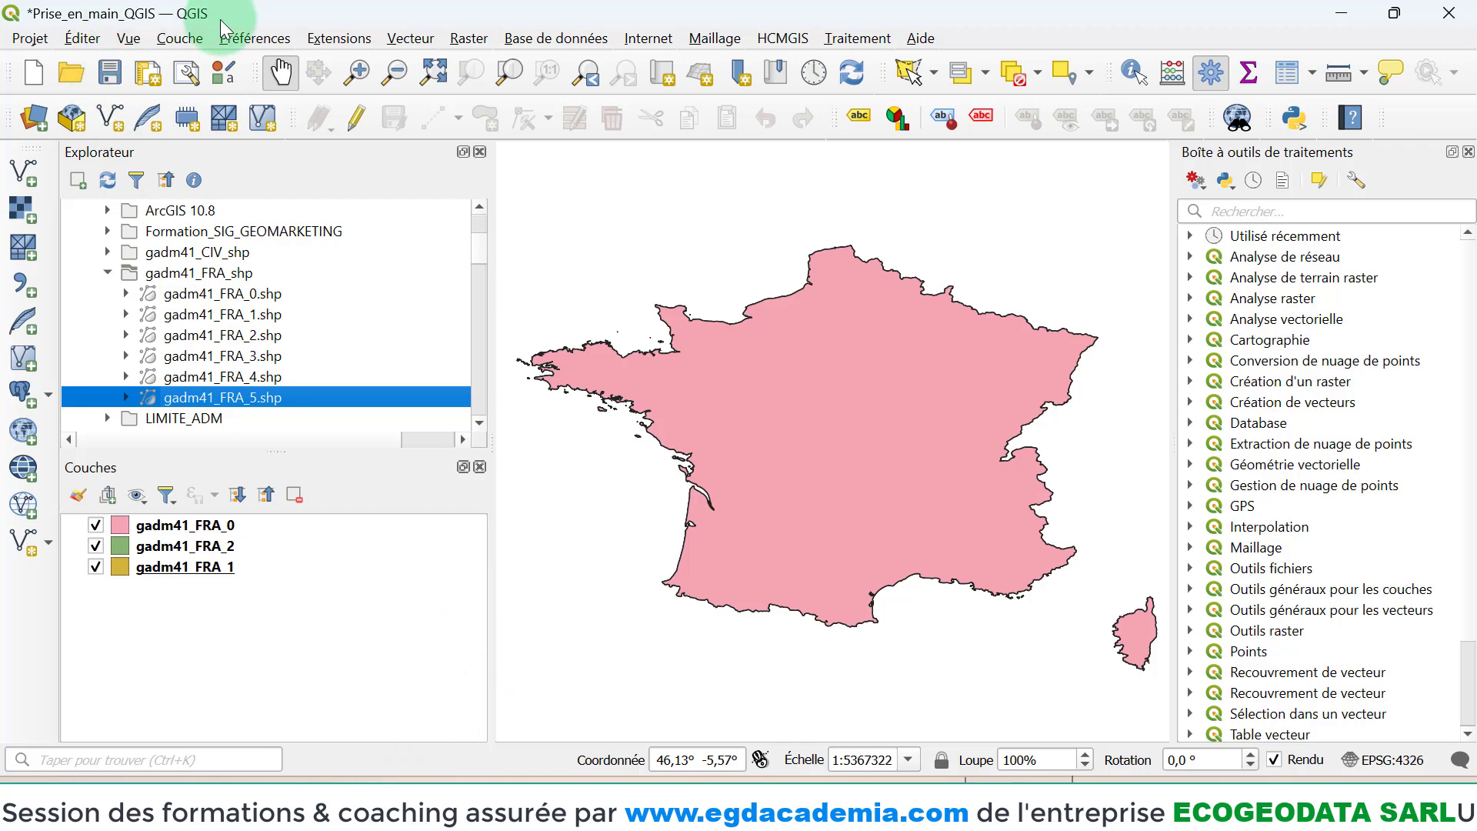
- Browse the files of the gadm41_FRA_shp folder as a vector layer source, then cancel without adding any
click(179, 38)
mouse_move(442, 114)
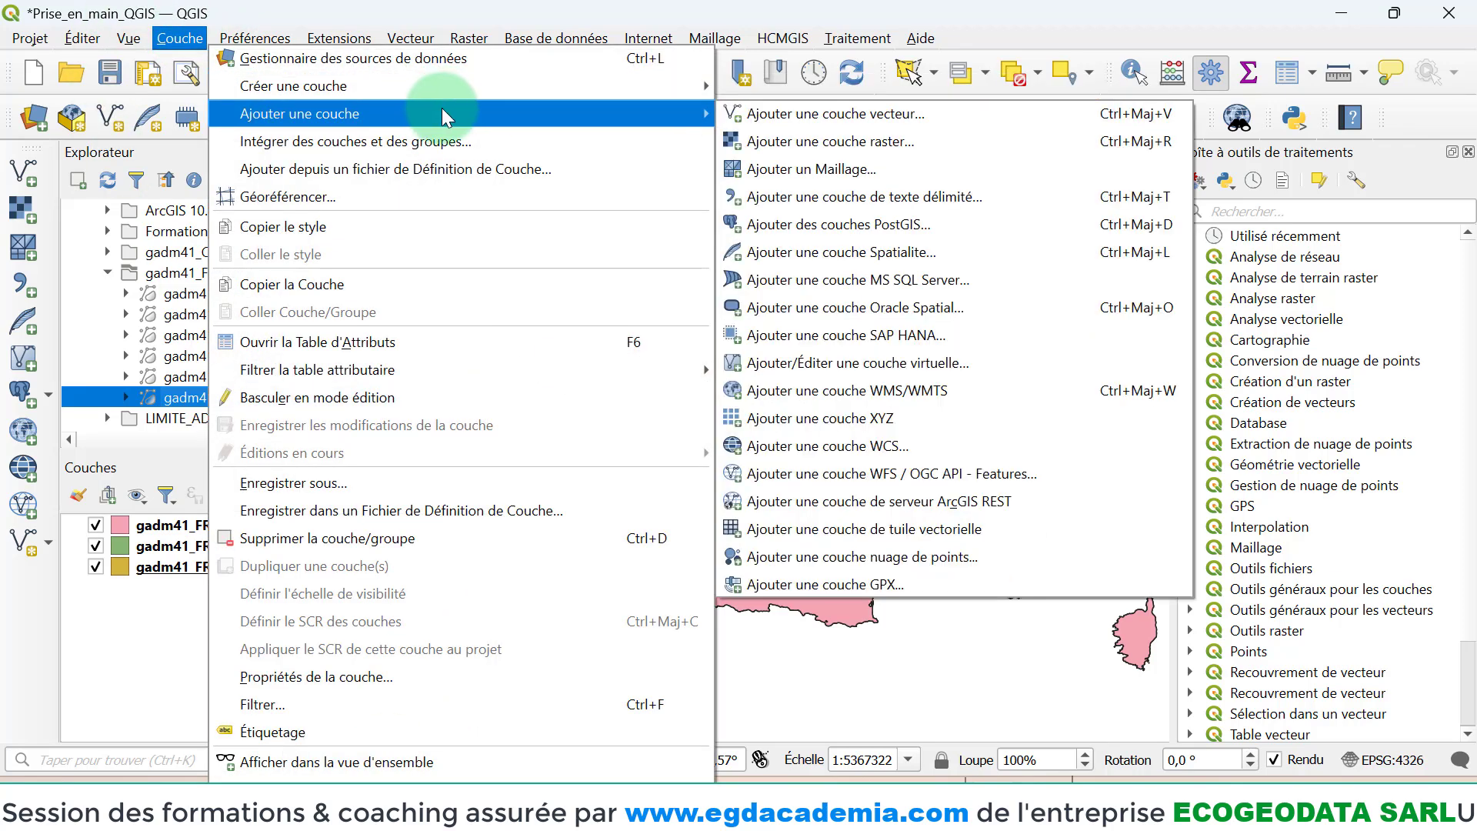
click(792, 115)
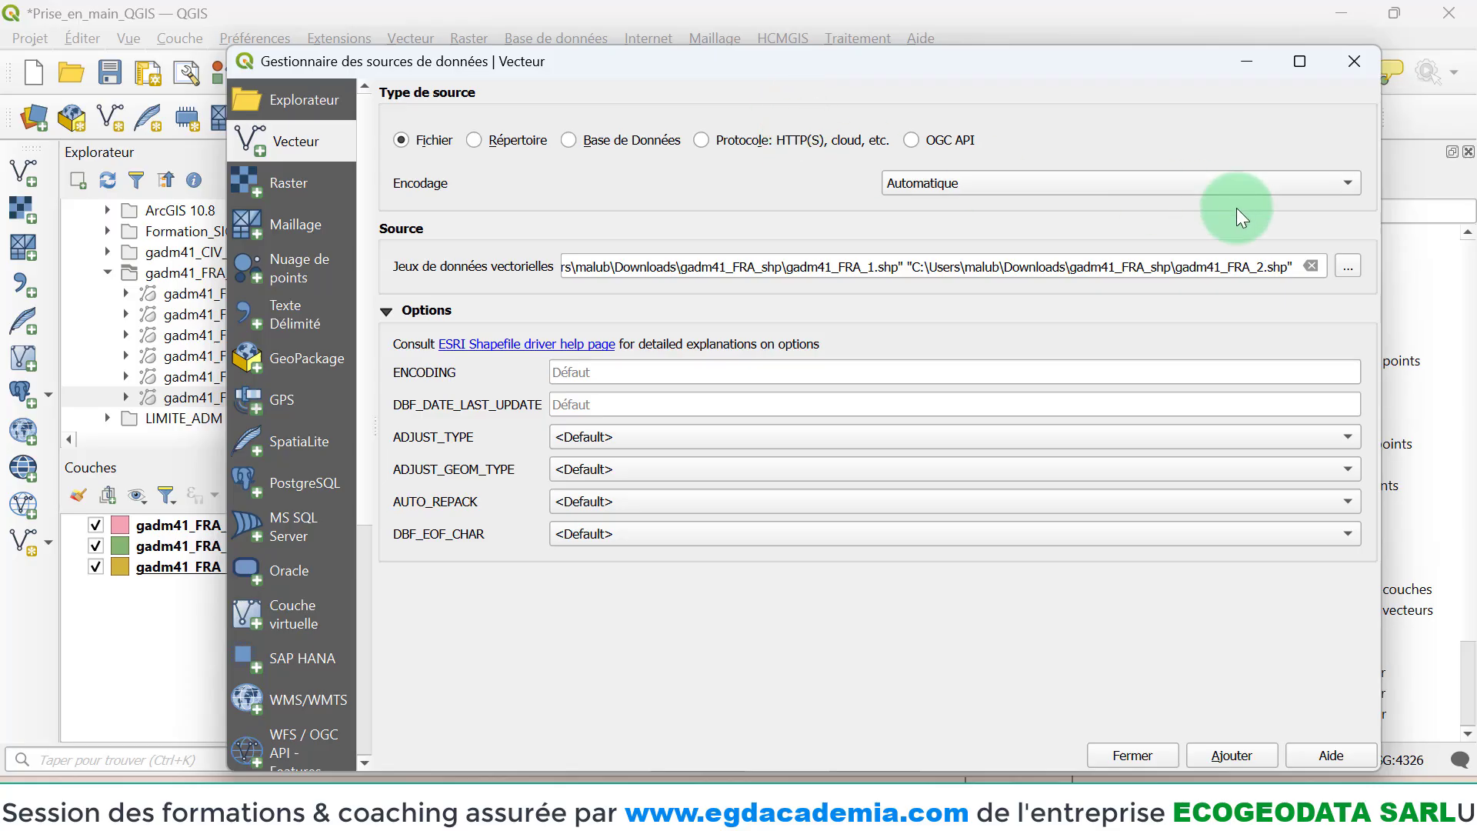
click(1348, 266)
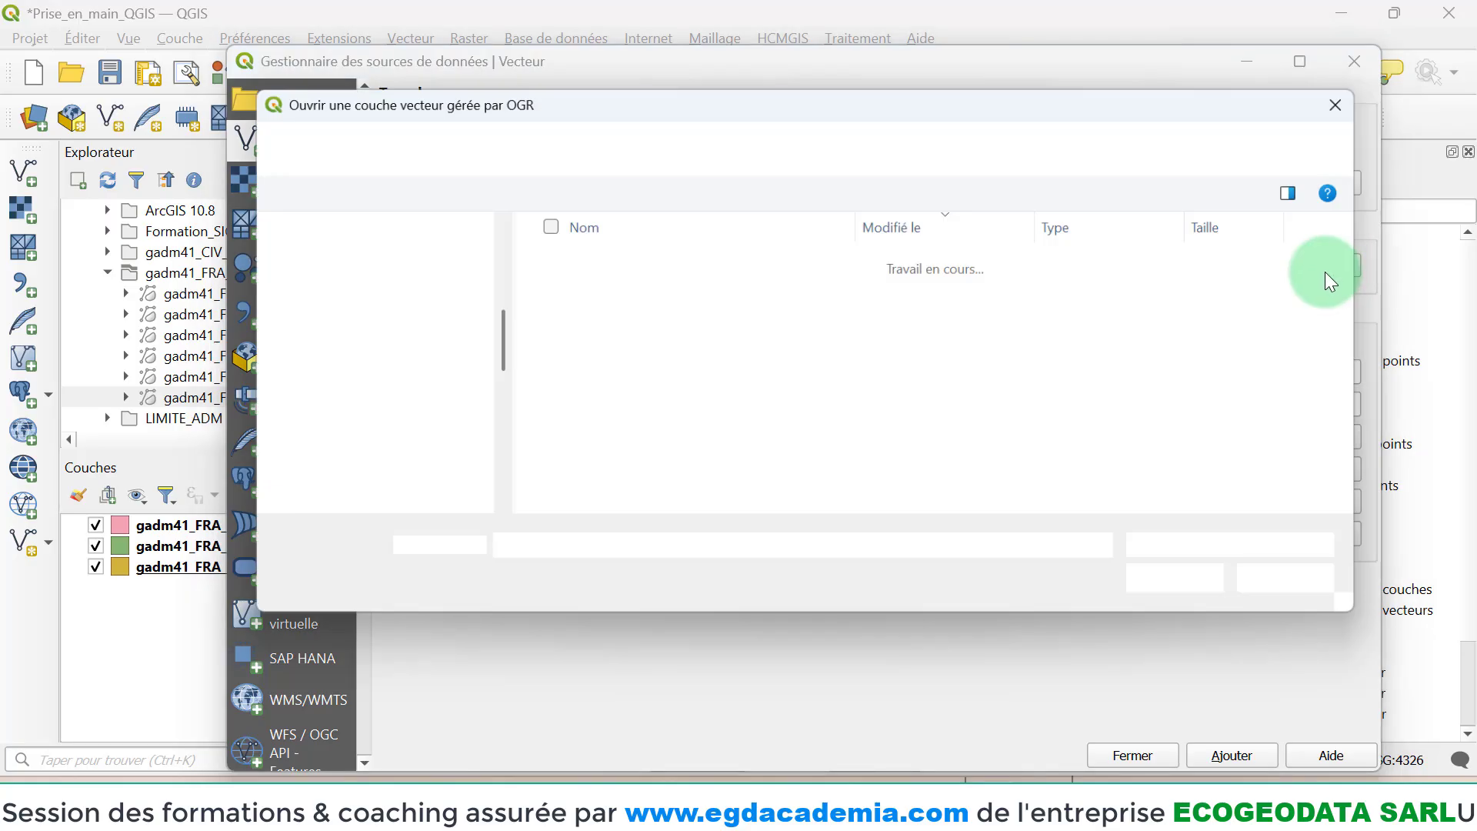
drag(538, 303, 685, 591)
click(1336, 594)
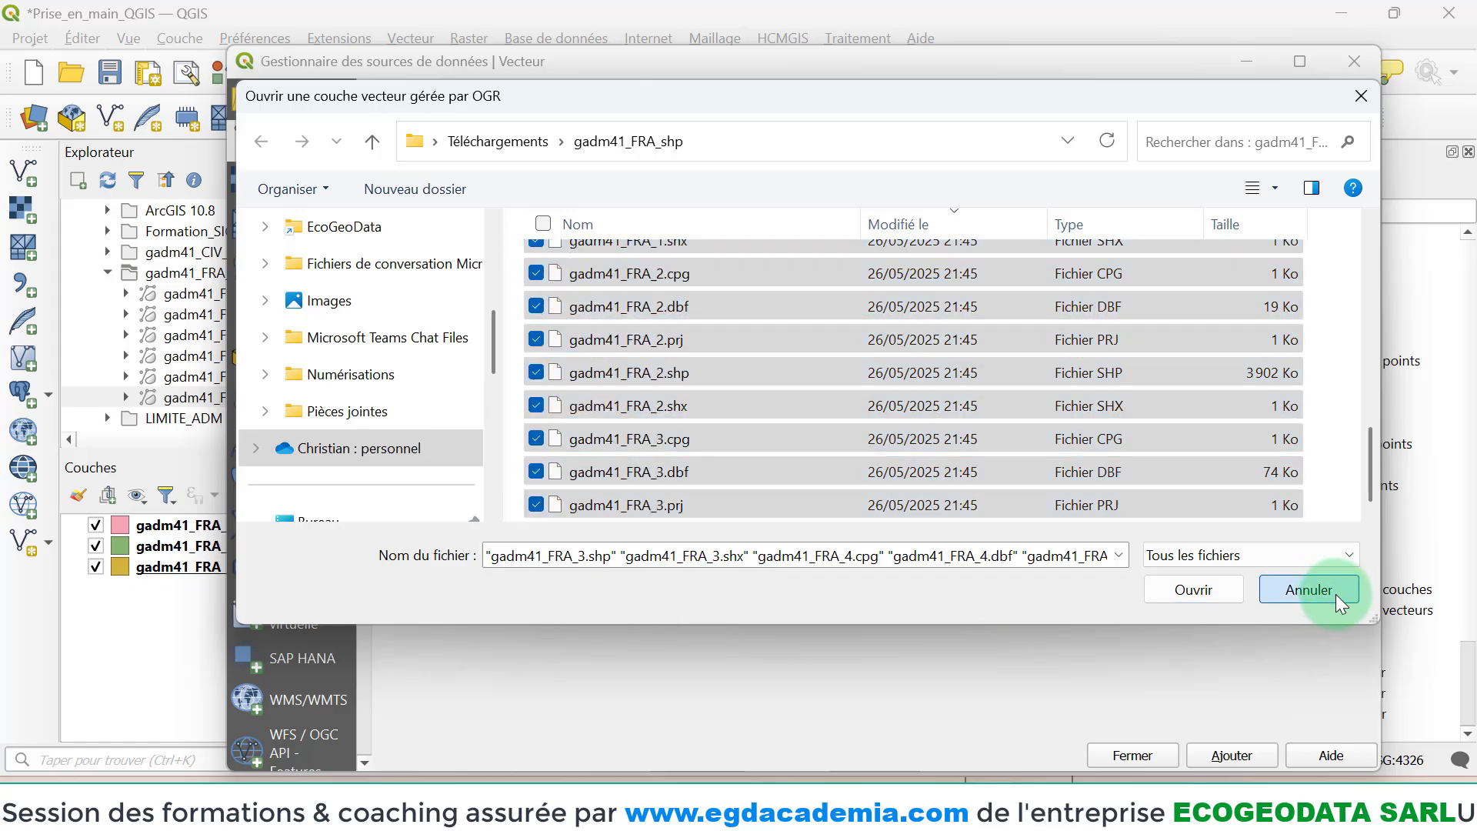
click(1130, 754)
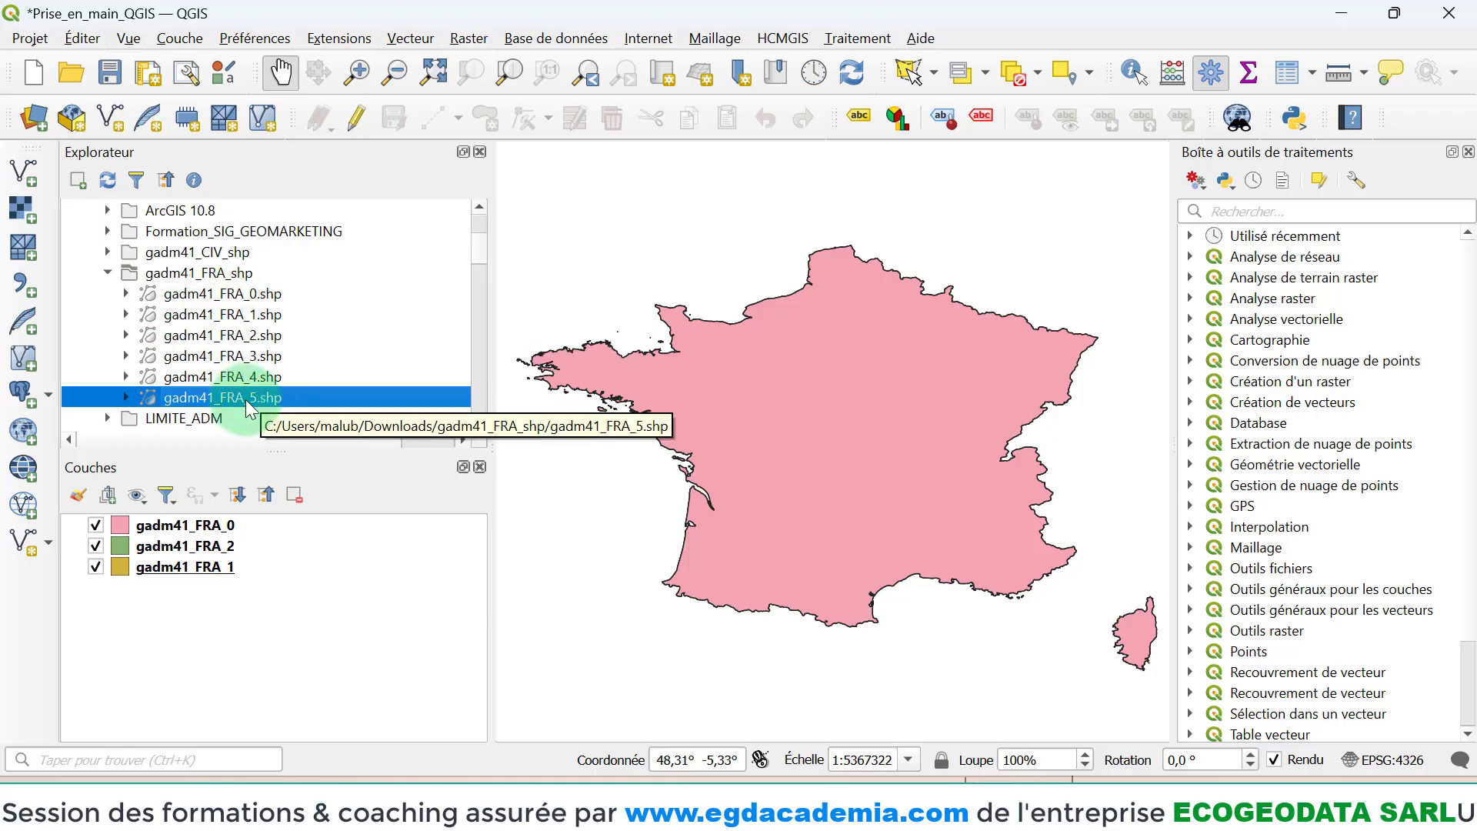
- Add gadm41_FRA_5.shp from the file browser to the map and move its layer above all the others
drag(232, 397, 845, 380)
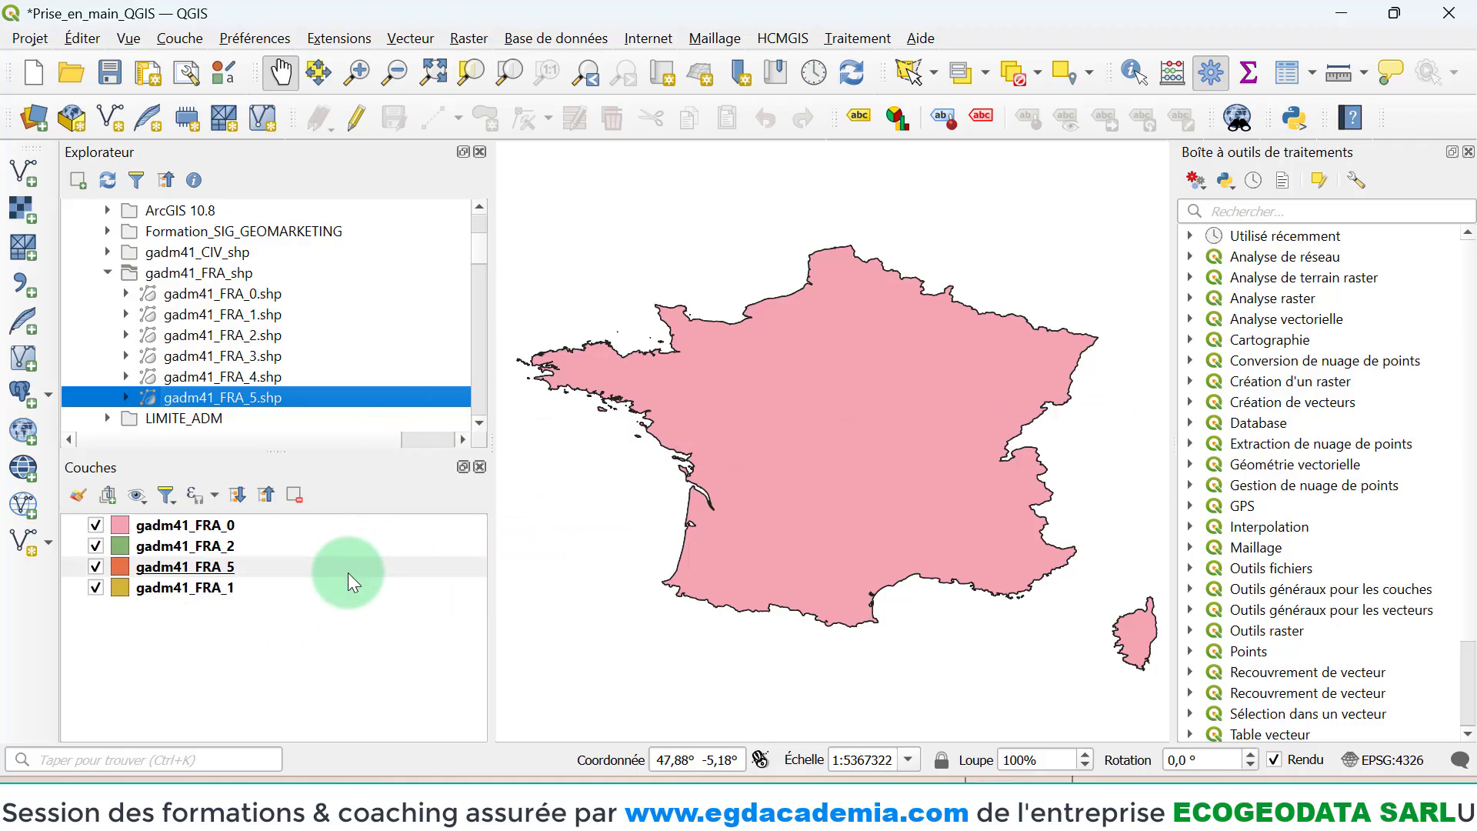
click(230, 566)
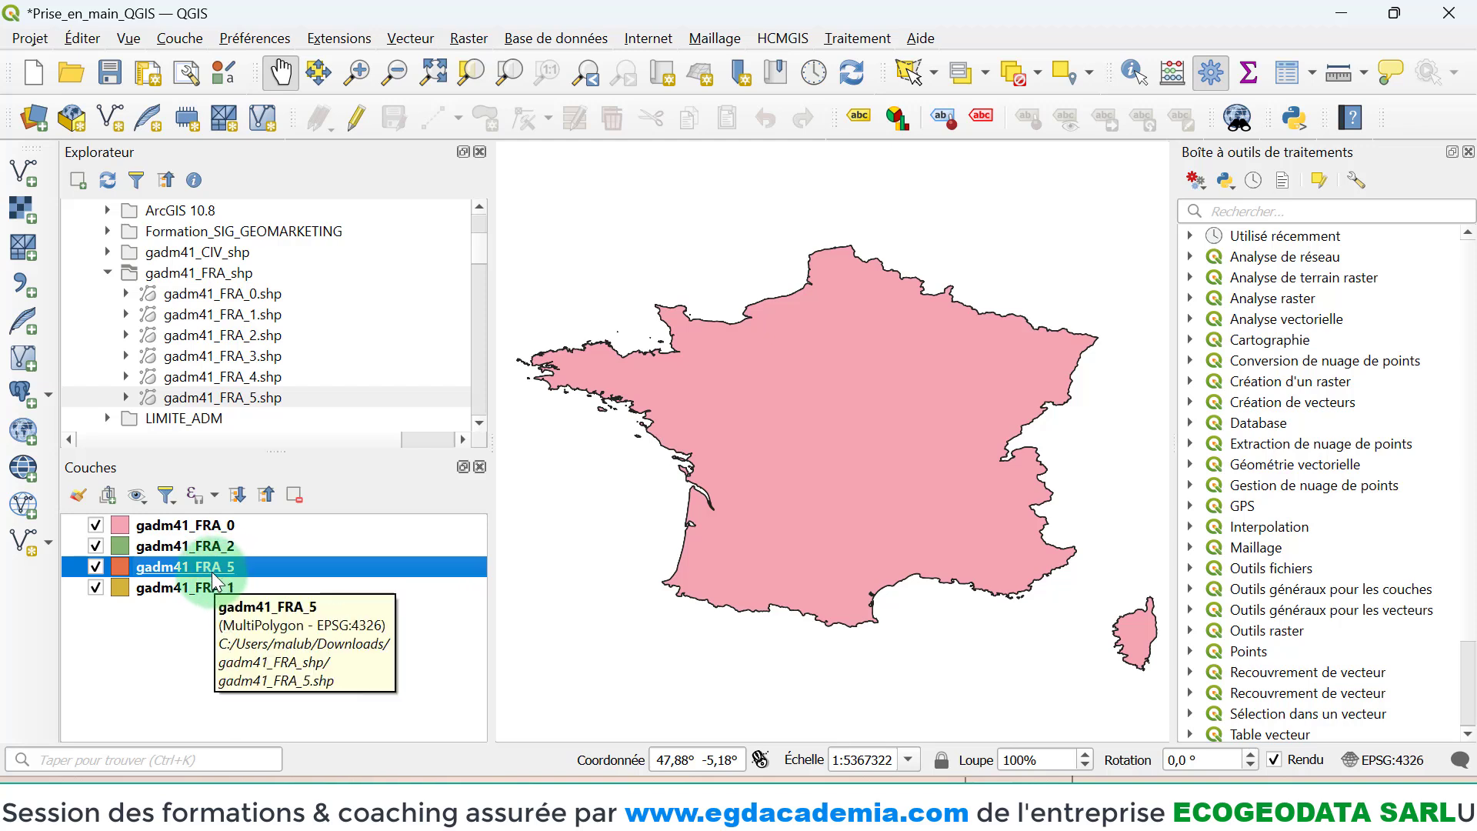
drag(213, 576, 223, 523)
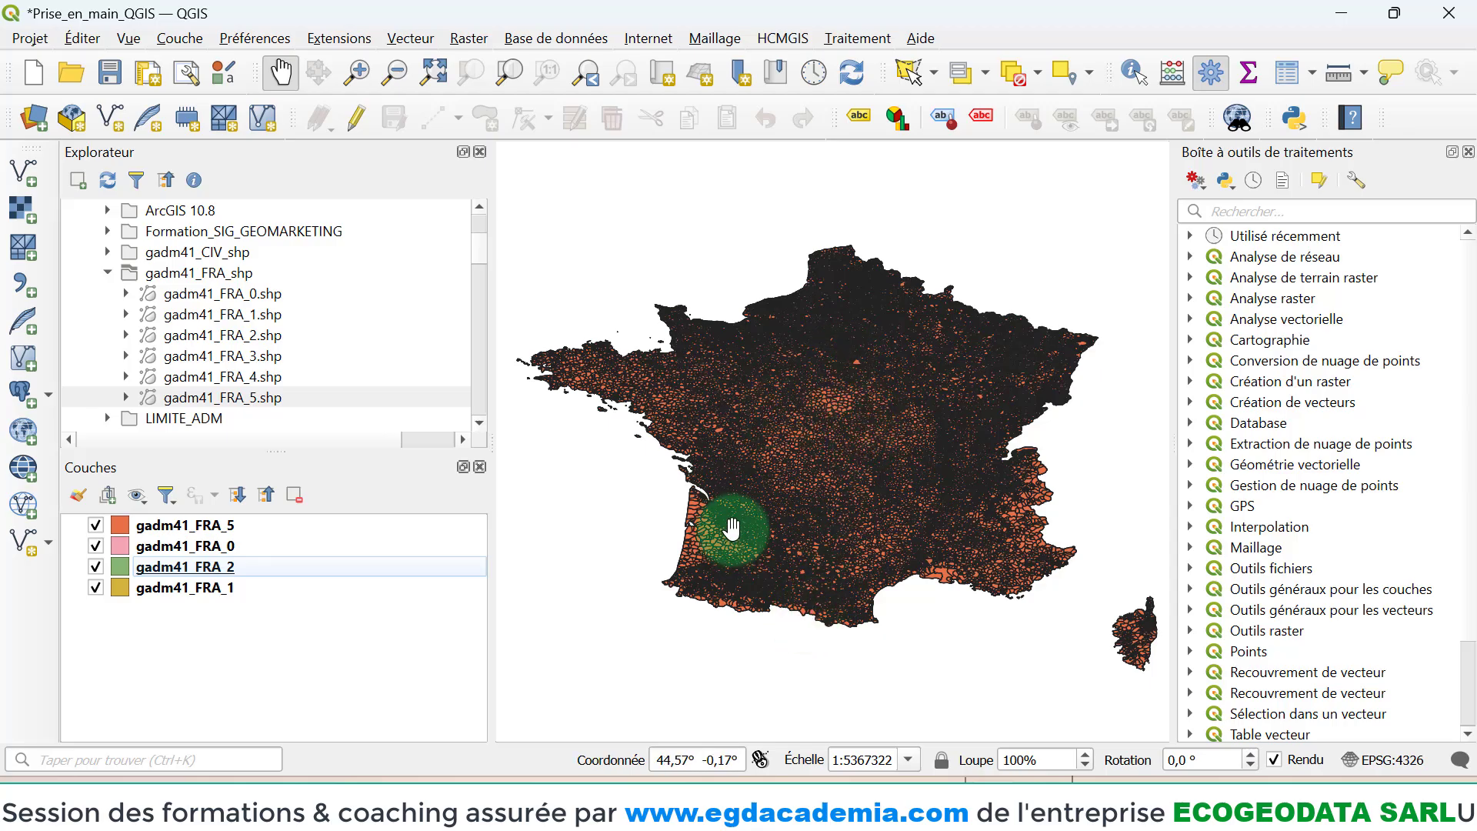
- Examine the gadm41_FRA_5 subdivisions up close on the map and hide the layer
scroll(781, 492, up, 2)
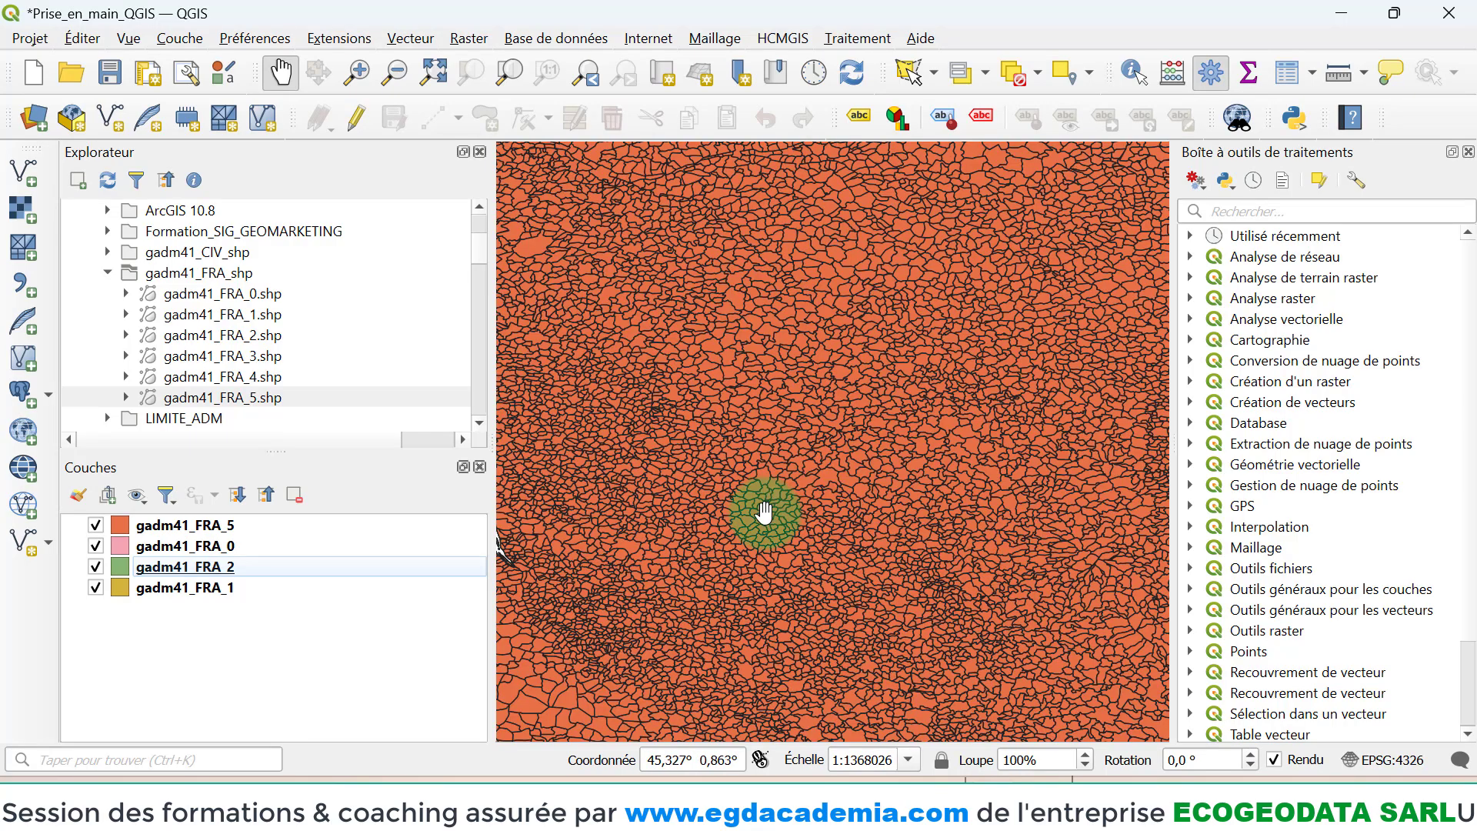
scroll(764, 512, up, 2)
scroll(764, 512, up, 3)
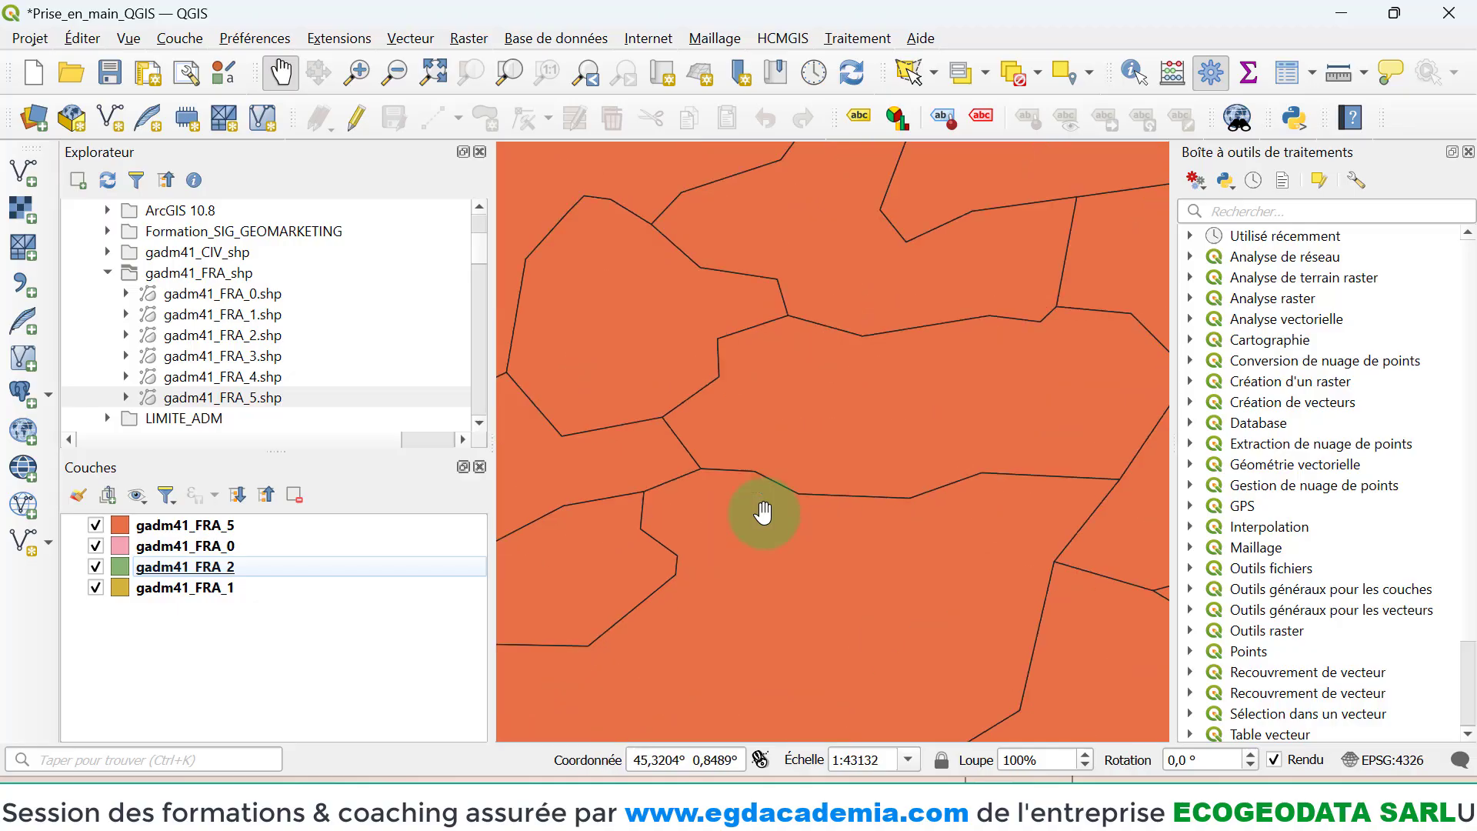
scroll(764, 512, down, 5)
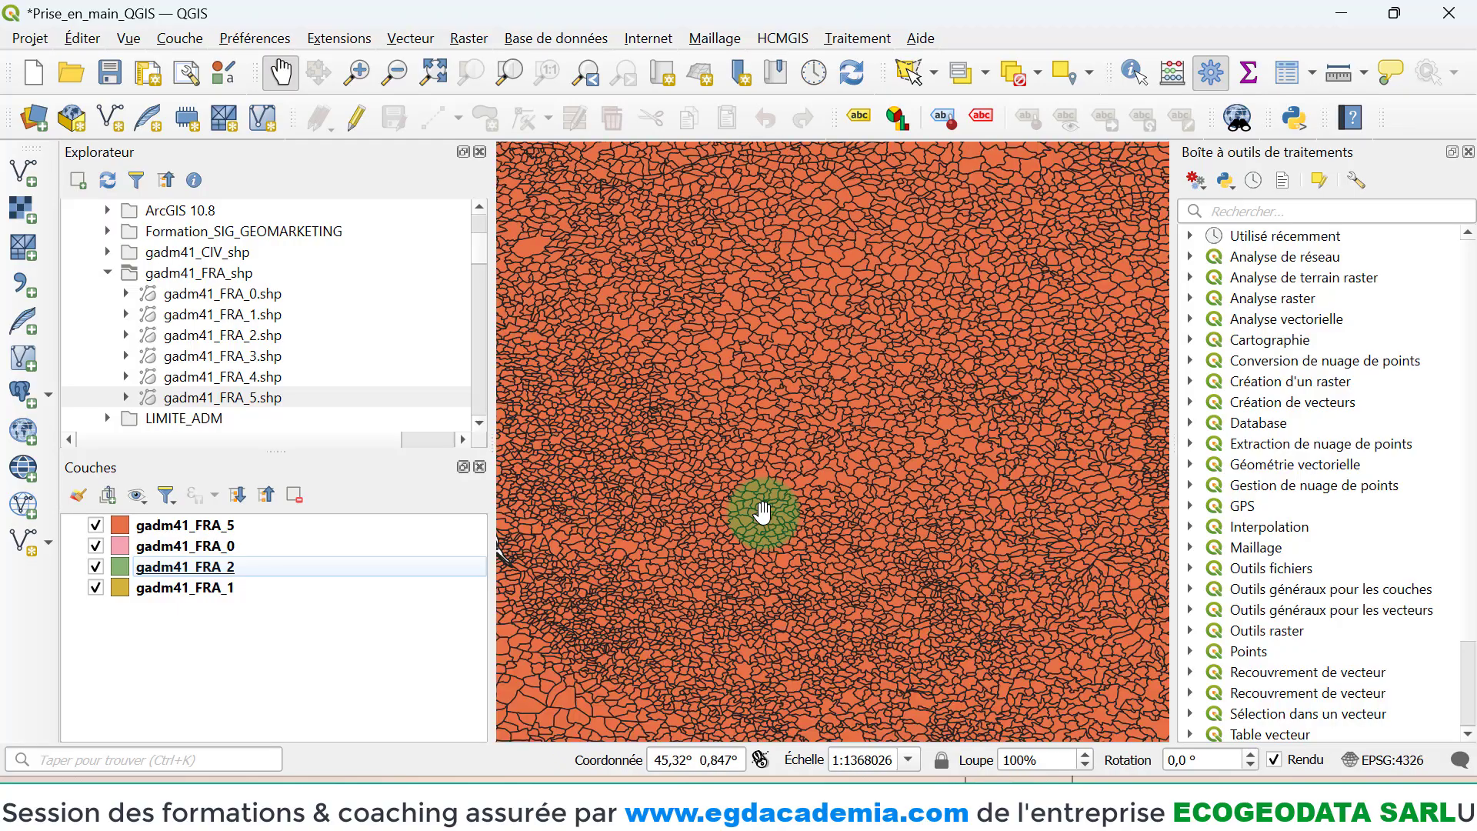
scroll(764, 512, down, 2)
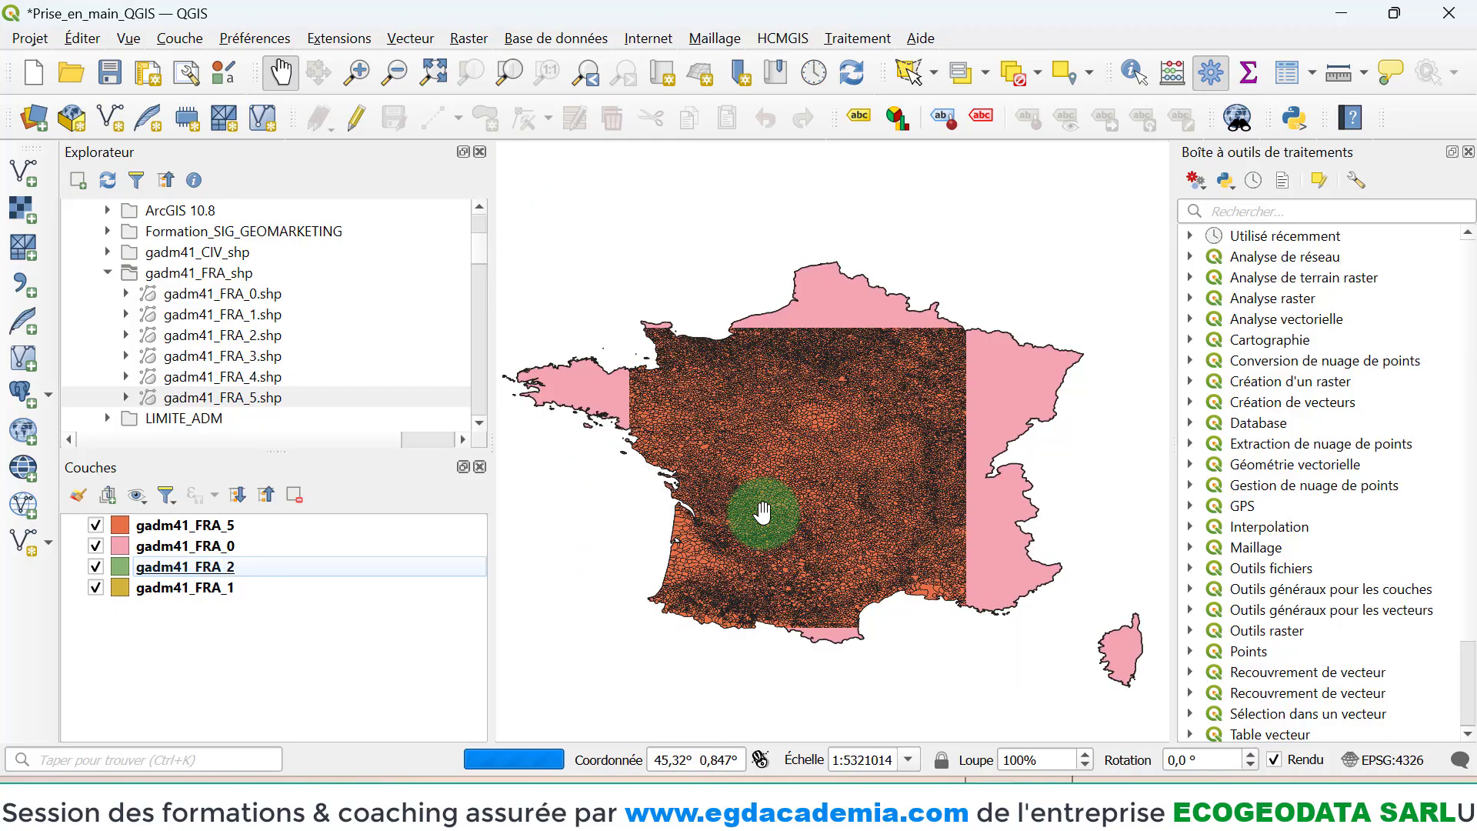
click(95, 525)
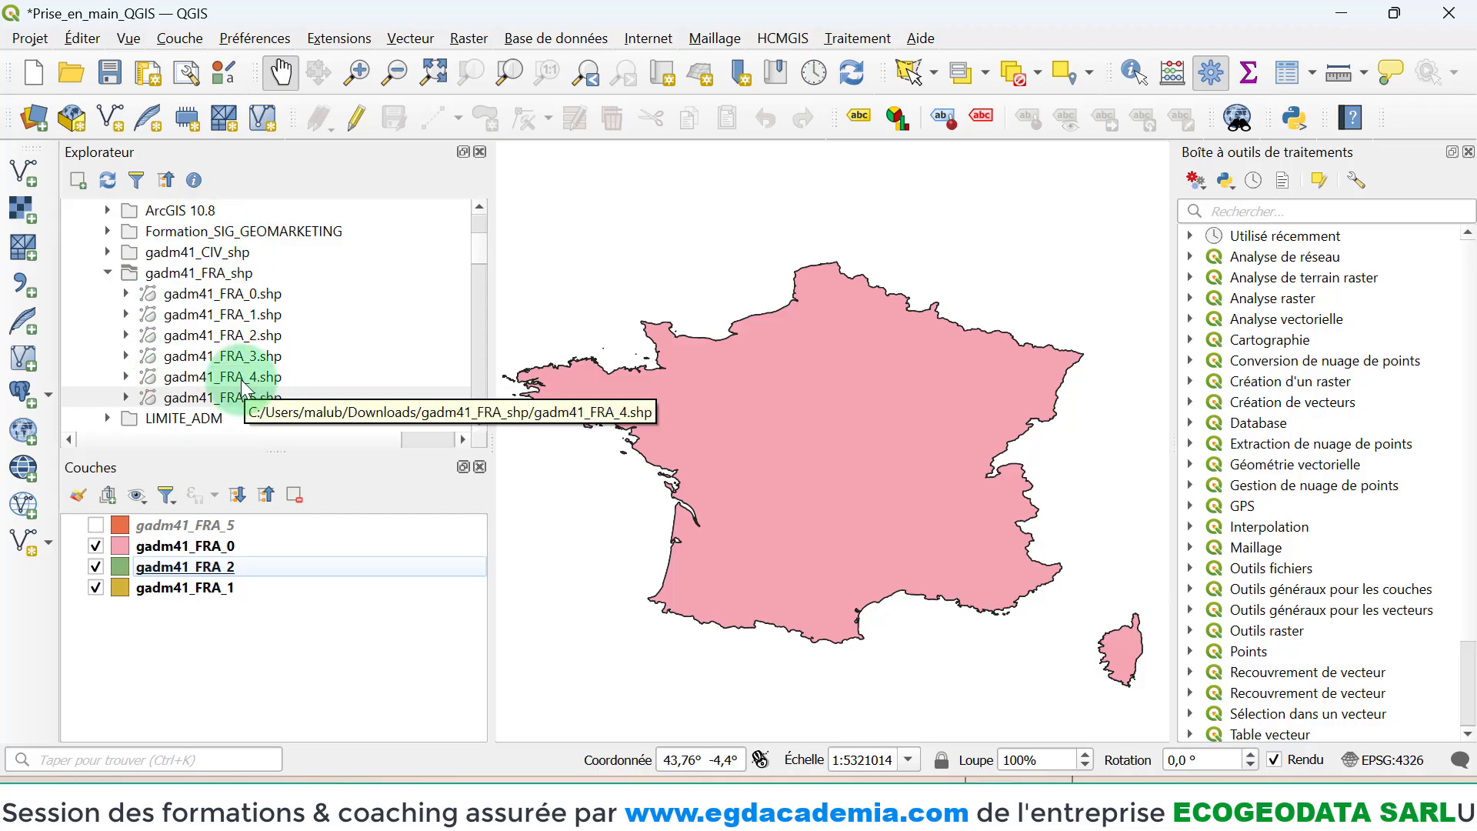
- Add gadm41_FRA_4.shp from the file browser and hide gadm41_FRA_0, gadm41_FRA_2 and gadm41_FRA_1 to display it alone
drag(243, 377, 246, 689)
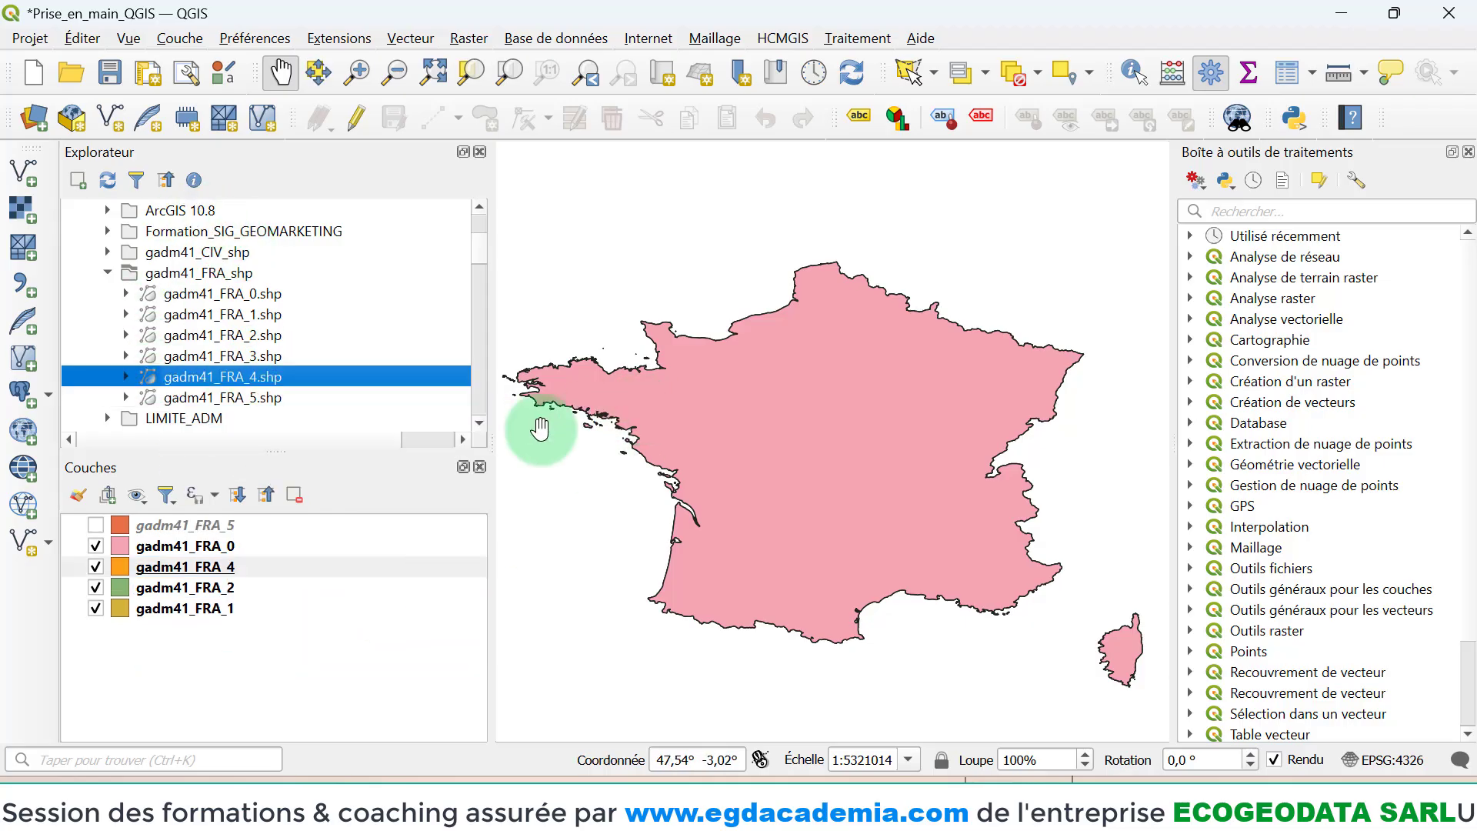
click(96, 546)
click(95, 587)
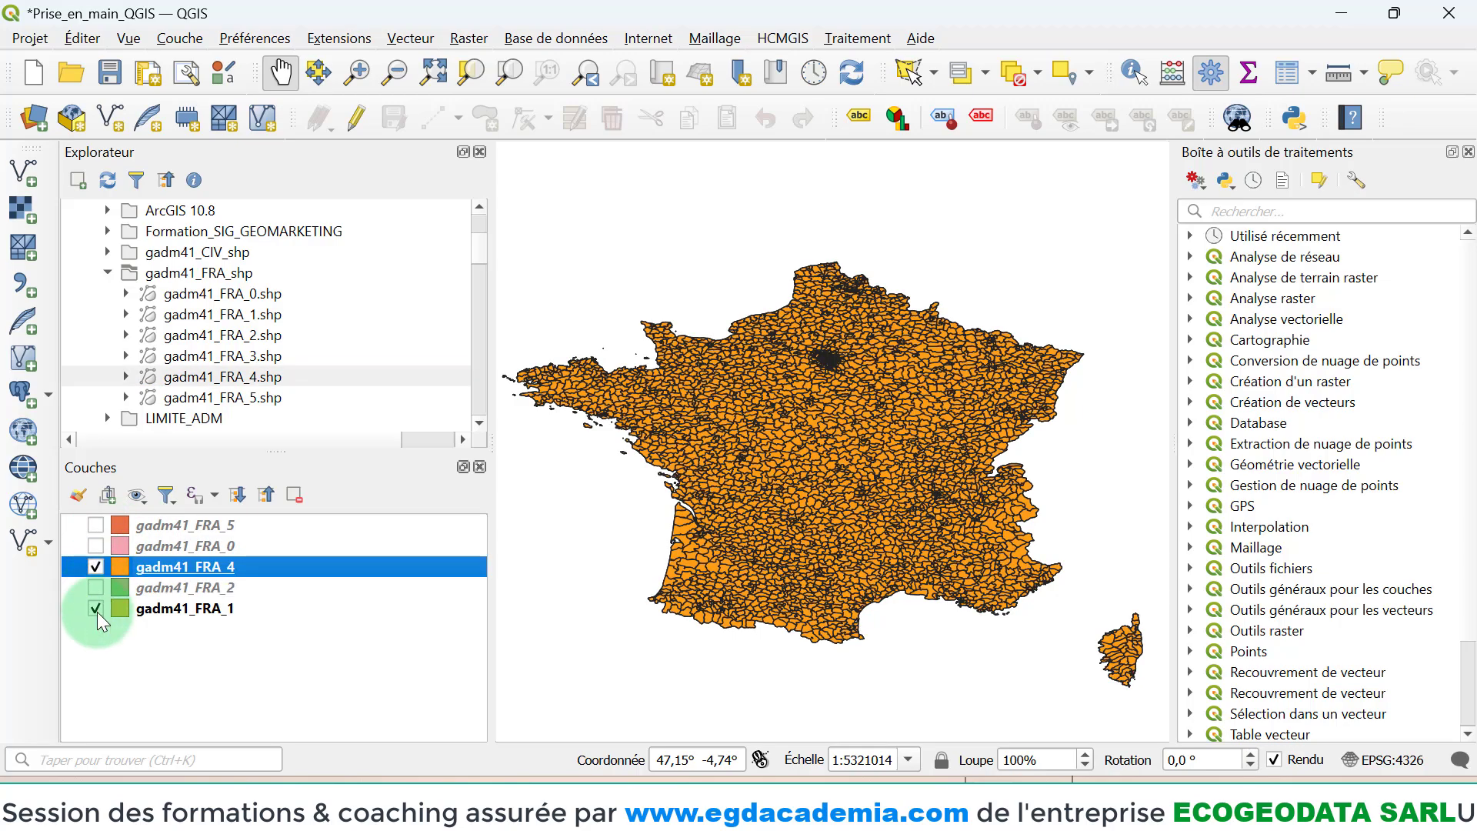
click(95, 608)
scroll(814, 481, up, 5)
scroll(813, 481, down, 5)
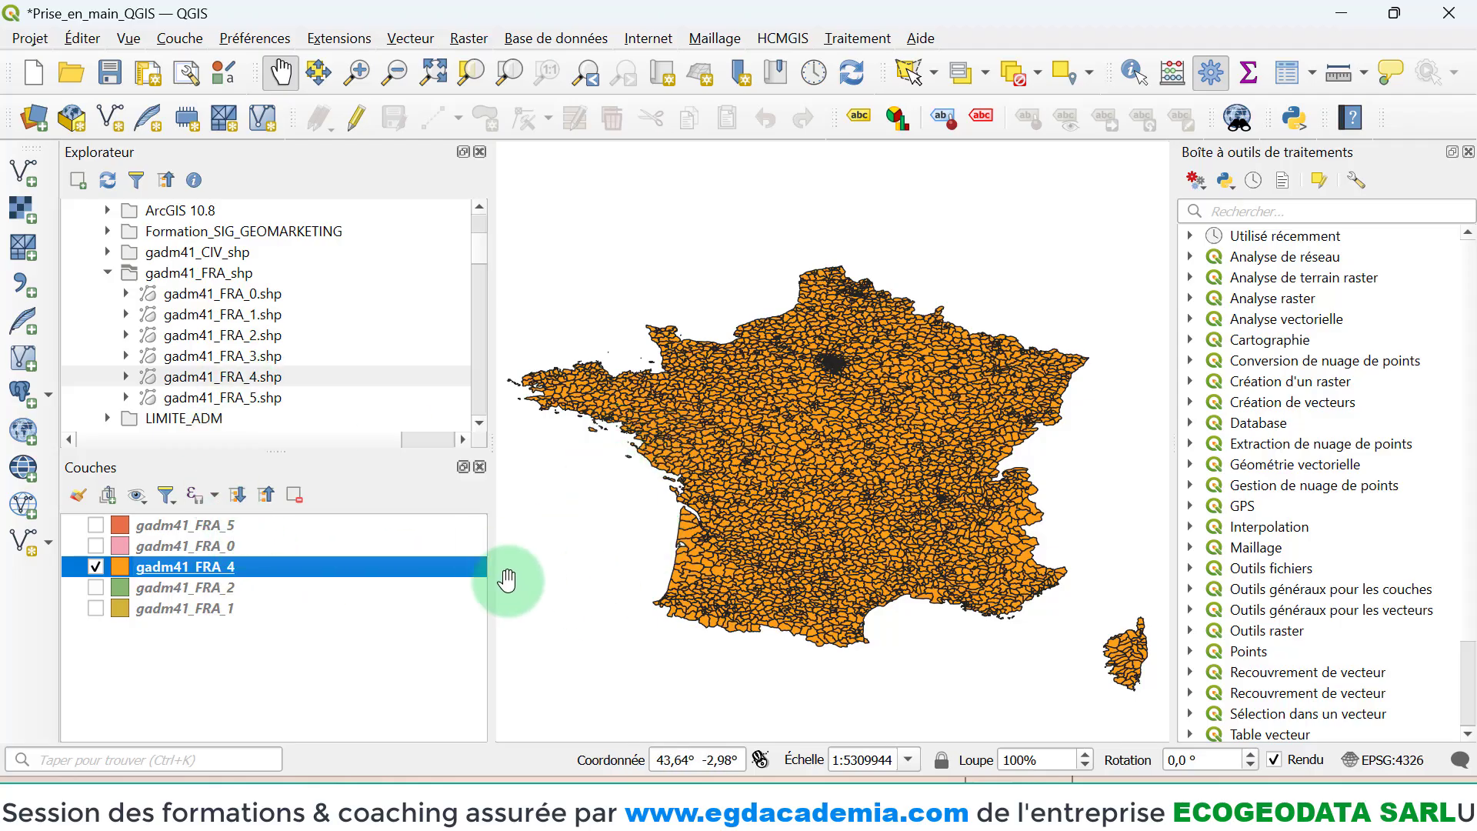
click(356, 643)
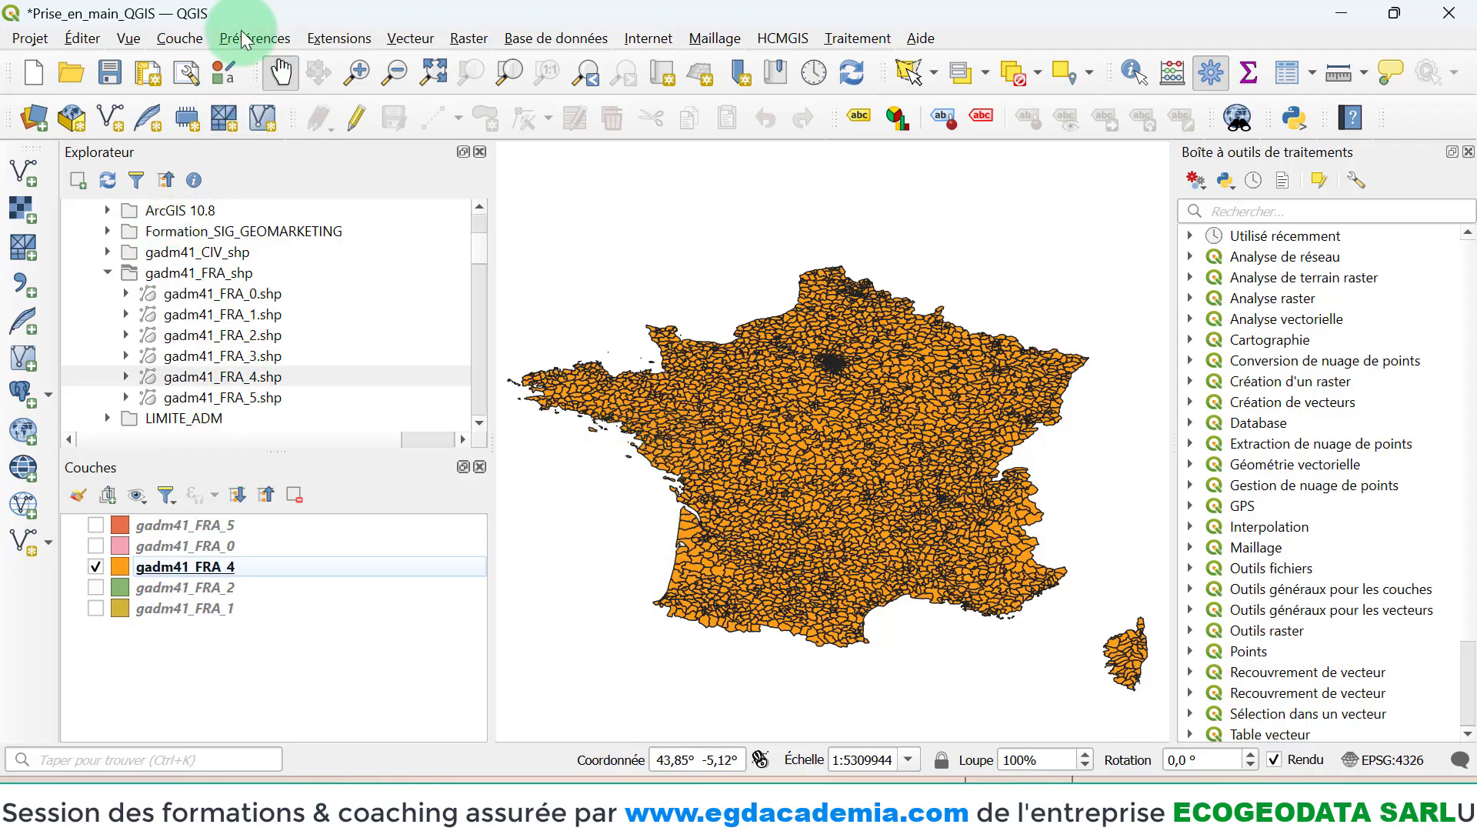
- Review the commands available for adding layers to the project, including the one for vector layers
click(179, 37)
mouse_move(254, 38)
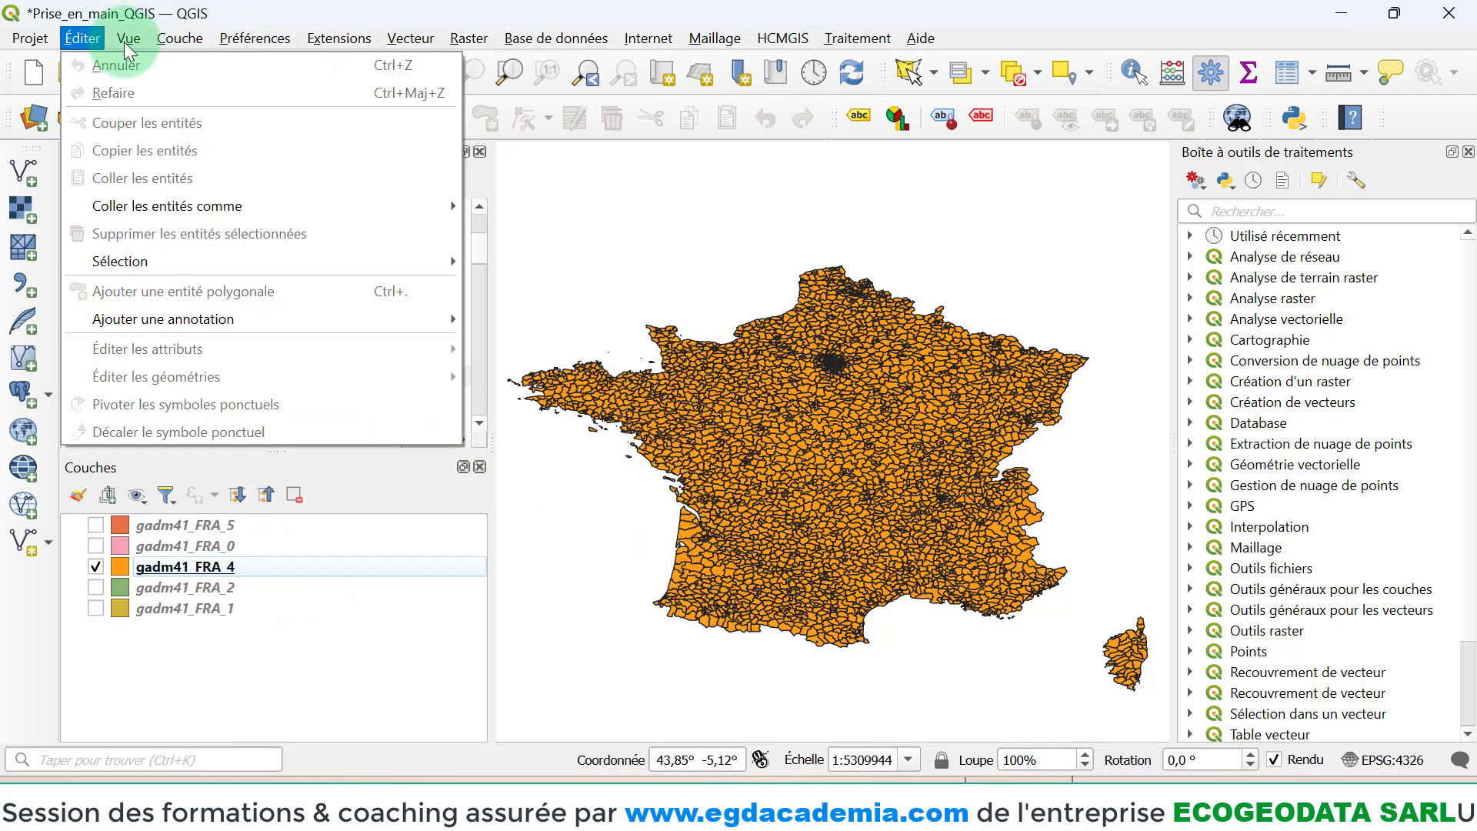
mouse_move(129, 37)
mouse_move(200, 42)
click(1150, 28)
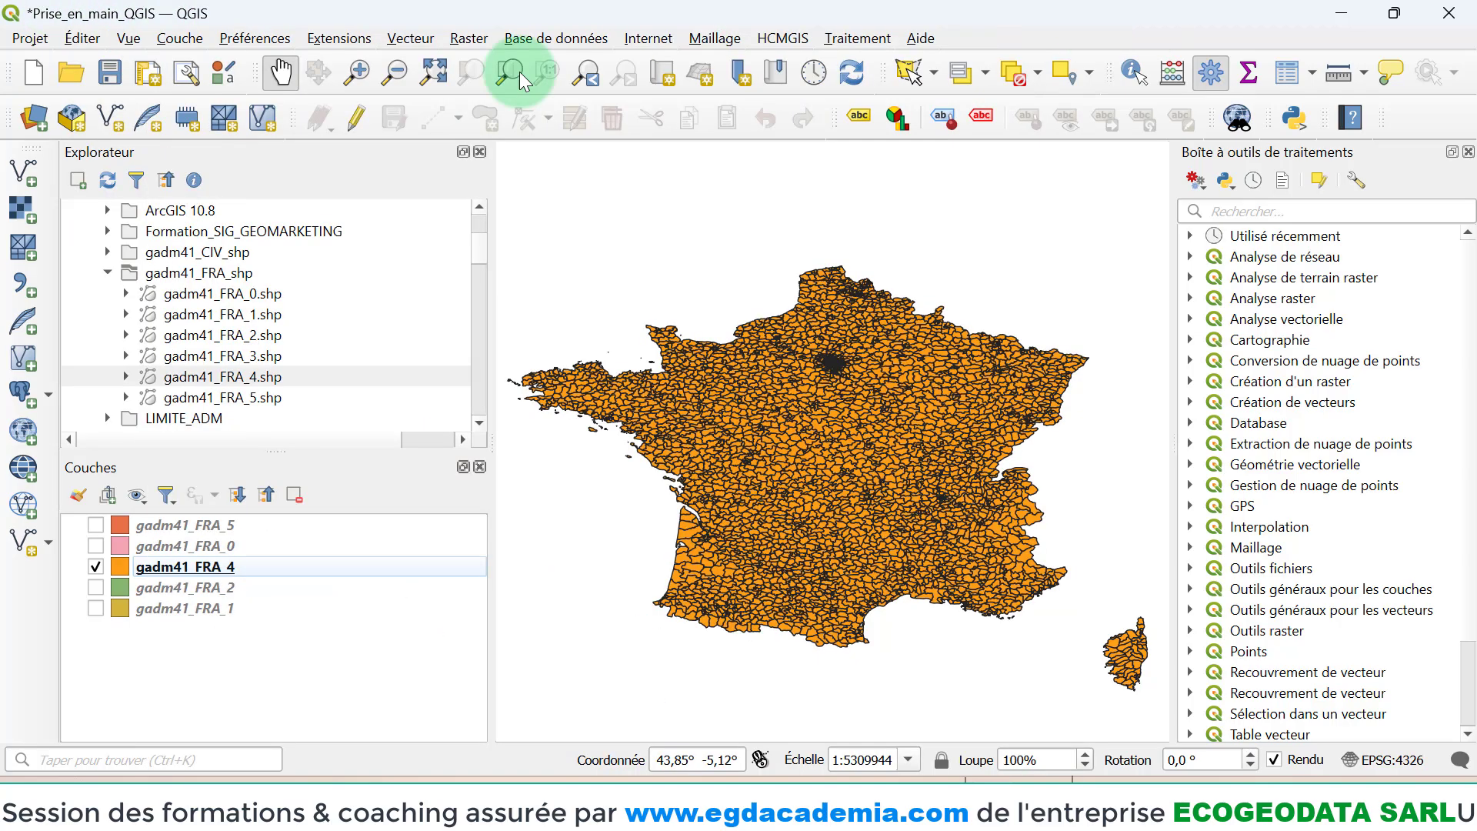
click(181, 38)
mouse_move(331, 119)
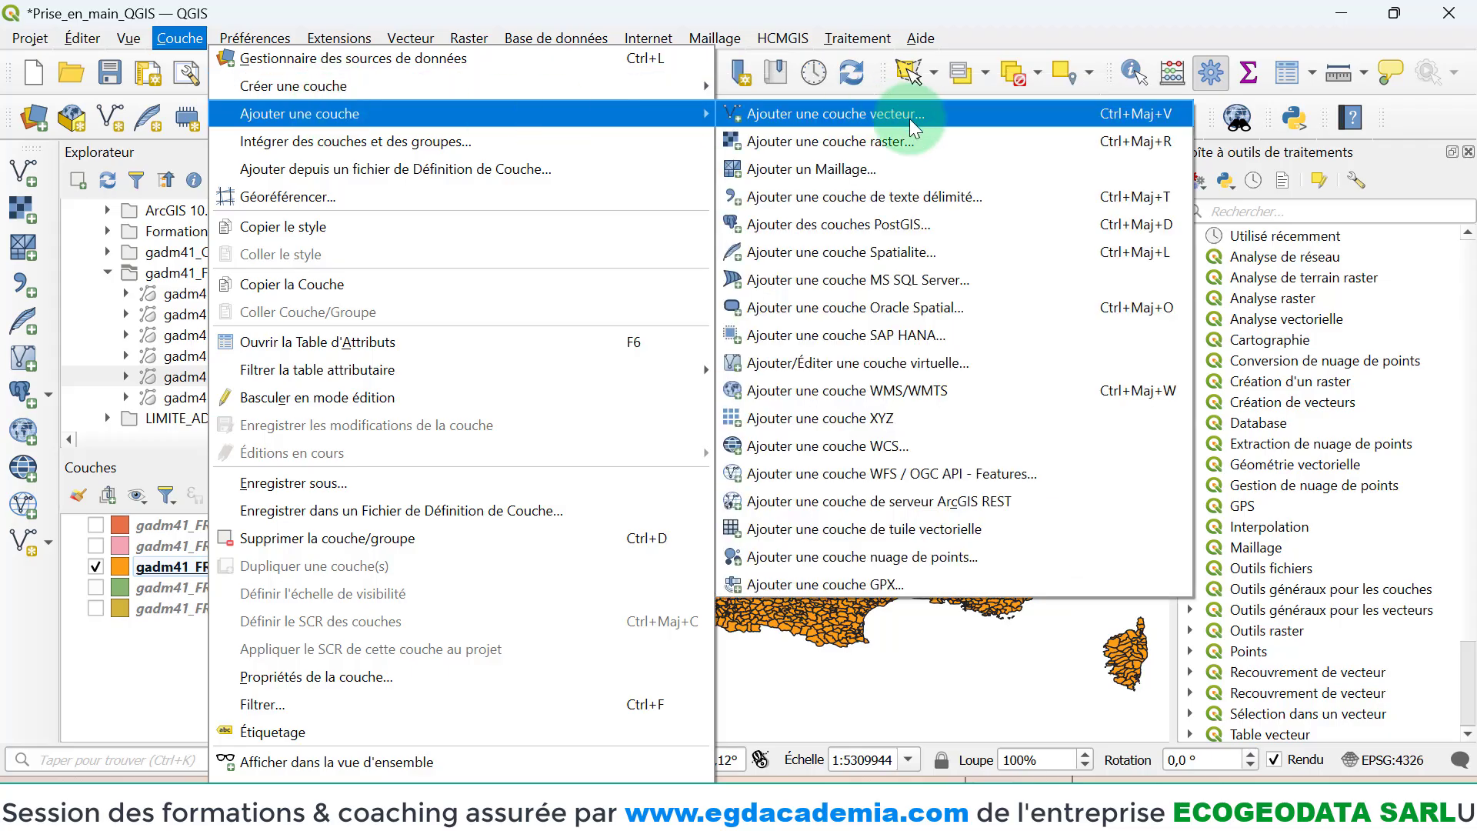
click(1011, 32)
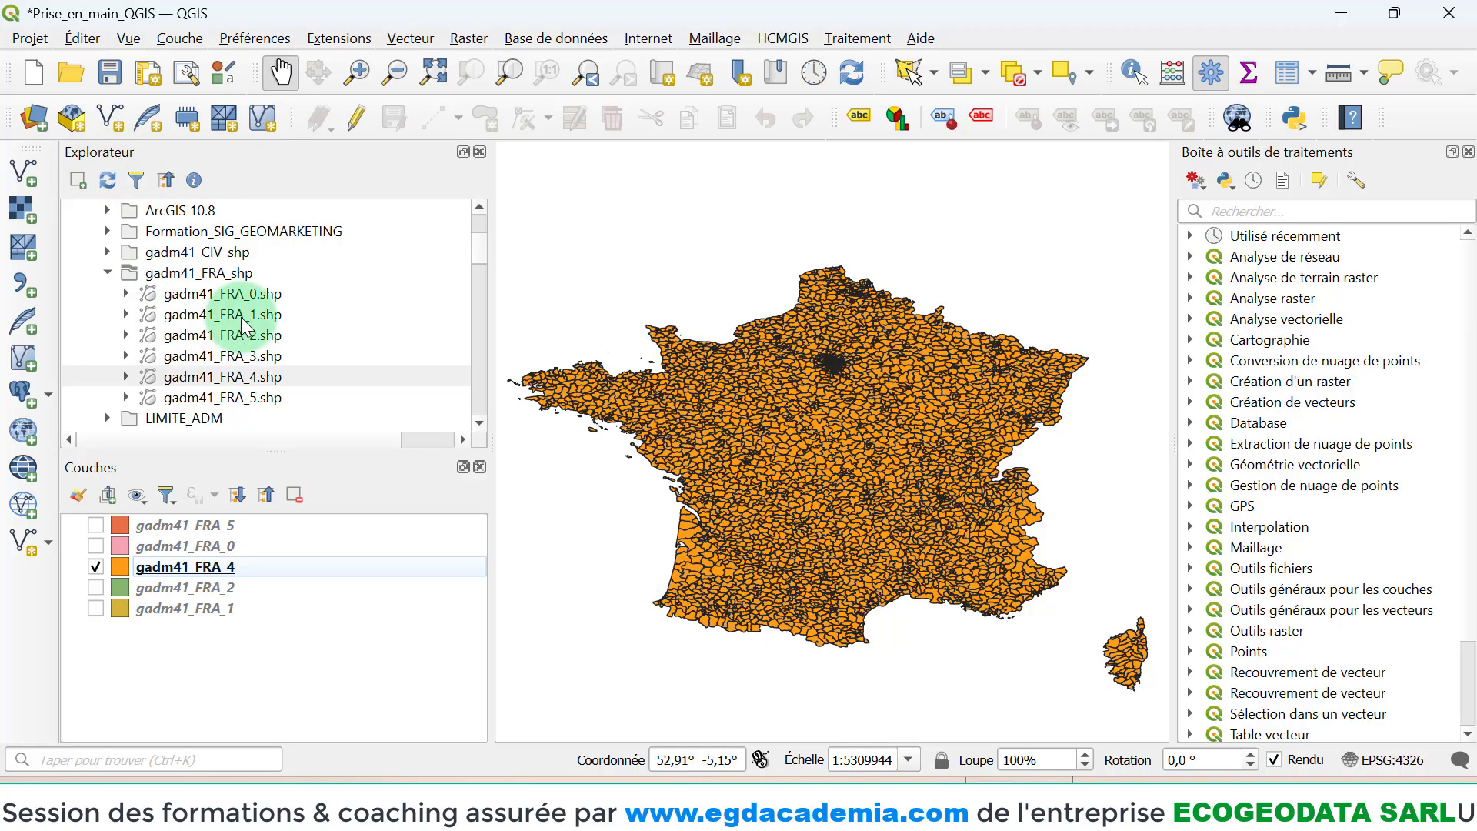
- View the vector layer source dialog, close it without adding data, and check the layer commands again
click(23, 171)
click(1264, 278)
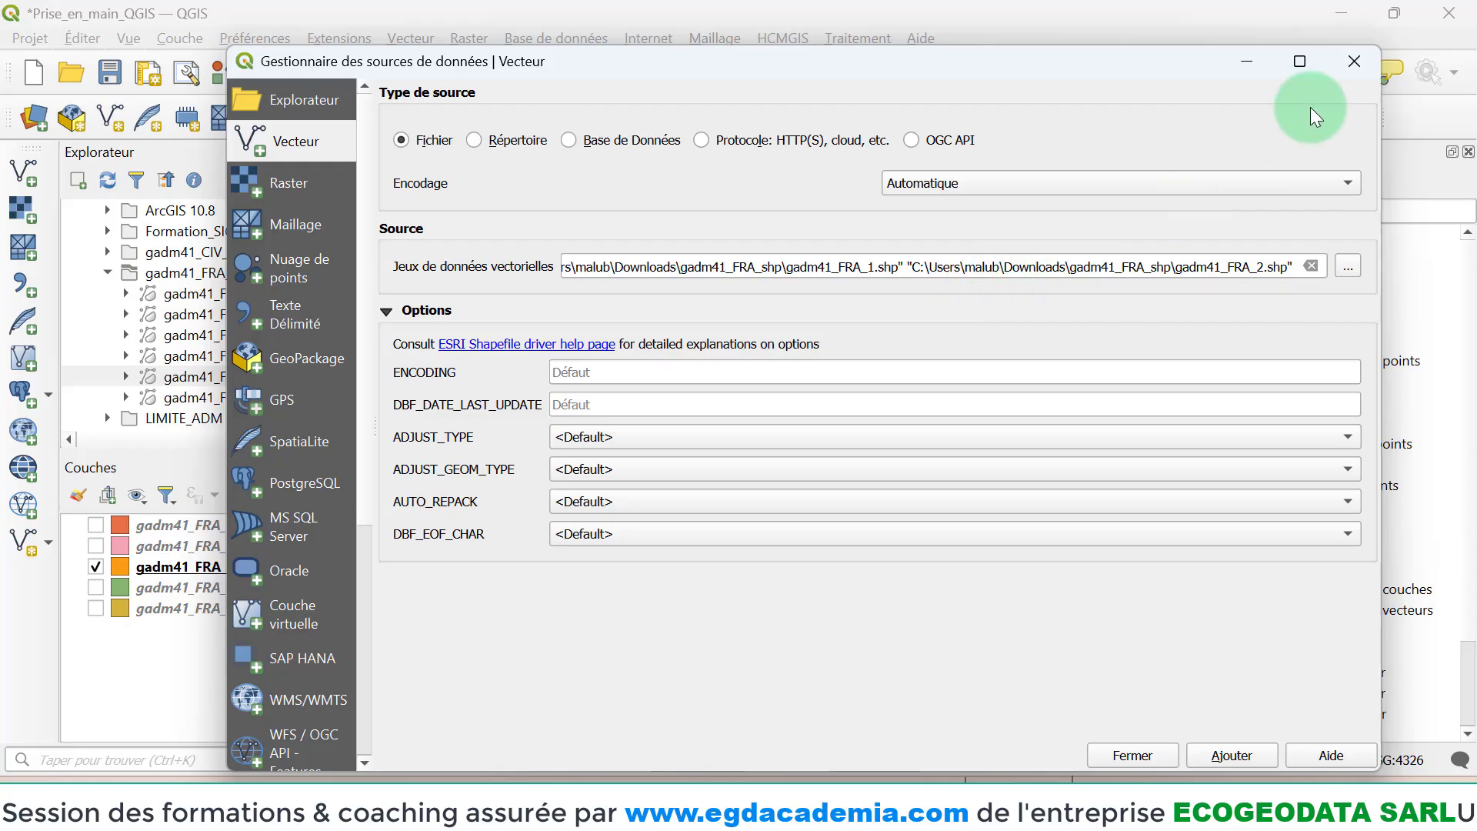
click(1354, 68)
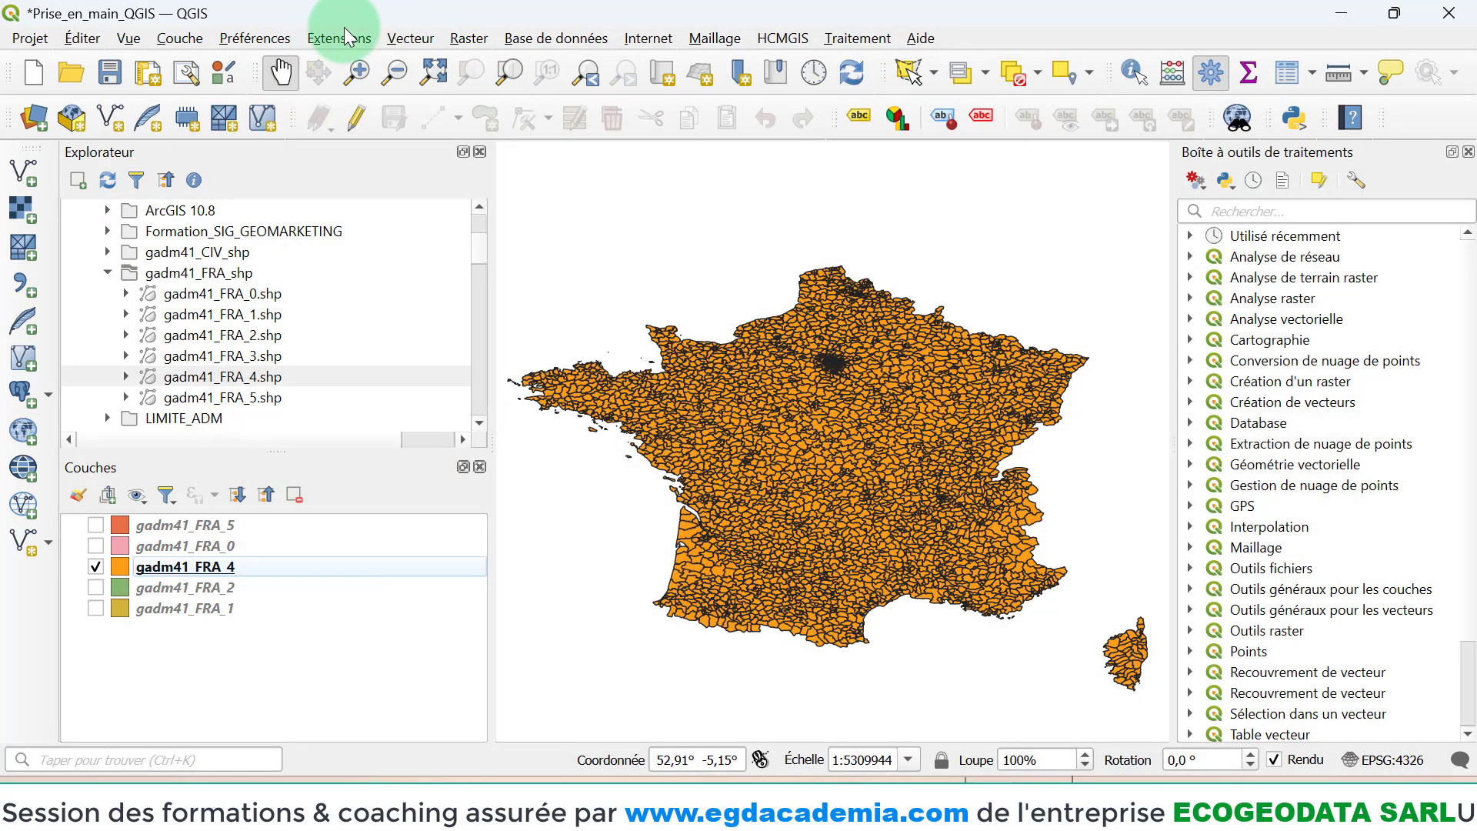
click(183, 45)
mouse_move(260, 115)
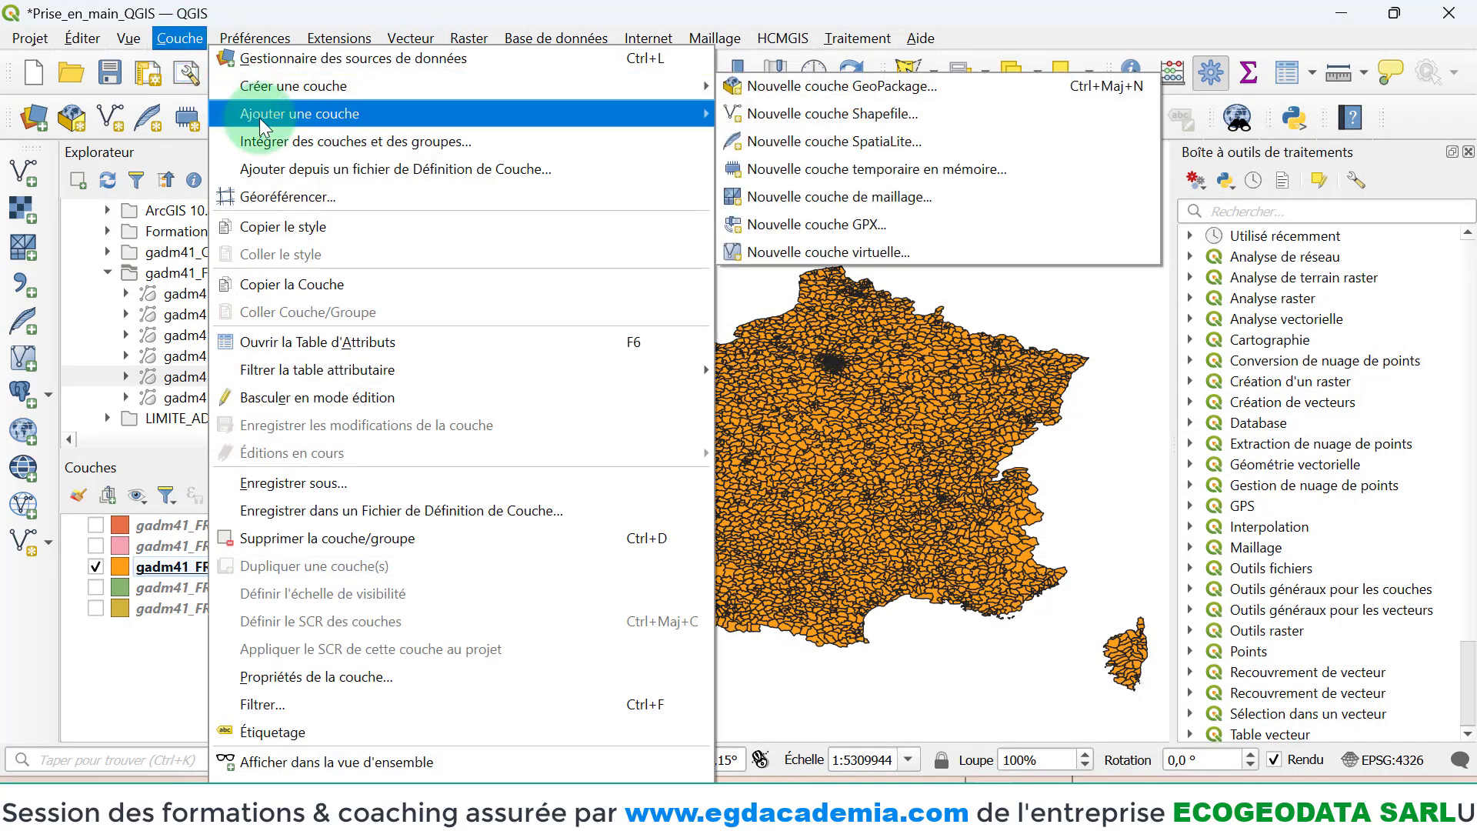
click(1031, 21)
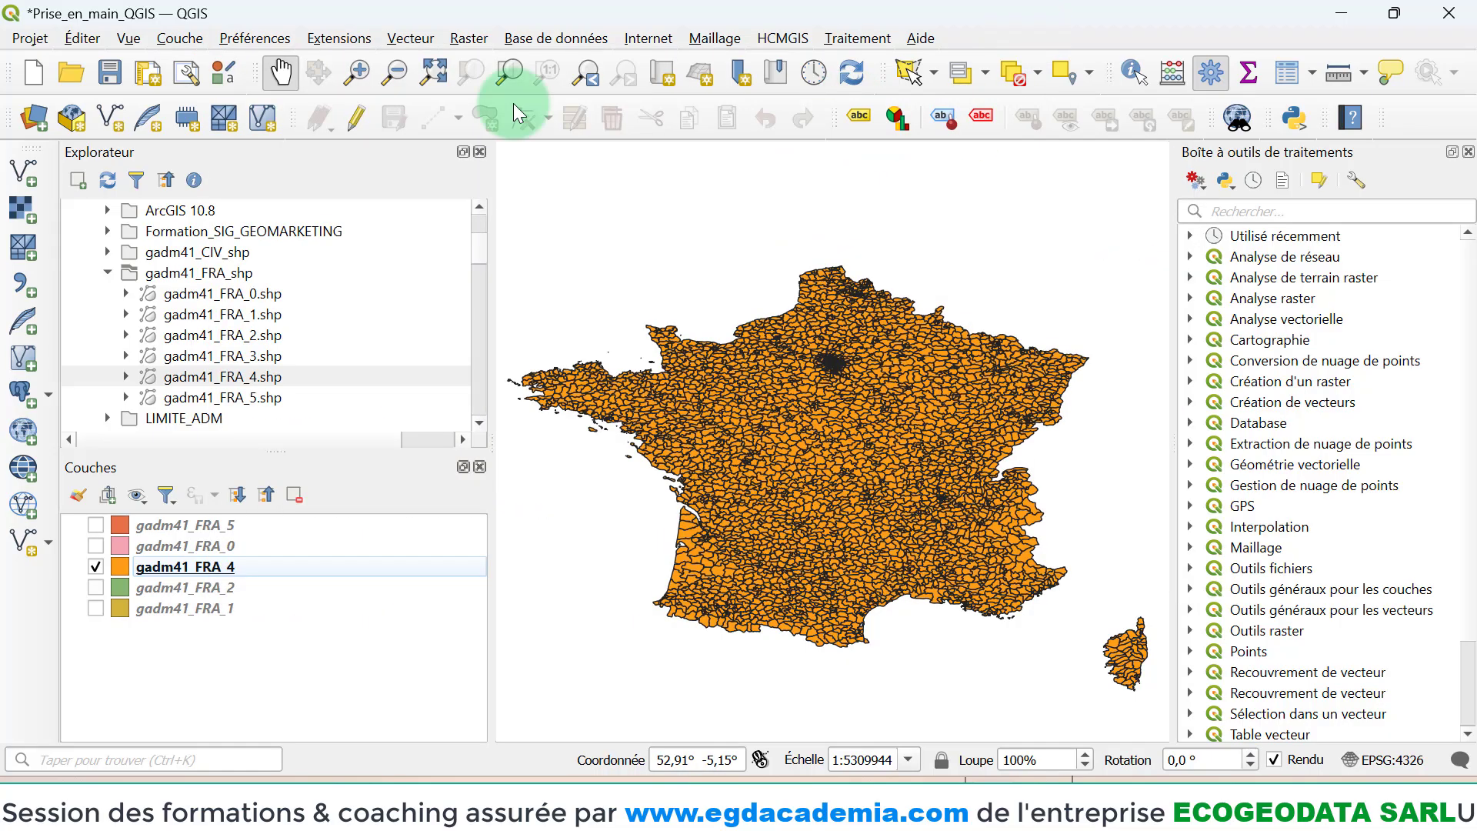
- Compare the raster and vector source settings in the data source manager, ending on the vector ones
click(27, 177)
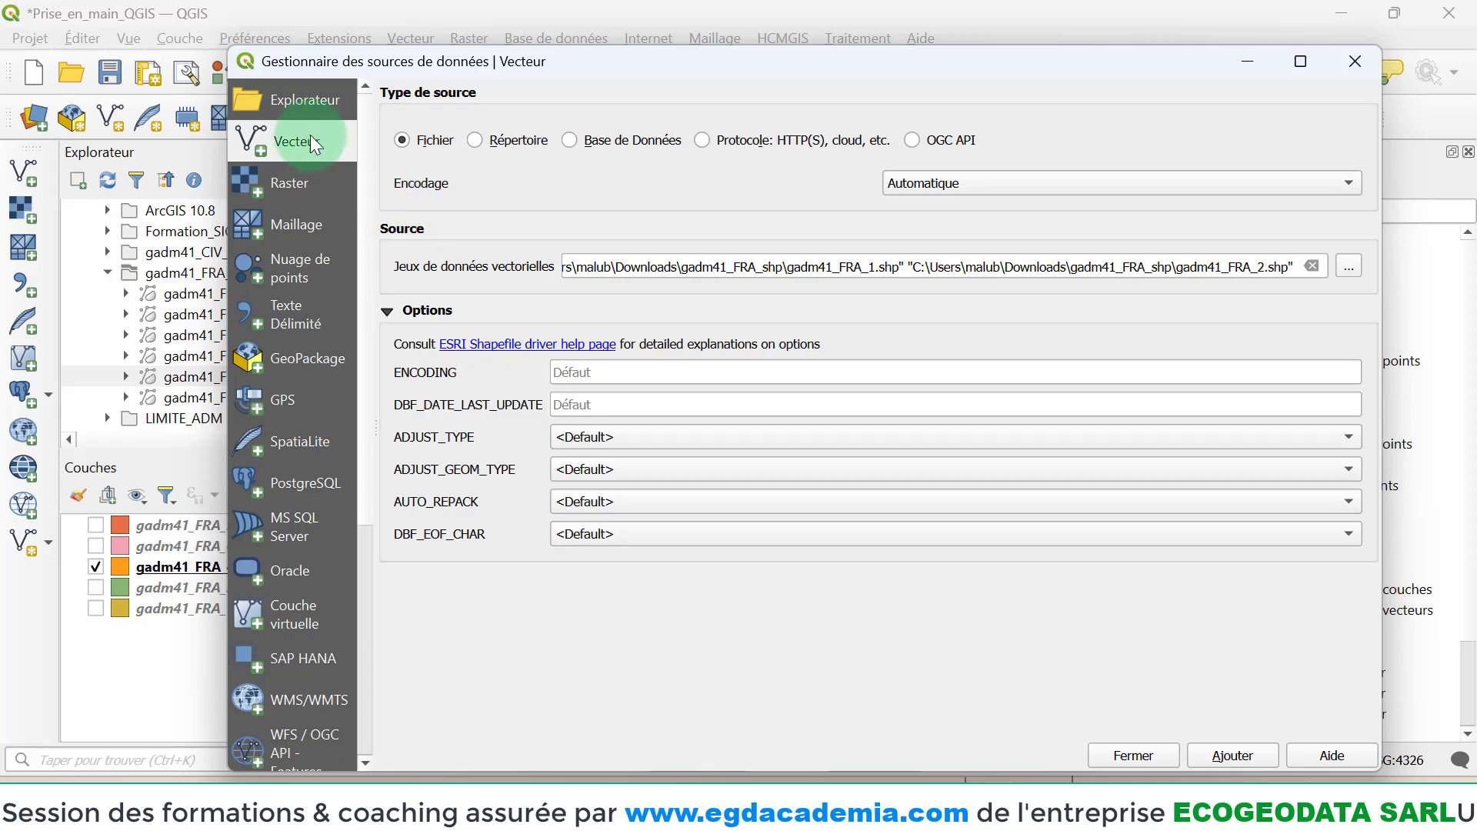
click(293, 182)
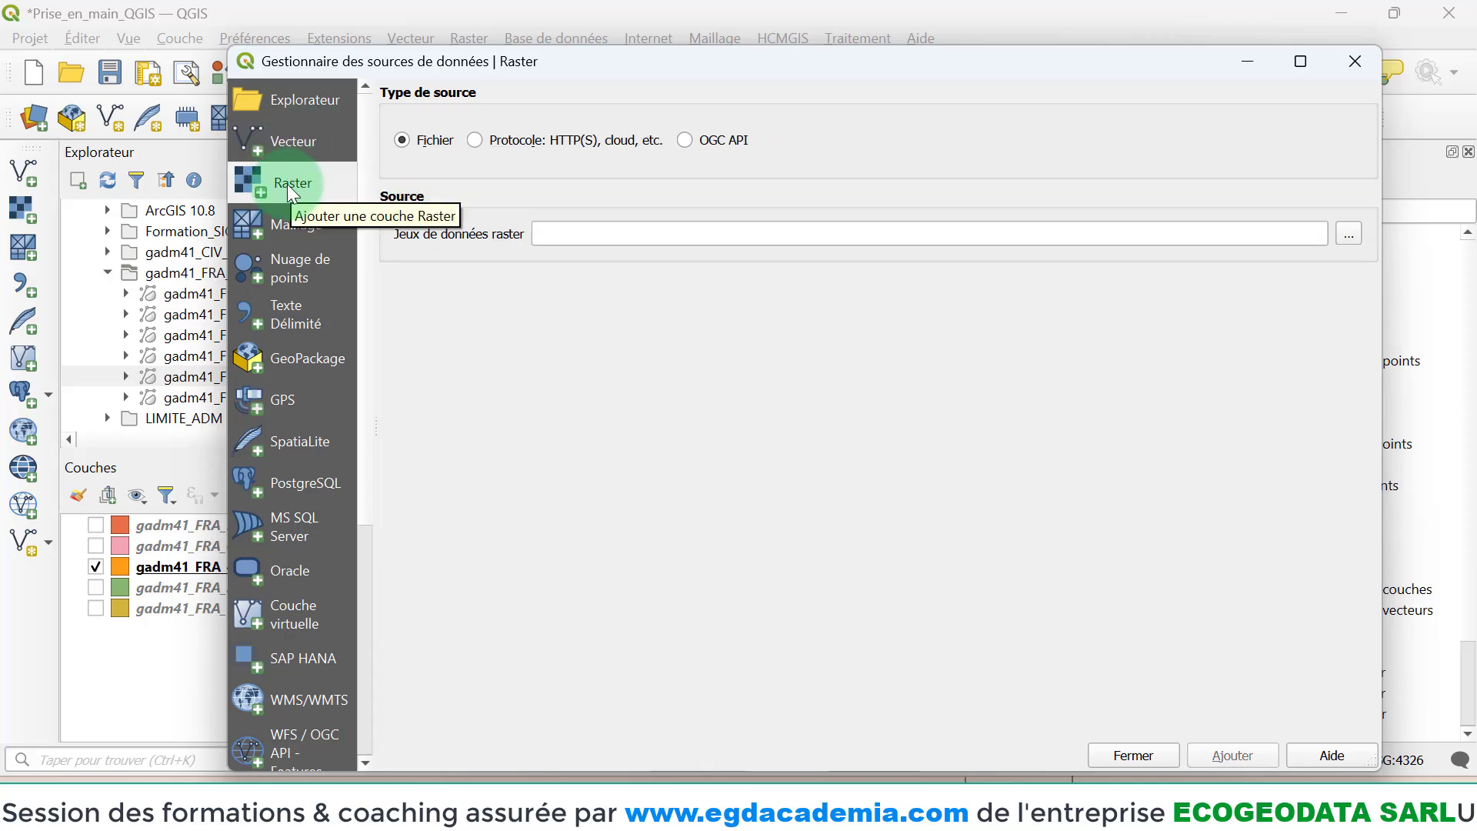
click(294, 140)
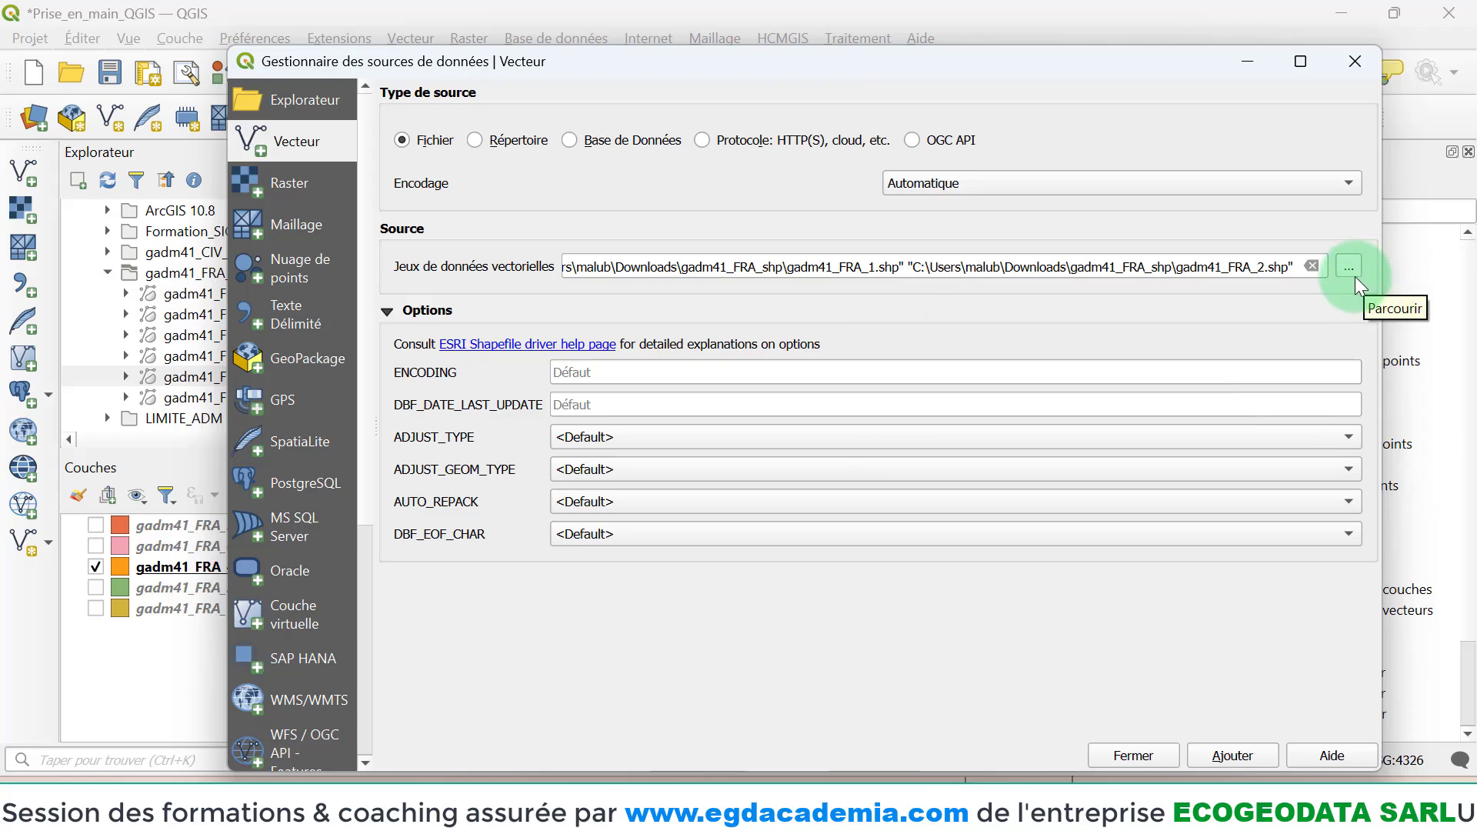
- Close the data source manager and load gadm41_FRA_3.shp onto the map directly from the gadm41_FRA_shp folder in the system file explorer
click(1355, 63)
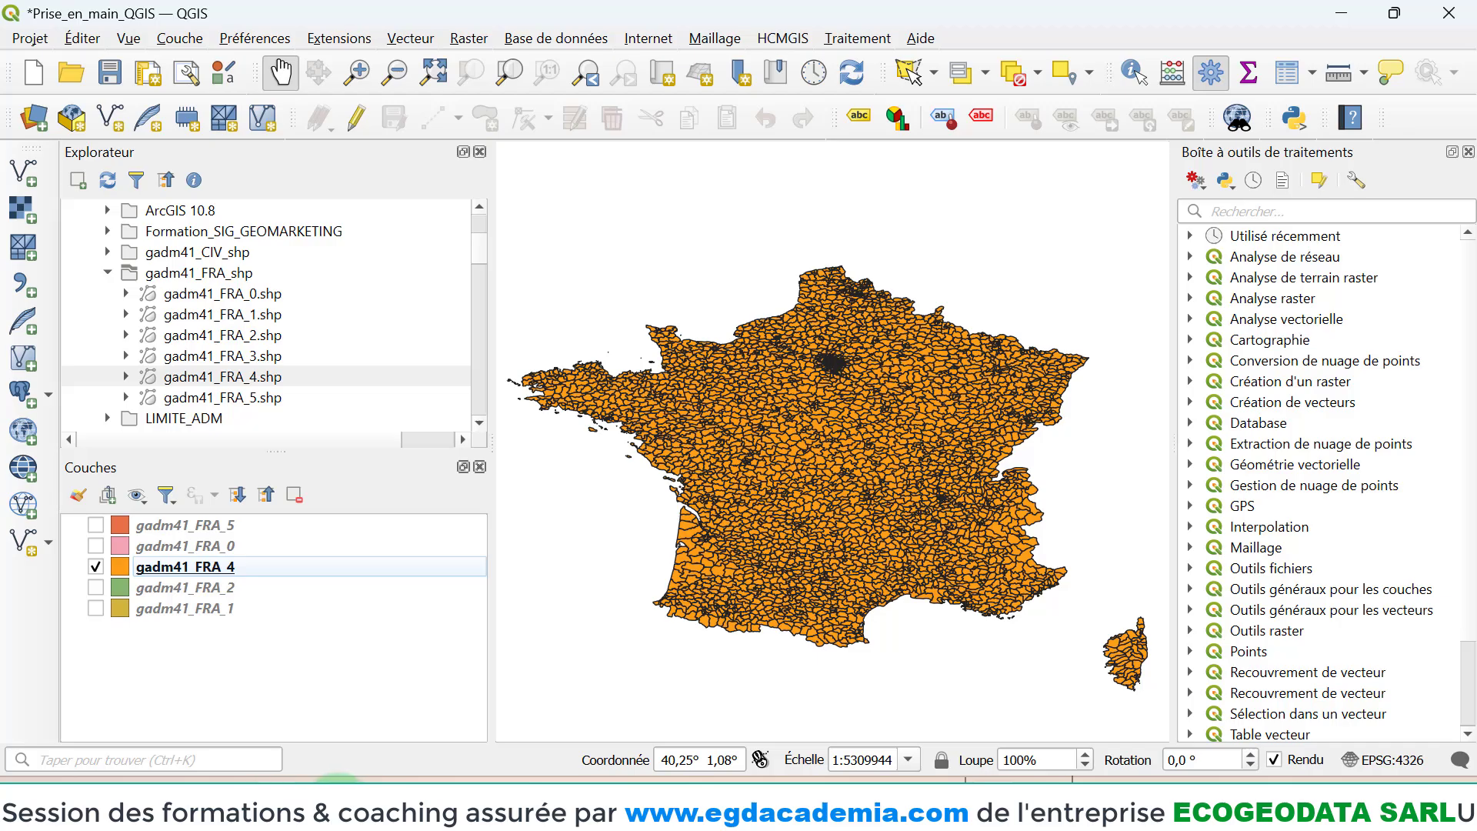
mouse_move(377, 807)
click(377, 692)
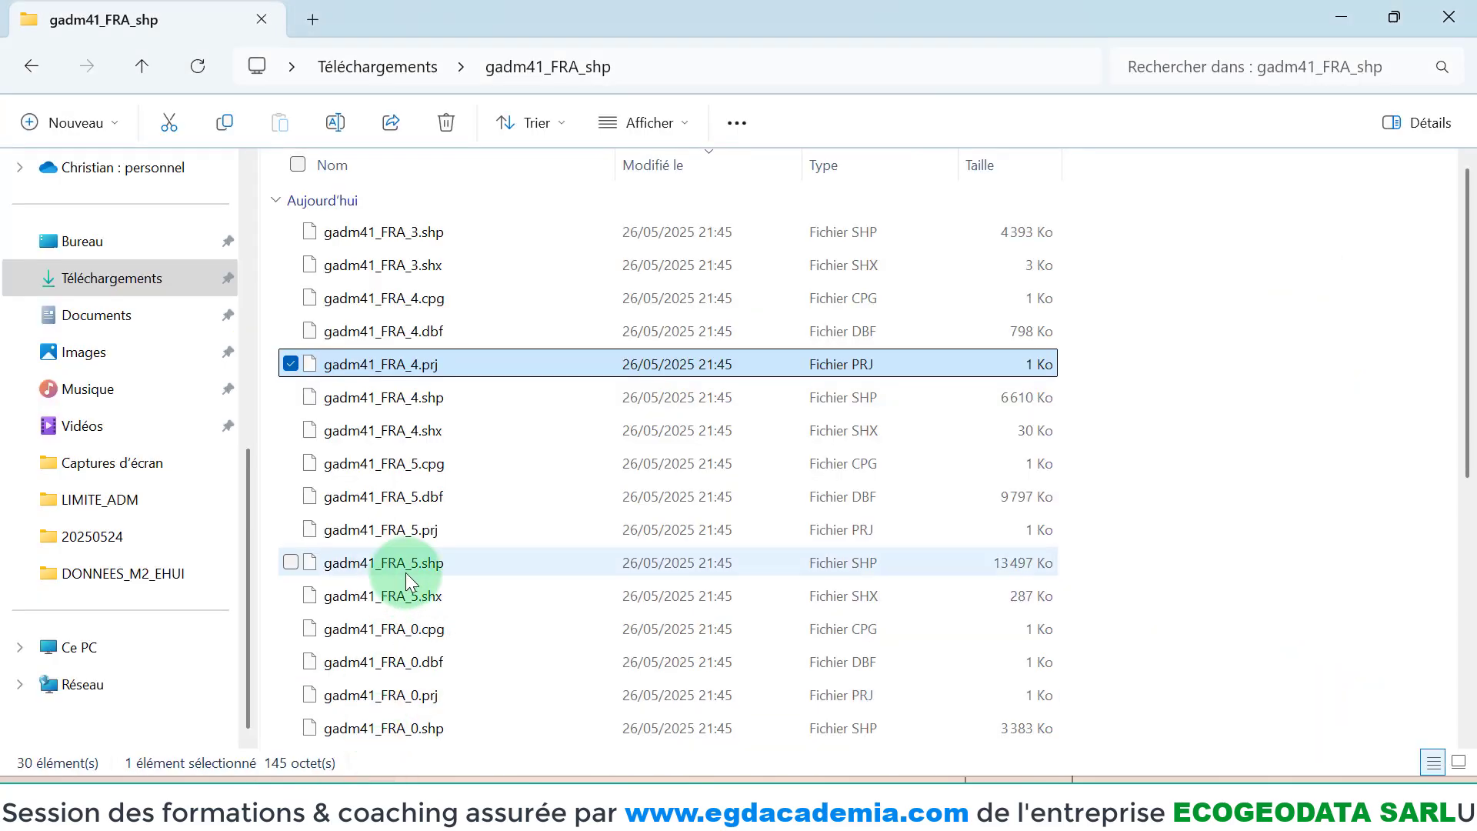
scroll(407, 575, down, 4)
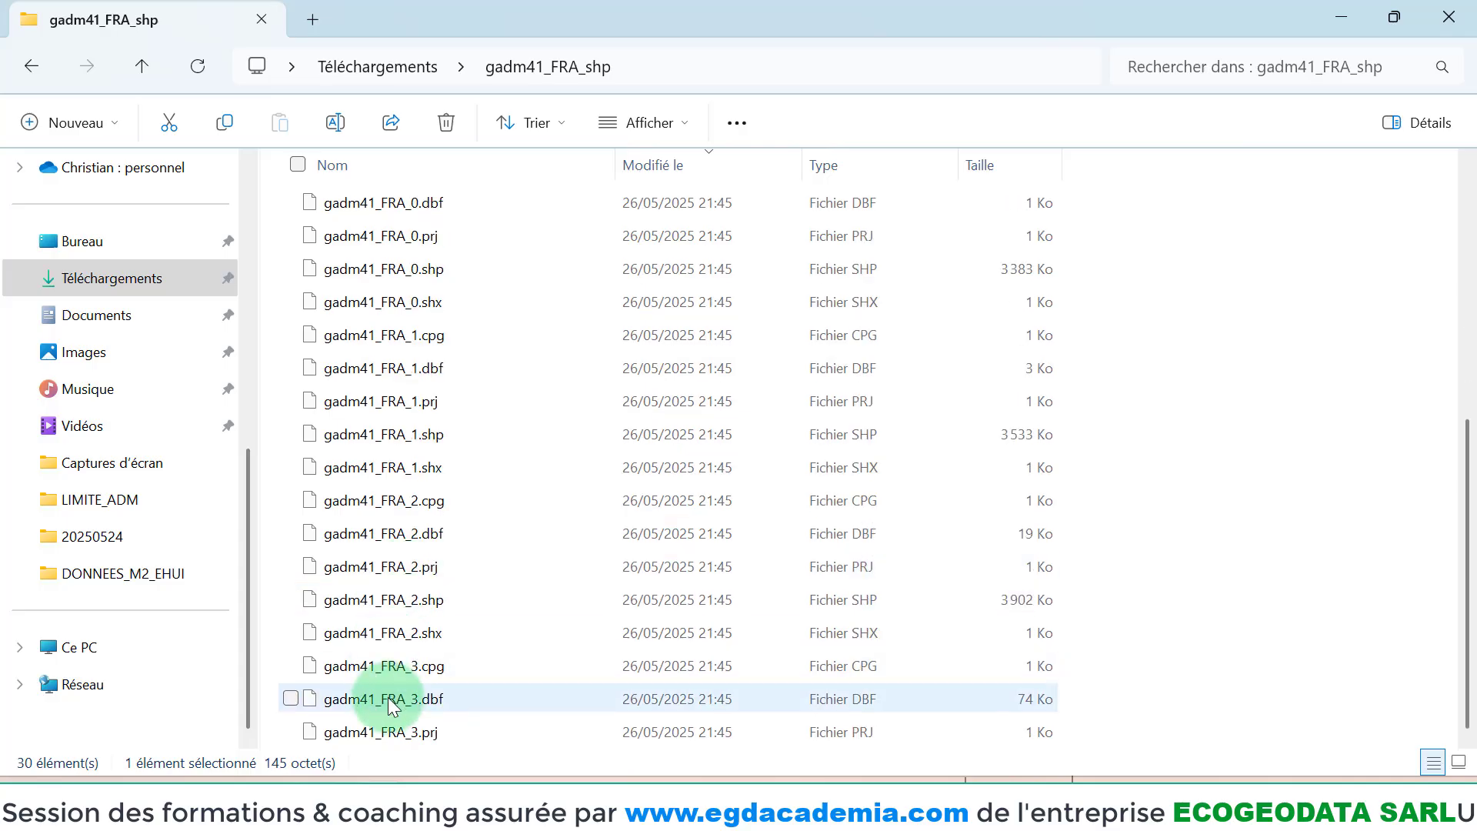
scroll(377, 542, up, 4)
scroll(377, 543, down, 4)
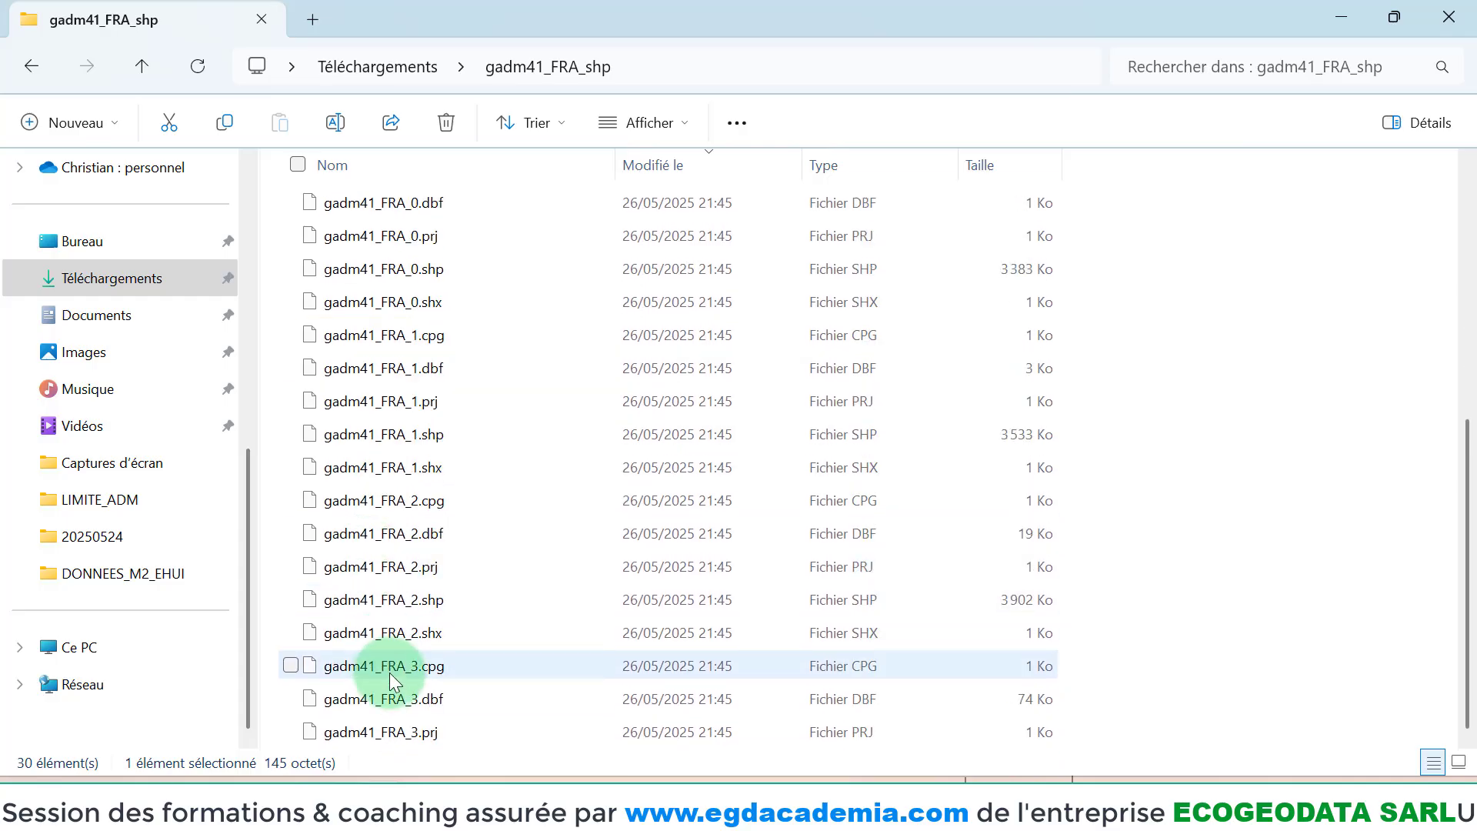
scroll(389, 672, up, 4)
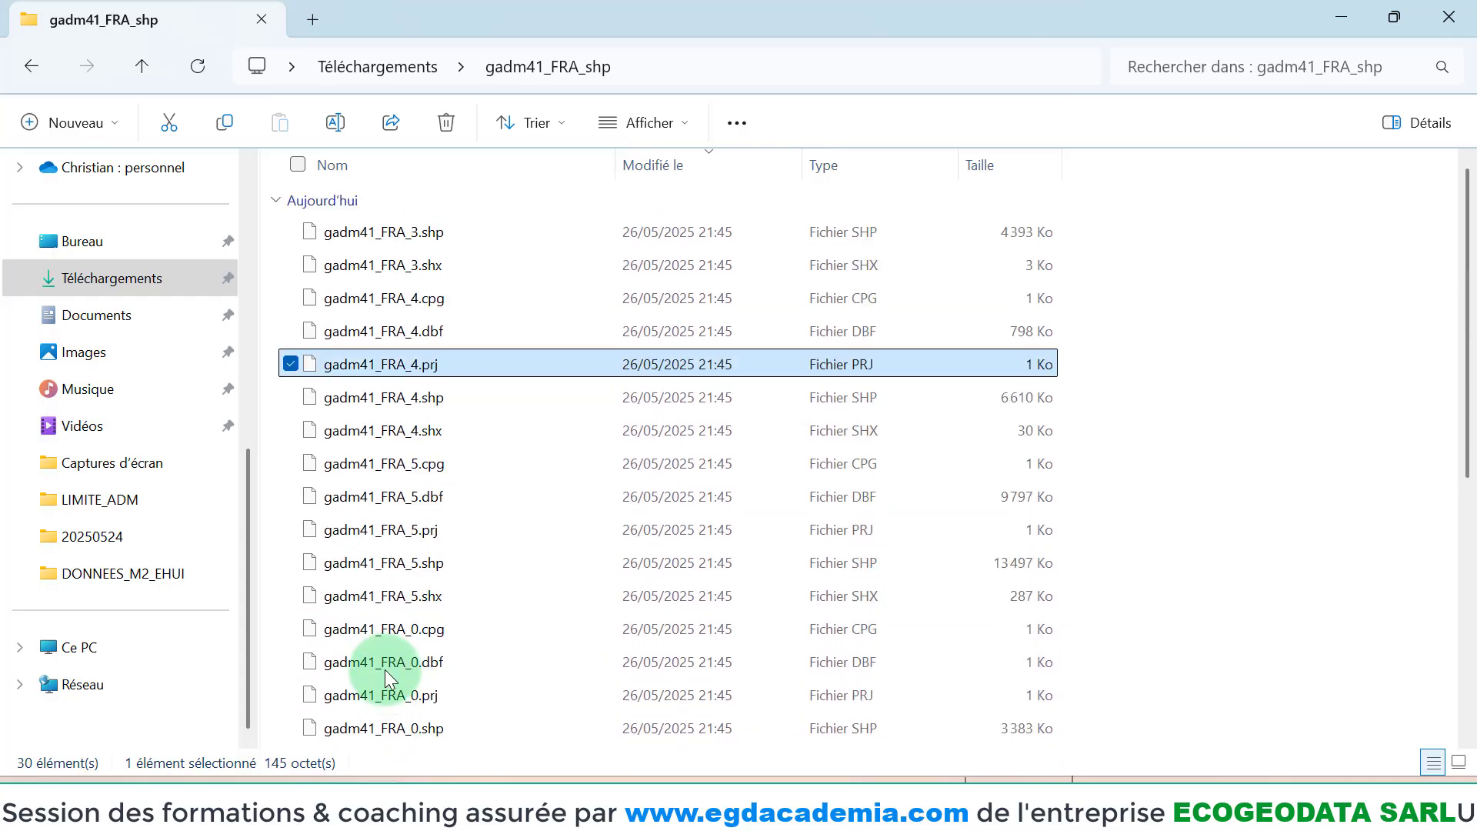
click(398, 233)
drag(399, 234, 999, 783)
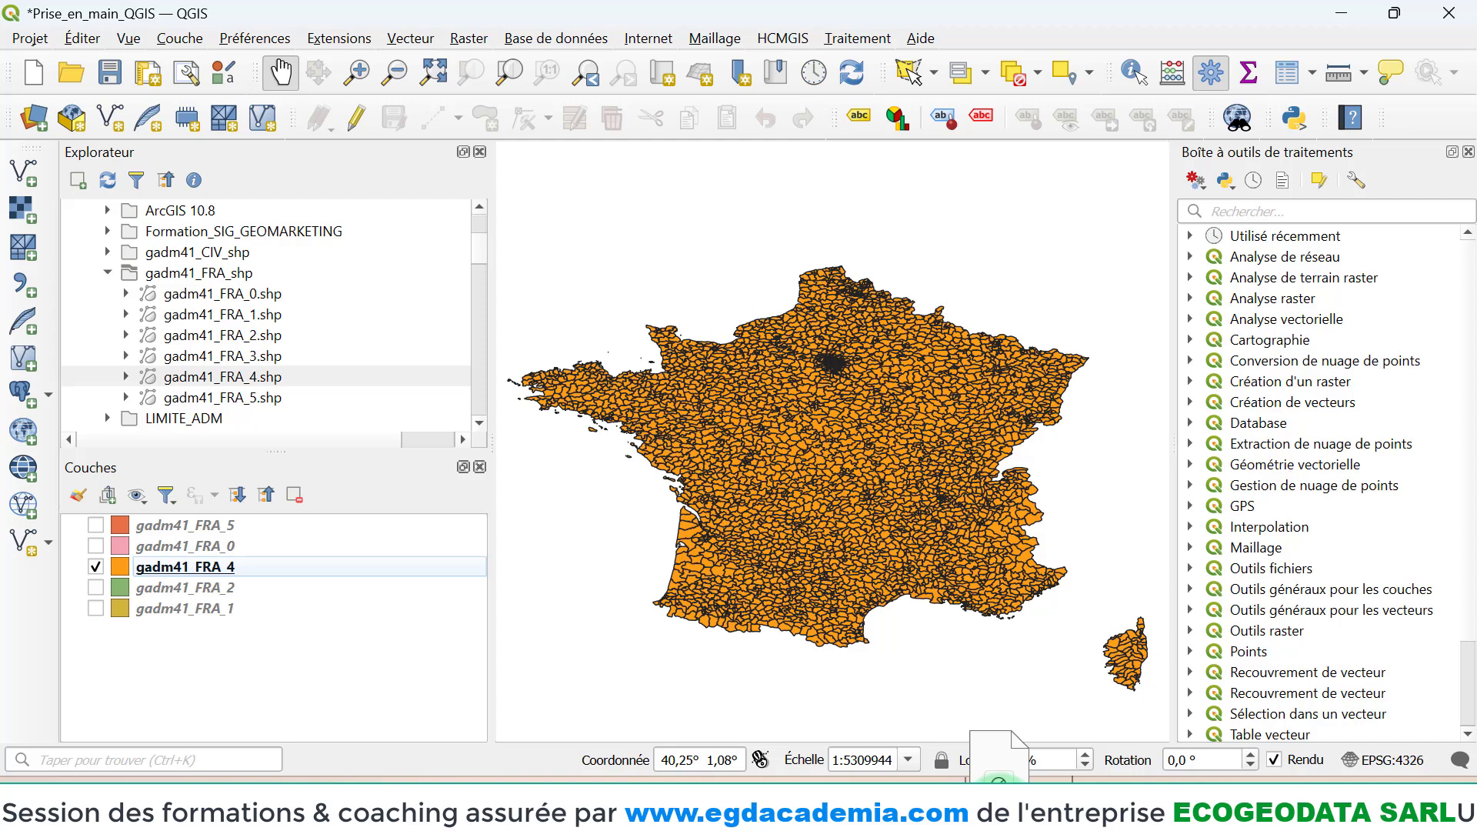
drag(999, 783, 877, 499)
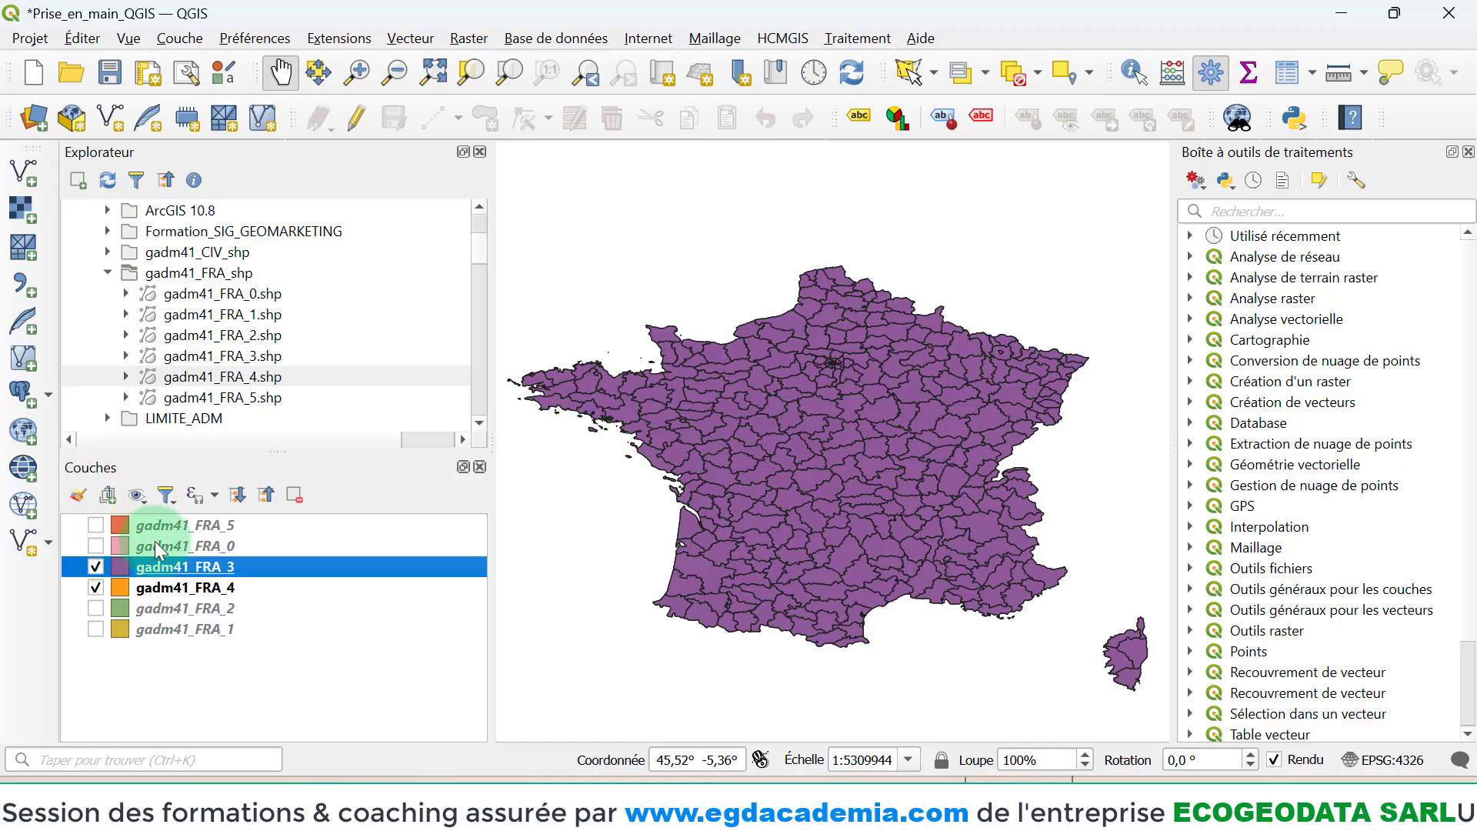
- Remove the gadm41_FRA_5, gadm41_FRA_3 and gadm41_FRA_4 layers from the project
click(228, 526)
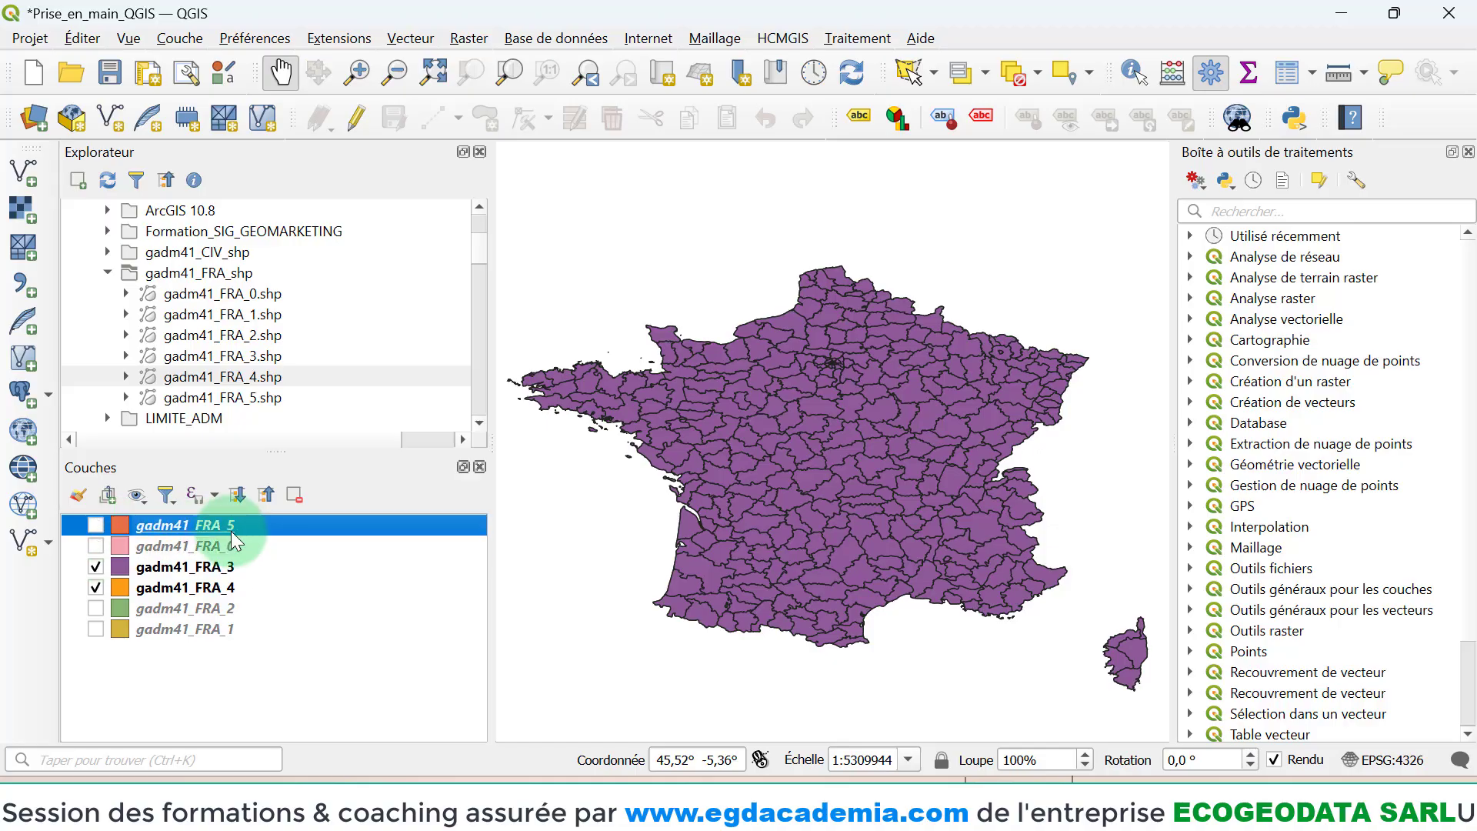
right_click(227, 525)
click(317, 235)
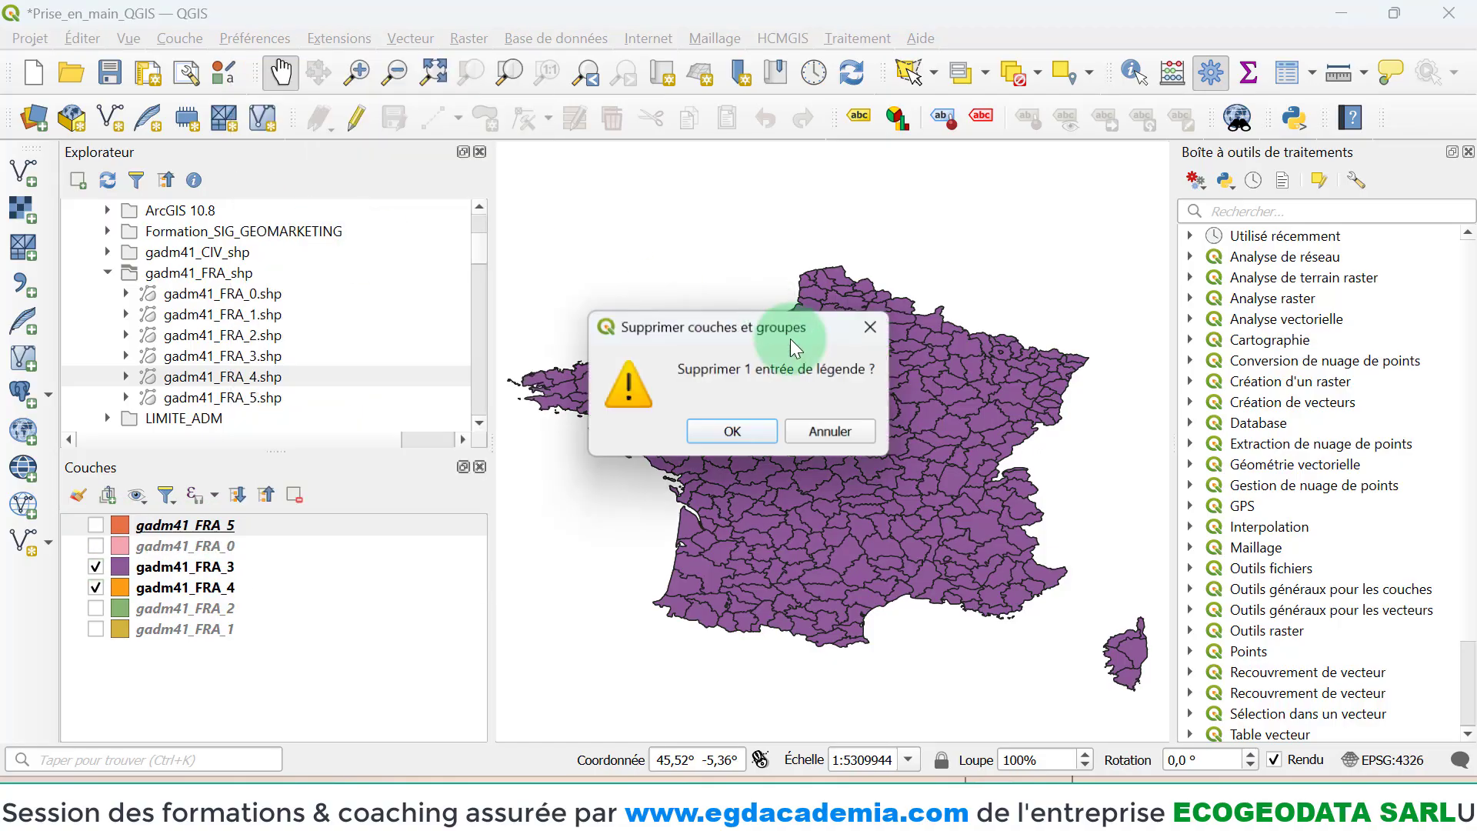
click(758, 428)
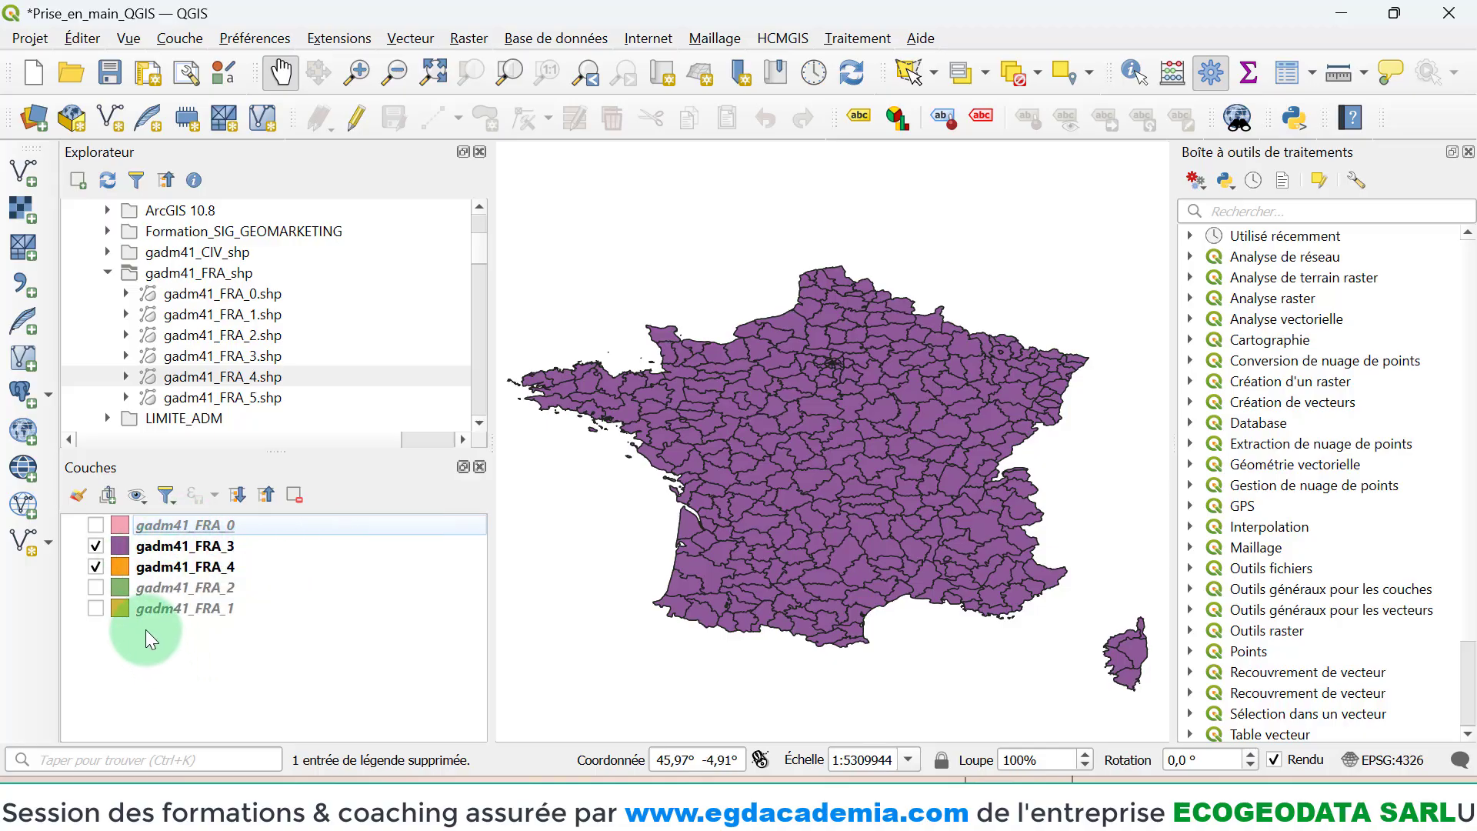
right_click(165, 546)
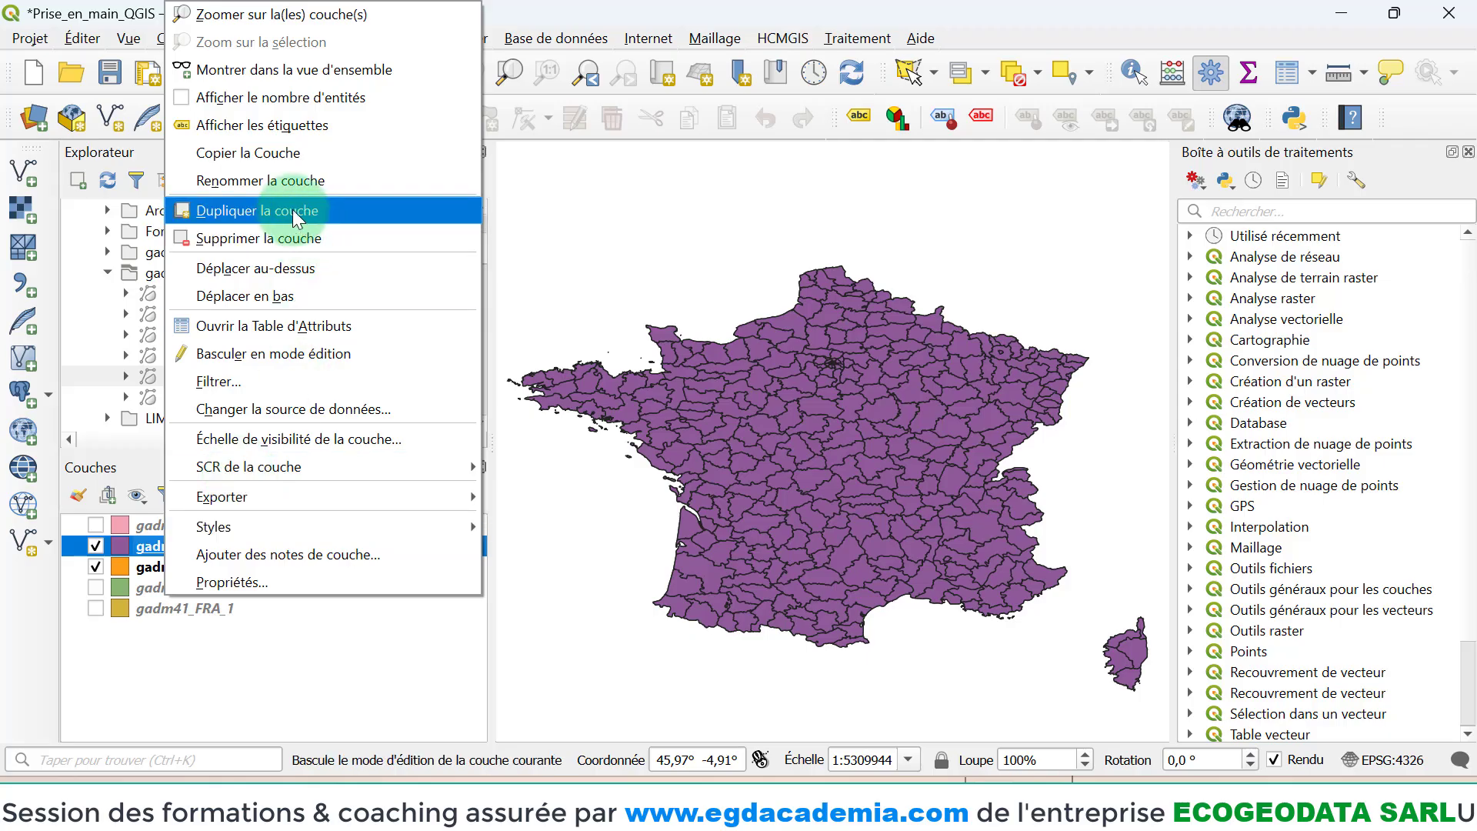
click(259, 235)
click(700, 523)
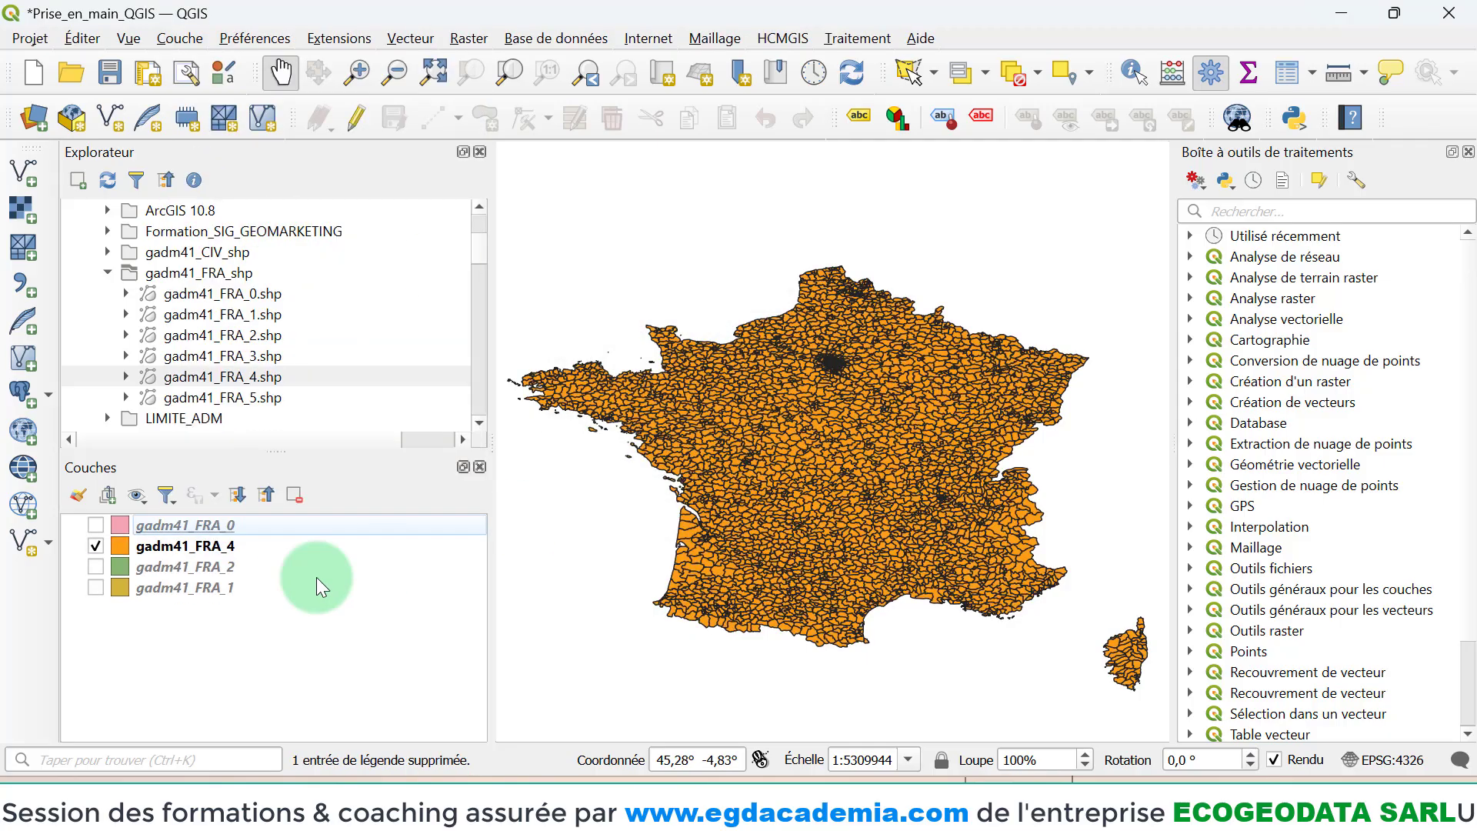
right_click(184, 547)
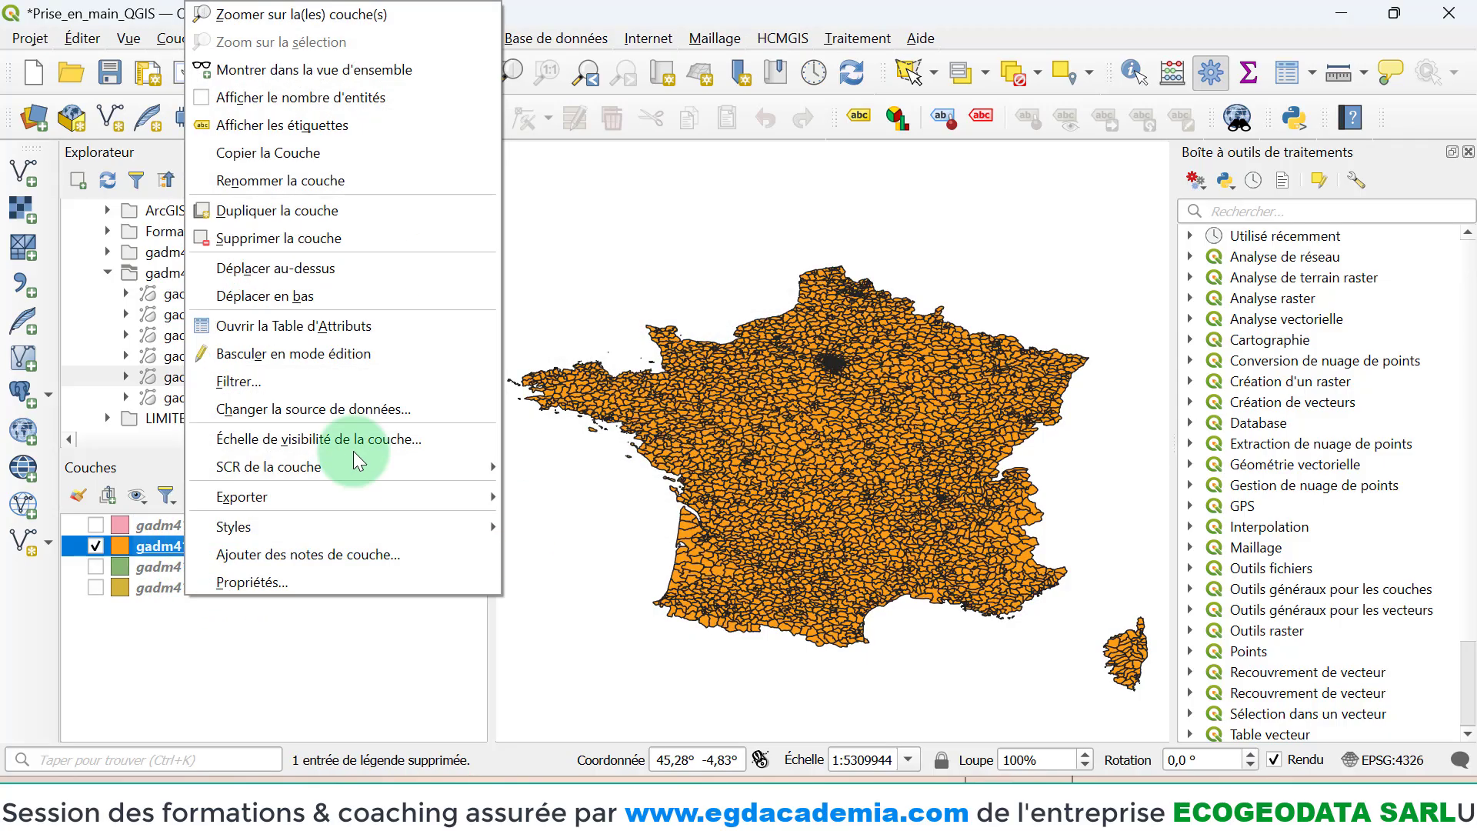
click(289, 242)
click(745, 432)
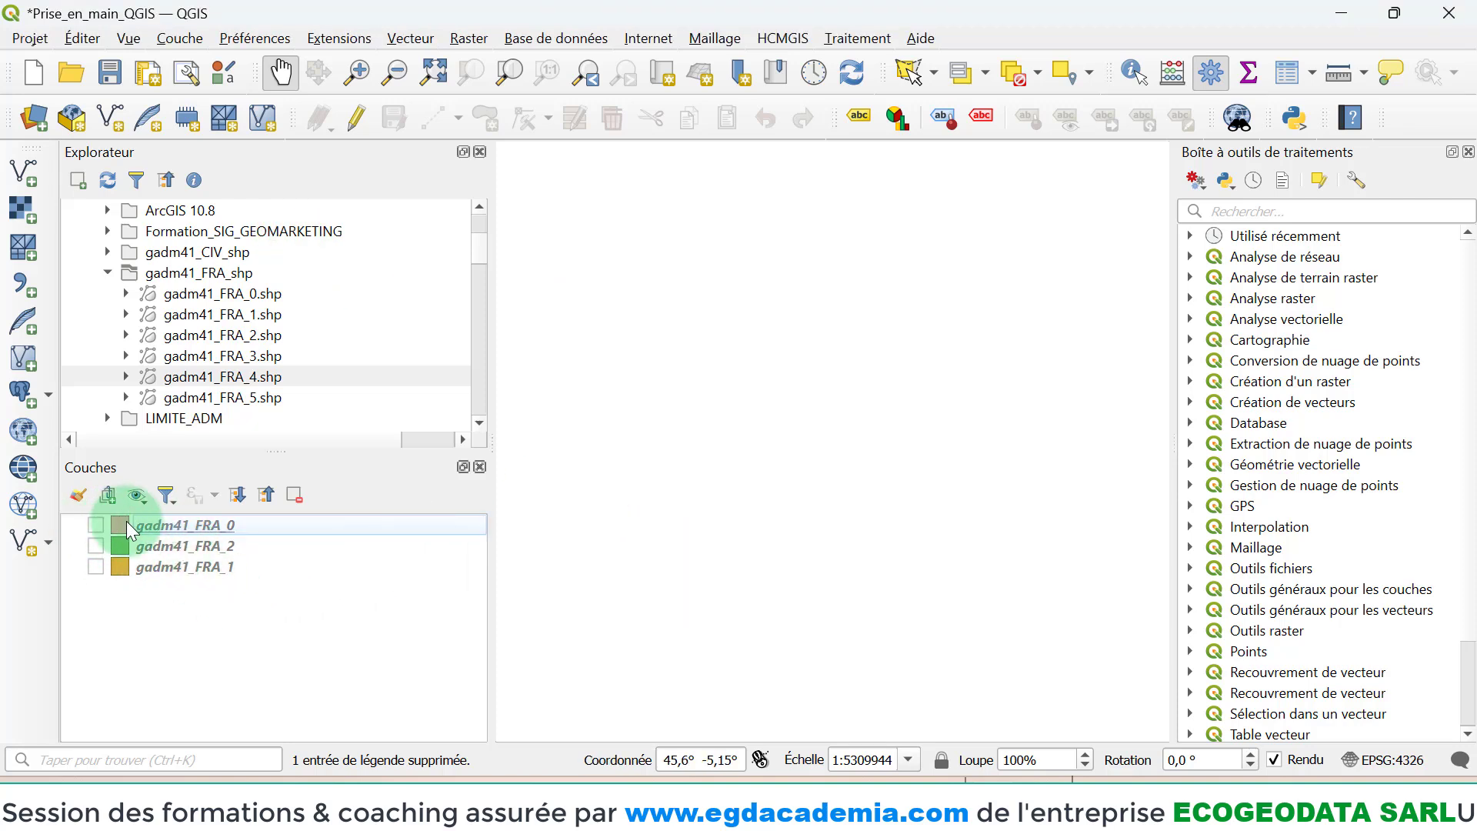
- Reorder the layers from top to bottom as gadm41_FRA_2, gadm41_FRA_1 and gadm41_FRA_0, and save the project
drag(128, 525, 160, 601)
drag(185, 531, 208, 551)
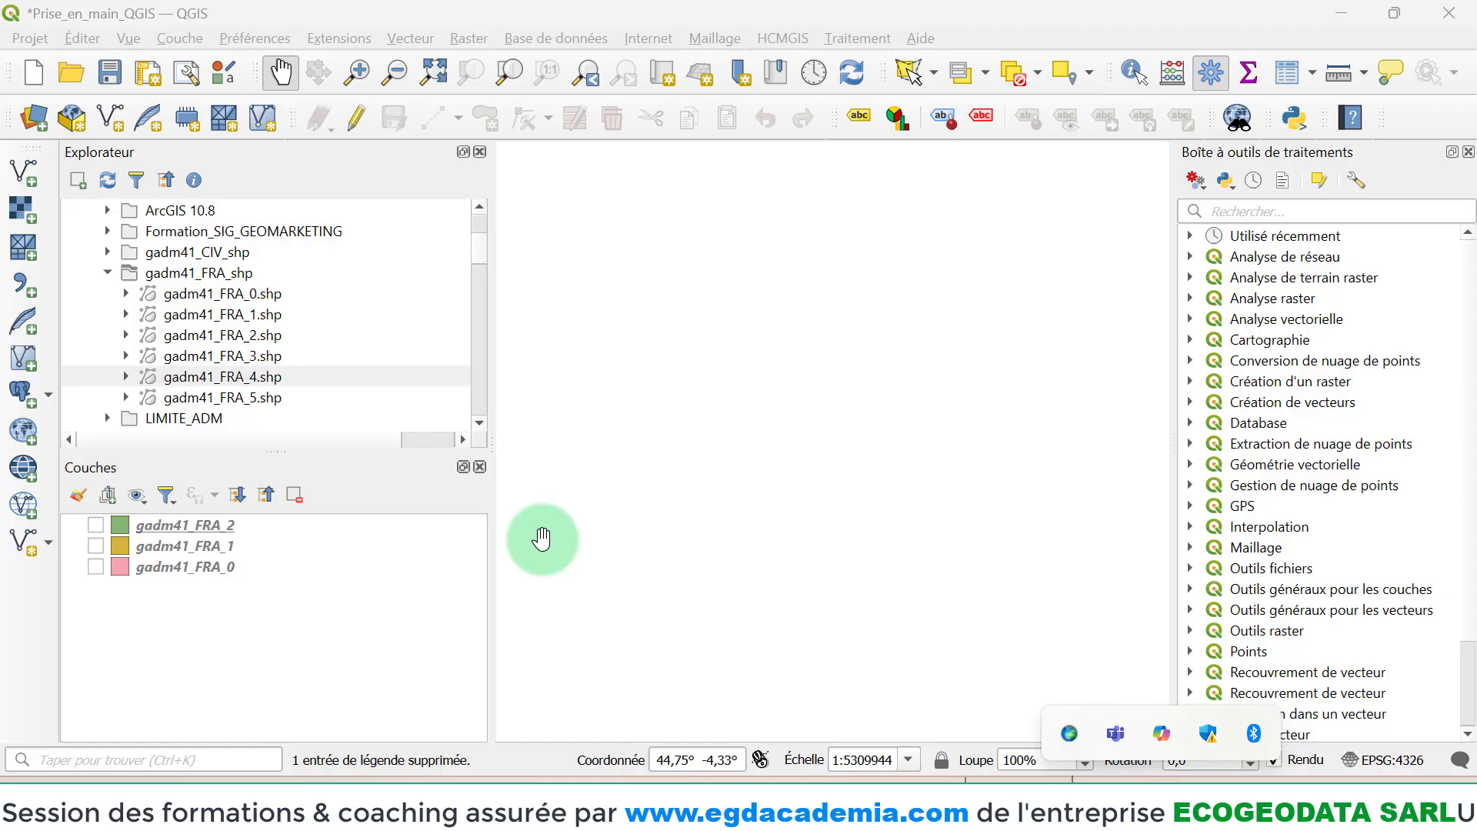
click(435, 486)
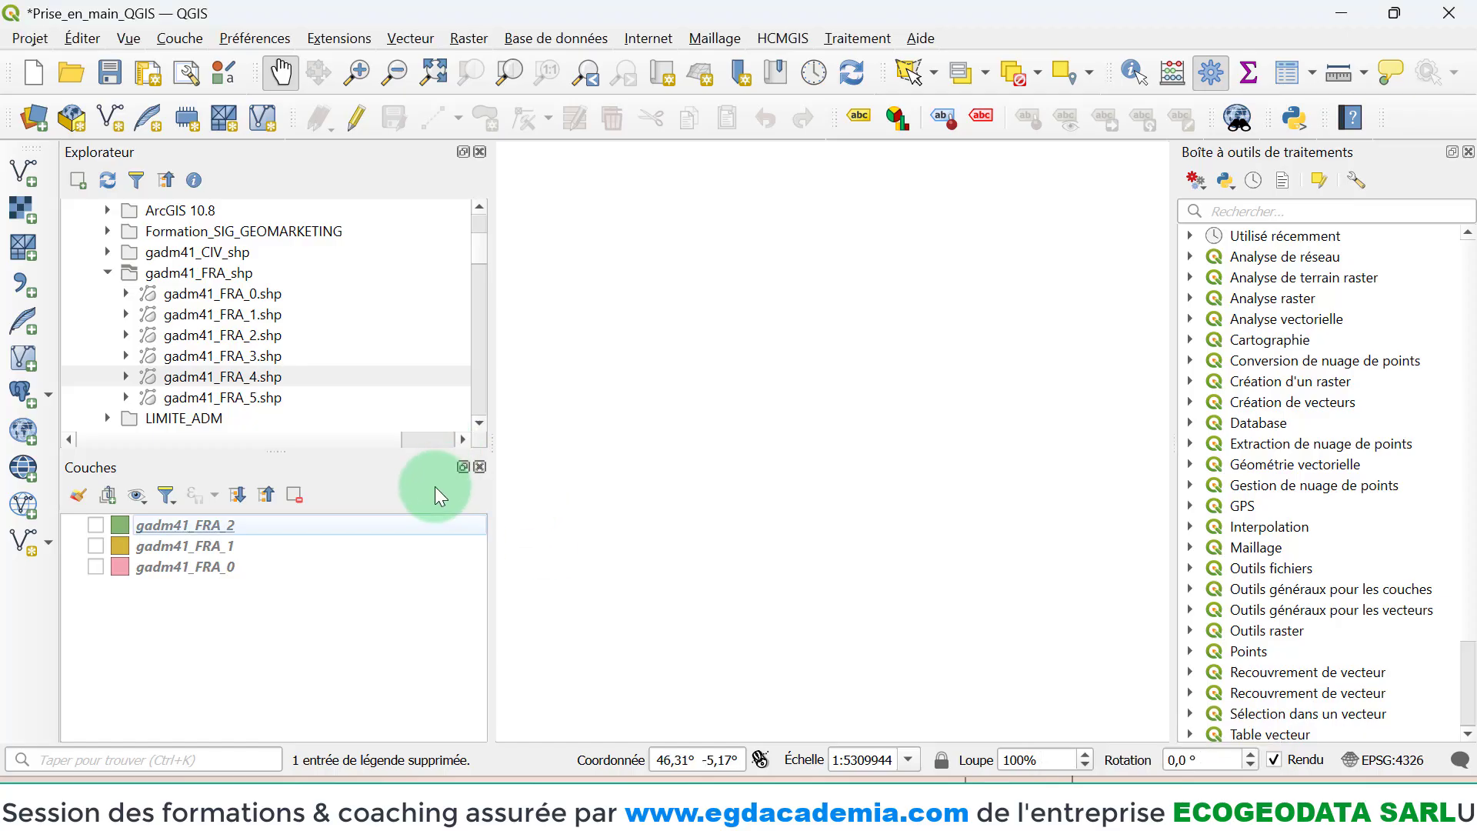
click(111, 73)
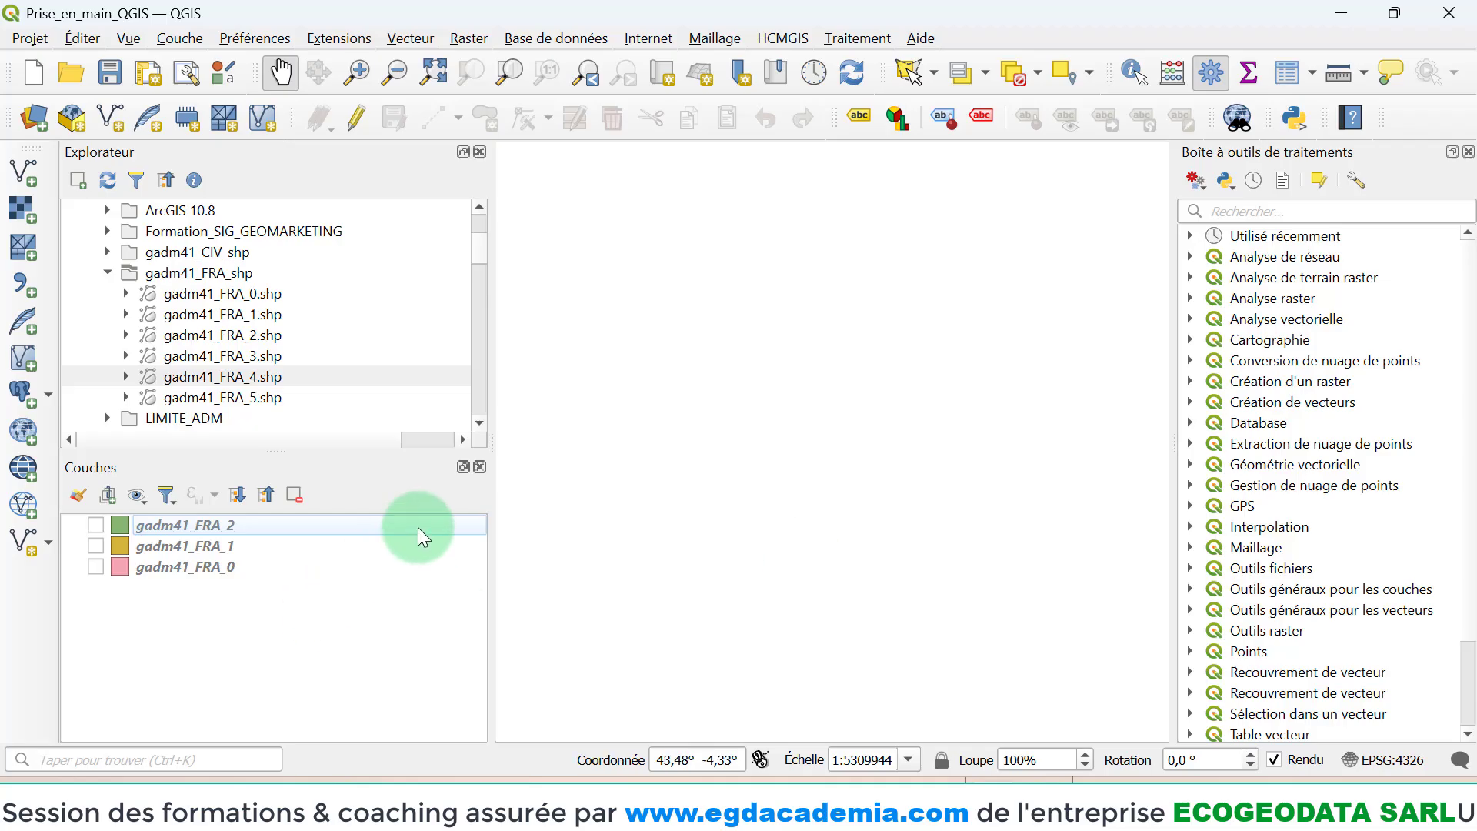
- Narrow the browser and layer panels to enlarge the map area, and return to the start of the browser tree
drag(487, 493, 347, 519)
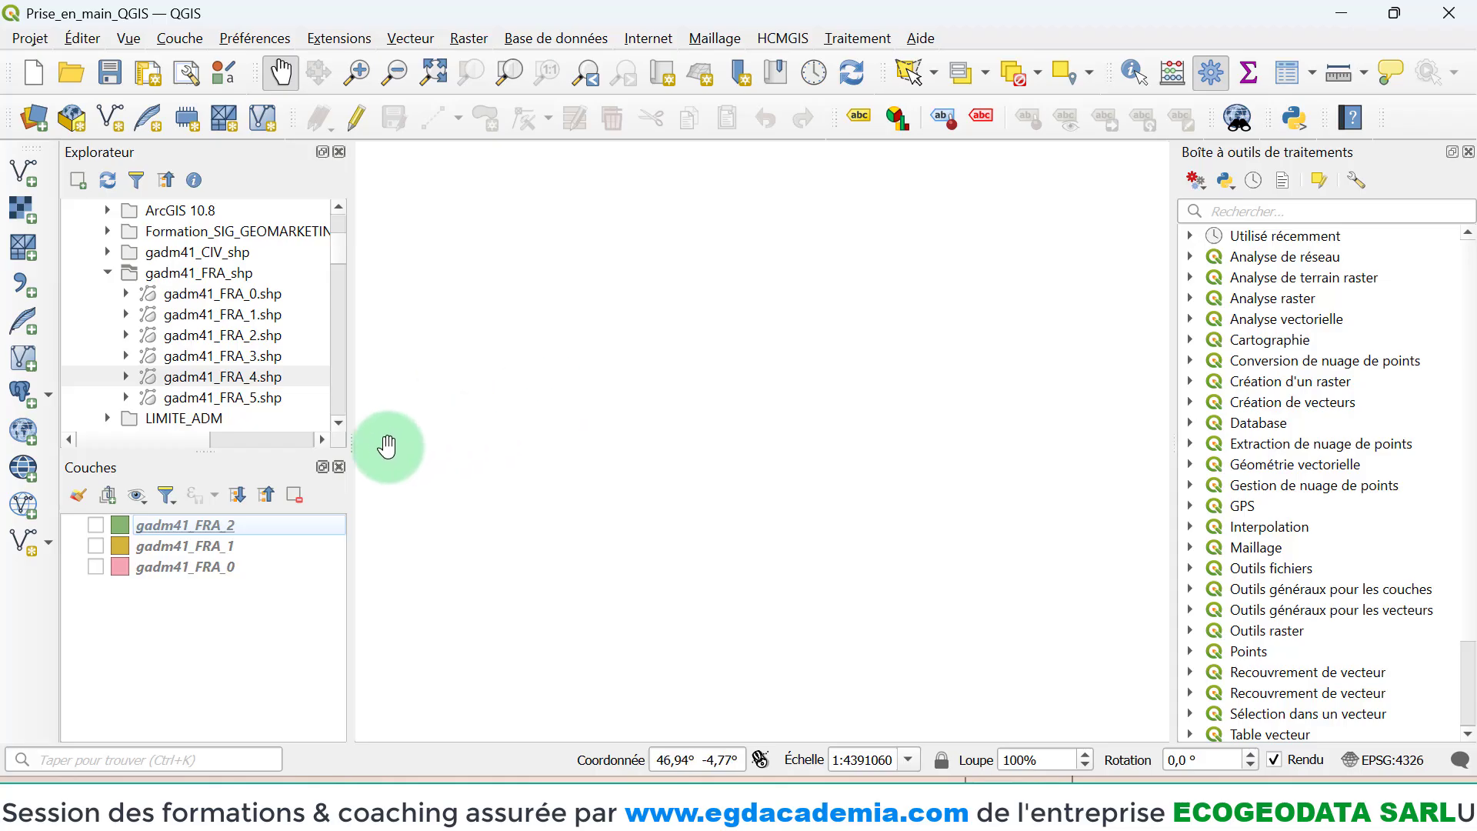
click(334, 245)
scroll(334, 245, up, 3)
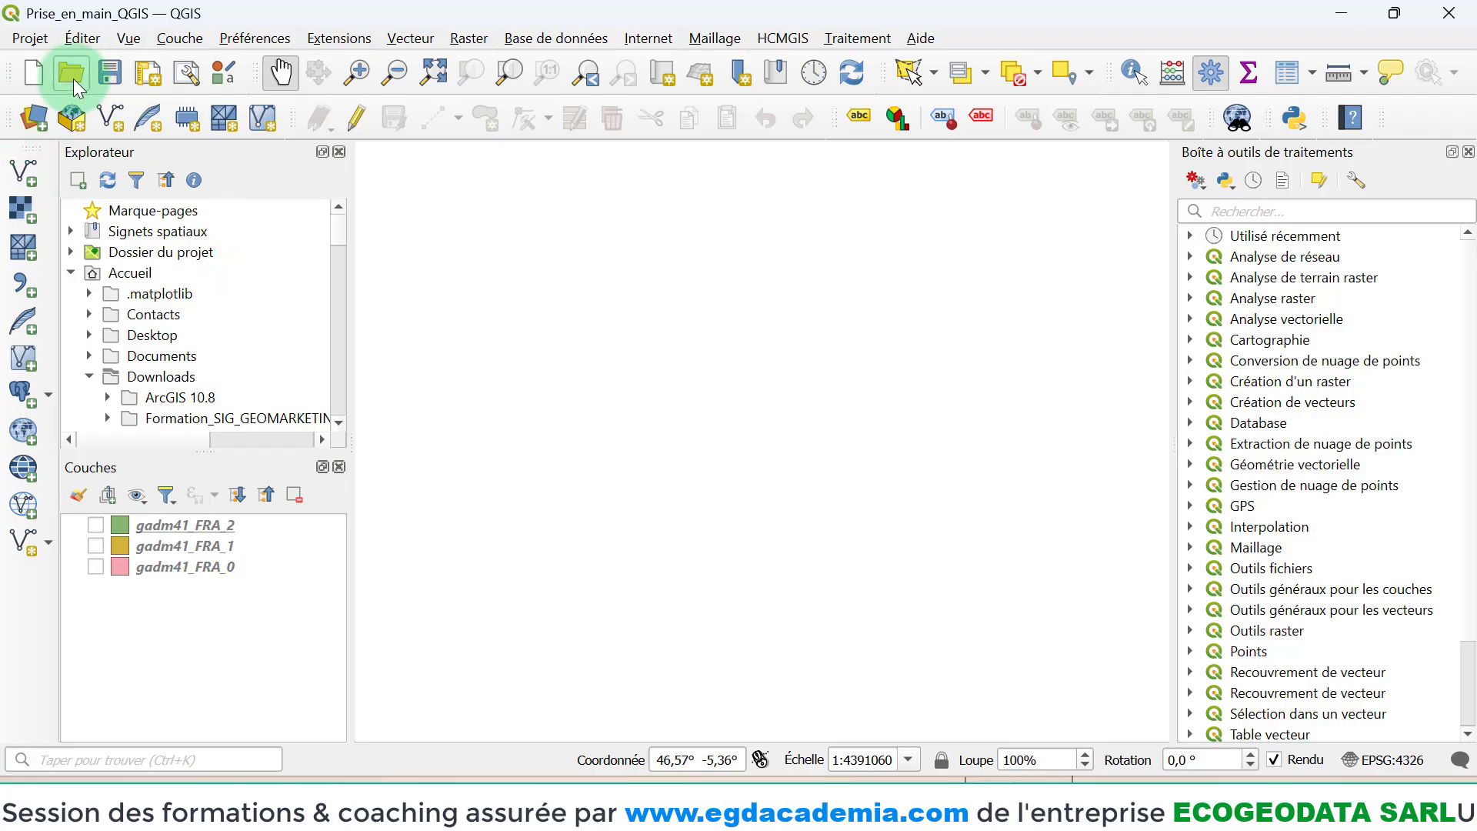
- Choose gadm41_FRA.gpkg from the Téléchargements folder as the vector data source and list its layers for adding
click(33, 124)
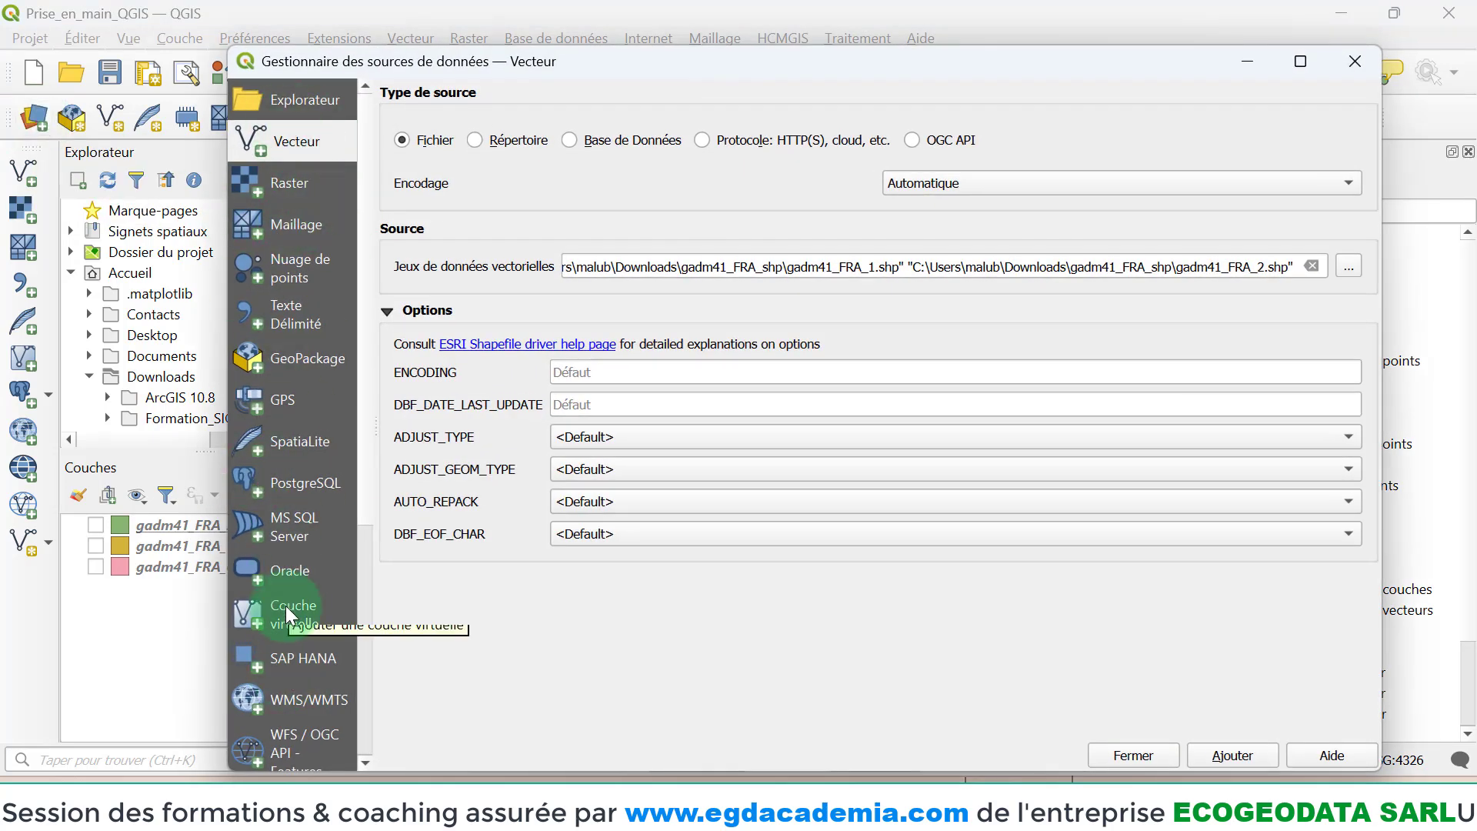
click(1350, 266)
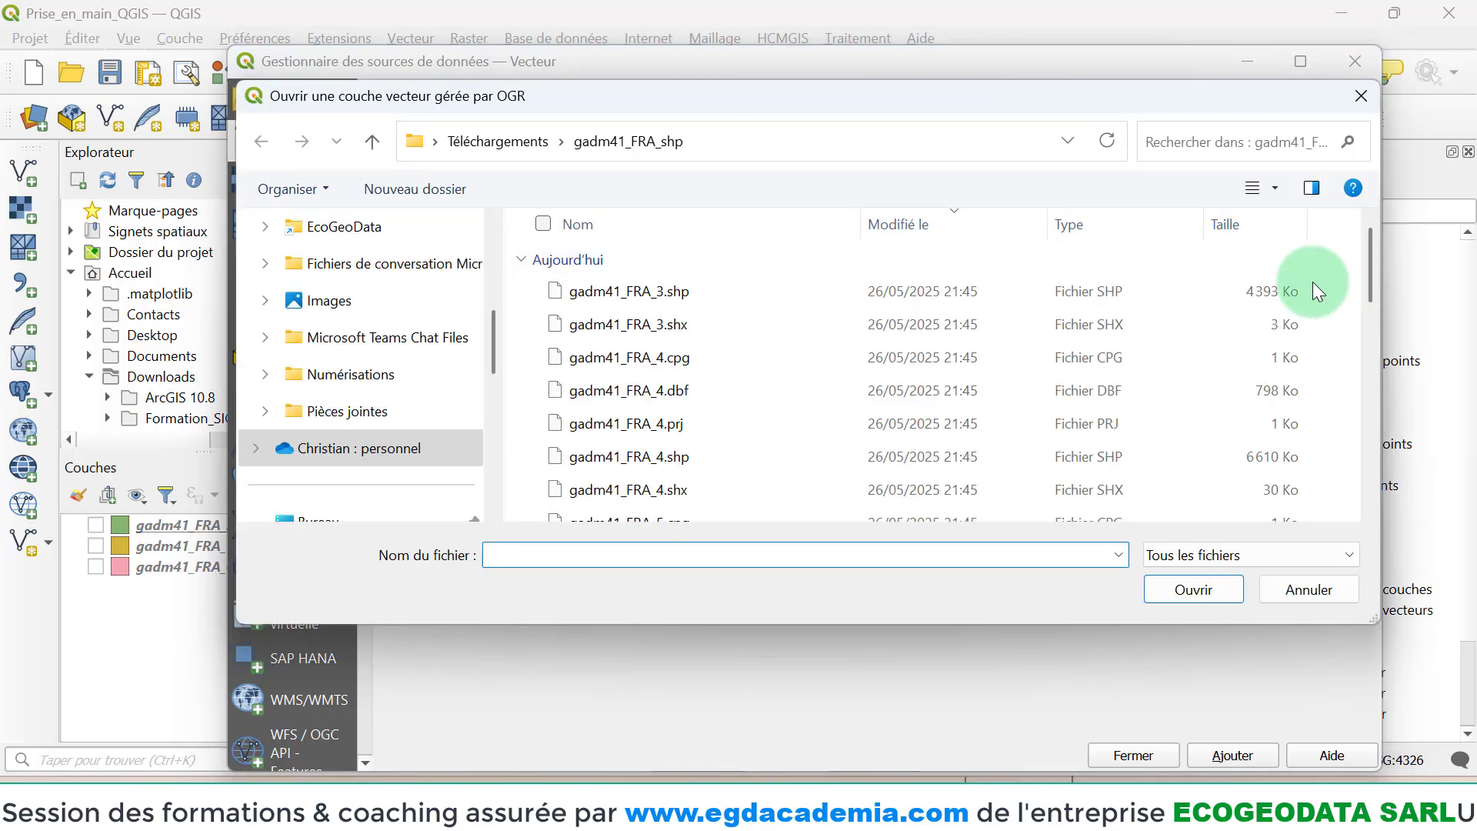
click(510, 141)
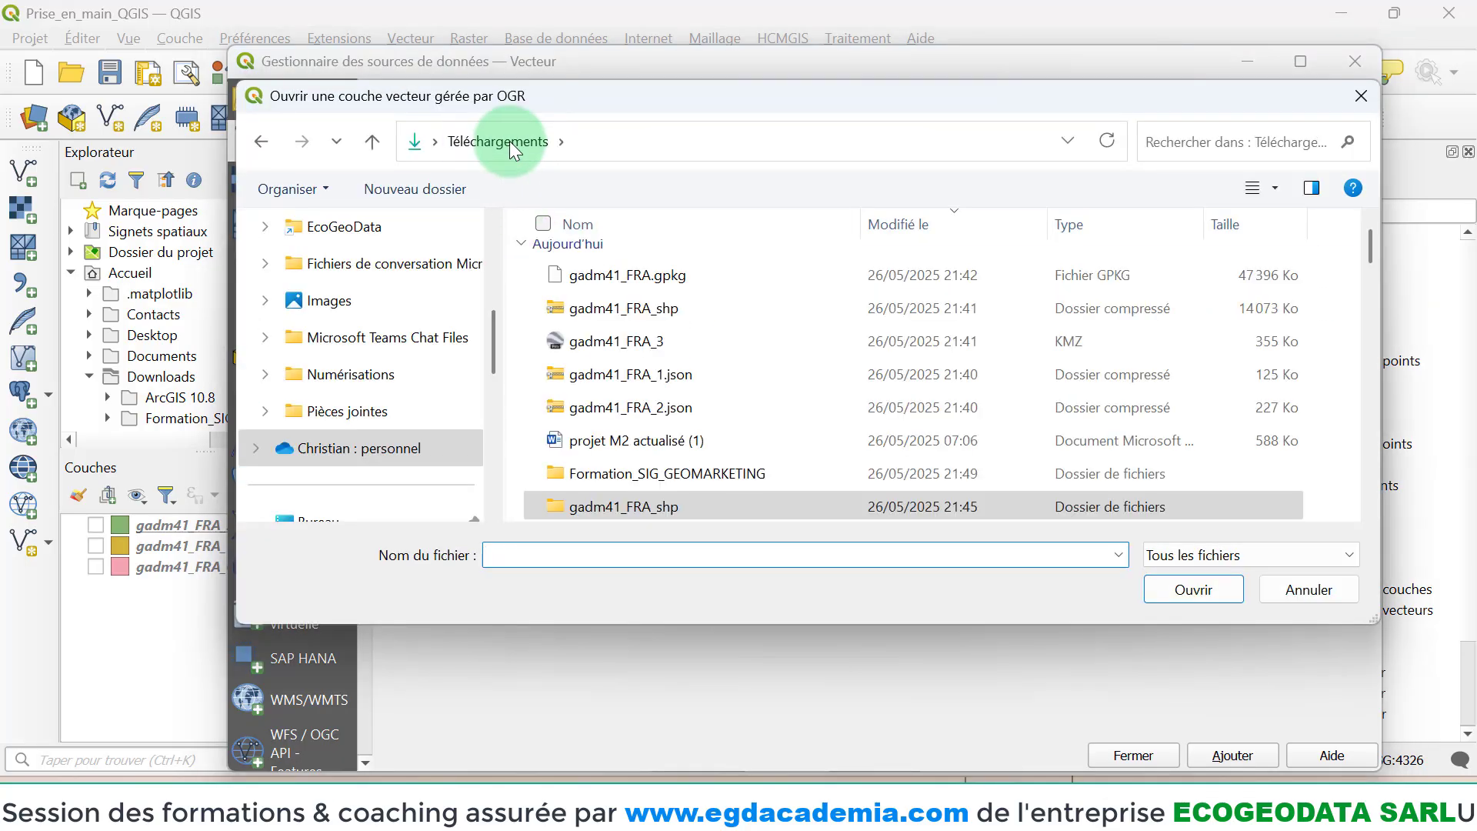
click(609, 261)
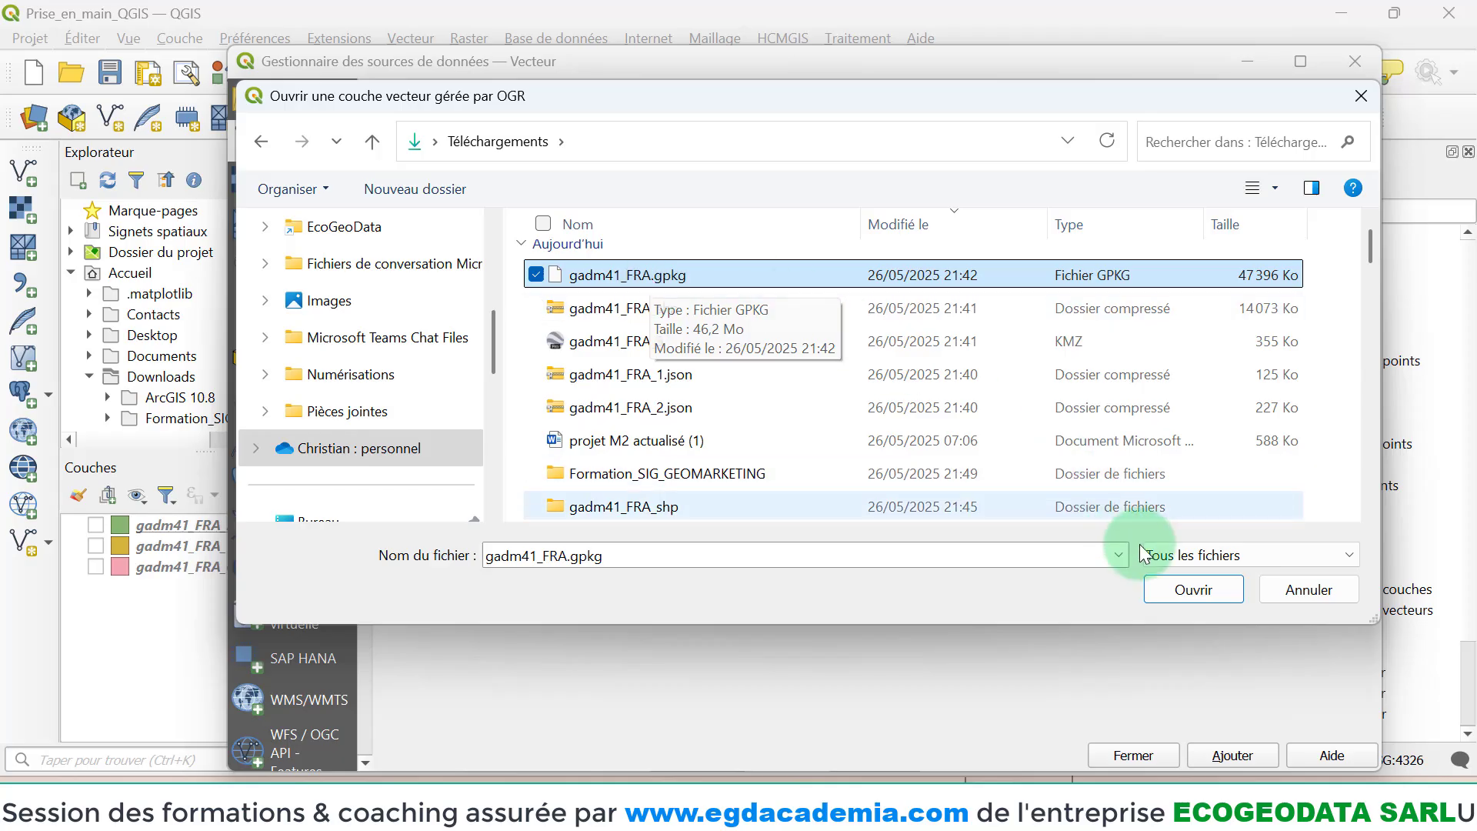
click(1191, 592)
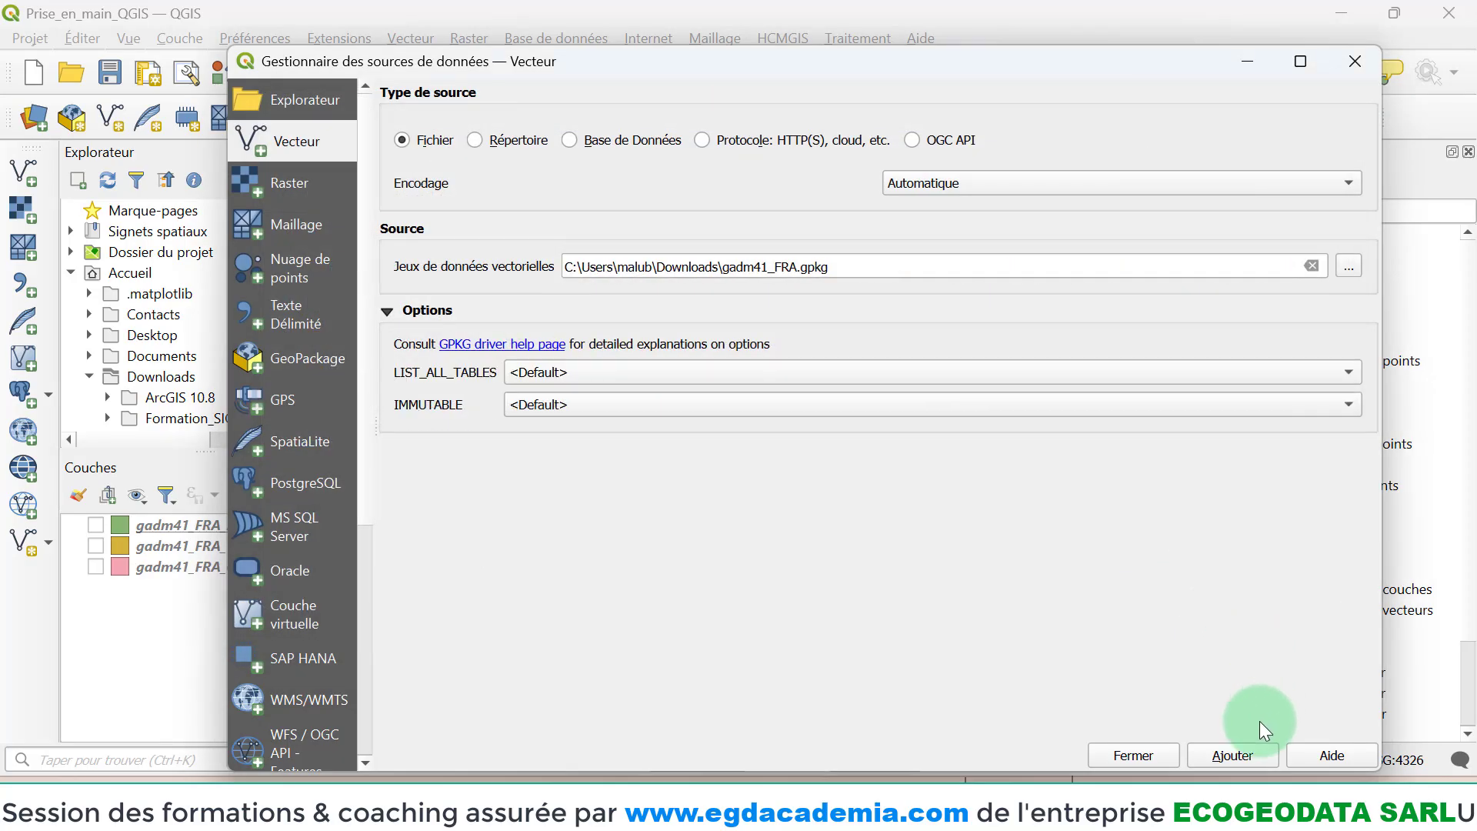
click(1238, 756)
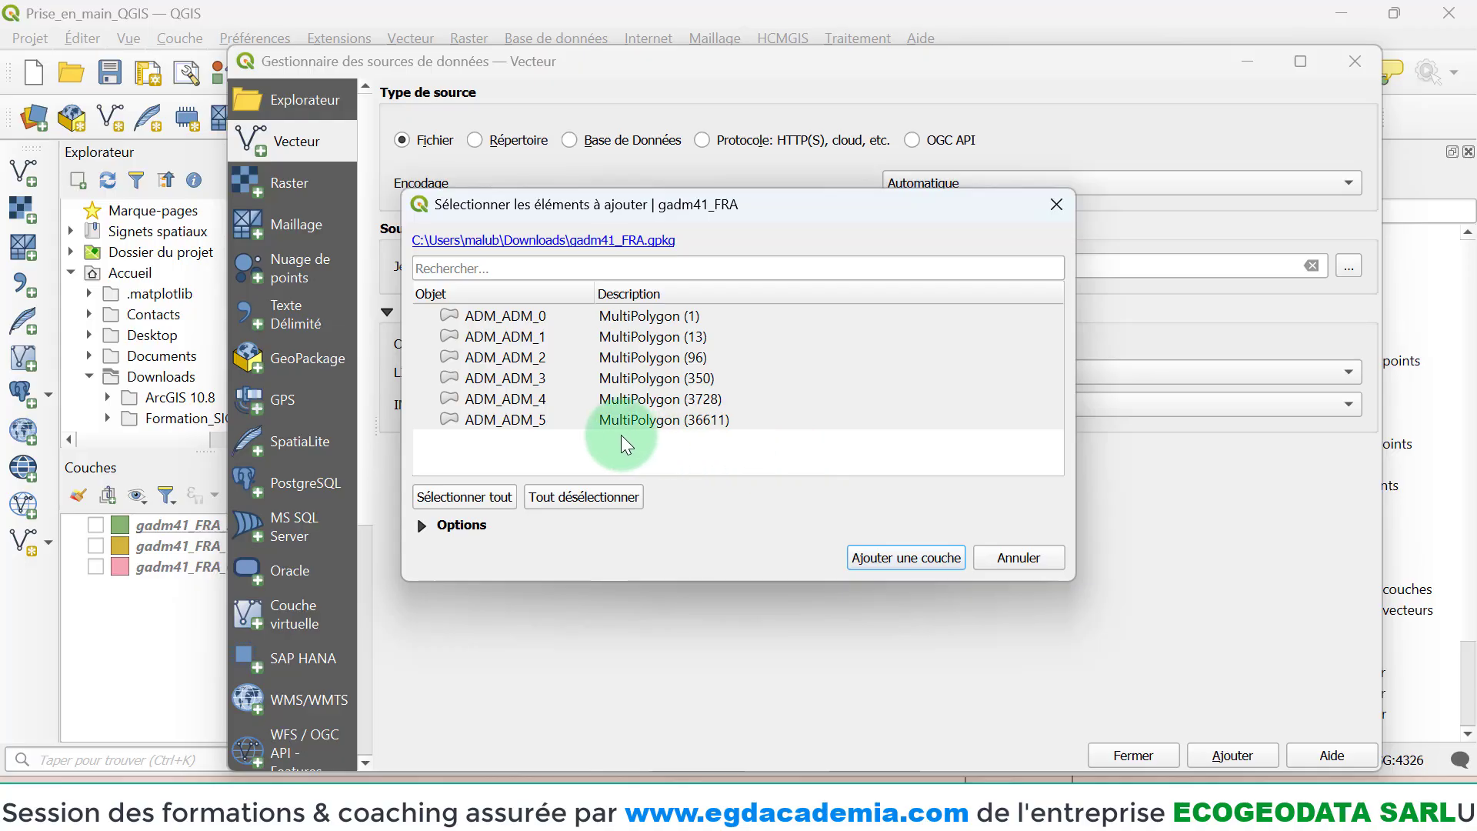
- Add only the ADM_ADM_3 layer of the GeoPackage to the project and widen the layer panel
drag(621, 435, 591, 311)
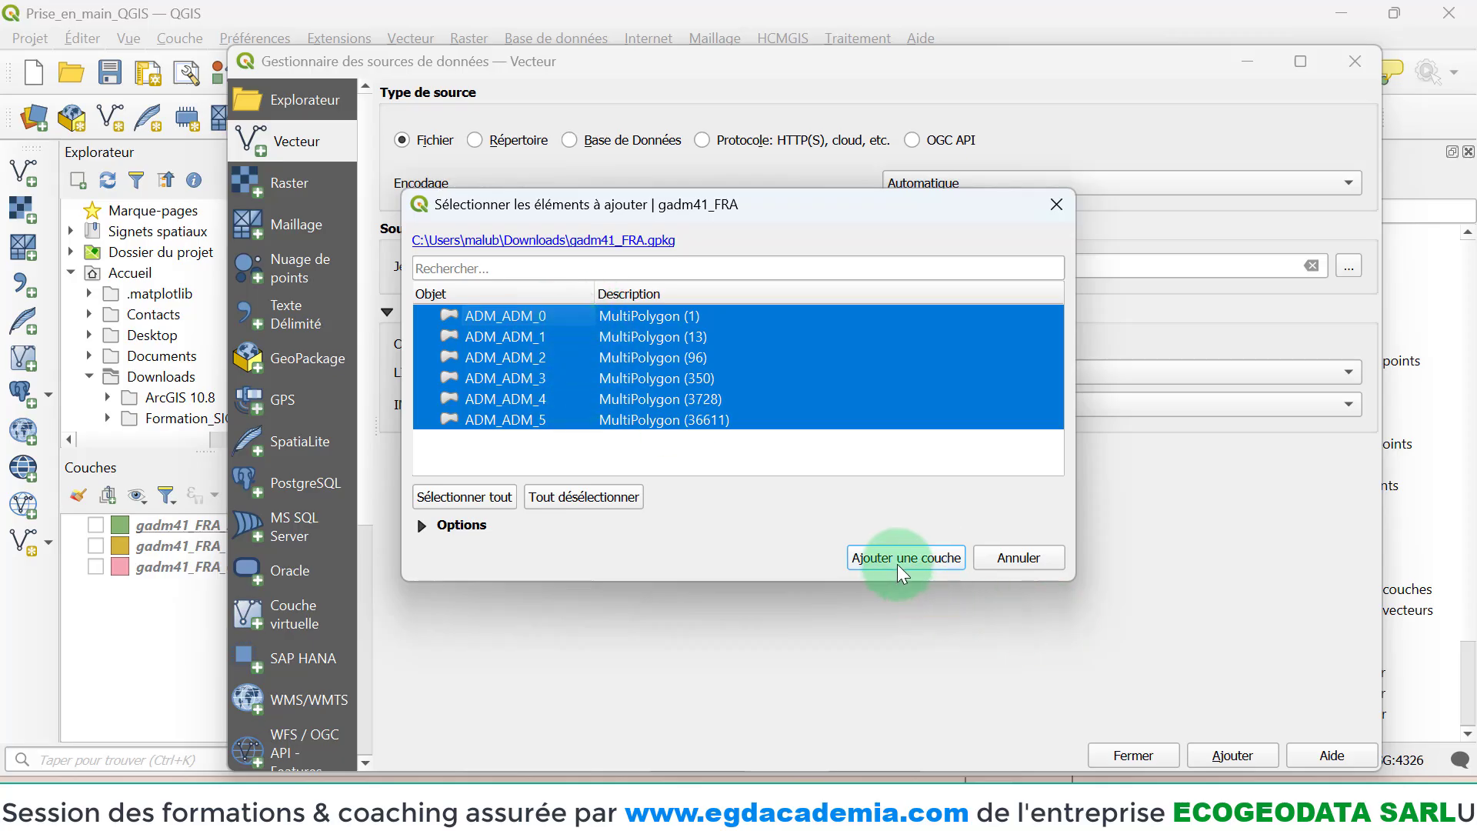
click(547, 380)
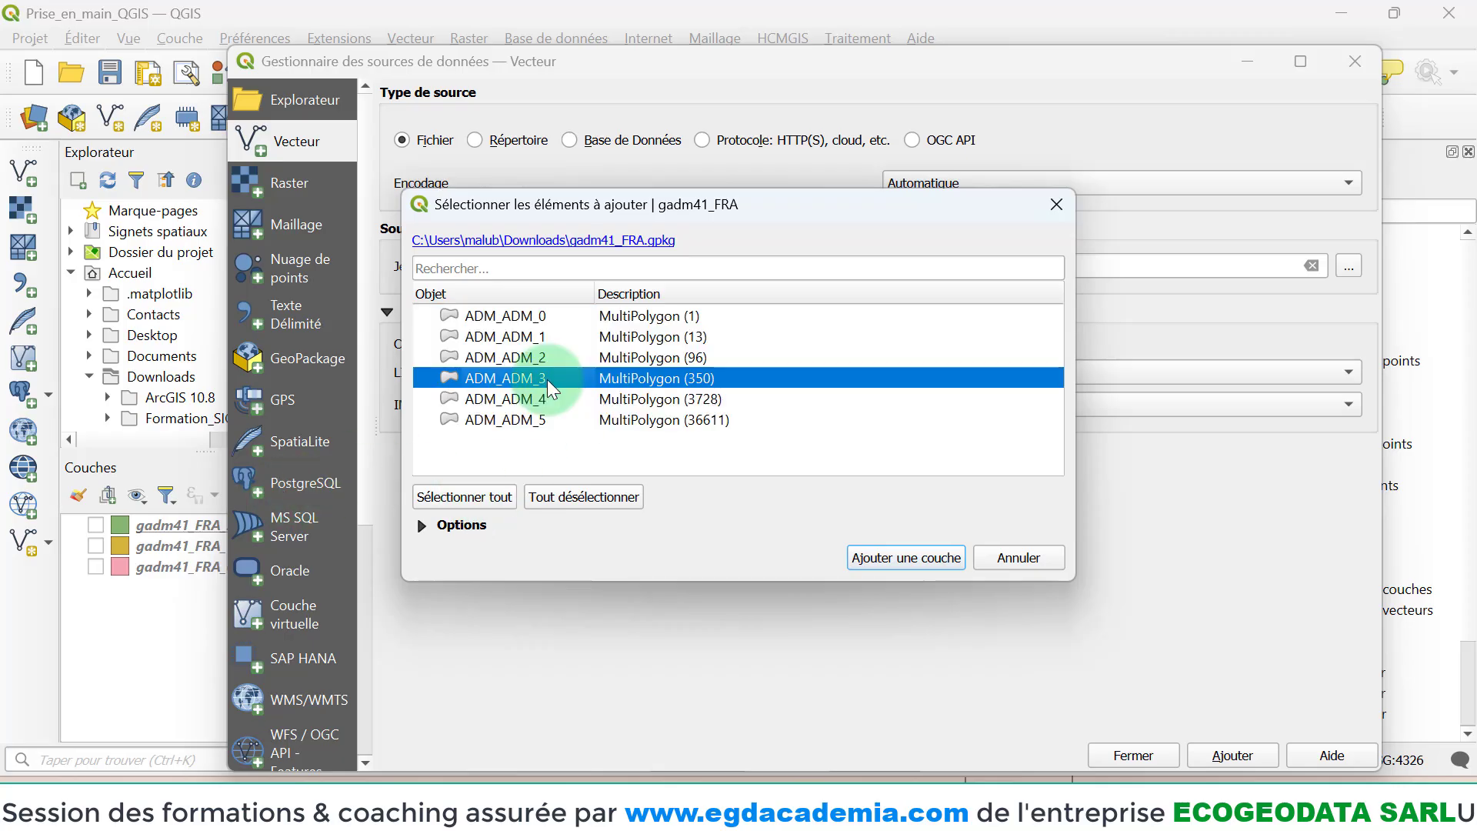
click(907, 557)
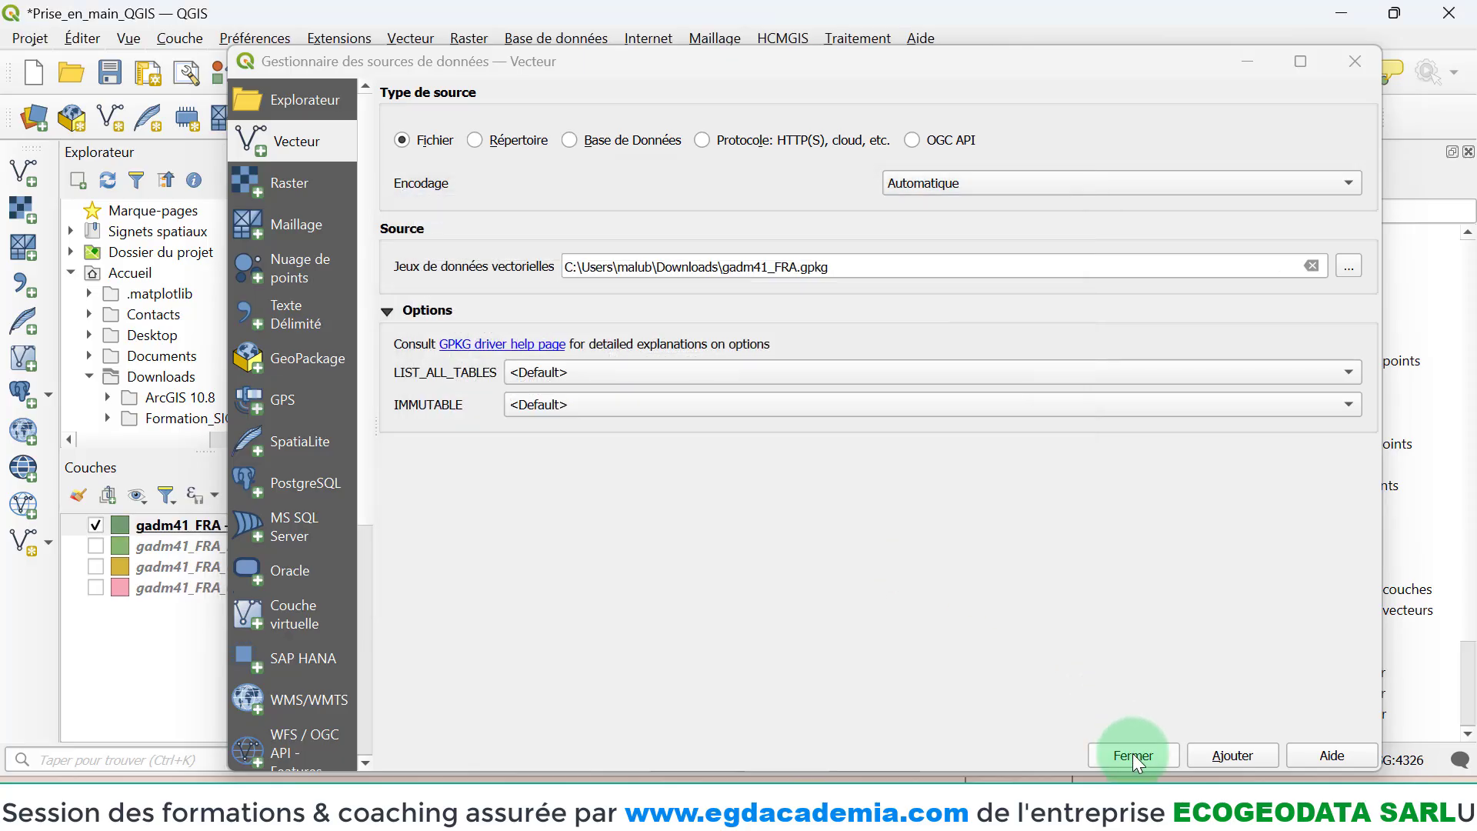
click(1132, 754)
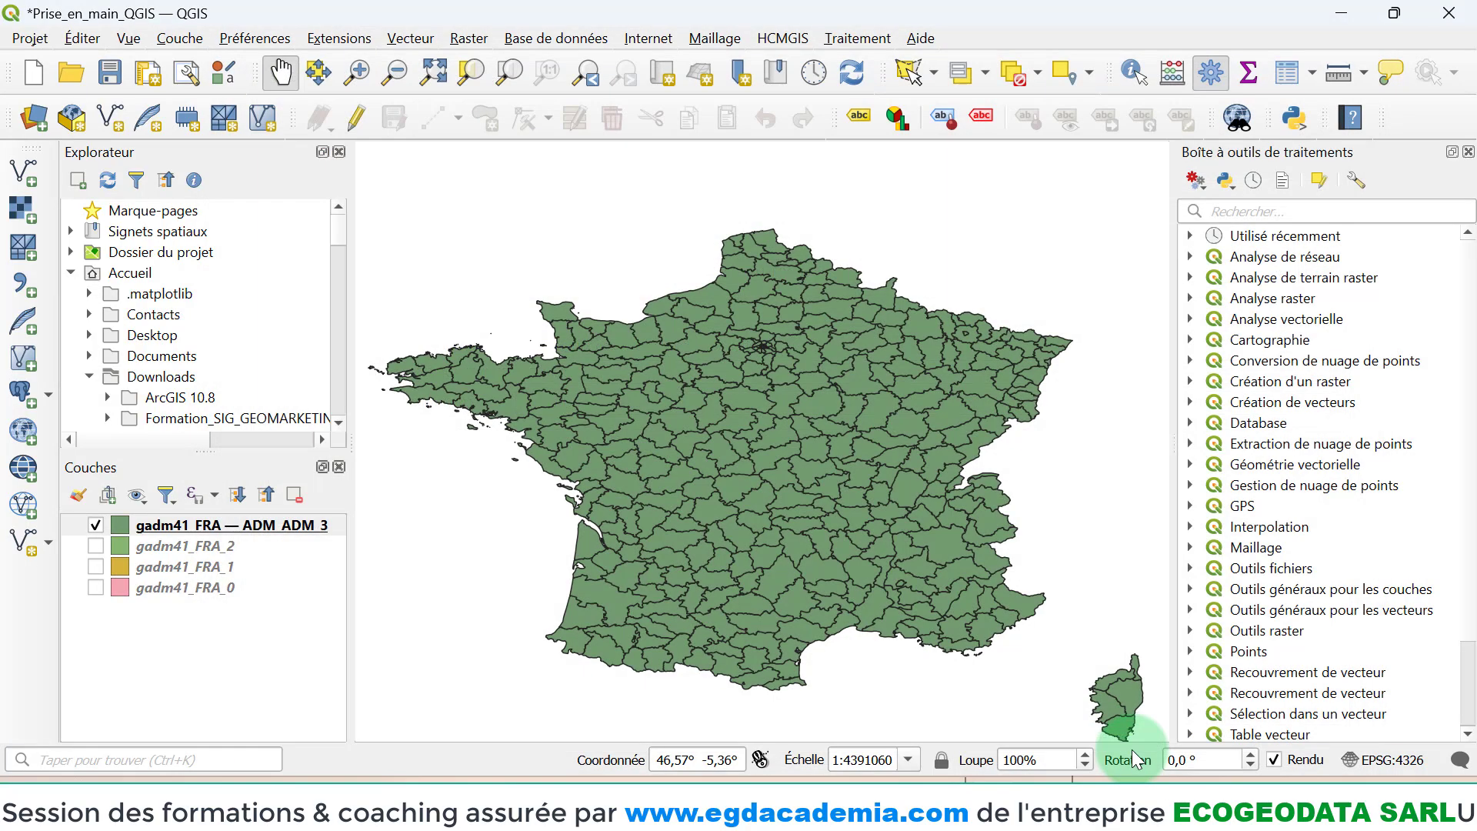
click(292, 523)
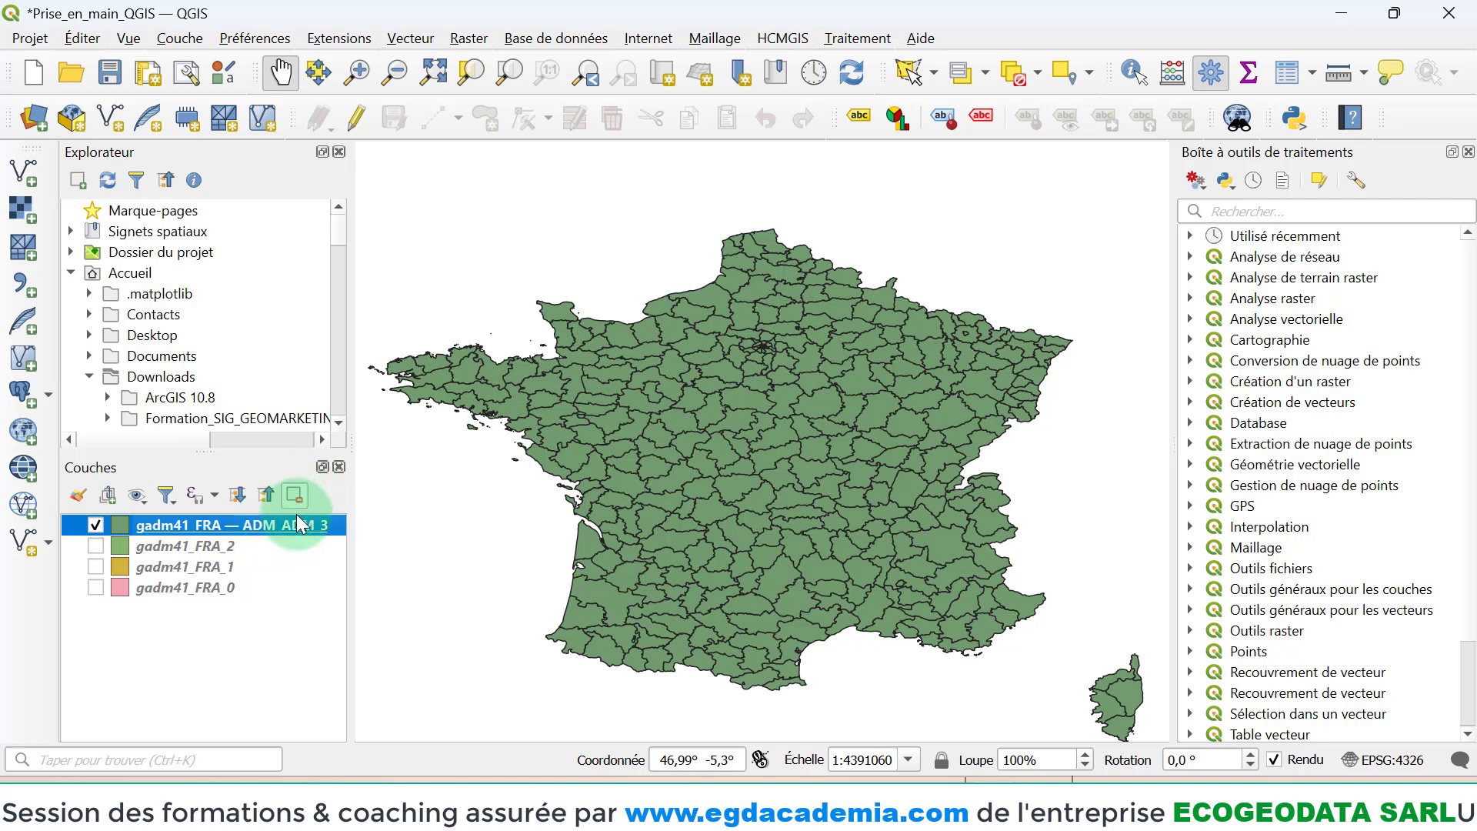
drag(339, 502, 413, 492)
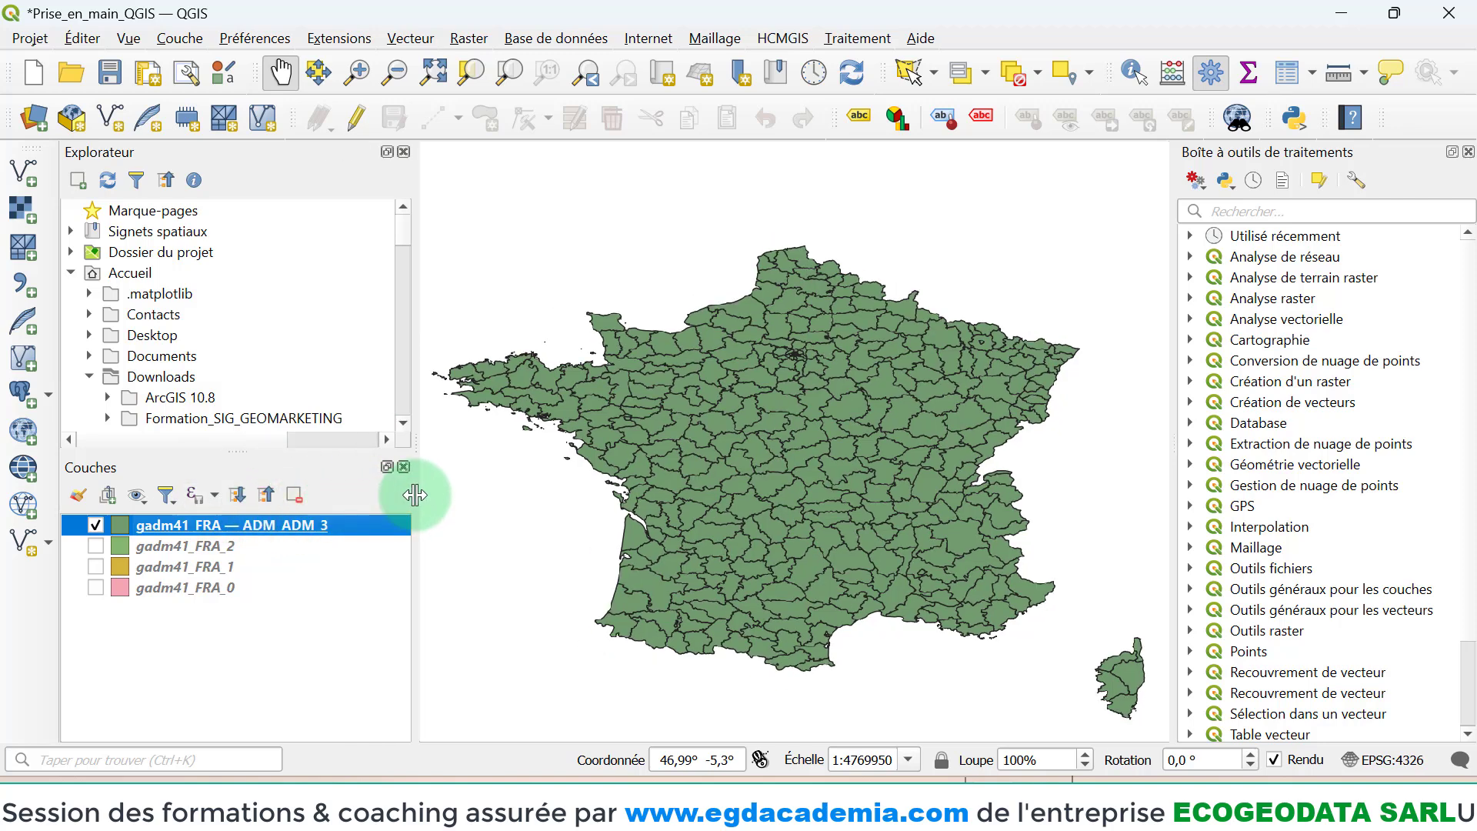
- Review the commands available for the gadm41_FRA — ADM_ADM_3 layer without applying any, and leave the layer selected
right_click(262, 530)
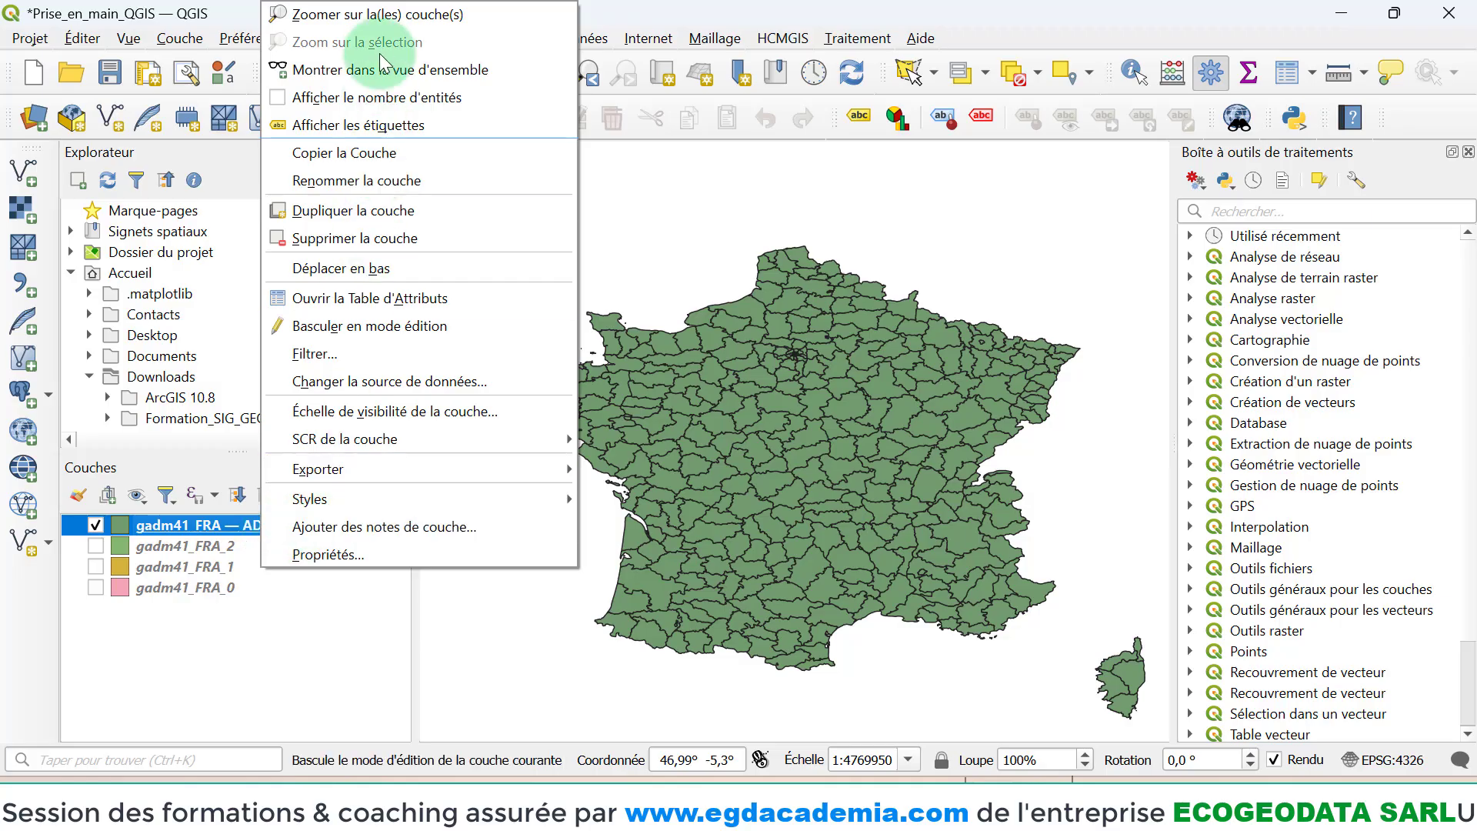
click(240, 538)
right_click(238, 529)
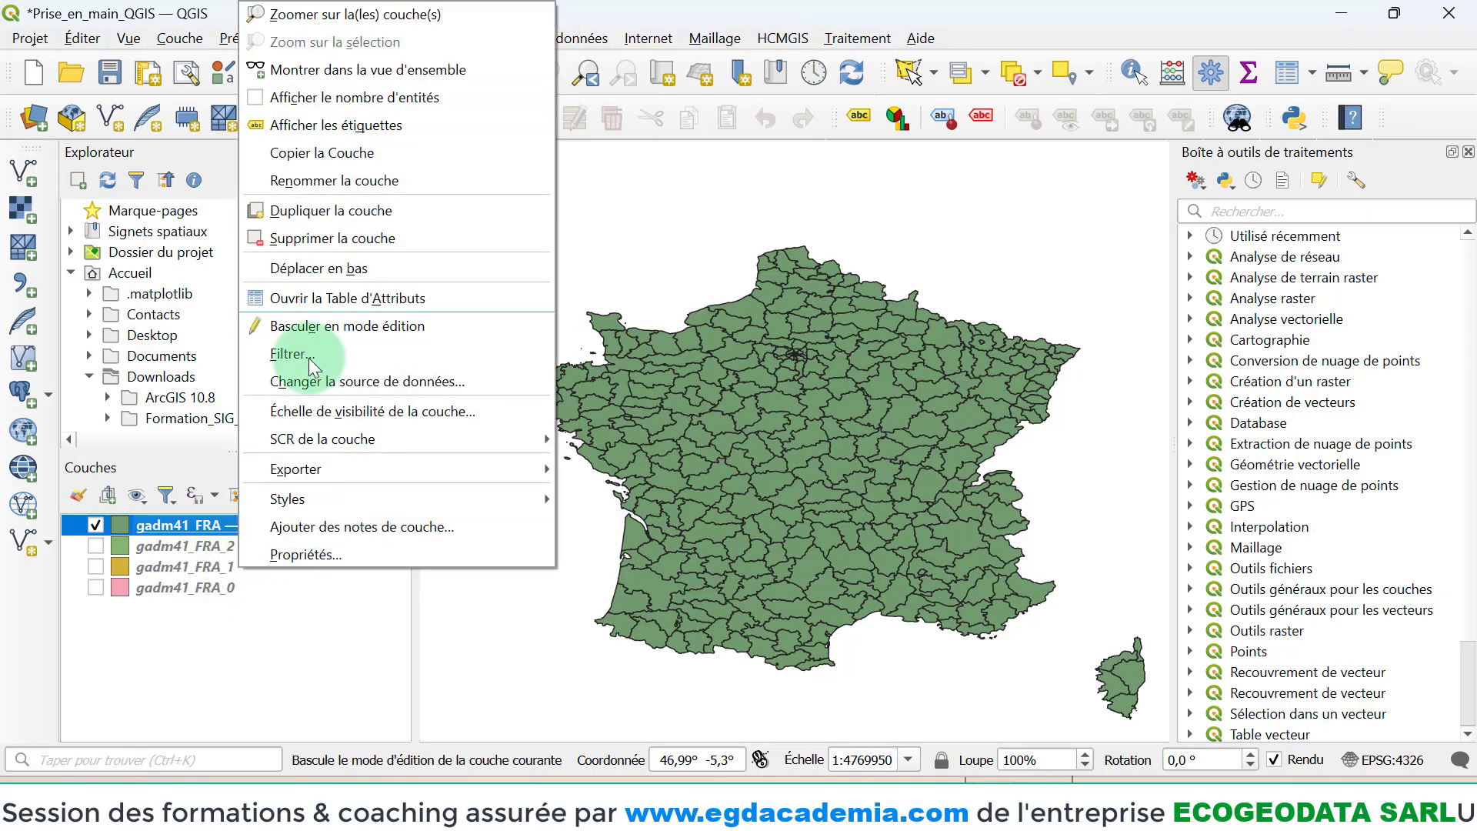
click(257, 640)
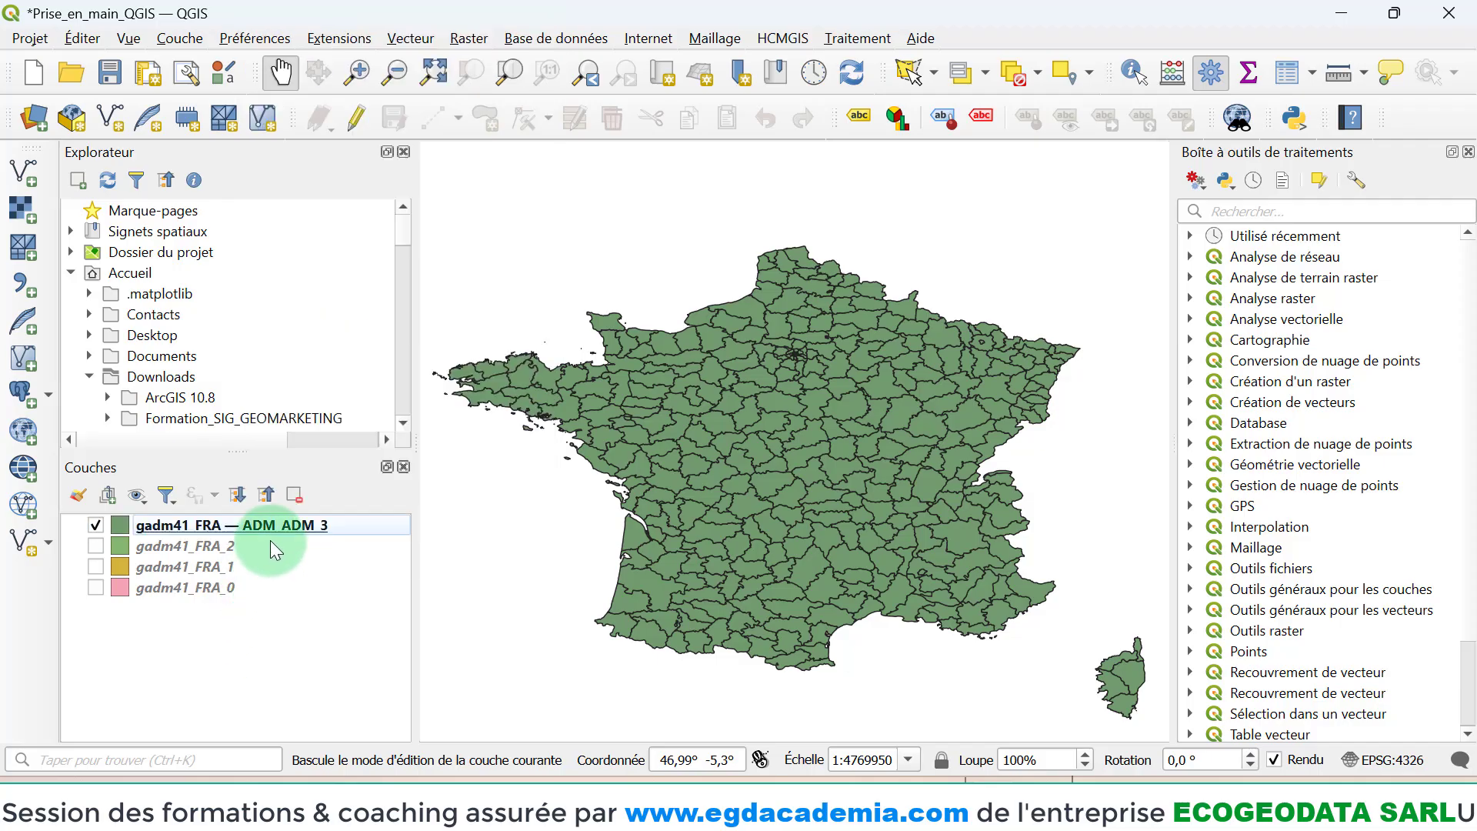
click(329, 533)
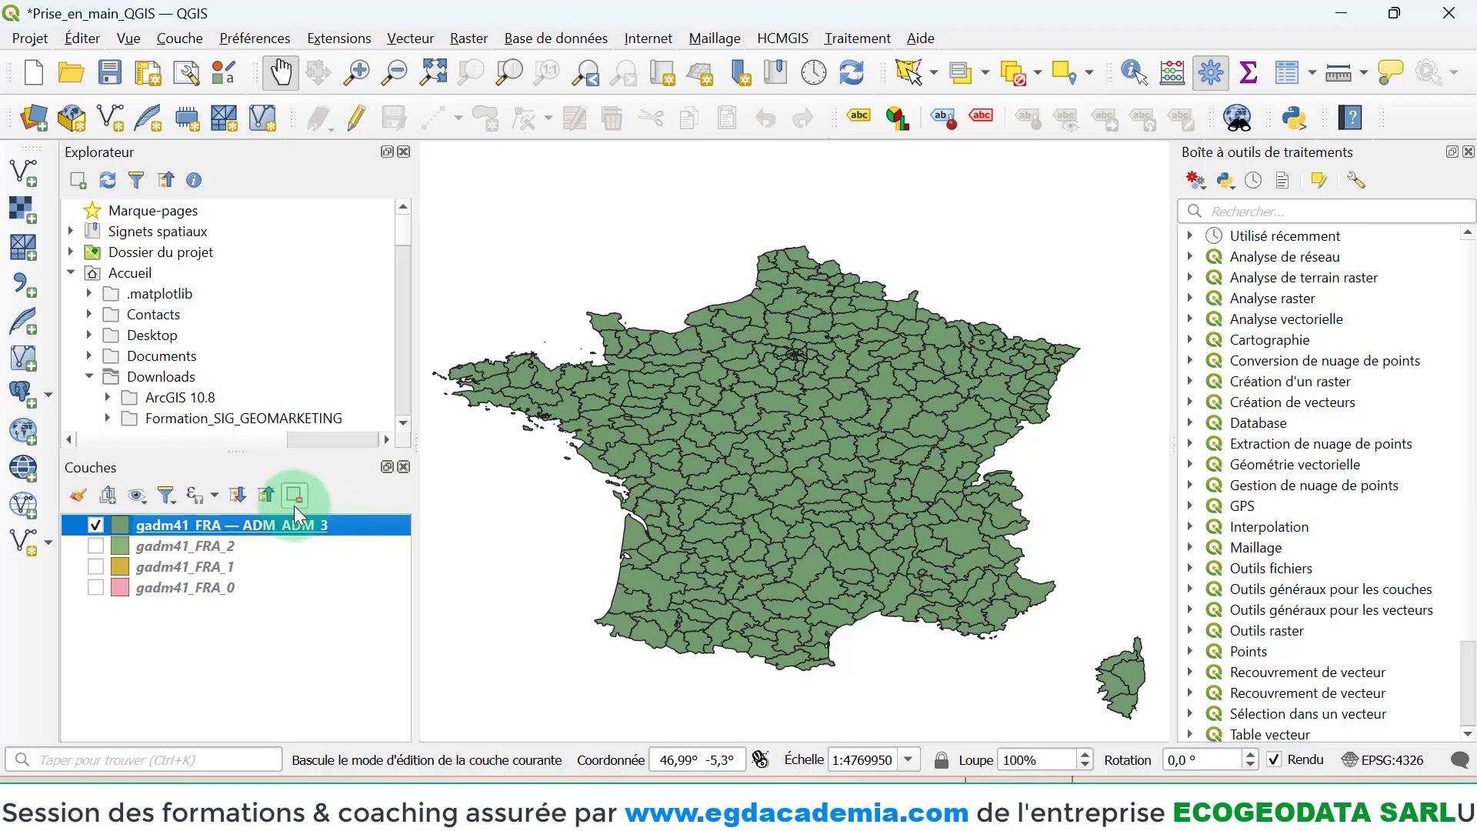
- Remove the gadm41_FRA — ADM_ADM_3 layer from the project and make the gadm41_FRA_0 layer visible on the map
click(296, 501)
click(635, 429)
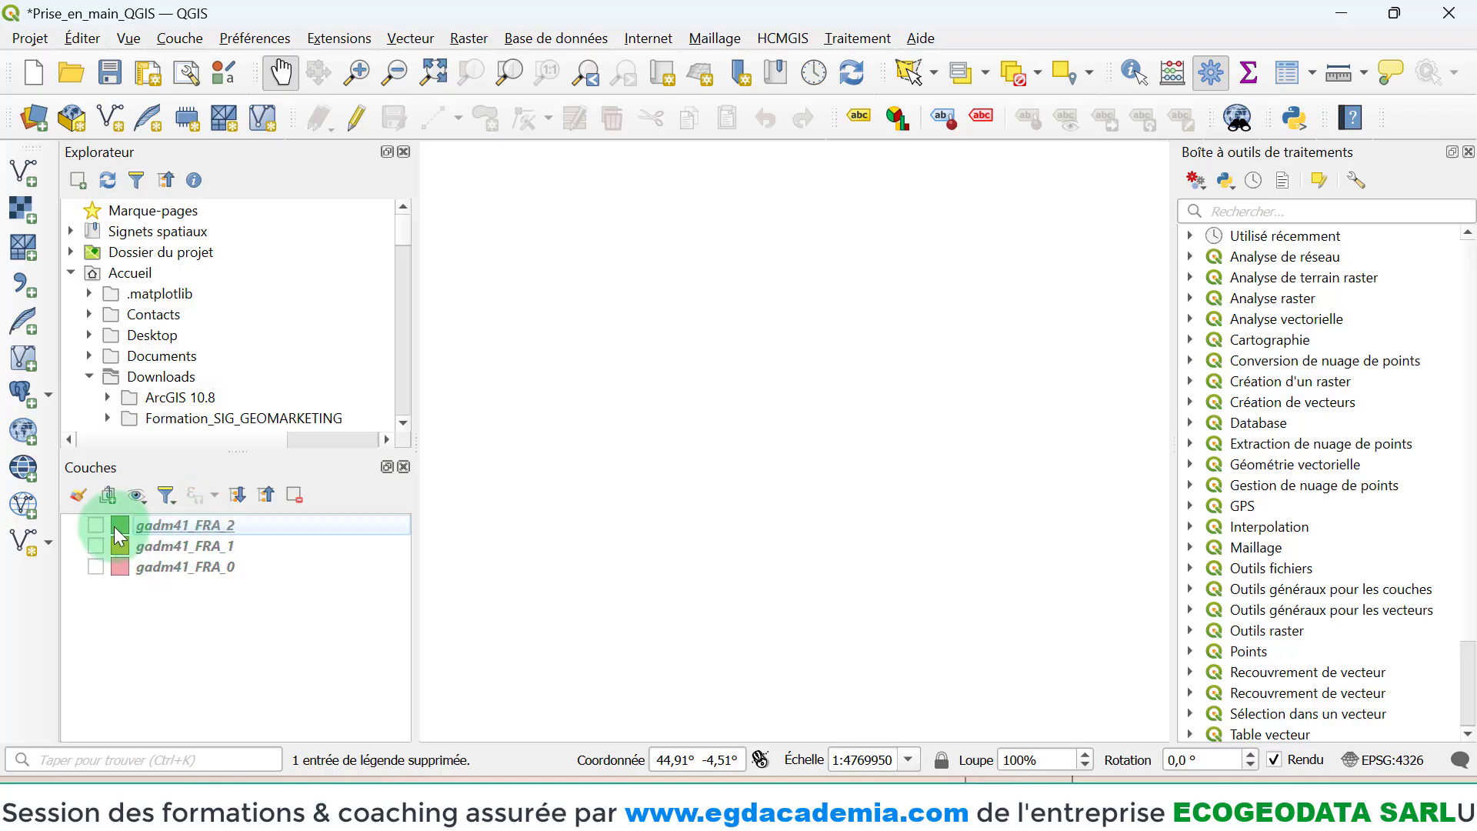
click(97, 566)
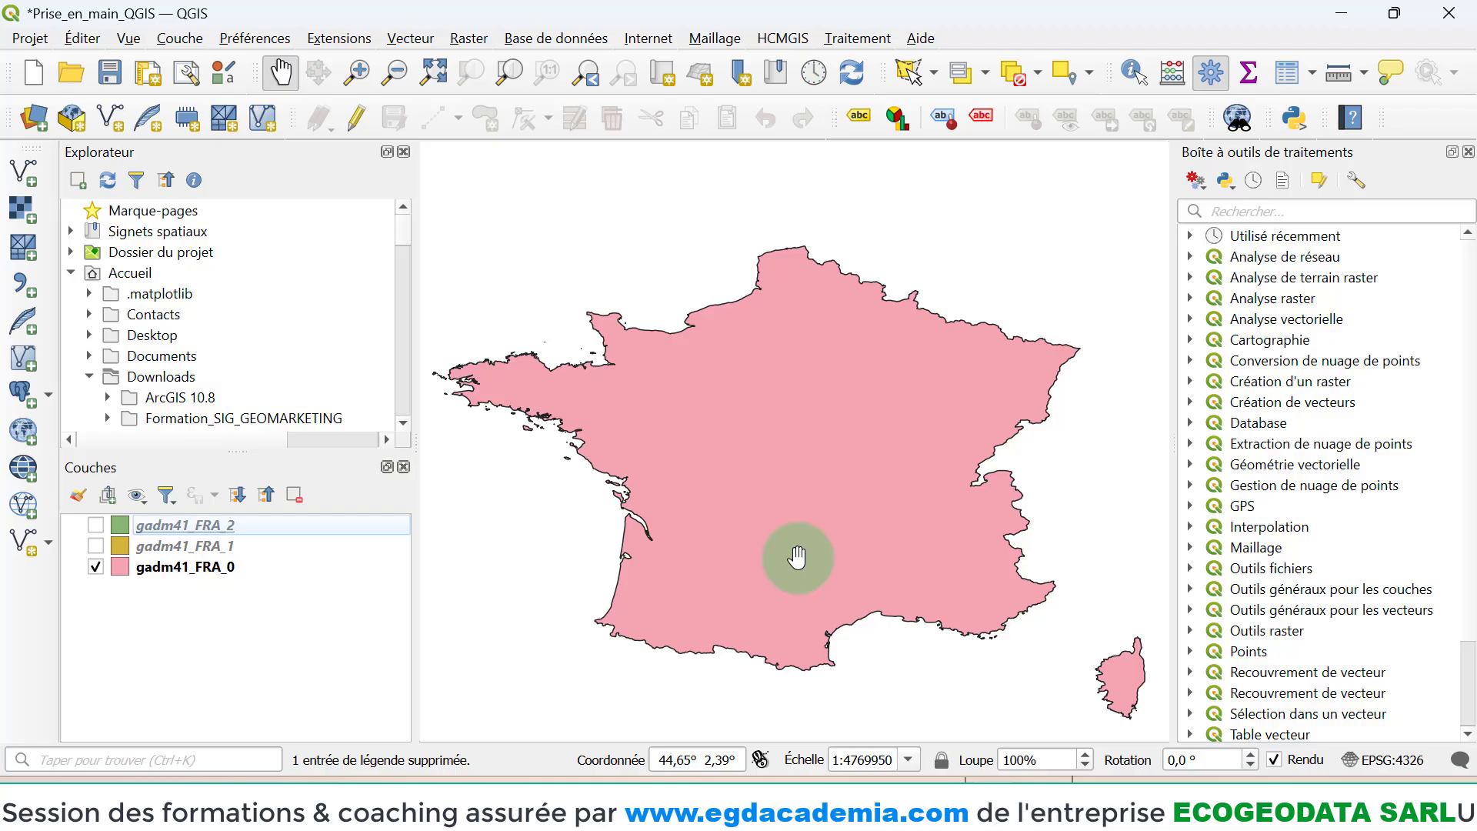
- Open the properties of the gadm41_FRA_0 layer at its symbology settings and look through the preset project styles
right_click(201, 577)
right_click(203, 570)
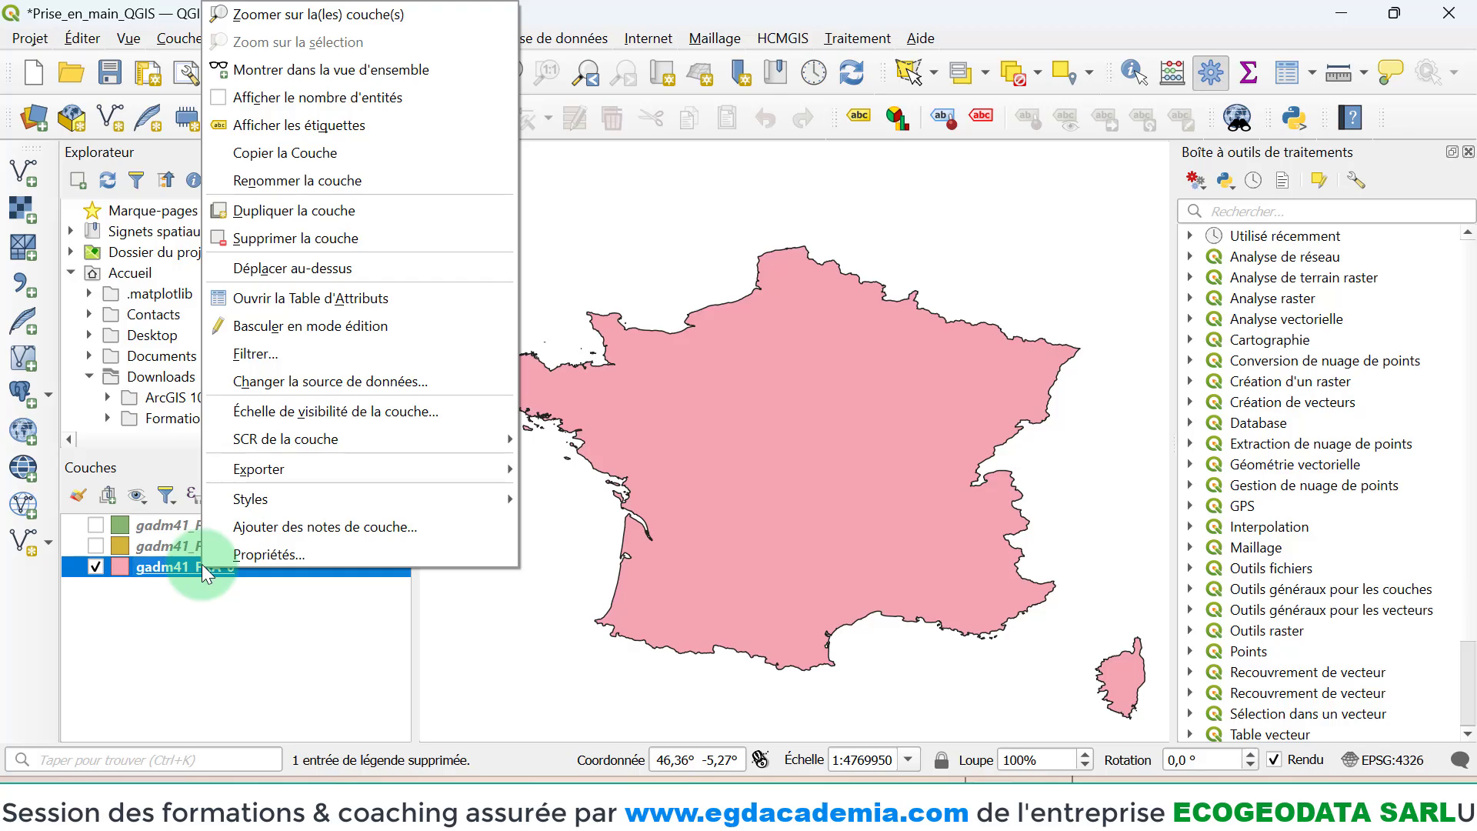
click(255, 556)
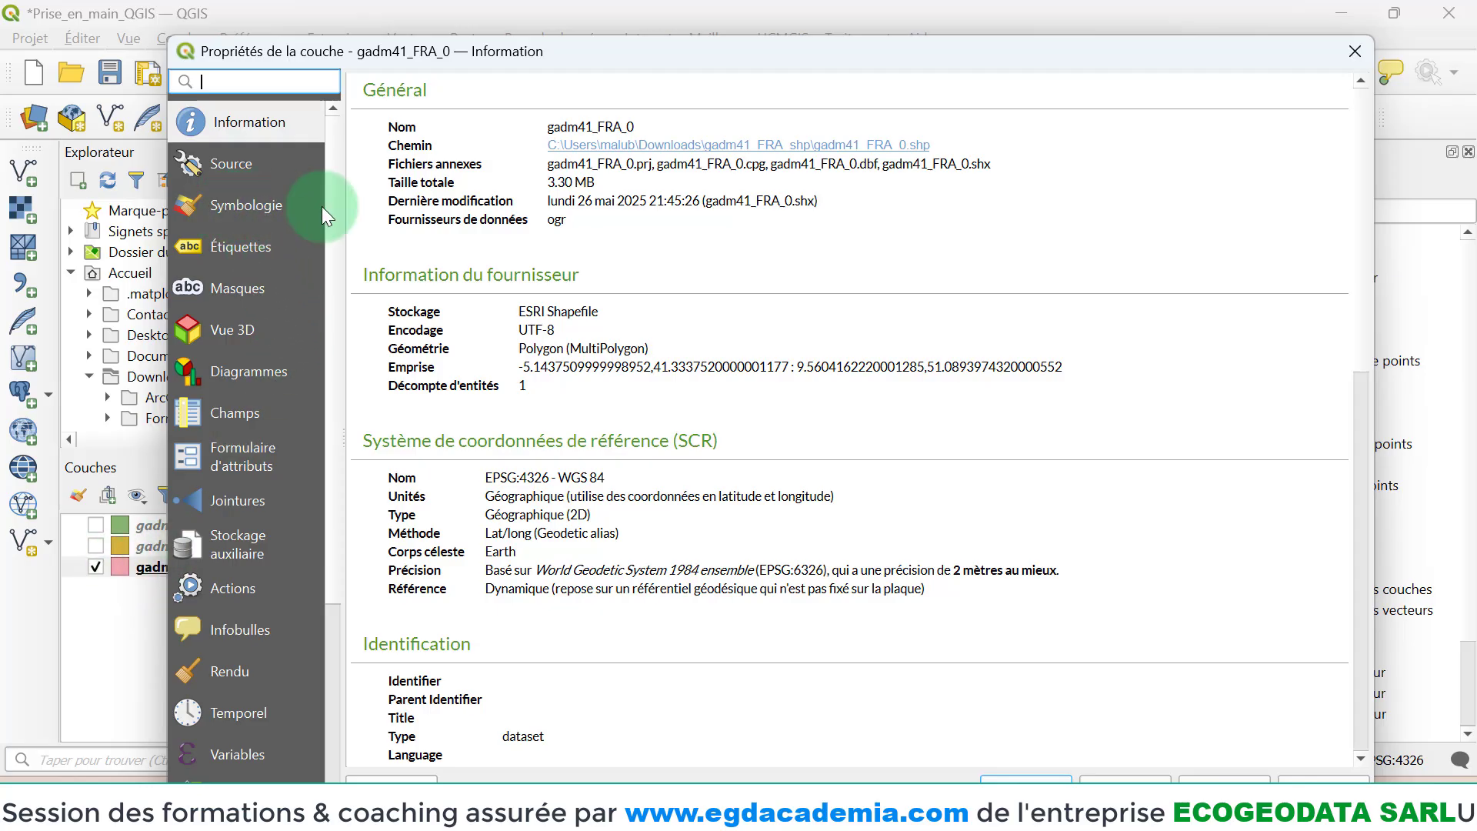
click(244, 206)
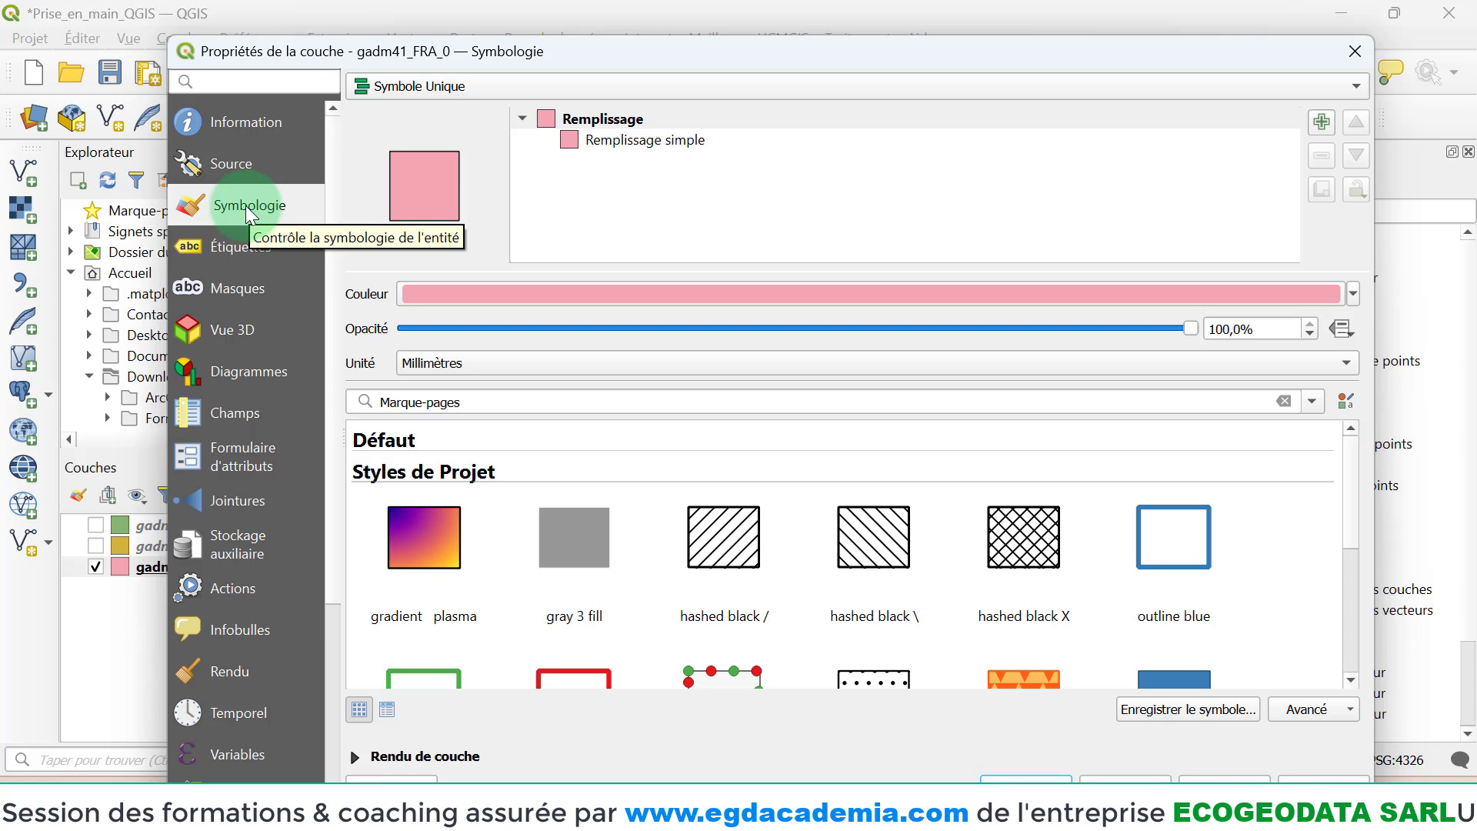
drag(1359, 466, 1341, 506)
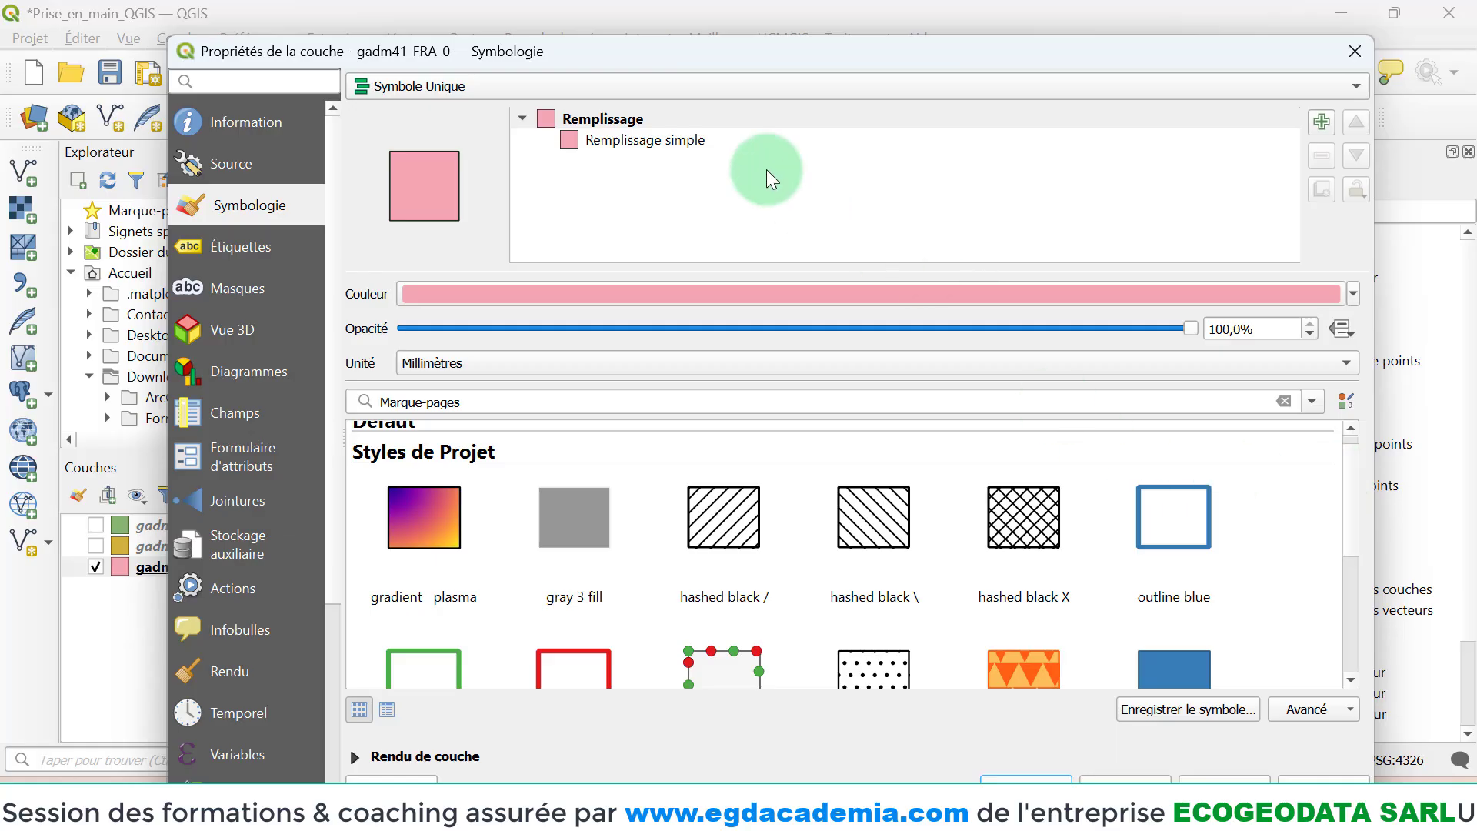
- Select the simple fill component of the symbol, review the available symbol types and keep Remplissage simple
click(616, 143)
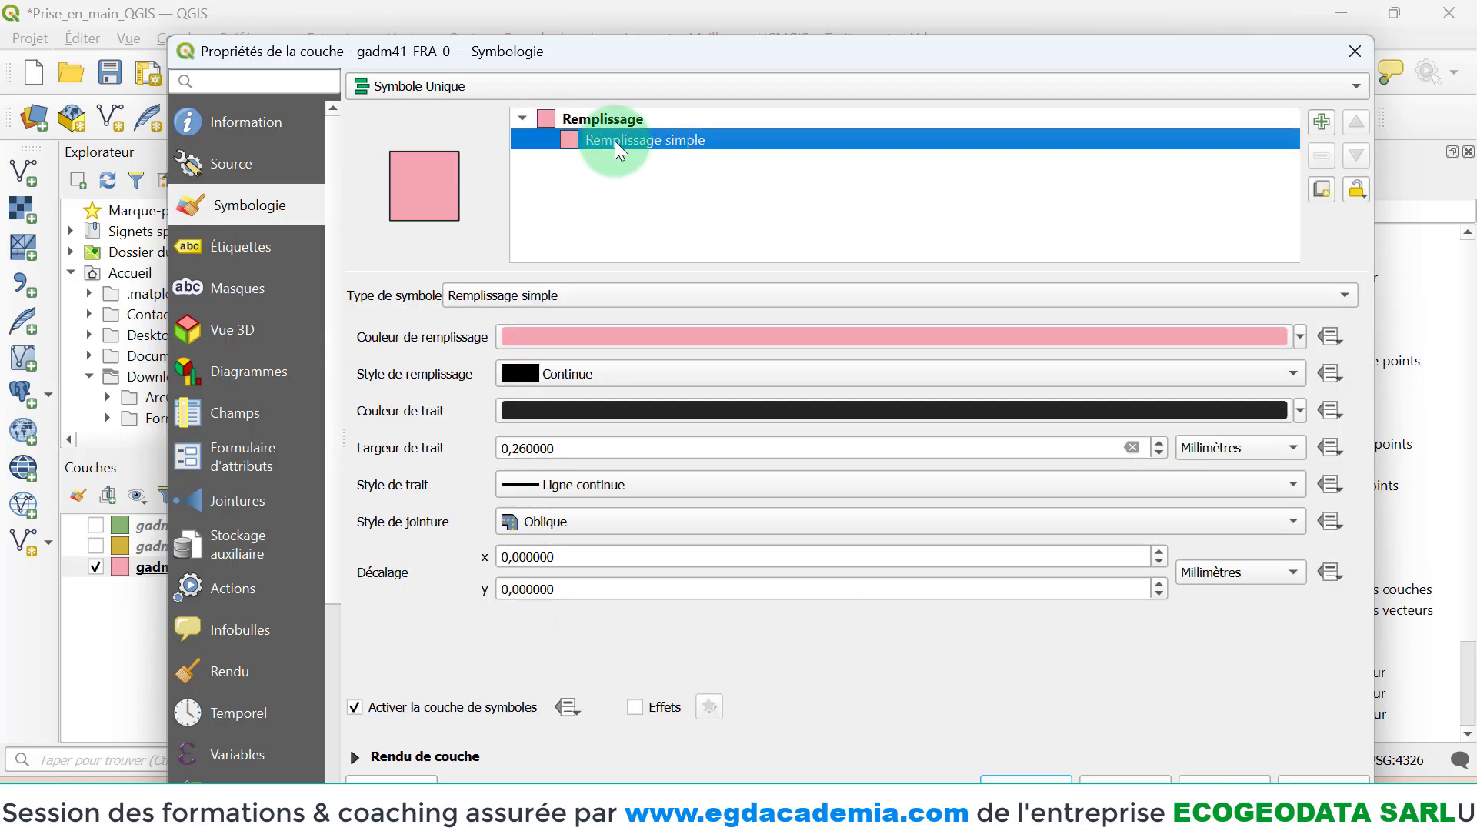
click(616, 118)
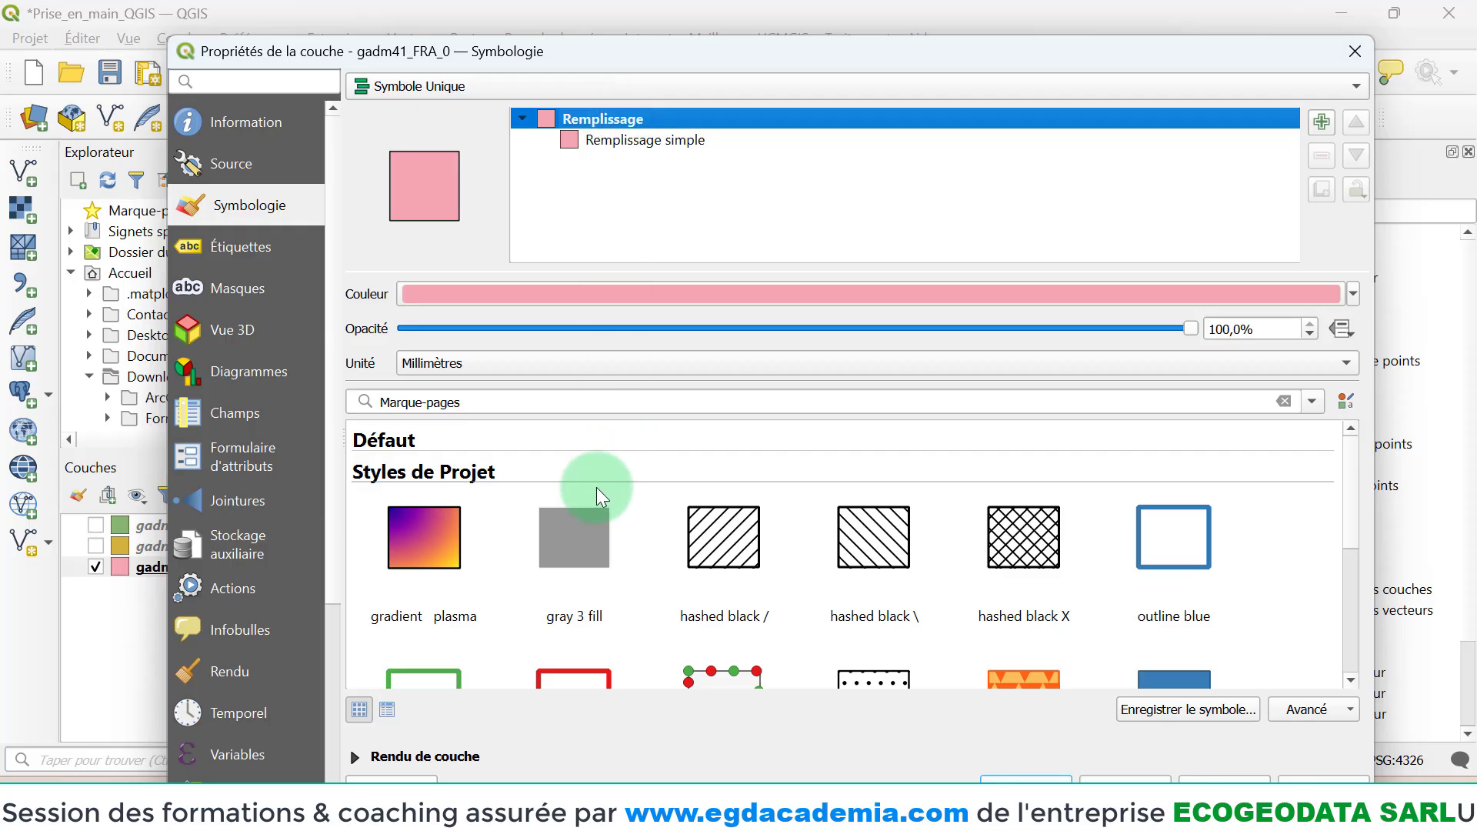
click(641, 141)
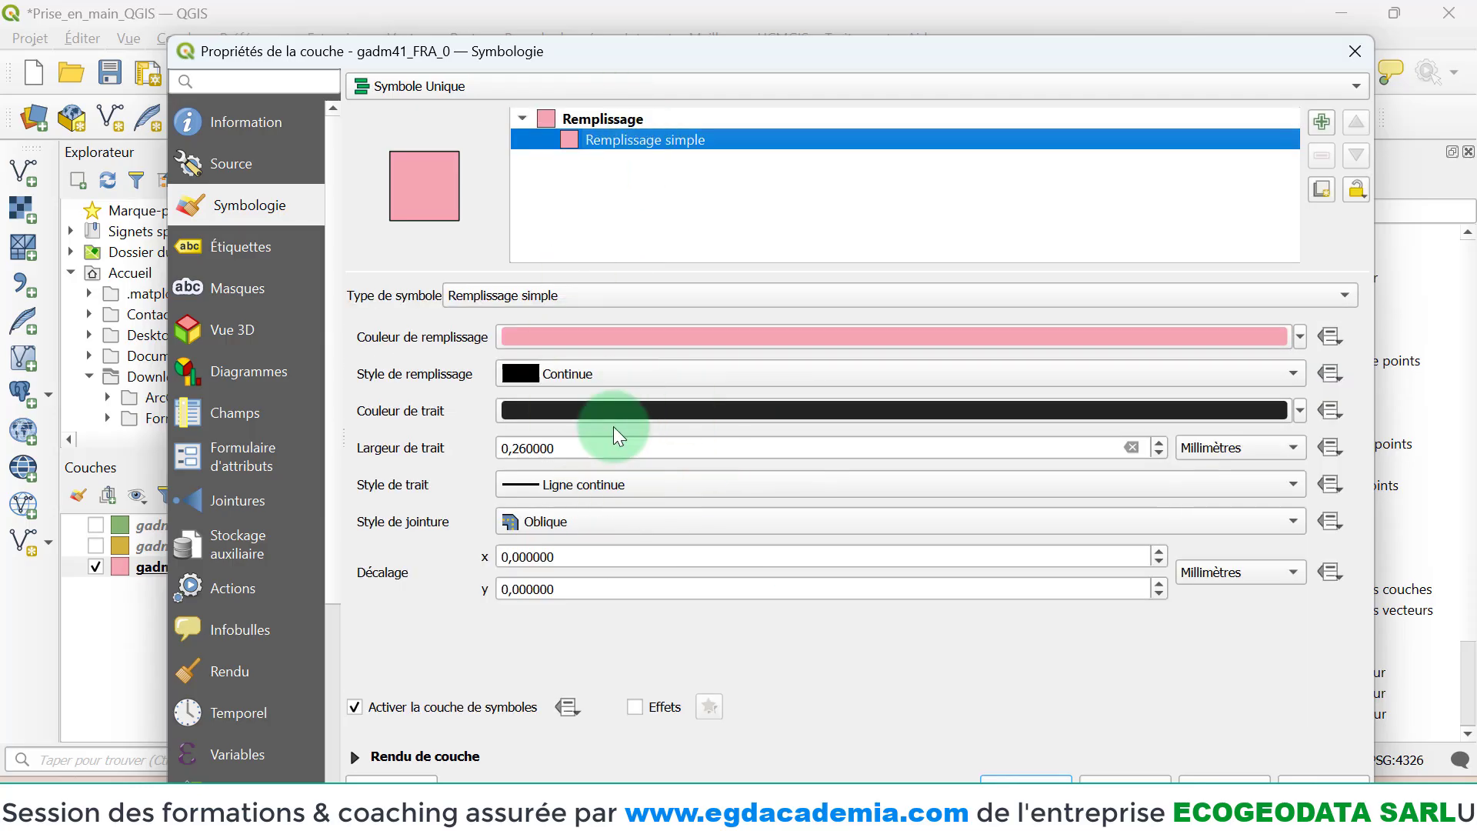
click(534, 299)
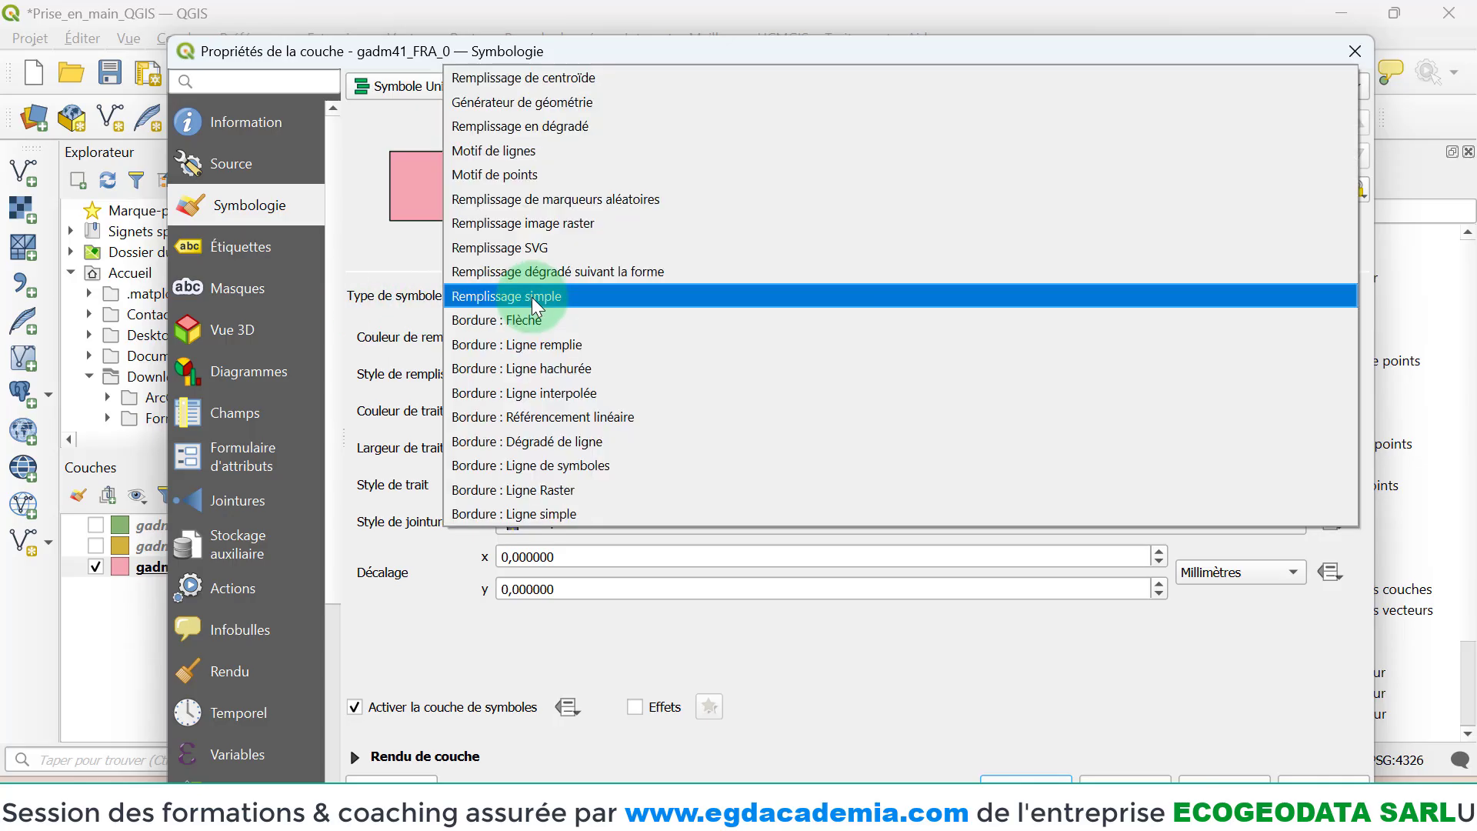
click(533, 297)
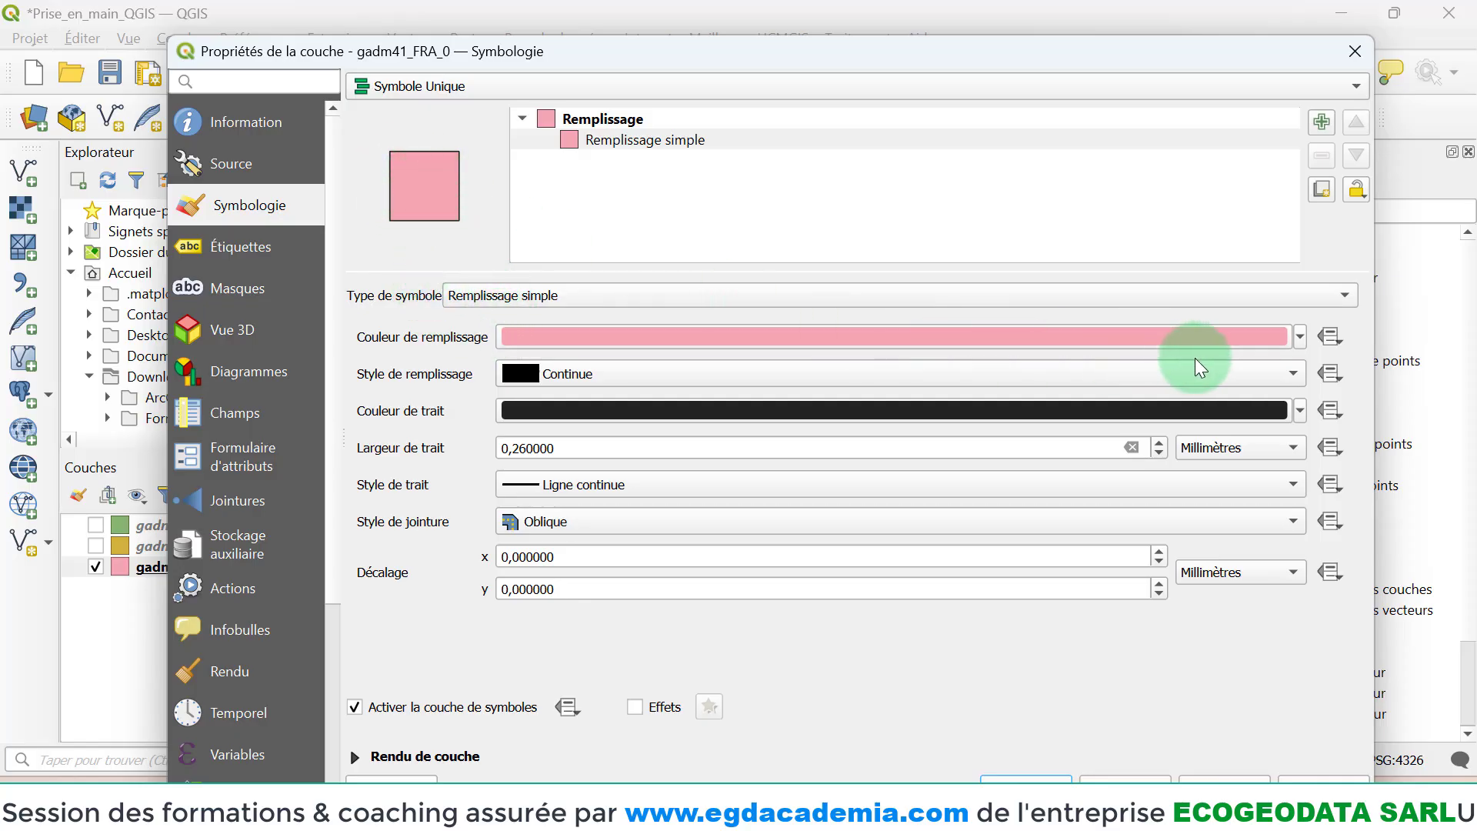
- Try a bright magenta and then a dark green as the polygon's fill colour, using the colour wheel
click(1298, 342)
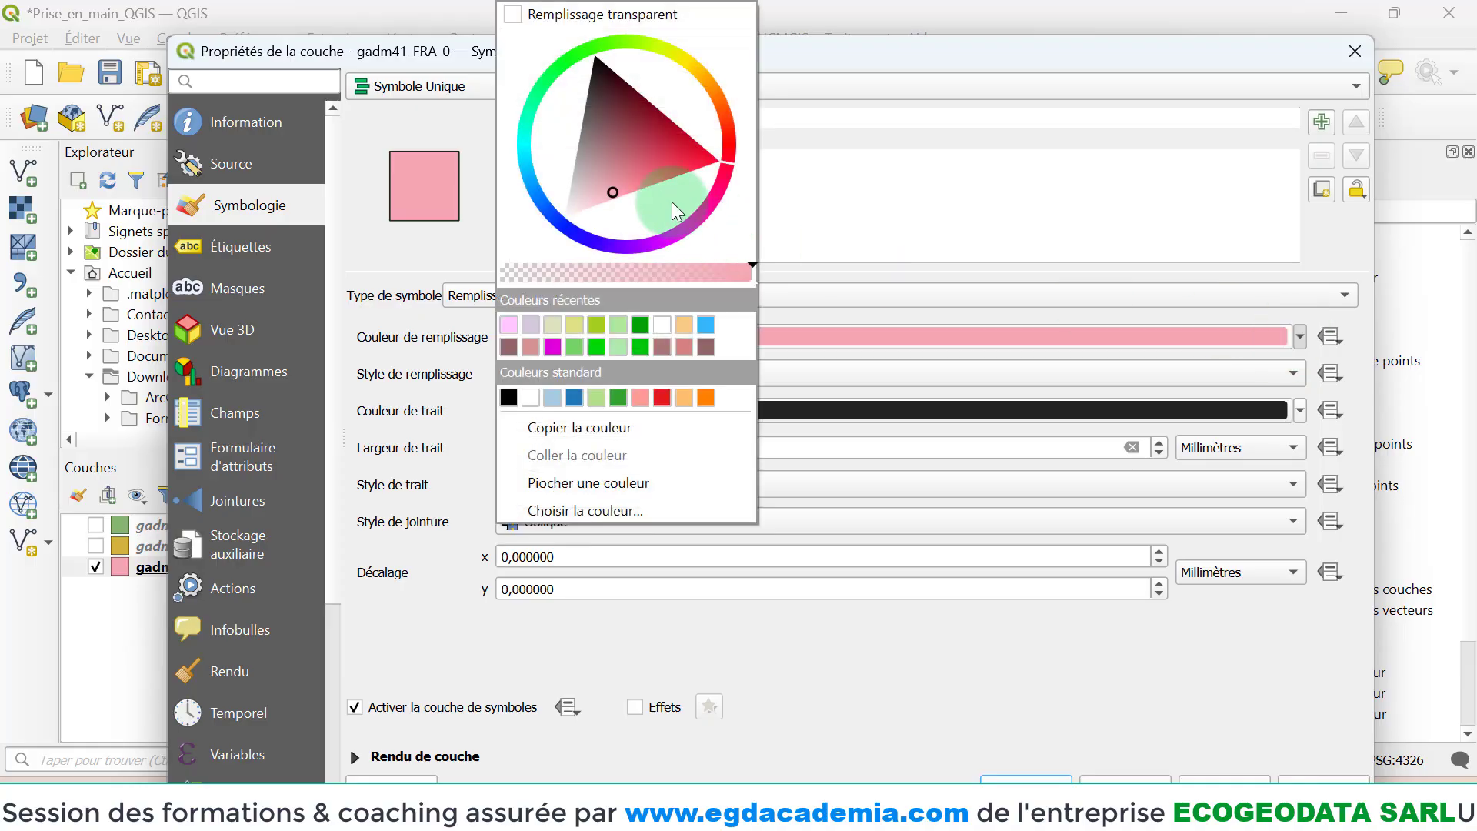
click(680, 235)
drag(647, 178, 676, 223)
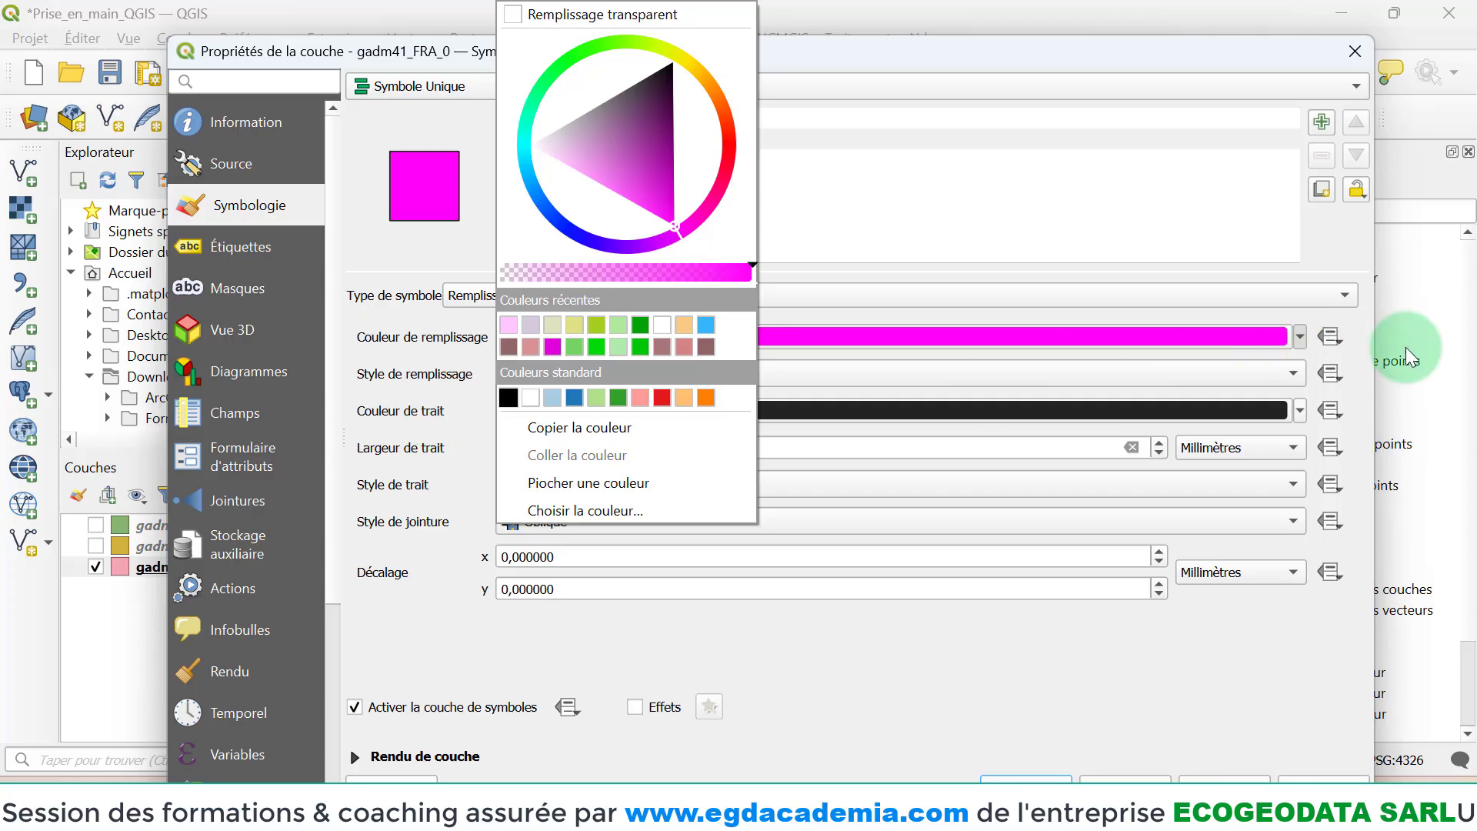
click(1312, 340)
click(1303, 339)
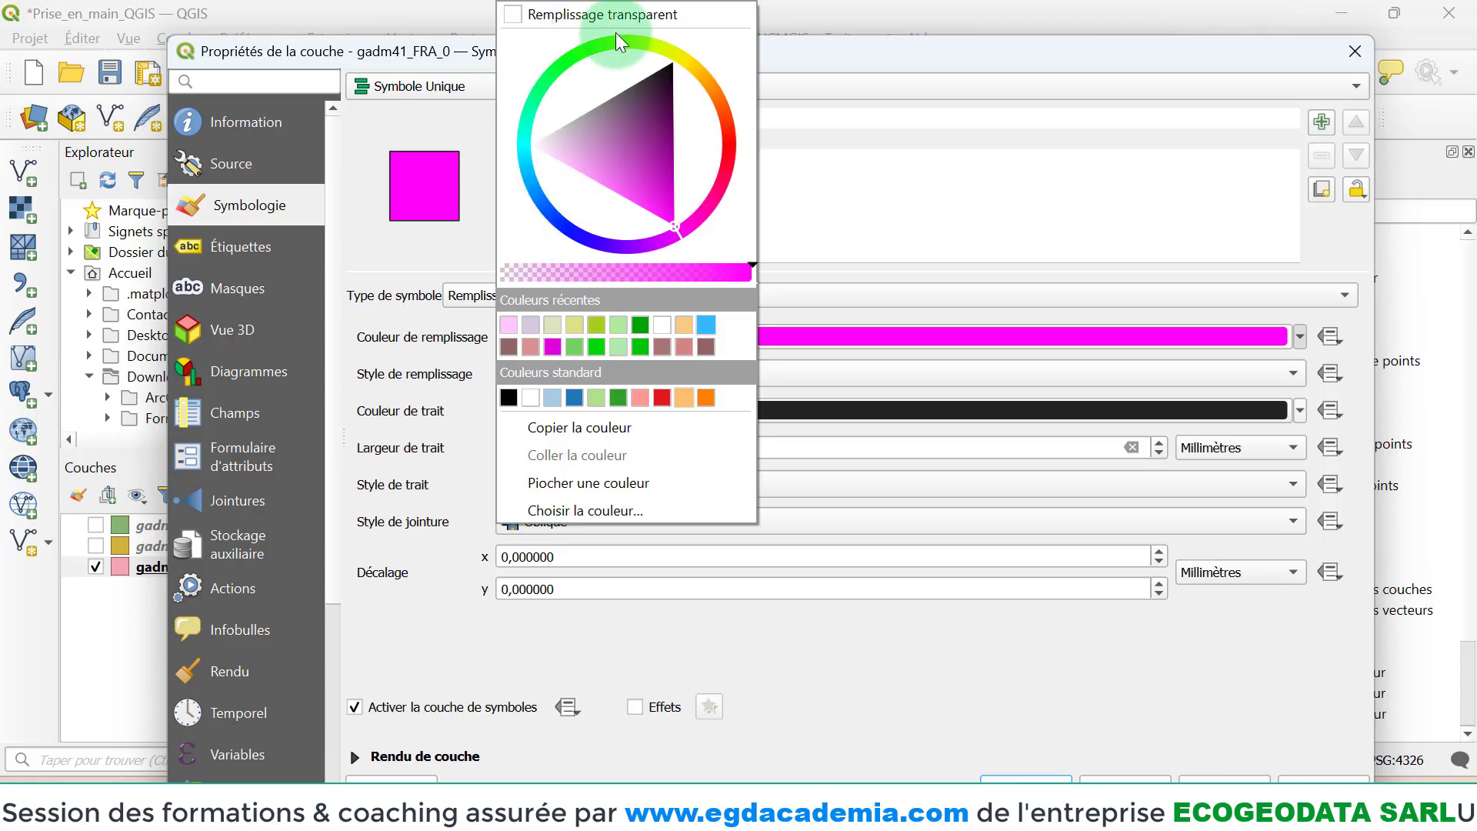
click(568, 57)
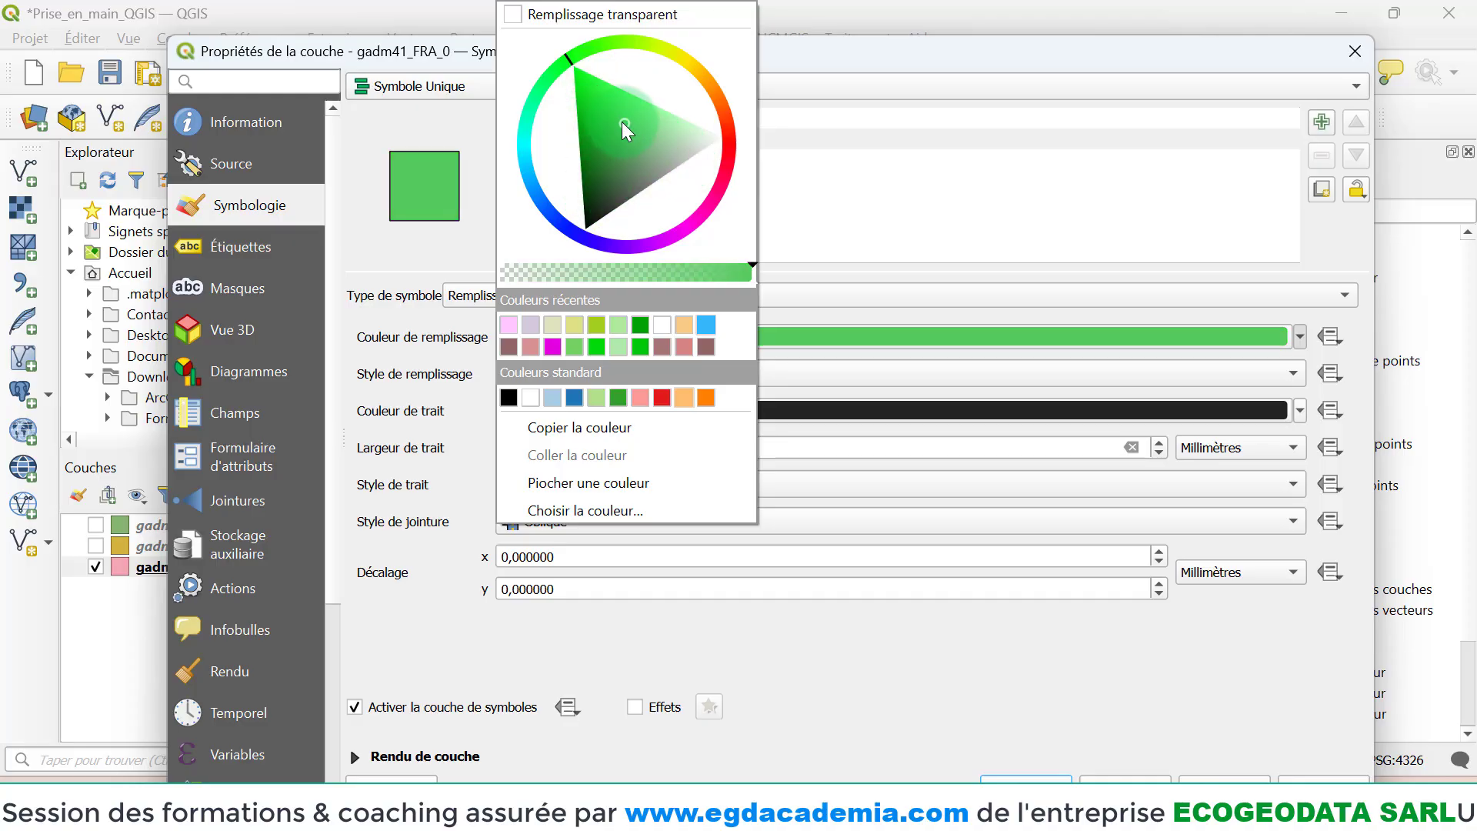
mouse_move(617, 117)
mouse_down()
mouse_move(594, 117)
mouse_move(616, 114)
mouse_up()
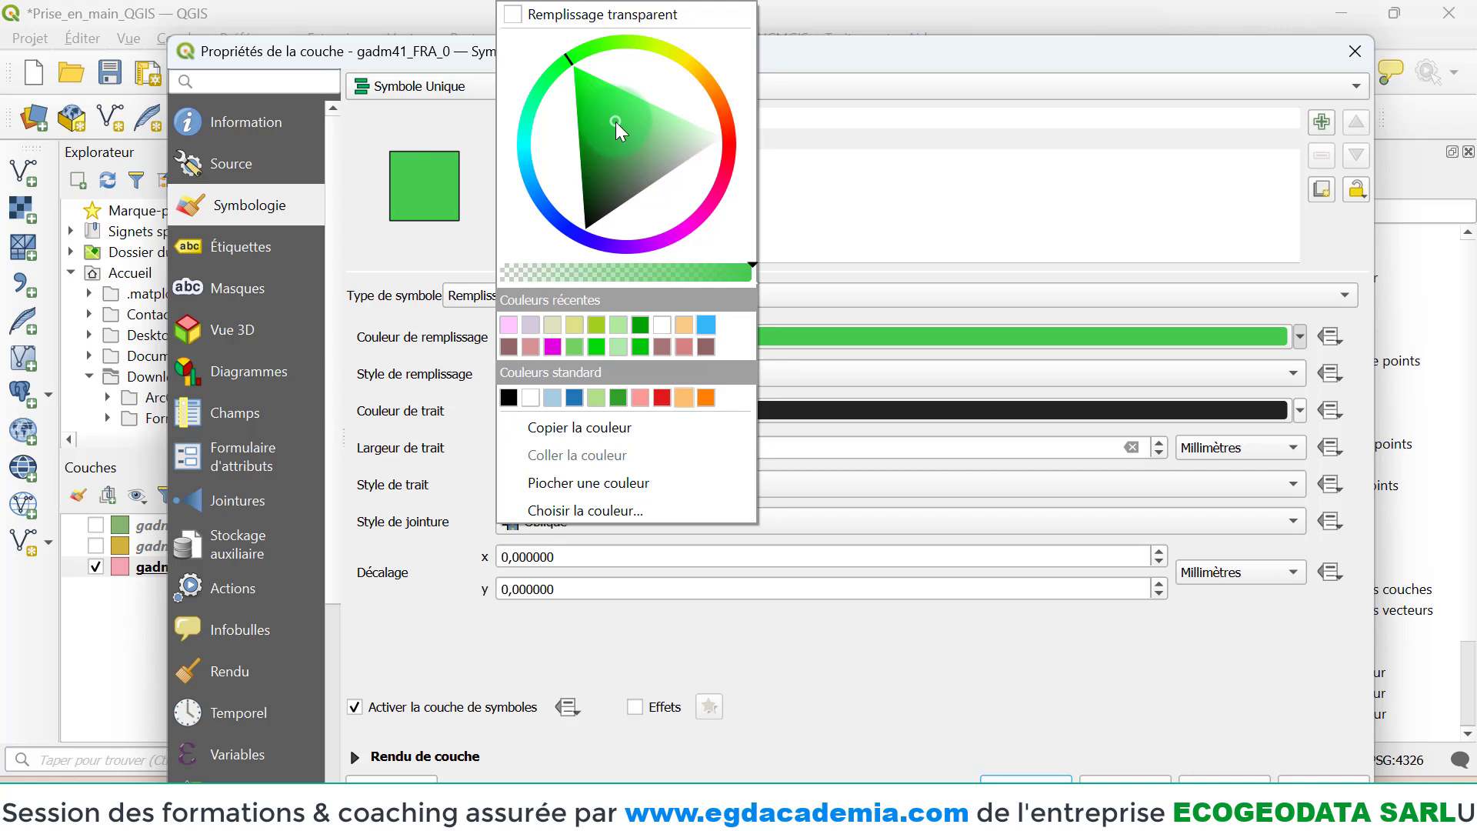
mouse_move(616, 122)
mouse_down()
mouse_move(593, 201)
mouse_move(700, 125)
mouse_move(640, 89)
mouse_move(602, 81)
mouse_move(591, 96)
mouse_move(578, 77)
mouse_move(630, 156)
mouse_move(652, 153)
mouse_move(634, 119)
mouse_move(603, 148)
mouse_up()
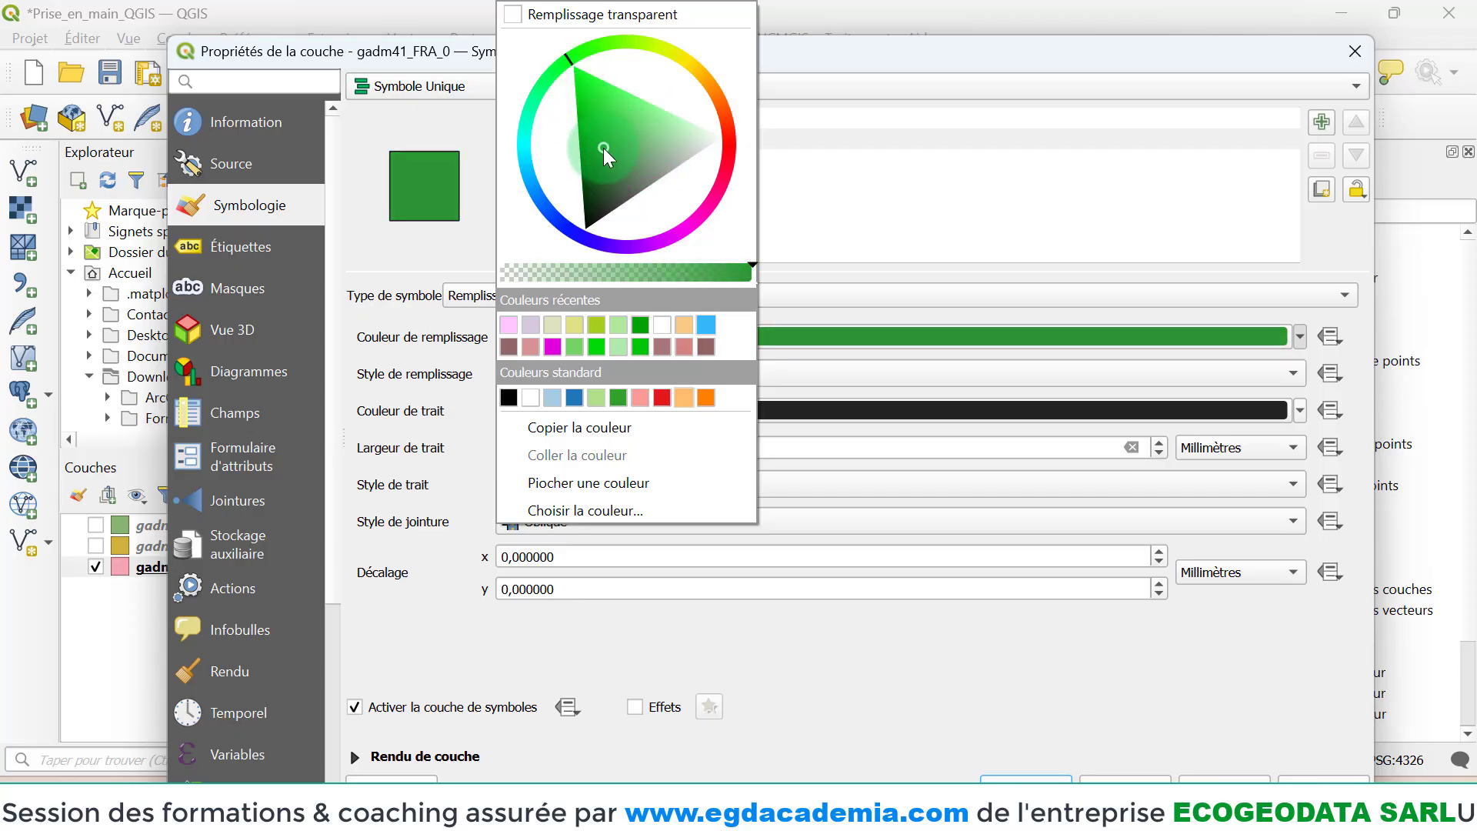
- Switch the fill colour back to magenta, and settle on a pale cream yellow
click(680, 230)
mouse_move(647, 167)
mouse_down()
mouse_move(626, 174)
mouse_move(636, 146)
mouse_move(671, 257)
mouse_up()
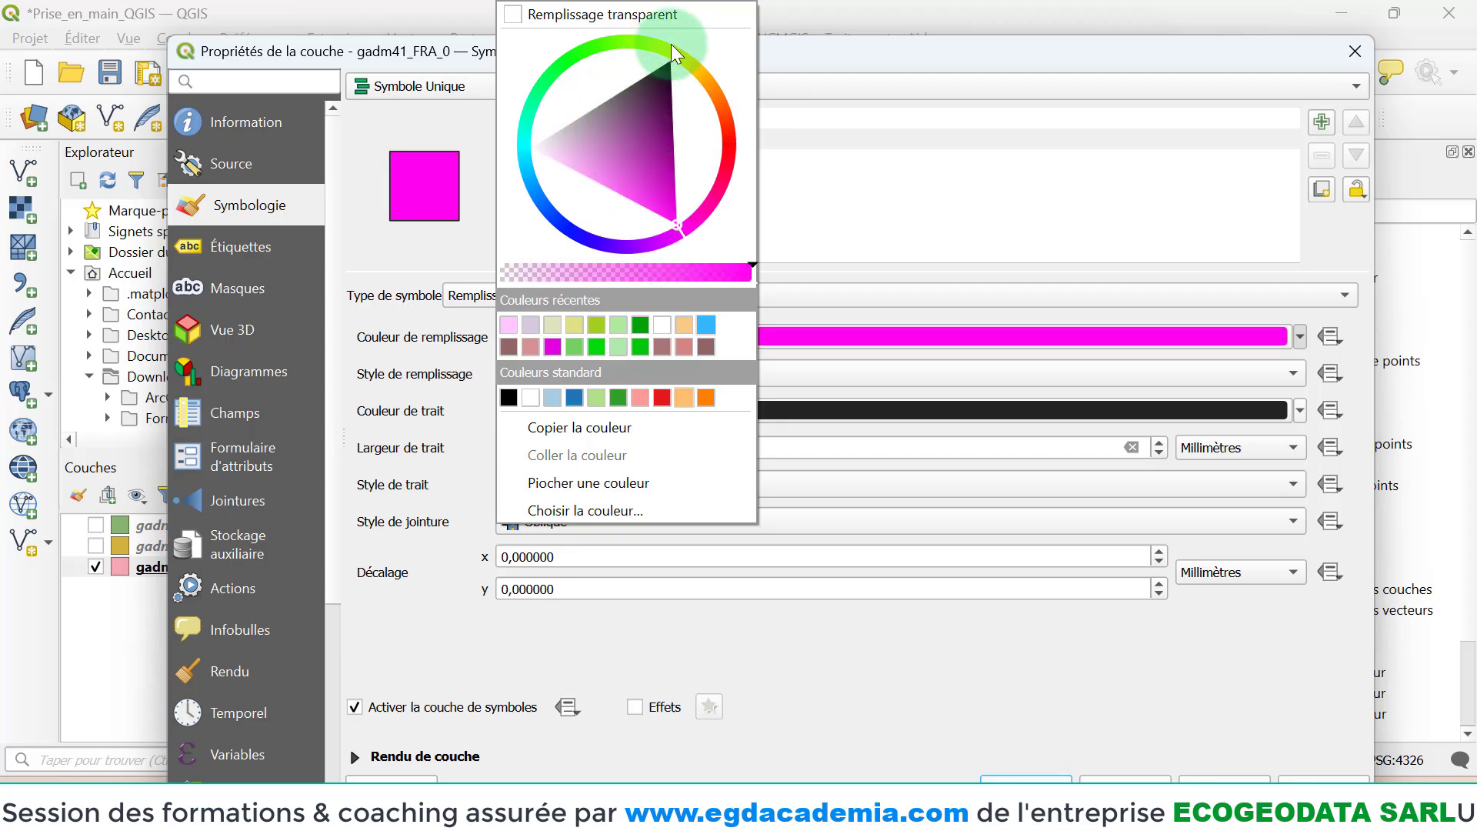
click(694, 61)
drag(630, 171, 654, 214)
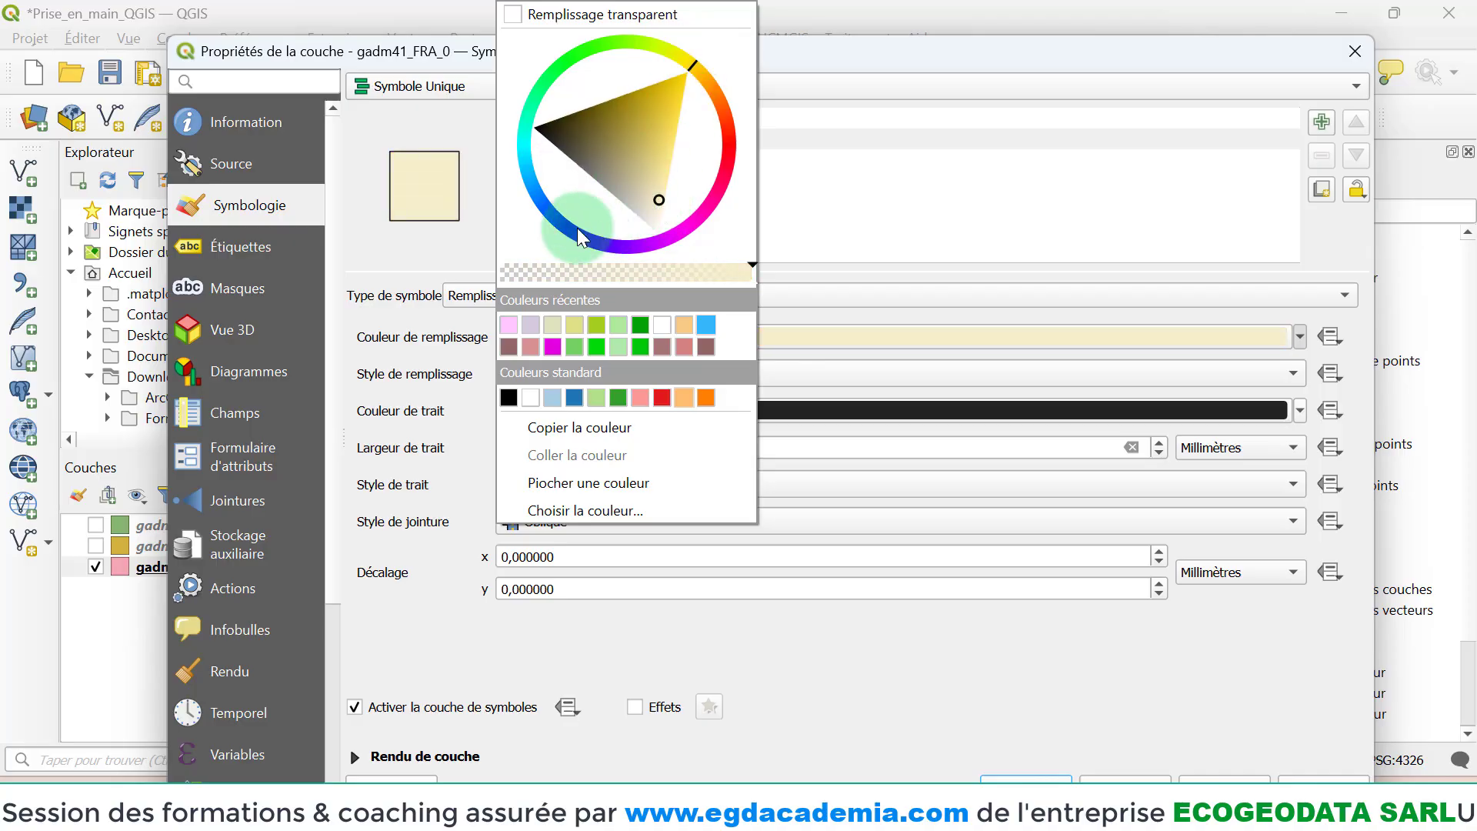
click(480, 249)
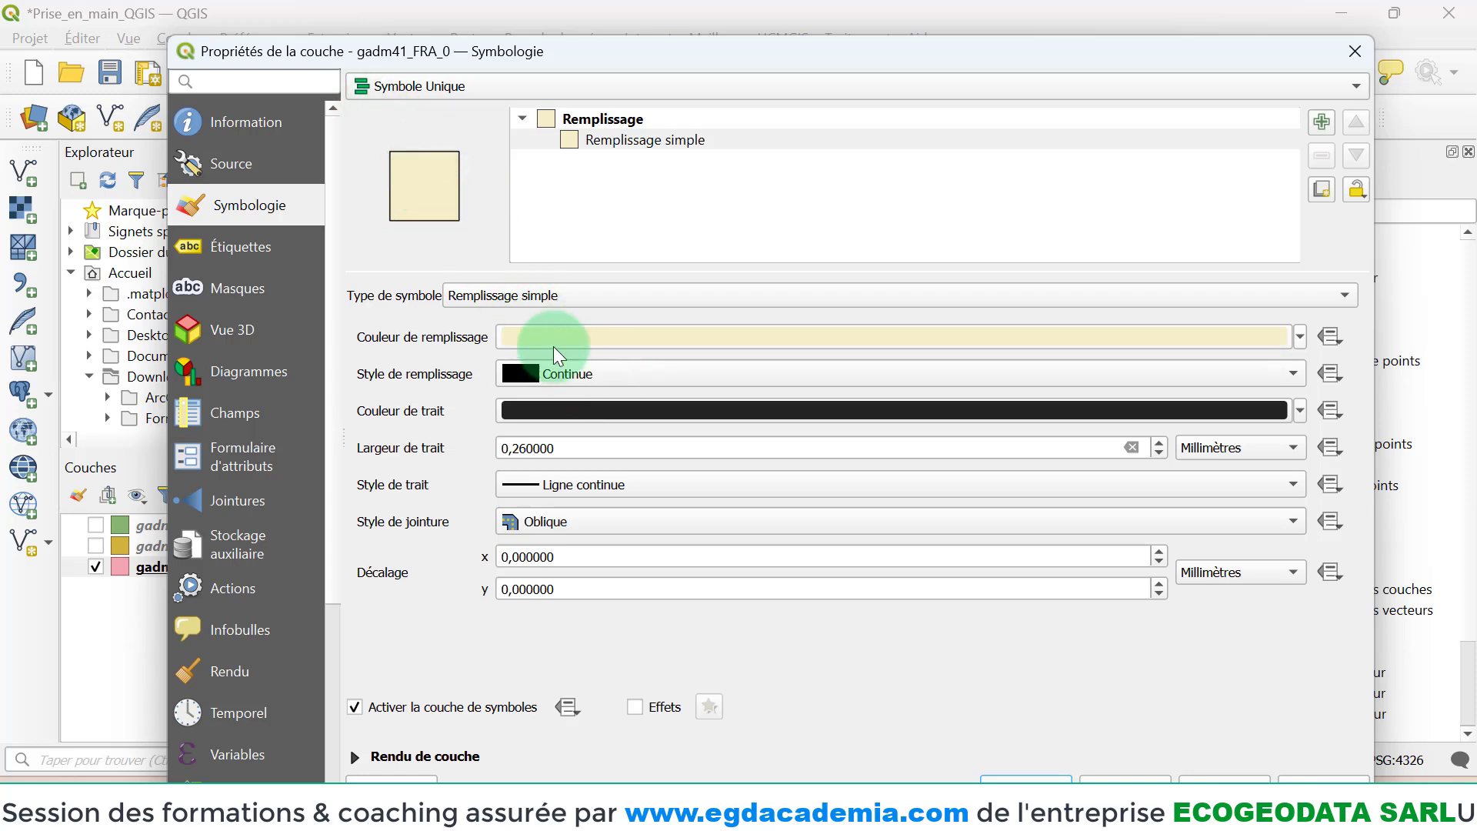
- Try the Pas de remplissage fill style, and replace it with a Diagonale X hatch coloured black
click(565, 365)
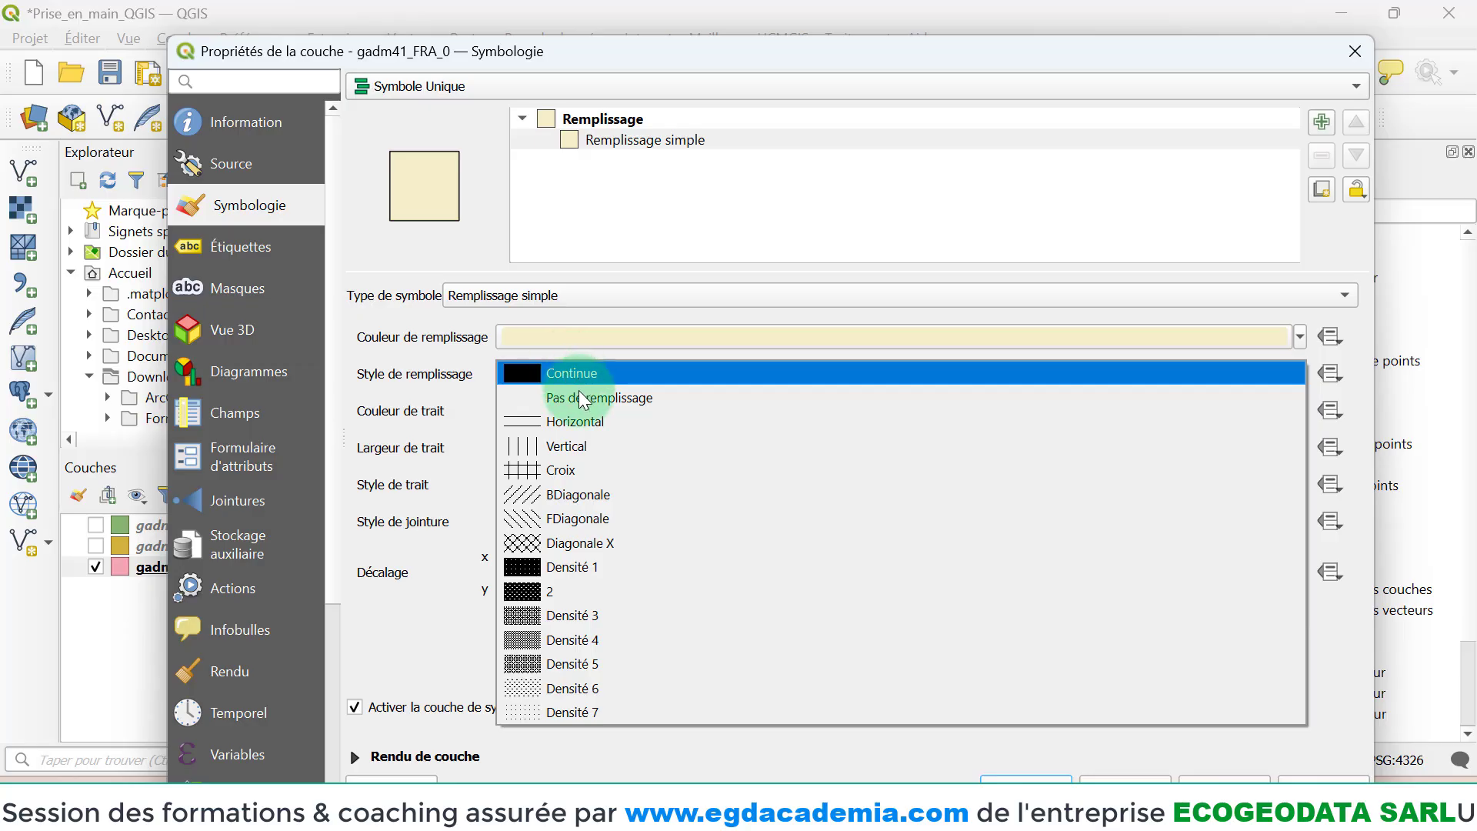
click(583, 397)
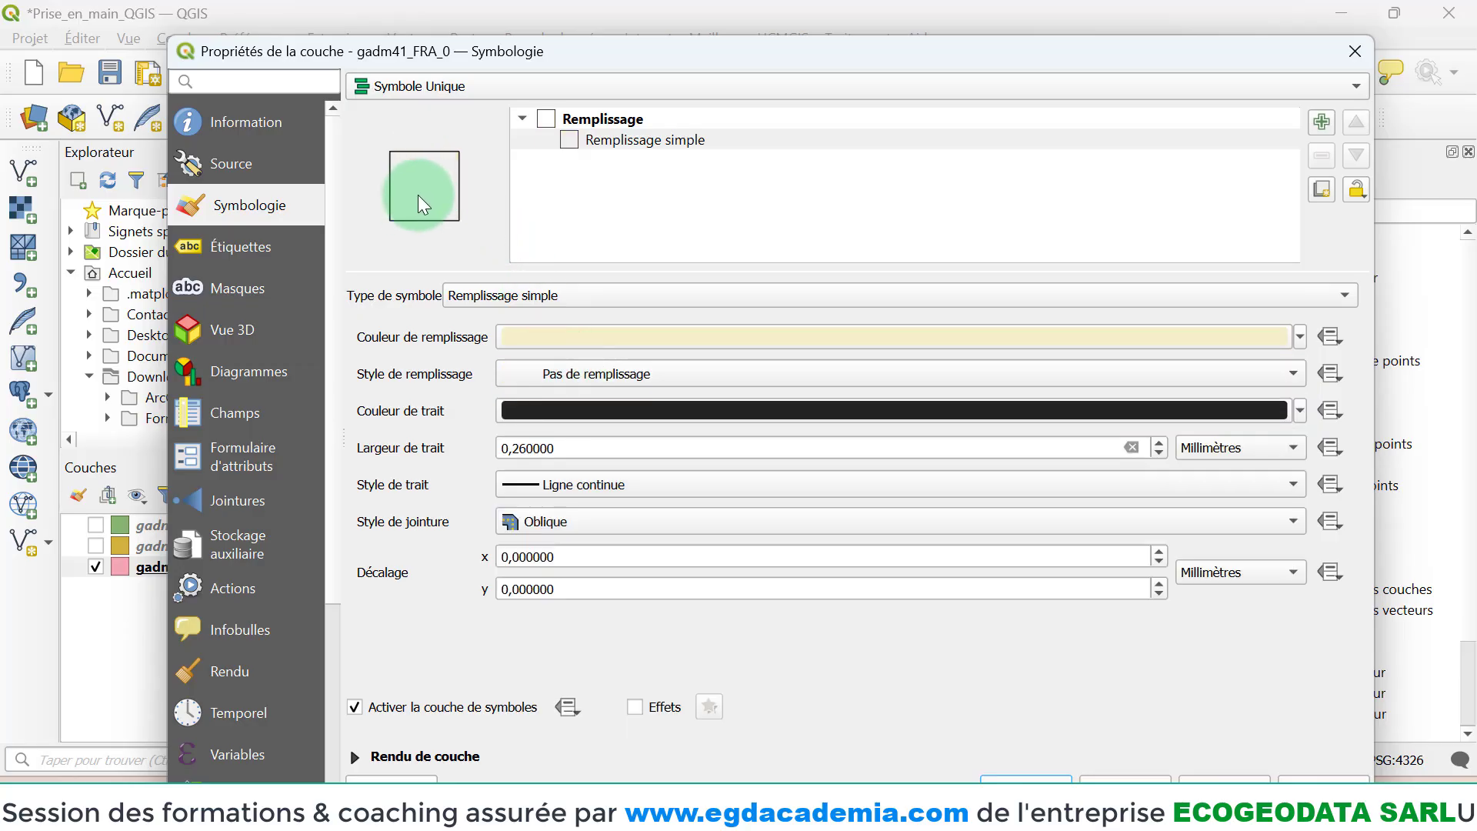
click(571, 380)
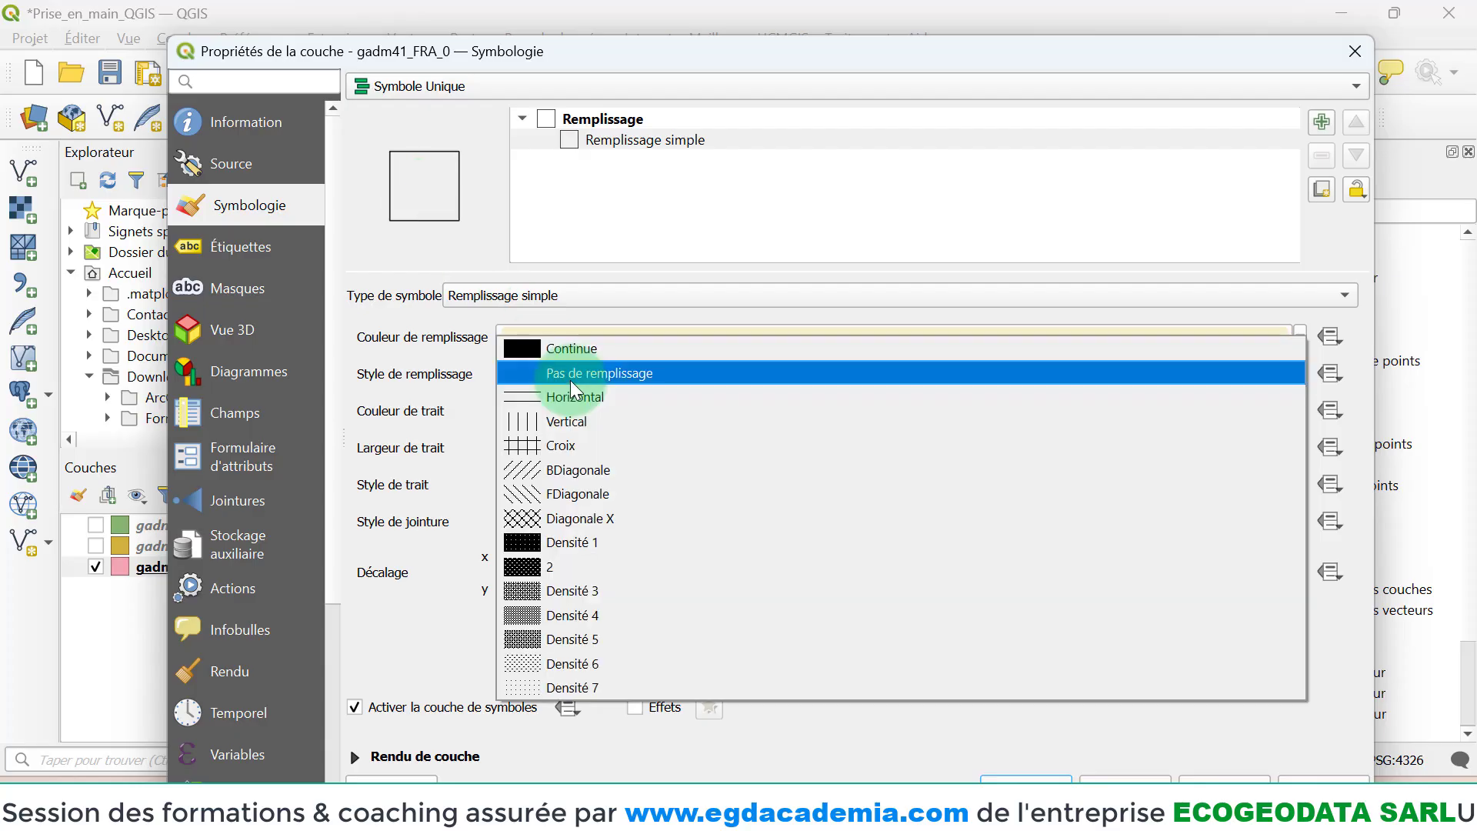
click(569, 509)
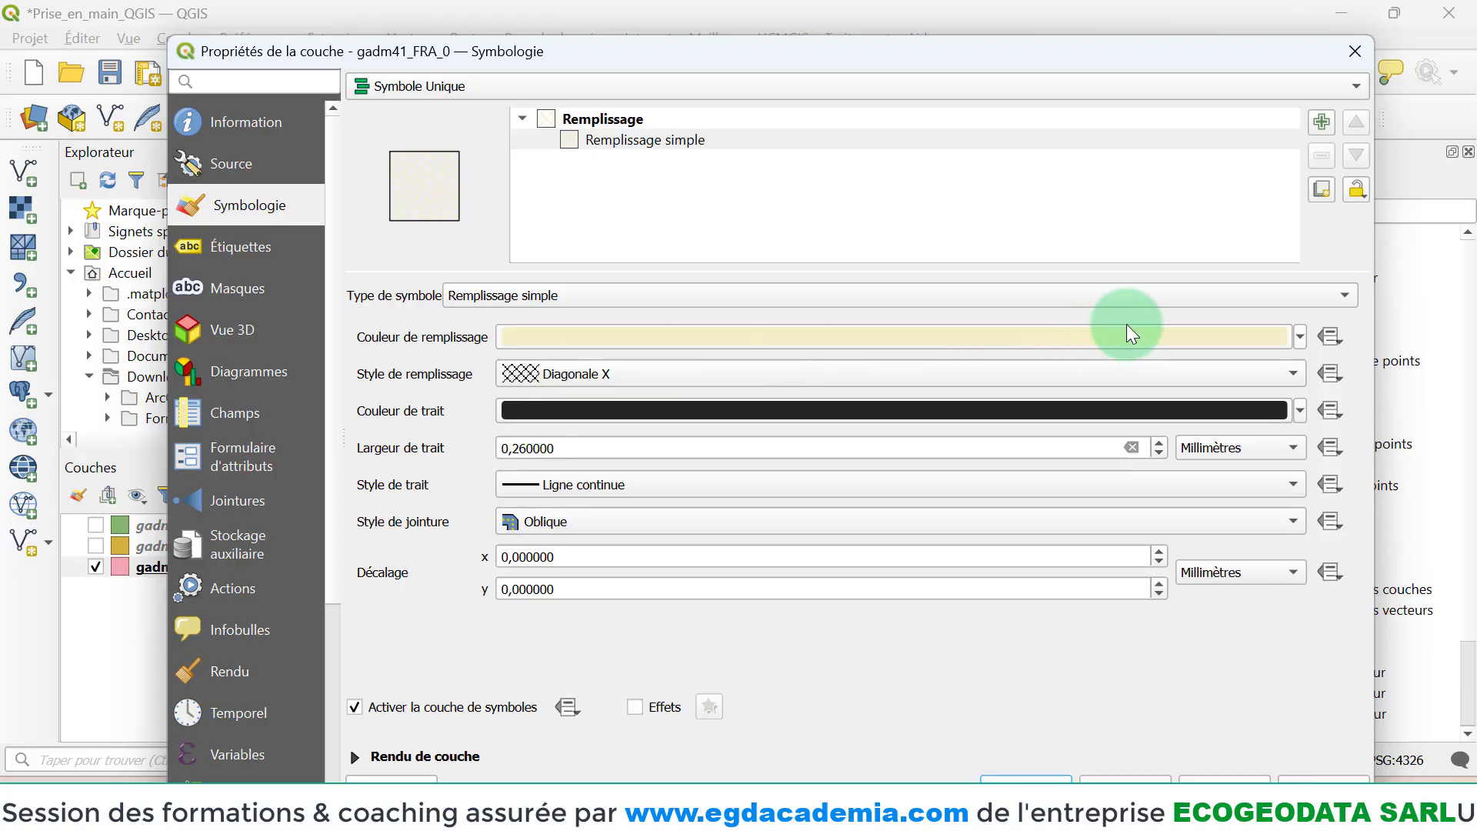
click(1300, 339)
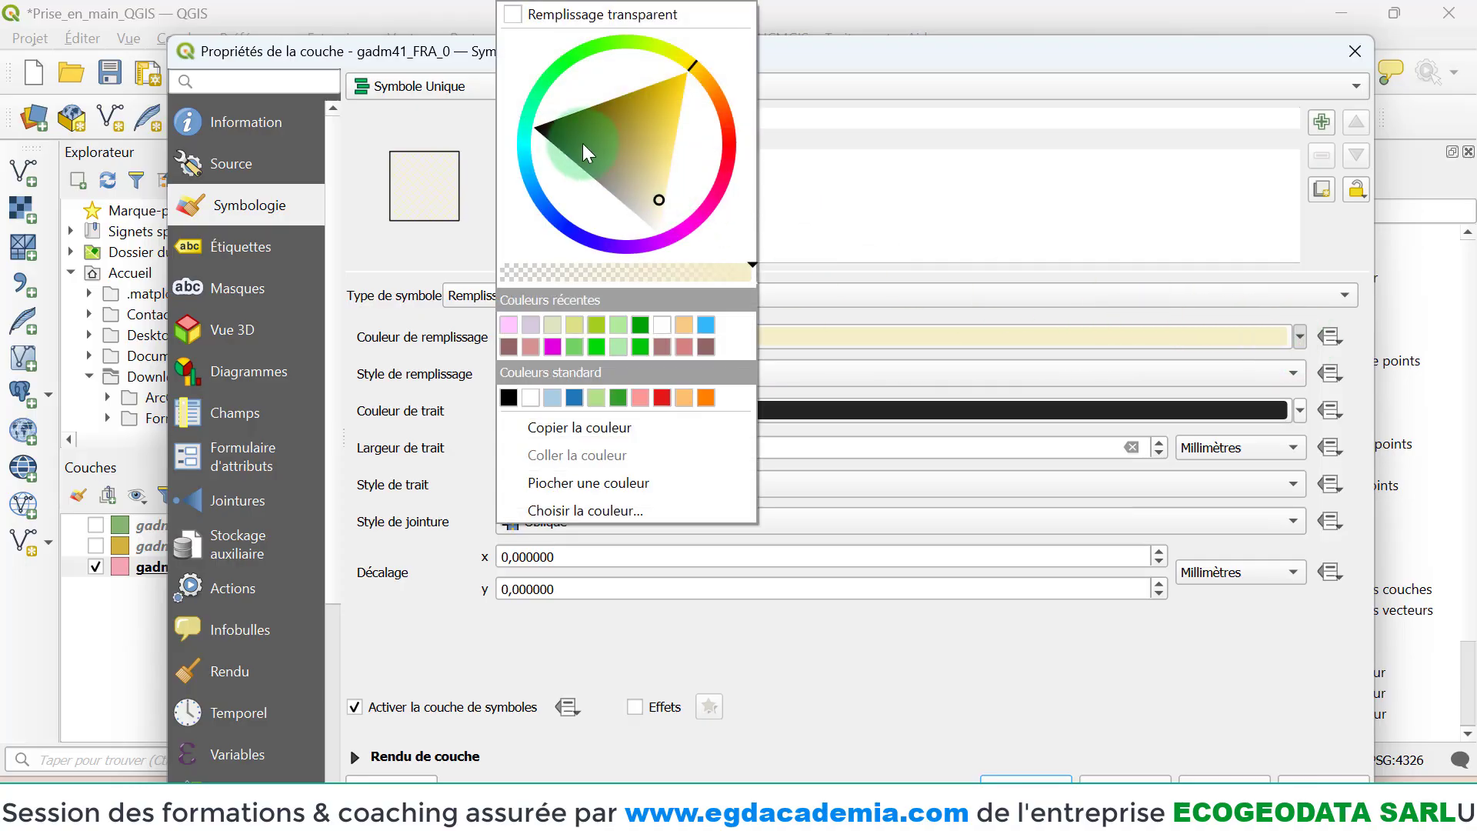
drag(583, 151, 472, 126)
click(471, 127)
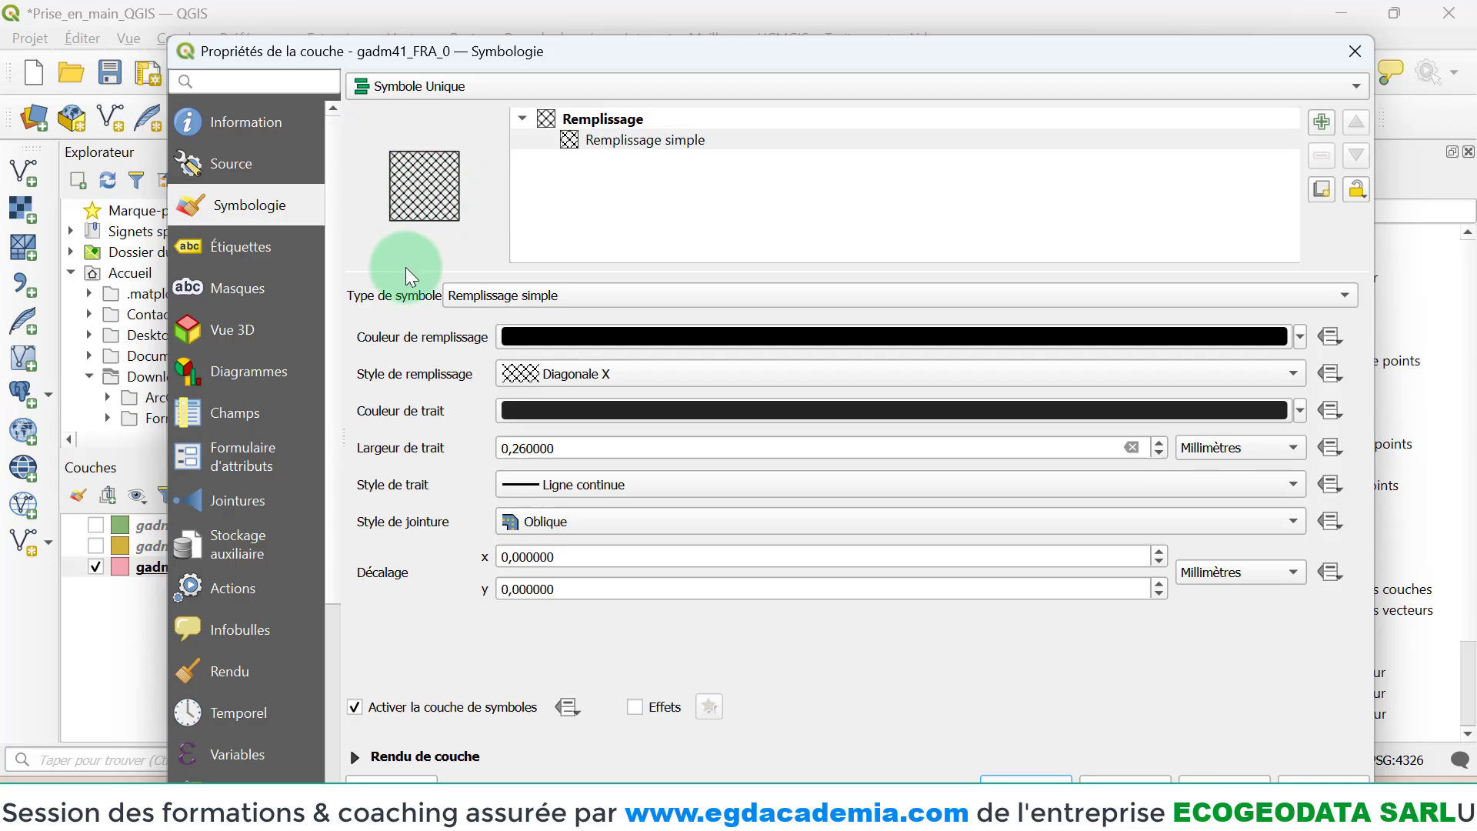
- Restore the Continue fill style and change the fill colour to light beige
click(583, 376)
click(554, 209)
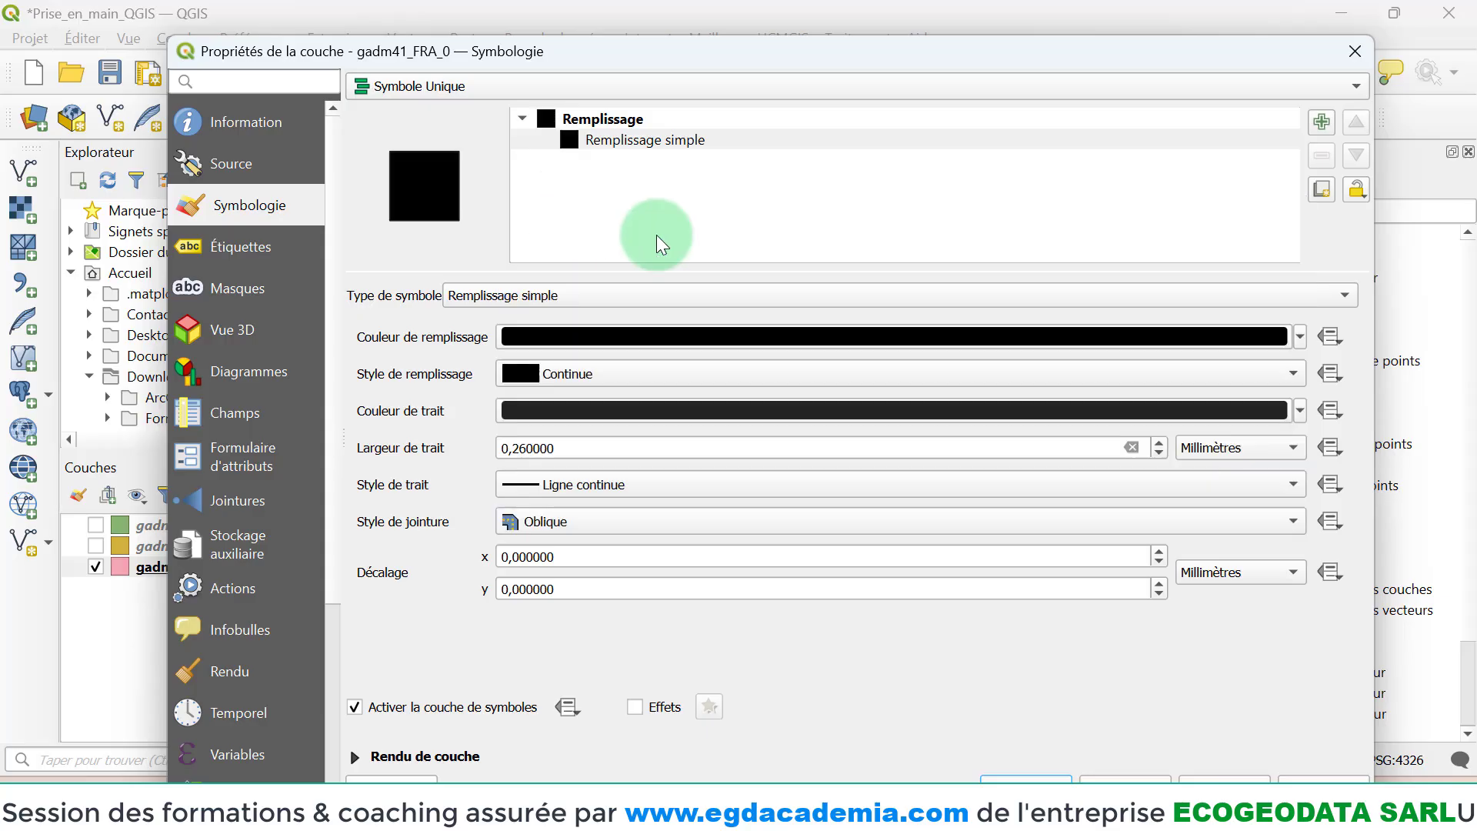
click(1300, 336)
drag(675, 173, 650, 201)
click(466, 238)
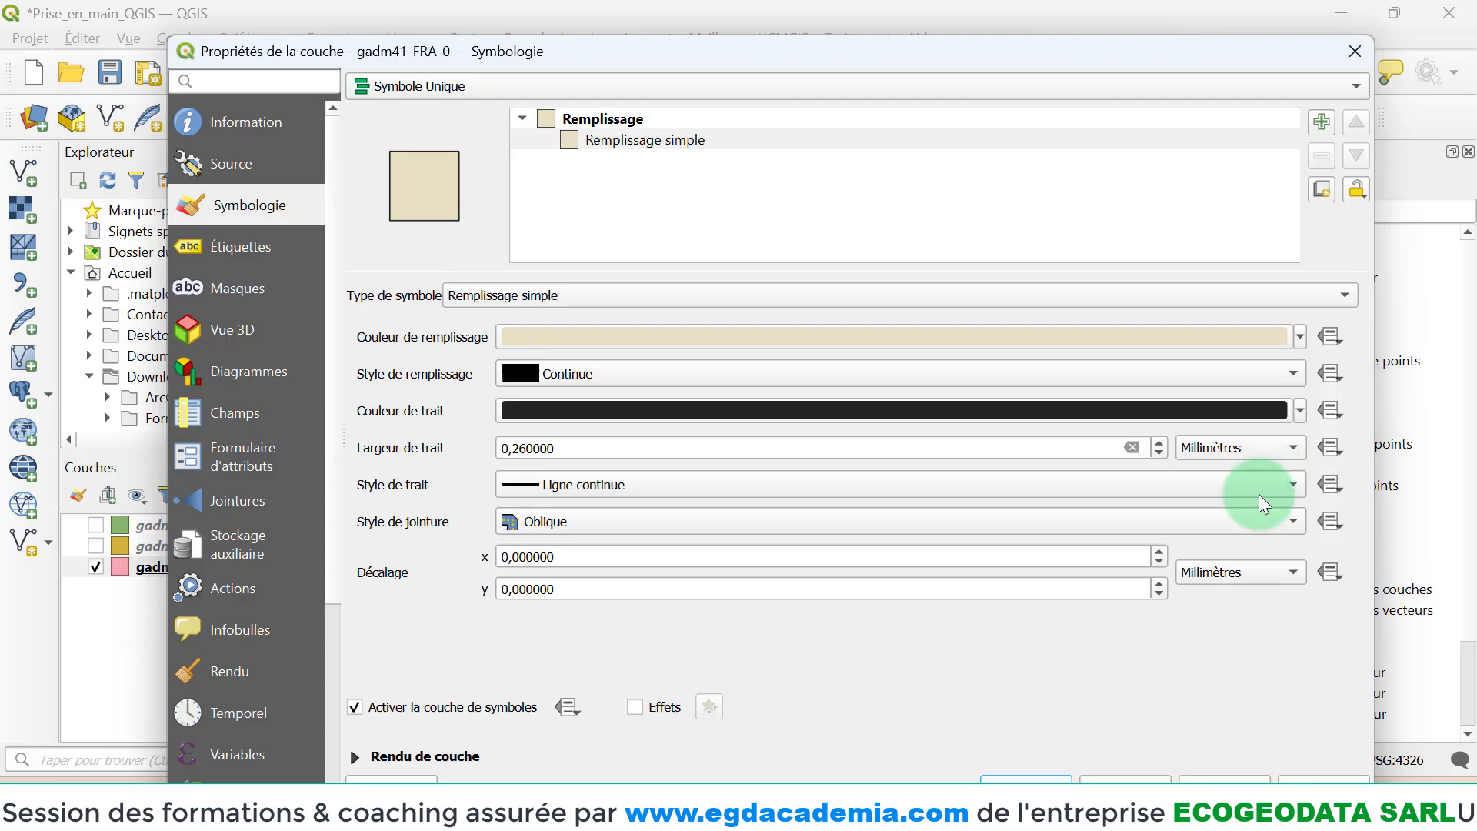
- Apply the Diagonale X fill style and colour the hatch with the standard red
click(1229, 367)
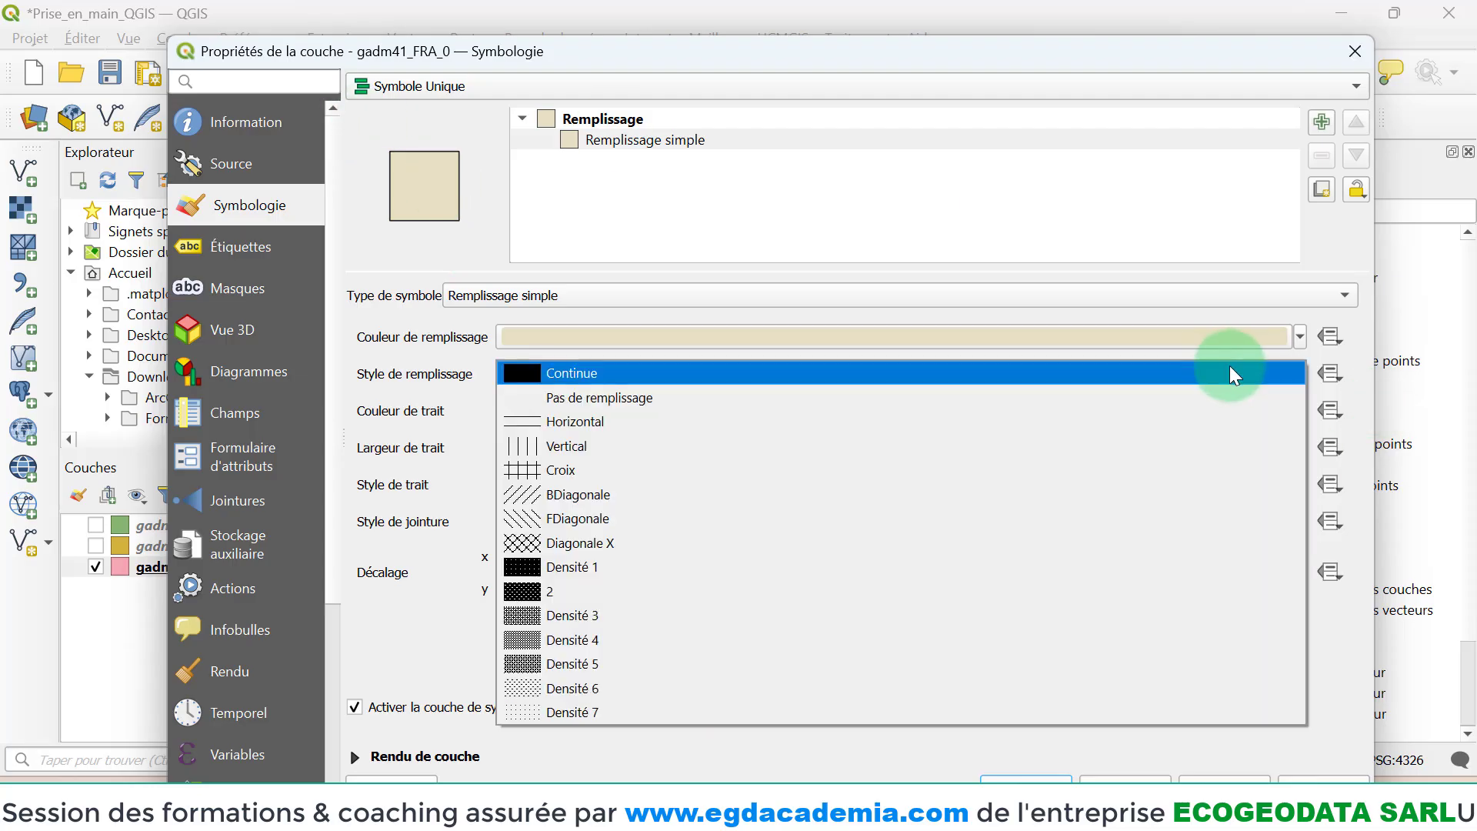
click(667, 543)
click(1298, 338)
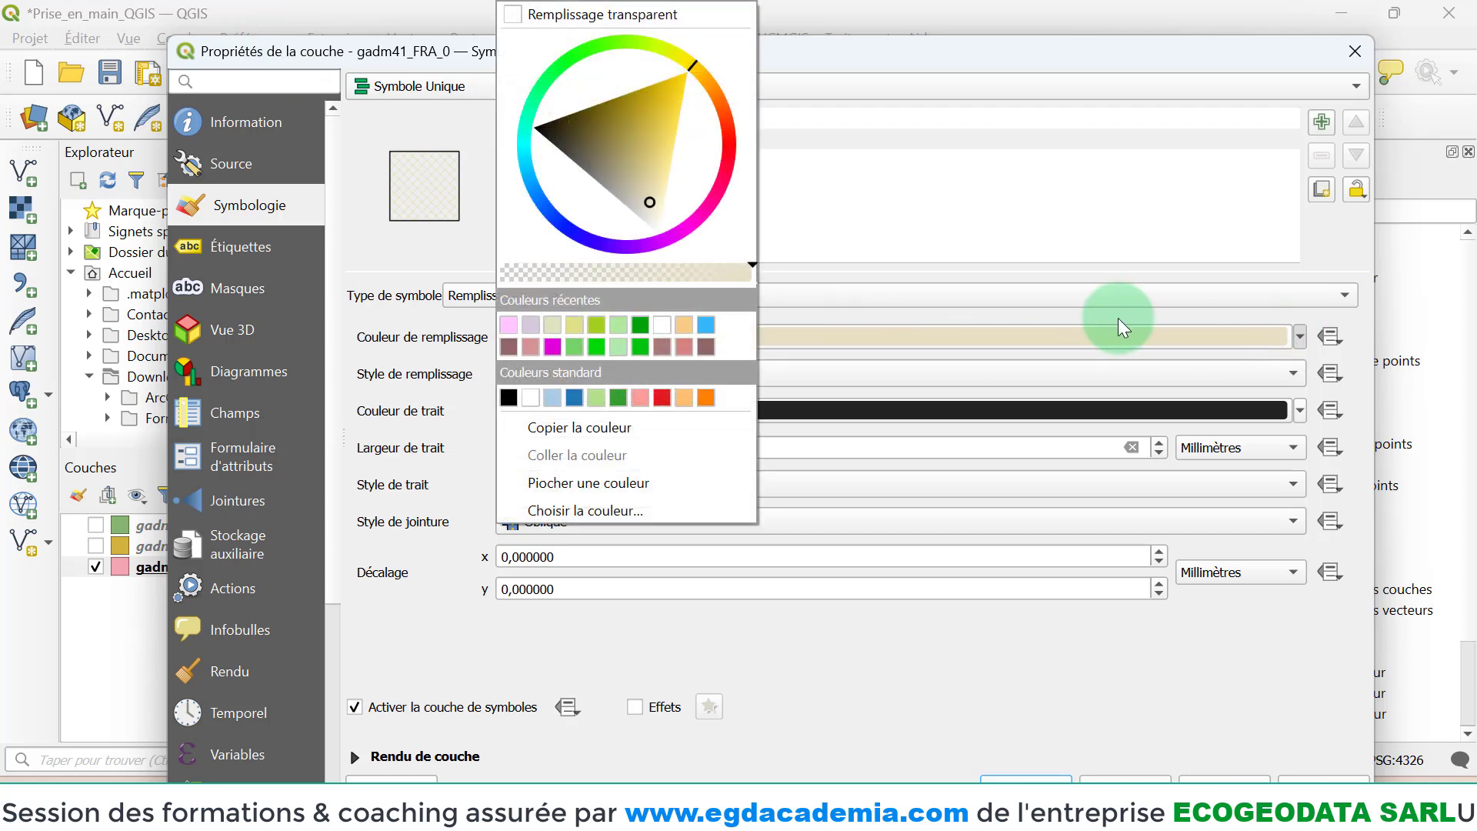
click(666, 395)
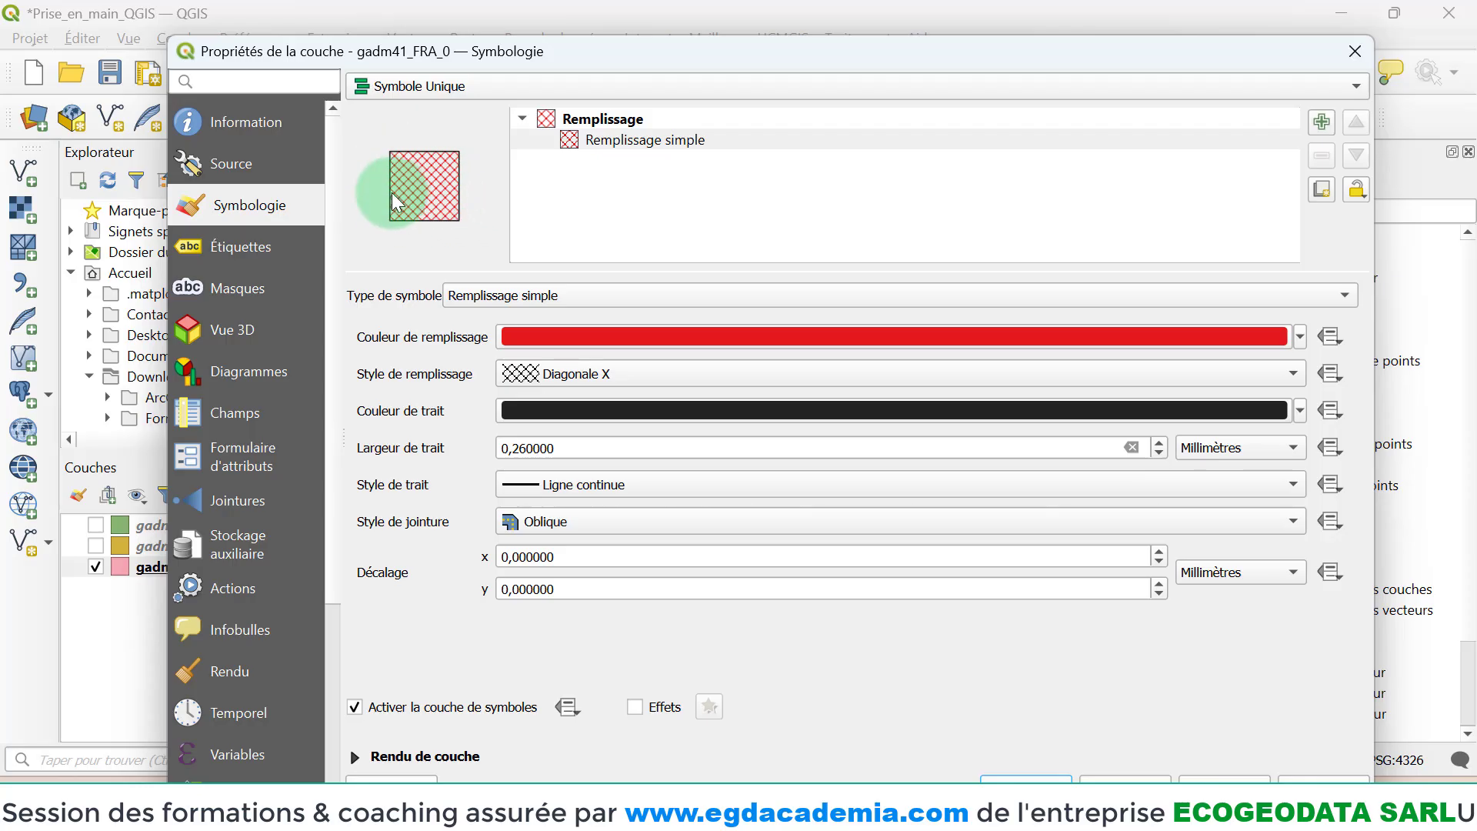
- Return the fill style to Continue and set the fill colour to a pale yellowish beige
click(548, 376)
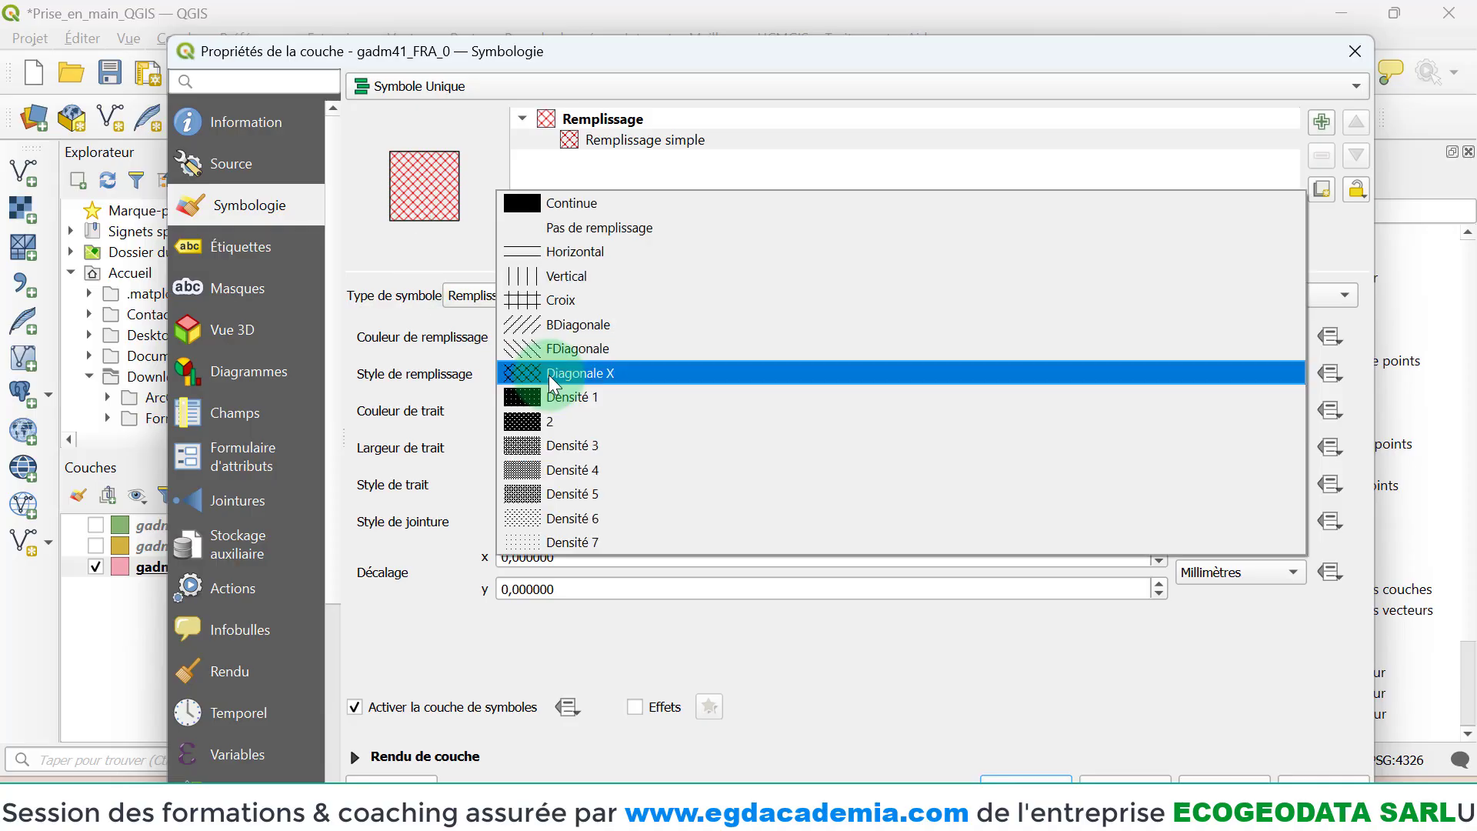
click(552, 204)
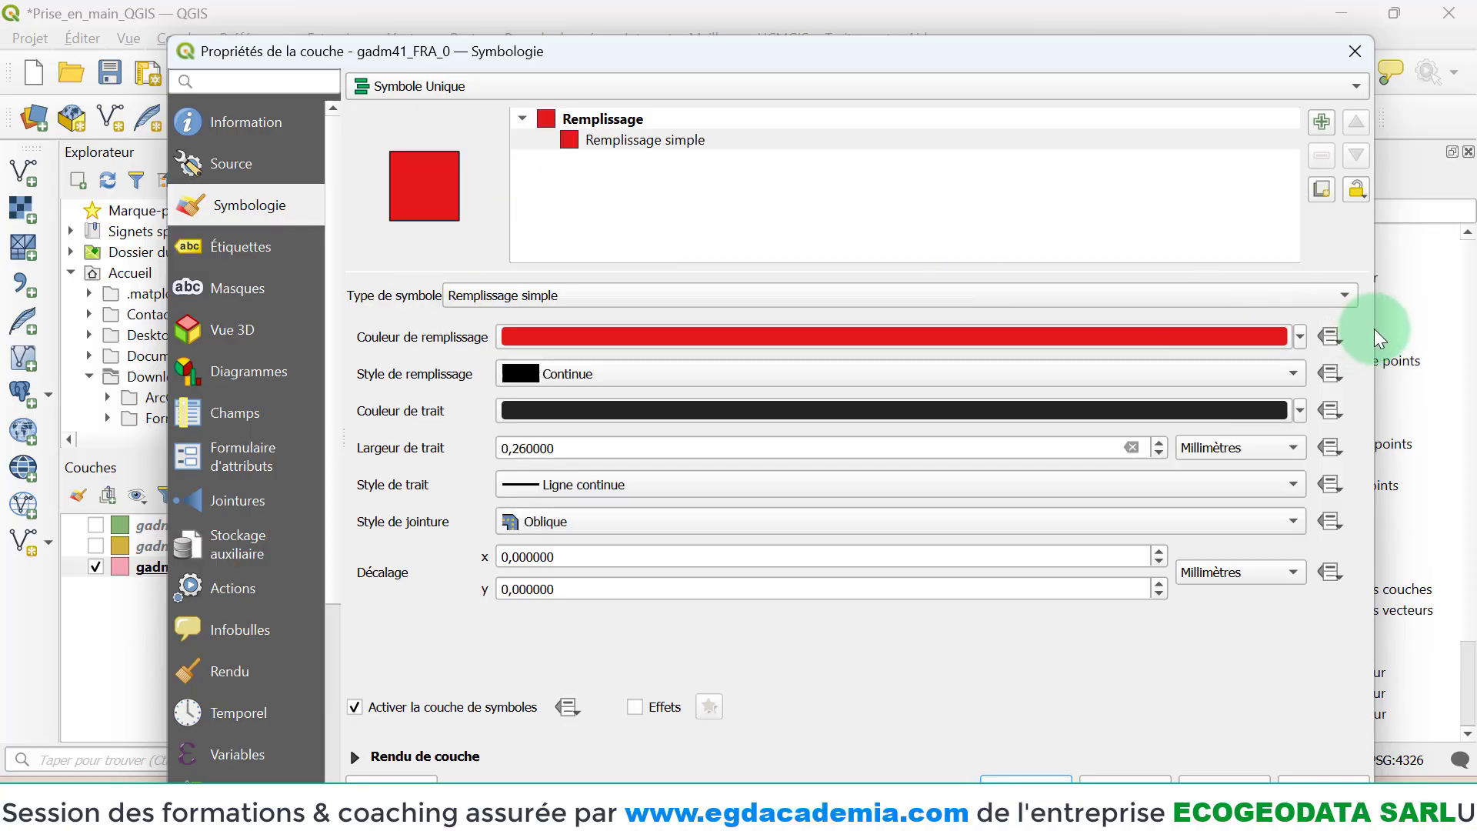
click(1299, 339)
click(685, 66)
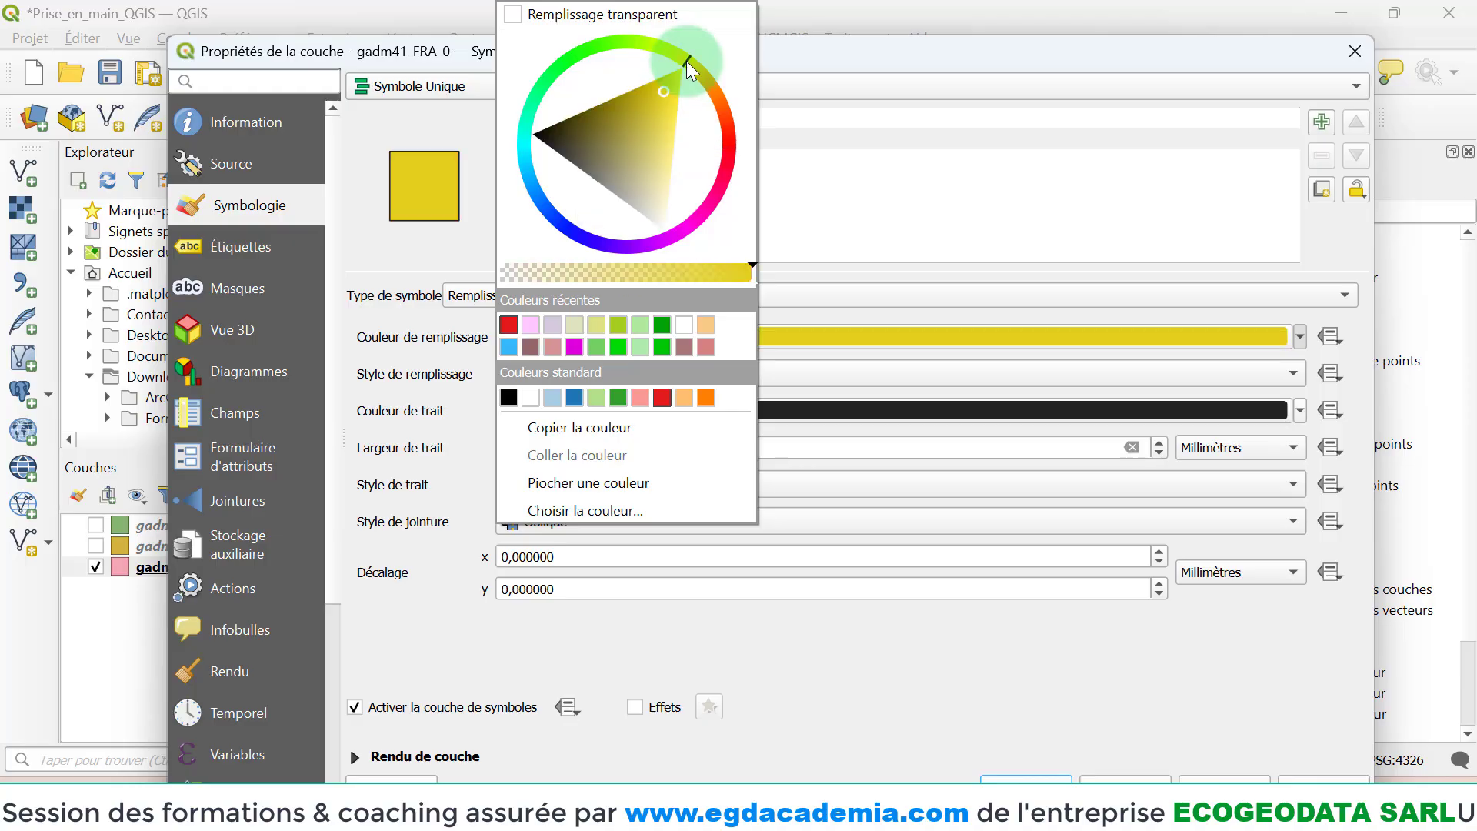
drag(659, 183, 653, 201)
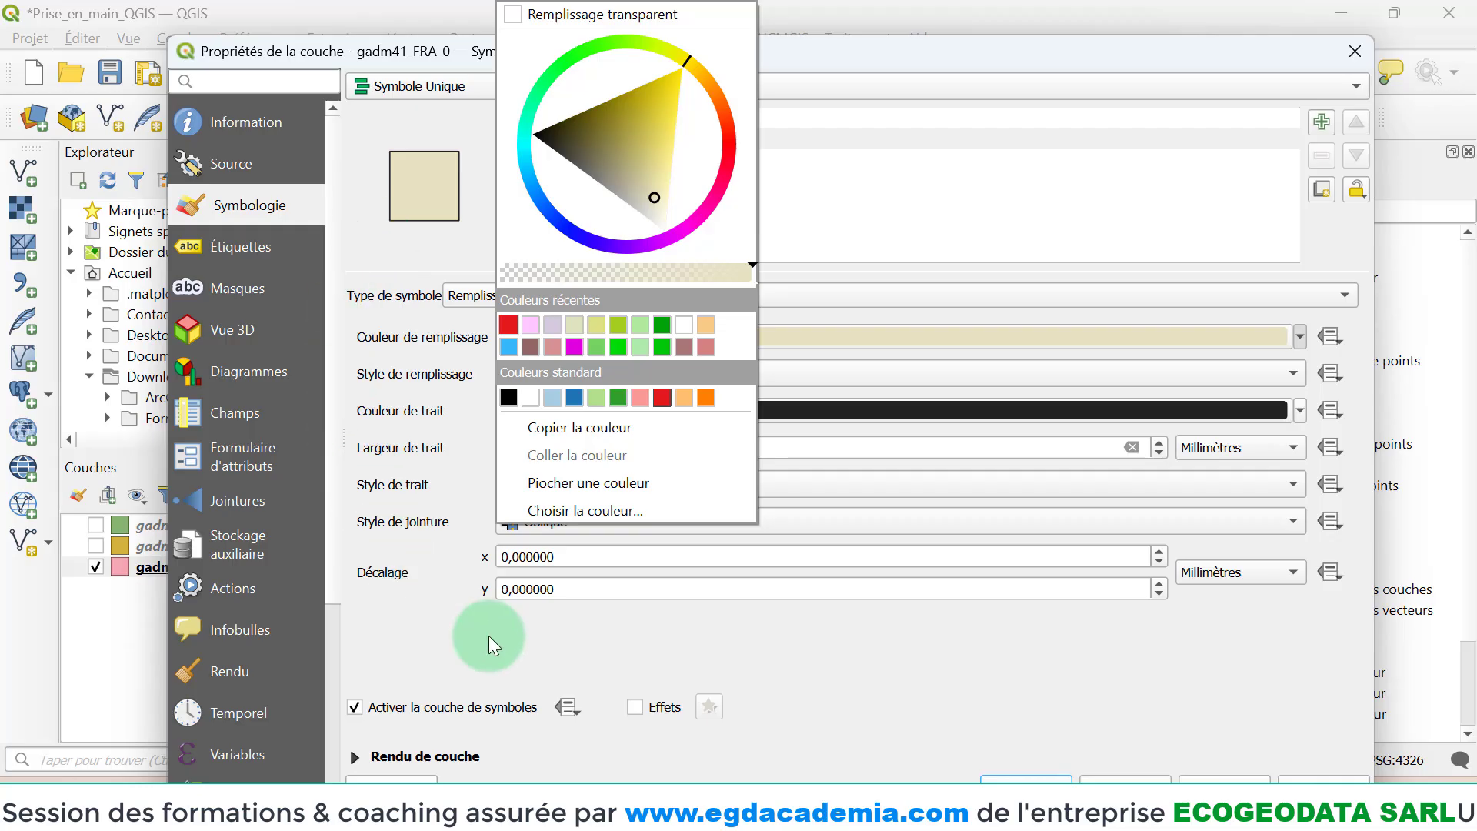
- Narrow the layer properties dialog, move it aside to expose the map, and apply the beige fill to gadm41_FRA_0
click(806, 656)
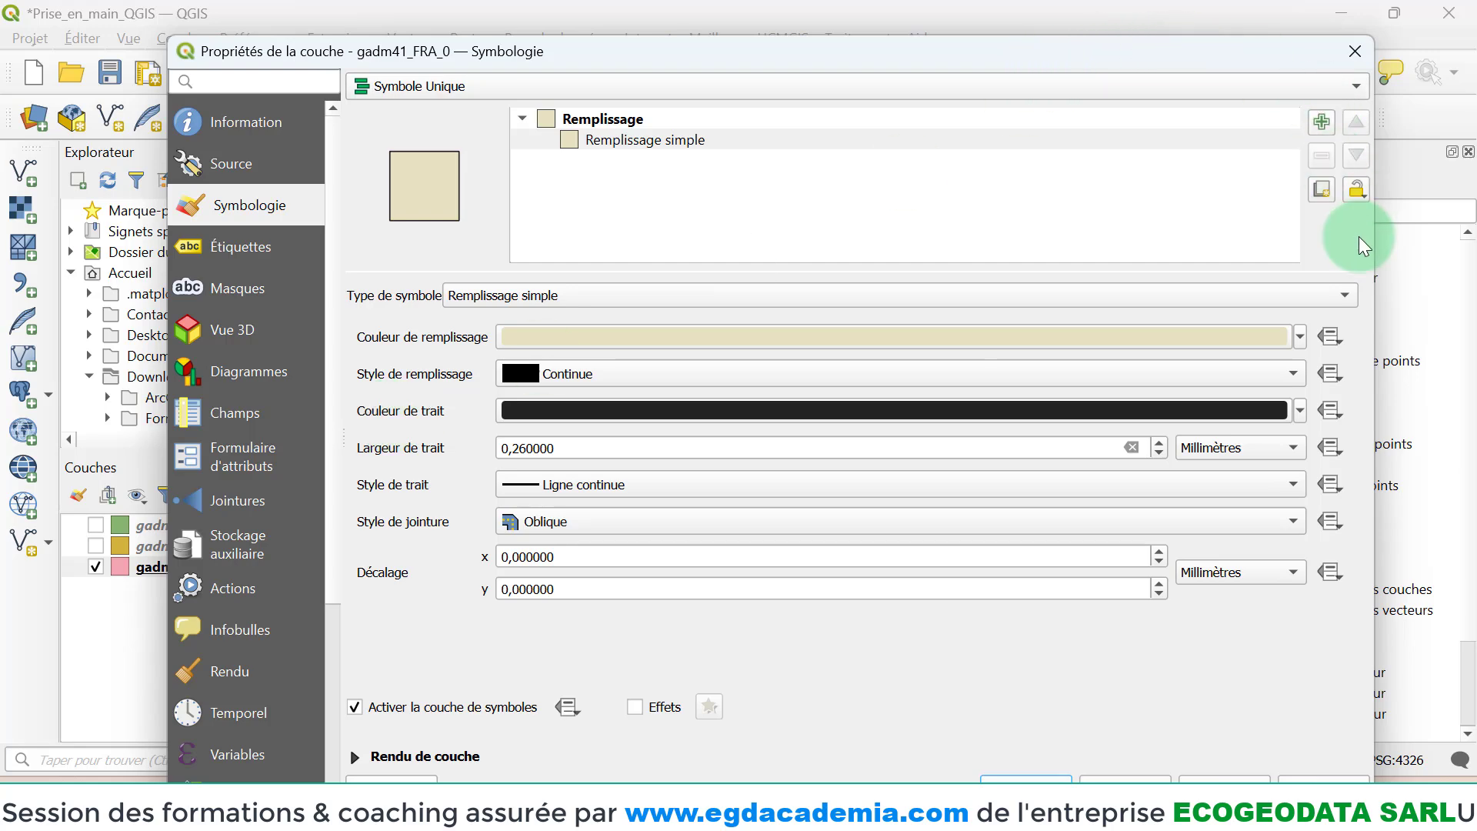
drag(1372, 244, 1188, 245)
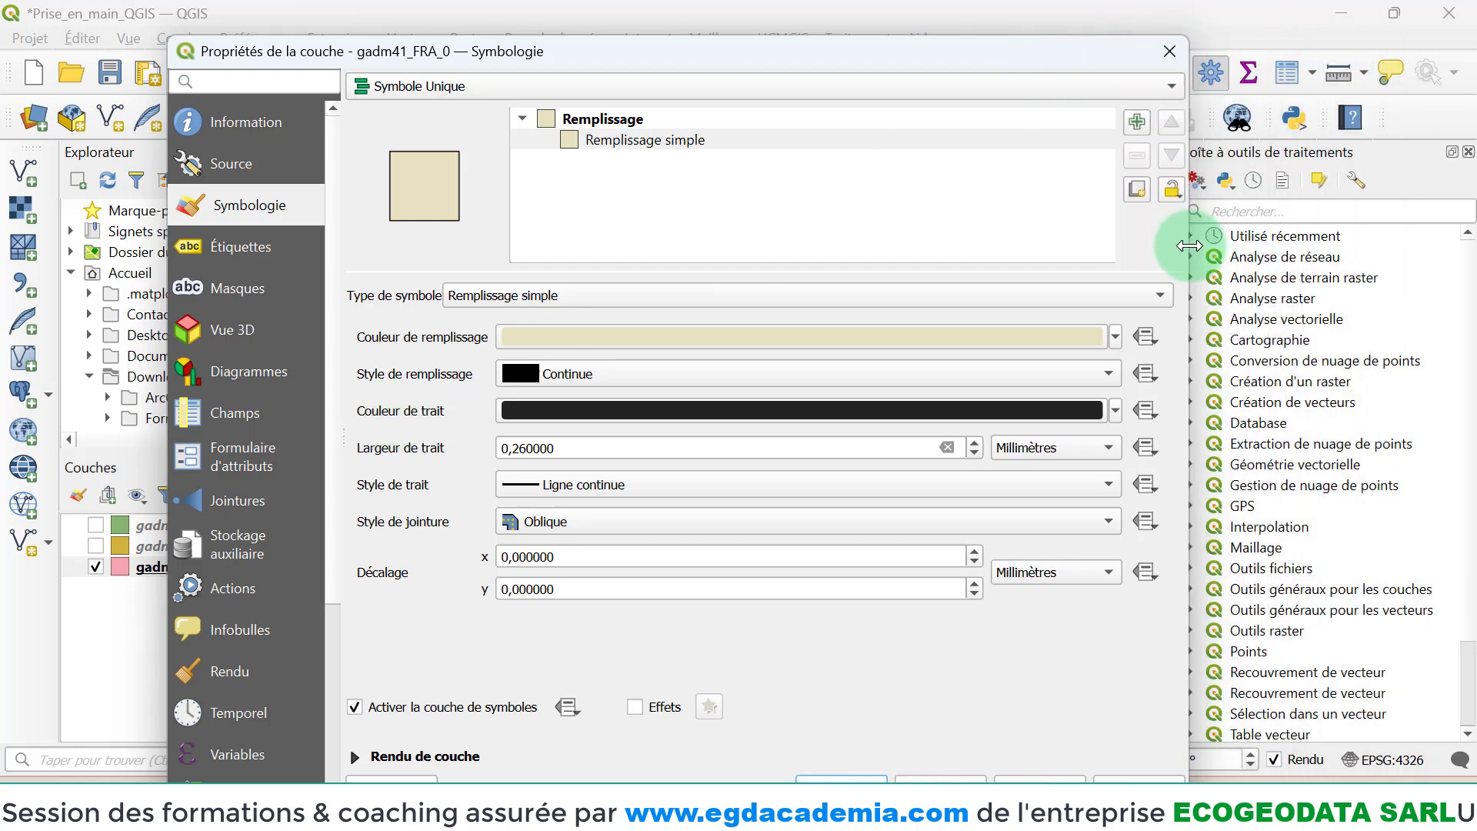
drag(1032, 67, 690, 48)
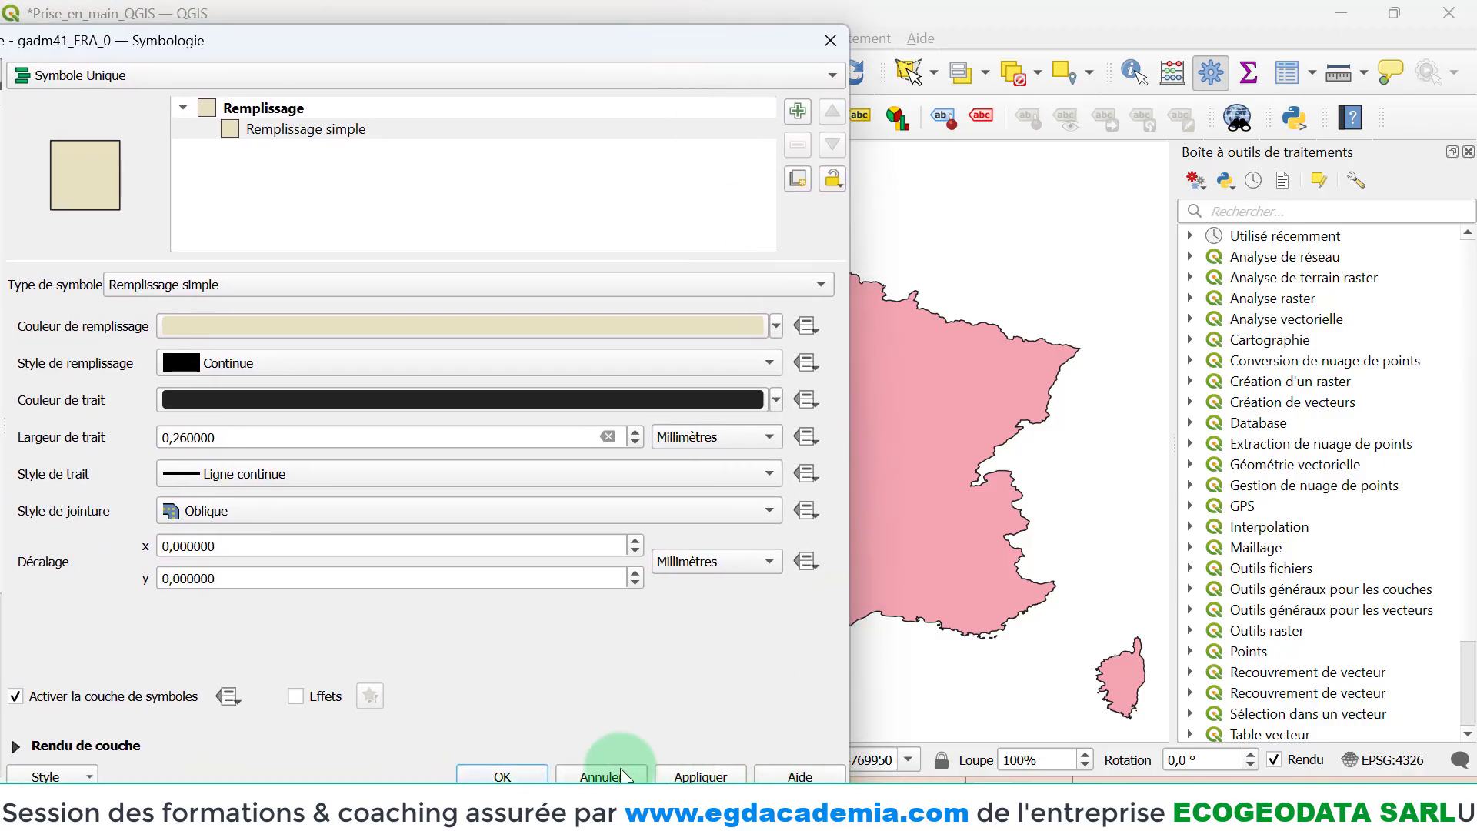
click(701, 775)
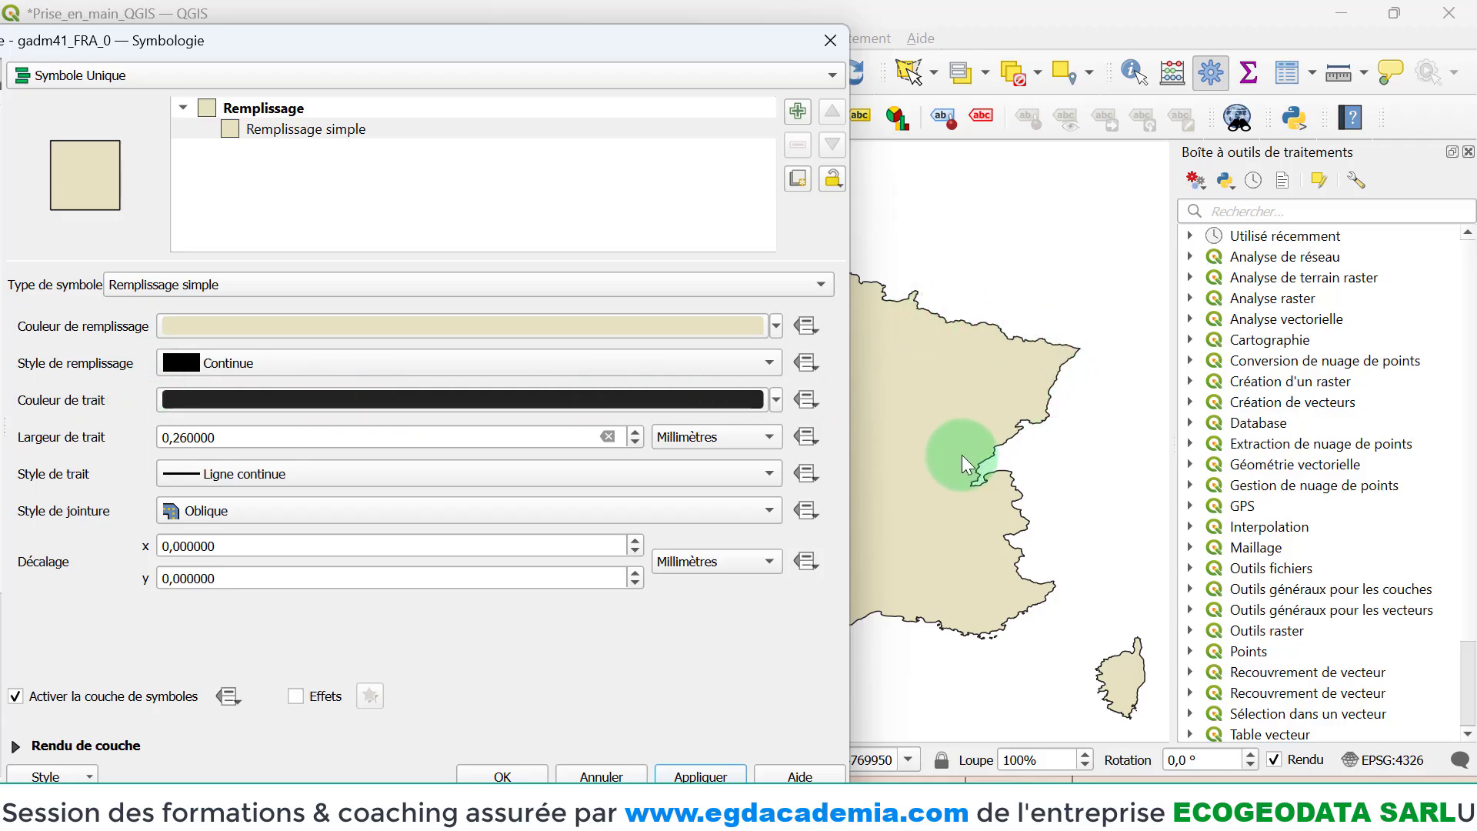
- Try a pure red outline with a width of 1,06 mm on gadm41_FRA_0 and apply it to the map
click(774, 398)
click(389, 154)
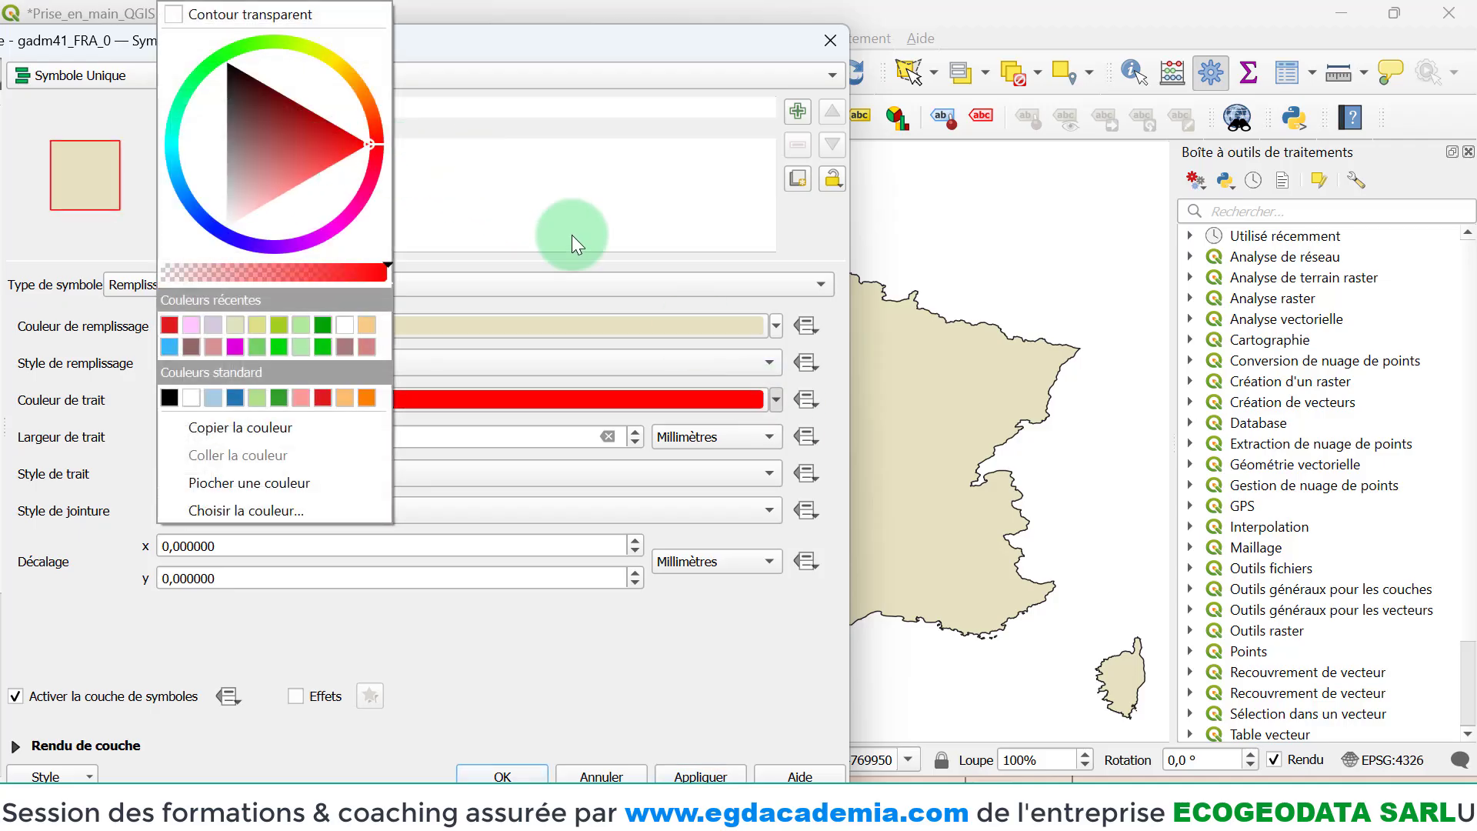
click(786, 307)
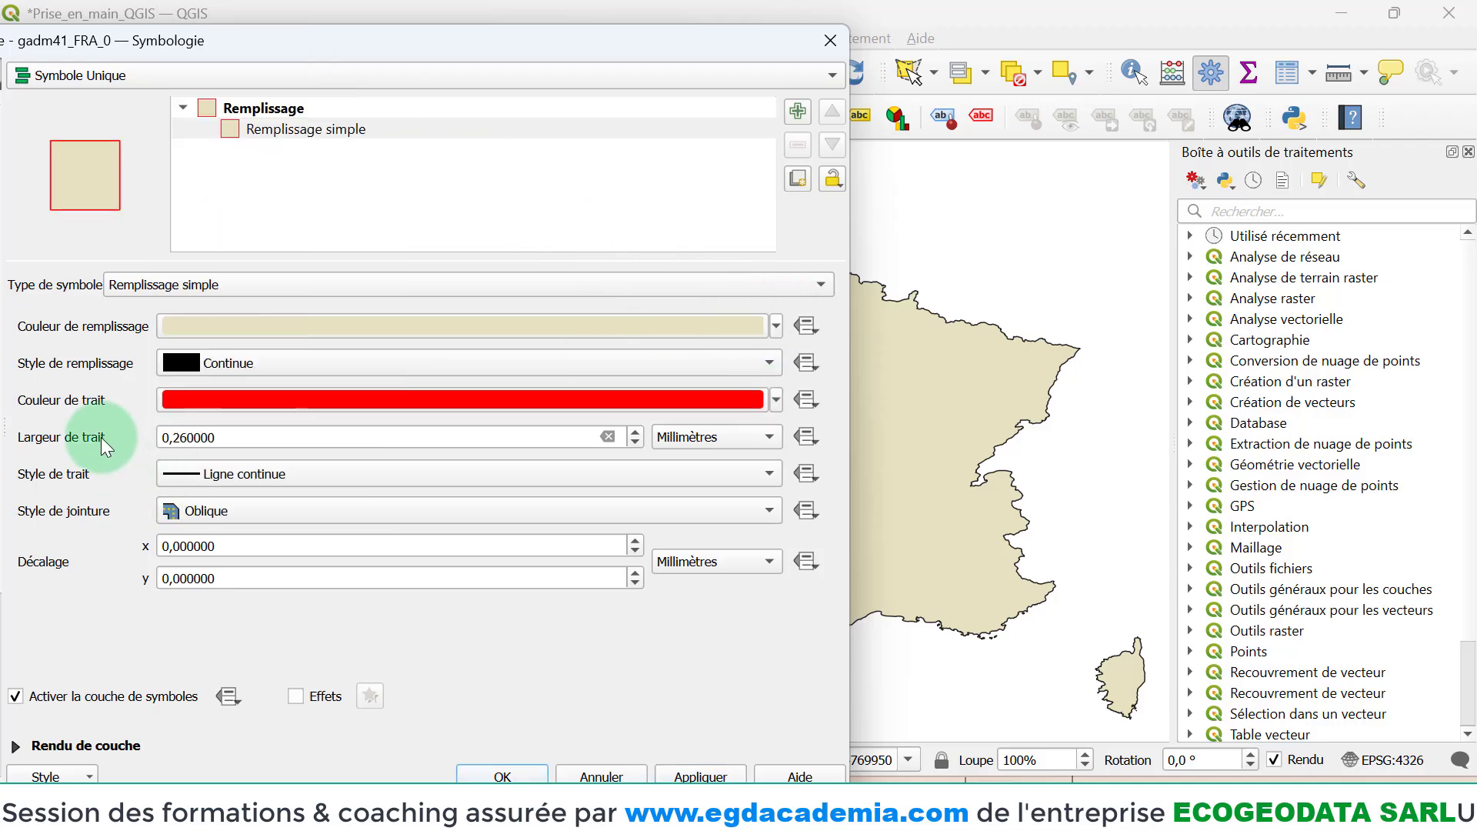
drag(198, 437, 466, 456)
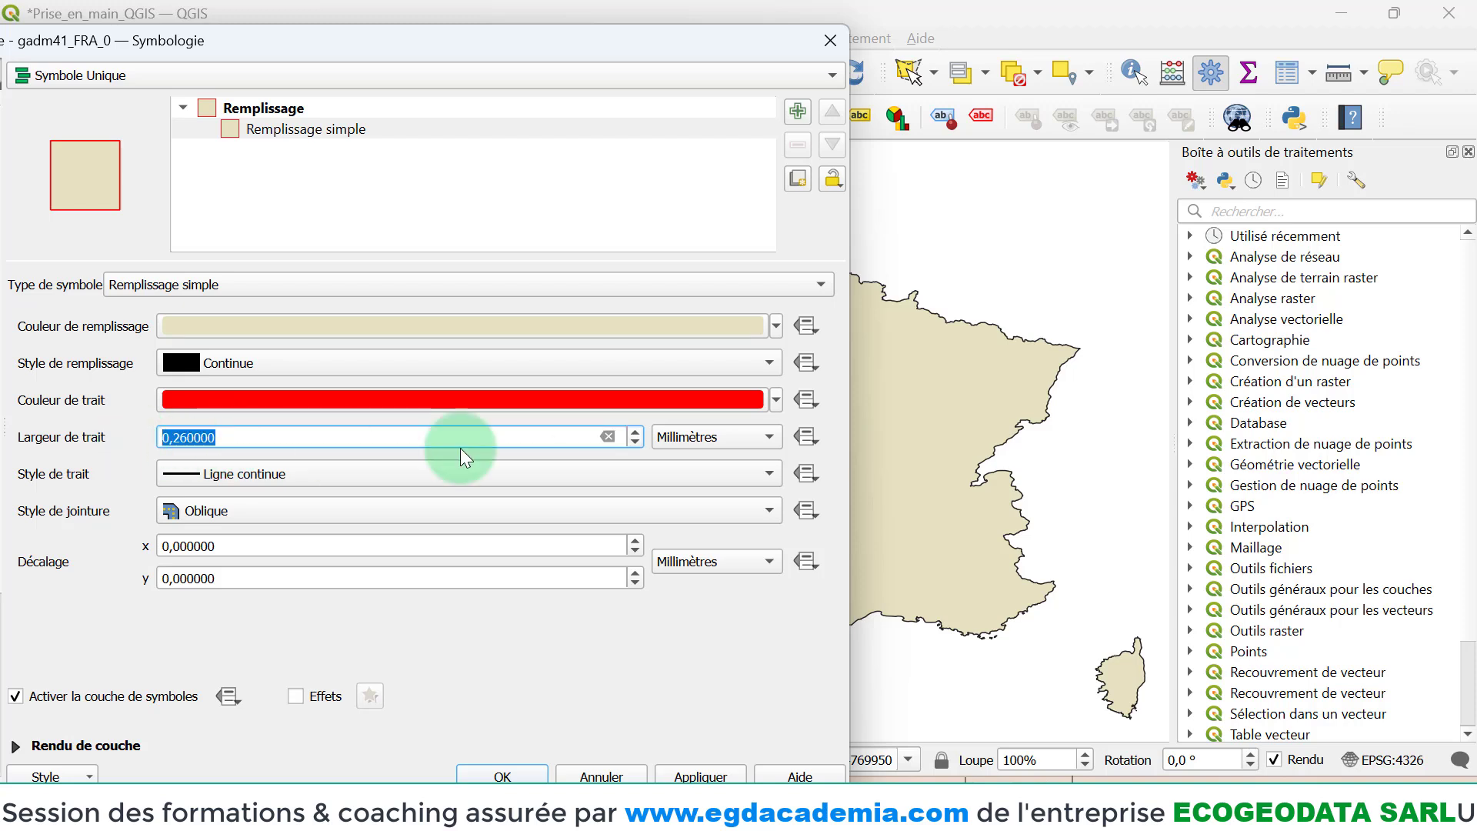
click(635, 433)
click(635, 432)
click(635, 432)
click(636, 432)
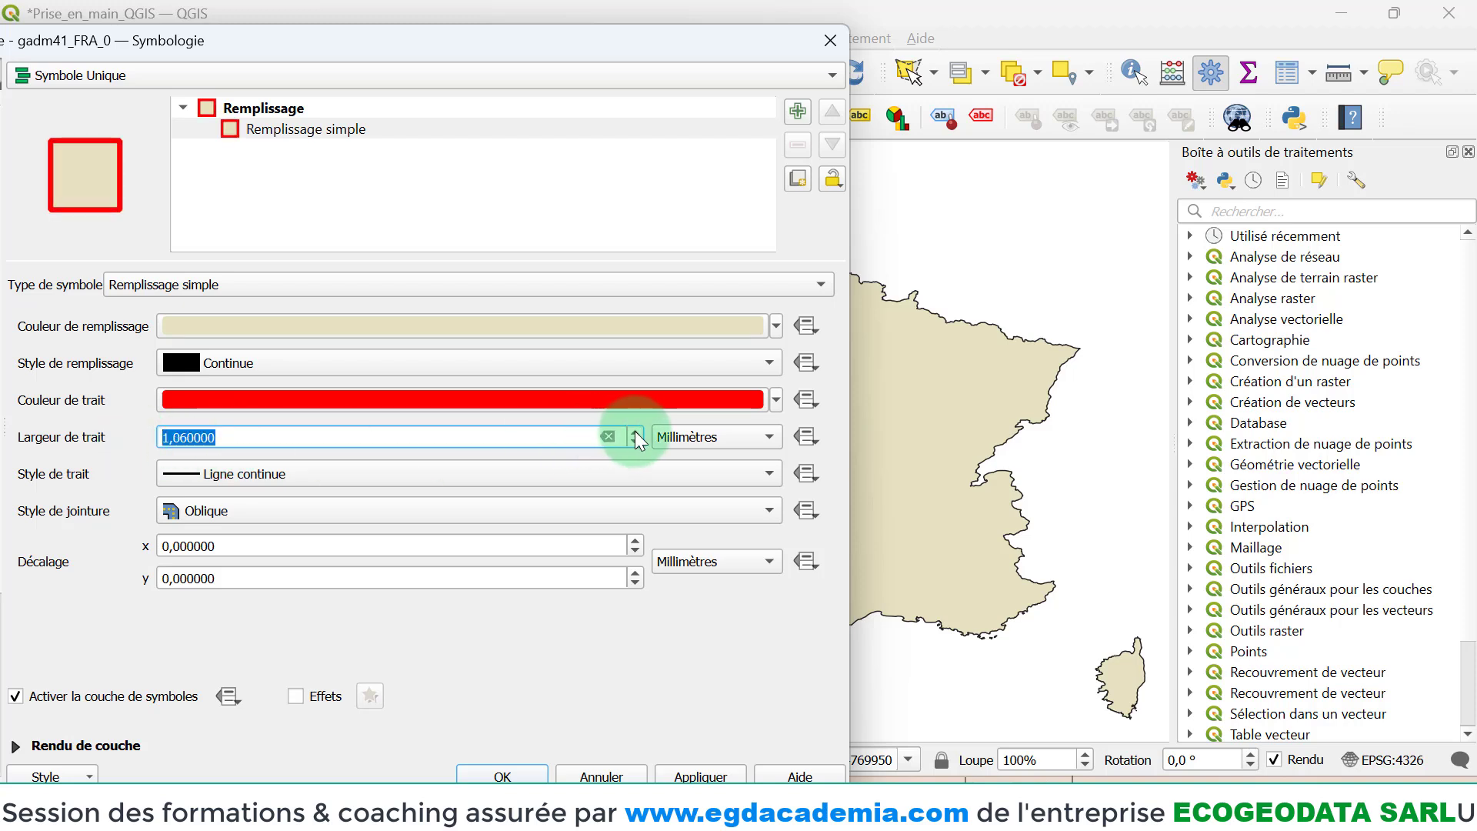
click(723, 777)
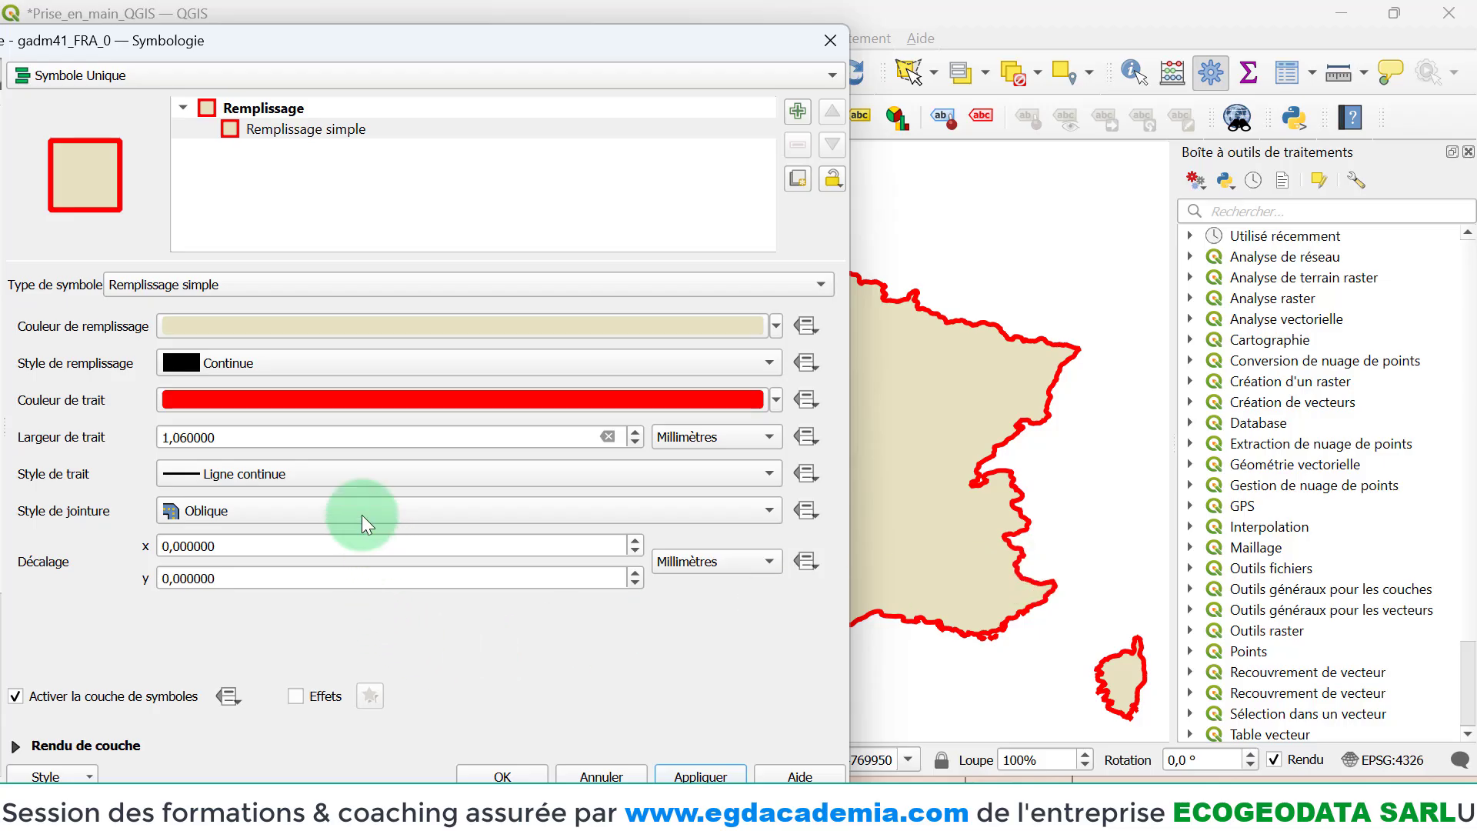
- Try the Ligne en tiret stroke style on the gadm41_FRA_0 outline and apply it
click(230, 474)
click(252, 527)
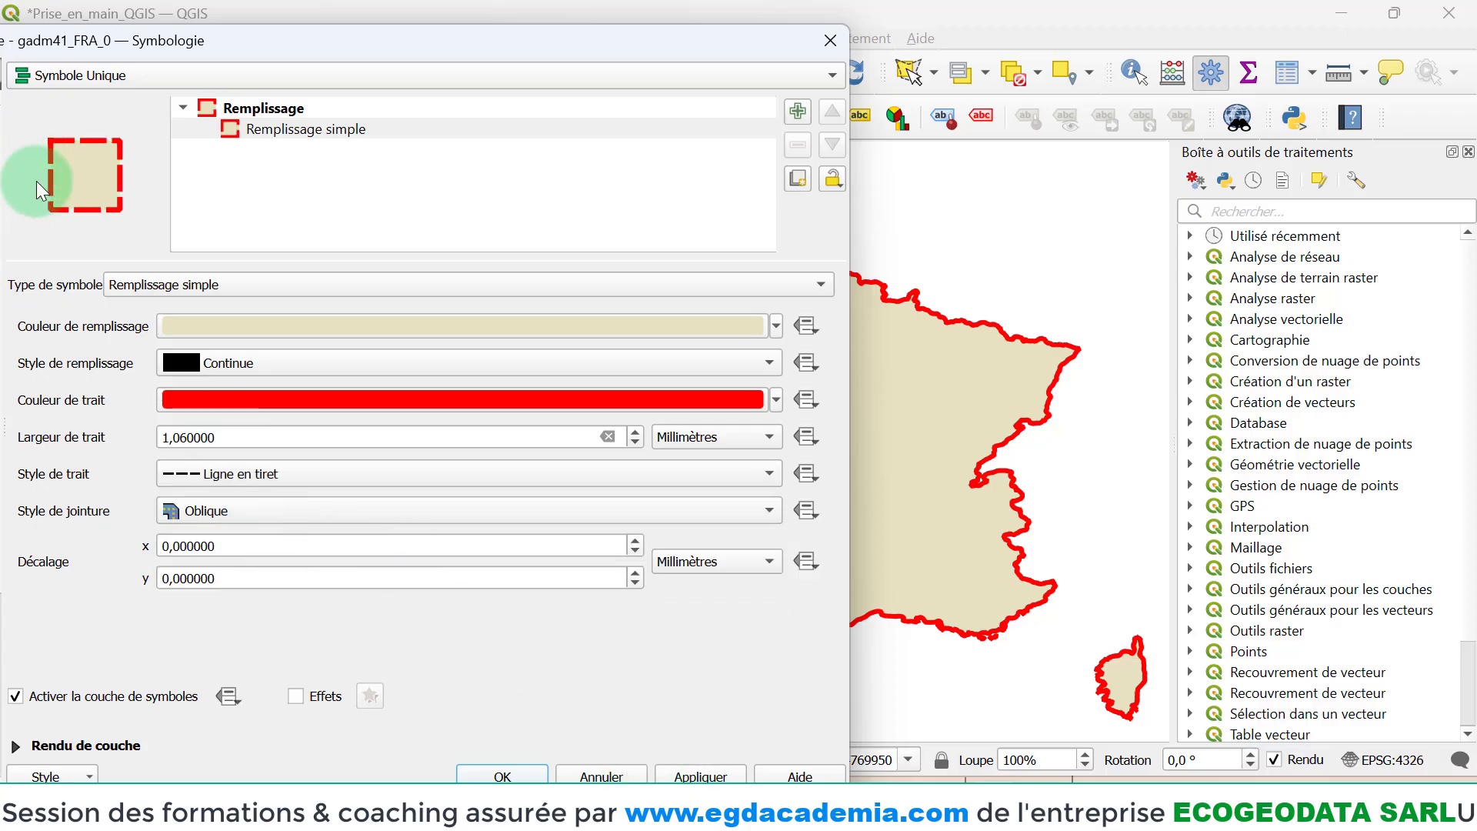
click(700, 775)
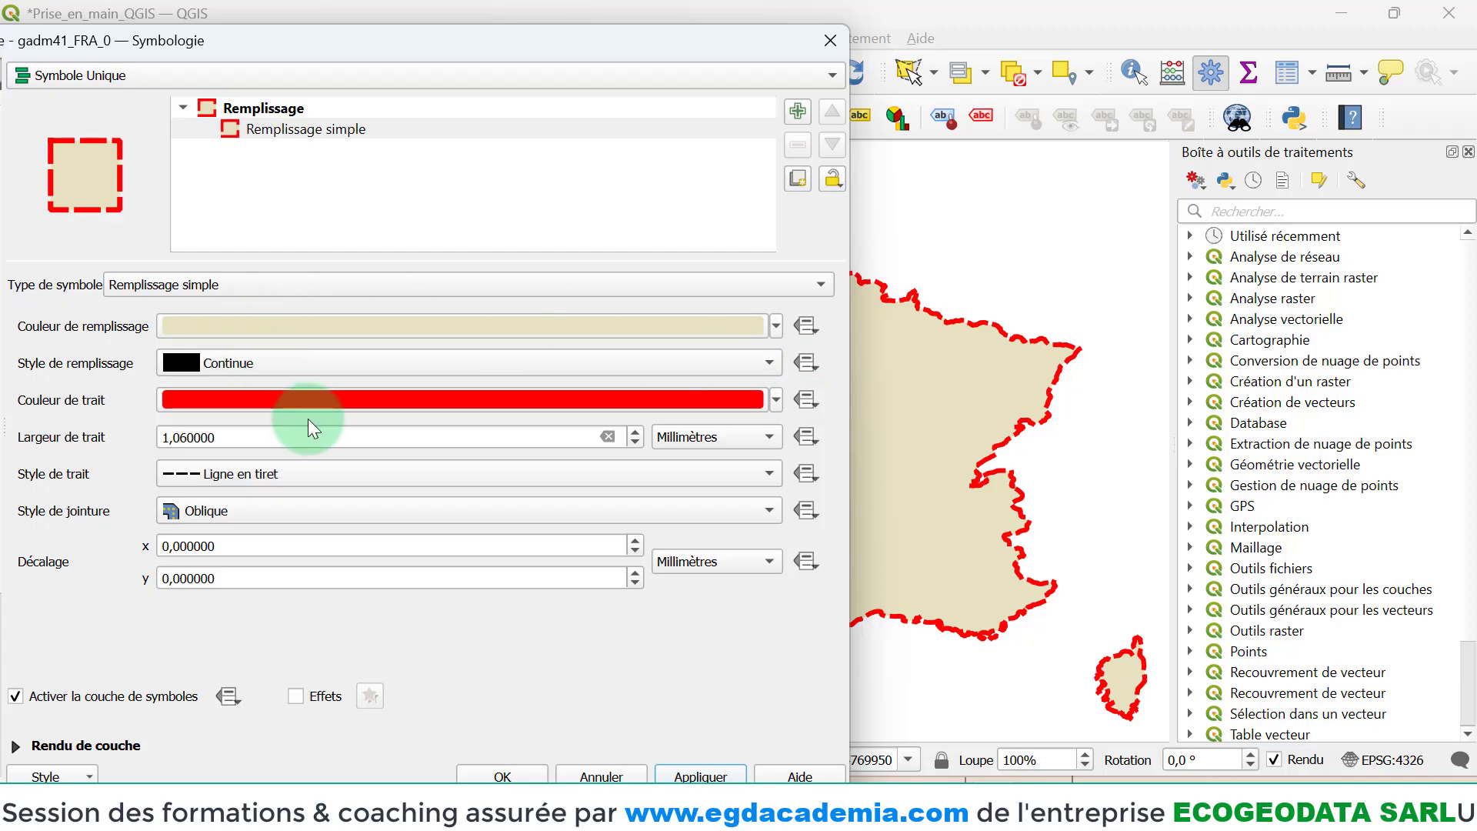
- Return the stroke style to Ligne continue and reduce the outline width to 0,46 mm
click(271, 477)
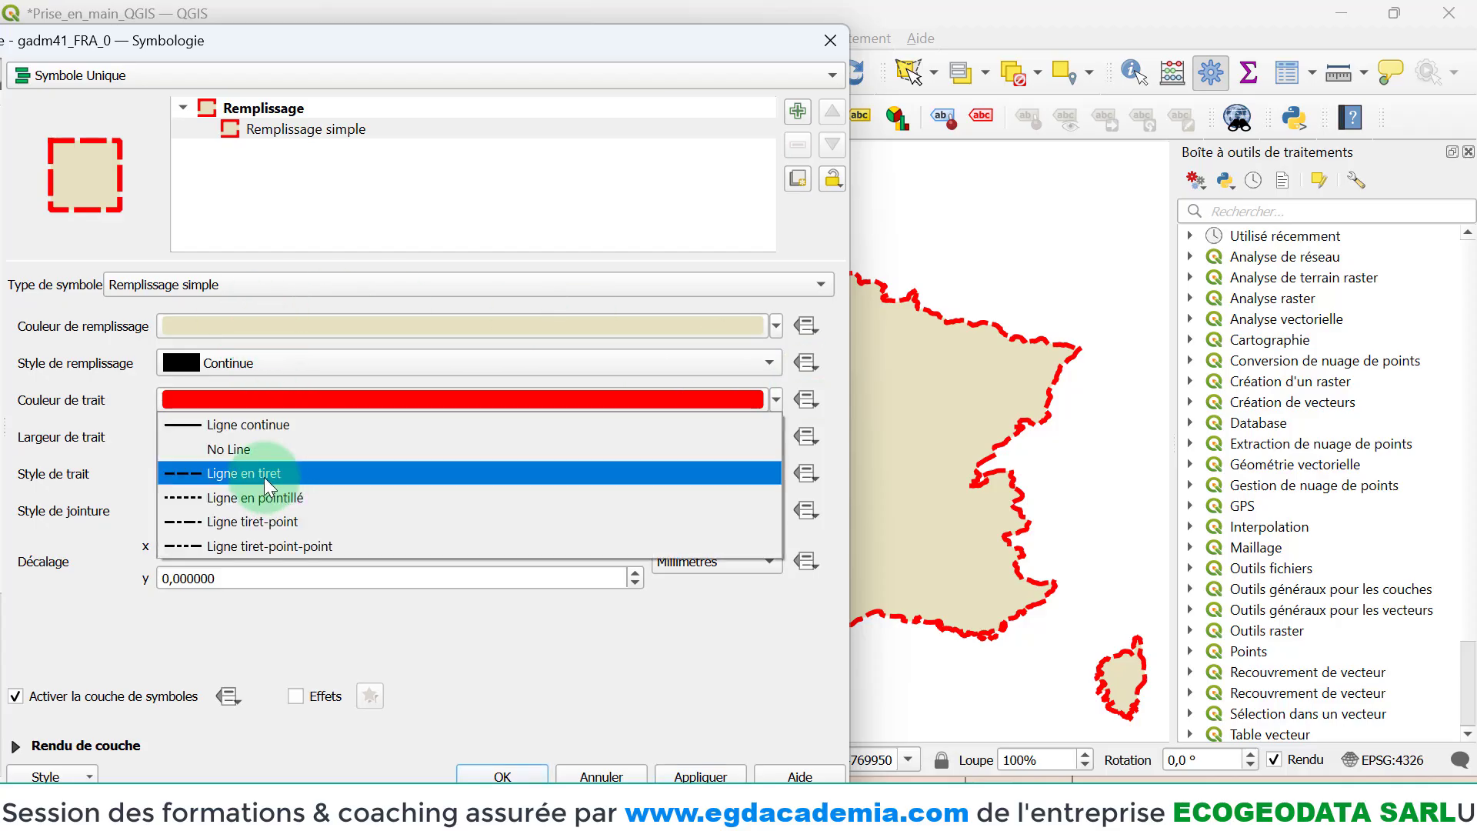
click(258, 428)
scroll(262, 435, down, 1)
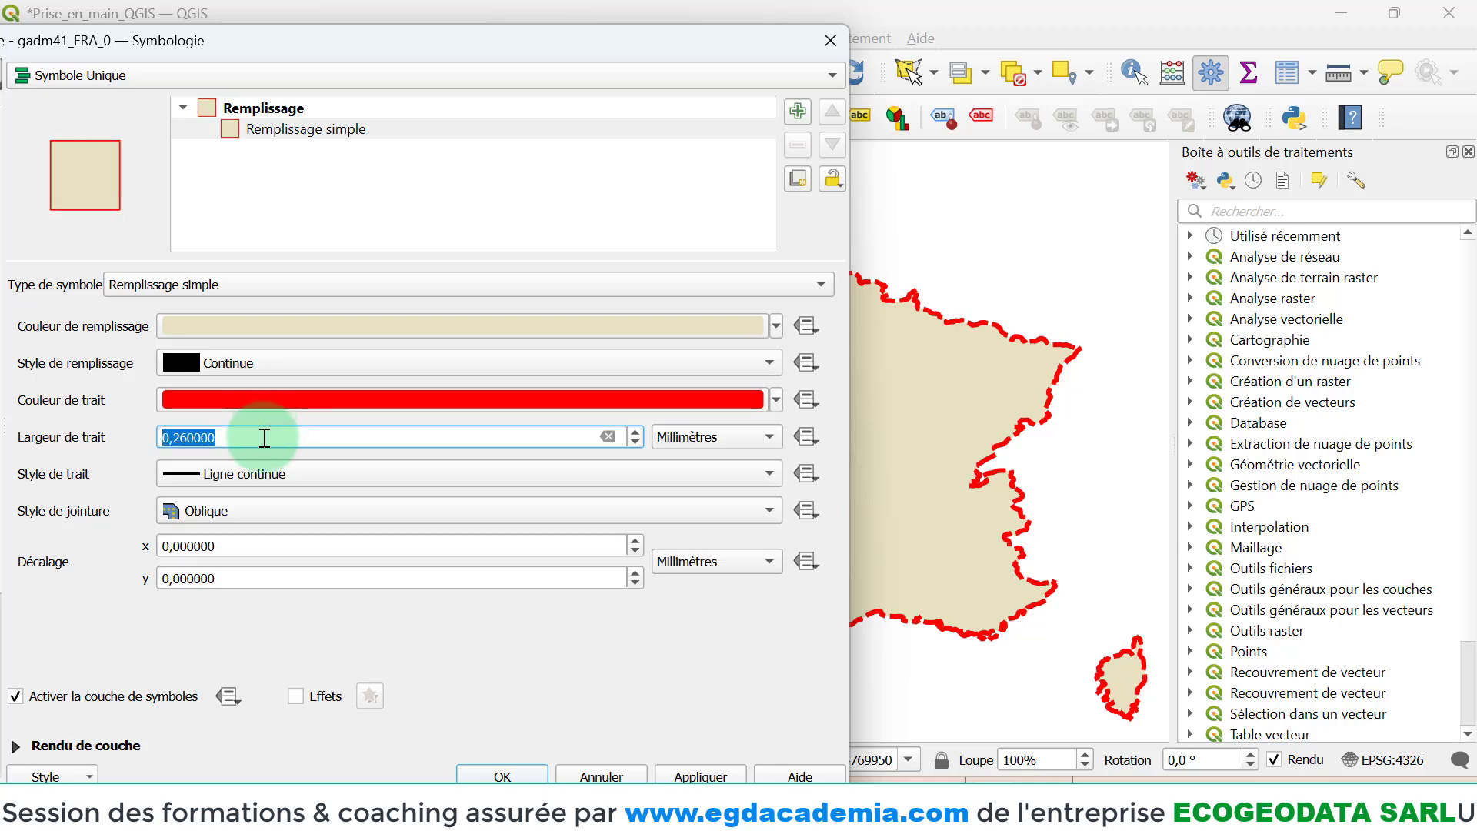
scroll(264, 437, down, 2)
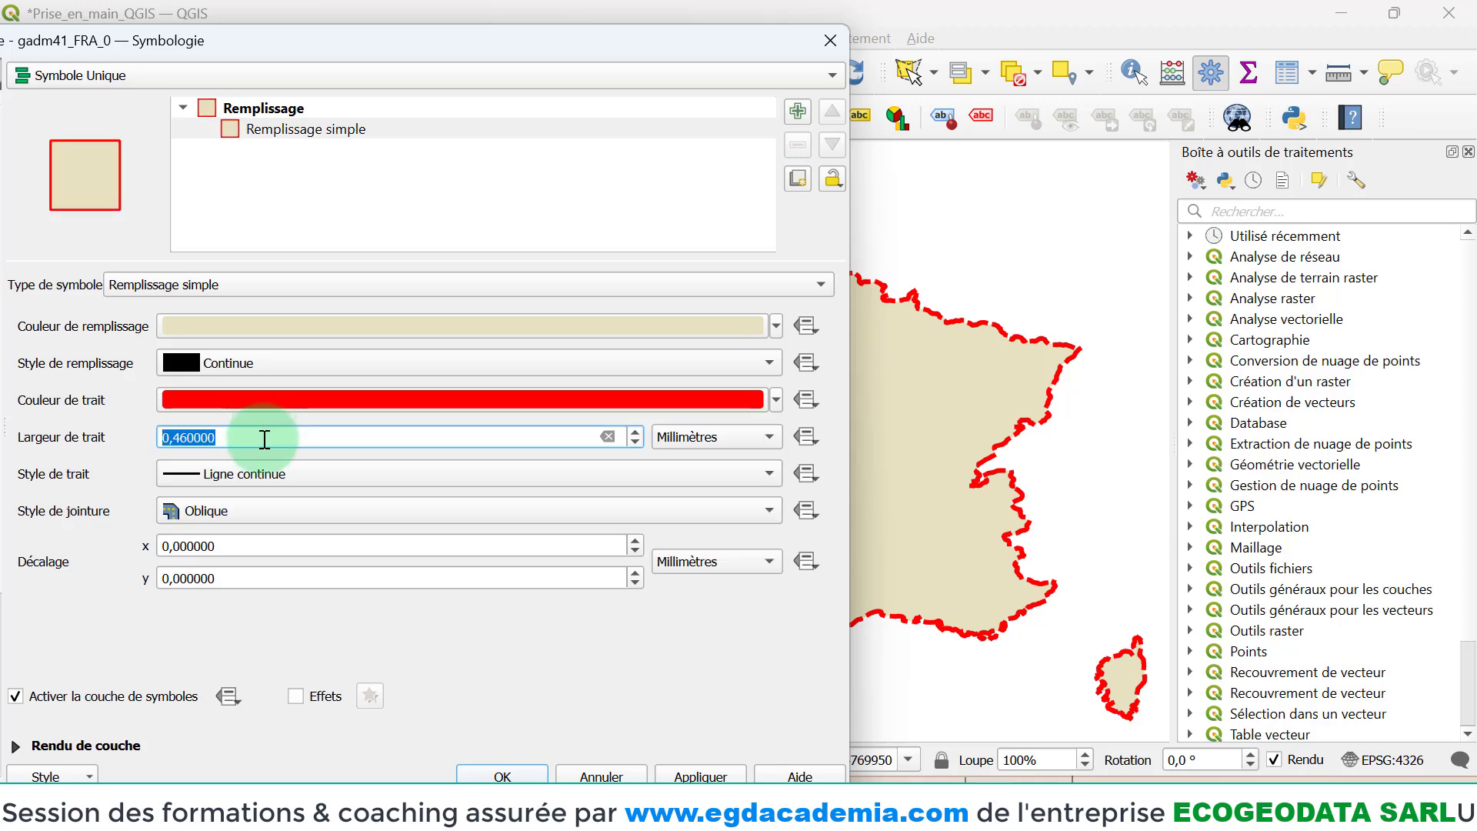
- Colour the gadm41_FRA_0 outline medium grey, set its width to 0,86 mm, and accept the layer properties
click(775, 400)
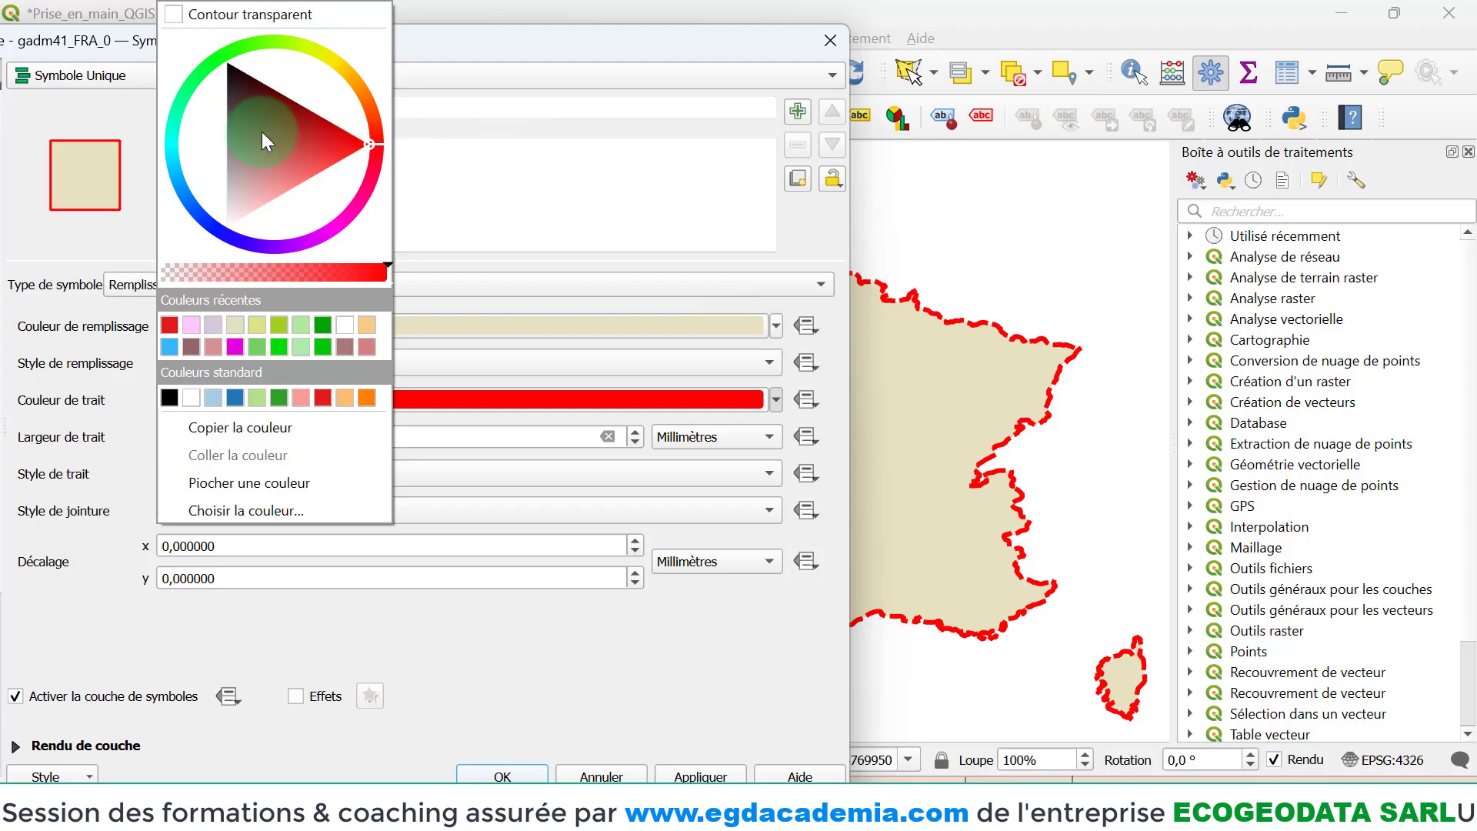
drag(262, 132, 149, 173)
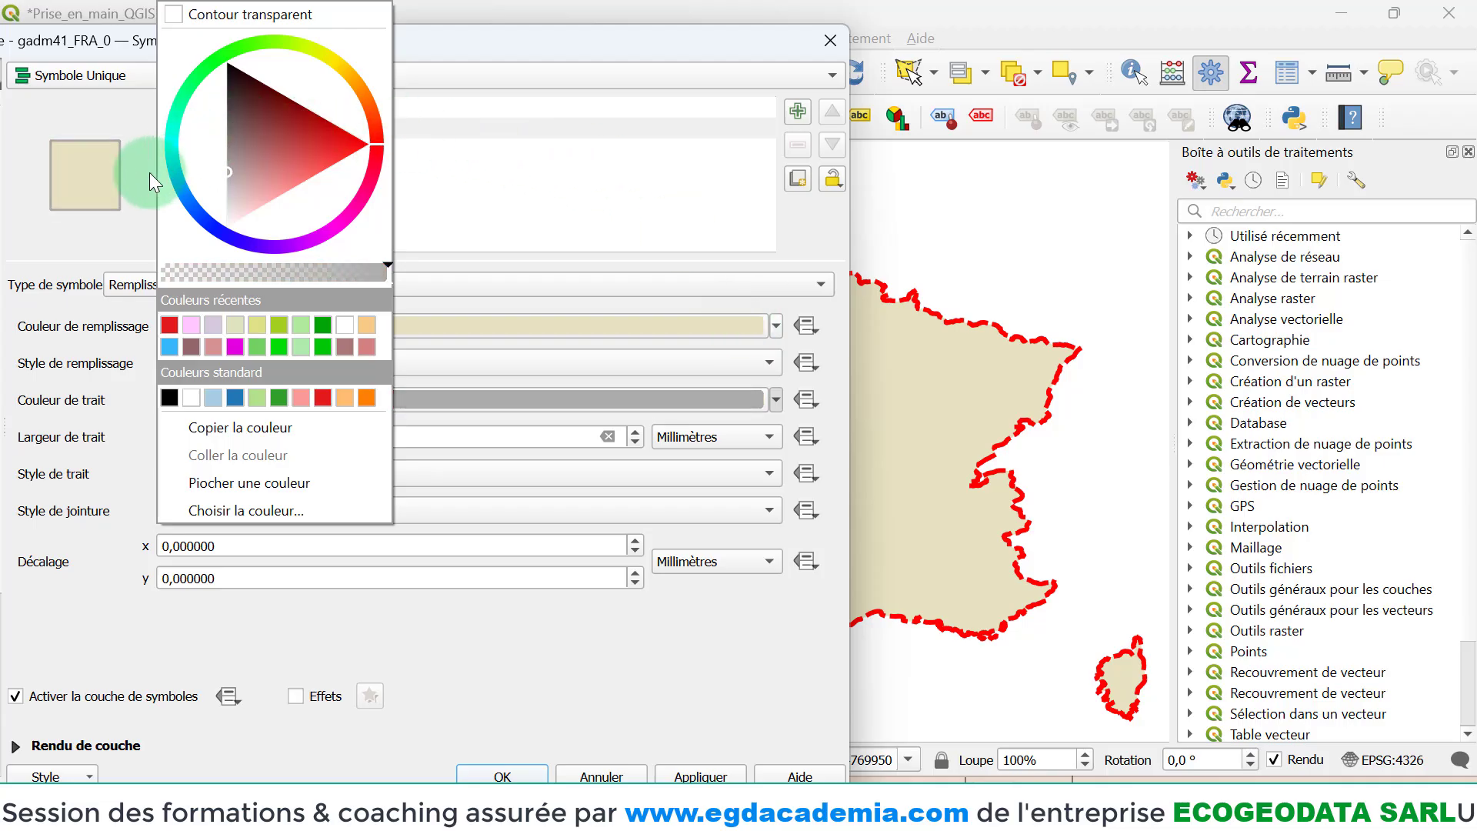
click(462, 632)
click(634, 432)
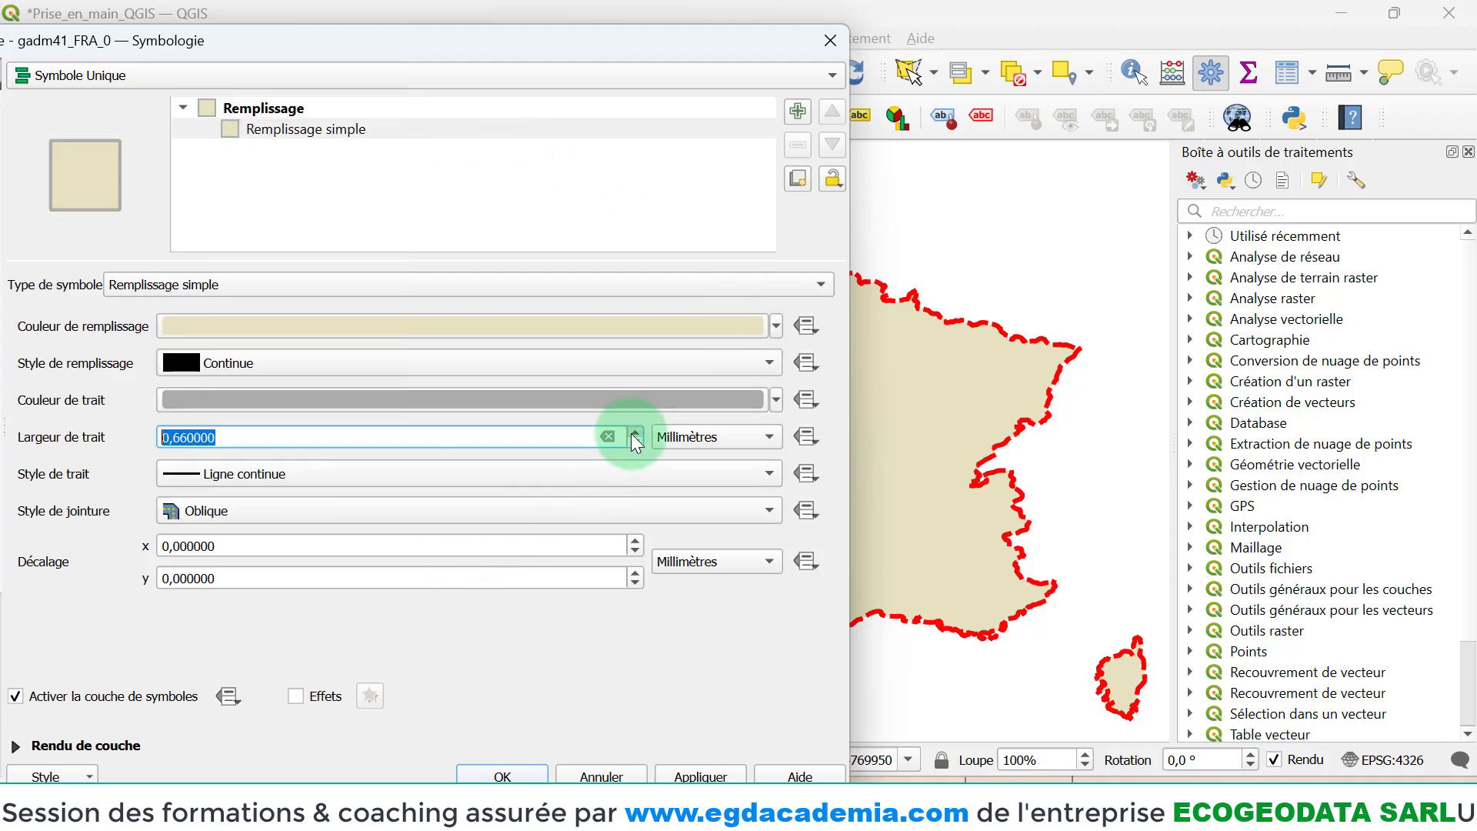
click(634, 432)
click(717, 773)
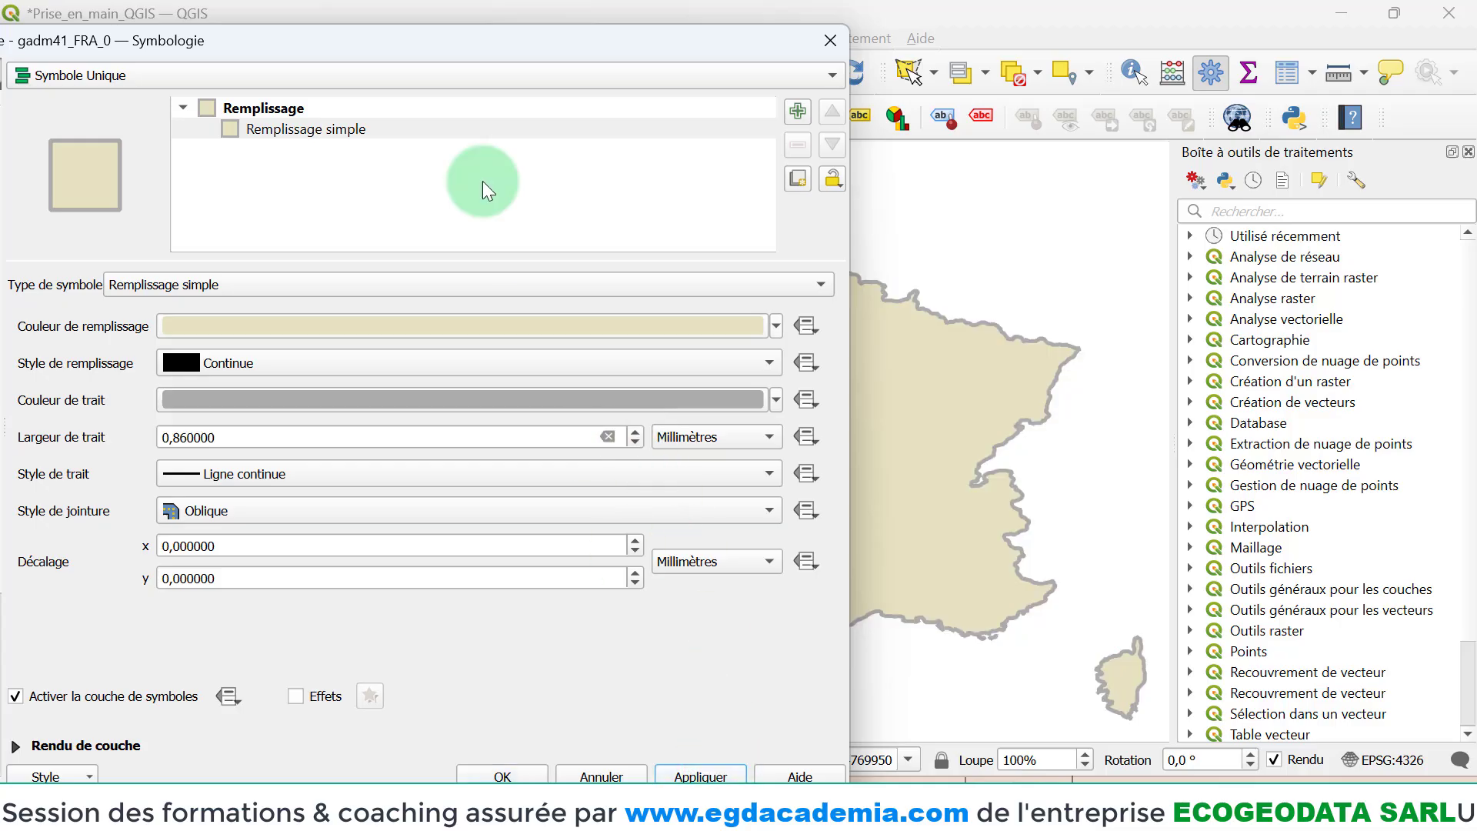
drag(421, 38, 779, 17)
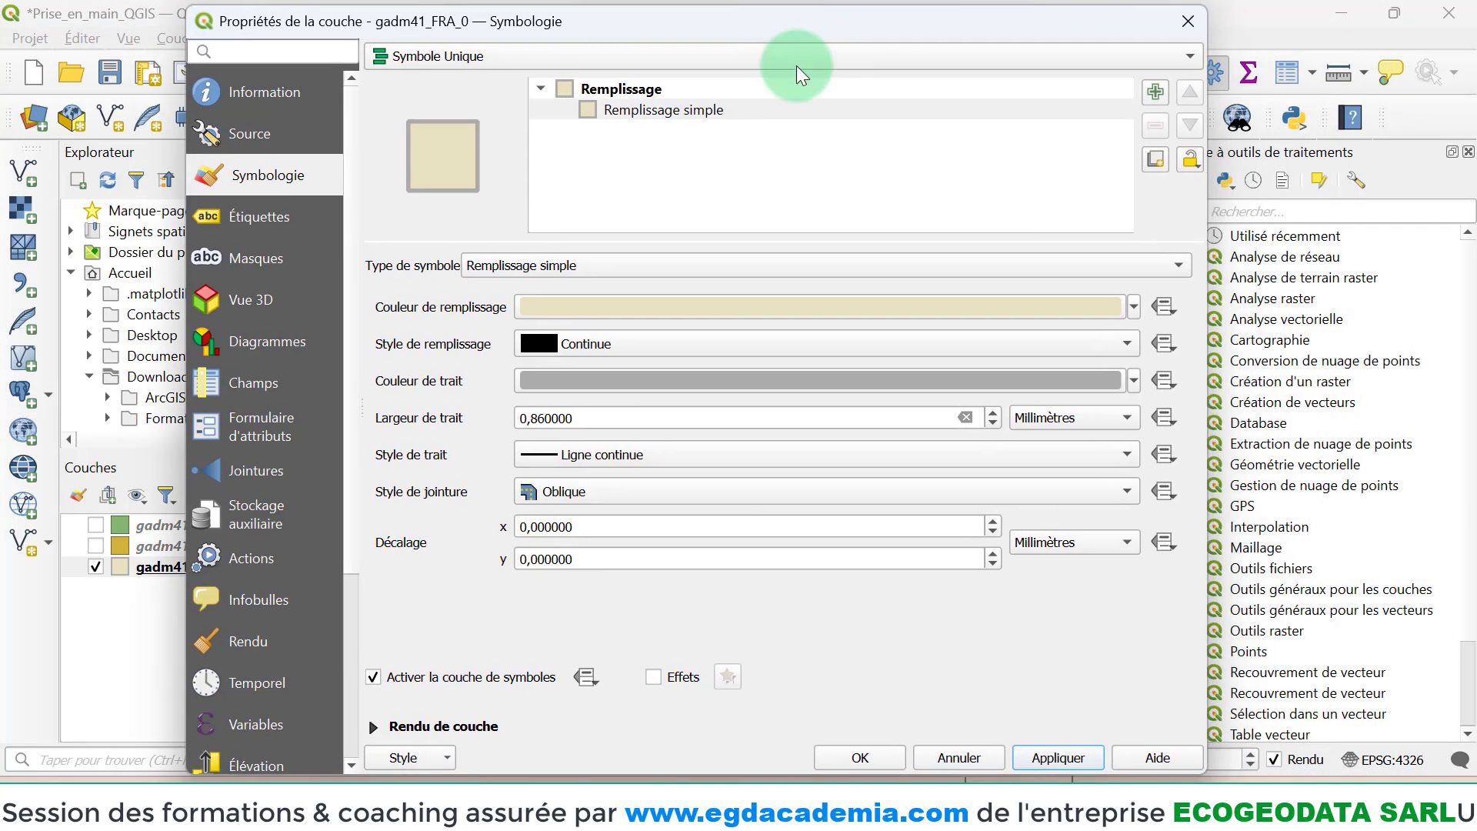
click(862, 756)
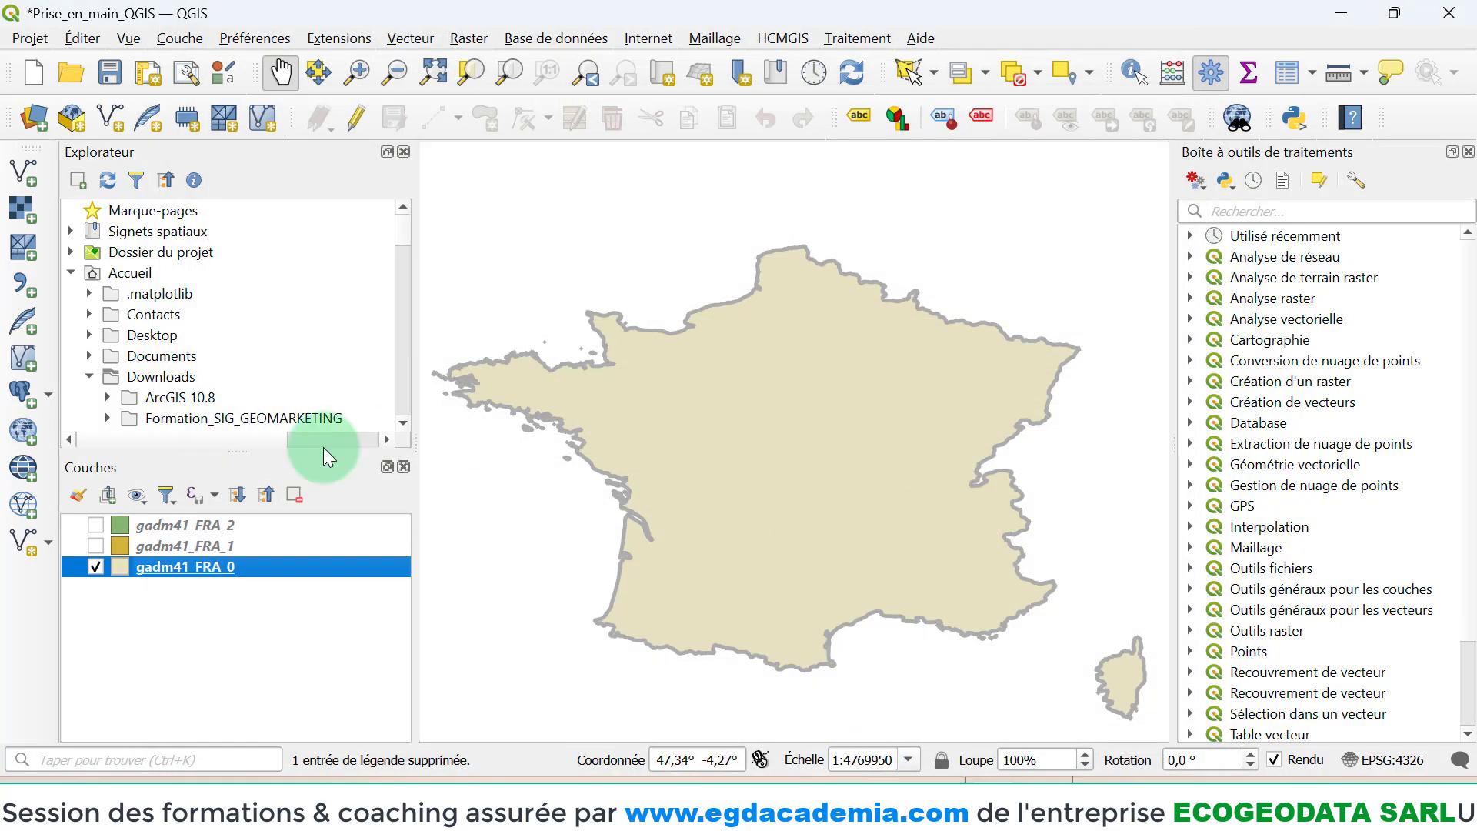
- Toggle the gadm41_FRA_1 layer to compare it with the country outline, leaving it displayed
click(95, 550)
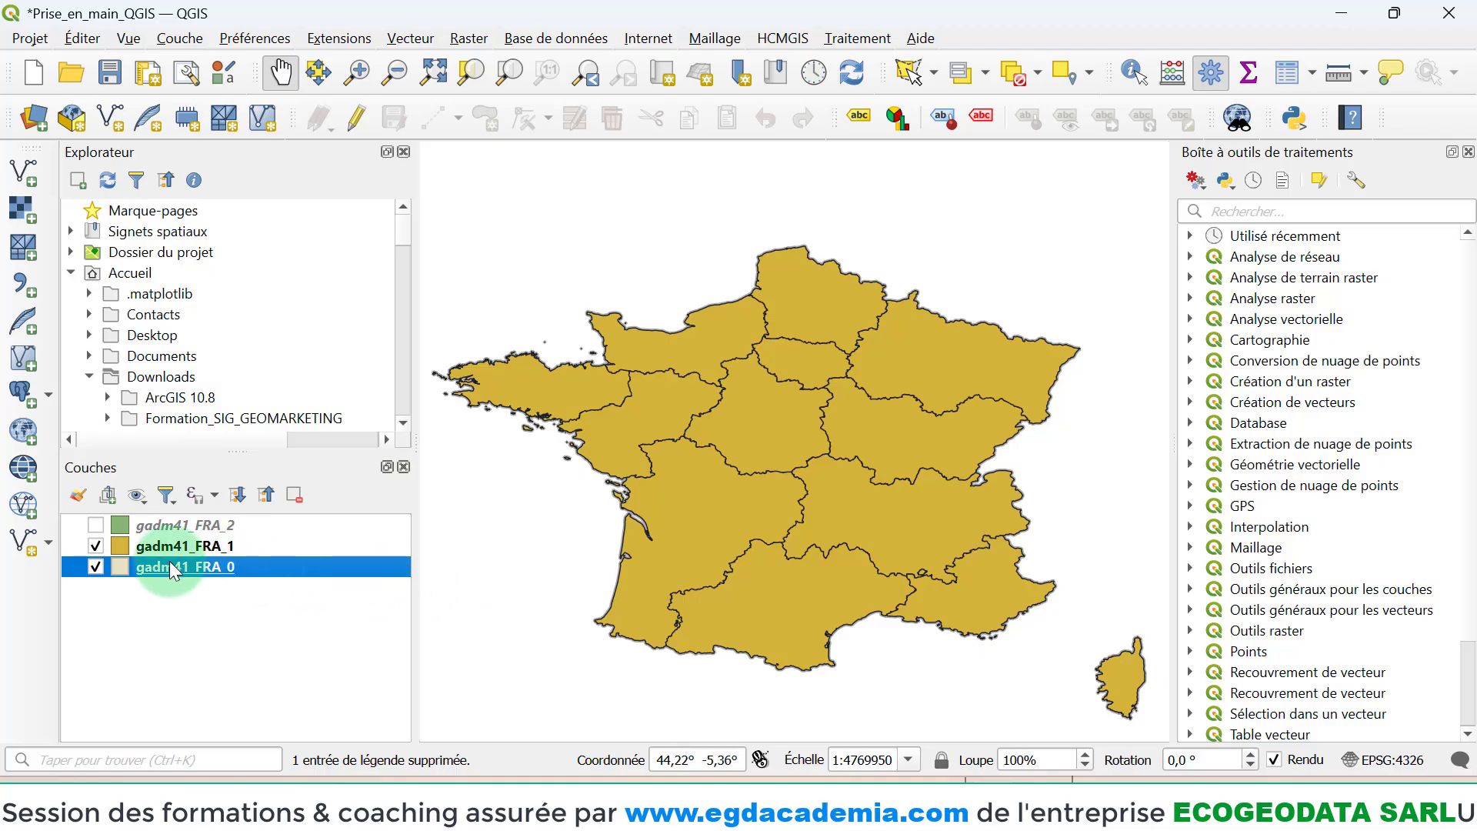
click(96, 546)
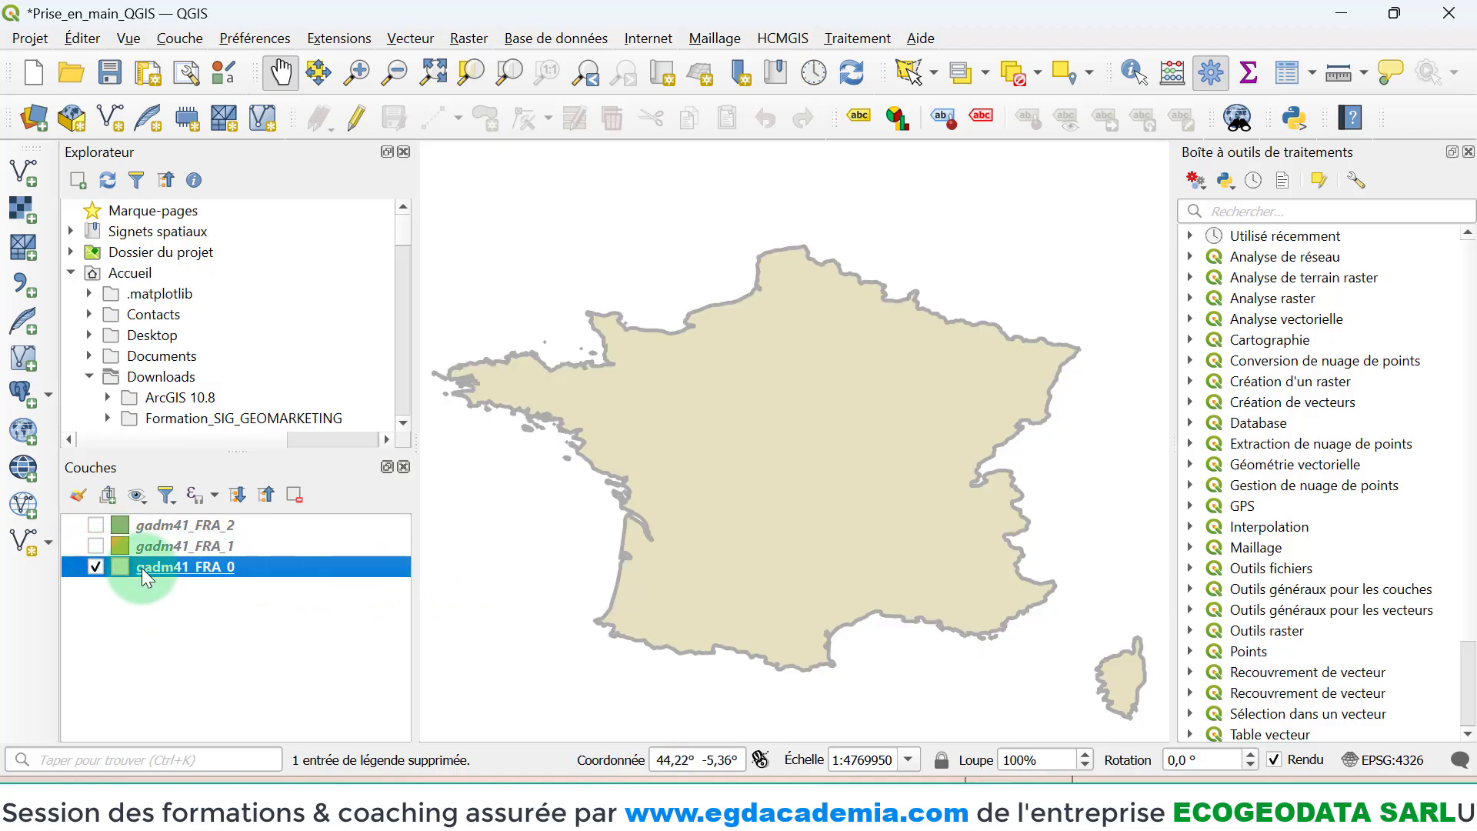
click(95, 545)
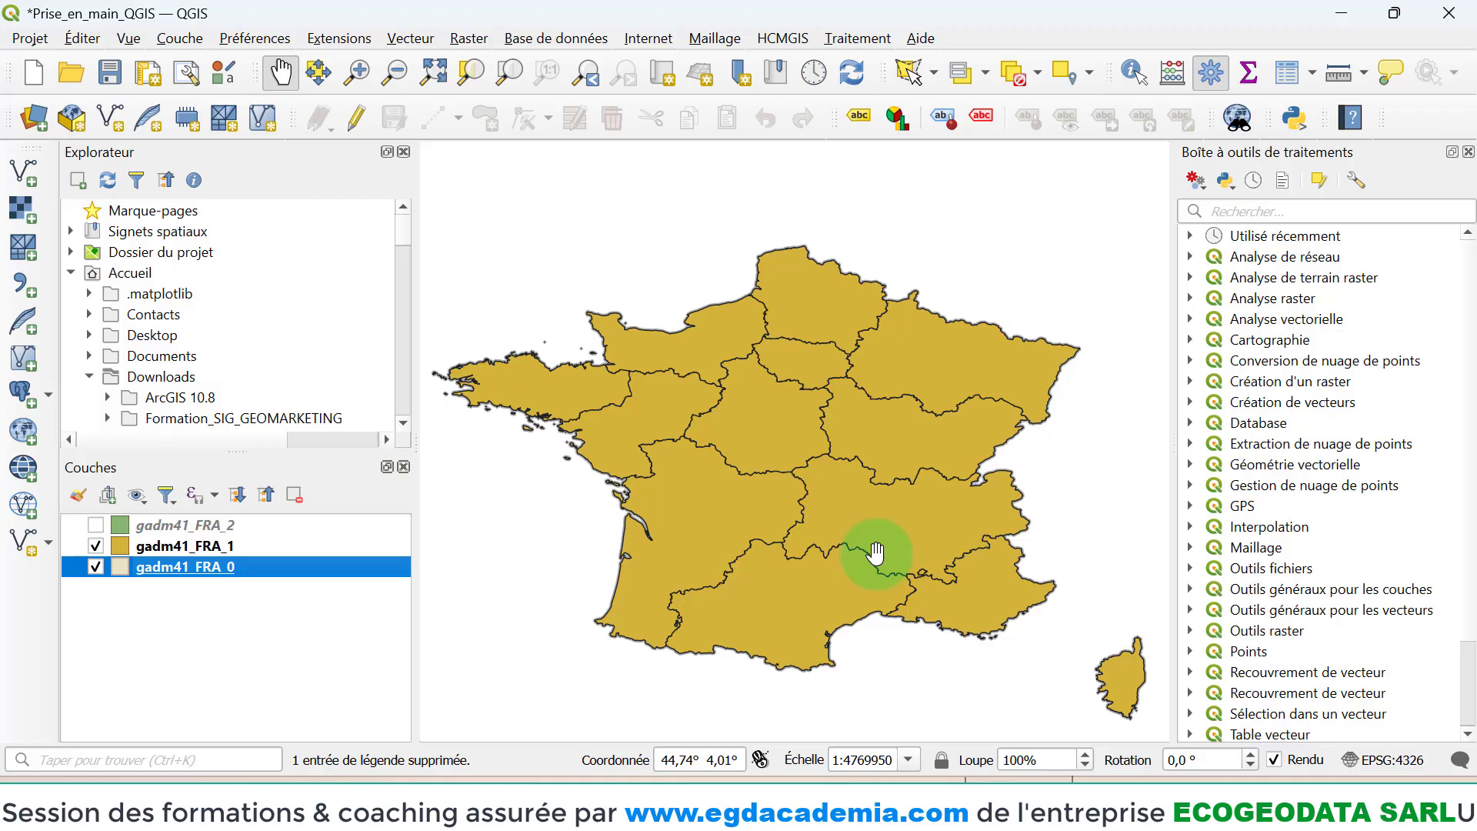
- Examine the gadm41_FRA_1 attribute table, especially the region names in the NAME_1 field, and close it
click(194, 545)
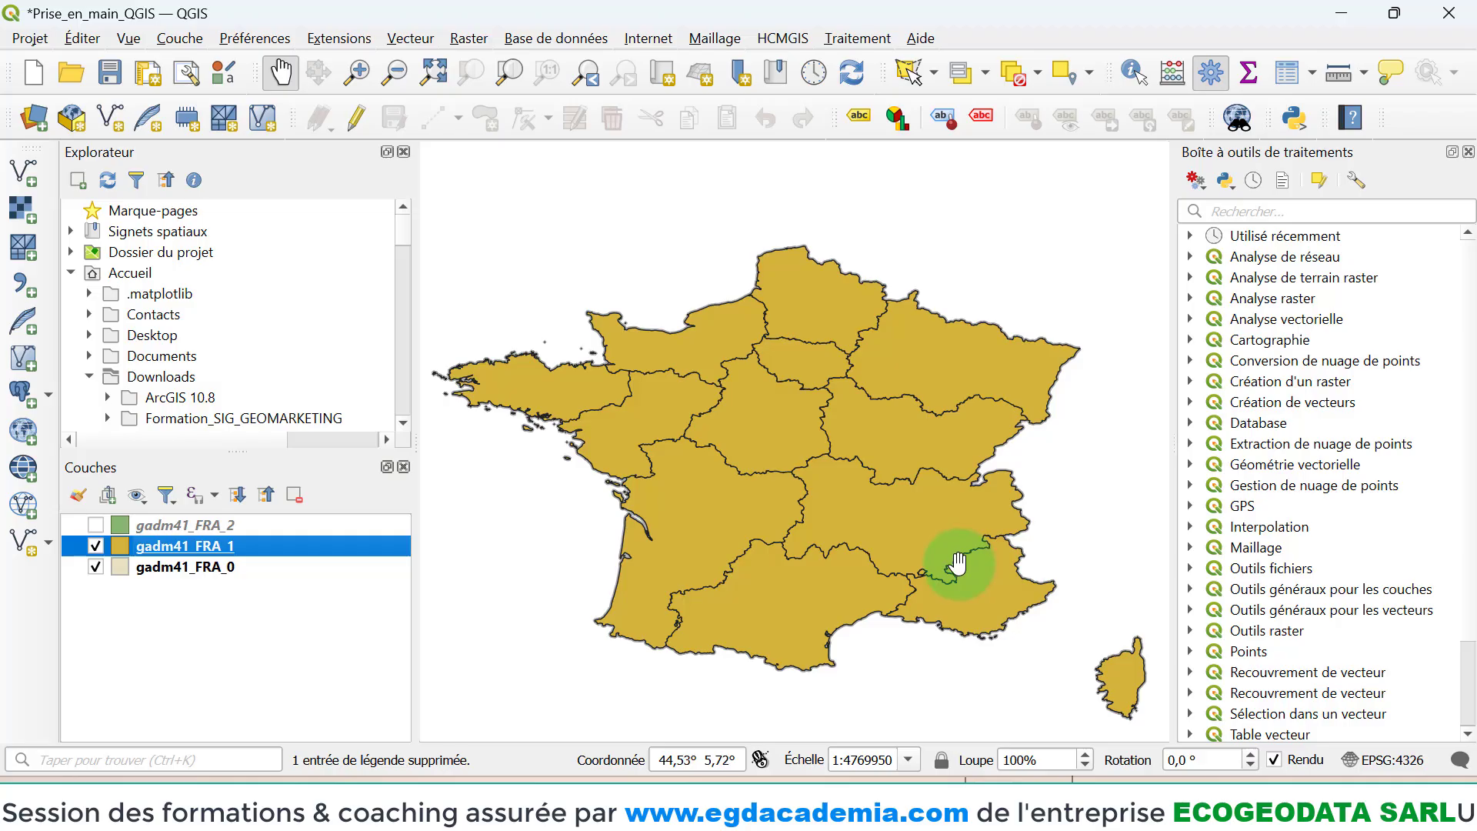
right_click(176, 551)
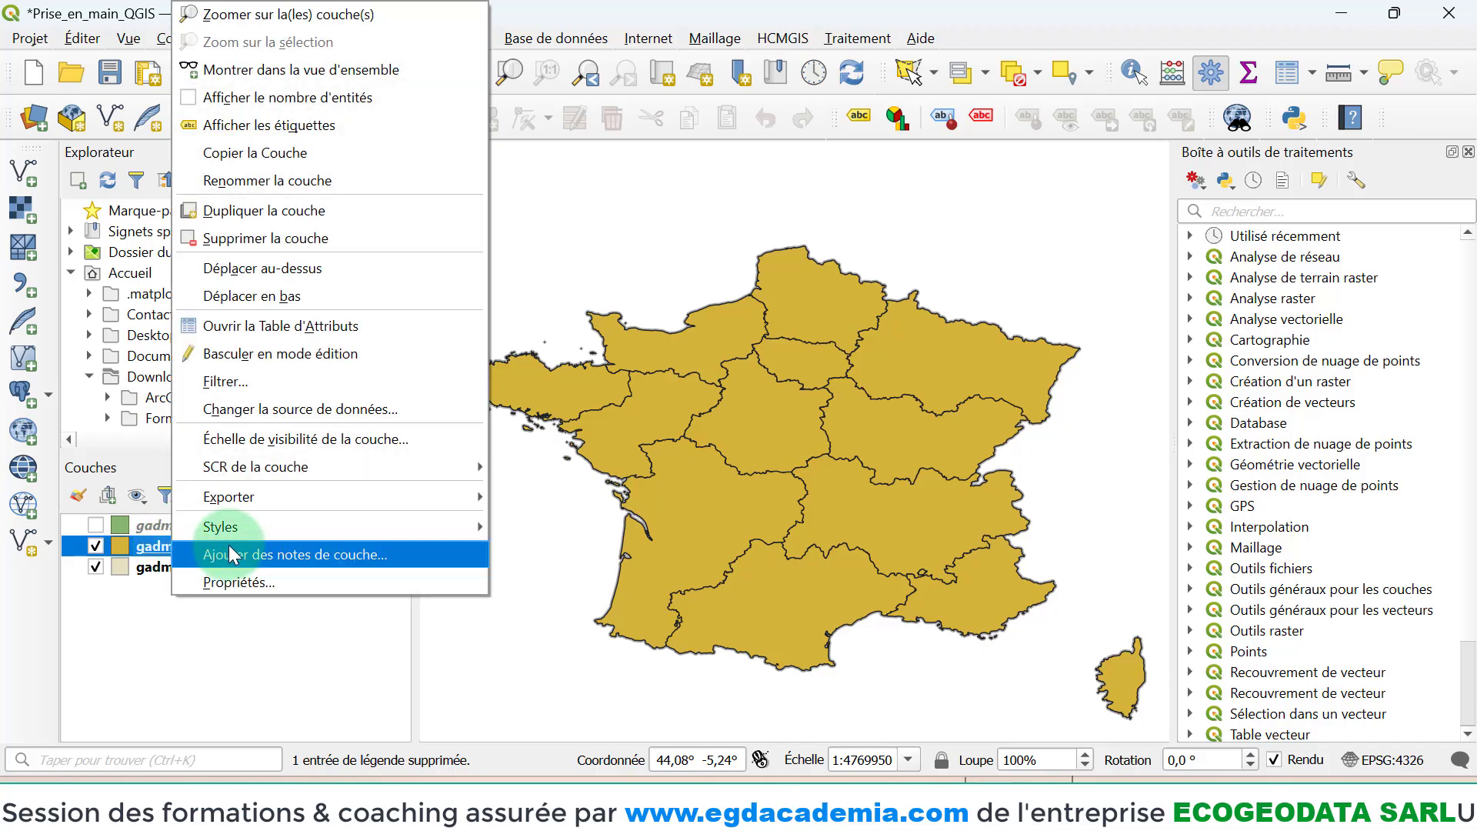
click(273, 333)
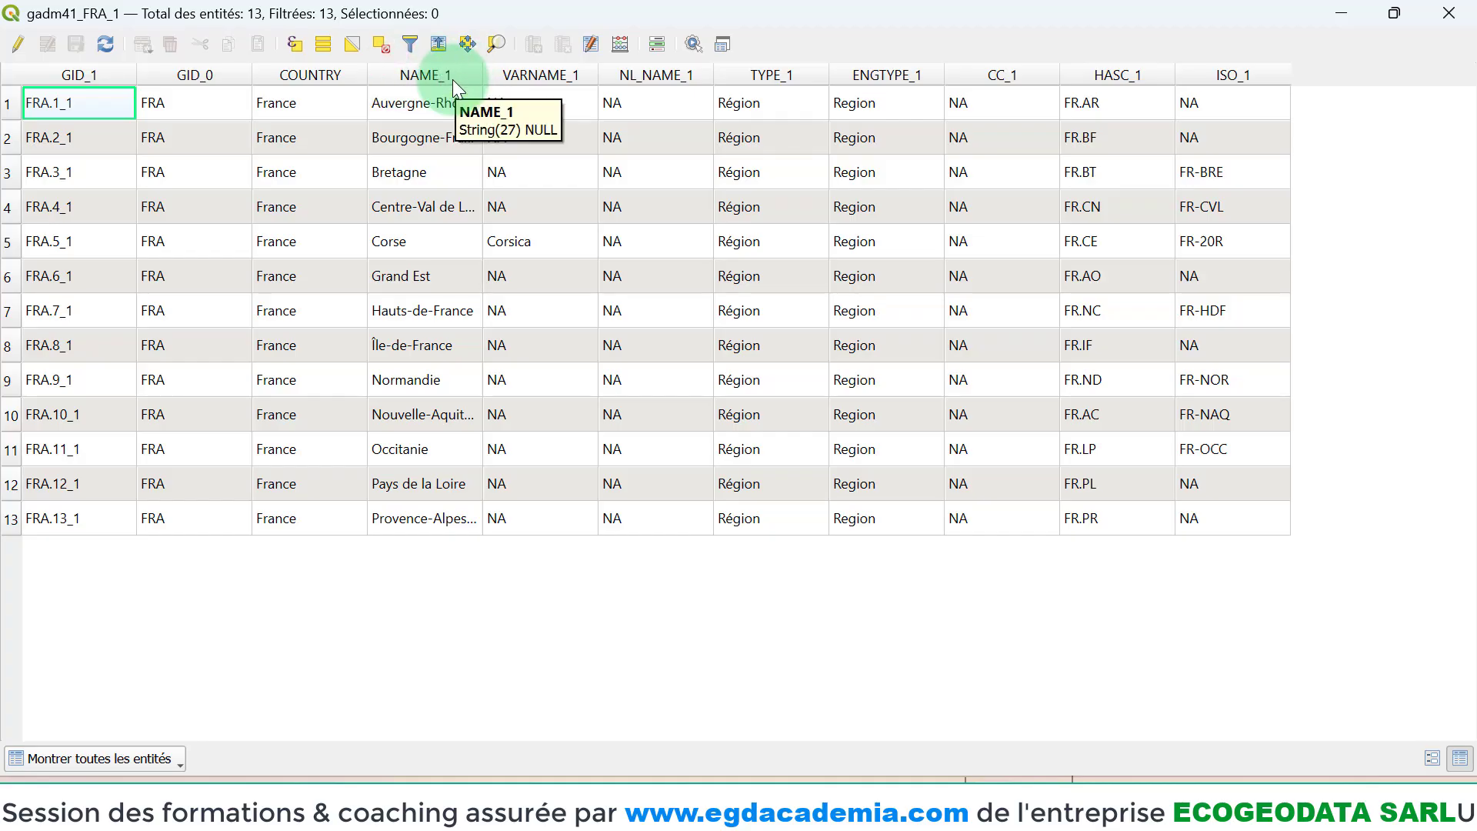
click(1449, 13)
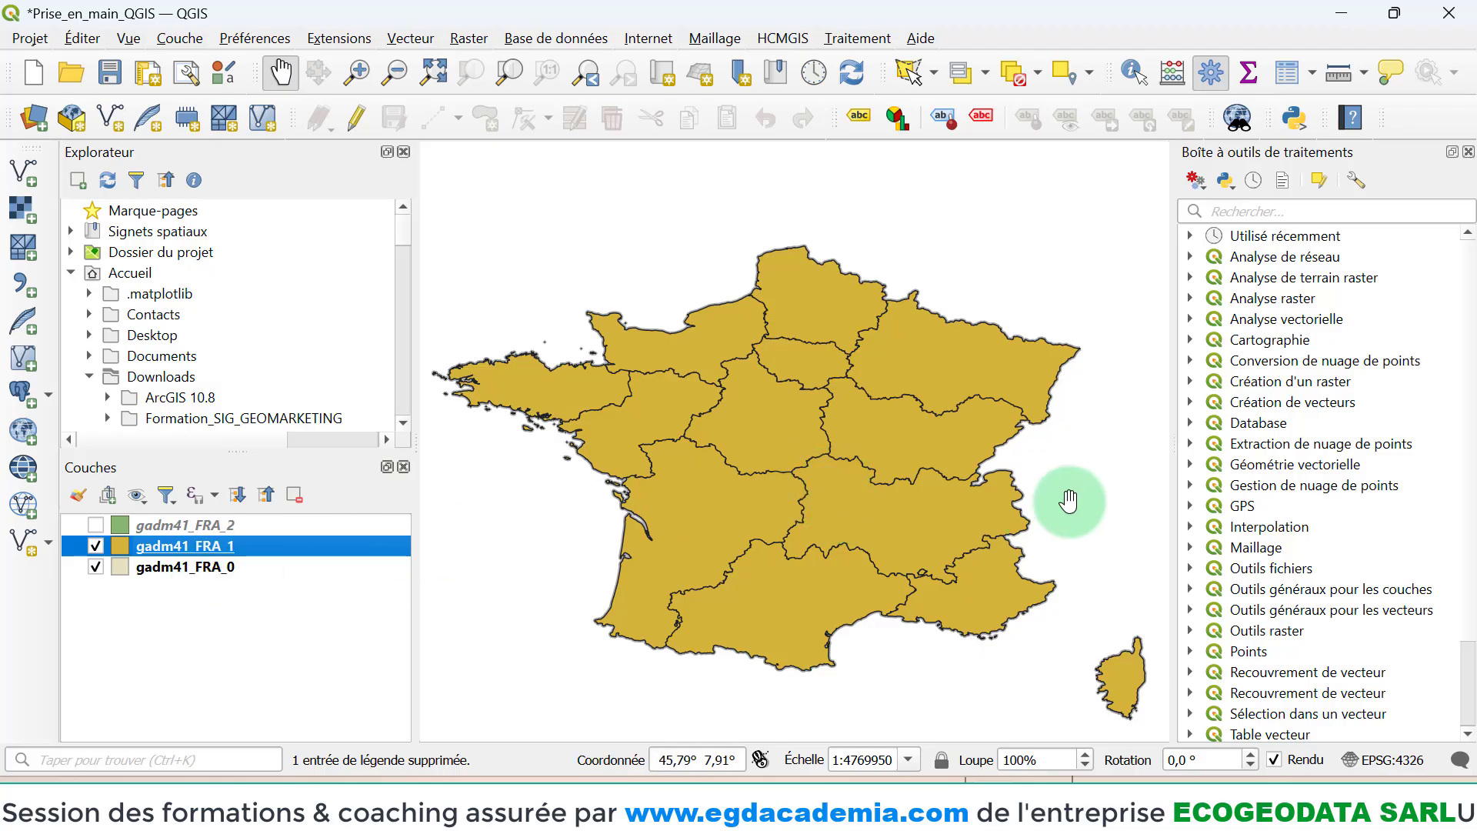
- Set the fill style of the gadm41_FRA_1 layer's simple fill to Pas de remplissage in its symbology properties
right_click(211, 546)
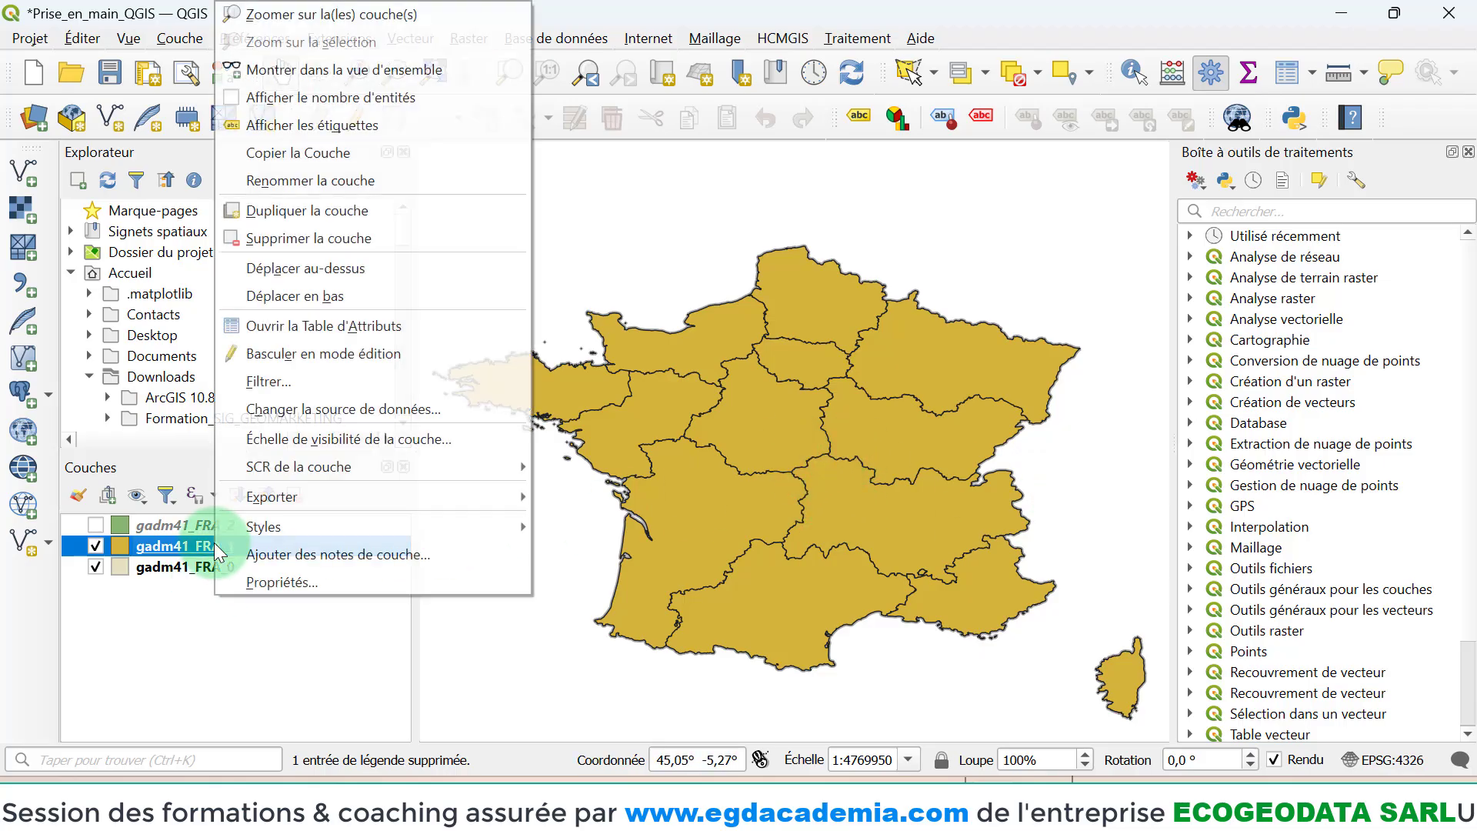
click(293, 582)
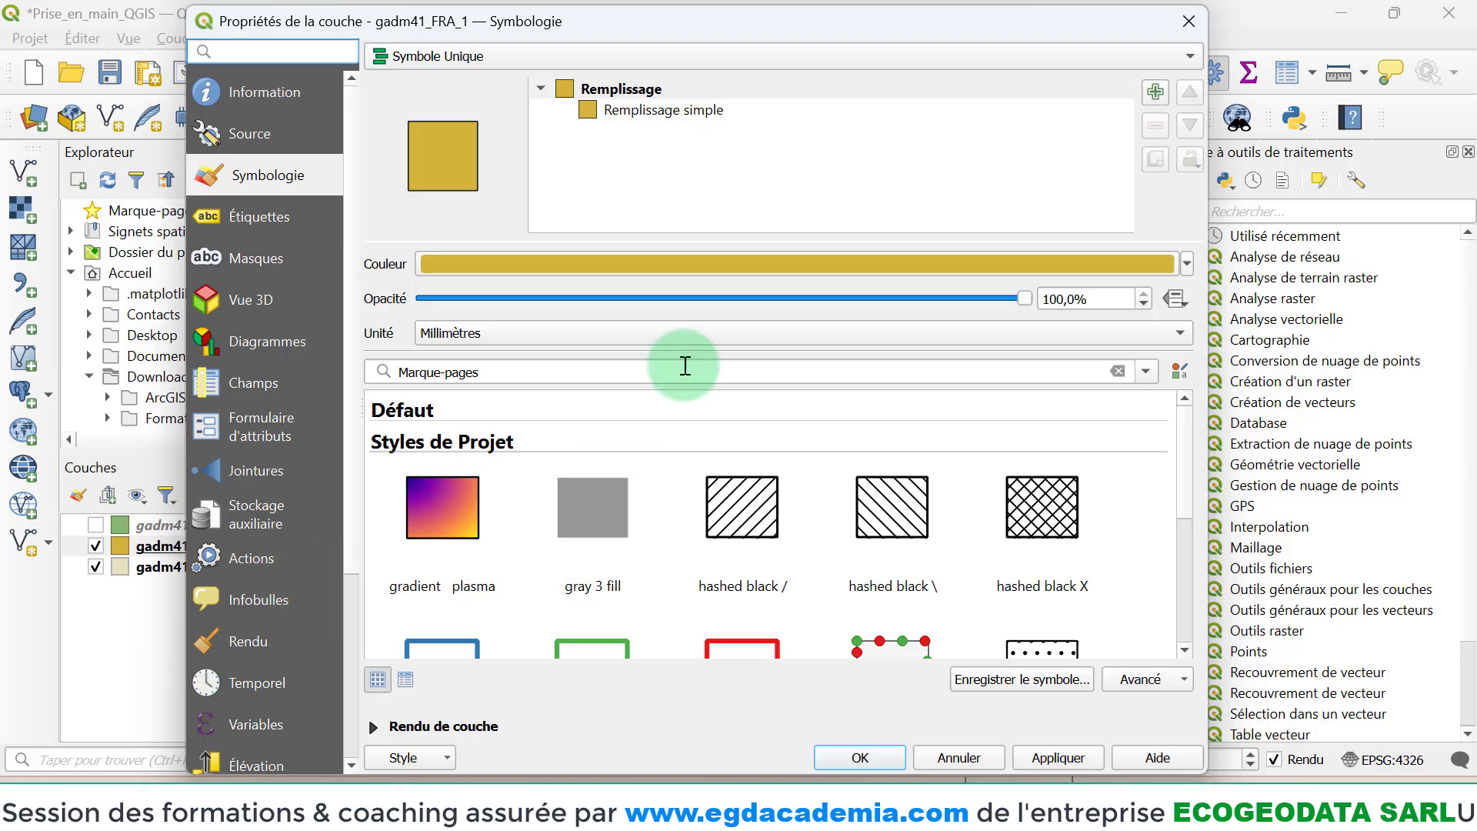
click(651, 119)
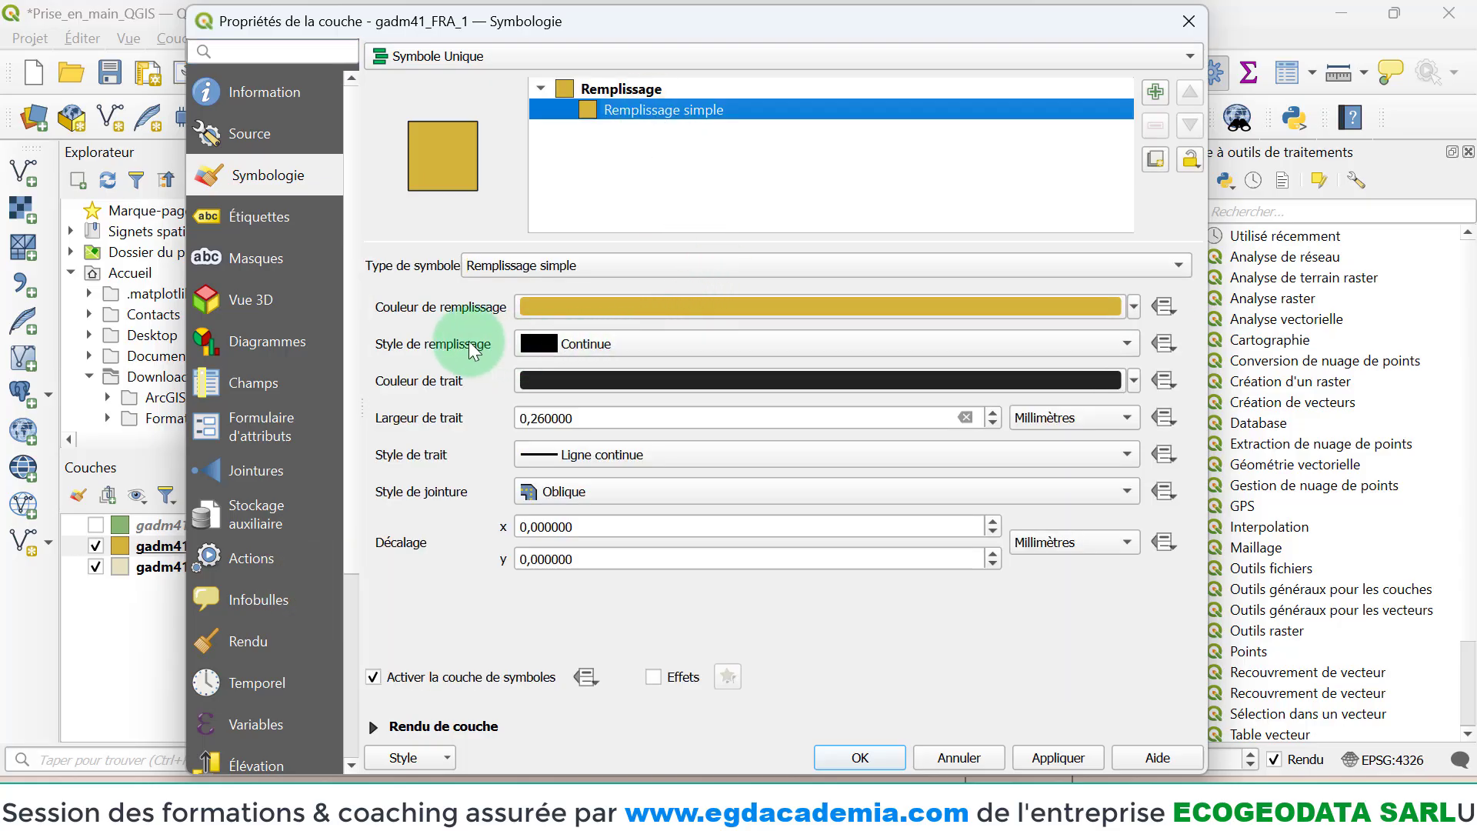
click(584, 344)
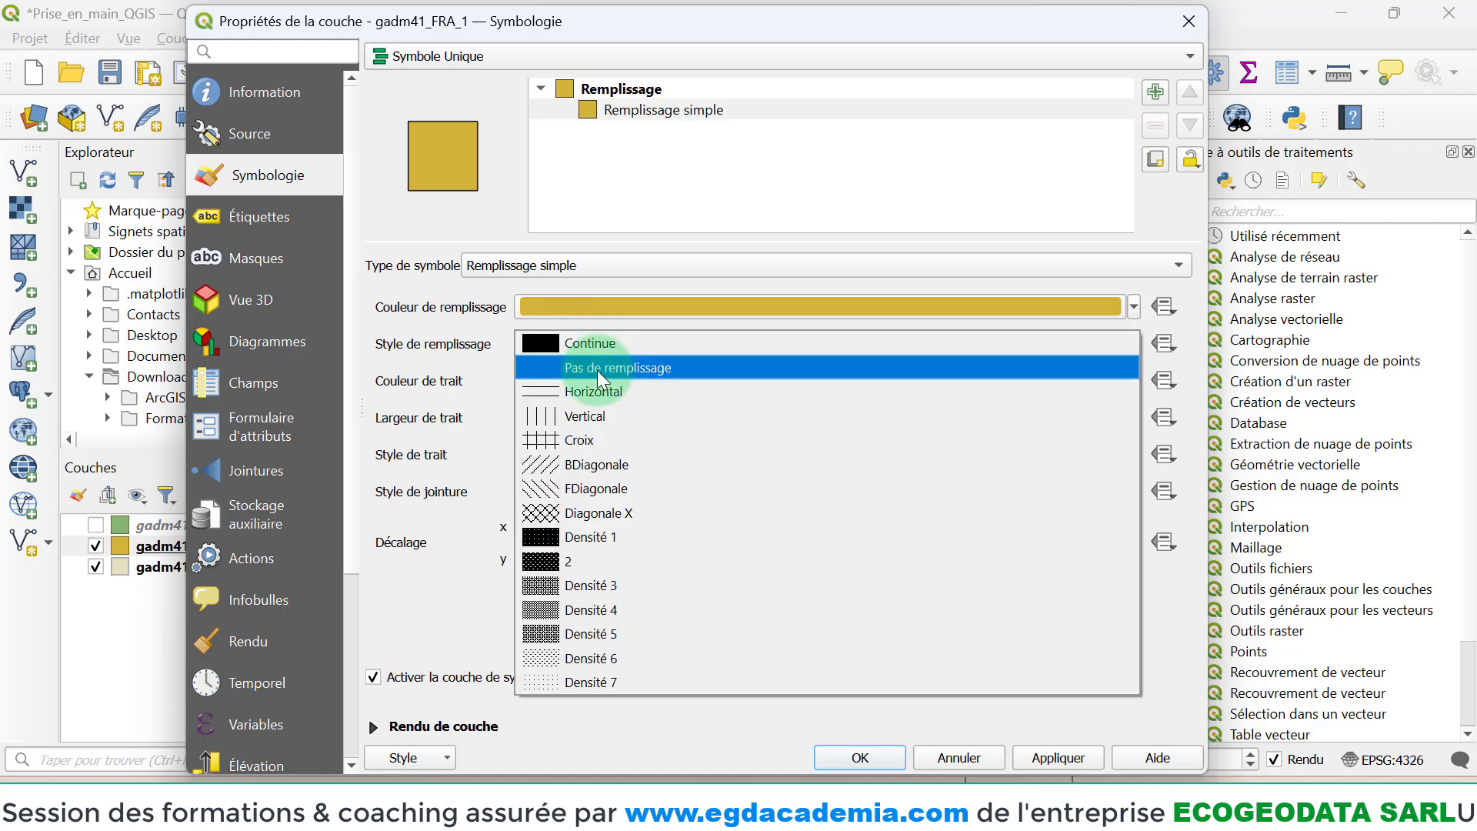
click(597, 370)
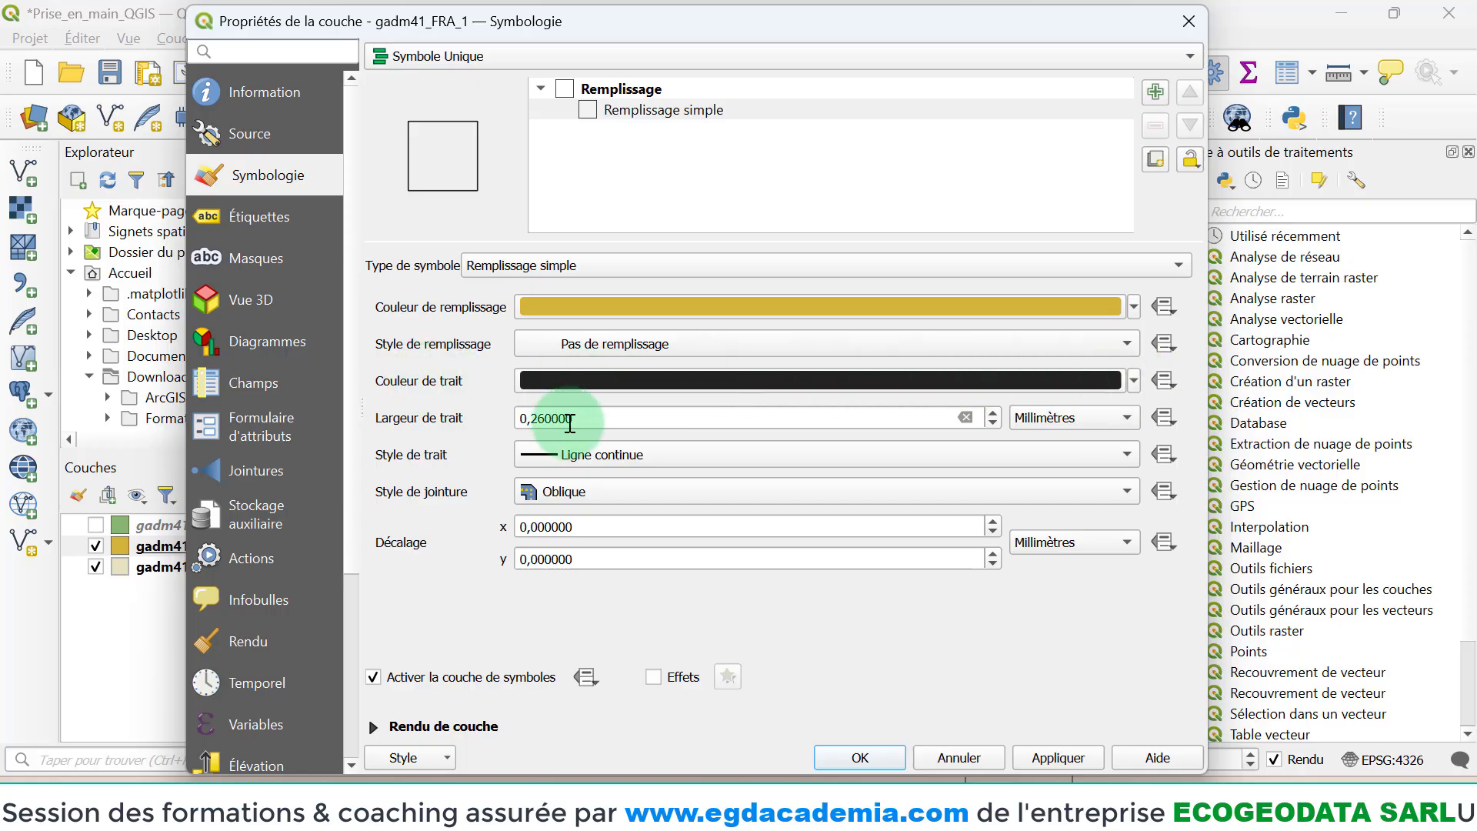
- Set the gadm41_FRA_1 outline width to 0,30 mm and apply the symbology changes
drag(547, 418, 532, 418)
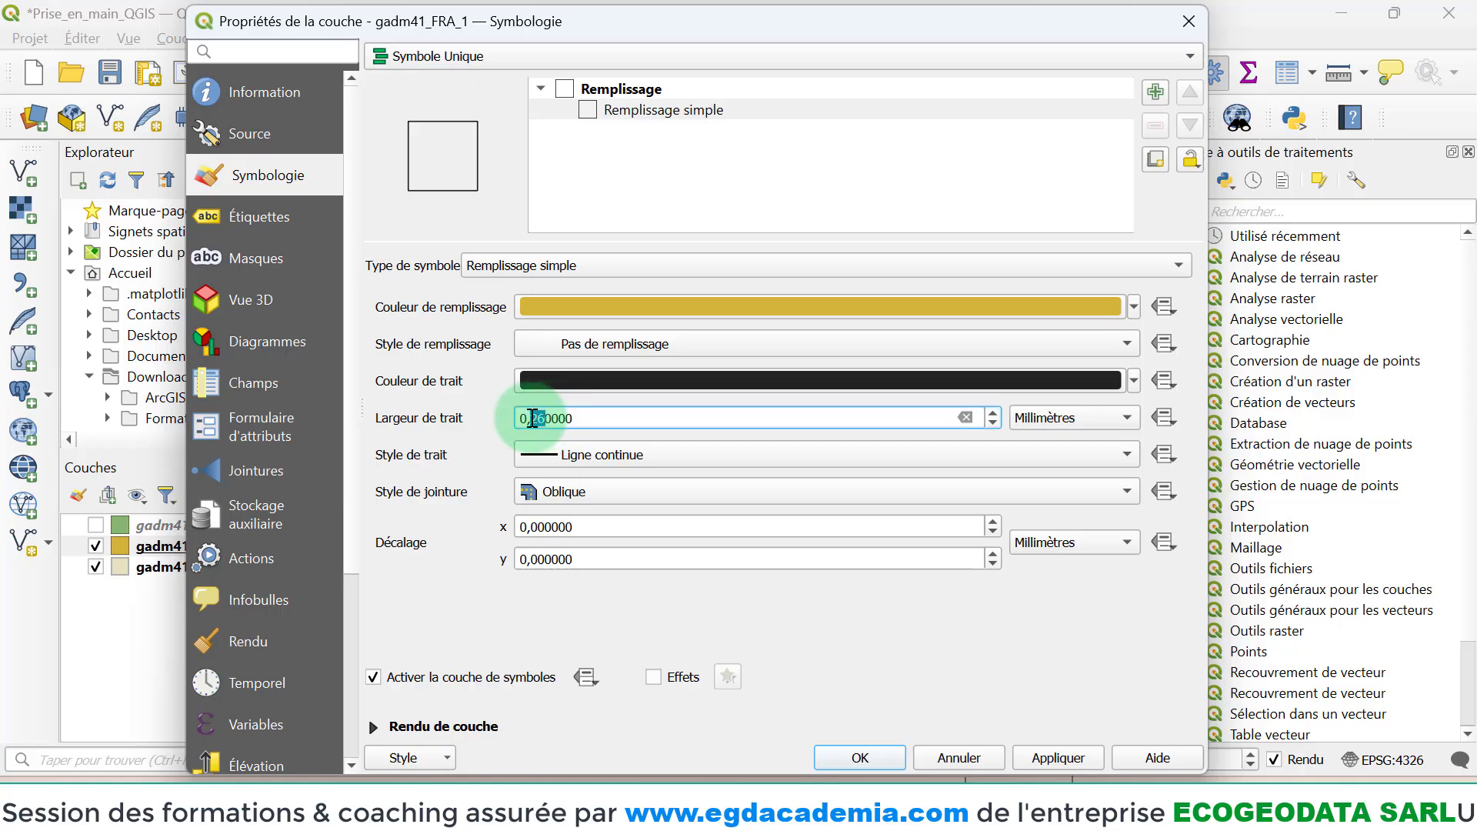
text(30)
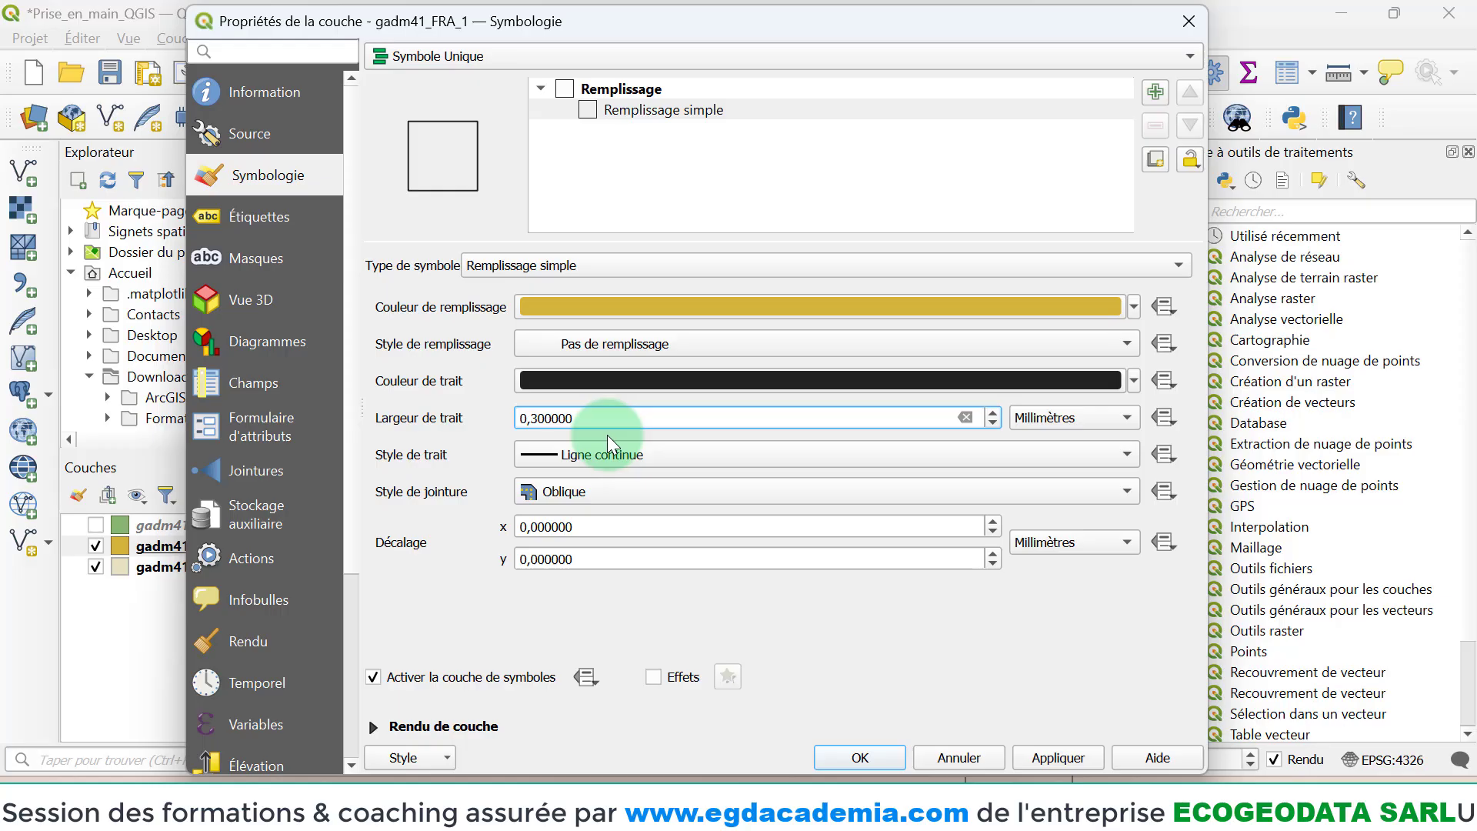
click(1069, 756)
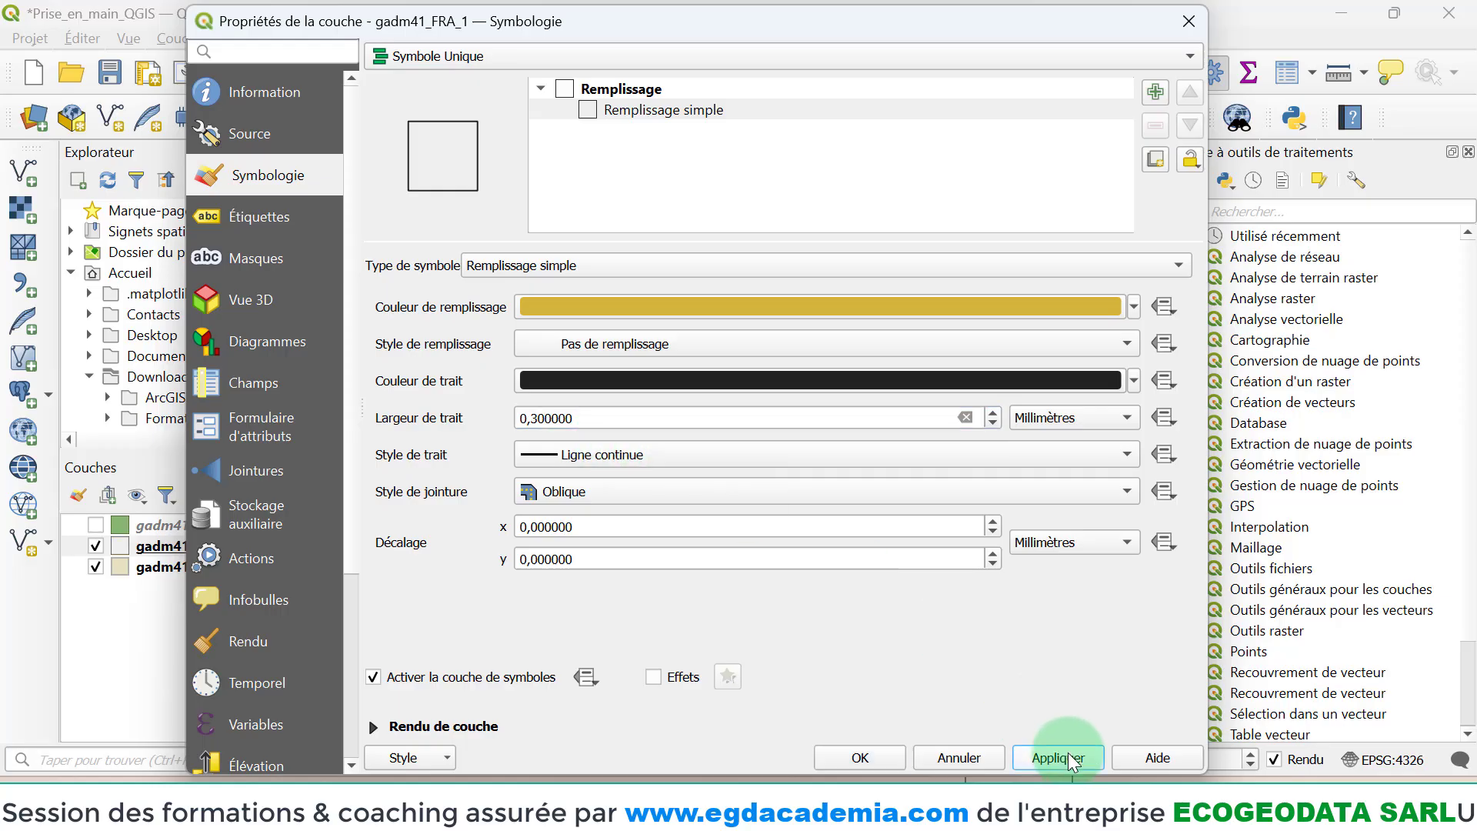
- Enable Étiquettes simples for the gadm41_FRA_1 layer, with NAME_1 as the label value
drag(1047, 22, 1004, 40)
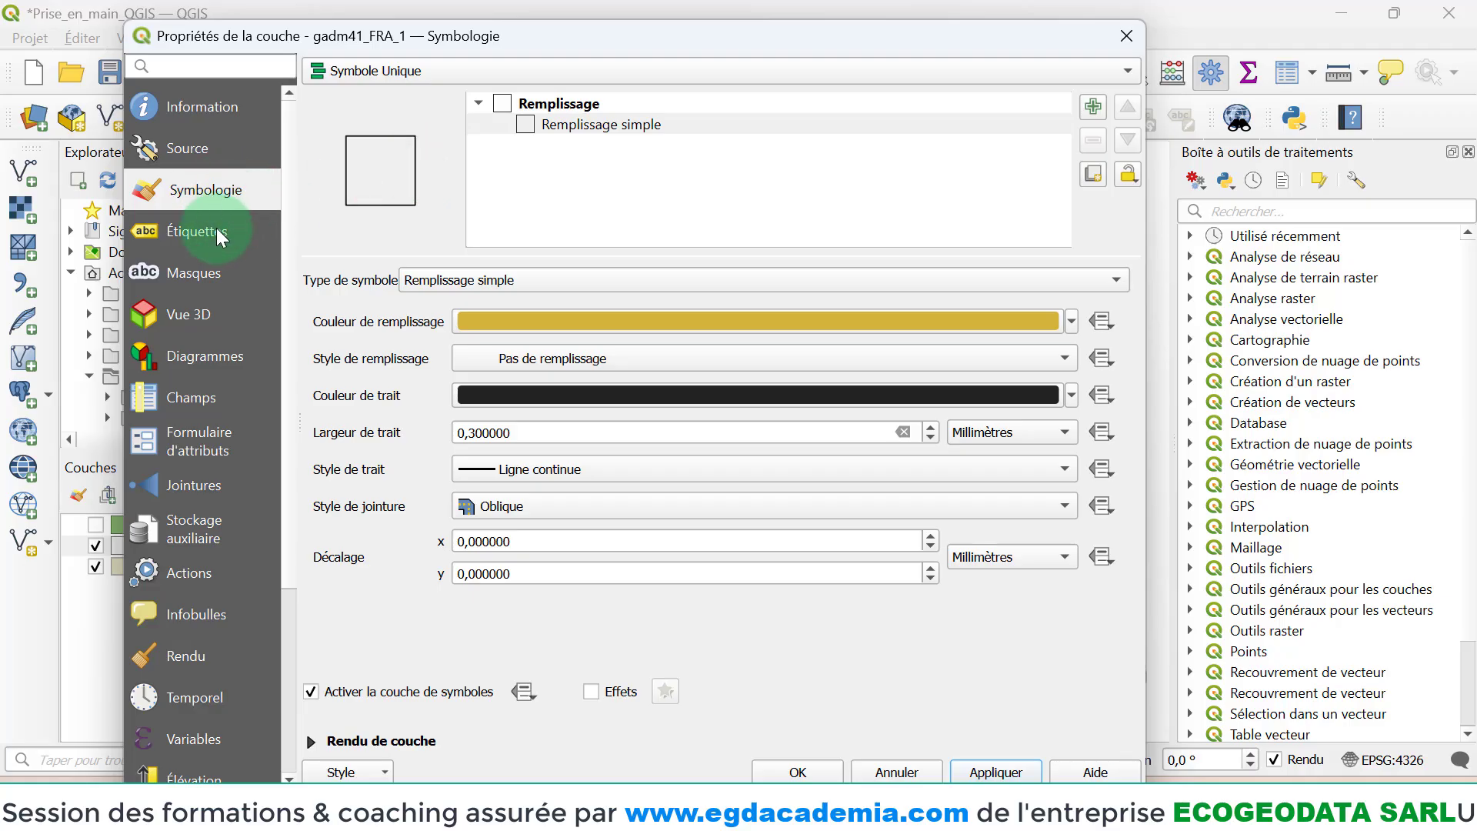
click(195, 240)
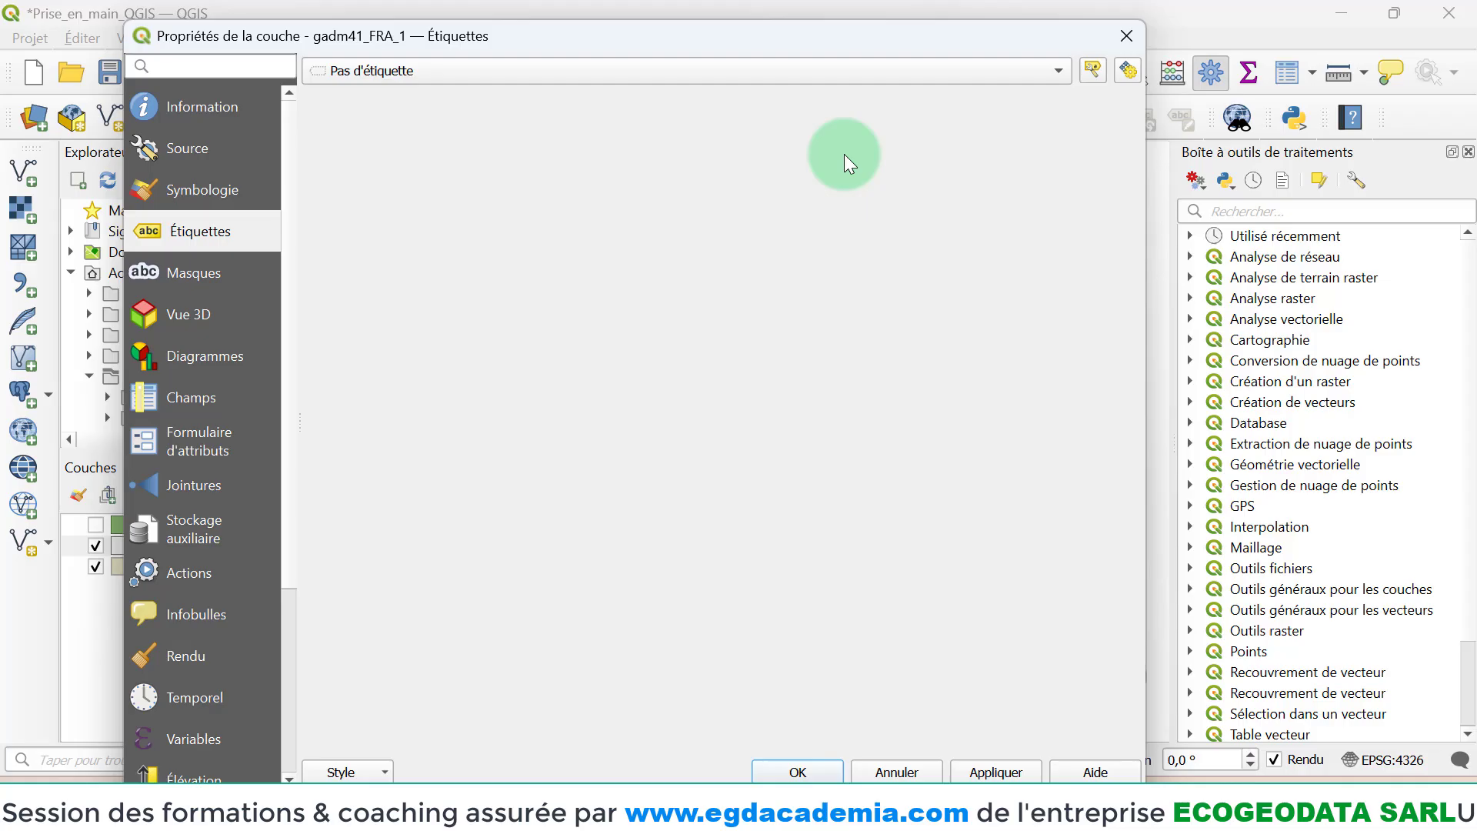
click(431, 77)
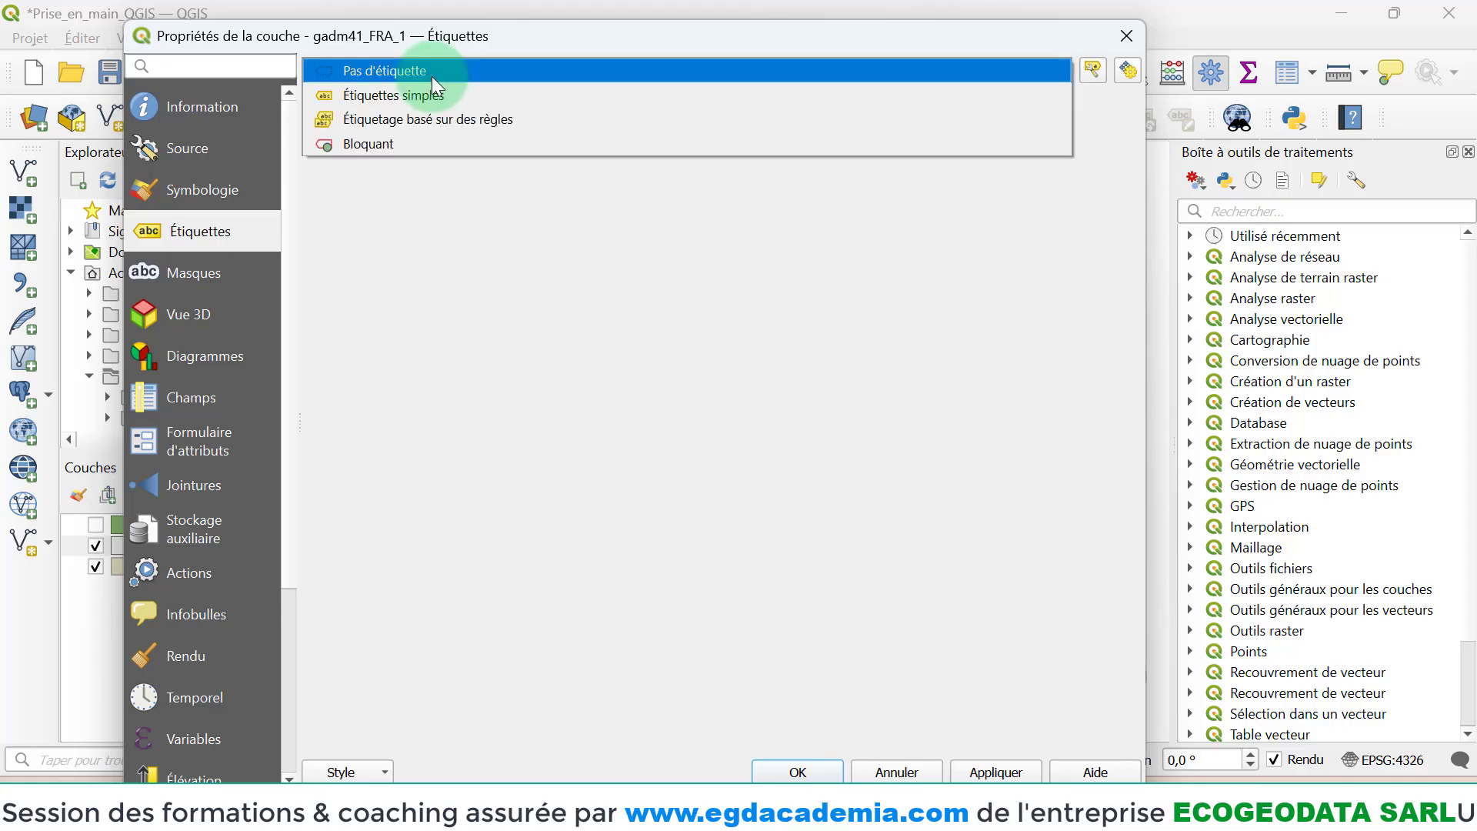
click(378, 96)
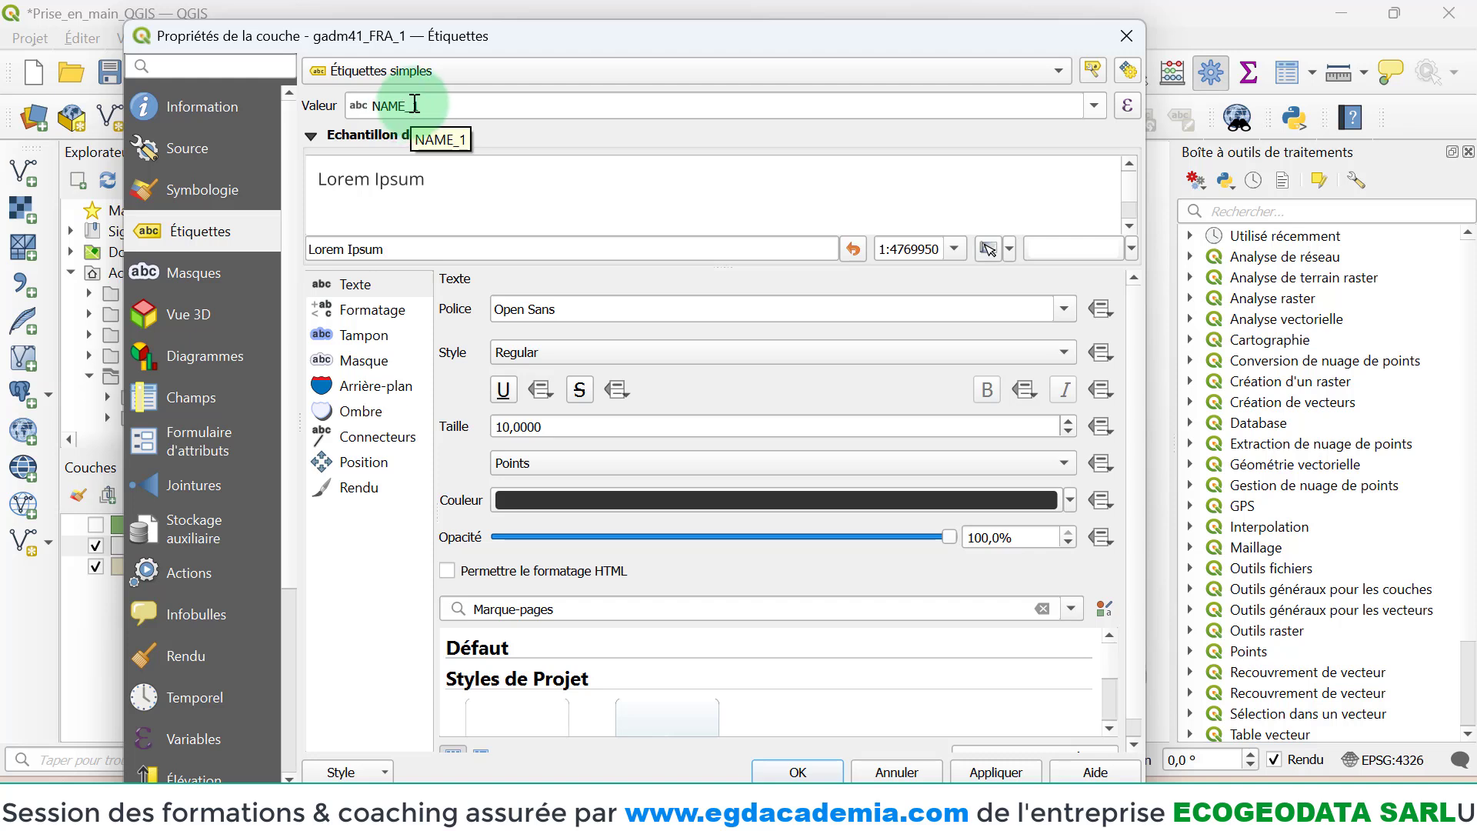
drag(414, 106, 370, 104)
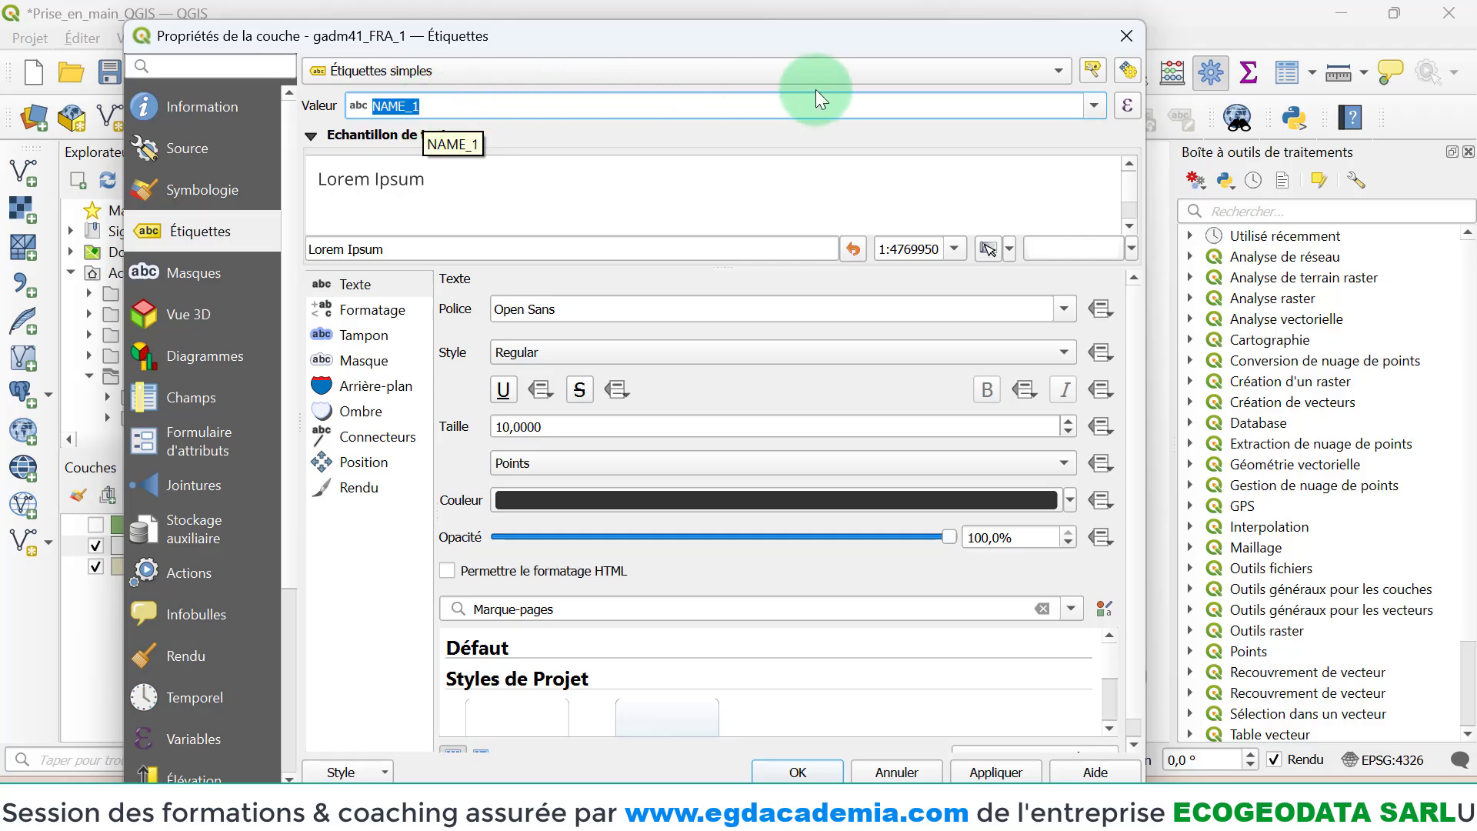
click(1094, 106)
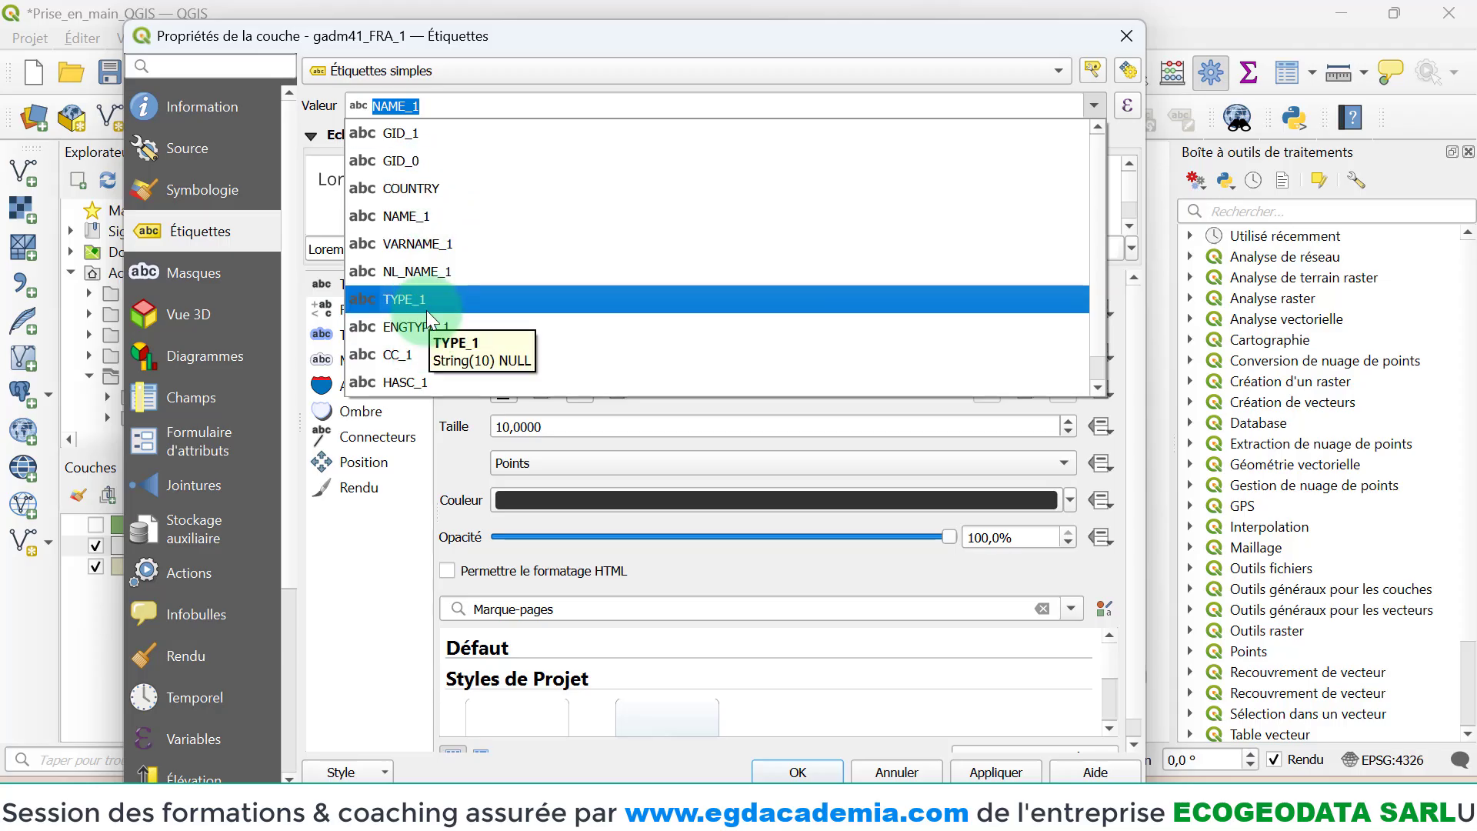
click(312, 105)
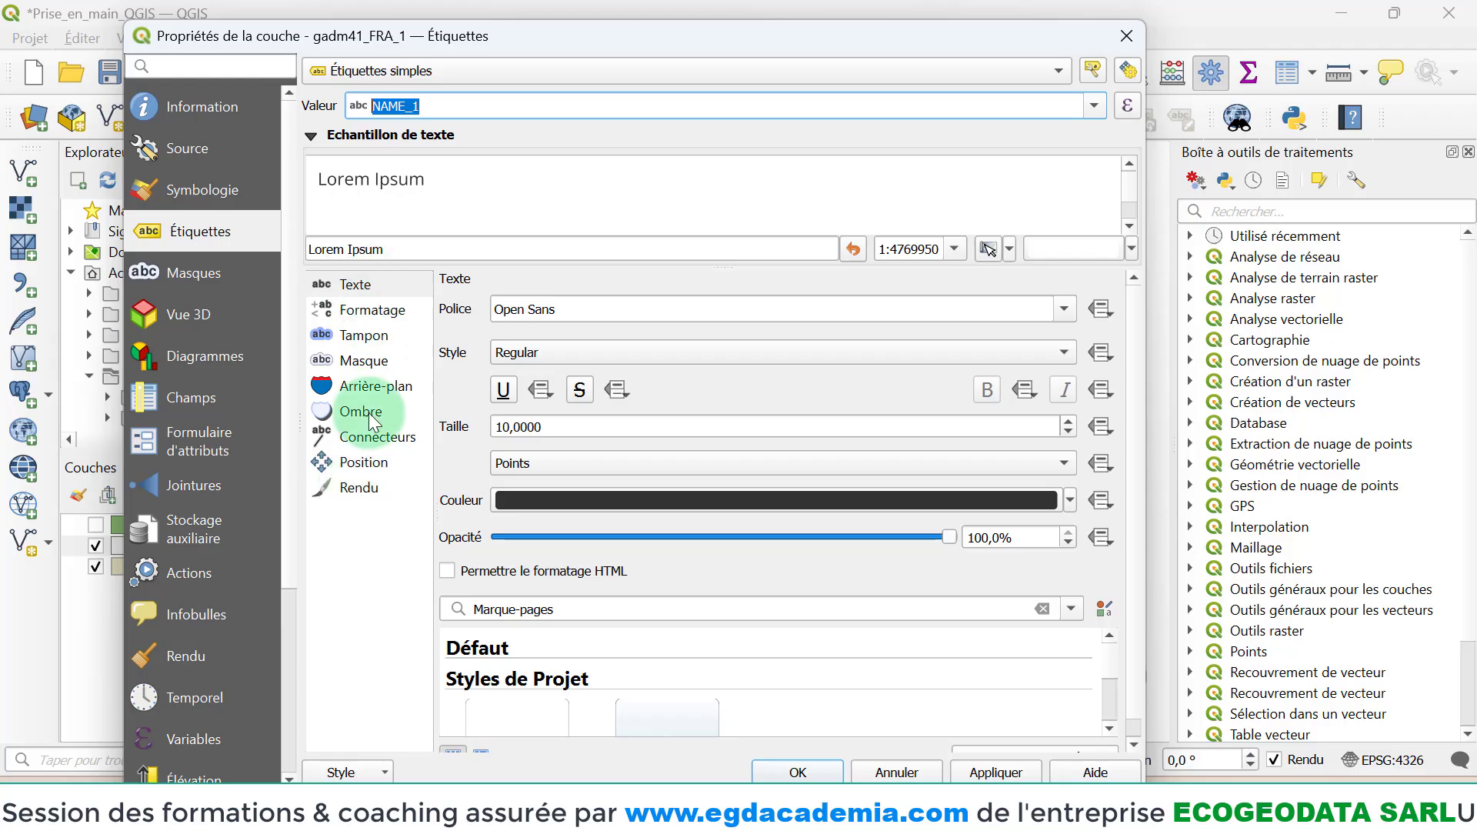
- Set the font of the gadm41_FRA_1 label text to Arial Black
click(377, 286)
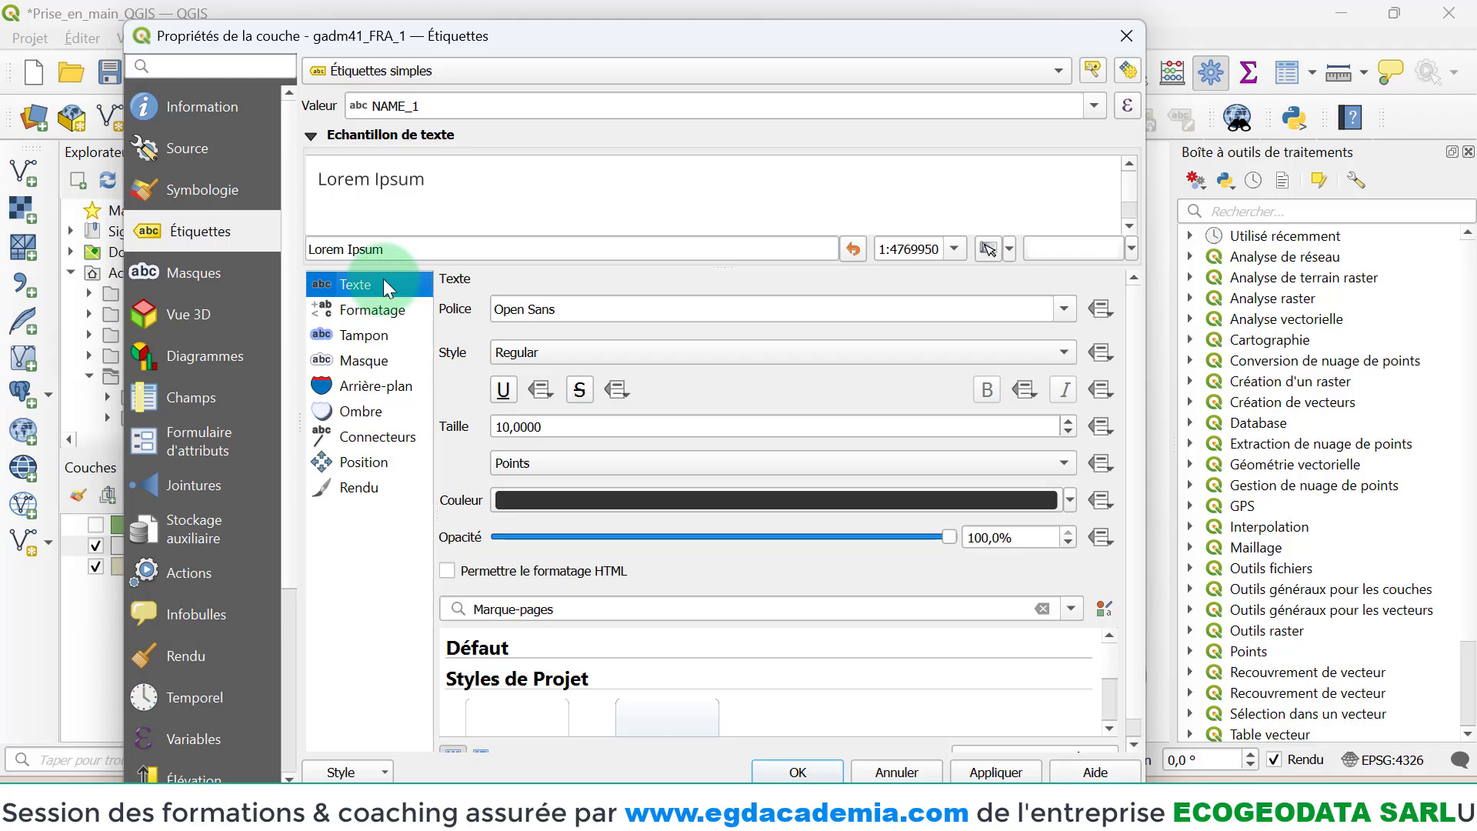
click(426, 182)
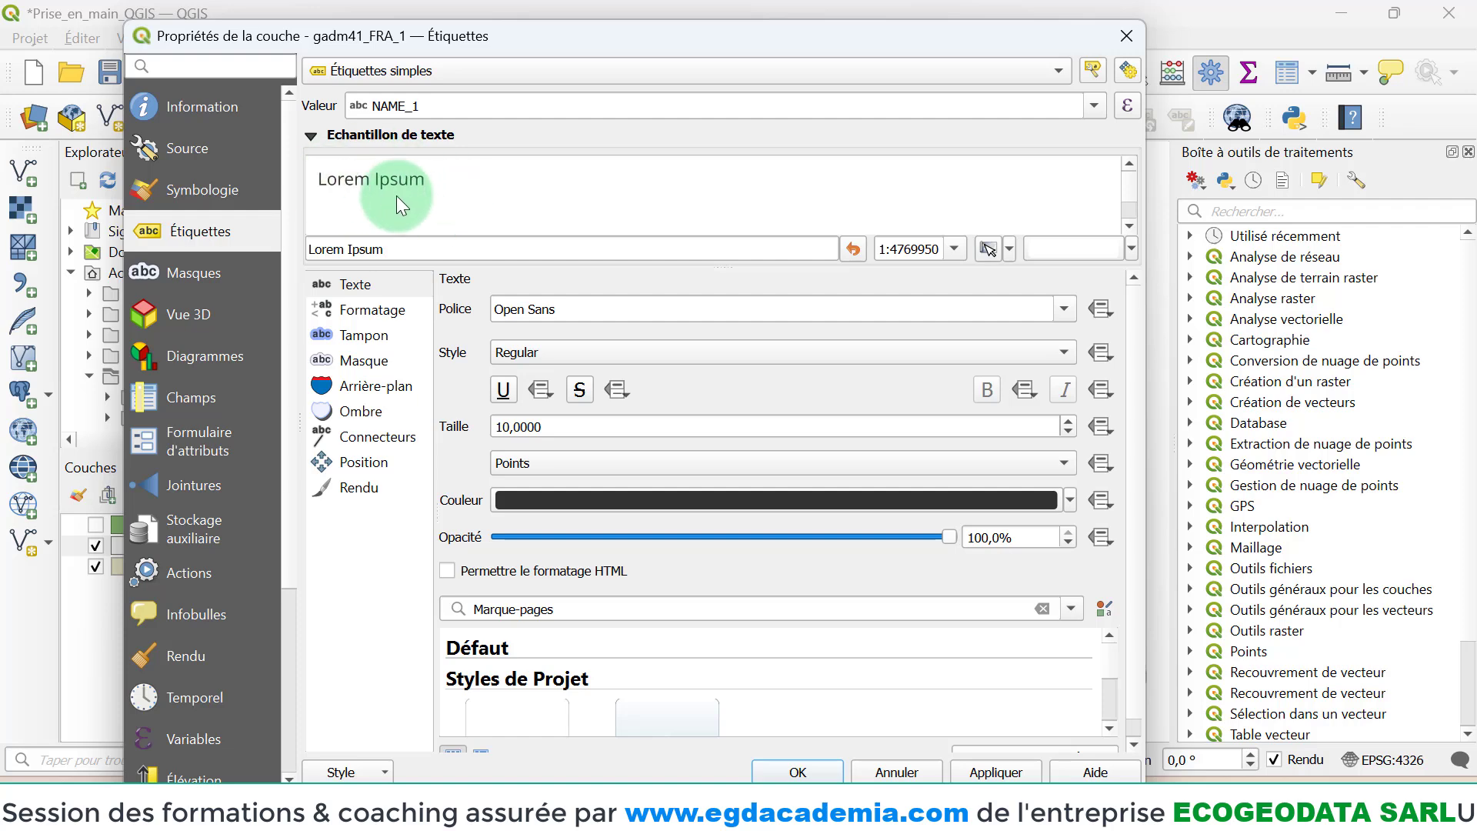
click(386, 283)
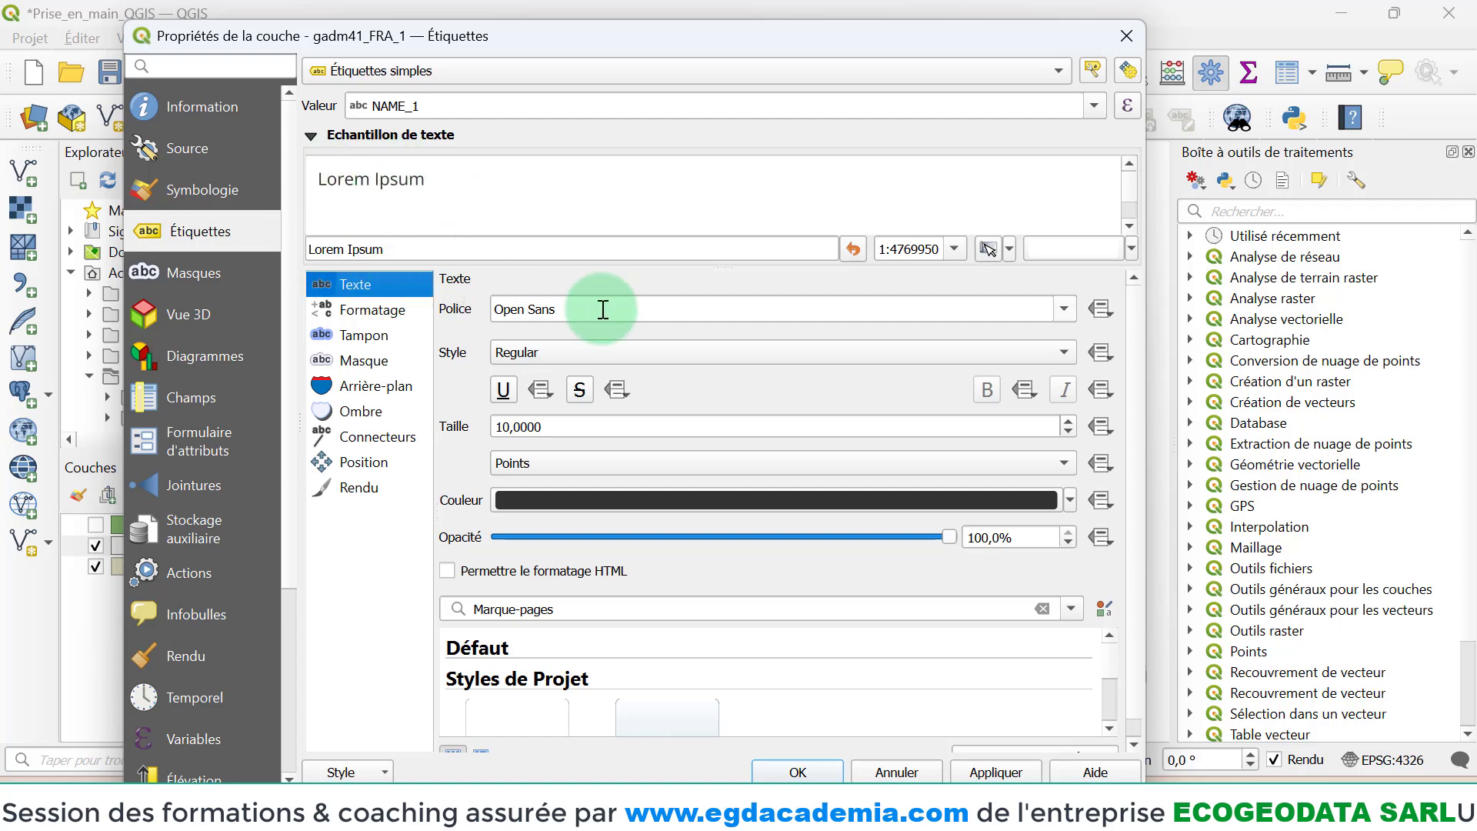
click(1062, 308)
scroll(963, 389, down, 15)
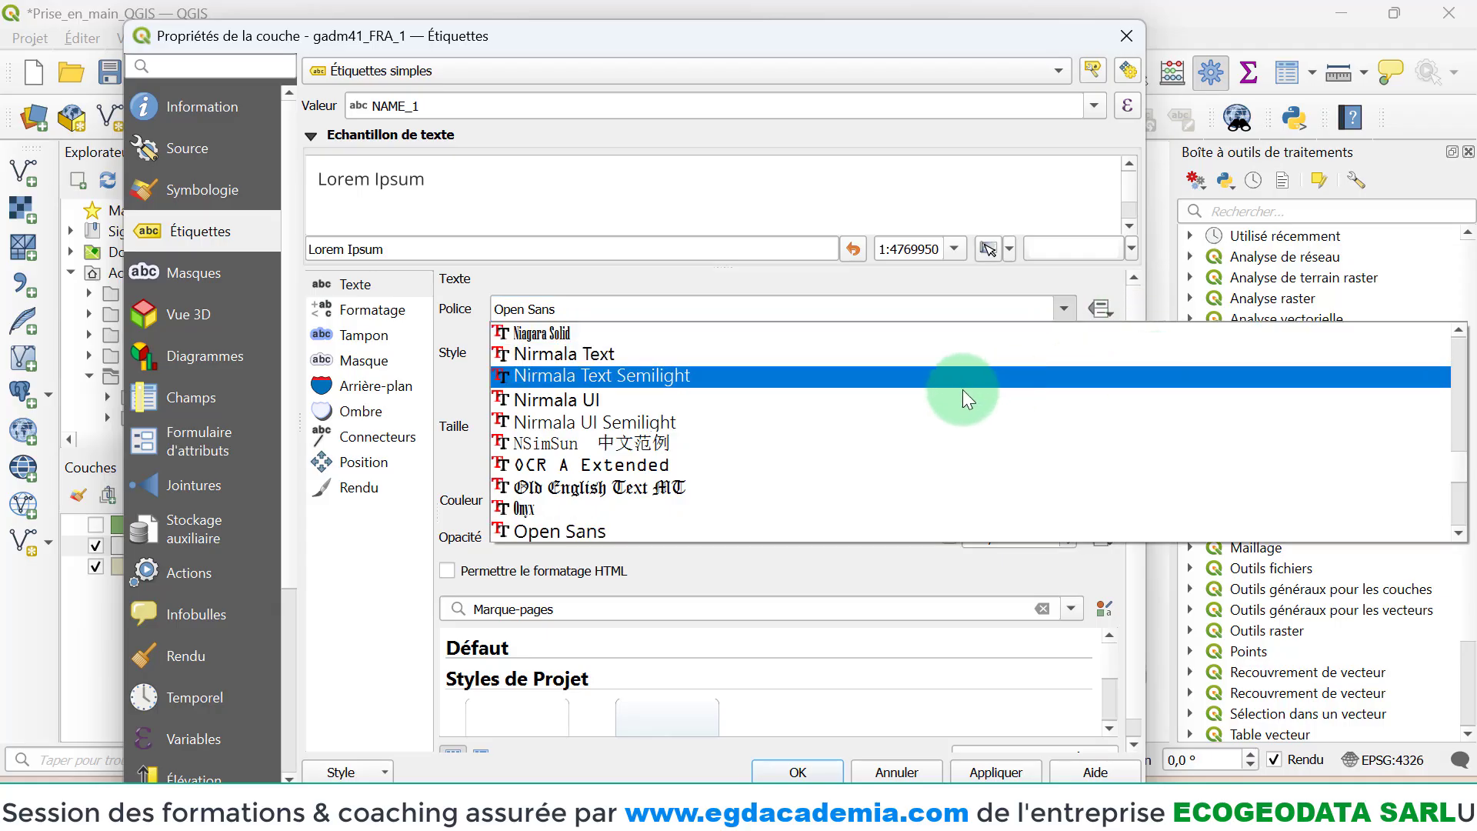
drag(1464, 471, 1456, 325)
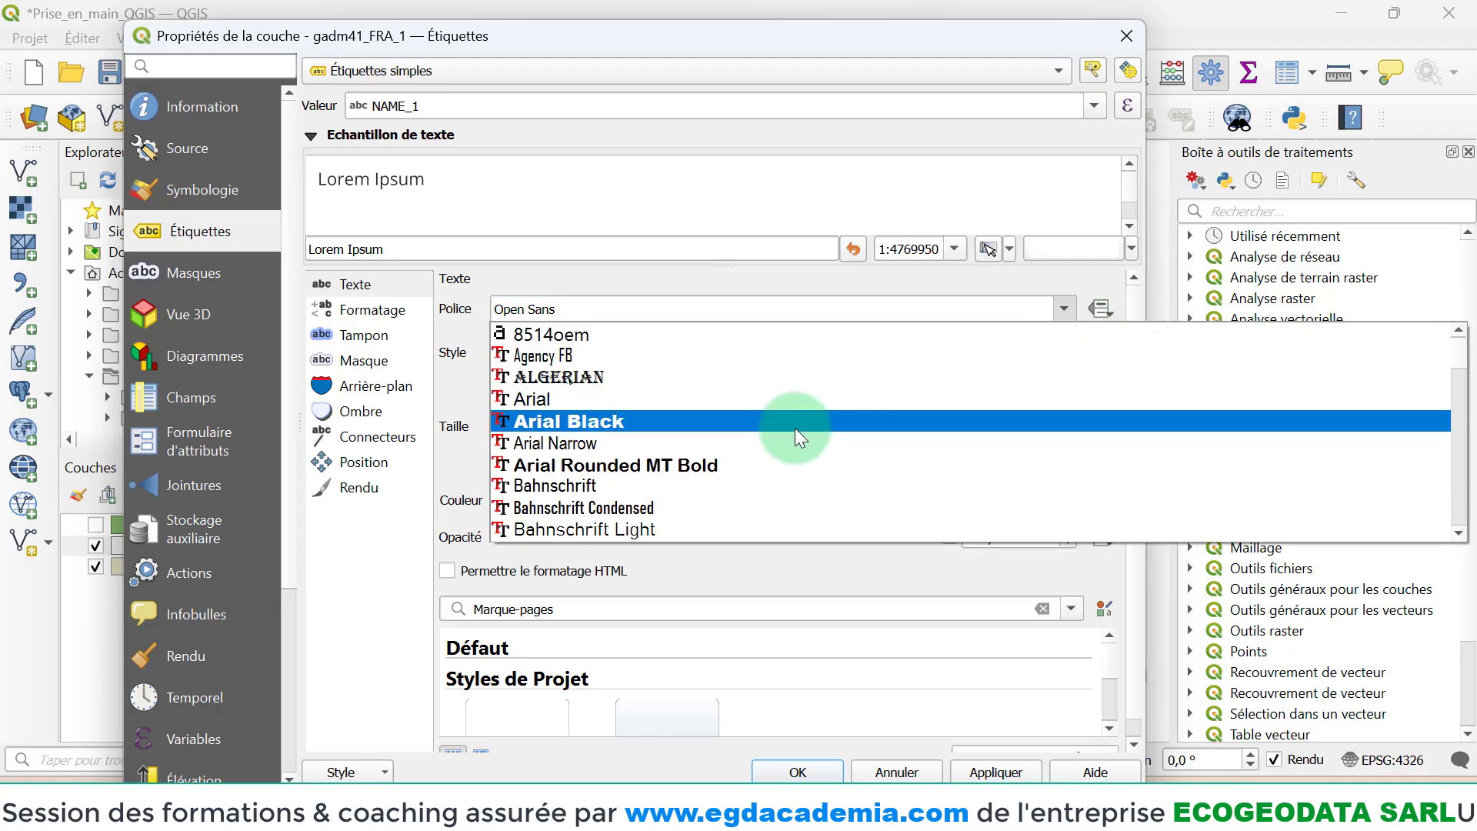
click(593, 420)
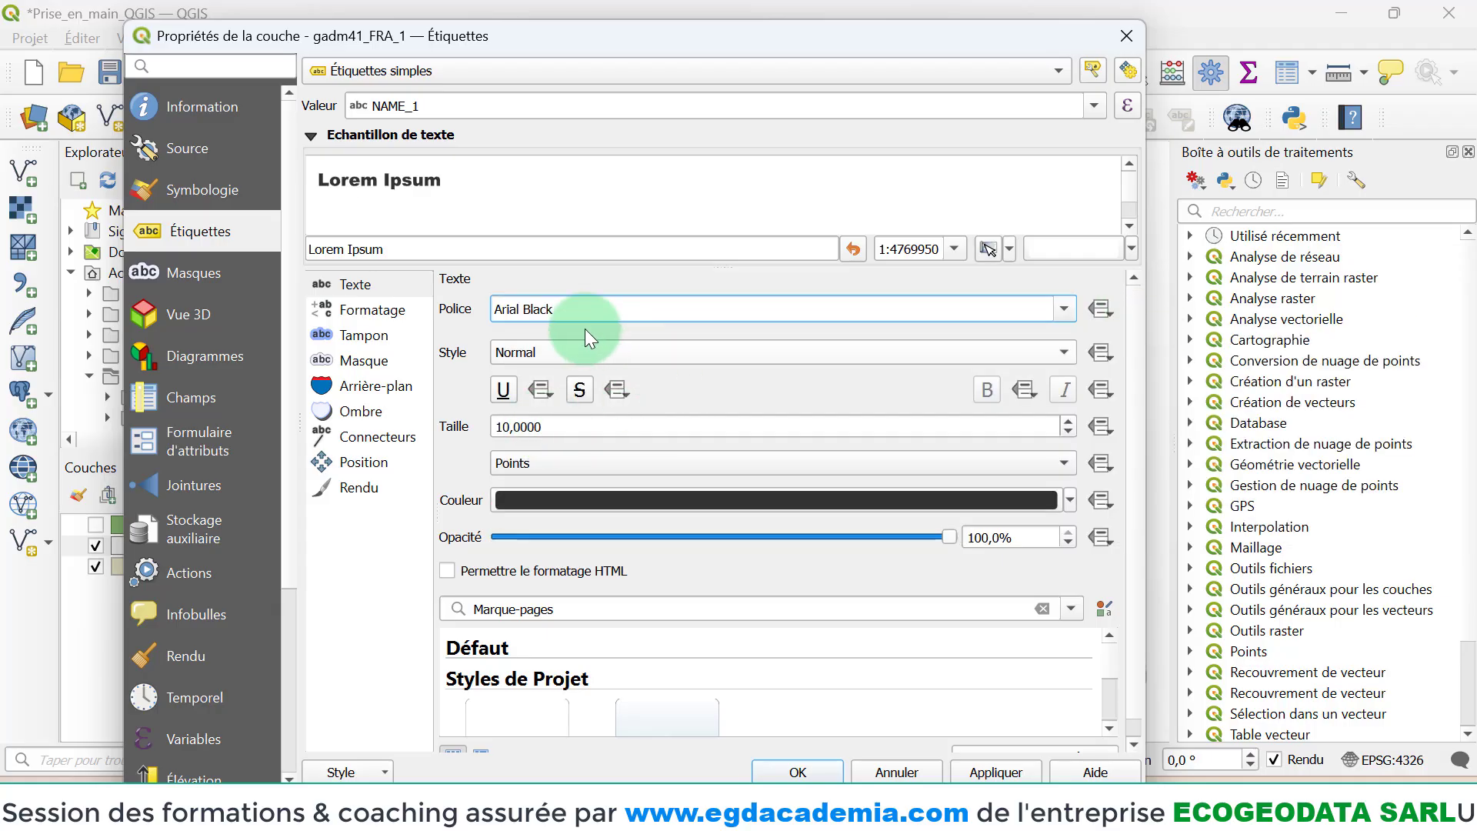
- Set the label text size to 7 points and toggle underlining, leaving the text without underline
click(551, 426)
scroll(551, 425, down, 3)
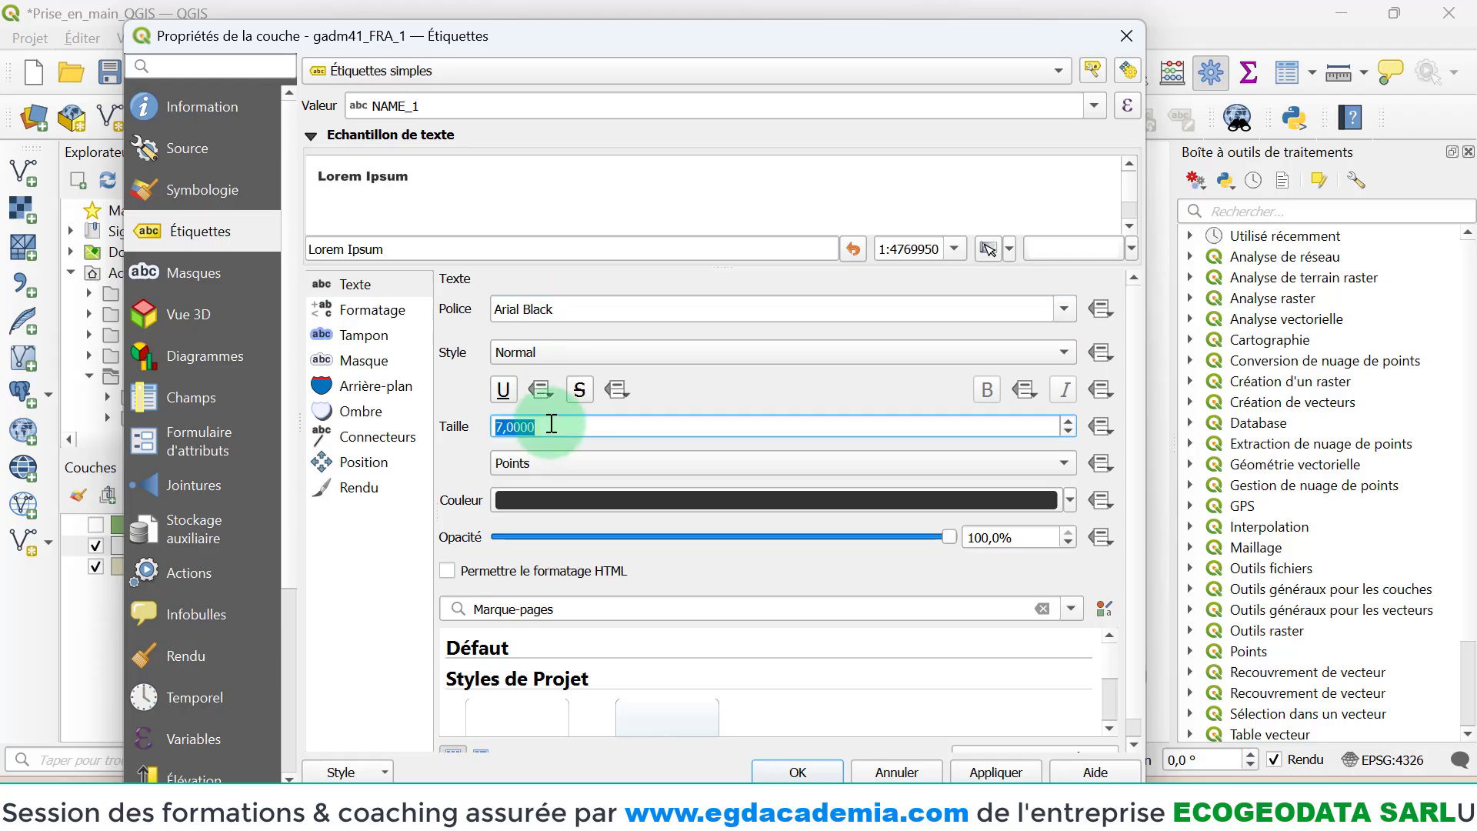
click(503, 393)
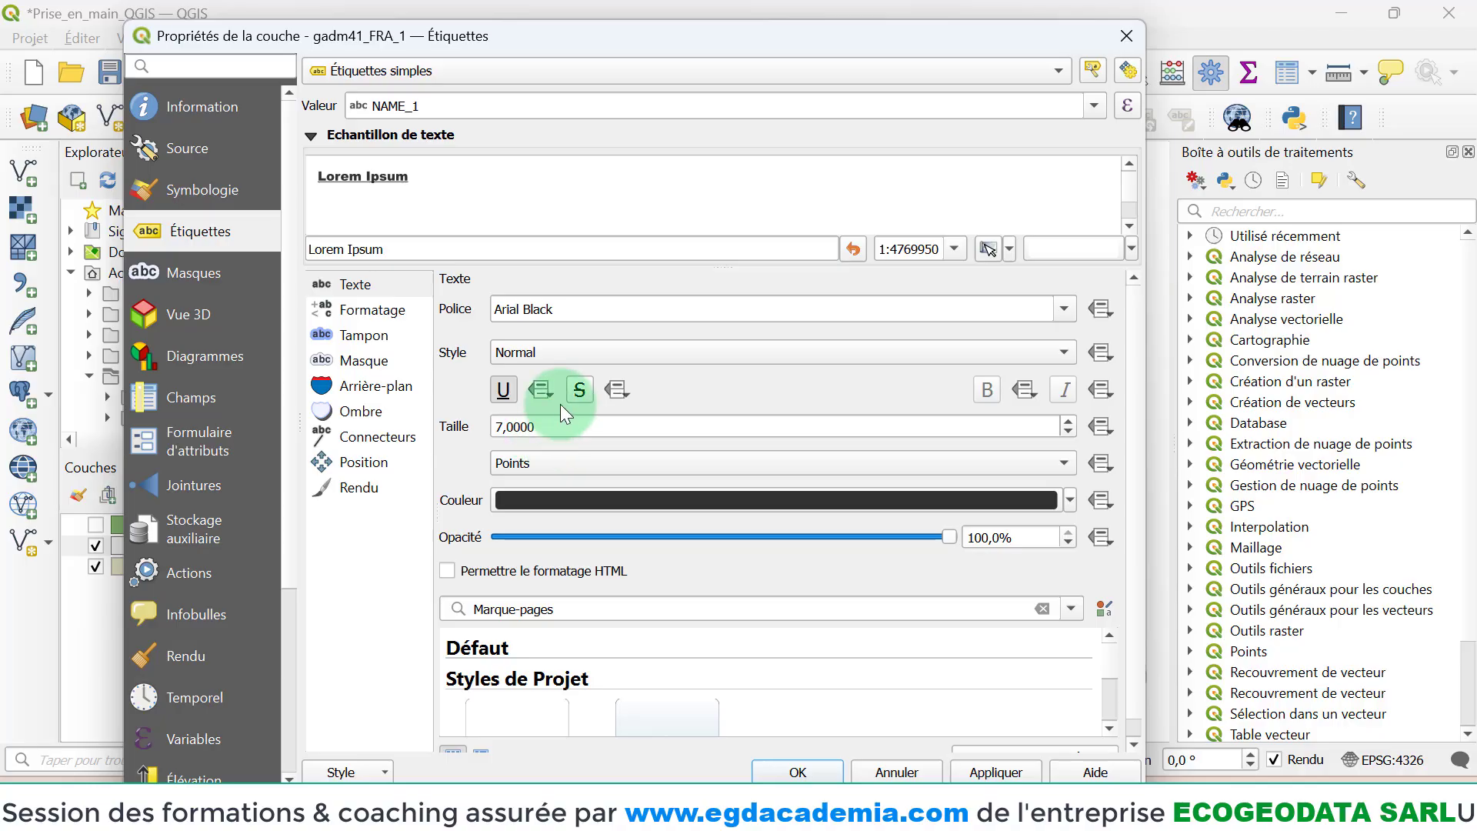
click(504, 390)
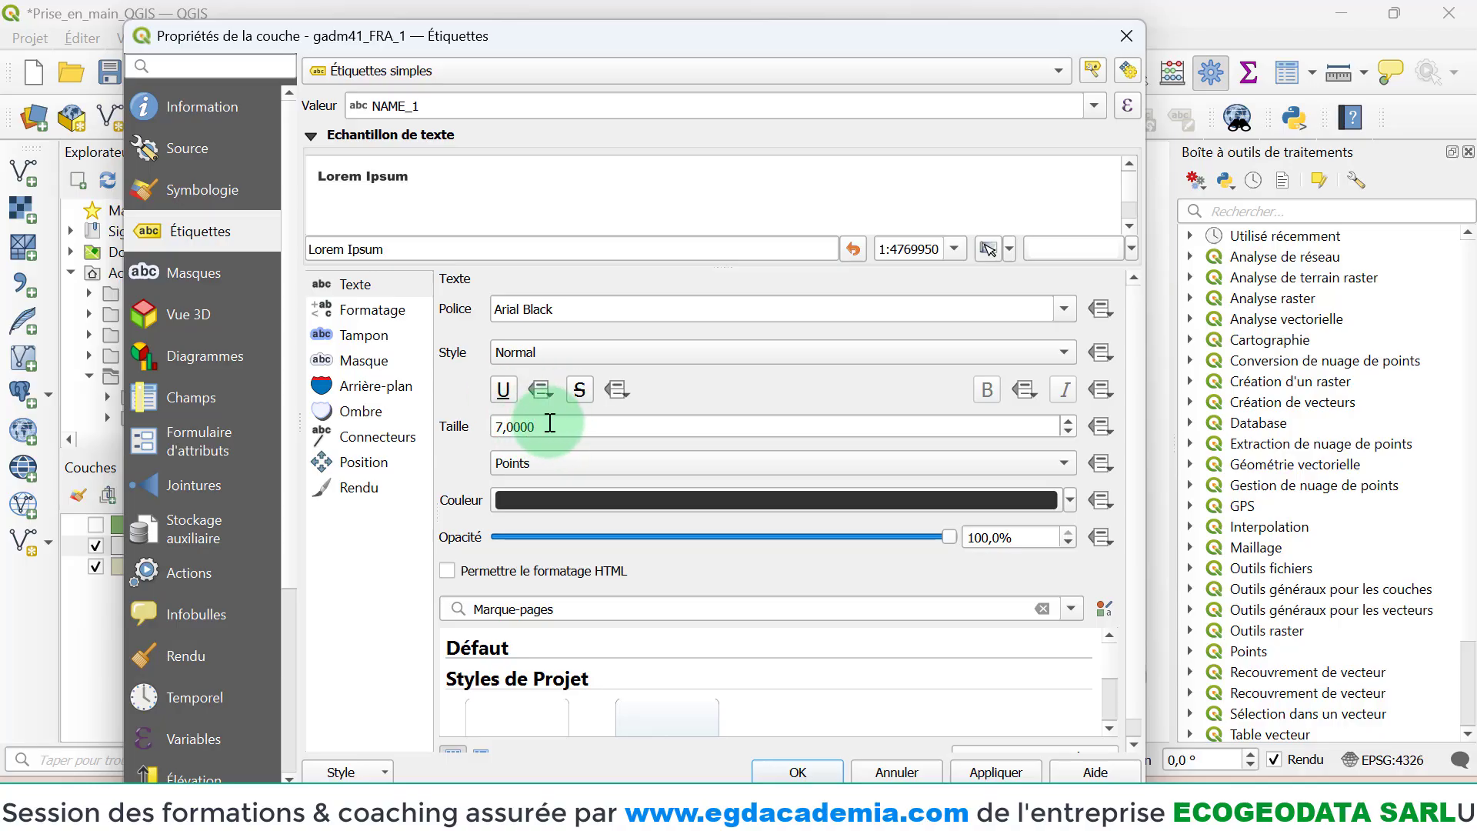
- Color the label text pure red, apply the label settings and close the gadm41_FRA_1 layer properties
click(1071, 501)
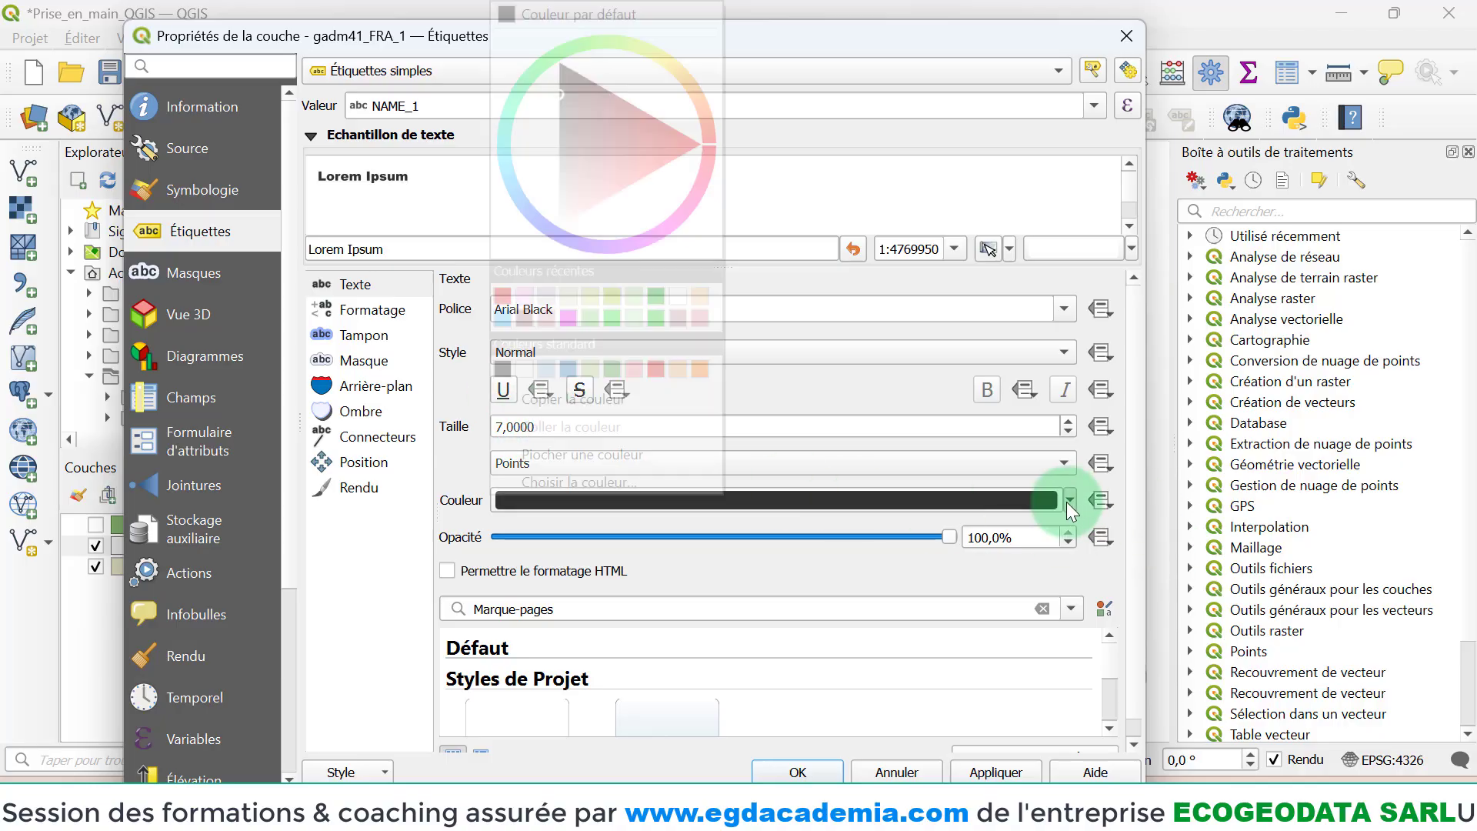
drag(670, 146, 750, 148)
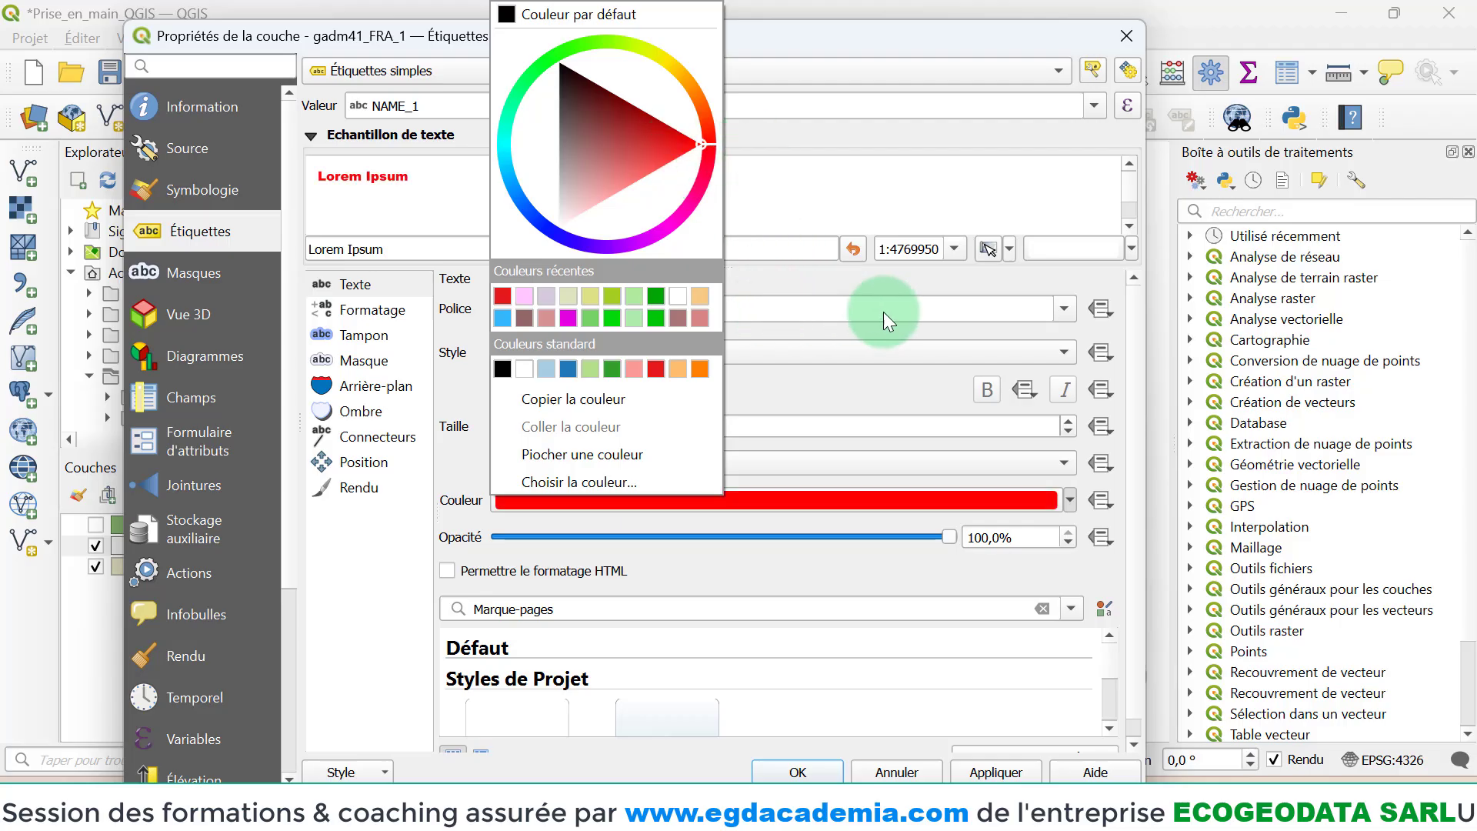
click(872, 290)
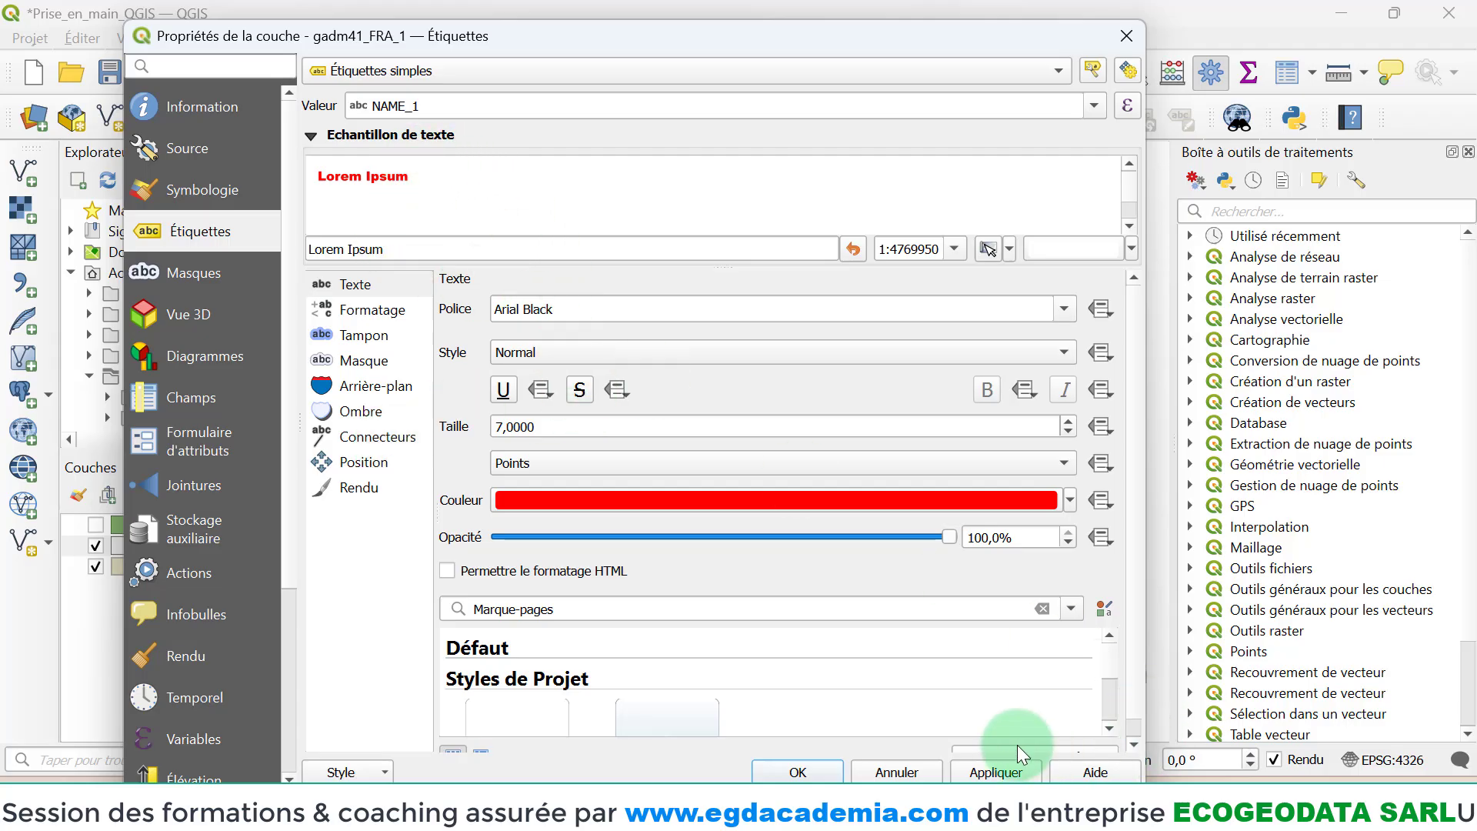
click(1000, 772)
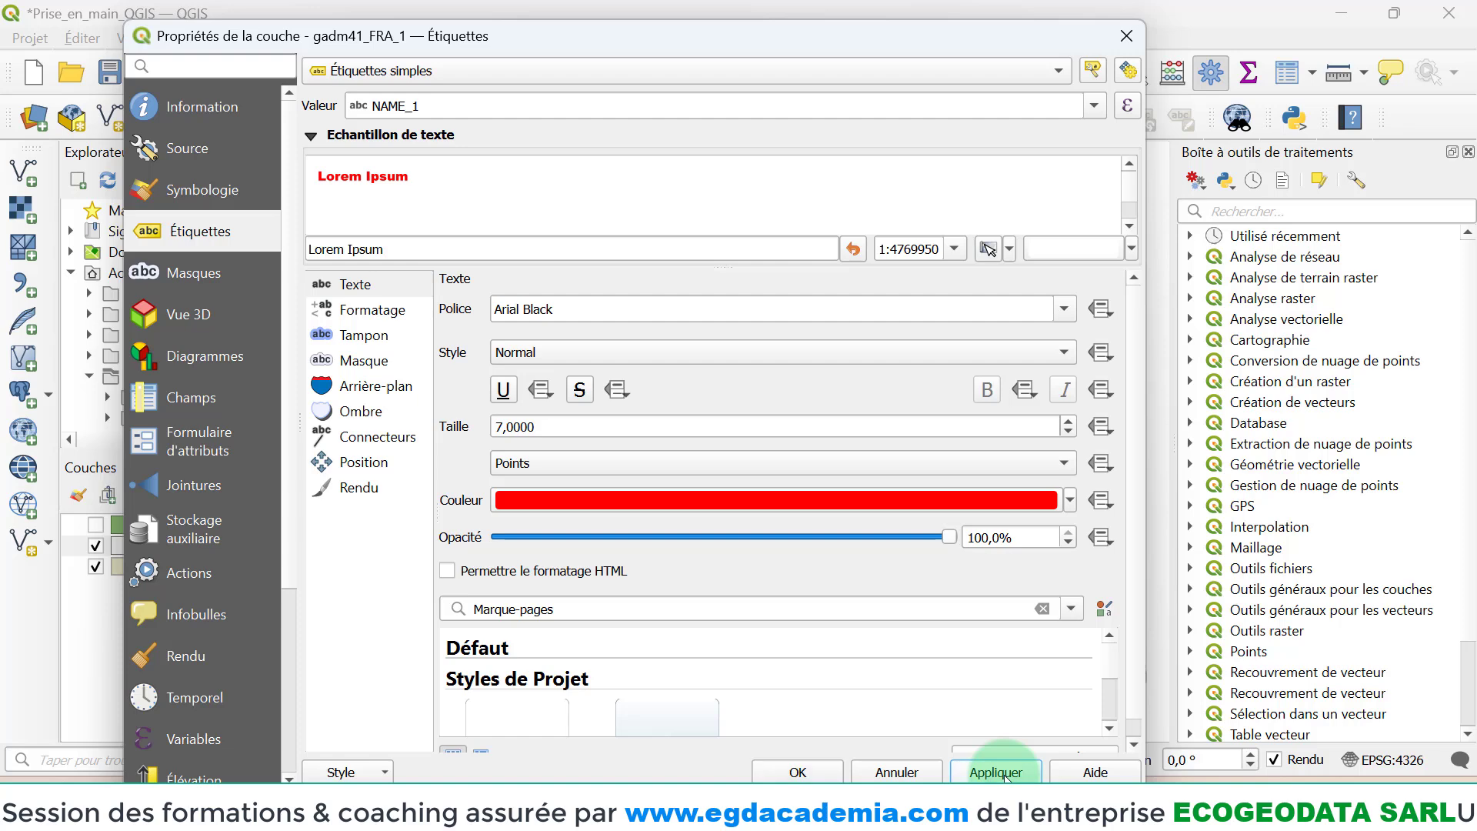
click(800, 772)
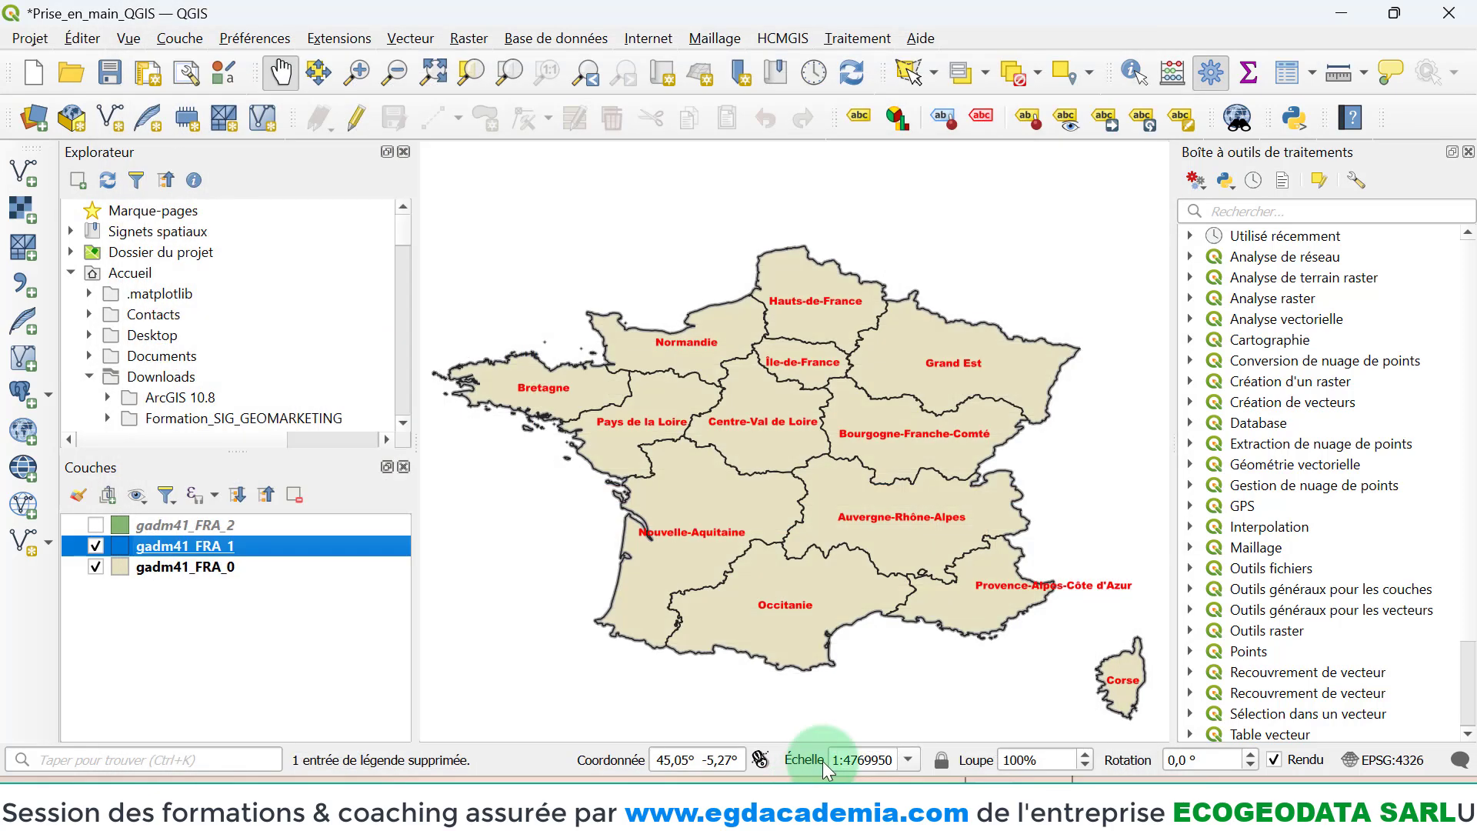
- Save the project and display the gadm41_FRA_2 layer on the map
click(907, 419)
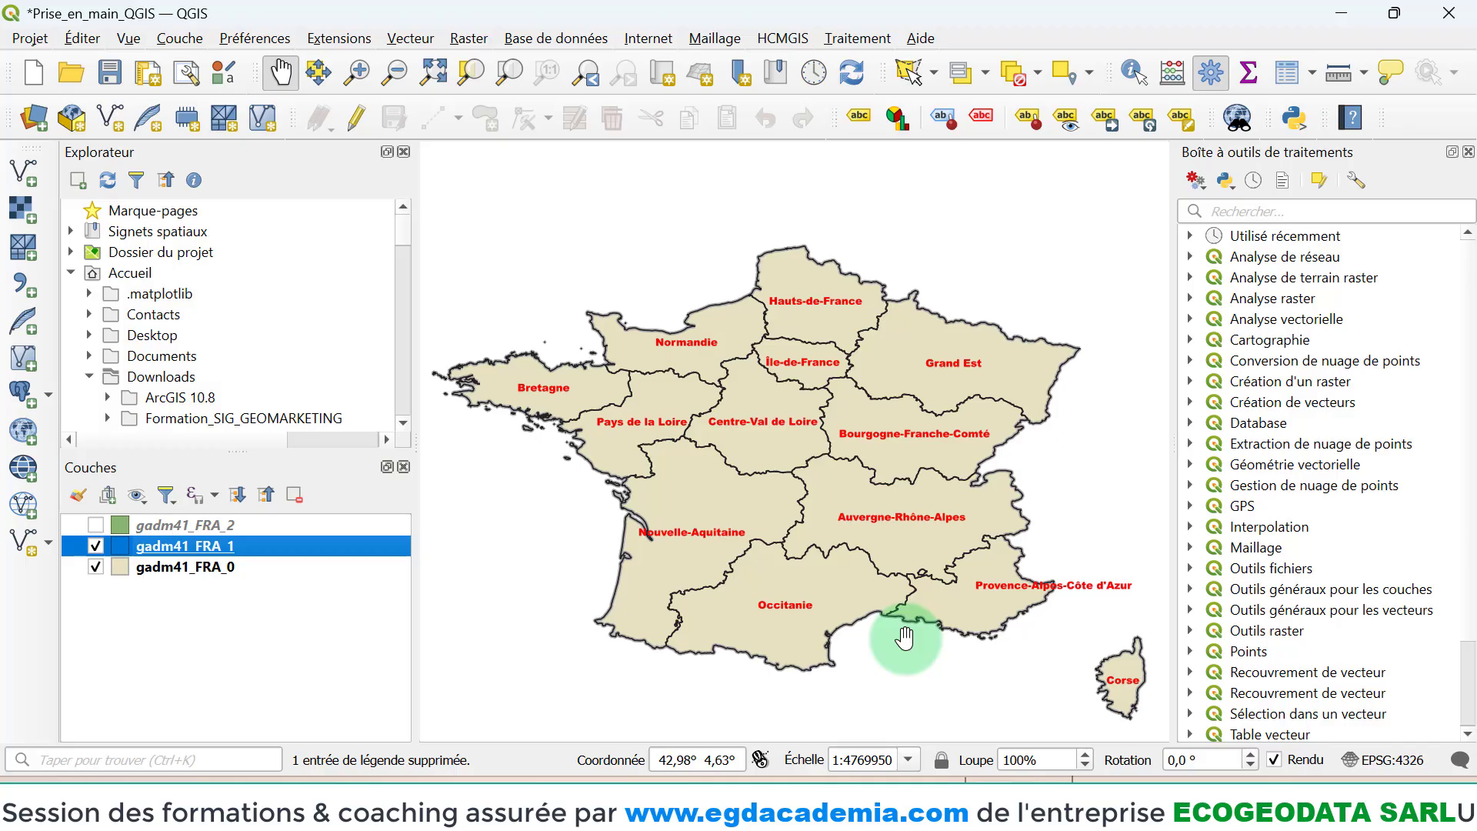
click(110, 73)
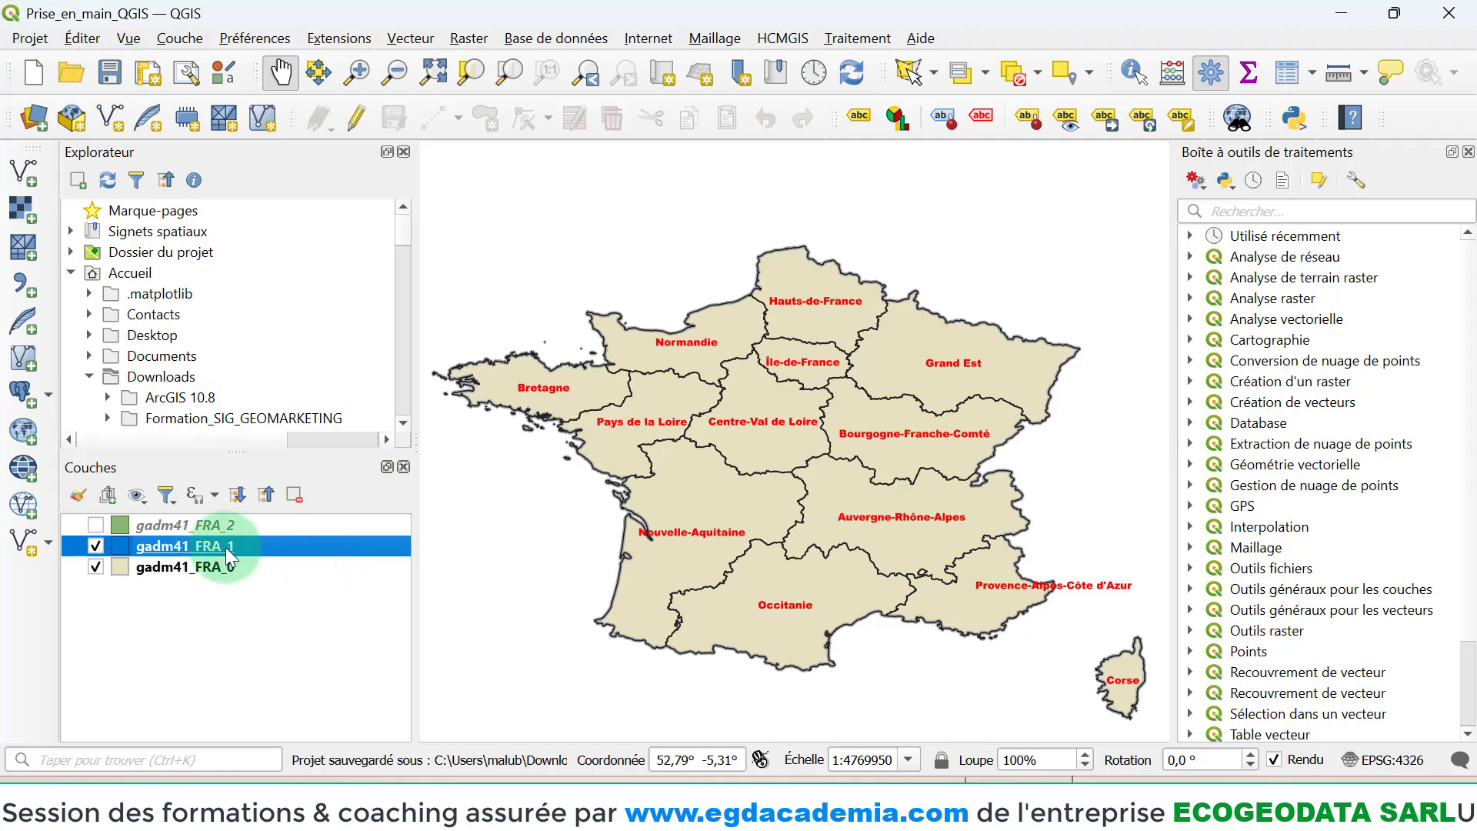
click(228, 526)
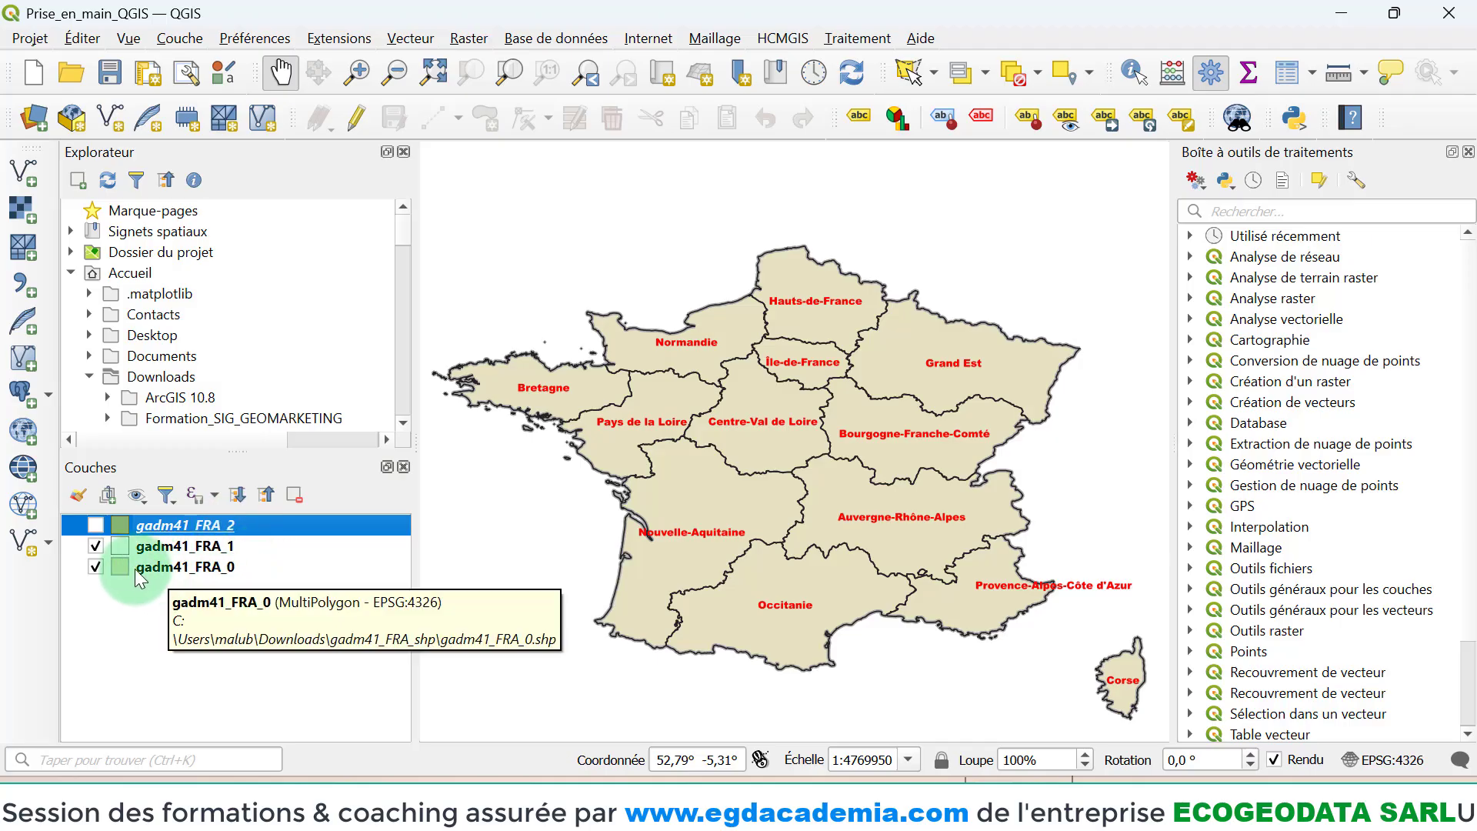
click(184, 570)
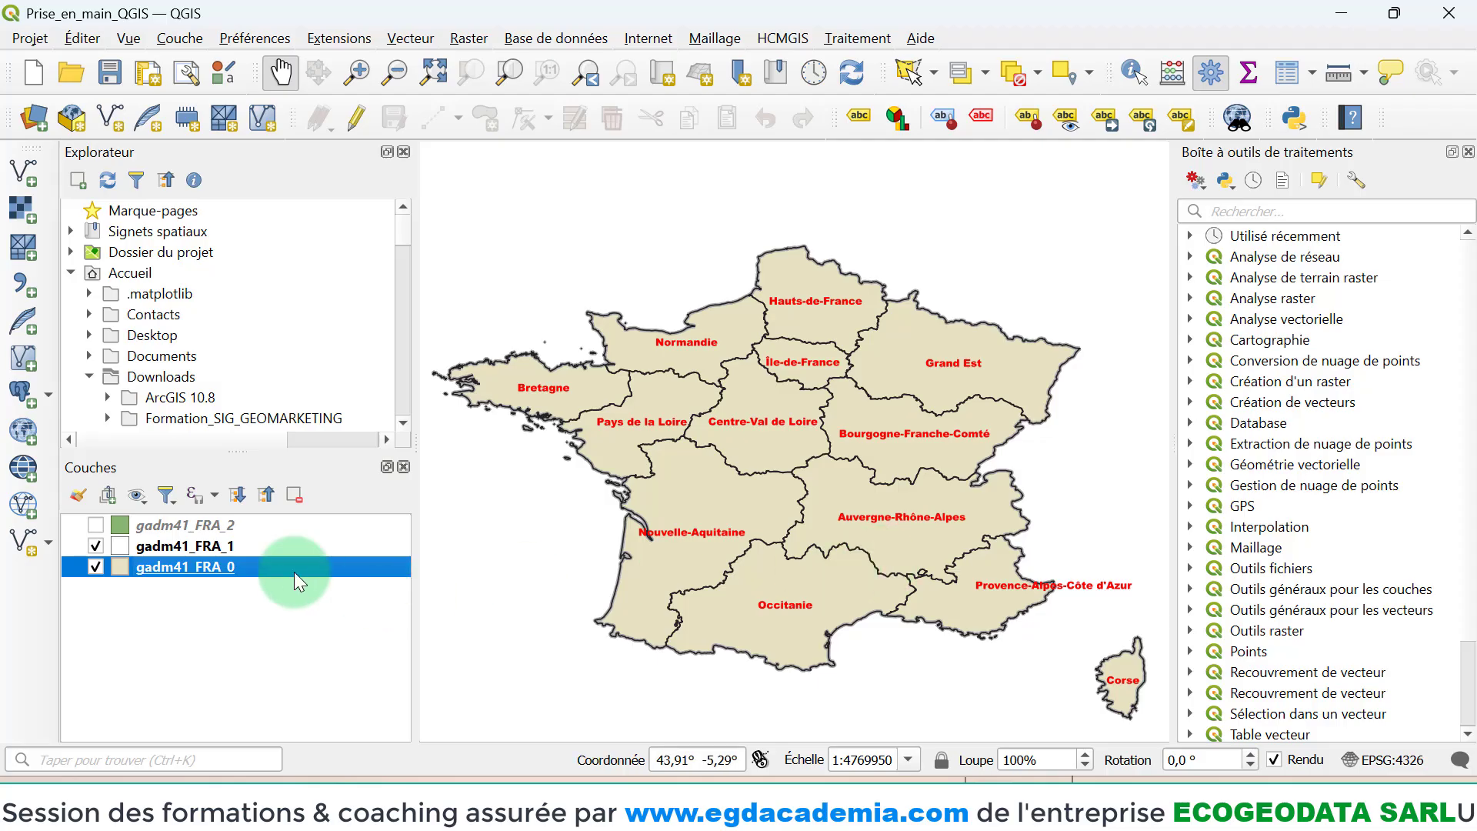
click(193, 525)
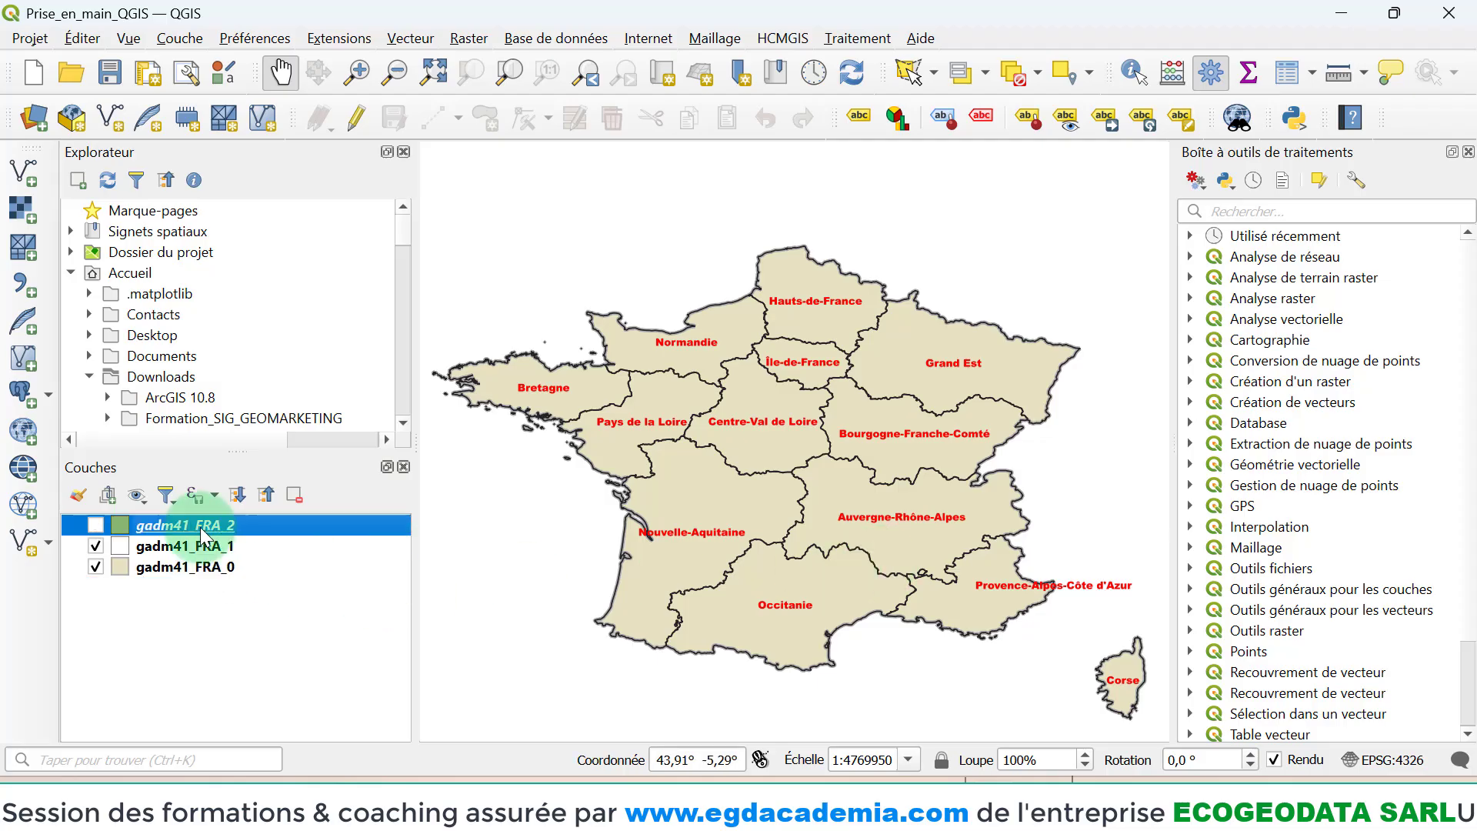
click(94, 524)
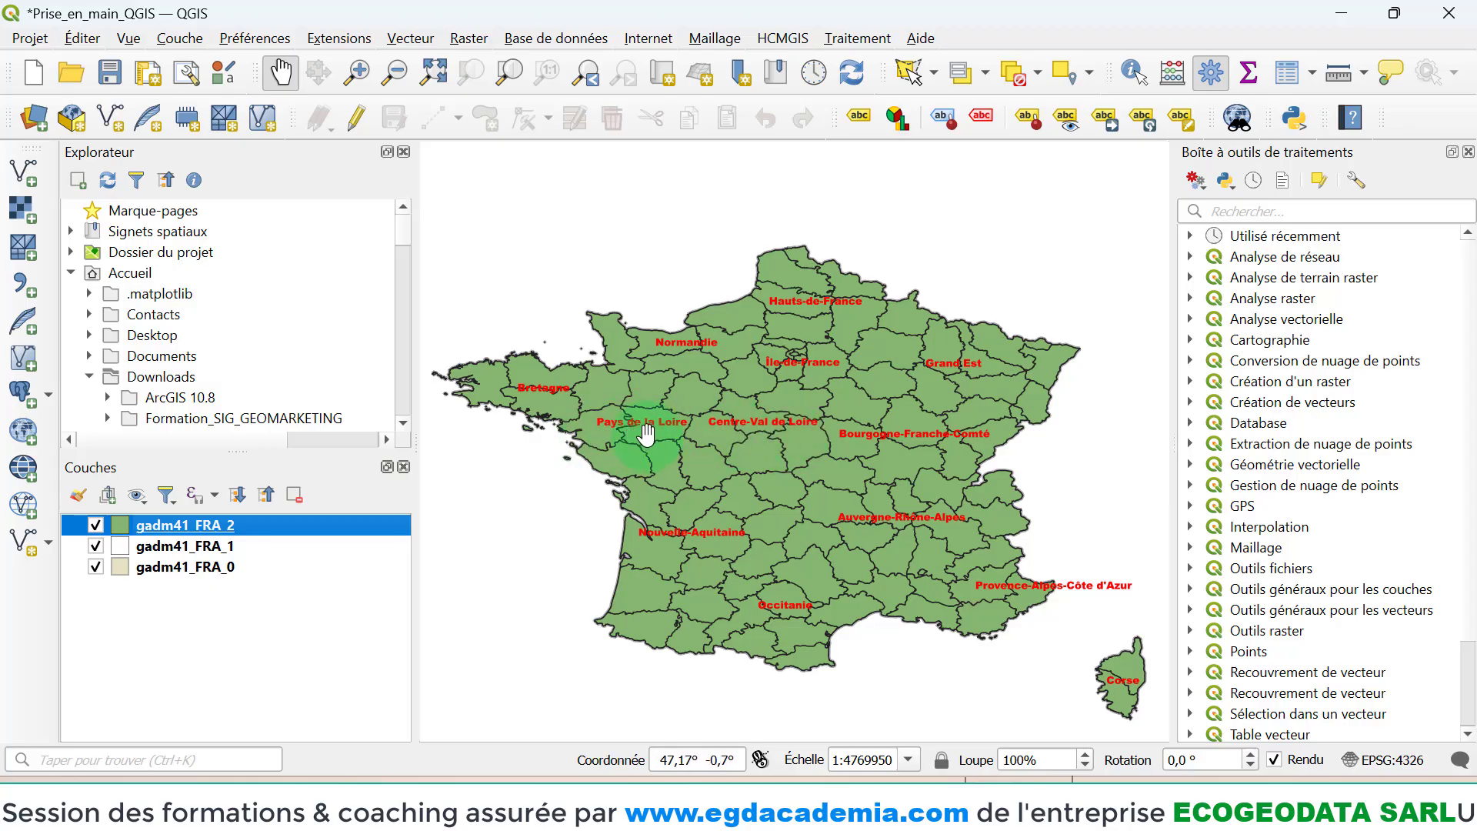
- Review the label text settings of the gadm41_FRA_1 layer, especially the size, and close the properties without changes
right_click(185, 543)
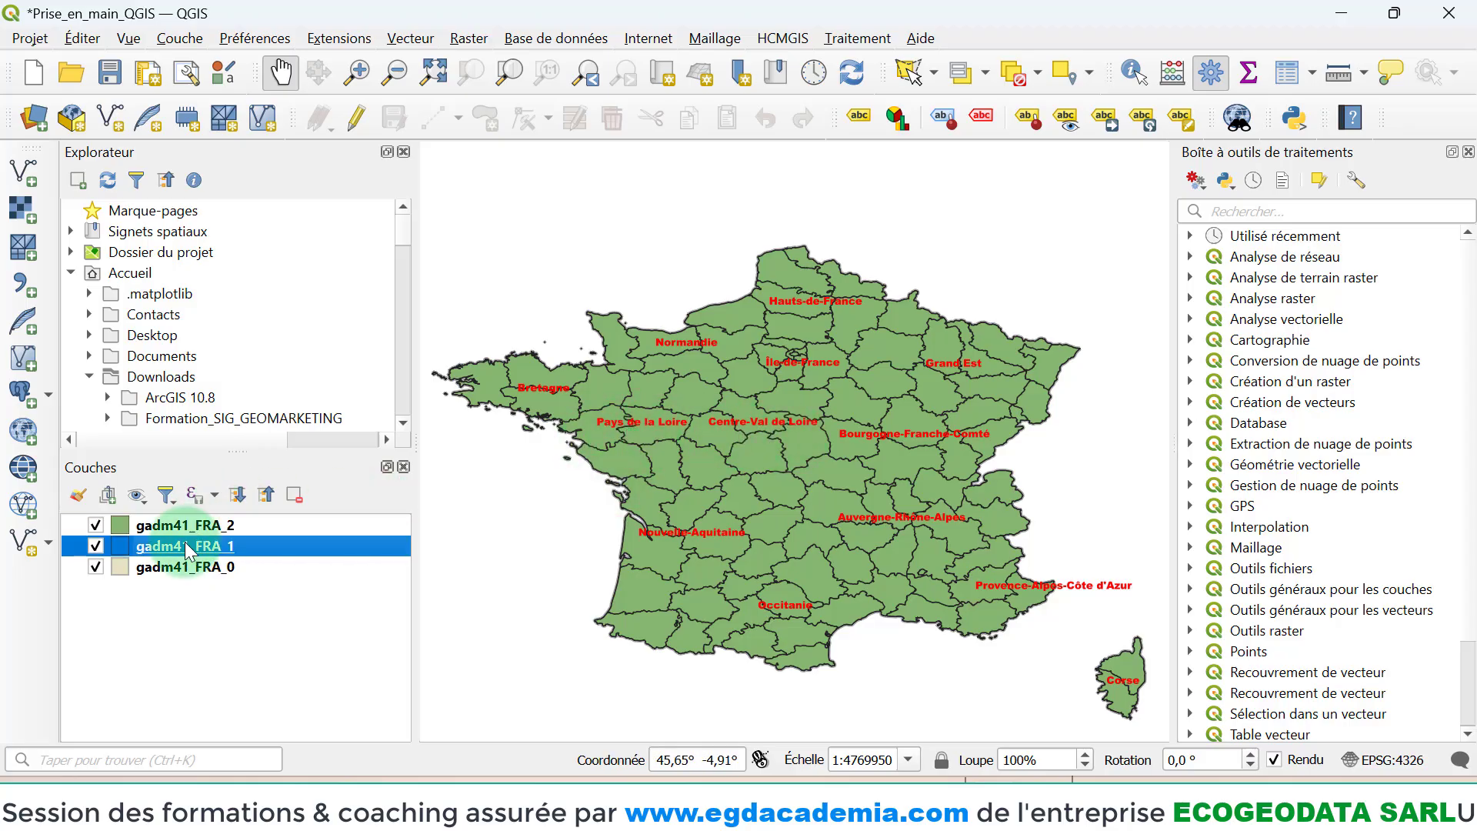
click(251, 579)
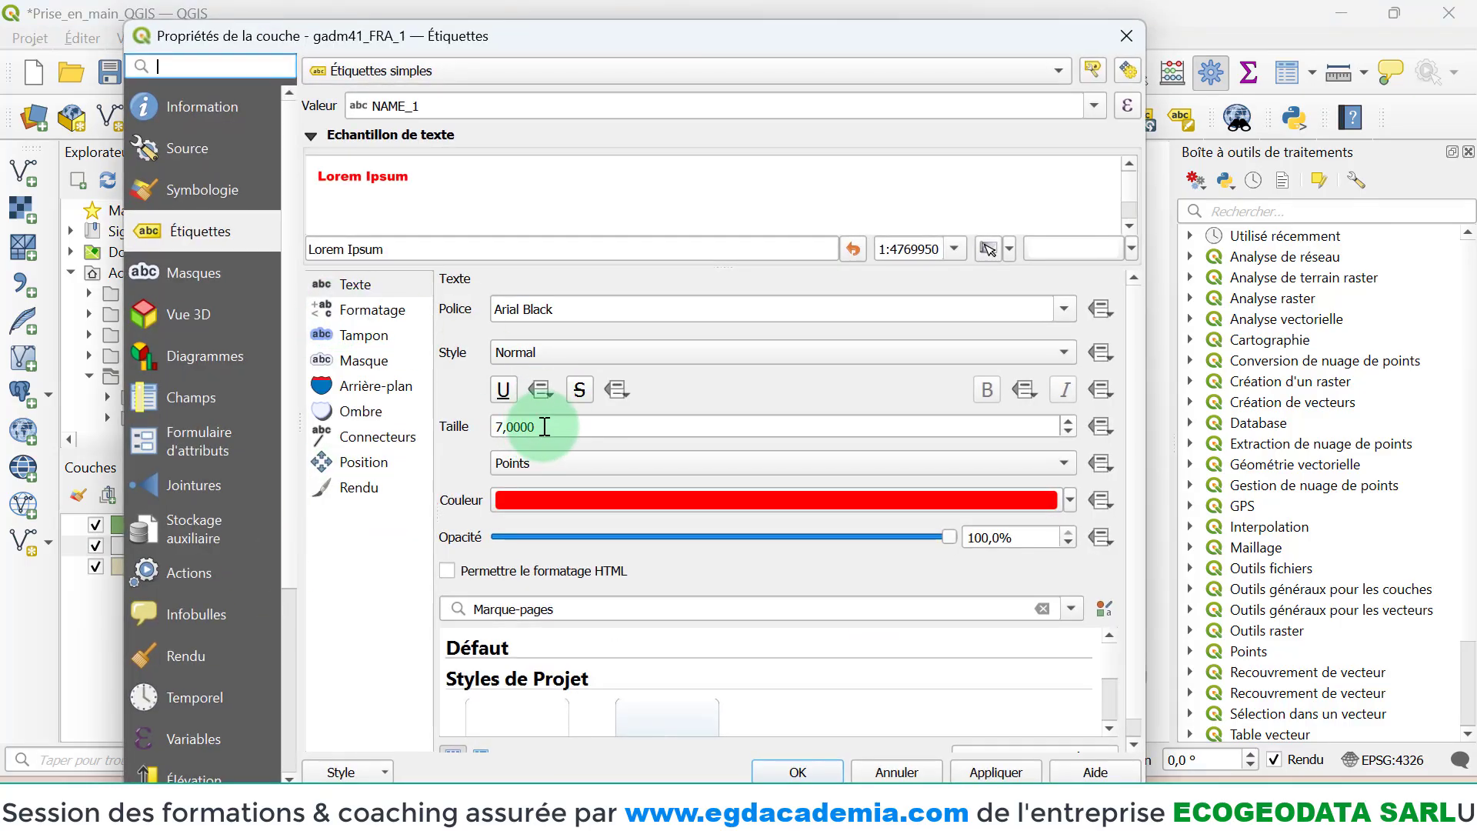
drag(535, 427, 464, 424)
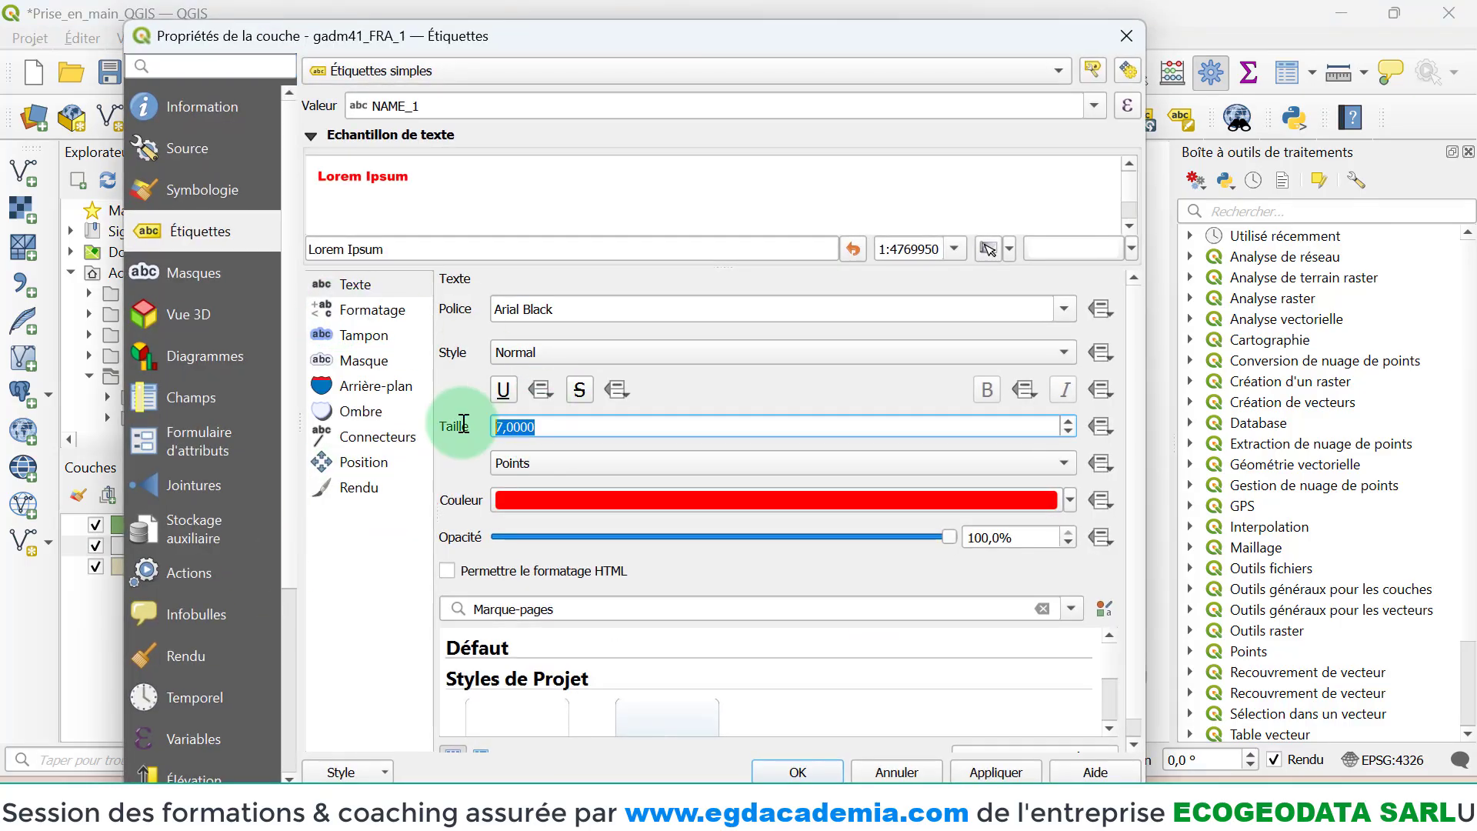
click(537, 426)
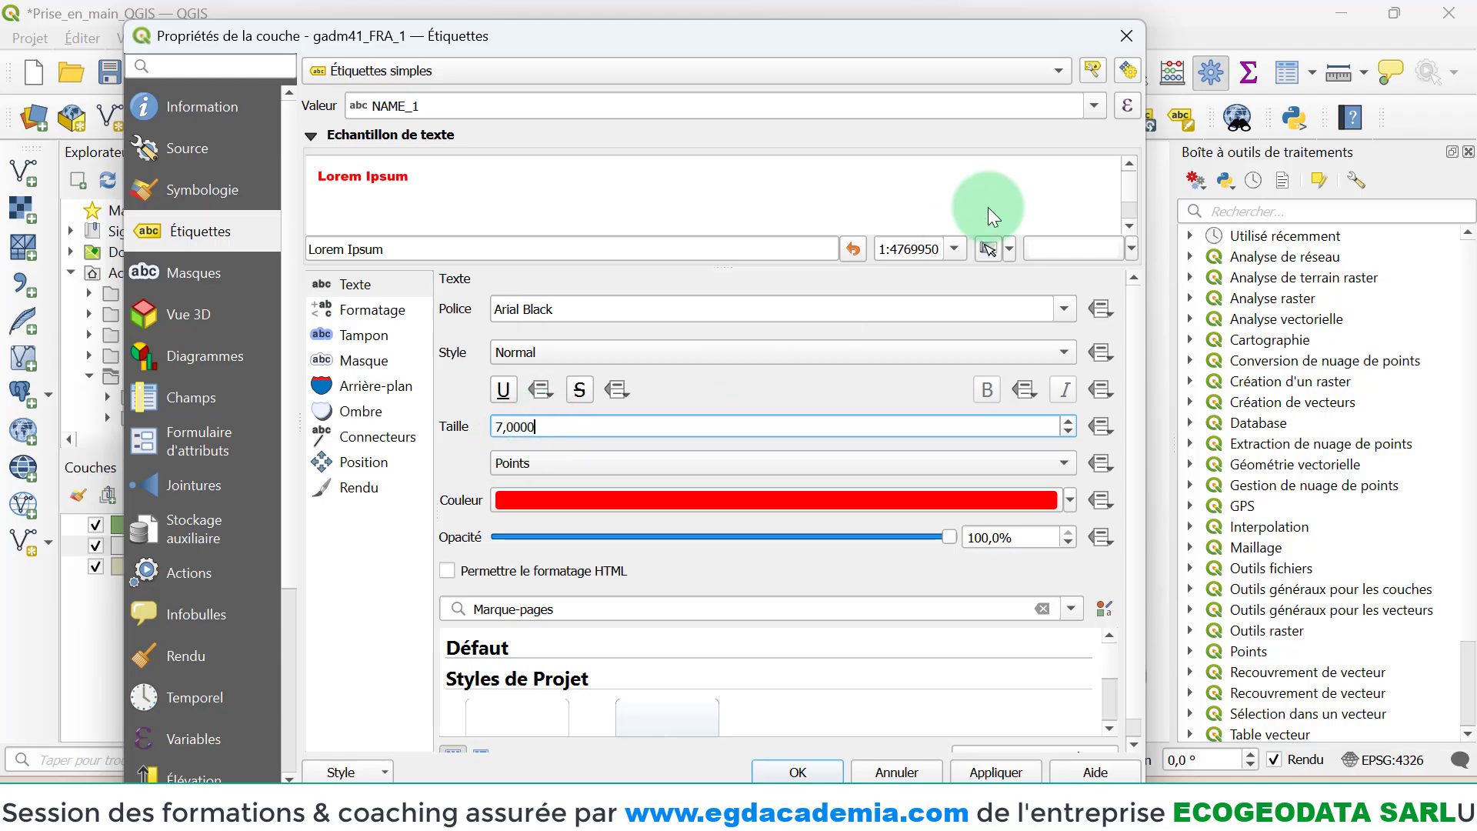
click(1127, 32)
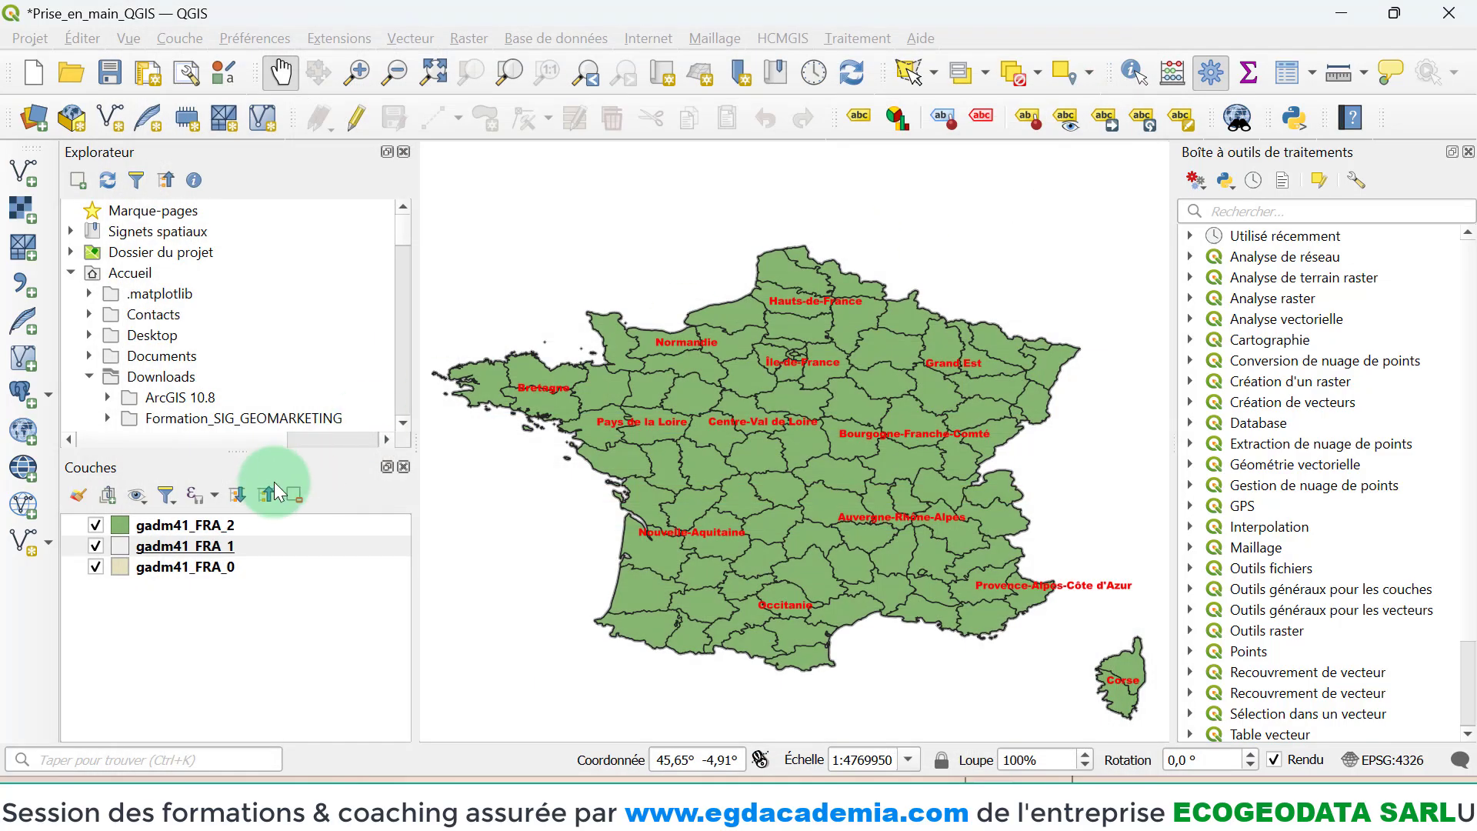
- Examine the gadm41_FRA_2 attribute table, including the department names in the NAME_2 field, and close it
click(209, 526)
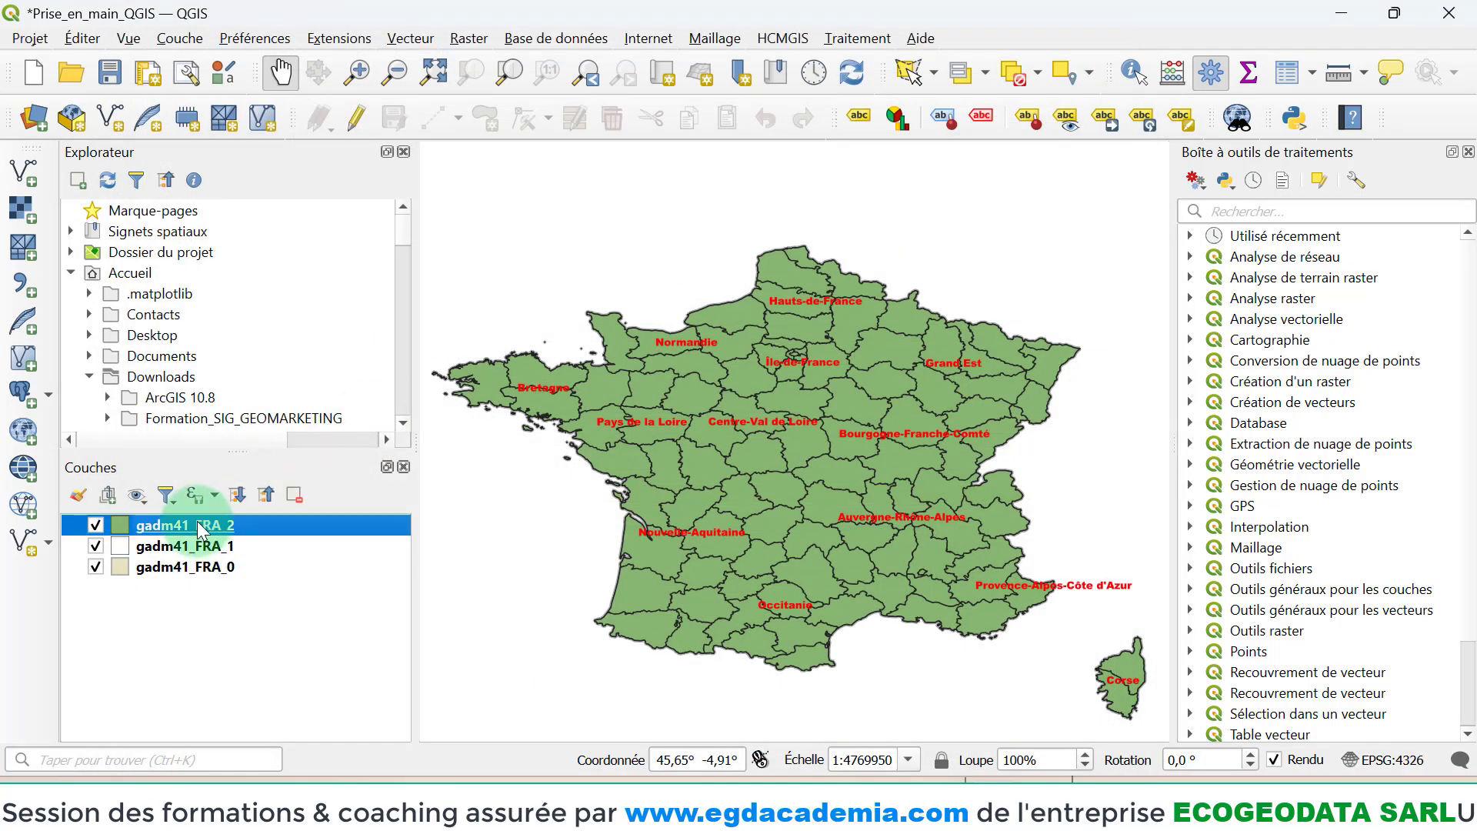
right_click(199, 524)
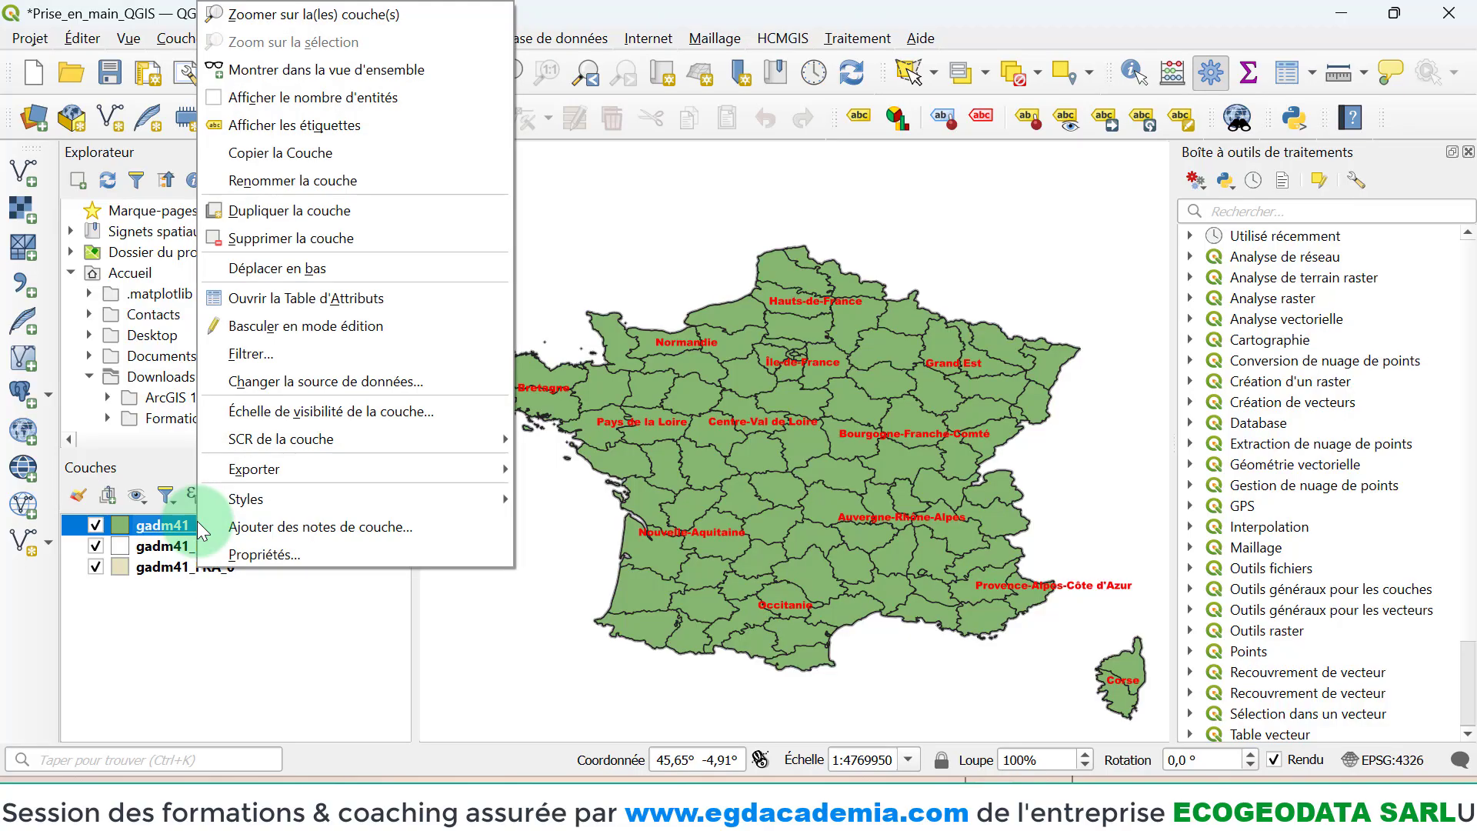
click(280, 300)
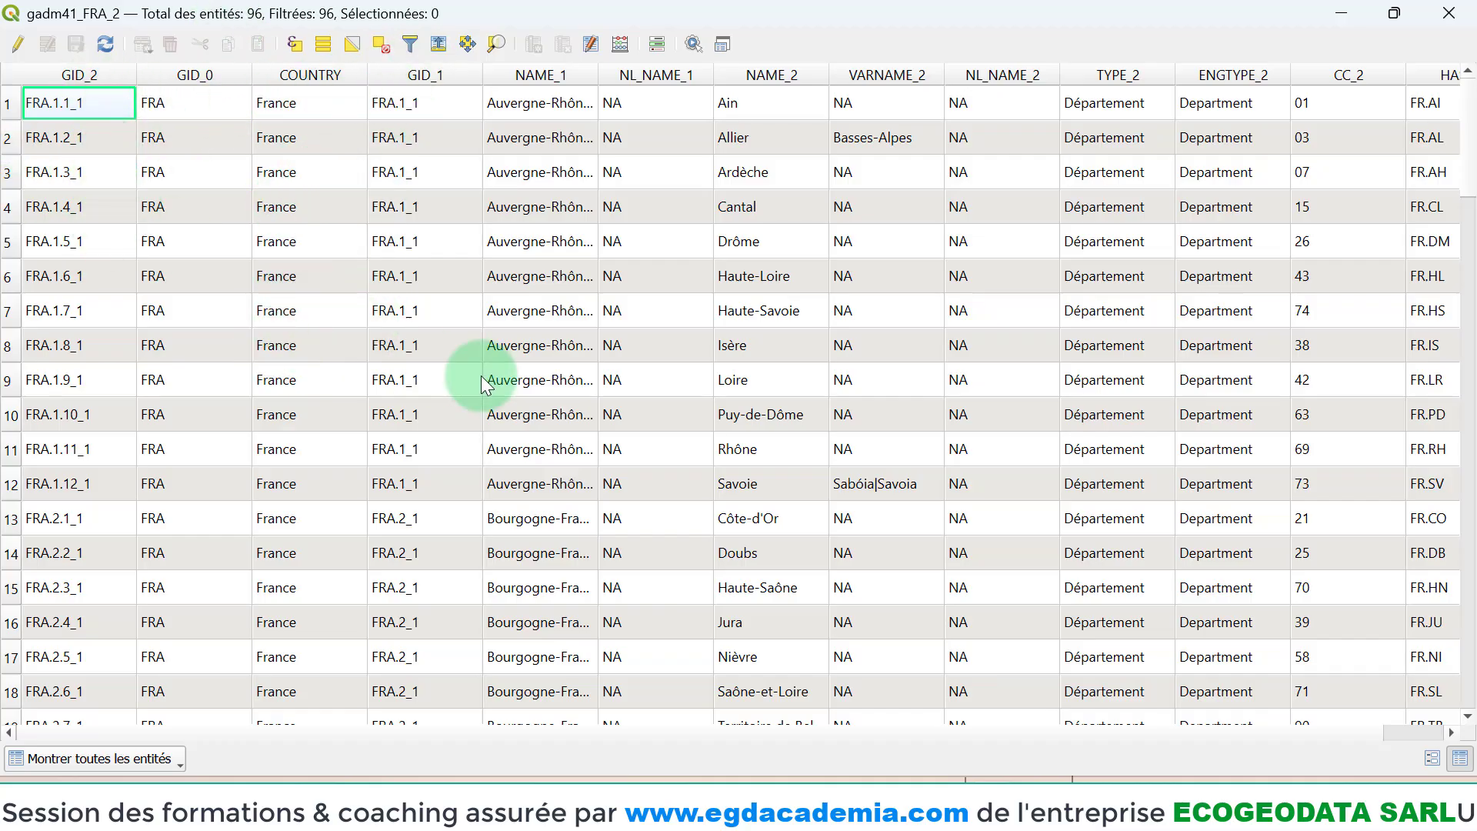
click(1448, 13)
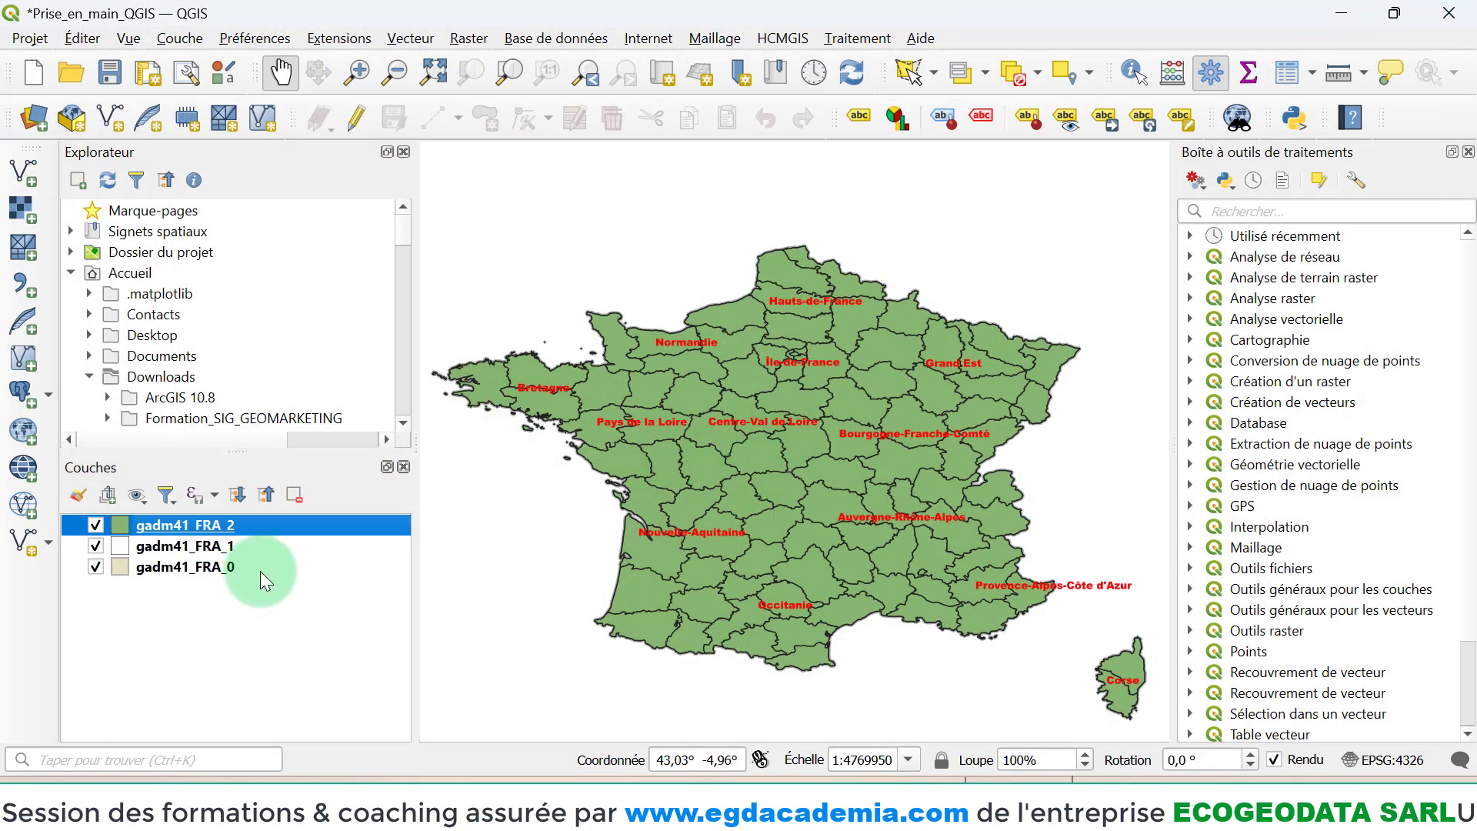
- Save the project with the gadm41_FRA_2 layer displayed and clear the layer selection
click(210, 548)
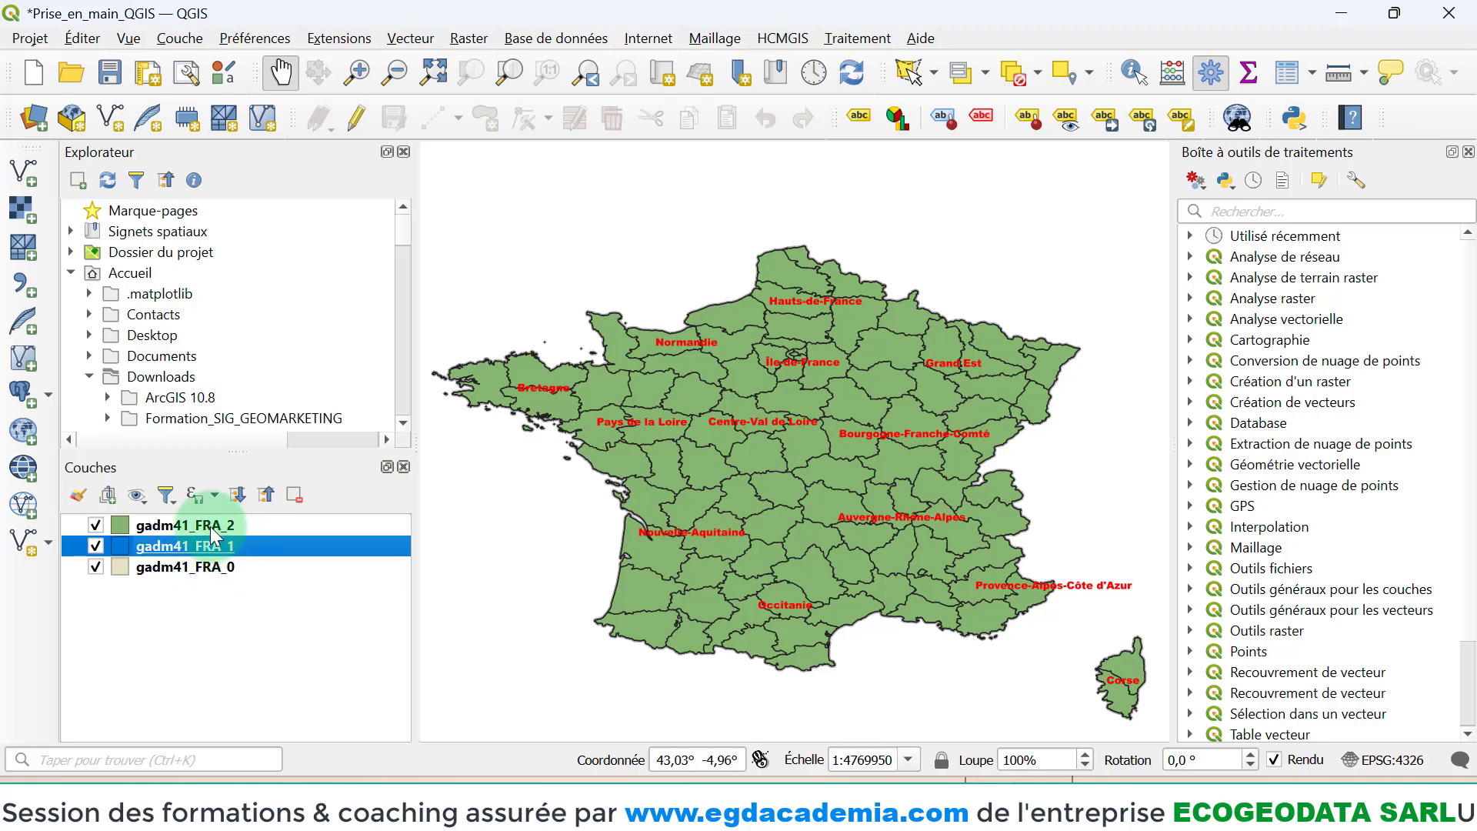
click(211, 525)
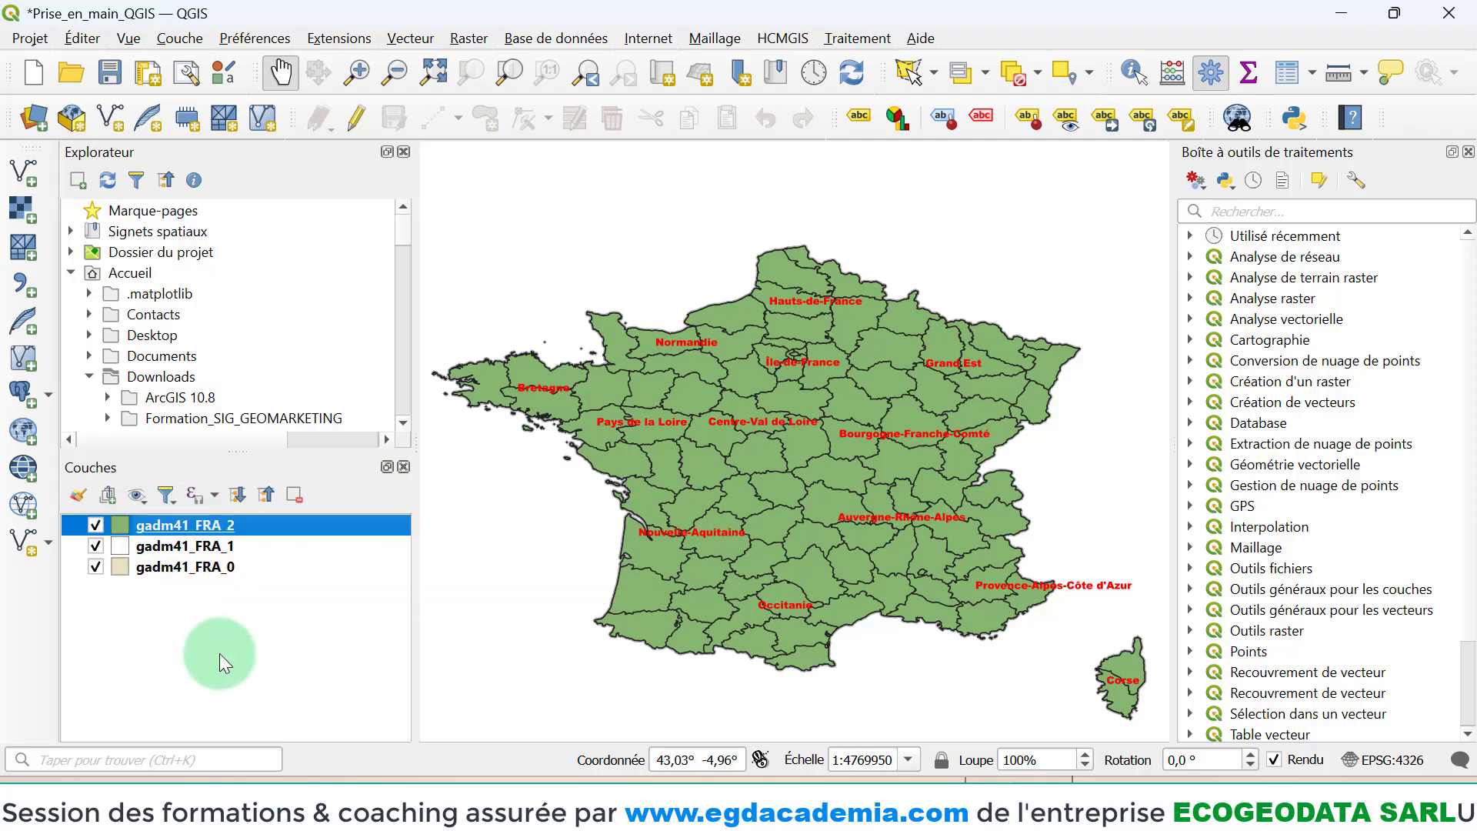
click(111, 76)
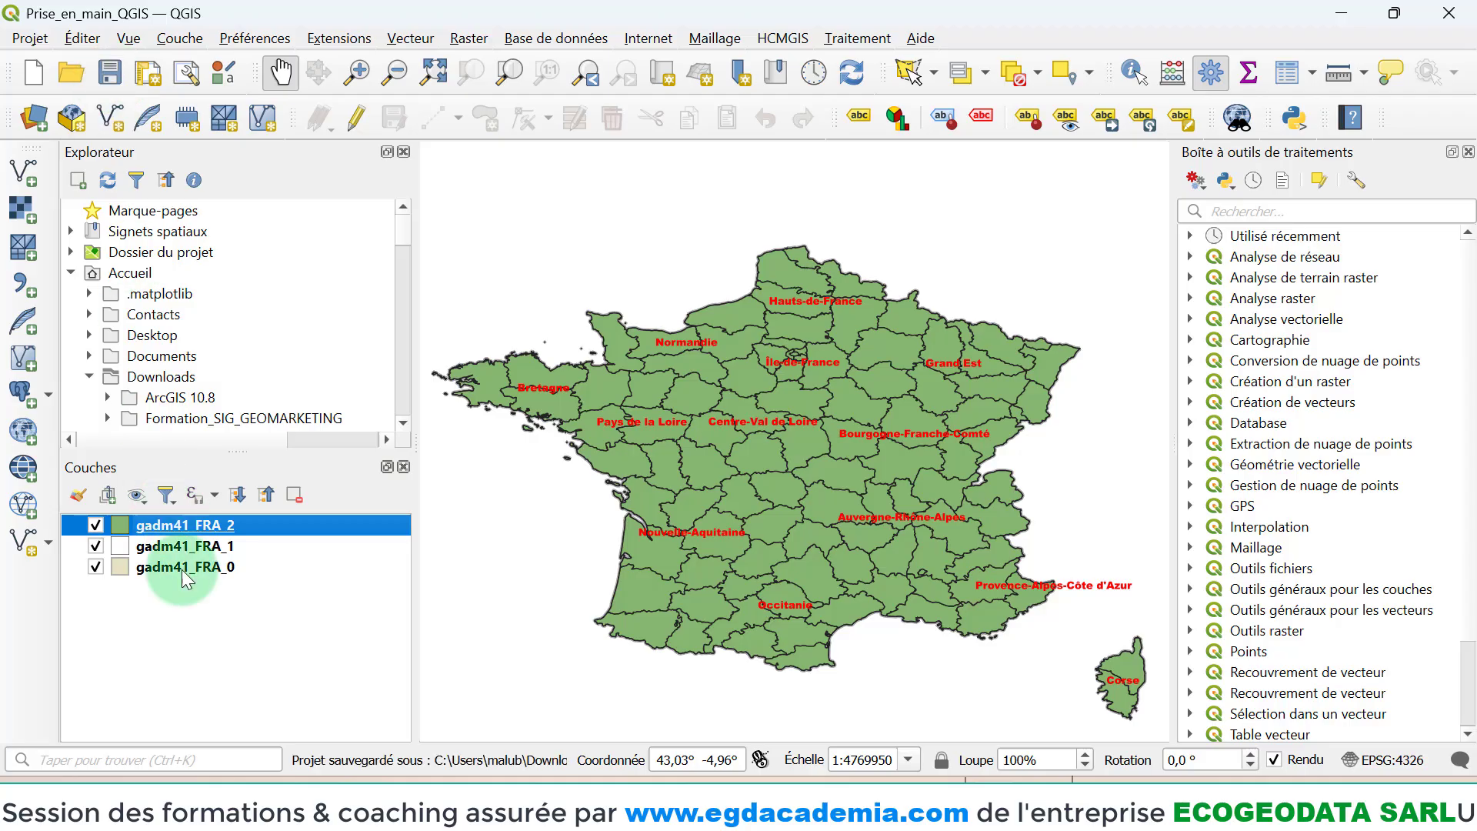
click(211, 663)
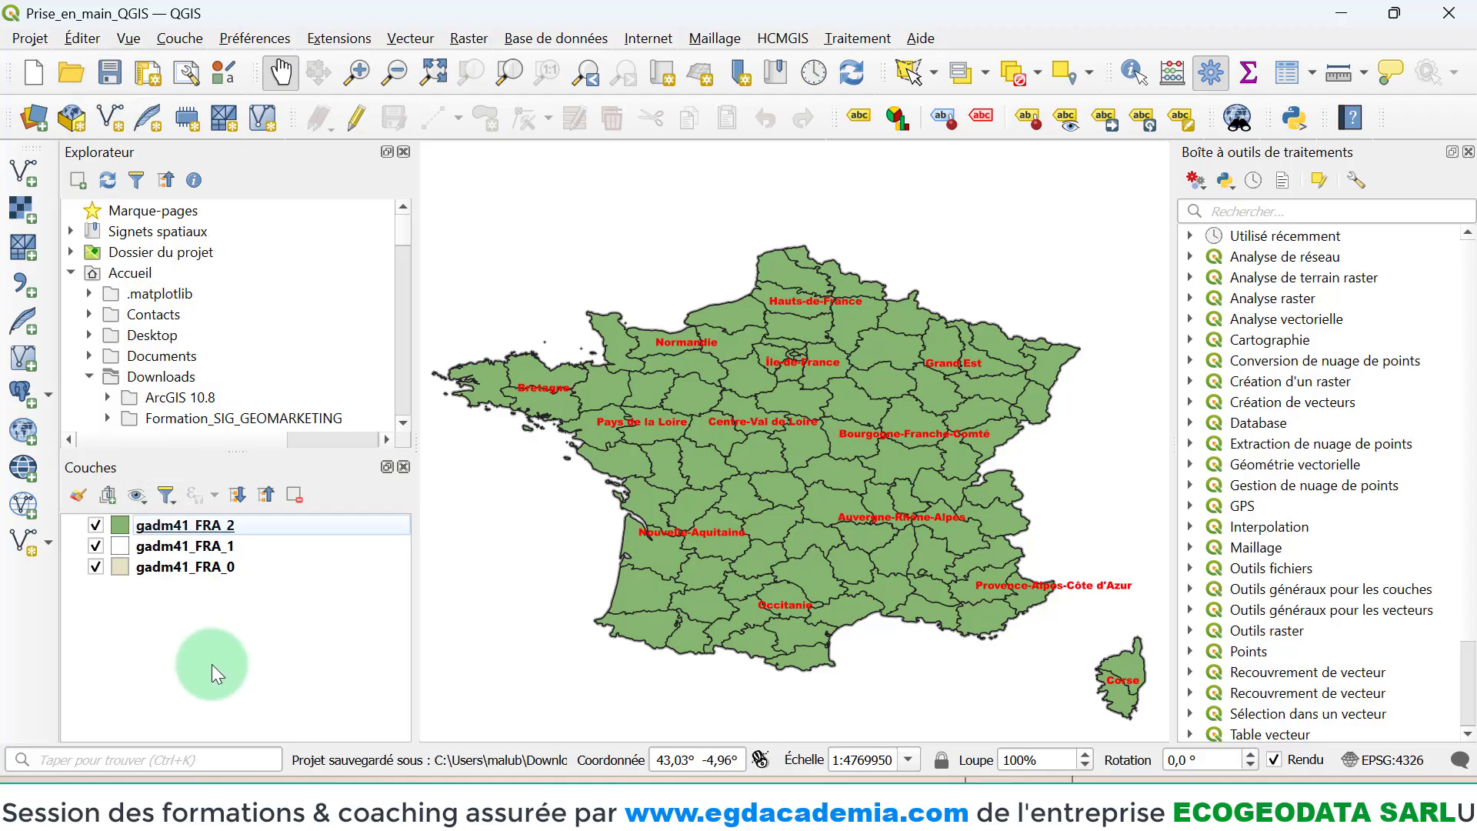